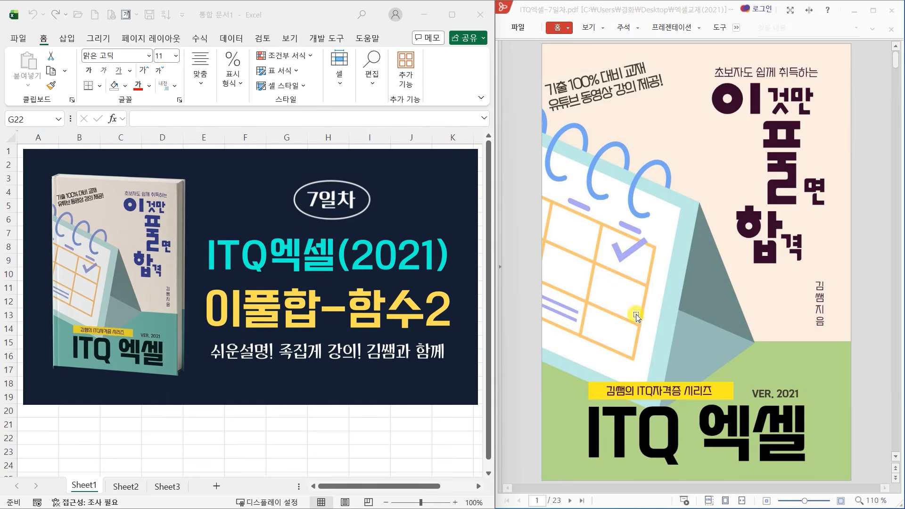
# - Show page 2 of the textbook PDF fitted to width, enlarge it to 150%, and check the example file name
pyautogui.scroll(-8, 635, 315)
pyautogui.scroll(-1, 635, 314)
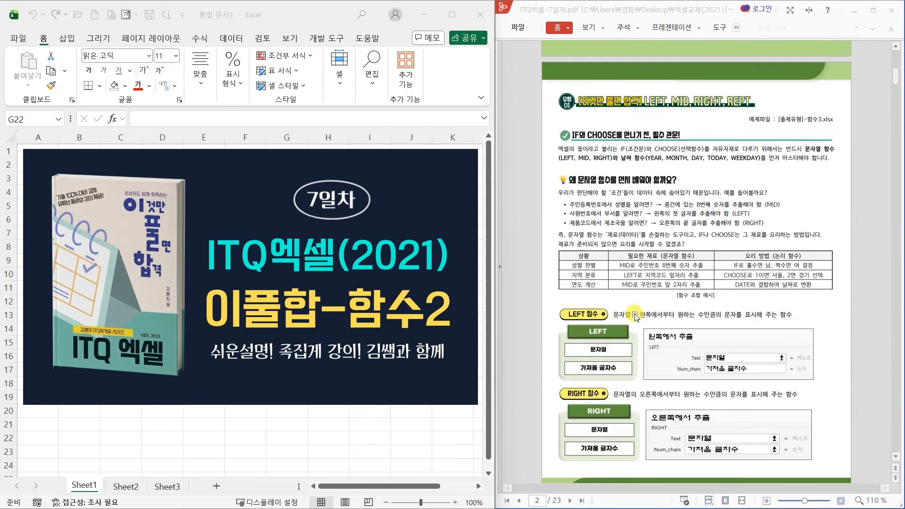
pyautogui.click(874, 502)
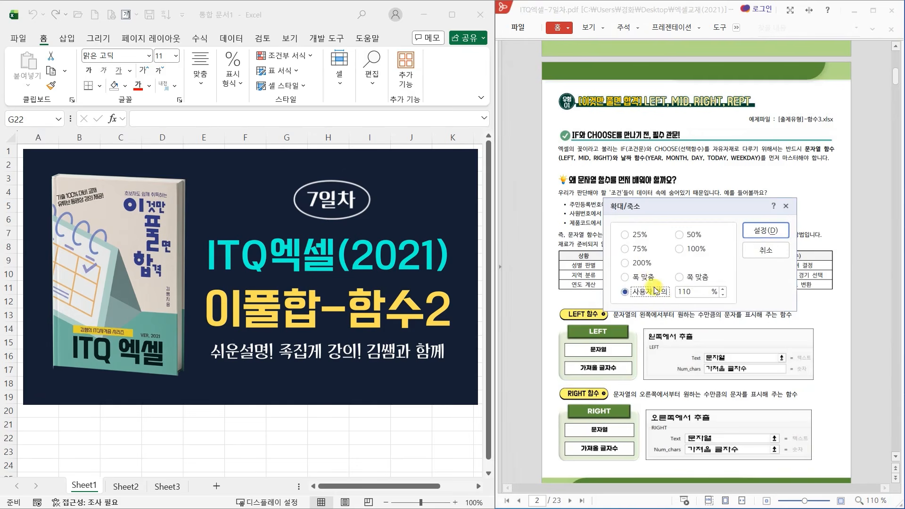
pyautogui.click(630, 276)
pyautogui.click(763, 231)
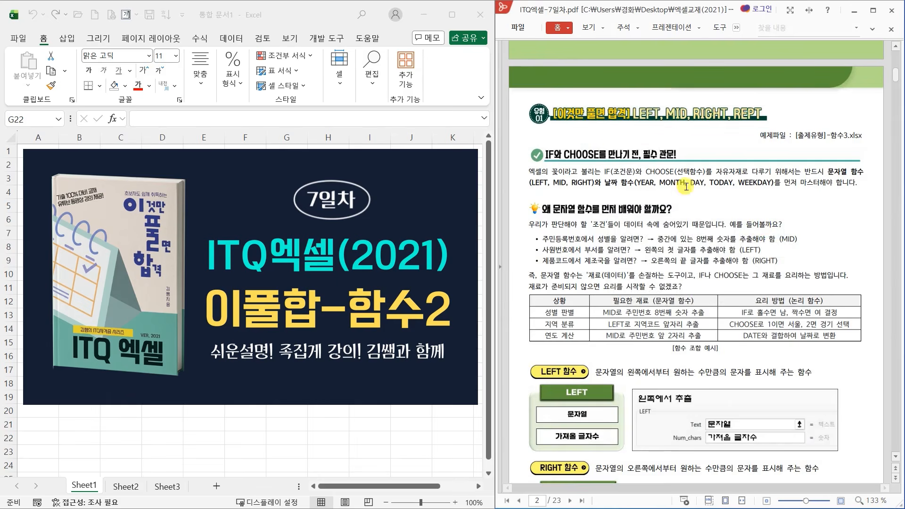
pyautogui.scroll(2, 661, 282)
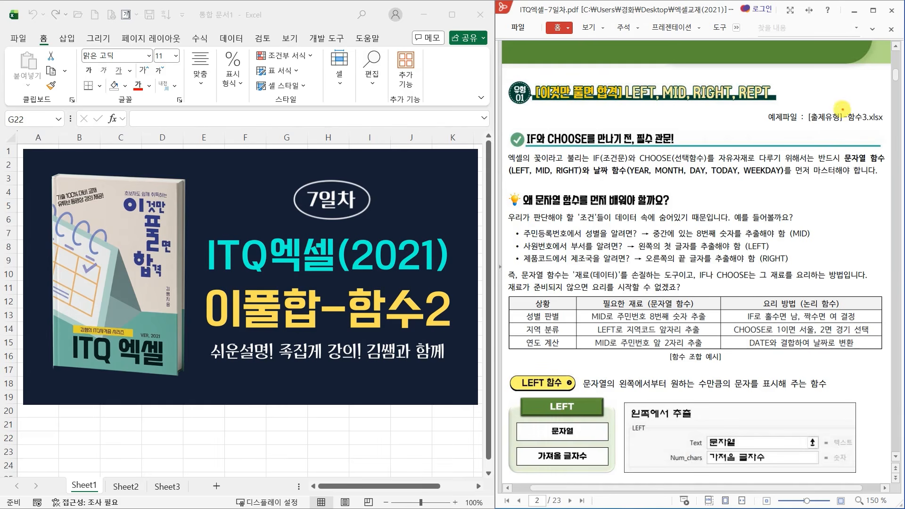
pyautogui.moveTo(842, 109); pyautogui.dragTo(871, 126)
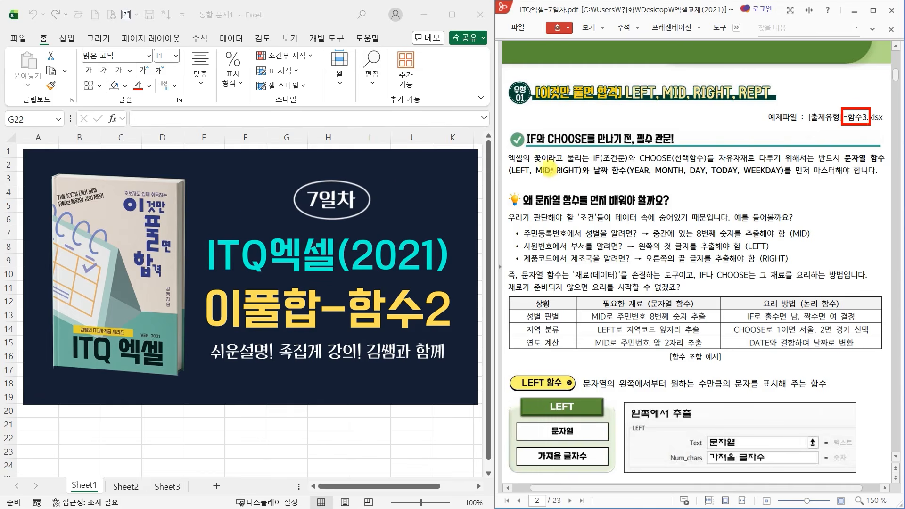
pyautogui.press('Escape')
# - Delete the lesson title picture from Sheet1
pyautogui.click(233, 192)
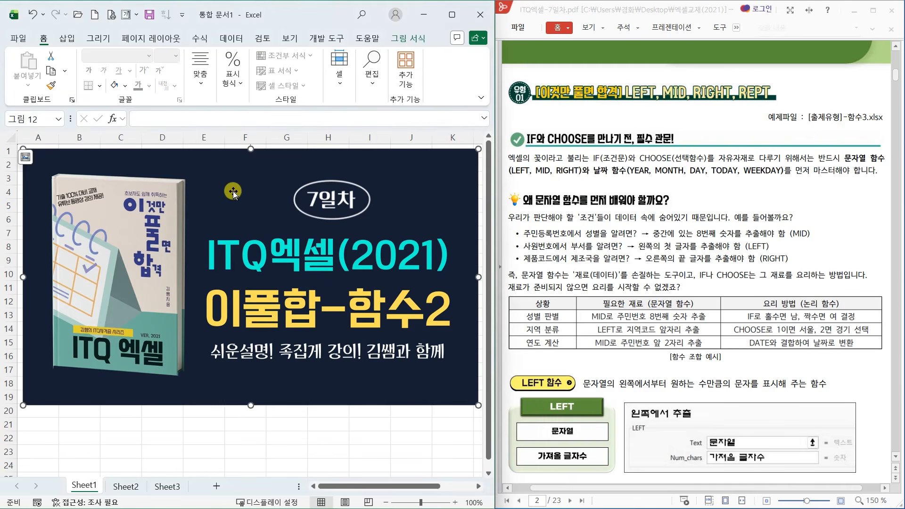
pyautogui.press('Delete')
# - Open the example workbook 함수3.xlsx from the 출제유형 folder and widen its sheet tab area to show more sheet names
pyautogui.click(78, 15)
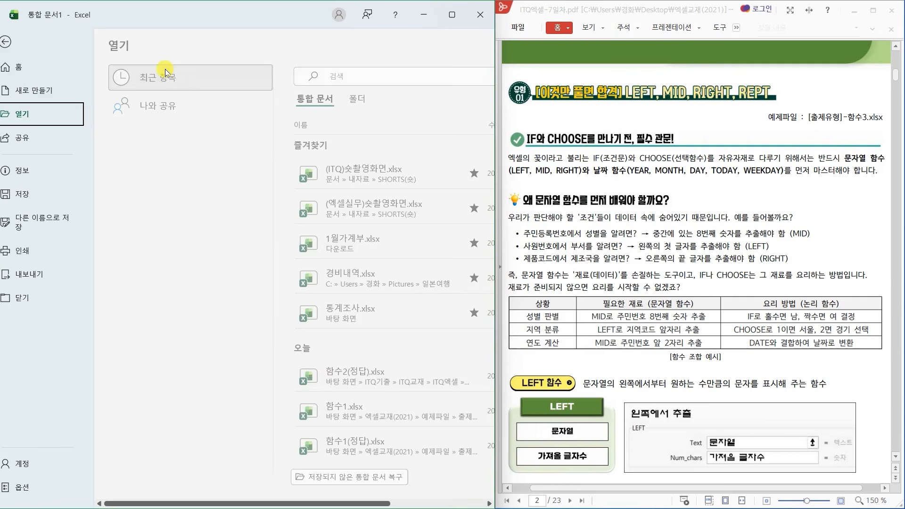
pyautogui.click(146, 236)
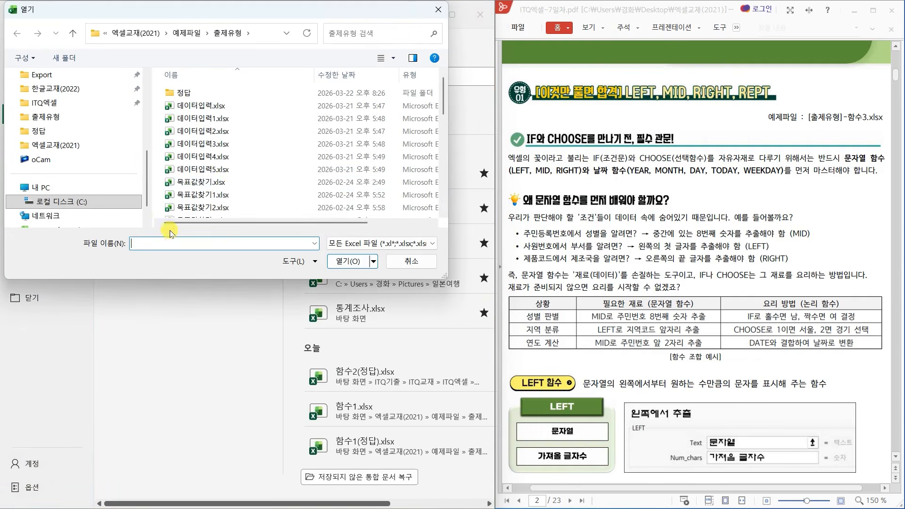
pyautogui.scroll(-10, 226, 198)
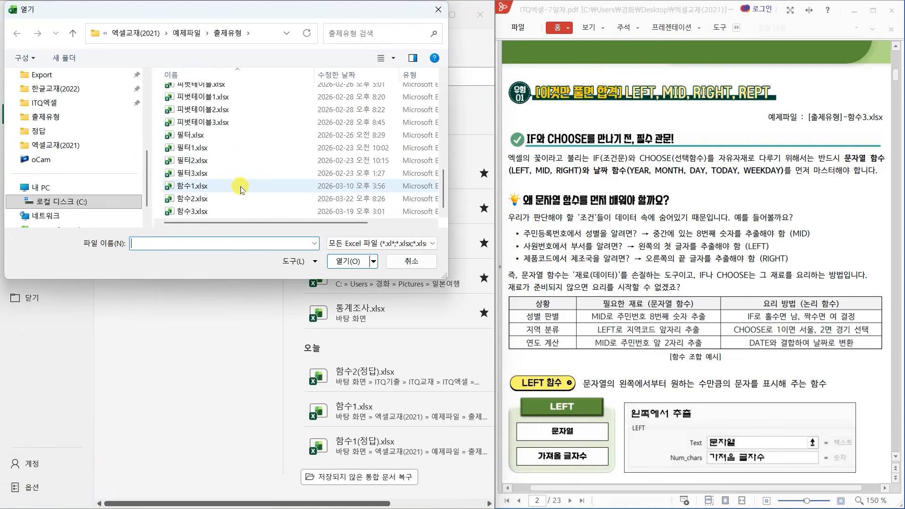
pyautogui.click(220, 212)
pyautogui.click(348, 260)
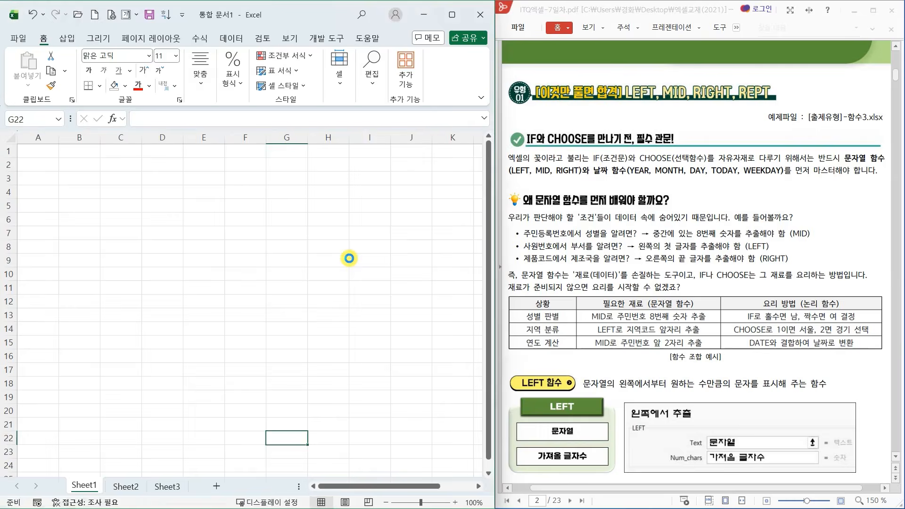
pyautogui.moveTo(237, 18); pyautogui.dragTo(218, 22)
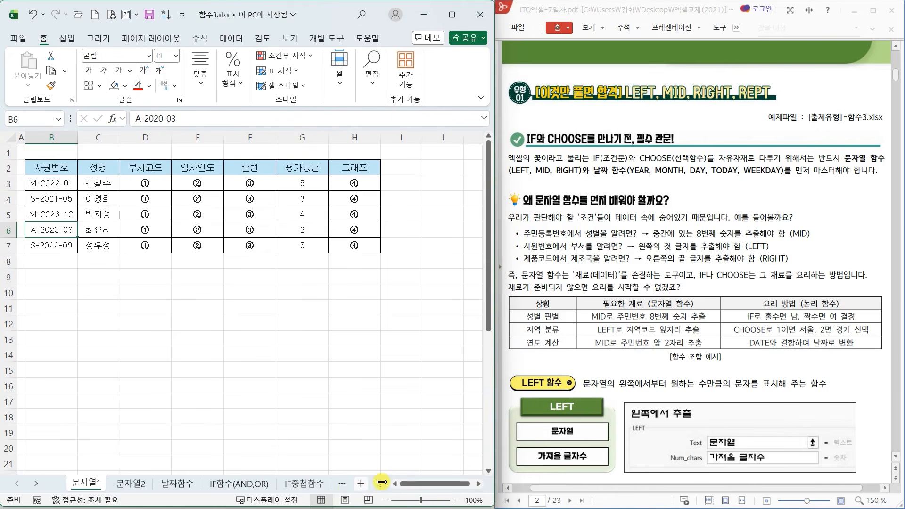
pyautogui.moveTo(381, 484); pyautogui.dragTo(474, 480)
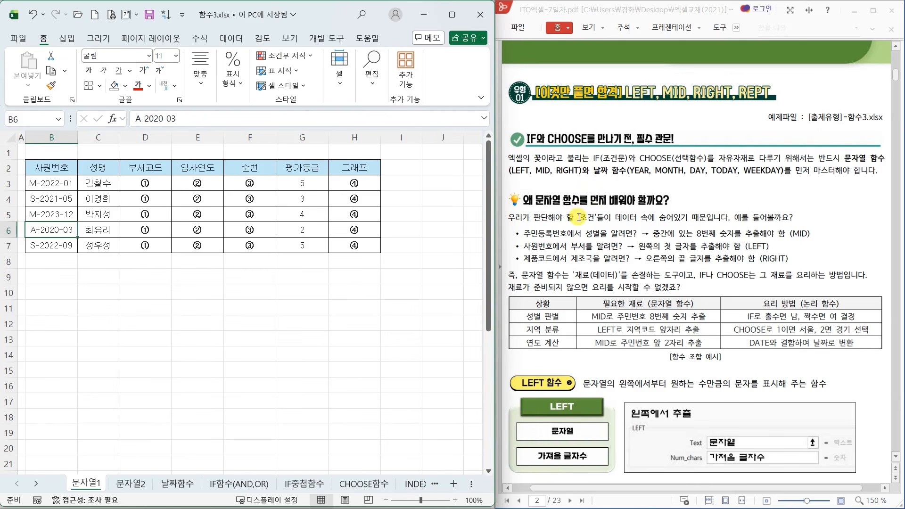
# - Examine the textbook's heading and introduction on LEFT, MID, RIGHT, IF and CHOOSE, and locate the workbook's 날짜함수 sheet
pyautogui.moveTo(528, 146); pyautogui.dragTo(537, 146)
pyautogui.moveTo(614, 81)
pyautogui.mouseDown()
pyautogui.moveTo(660, 79)
pyautogui.moveTo(778, 109)
pyautogui.moveTo(736, 104)
pyautogui.mouseUp()
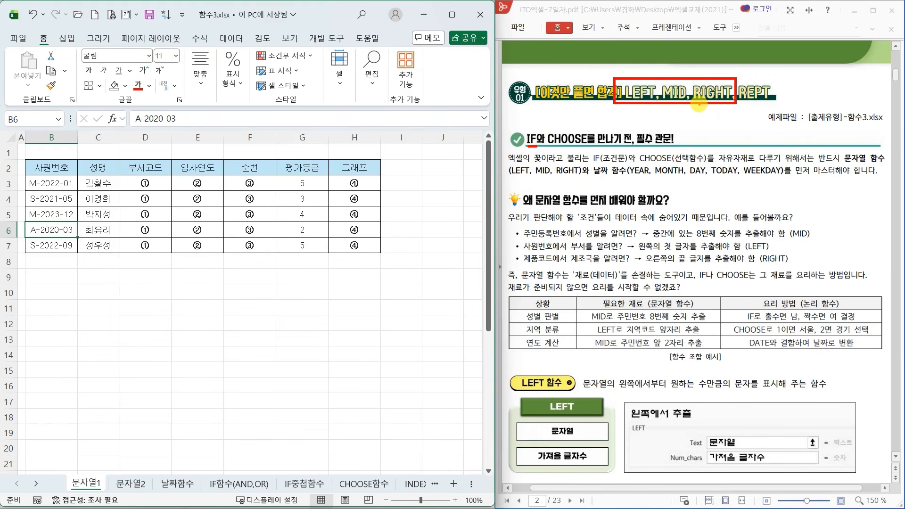
pyautogui.moveTo(531, 146)
pyautogui.mouseDown()
pyautogui.moveTo(502, 141)
pyautogui.moveTo(582, 146)
pyautogui.moveTo(575, 148)
pyautogui.mouseUp()
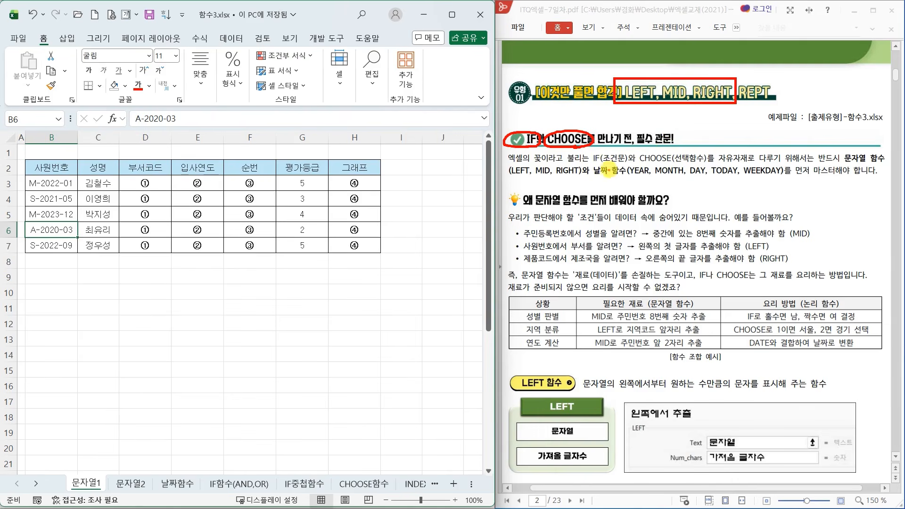
pyautogui.moveTo(593, 163); pyautogui.dragTo(674, 163)
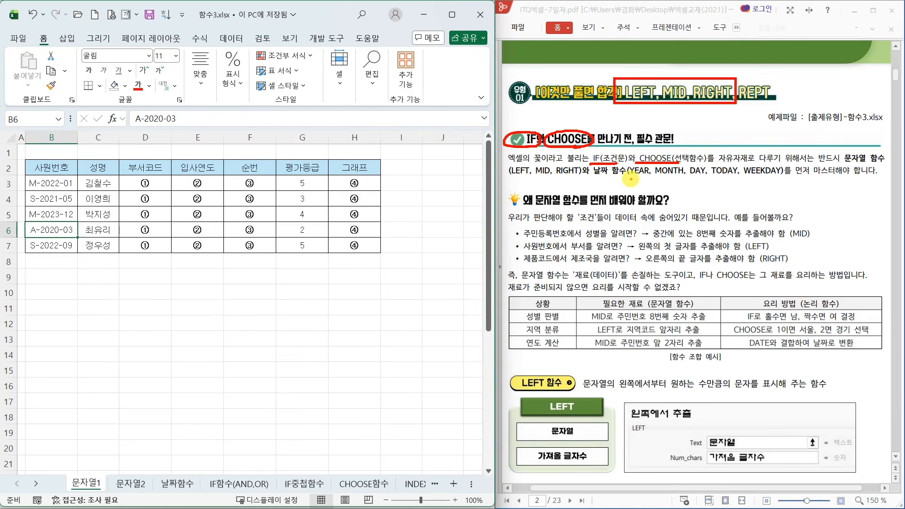
pyautogui.moveTo(191, 490)
pyautogui.mouseDown()
pyautogui.moveTo(156, 473)
pyautogui.moveTo(194, 485)
pyautogui.mouseUp()
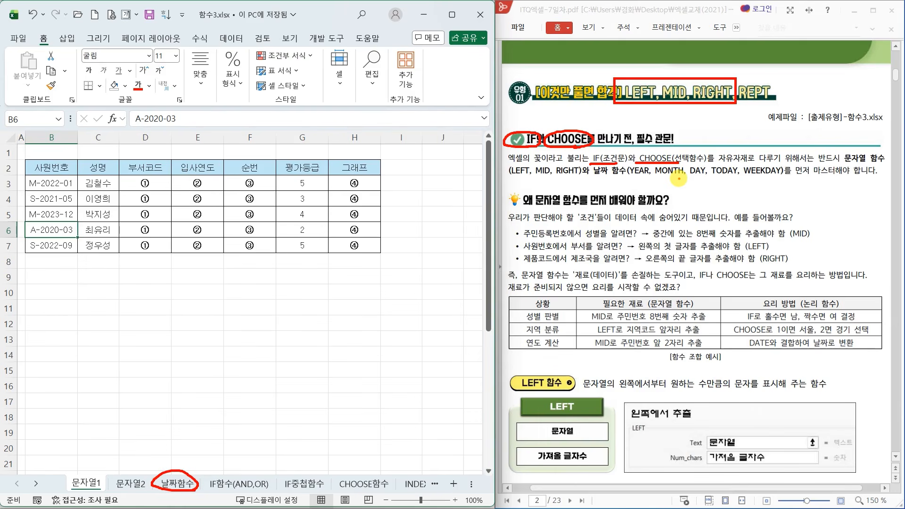
pyautogui.press('Escape')
# - Enlarge the PDF to 175% and read the MID, LEFT and RIGHT extraction examples and the function combination table
pyautogui.scroll(1, 642, 340)
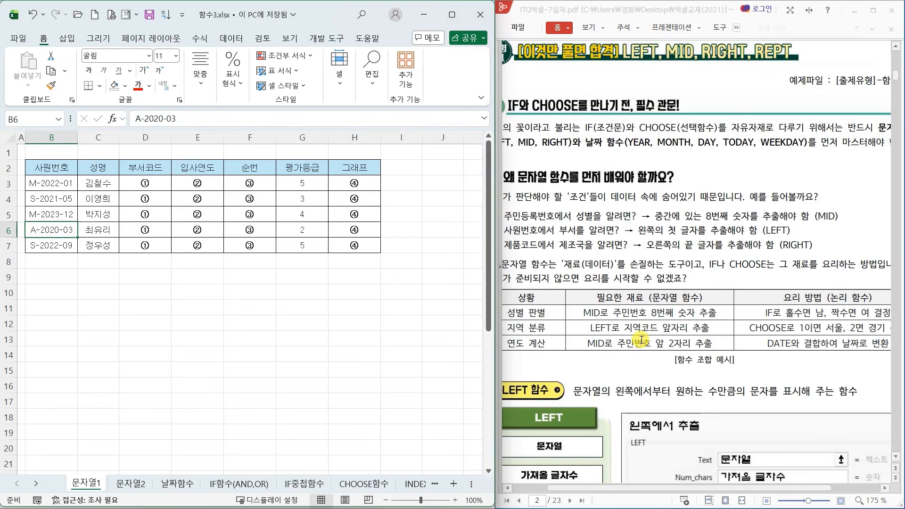
pyautogui.moveTo(720, 490); pyautogui.dragTo(696, 492)
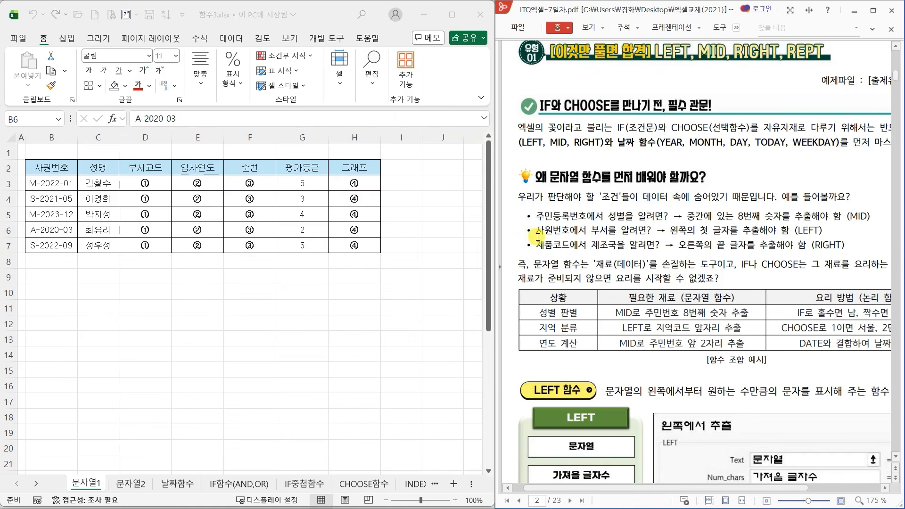
pyautogui.moveTo(627, 208)
pyautogui.mouseDown()
pyautogui.moveTo(620, 223)
pyautogui.moveTo(630, 210)
pyautogui.mouseUp()
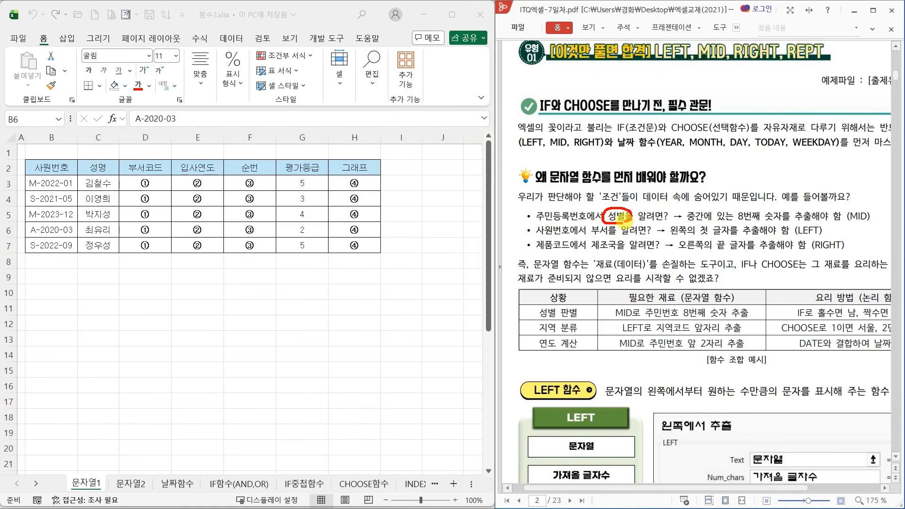
pyautogui.moveTo(536, 219); pyautogui.dragTo(580, 220)
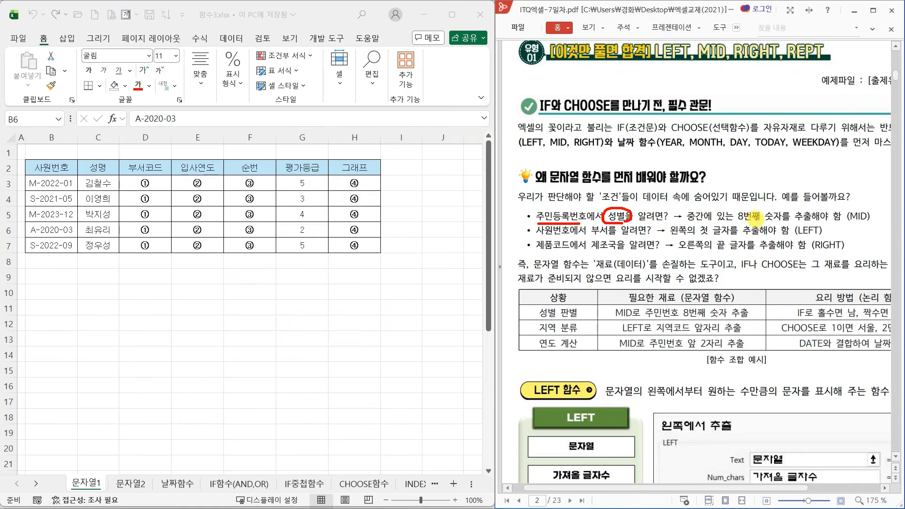
pyautogui.moveTo(758, 222)
pyautogui.mouseDown()
pyautogui.moveTo(736, 224)
pyautogui.moveTo(760, 208)
pyautogui.moveTo(757, 221)
pyautogui.mouseUp()
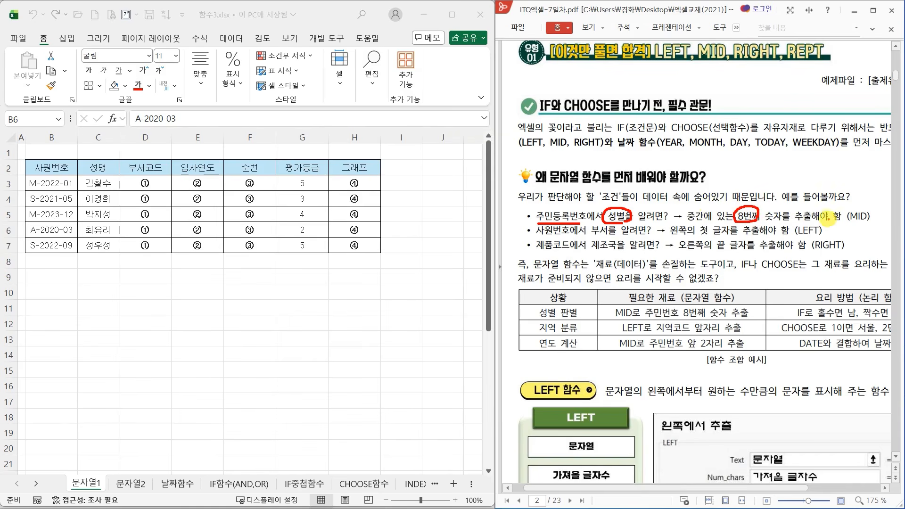
pyautogui.moveTo(867, 223); pyautogui.dragTo(847, 225)
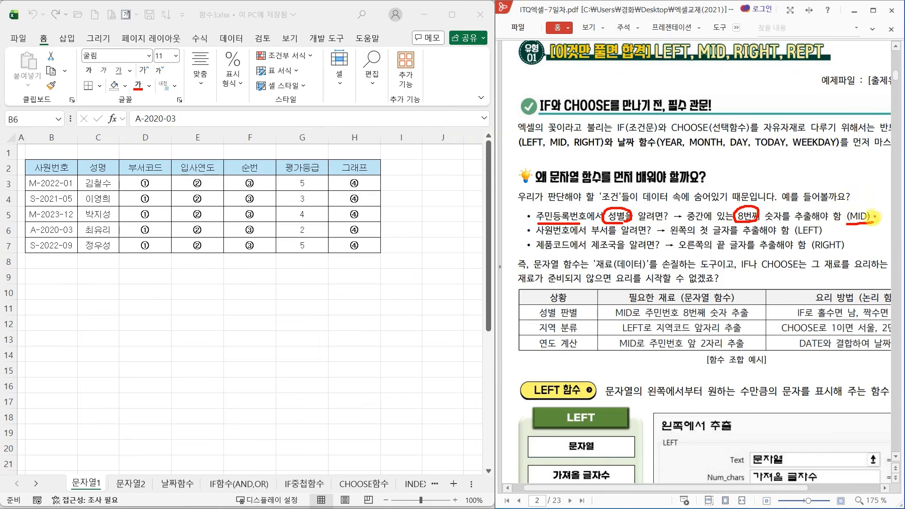
pyautogui.moveTo(536, 236); pyautogui.dragTo(621, 236)
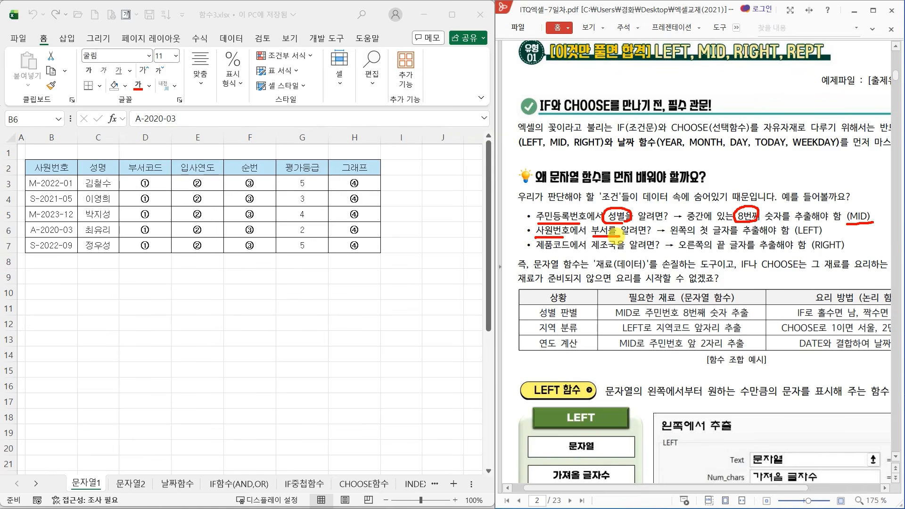
pyautogui.moveTo(794, 235)
pyautogui.mouseDown()
pyautogui.moveTo(802, 221)
pyautogui.moveTo(833, 228)
pyautogui.mouseUp()
pyautogui.moveTo(538, 254); pyautogui.dragTo(730, 254)
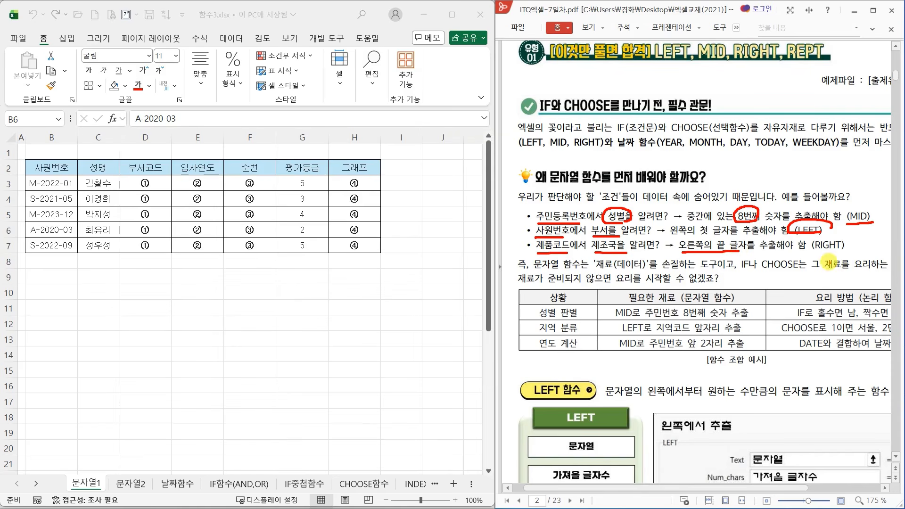
pyautogui.moveTo(813, 251); pyautogui.dragTo(833, 250)
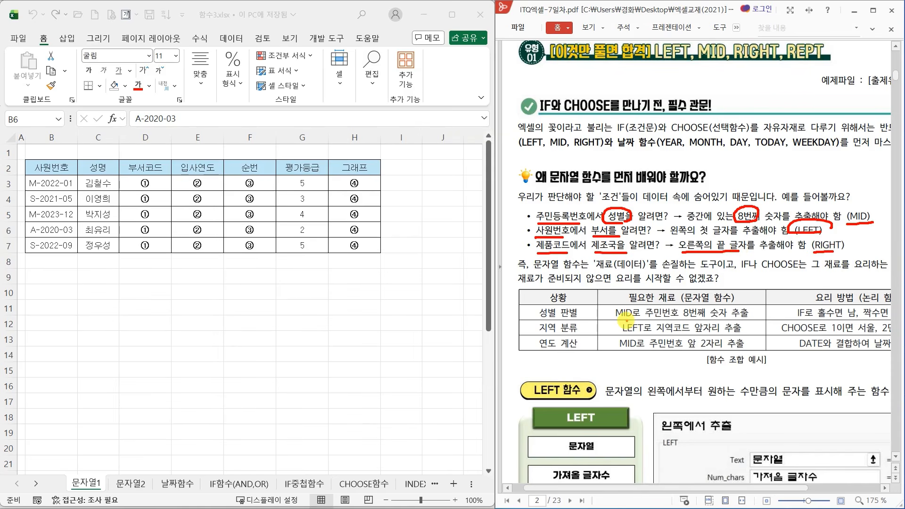
pyautogui.moveTo(666, 317)
pyautogui.mouseDown()
pyautogui.moveTo(703, 315)
pyautogui.moveTo(733, 359)
pyautogui.moveTo(737, 347)
pyautogui.mouseUp()
pyautogui.moveTo(787, 318)
pyautogui.mouseDown()
pyautogui.moveTo(816, 317)
pyautogui.moveTo(811, 332)
pyautogui.moveTo(820, 331)
pyautogui.moveTo(828, 350)
pyautogui.mouseUp()
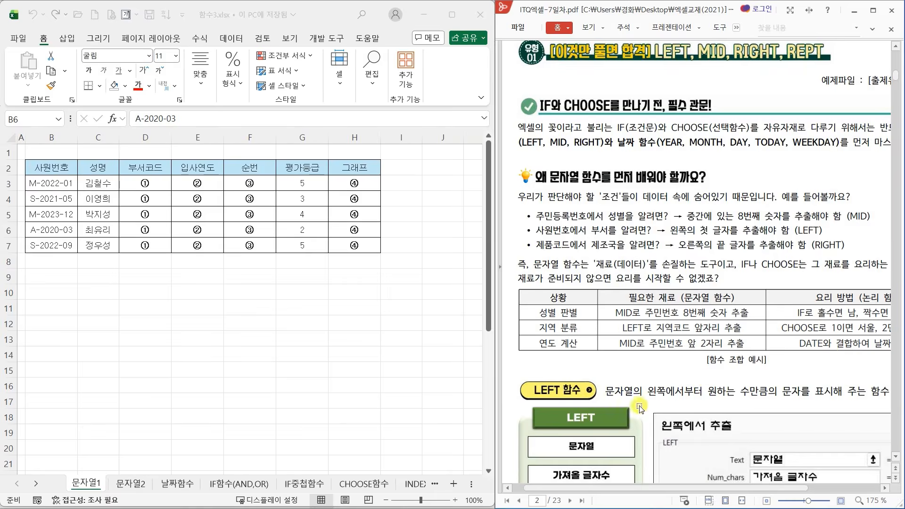
# - Examine the textbook's LEFT function section, marking its description and its Text and Num_chars arguments
pyautogui.scroll(-4, 632, 404)
pyautogui.scroll(-1, 631, 404)
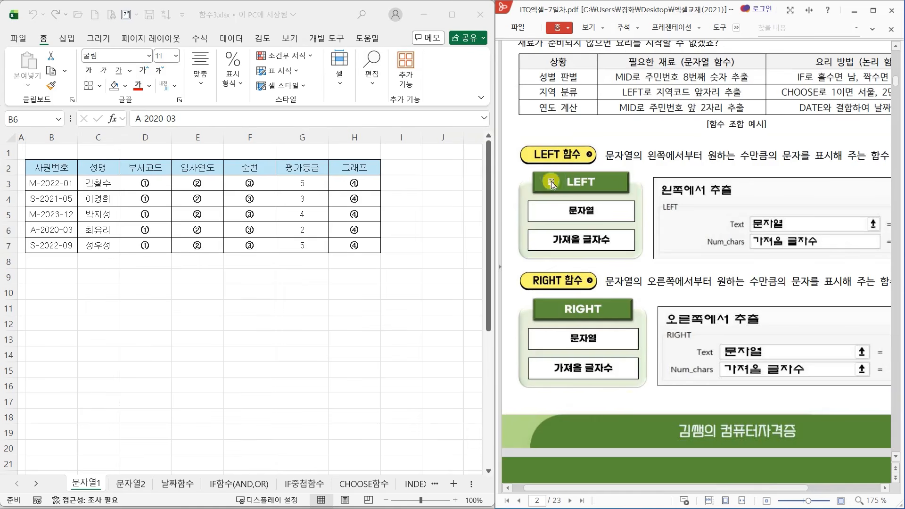
pyautogui.moveTo(557, 139)
pyautogui.mouseDown()
pyautogui.moveTo(519, 158)
pyautogui.moveTo(553, 163)
pyautogui.mouseUp()
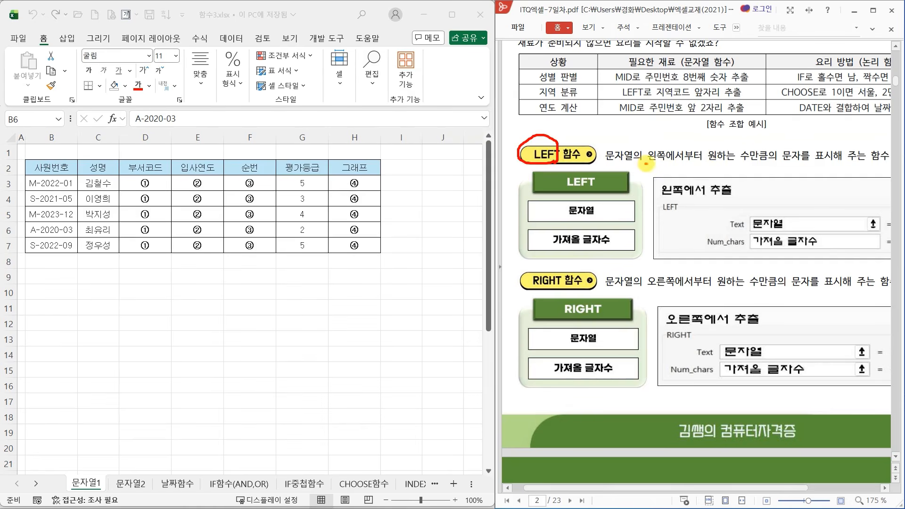
pyautogui.moveTo(646, 164); pyautogui.dragTo(753, 163)
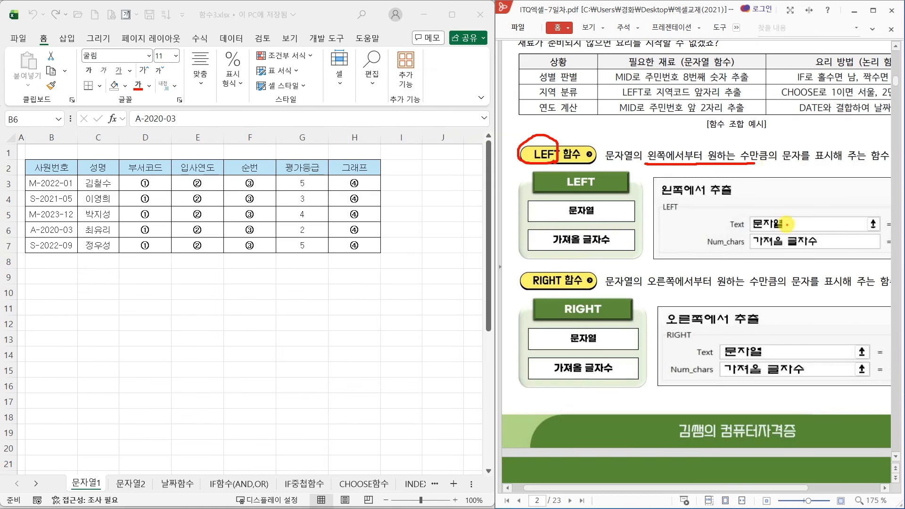
pyautogui.moveTo(787, 224)
pyautogui.mouseDown()
pyautogui.moveTo(728, 231)
pyautogui.moveTo(783, 214)
pyautogui.moveTo(773, 229)
pyautogui.moveTo(738, 230)
pyautogui.mouseUp()
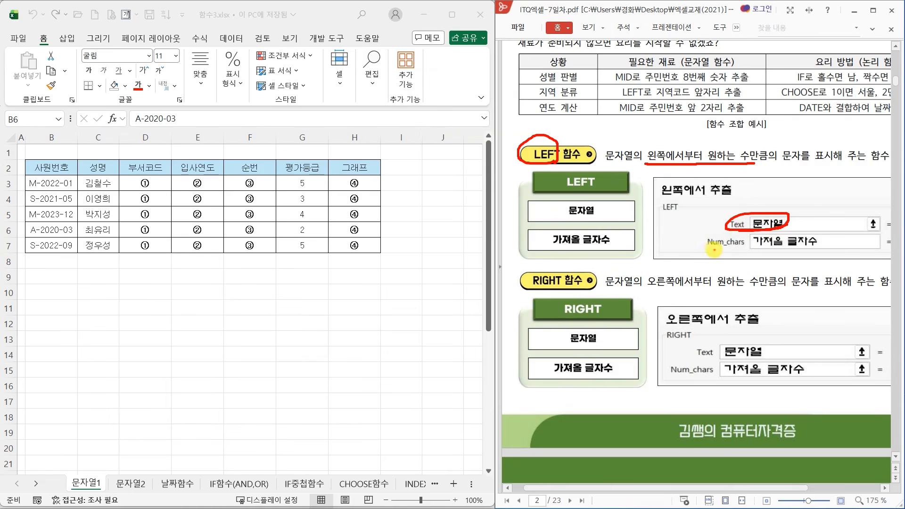
pyautogui.moveTo(707, 246); pyautogui.dragTo(737, 248)
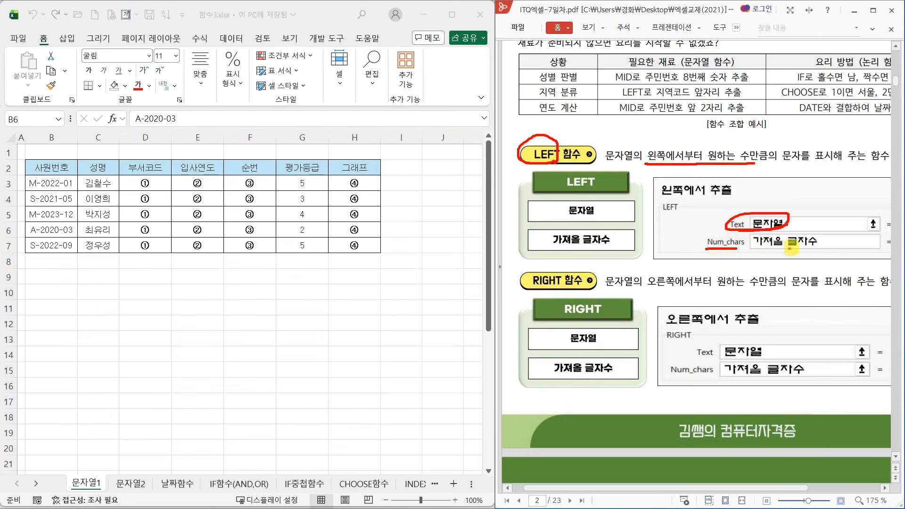
pyautogui.moveTo(791, 250); pyautogui.dragTo(817, 246)
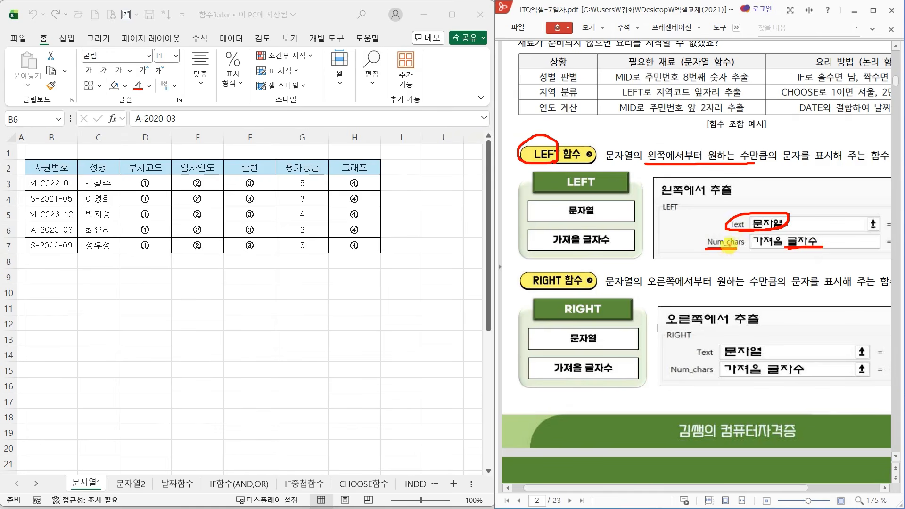
# - Examine the RIGHT function section, marking its description of extracting from the right and its Text argument
pyautogui.moveTo(554, 283)
pyautogui.mouseDown()
pyautogui.moveTo(509, 278)
pyautogui.moveTo(564, 283)
pyautogui.moveTo(541, 288)
pyautogui.mouseUp()
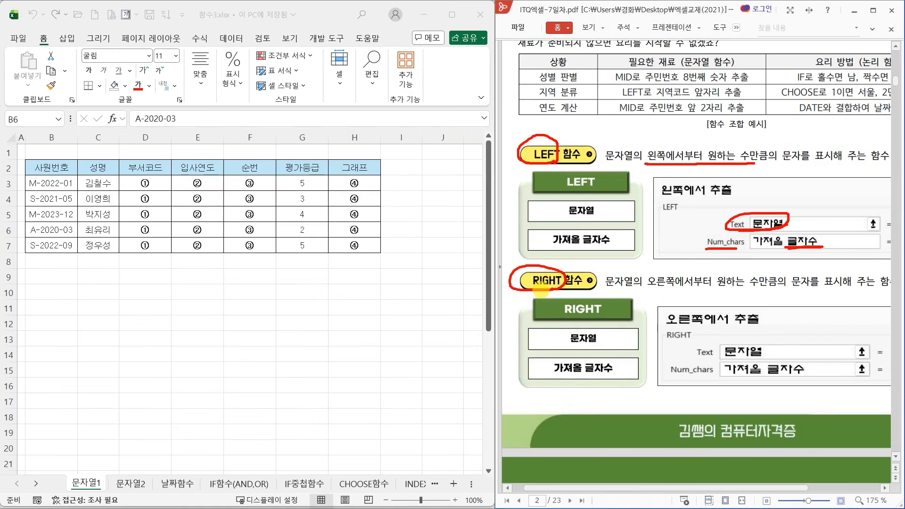
pyautogui.moveTo(648, 291); pyautogui.dragTo(763, 291)
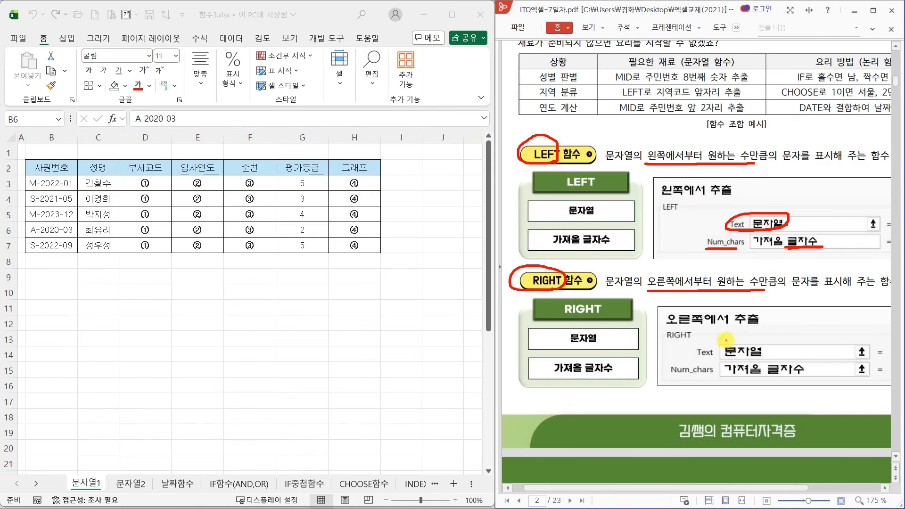
pyautogui.moveTo(726, 354)
pyautogui.mouseDown()
pyautogui.moveTo(722, 337)
pyautogui.moveTo(718, 349)
pyautogui.mouseUp()
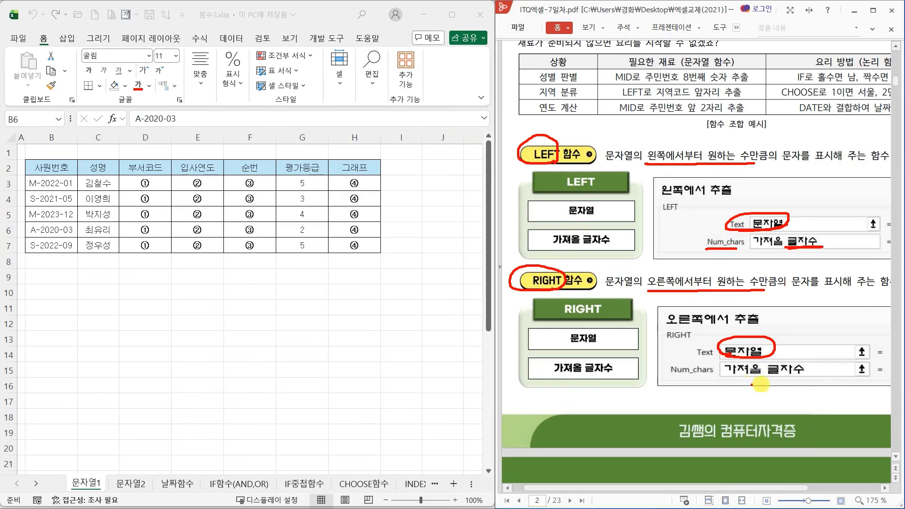
# - Examine the MID function section, marking the start position and character count wording and the Text, Start_num and Num_chars arguments
pyautogui.scroll(-3, 676, 349)
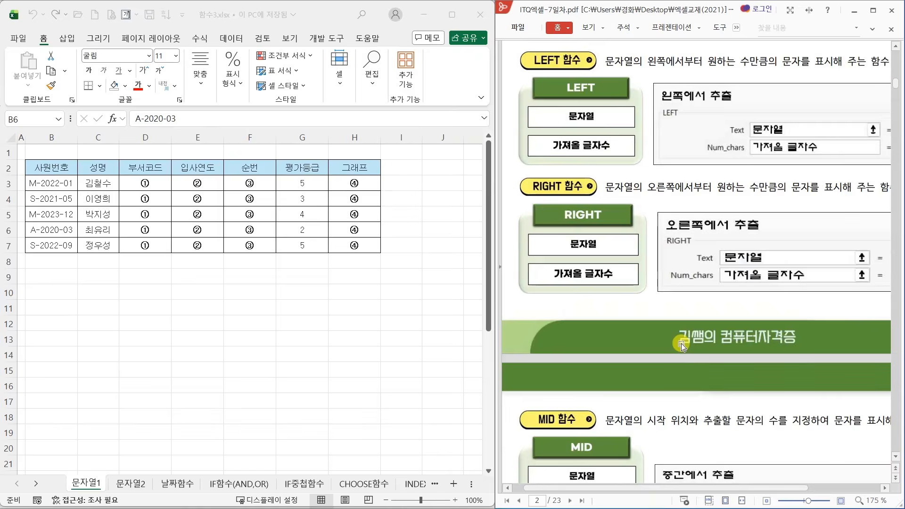
pyautogui.scroll(-1, 680, 346)
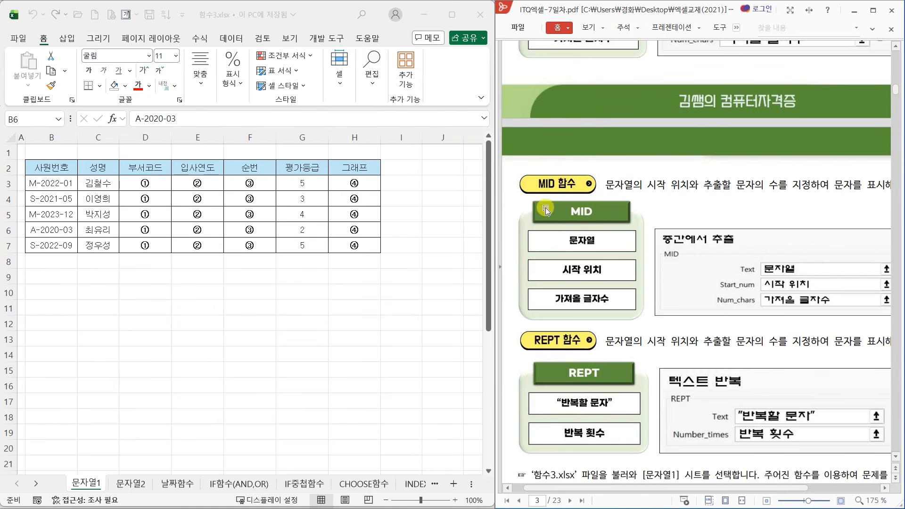
pyautogui.moveTo(558, 195)
pyautogui.mouseDown()
pyautogui.moveTo(530, 173)
pyautogui.moveTo(557, 192)
pyautogui.mouseUp()
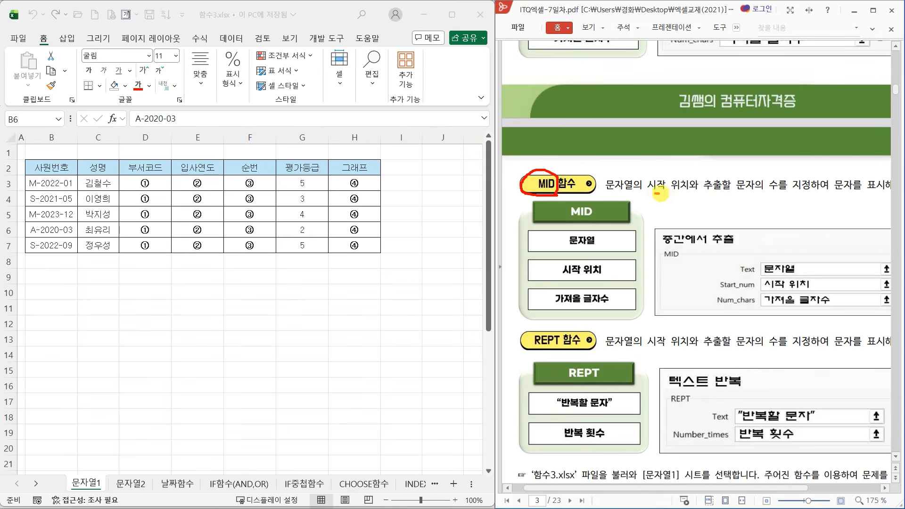
pyautogui.moveTo(656, 194); pyautogui.dragTo(767, 193)
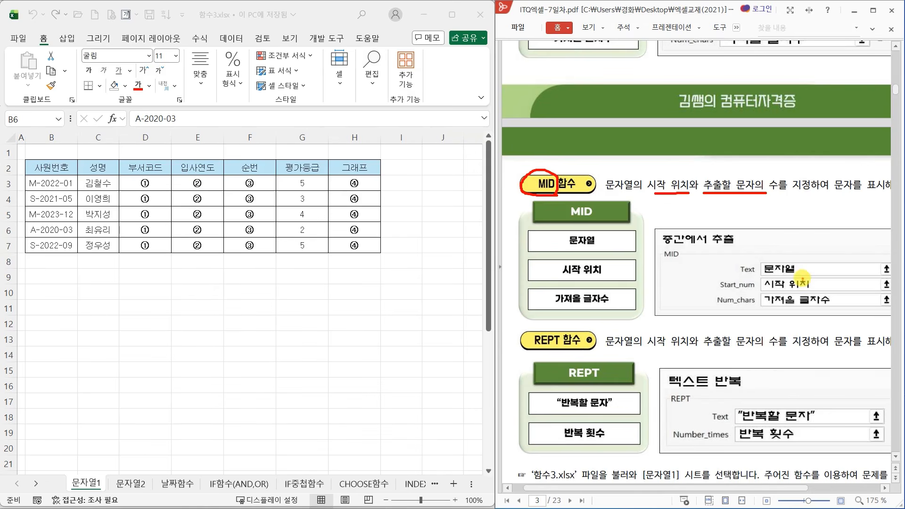
pyautogui.moveTo(803, 281)
pyautogui.mouseDown()
pyautogui.moveTo(734, 274)
pyautogui.moveTo(792, 257)
pyautogui.moveTo(800, 270)
pyautogui.mouseUp()
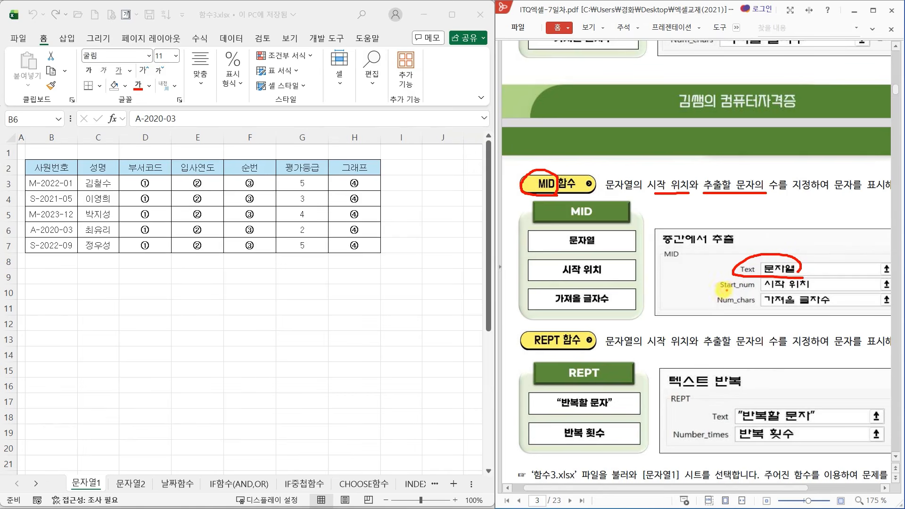
pyautogui.moveTo(720, 293)
pyautogui.mouseDown()
pyautogui.moveTo(748, 292)
pyautogui.moveTo(765, 313)
pyautogui.mouseUp()
pyautogui.moveTo(726, 287)
pyautogui.mouseDown()
pyautogui.moveTo(745, 289)
pyautogui.moveTo(730, 289)
pyautogui.mouseUp()
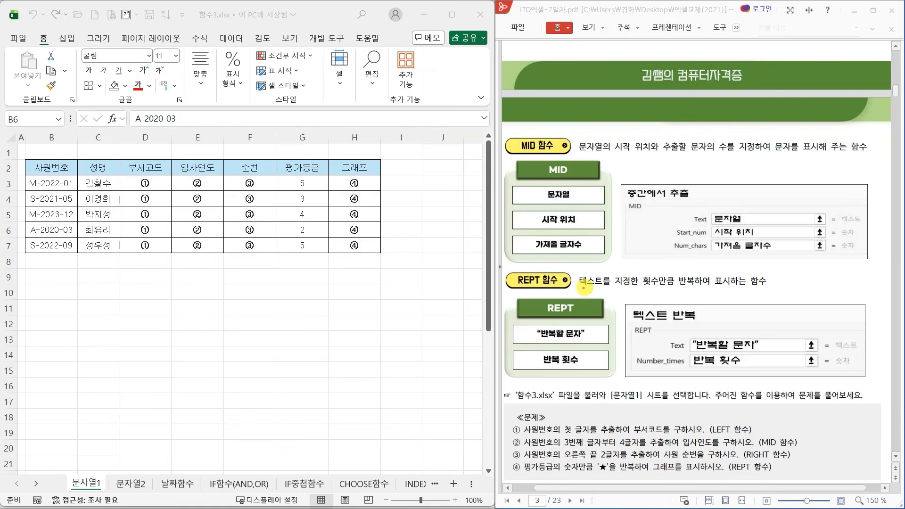
# - Examine the REPT function section, marking its description and sketching a star and 3 as example arguments, and clear the markings
pyautogui.moveTo(593, 289)
pyautogui.mouseDown()
pyautogui.moveTo(579, 272)
pyautogui.moveTo(613, 278)
pyautogui.moveTo(590, 289)
pyautogui.moveTo(679, 288)
pyautogui.moveTo(686, 271)
pyautogui.mouseUp()
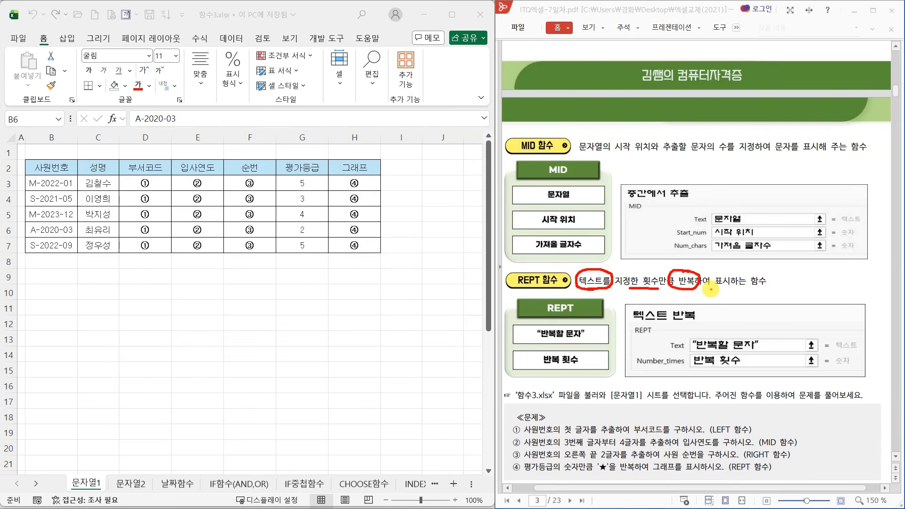
pyautogui.moveTo(691, 351)
pyautogui.mouseDown()
pyautogui.moveTo(763, 344)
pyautogui.moveTo(700, 330)
pyautogui.moveTo(684, 354)
pyautogui.moveTo(705, 349)
pyautogui.mouseUp()
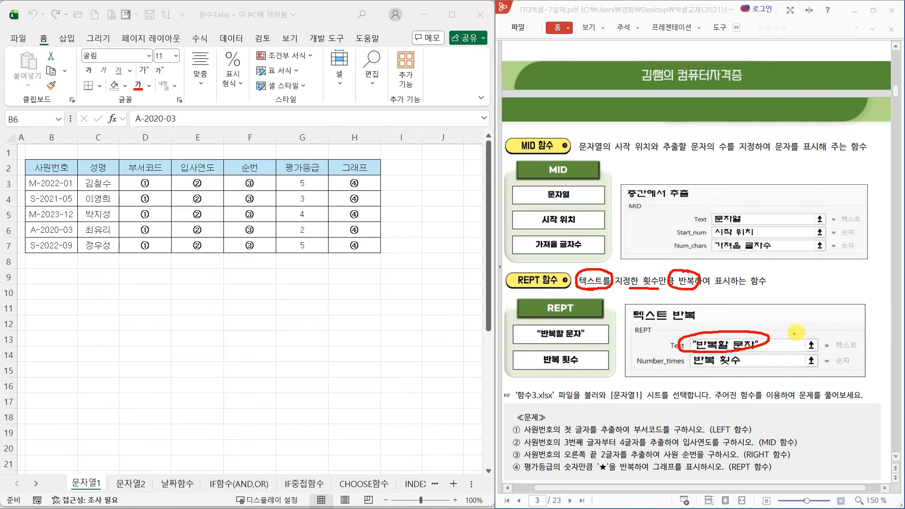
pyautogui.moveTo(794, 333)
pyautogui.mouseDown()
pyautogui.moveTo(780, 349)
pyautogui.moveTo(785, 330)
pyautogui.moveTo(797, 332)
pyautogui.mouseUp()
pyautogui.moveTo(773, 358)
pyautogui.mouseDown()
pyautogui.moveTo(783, 363)
pyautogui.moveTo(773, 376)
pyautogui.mouseUp()
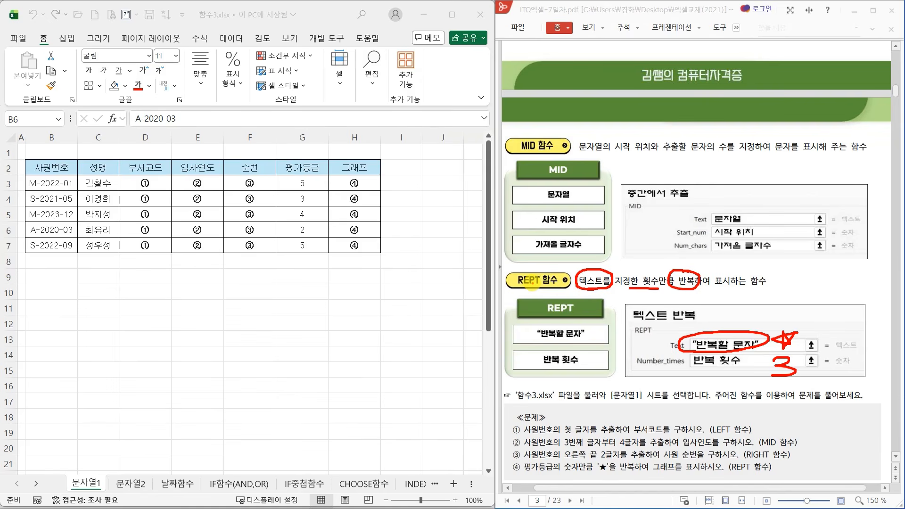
pyautogui.press('Escape')
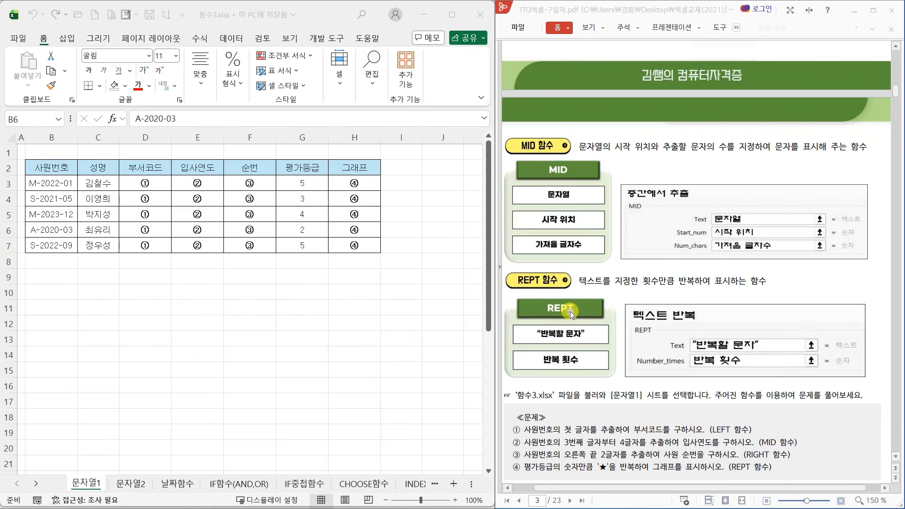
# - Enlarge the PDF to 200% and examine the 문자열1 exercise list with the LEFT and MID solutions
pyautogui.scroll(5, 571, 314)
pyautogui.scroll(-3, 569, 314)
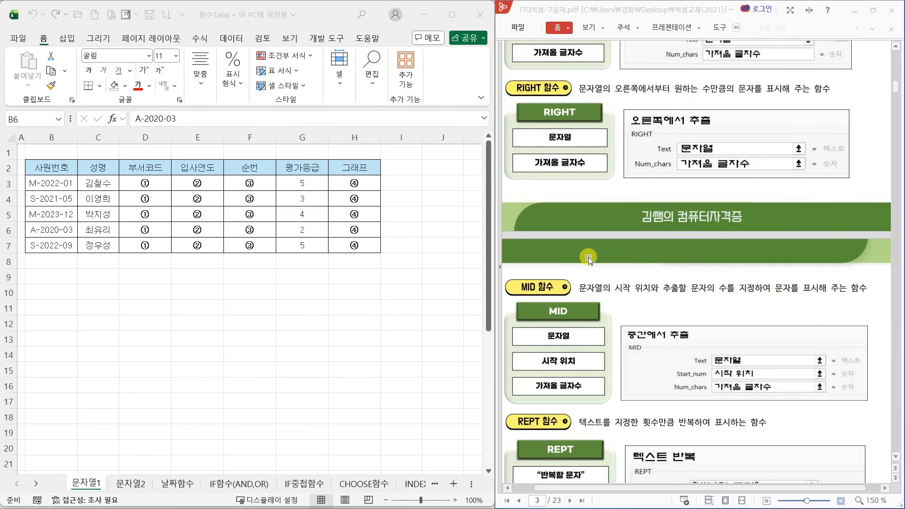
pyautogui.scroll(-6, 588, 258)
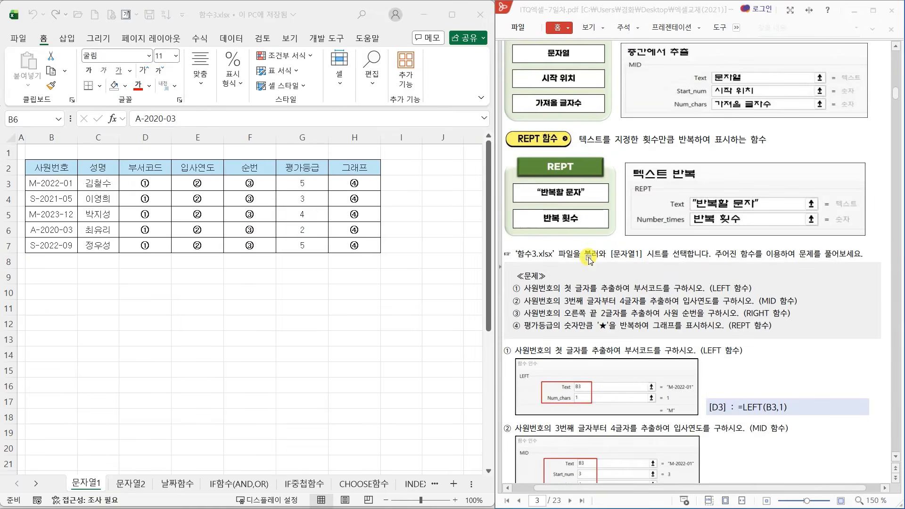
pyautogui.scroll(-3, 588, 258)
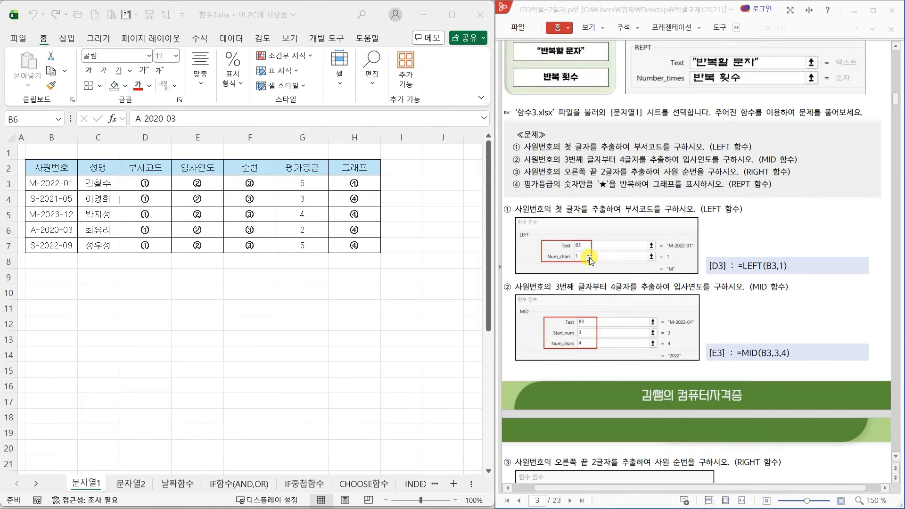
pyautogui.keyDown('ctrl'); pyautogui.scroll(1, 617, 292); pyautogui.keyUp('ctrl')
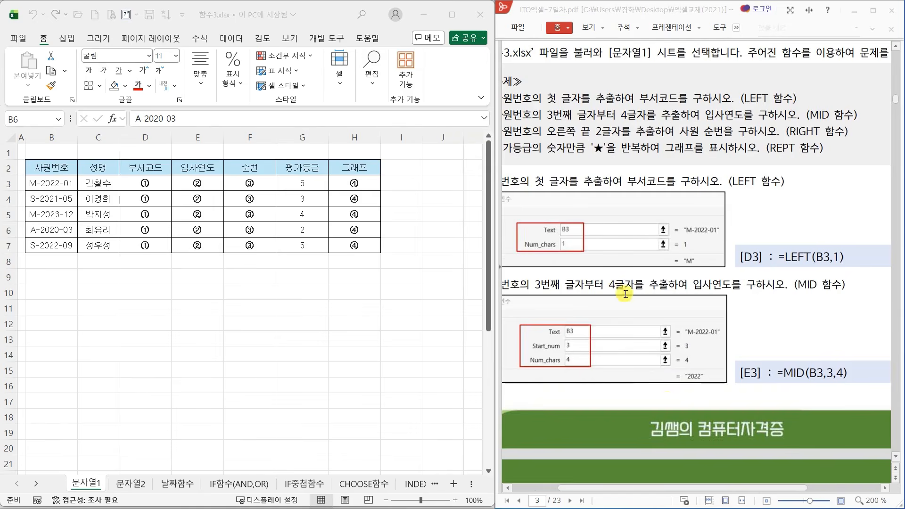
pyautogui.moveTo(712, 491); pyautogui.dragTo(658, 490)
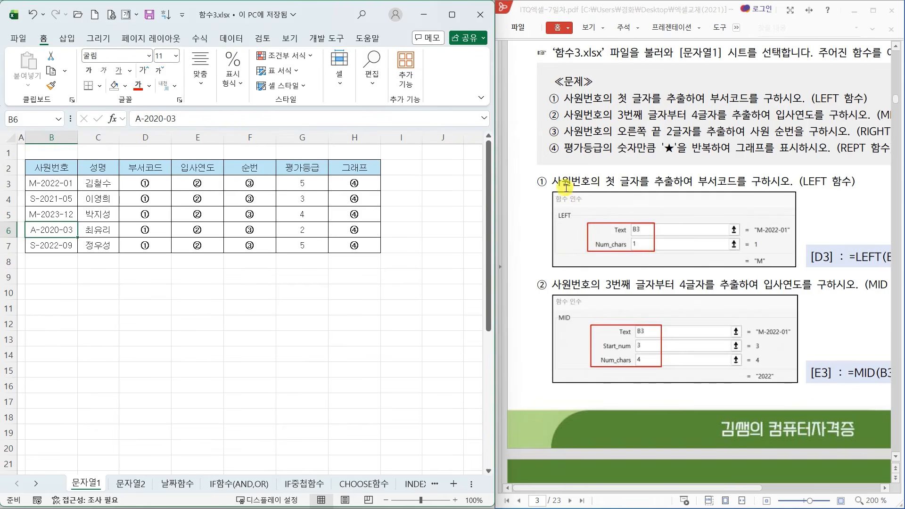
# - Search the function wizard for LEFT and insert it in cell D3 of the 부서코드 column
pyautogui.click(162, 186)
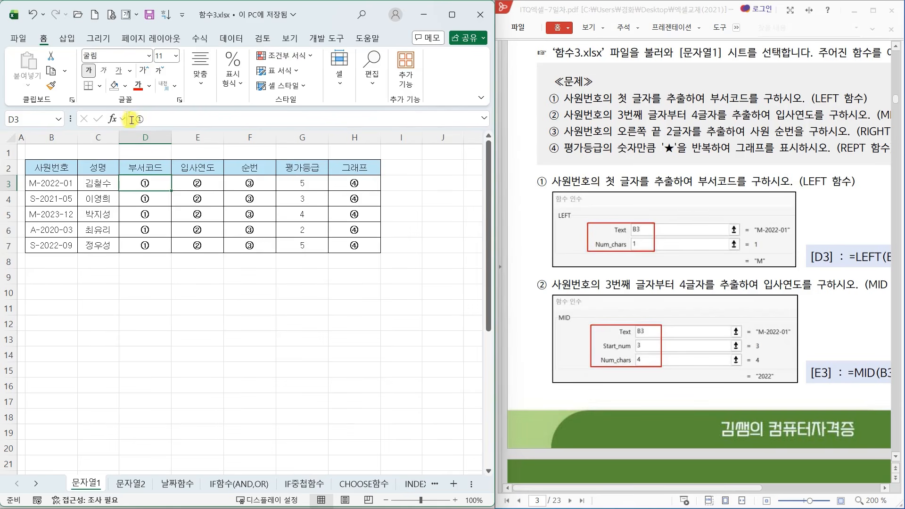
pyautogui.click(112, 119)
pyautogui.write('ㅣㄷ')
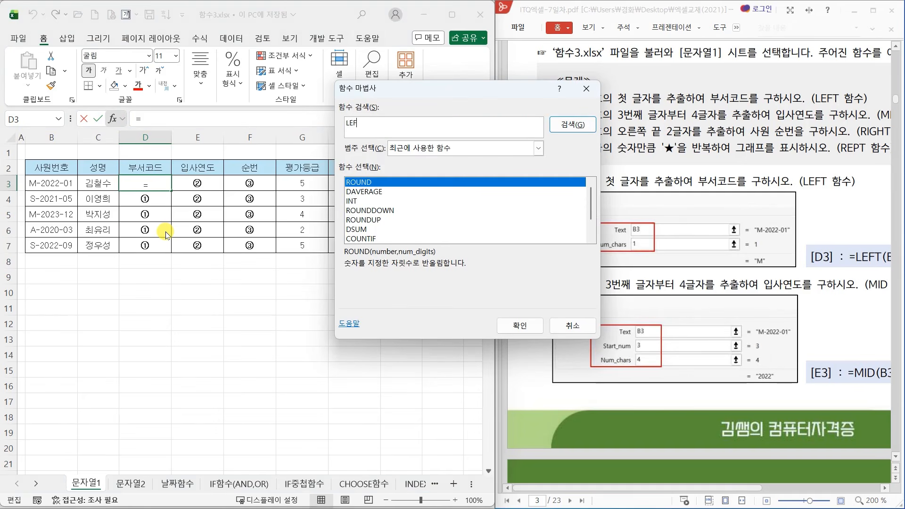
pyautogui.press('Return')
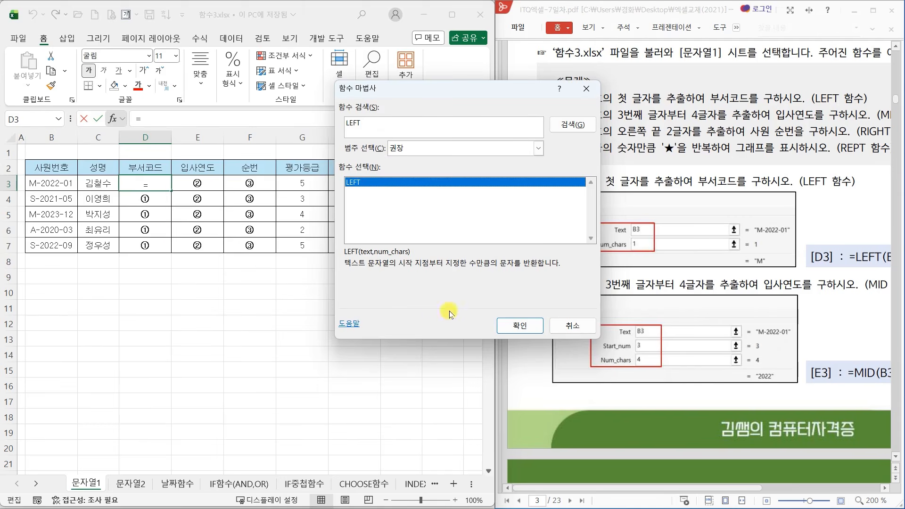
pyautogui.click(533, 324)
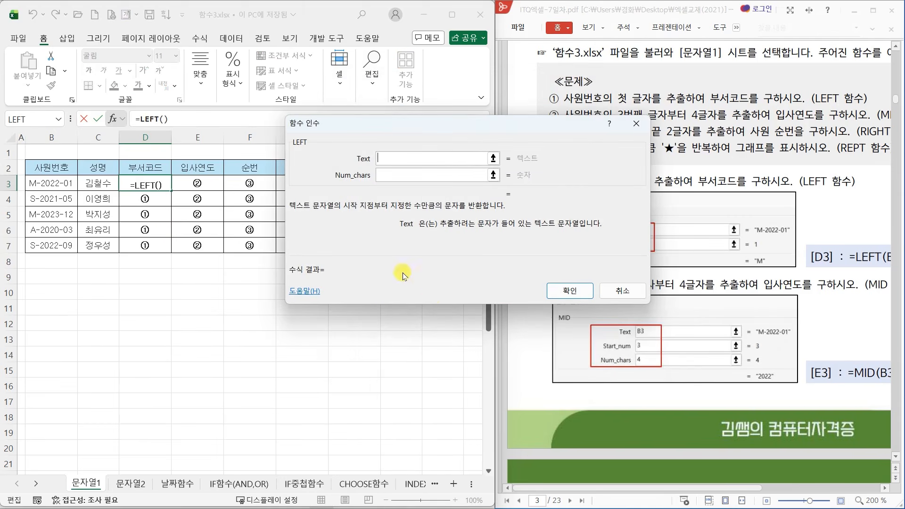
# - Set LEFT's Text to B3 and Num_chars to 1, and fill the formula from D3 down to D7
pyautogui.moveTo(371, 124); pyautogui.dragTo(295, 147)
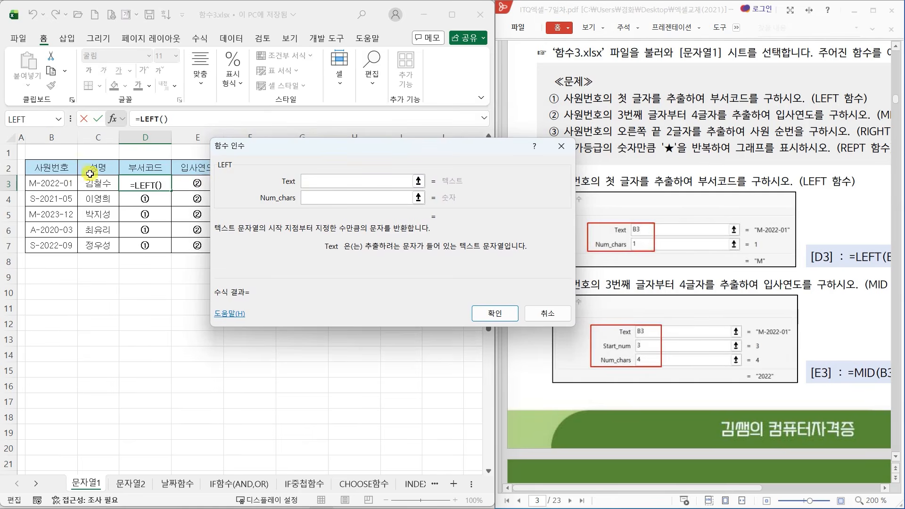
pyautogui.click(52, 183)
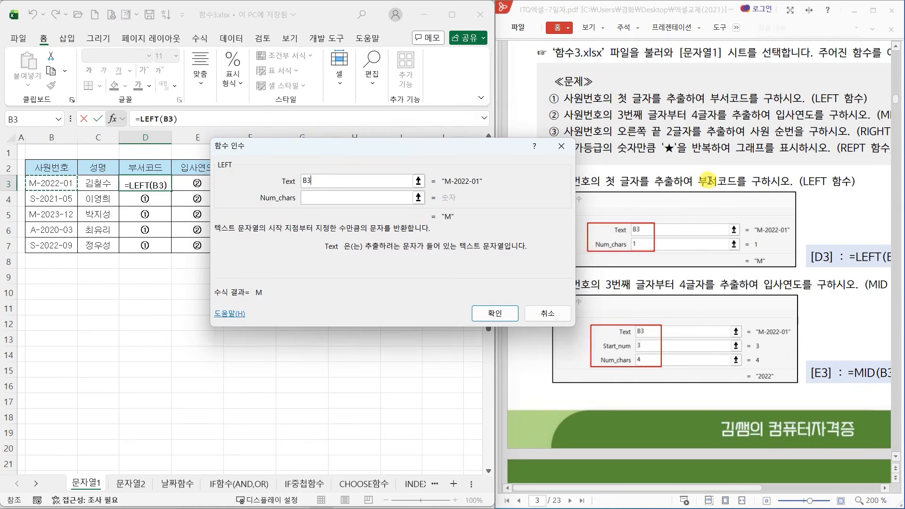
pyautogui.click(358, 197)
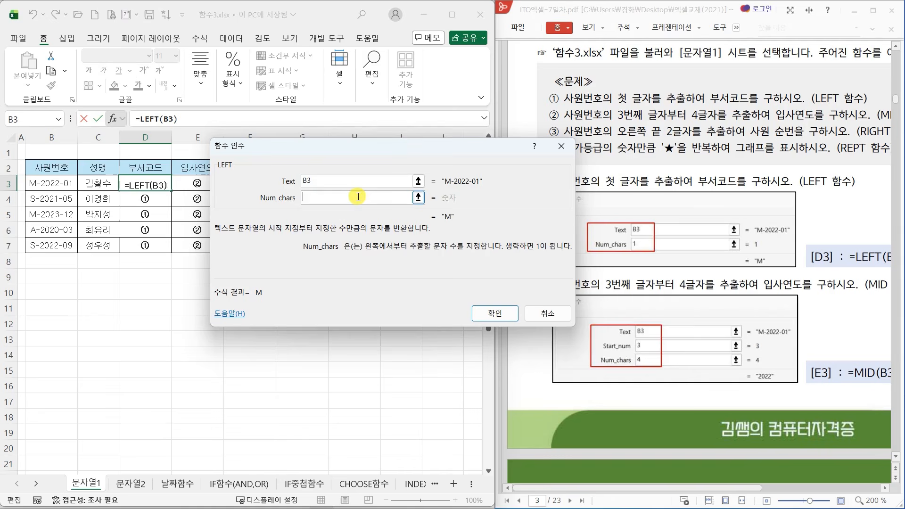
pyautogui.write('1')
pyautogui.click(491, 305)
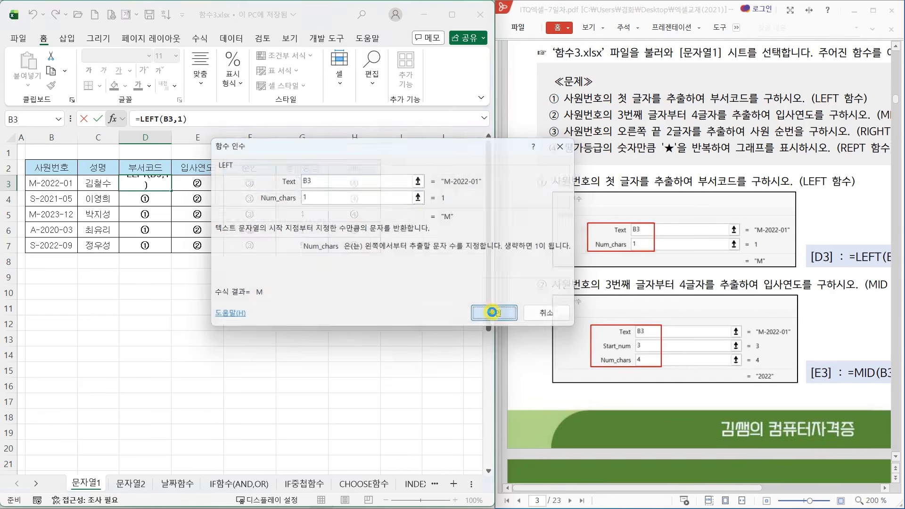
pyautogui.moveTo(171, 191); pyautogui.dragTo(172, 251)
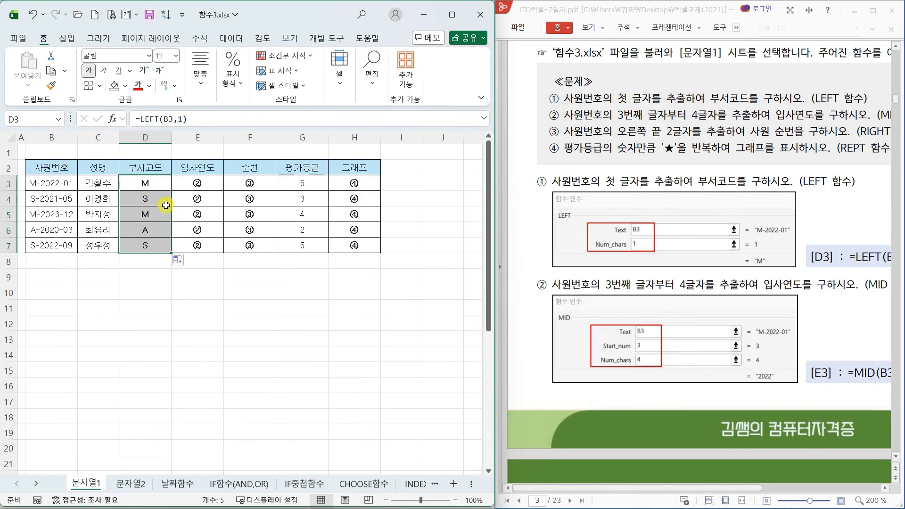
# - Enter the formula =MID(B3,3,4) directly in cell E3 of the 입사연도 column
pyautogui.click(204, 184)
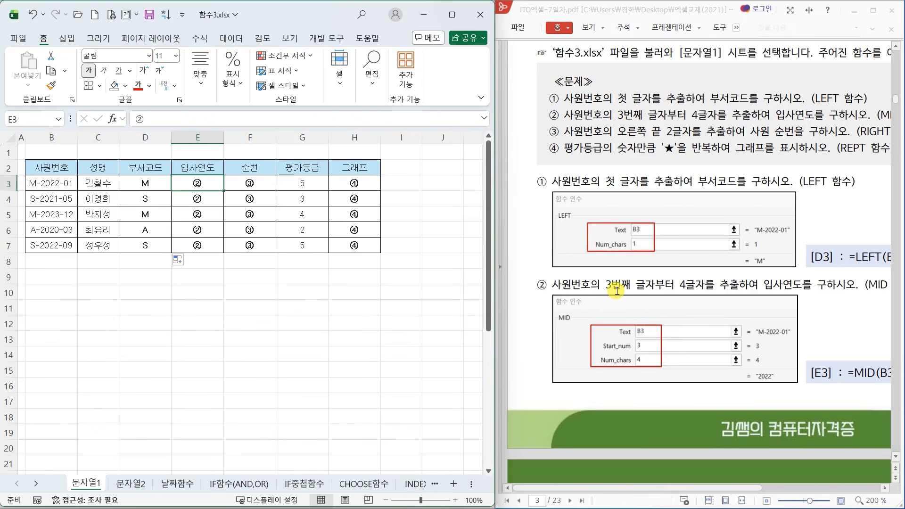
pyautogui.moveTo(602, 275); pyautogui.dragTo(711, 292)
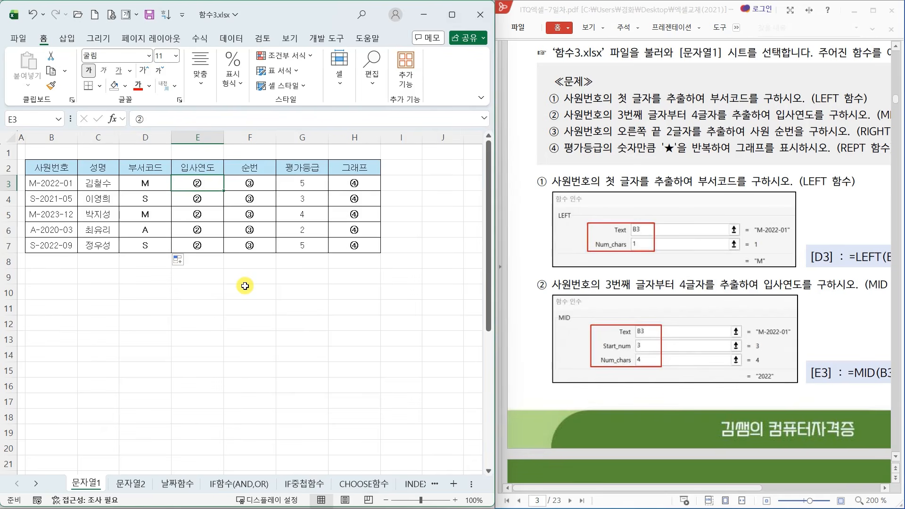
pyautogui.write('=MI')
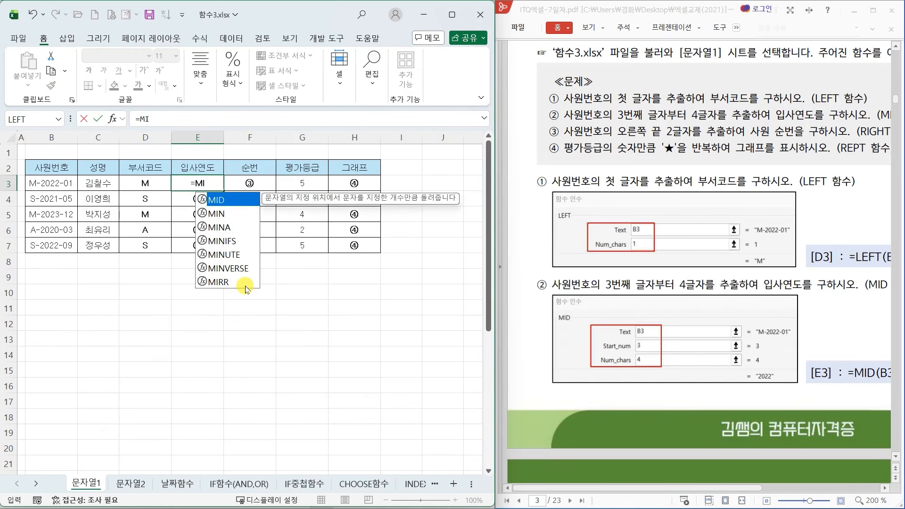
pyautogui.doubleClick(218, 200)
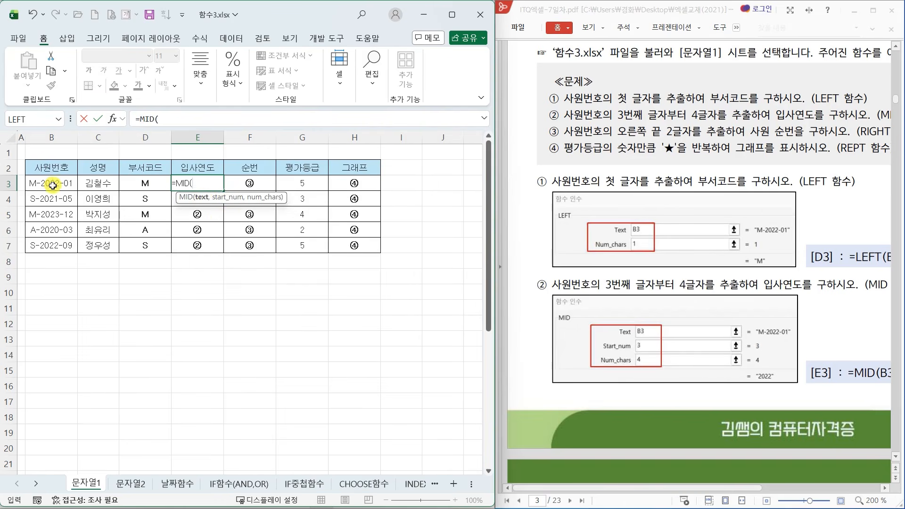
pyautogui.click(52, 183)
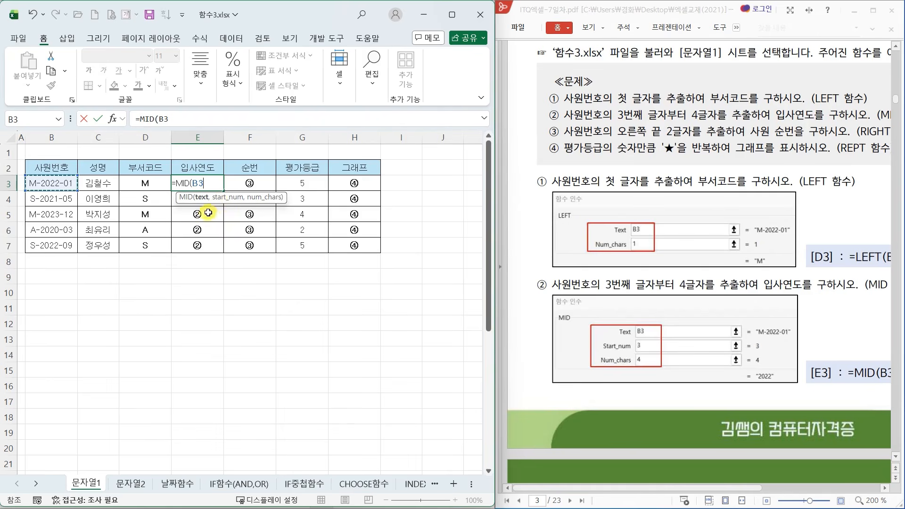
pyautogui.write(',')
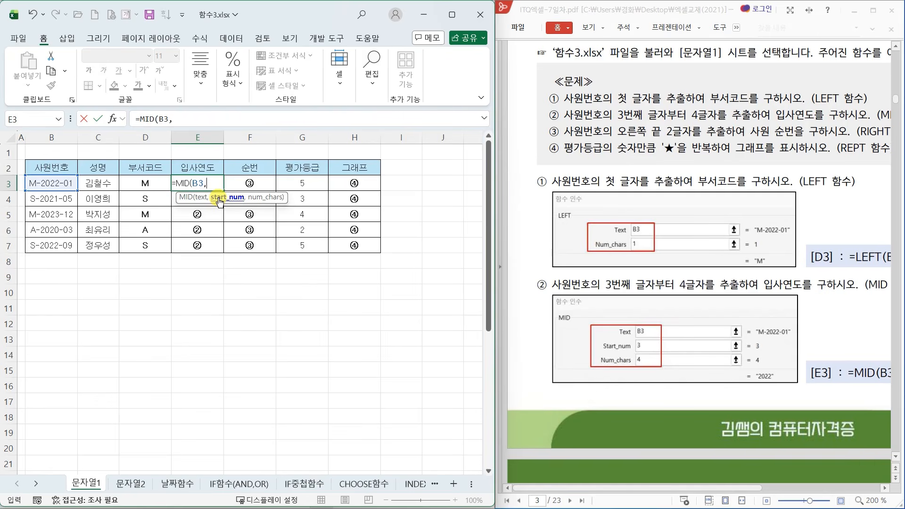
pyautogui.write('3,4)')
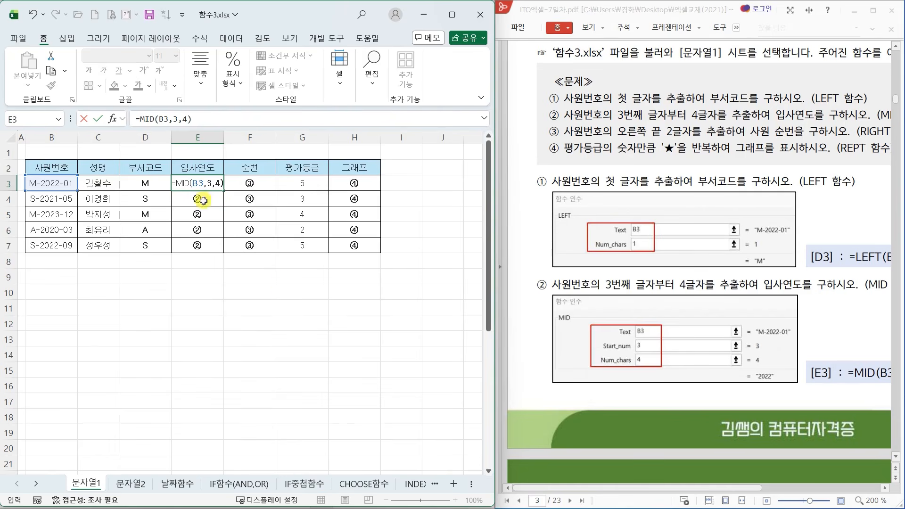
pyautogui.click(97, 118)
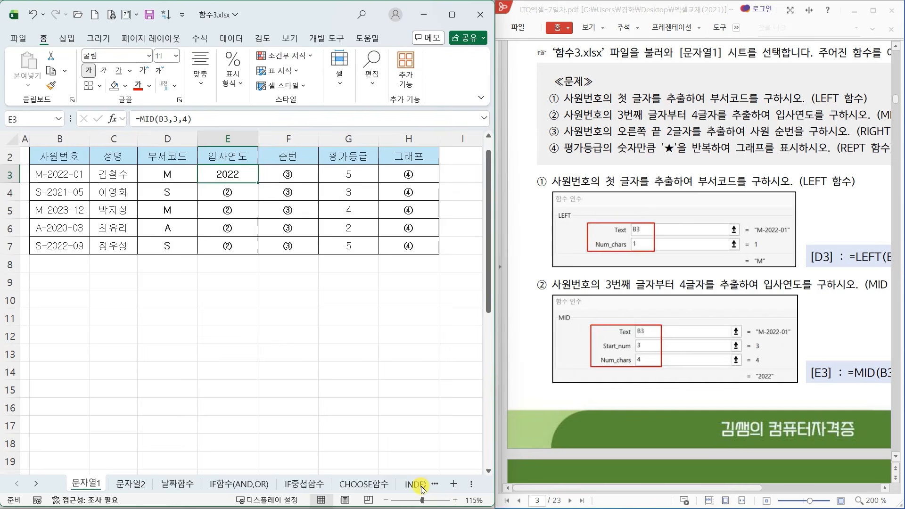
pyautogui.scroll(1, 265, 212)
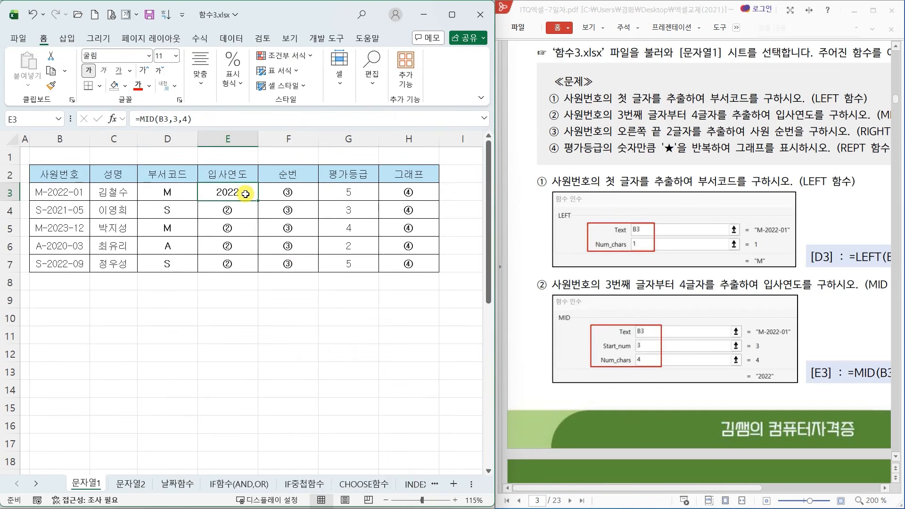
# - Clear cell E3, then search the function wizard for MID and insert it there
pyautogui.press('Delete')
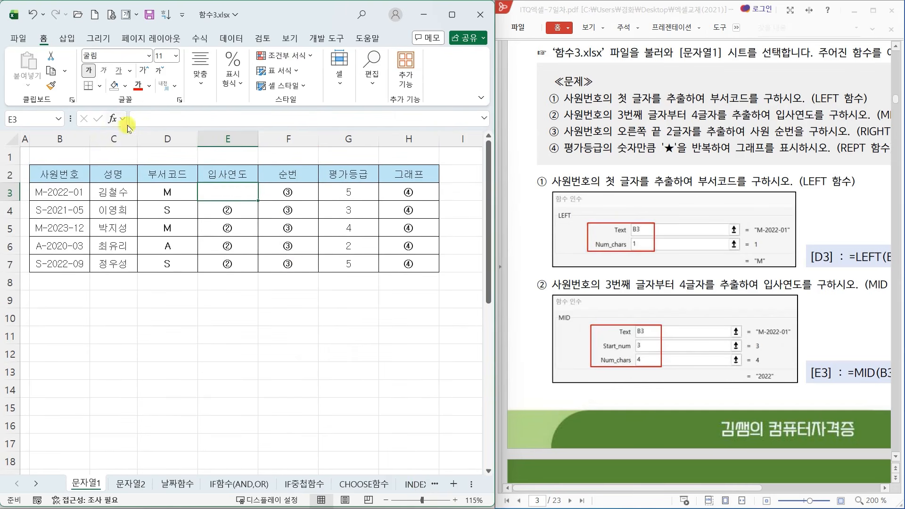
pyautogui.click(113, 118)
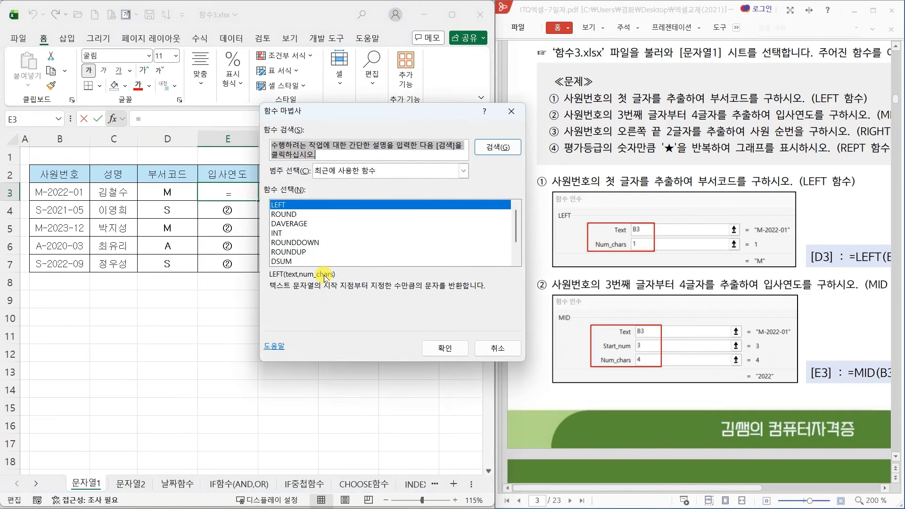
pyautogui.write('MID')
pyautogui.press('Return')
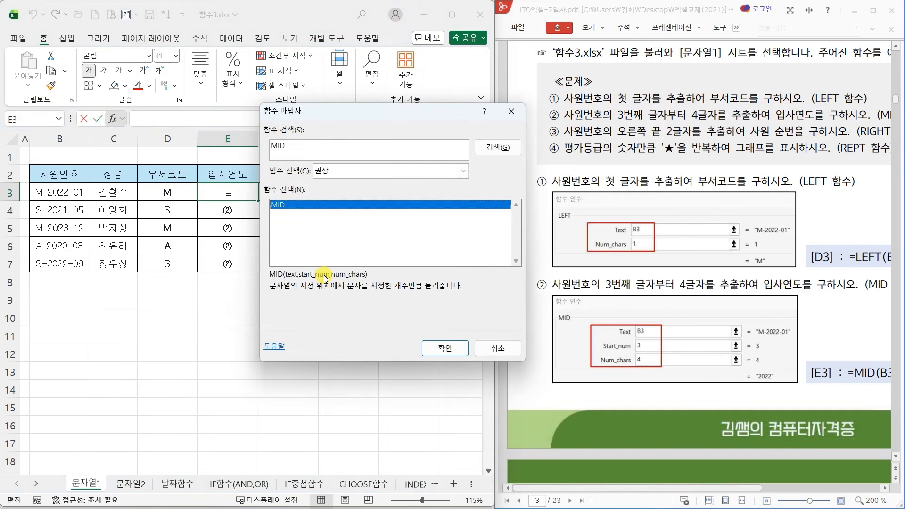
pyautogui.click(445, 348)
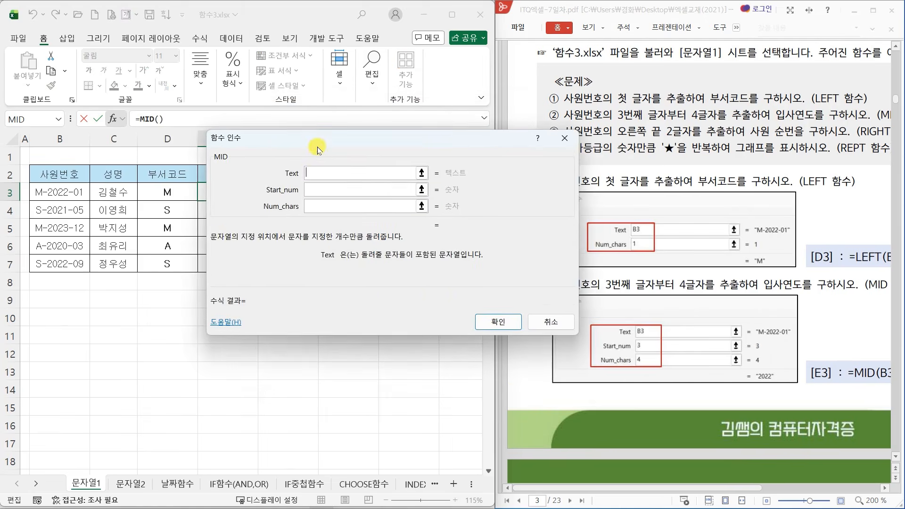
# - Set MID's Text to B3, Start_num to 3 and Num_chars to 4, and fill the formula from E3 down to E7
pyautogui.moveTo(308, 130); pyautogui.dragTo(406, 135)
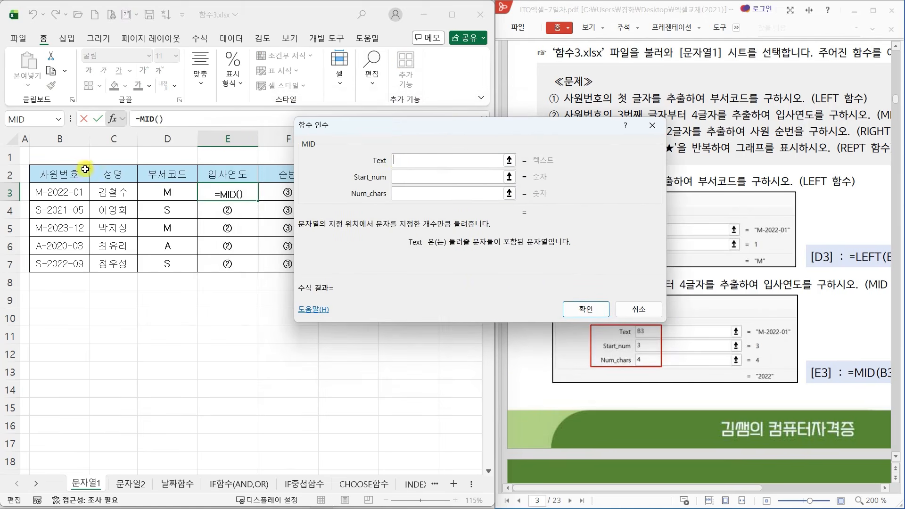
pyautogui.click(63, 193)
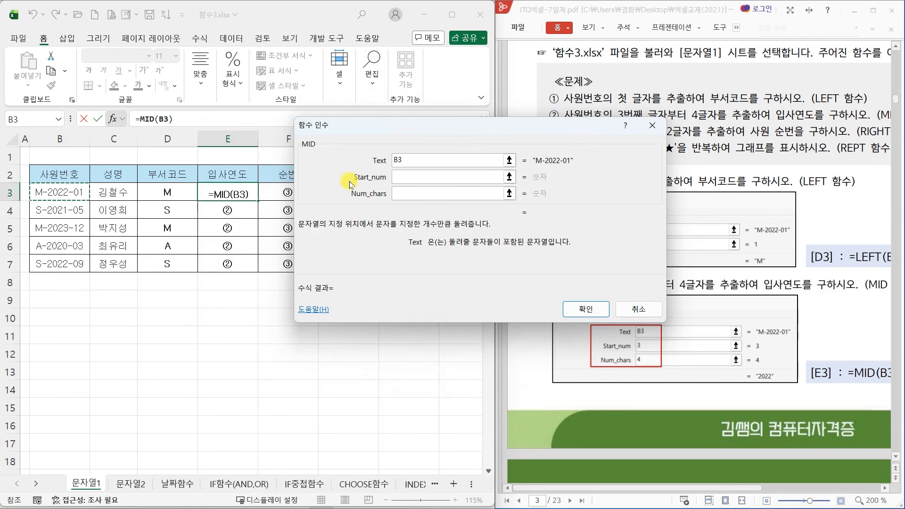
pyautogui.click(405, 178)
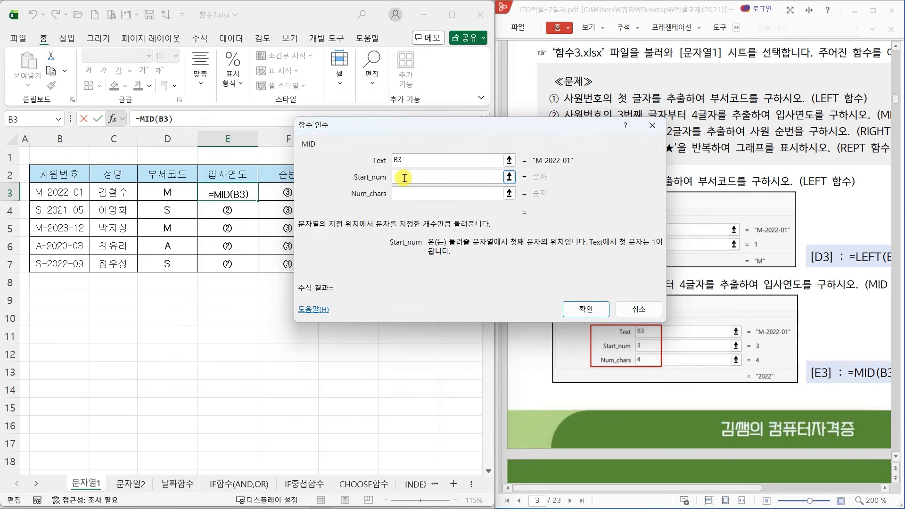
pyautogui.write('3')
pyautogui.click(400, 193)
pyautogui.write('4')
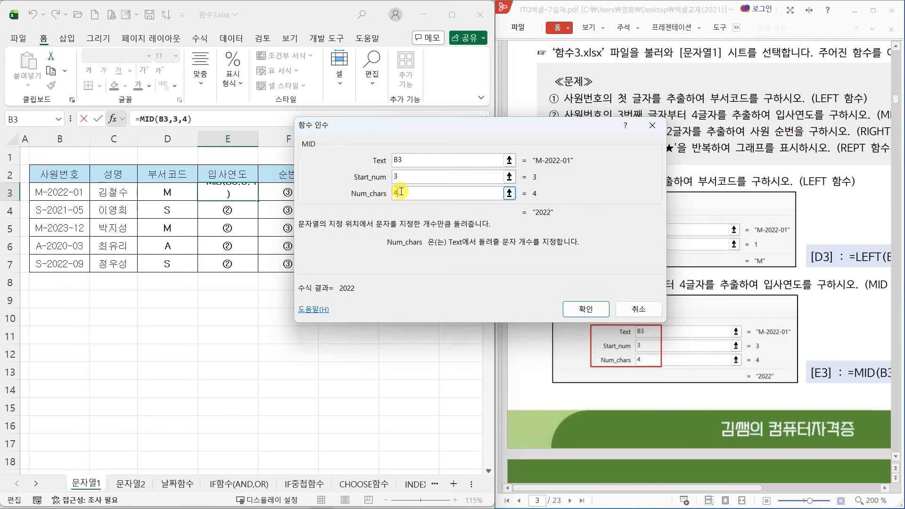
pyautogui.click(586, 309)
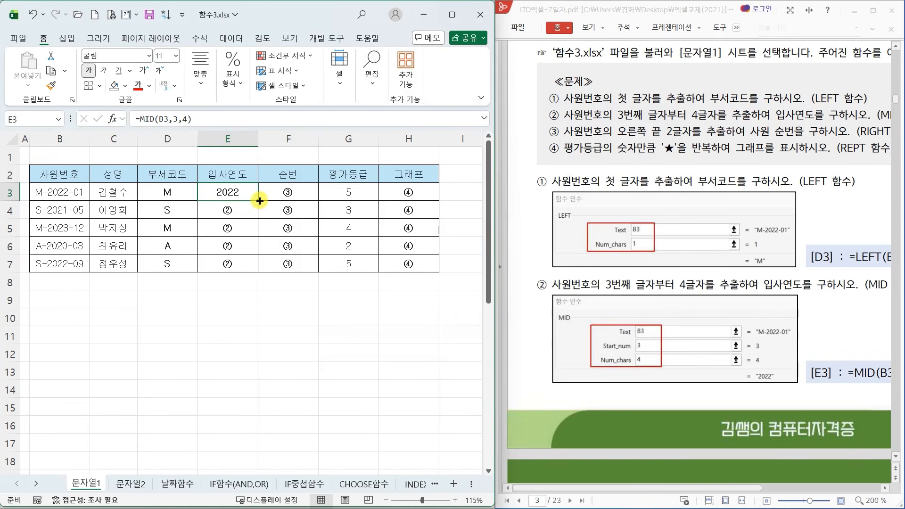
pyautogui.moveTo(260, 201); pyautogui.dragTo(260, 270)
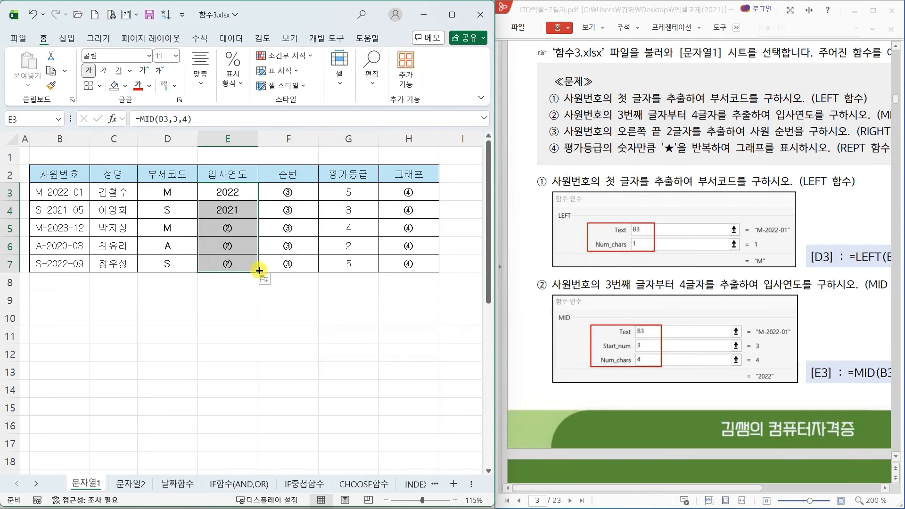
# - Search the function wizard for RI and insert RIGHT in cell F3 of the 순번 column
pyautogui.click(301, 194)
pyautogui.scroll(-5, 589, 271)
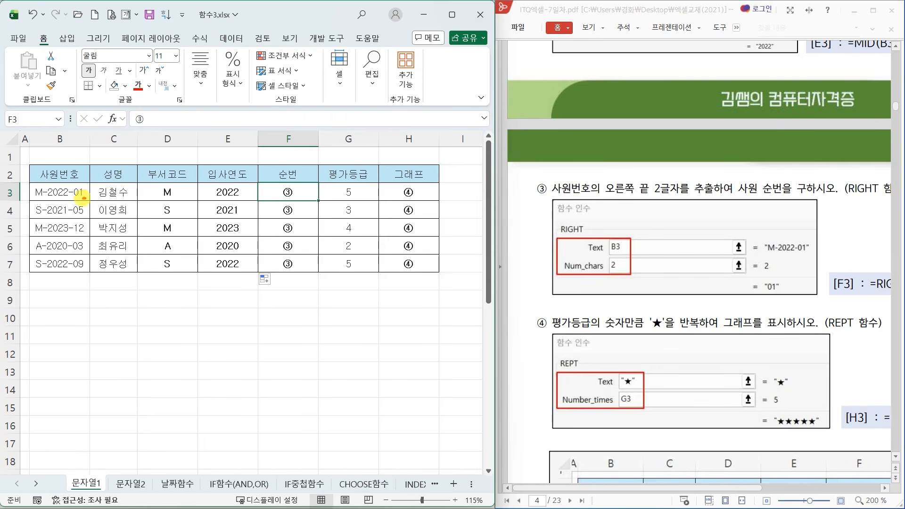
pyautogui.moveTo(83, 198)
pyautogui.mouseDown()
pyautogui.moveTo(72, 188)
pyautogui.moveTo(87, 193)
pyautogui.mouseUp()
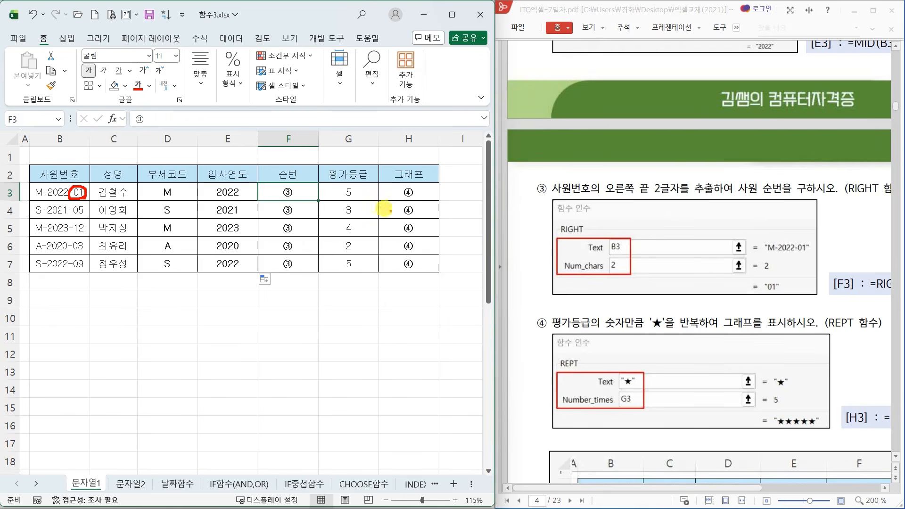
pyautogui.press('Escape')
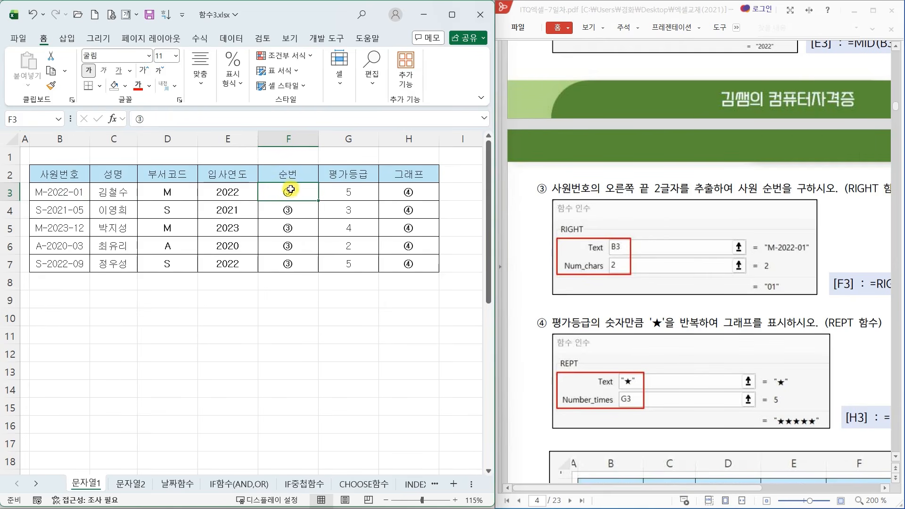
pyautogui.click(113, 118)
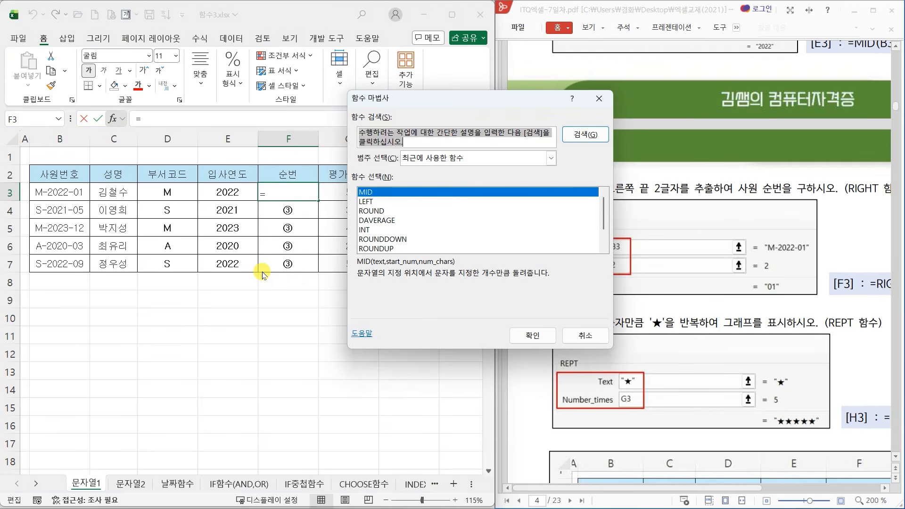
pyautogui.write('RI')
pyautogui.press('Return')
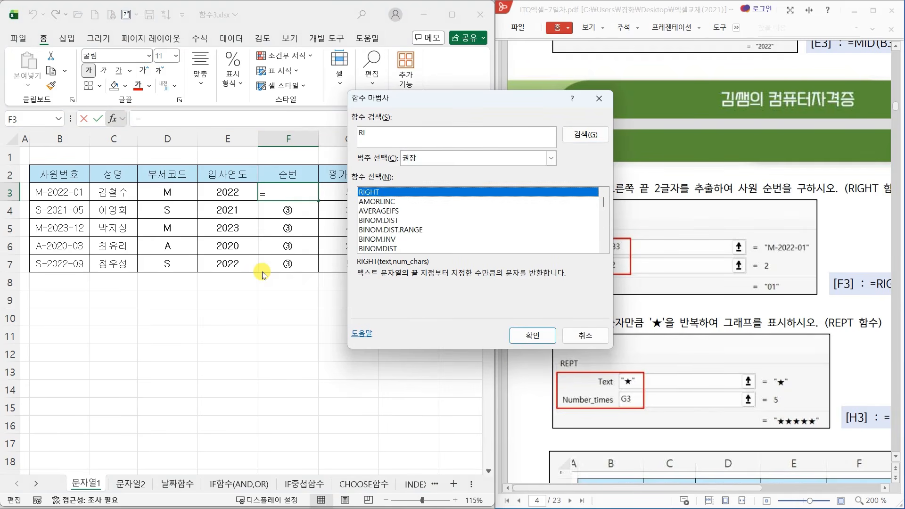
pyautogui.click(532, 335)
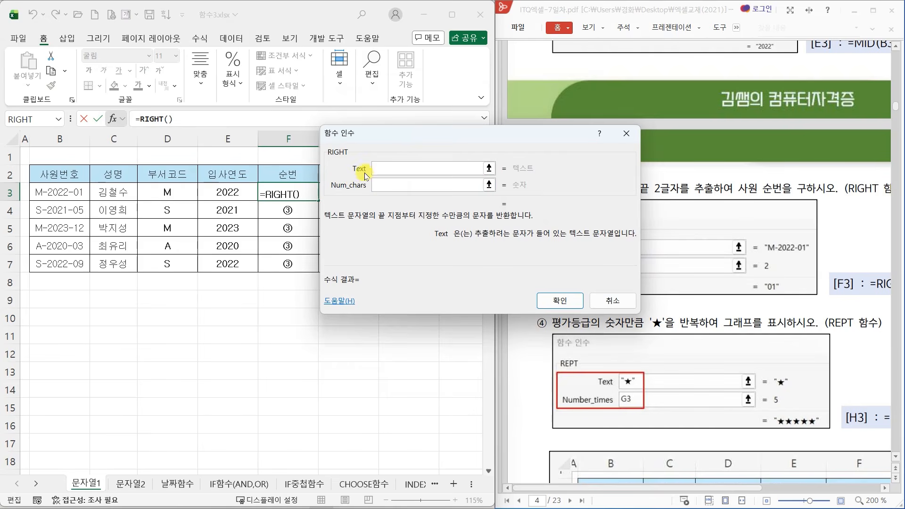
# - Set RIGHT's Text to B3 and Num_chars to 2, and fill the formula from F3 down to F7
pyautogui.click(60, 192)
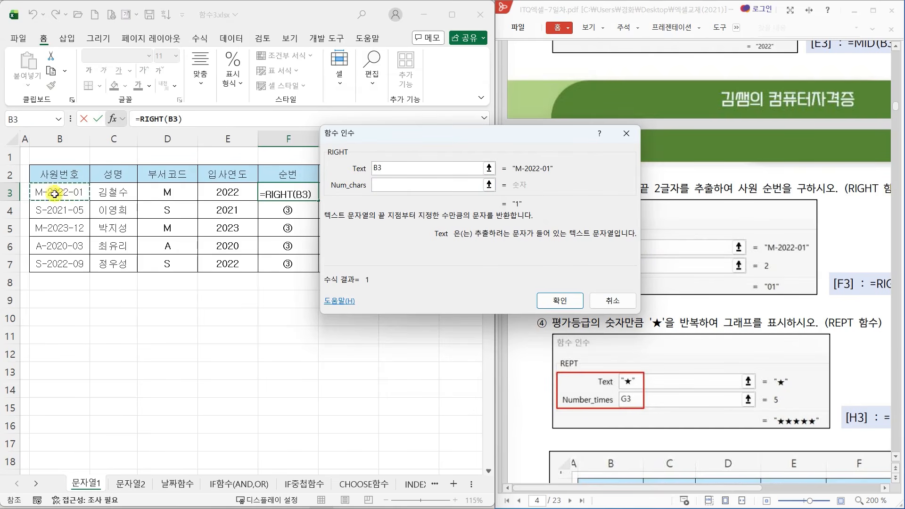
pyautogui.click(382, 186)
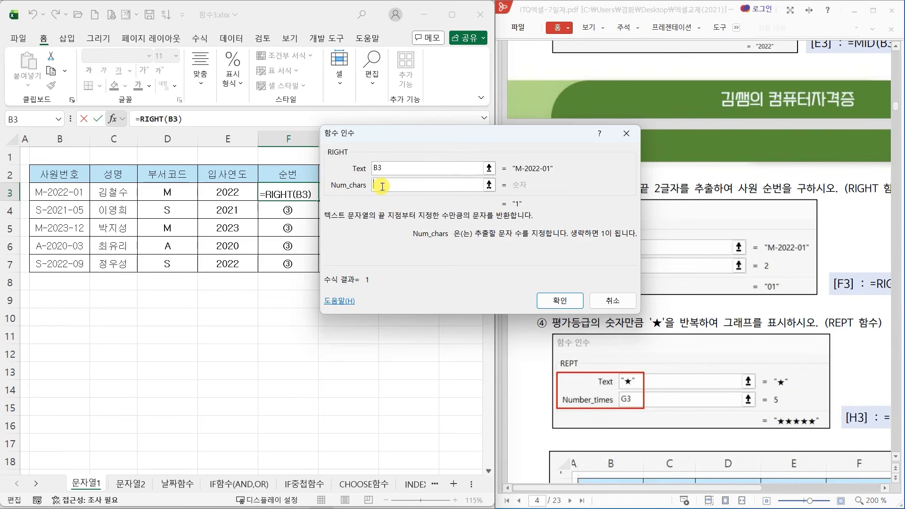
pyautogui.write('2')
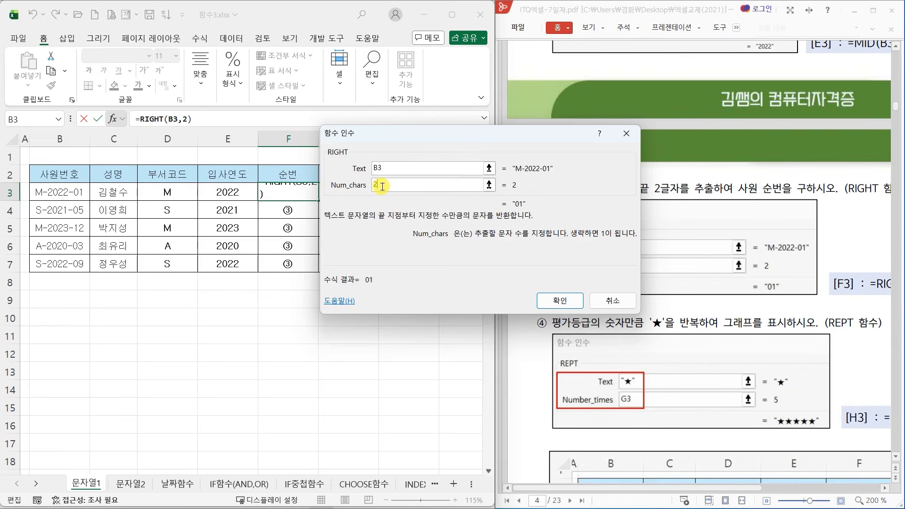
pyautogui.click(556, 304)
pyautogui.moveTo(318, 201); pyautogui.dragTo(318, 269)
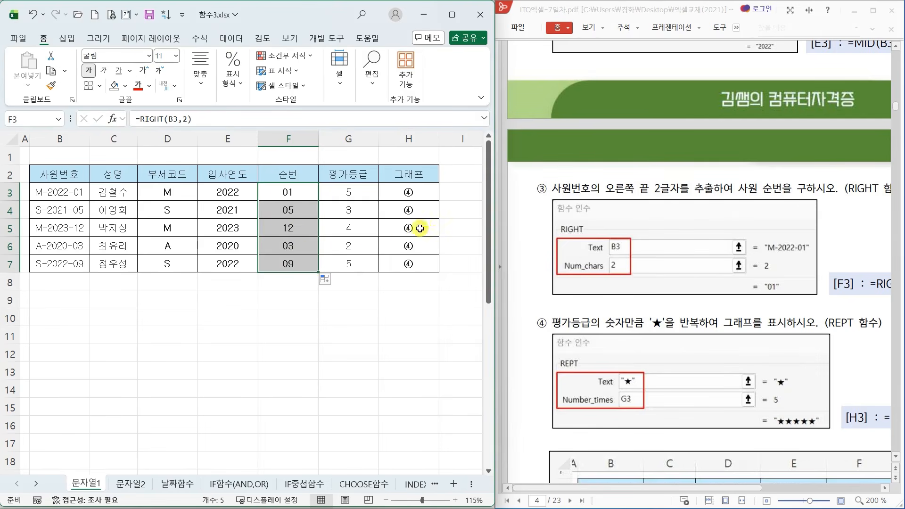
# - Search the function wizard for REPT and insert it in cell H3 of the 그래프 column
pyautogui.click(419, 195)
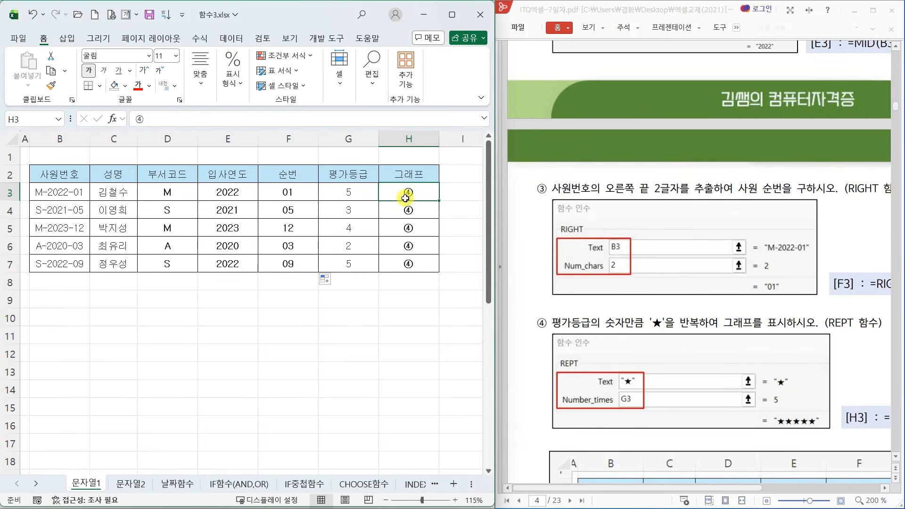
pyautogui.scroll(-2, 638, 345)
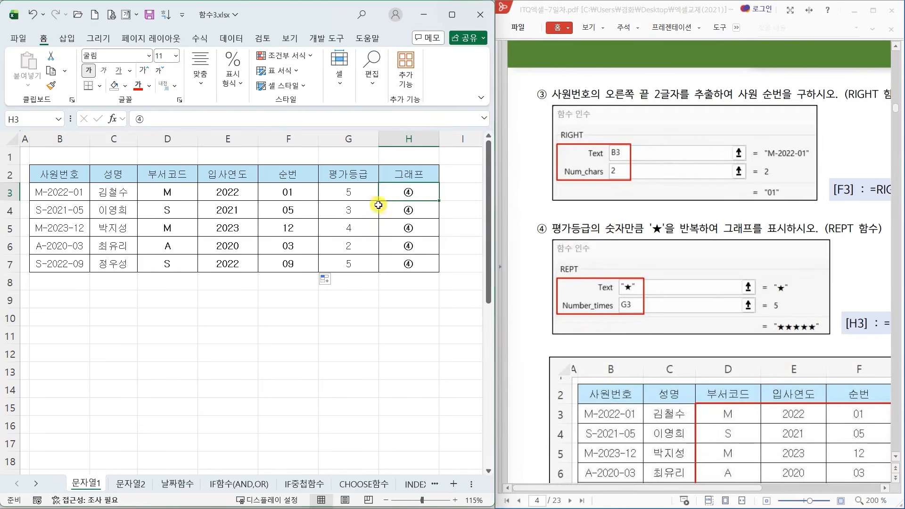
pyautogui.moveTo(356, 200)
pyautogui.mouseDown()
pyautogui.moveTo(347, 201)
pyautogui.moveTo(357, 181)
pyautogui.moveTo(360, 200)
pyautogui.mouseUp()
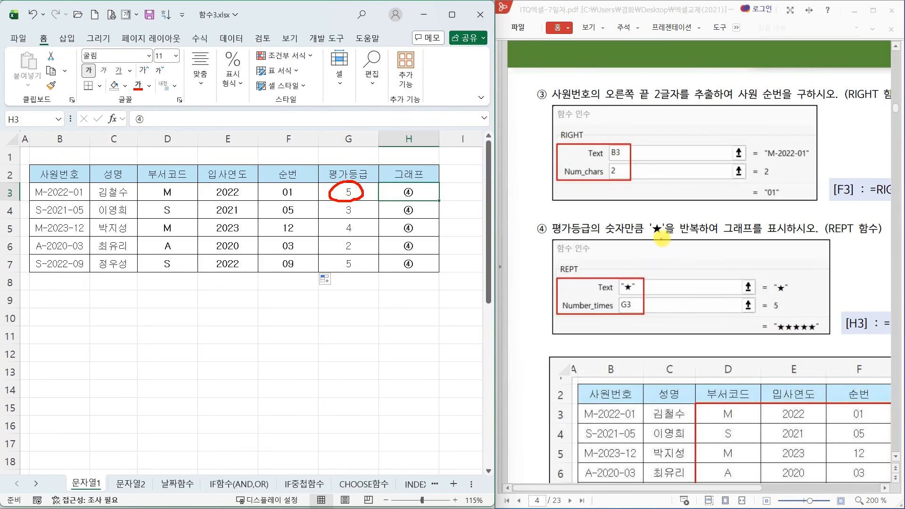
pyautogui.moveTo(677, 239)
pyautogui.mouseDown()
pyautogui.moveTo(635, 237)
pyautogui.moveTo(677, 223)
pyautogui.moveTo(681, 237)
pyautogui.mouseUp()
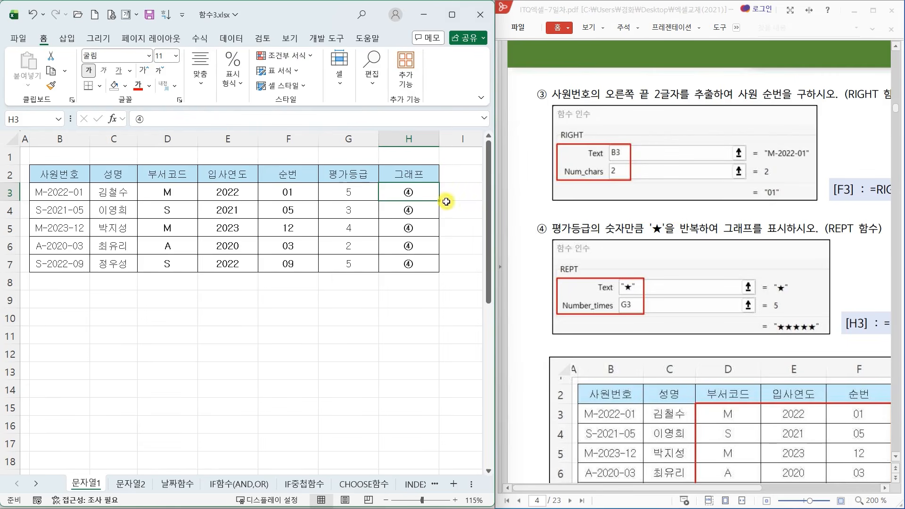
pyautogui.click(112, 118)
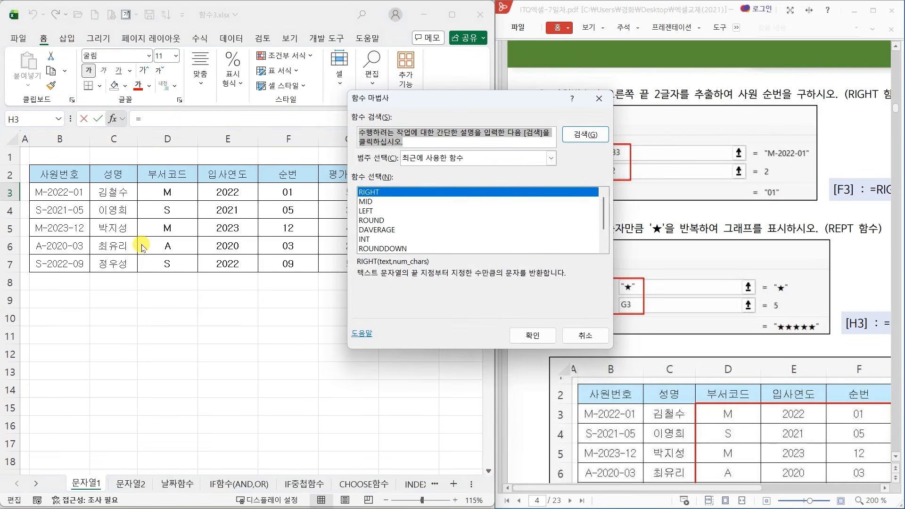
pyautogui.write('REPT')
pyautogui.press('Return')
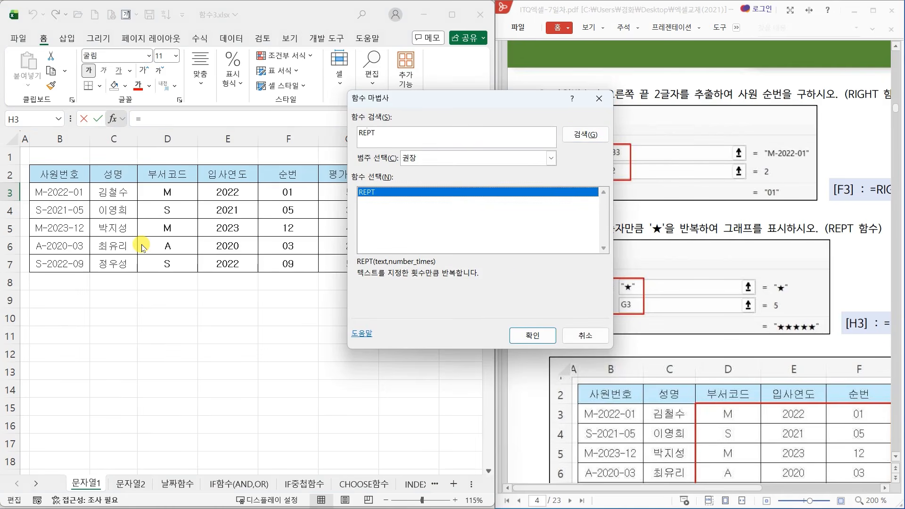
pyautogui.click(516, 336)
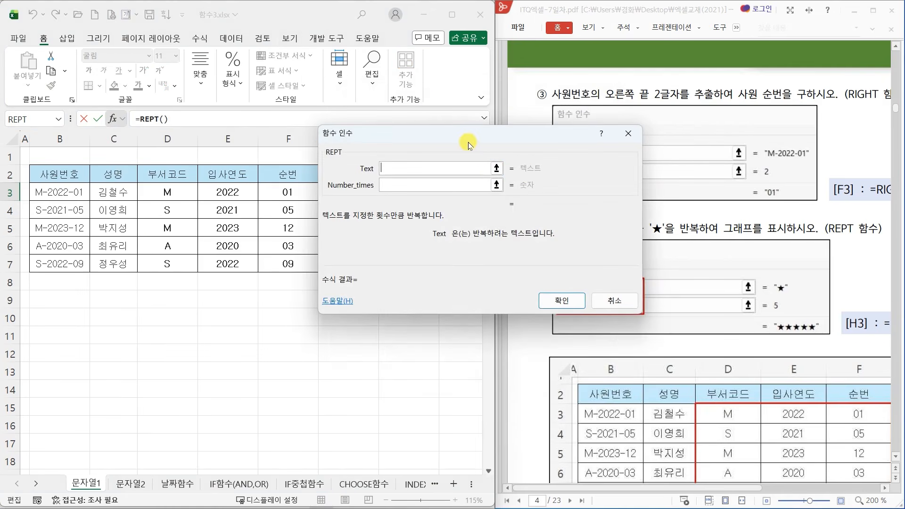
# - Set REPT's Text argument to the special character "★"
pyautogui.moveTo(479, 139); pyautogui.dragTo(571, 107)
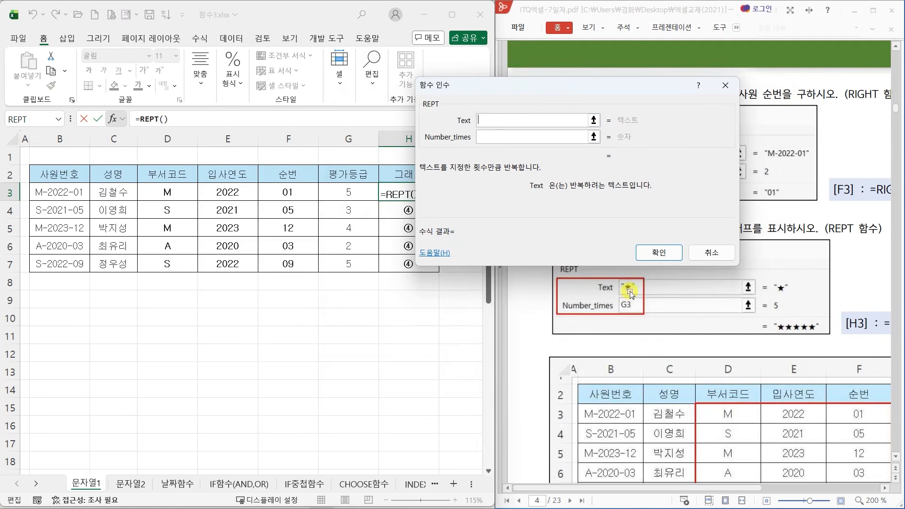
pyautogui.click(491, 122)
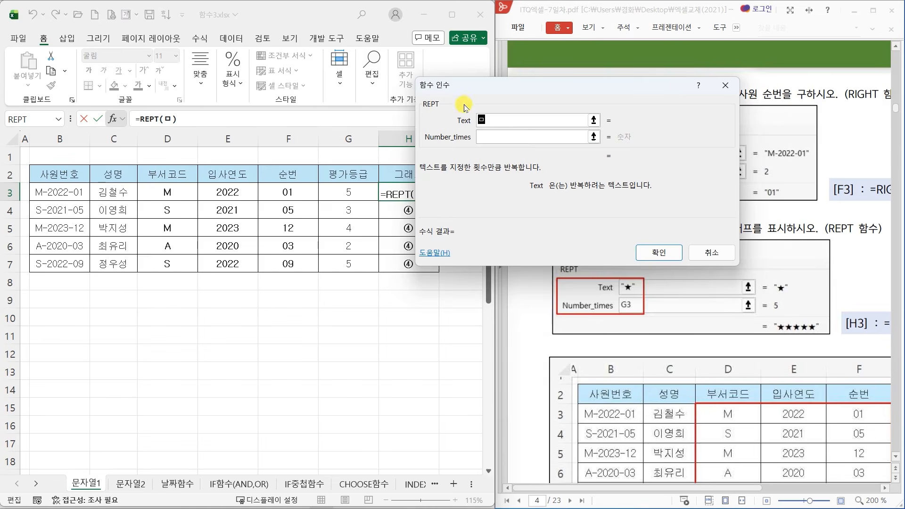
pyautogui.moveTo(469, 88); pyautogui.dragTo(249, 103)
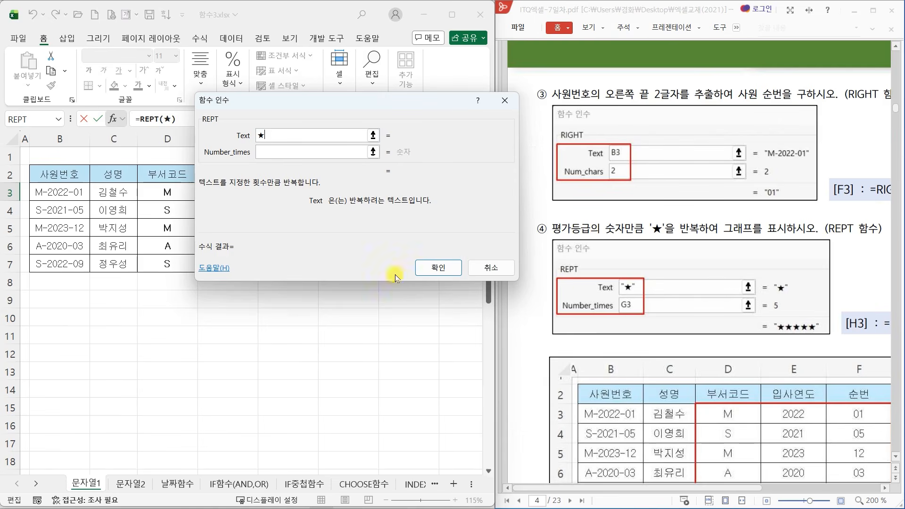
pyautogui.moveTo(279, 105); pyautogui.dragTo(309, 115)
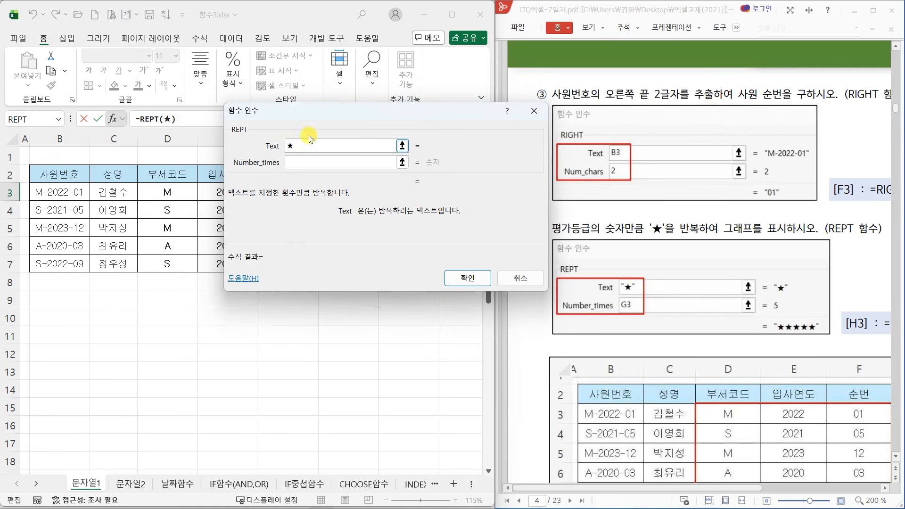
pyautogui.click(314, 163)
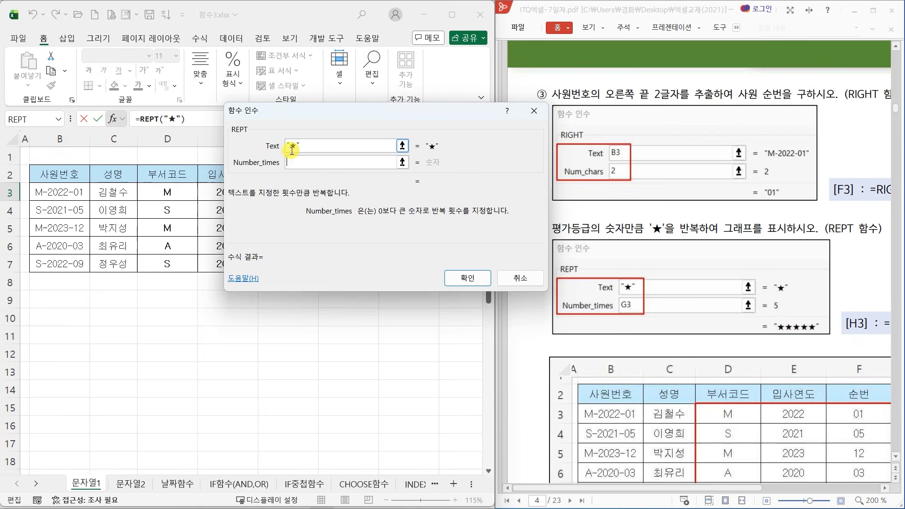
# - Set REPT's Number_times to G3 and fill the formula from H3 down to H7
pyautogui.moveTo(306, 114); pyautogui.dragTo(480, 130)
pyautogui.click(343, 190)
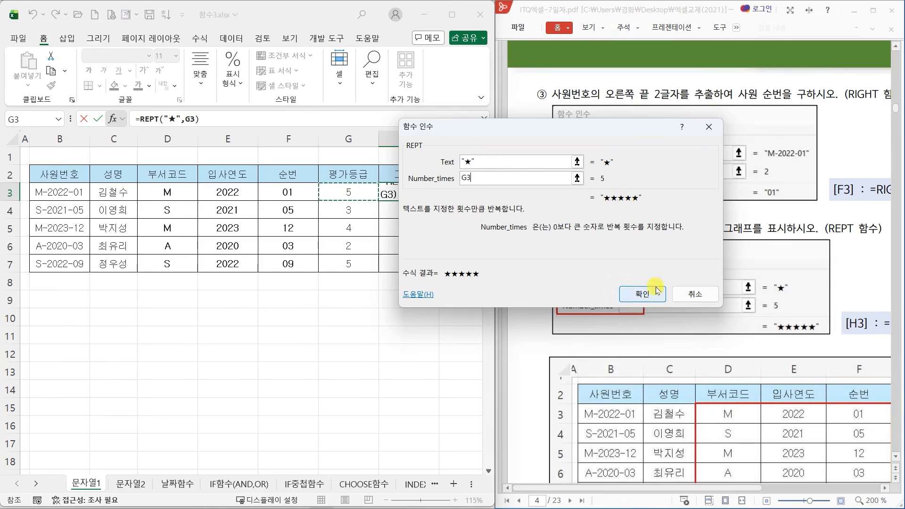
pyautogui.click(634, 291)
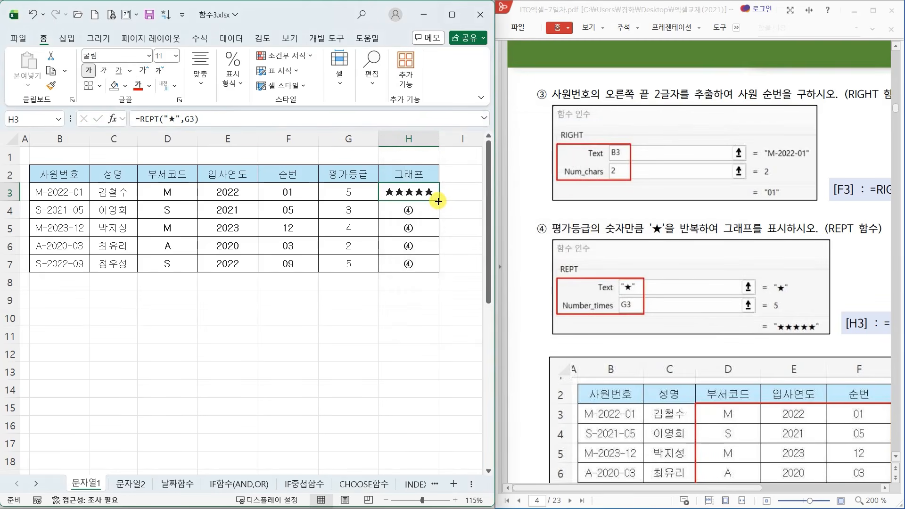
pyautogui.moveTo(439, 202); pyautogui.dragTo(440, 269)
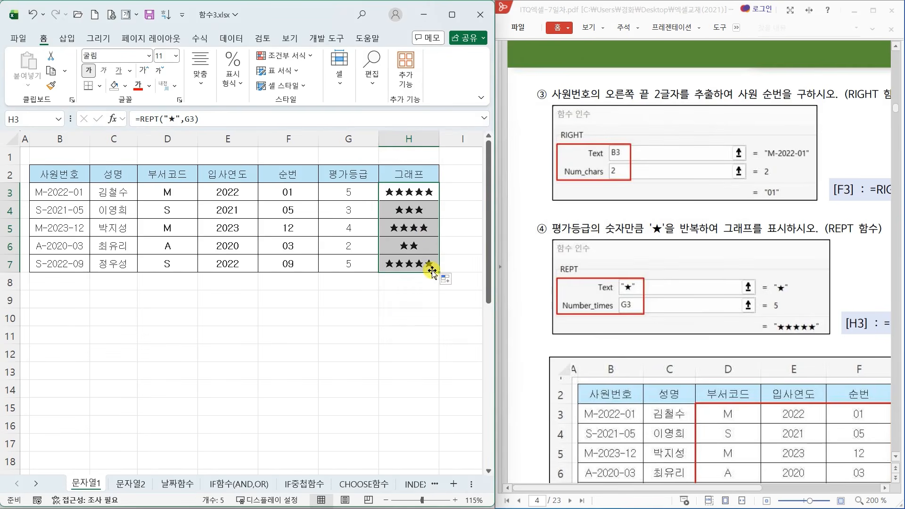
# - Try entering the special character ★ in cell G8 by converting the consonant ㅁ
pyautogui.click(348, 283)
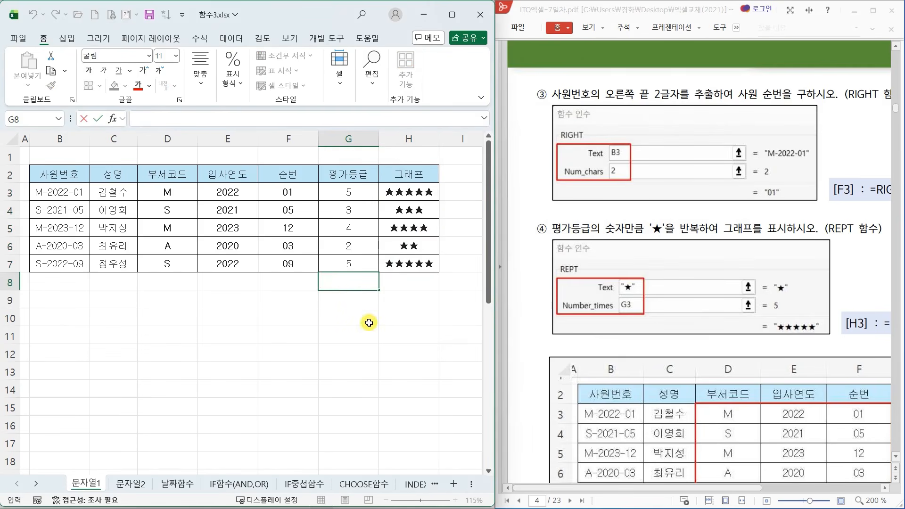
pyautogui.write('ㅁ')
pyautogui.press('Hangul_Hanja')
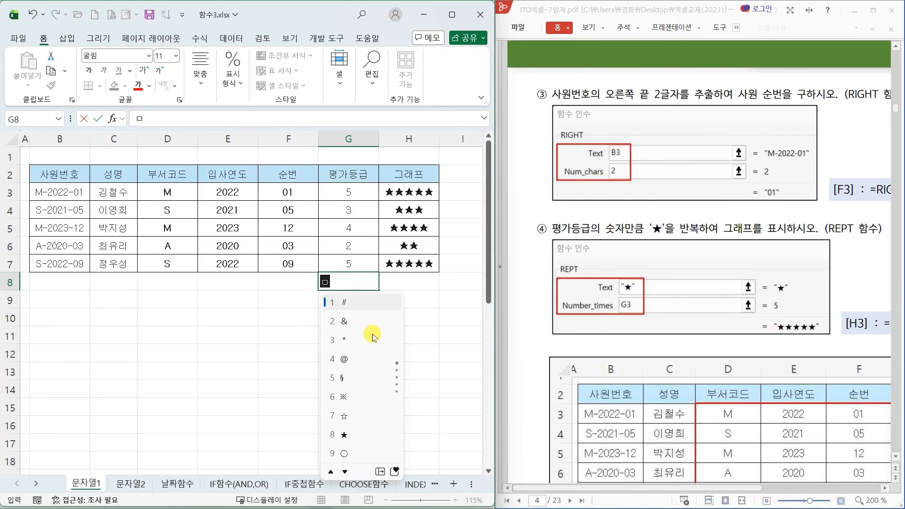
pyautogui.click(342, 436)
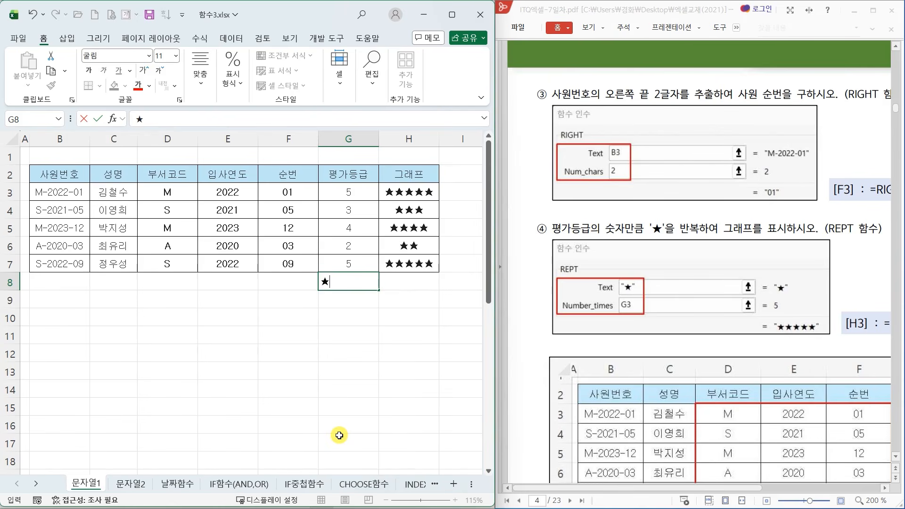
pyautogui.click(394, 359)
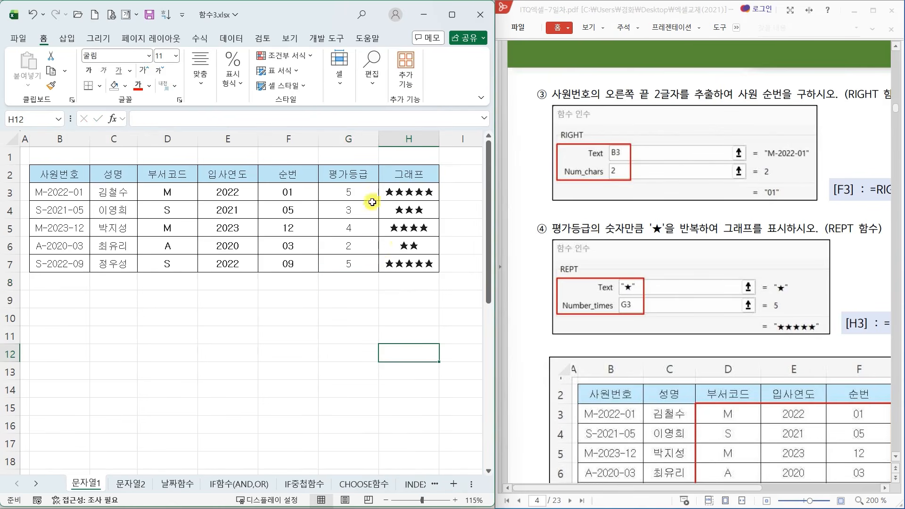
# - Open the 문자열2 sheet and bring up its LEFT, MID and REPT exercises in the textbook
pyautogui.scroll(-2, 599, 327)
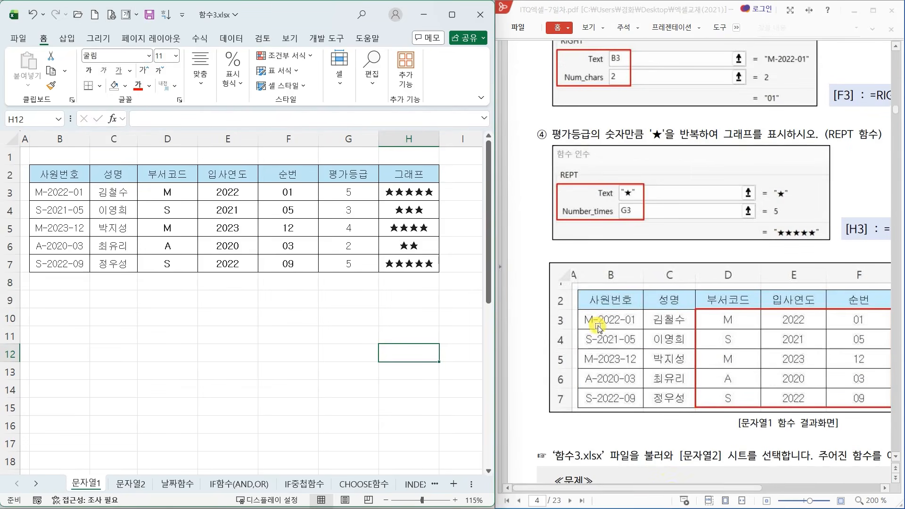
pyautogui.moveTo(674, 488); pyautogui.dragTo(766, 488)
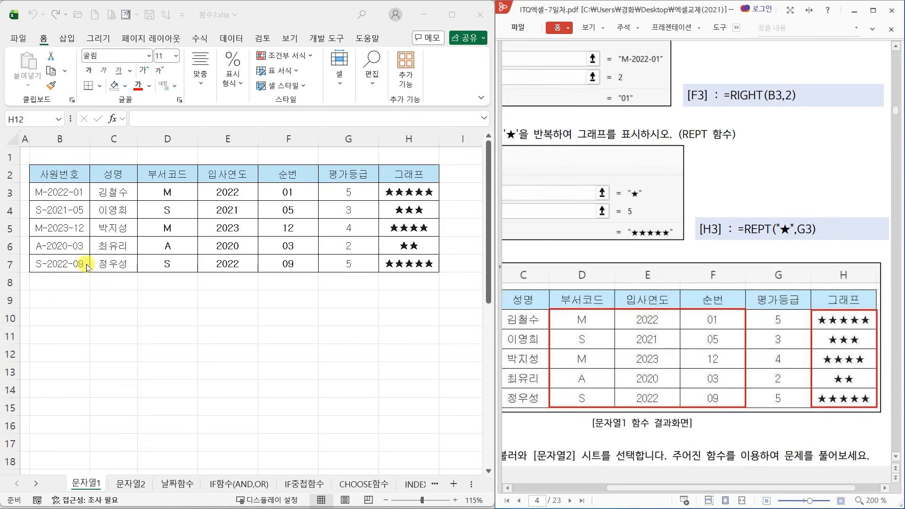
pyautogui.click(130, 485)
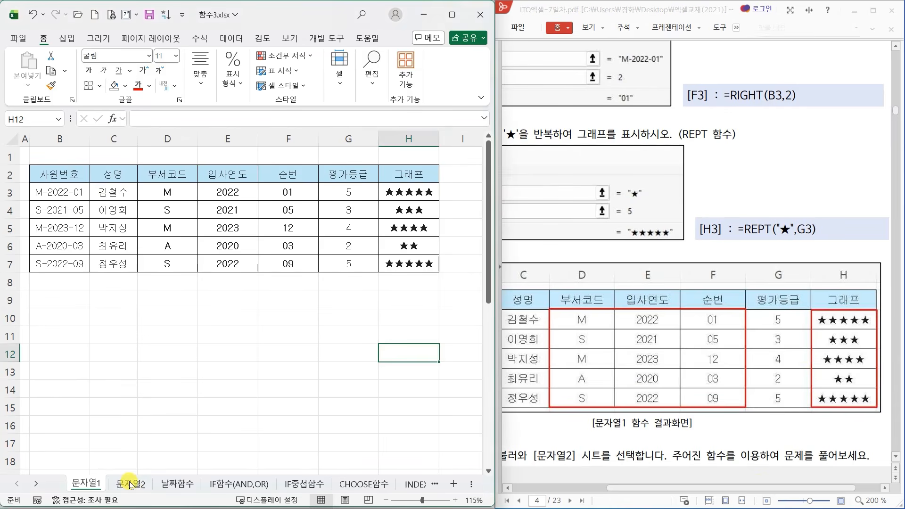
pyautogui.click(130, 484)
pyautogui.scroll(-2, 583, 349)
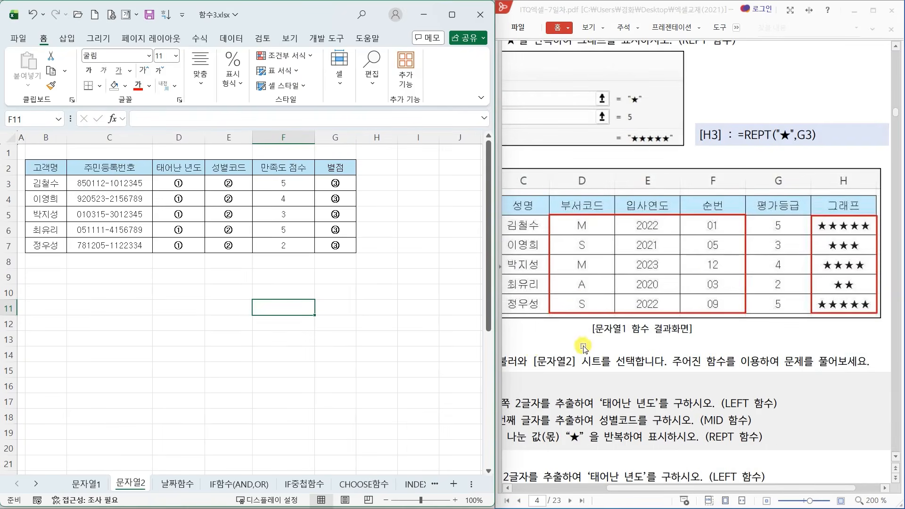
pyautogui.scroll(-2, 533, 348)
pyautogui.moveTo(688, 490); pyautogui.dragTo(620, 490)
pyautogui.scroll(-2, 638, 426)
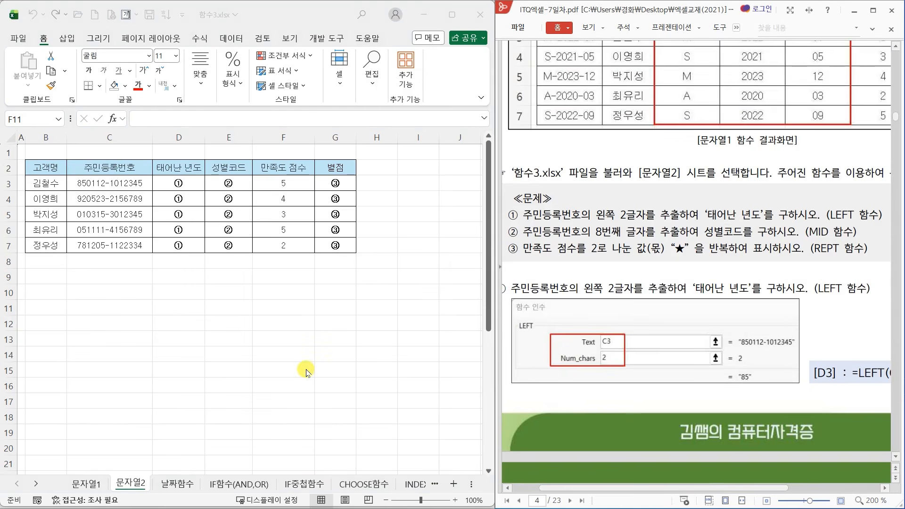
pyautogui.scroll(1, 306, 372)
pyautogui.scroll(1, 326, 335)
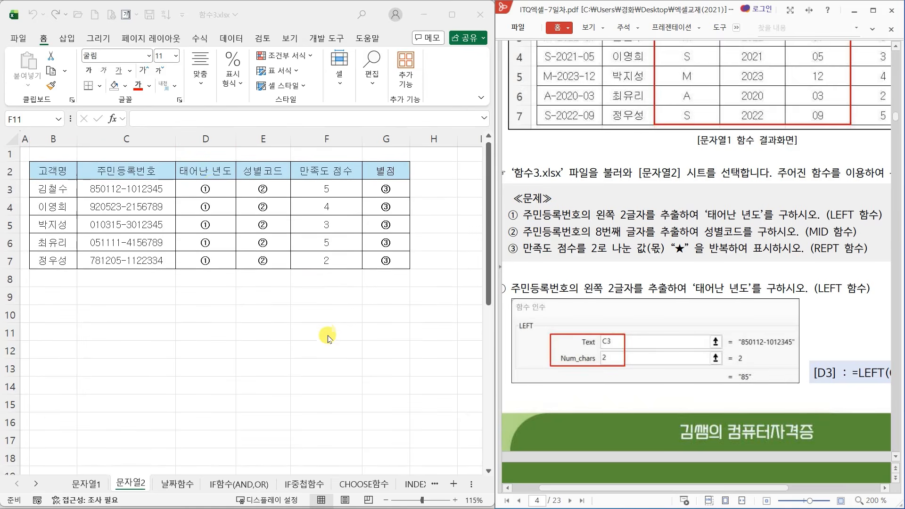
# - Insert the LEFT function from the recently used functions in cell D3 of the 태어난 년도 column
pyautogui.click(209, 191)
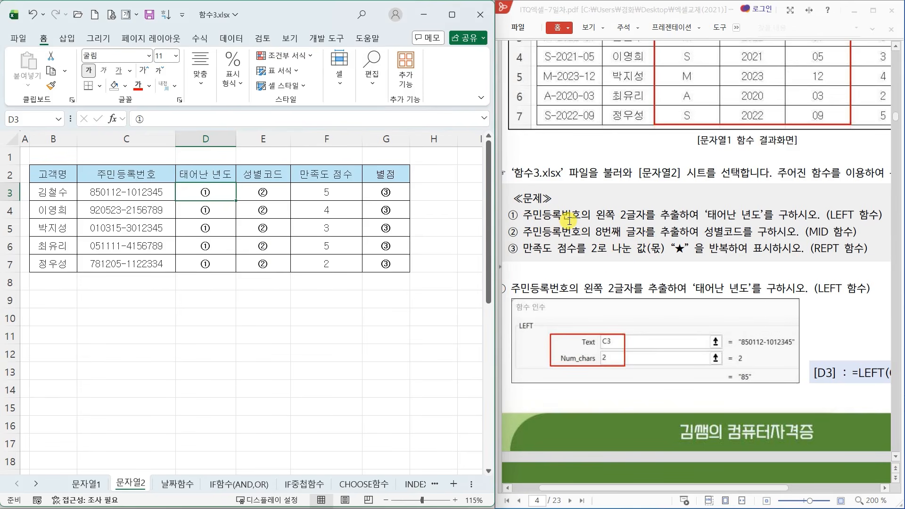
pyautogui.moveTo(588, 206); pyautogui.dragTo(646, 223)
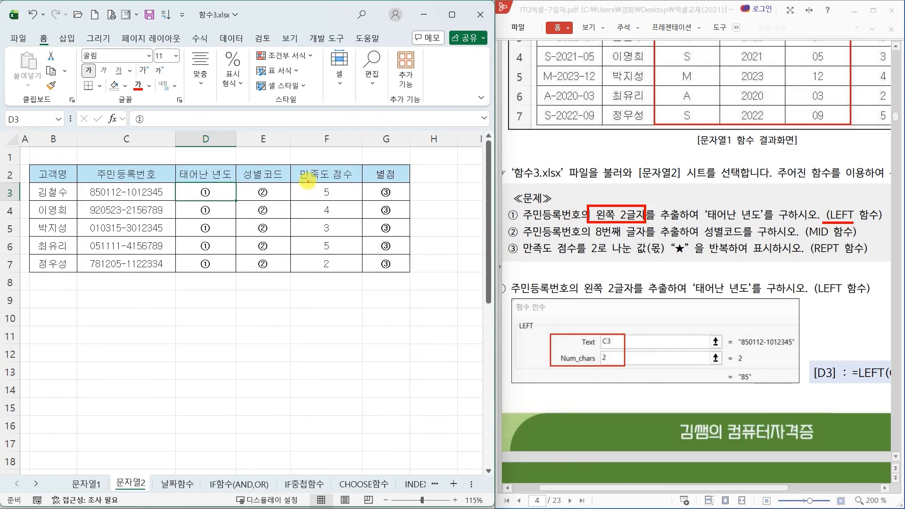
pyautogui.click(115, 116)
pyautogui.click(449, 215)
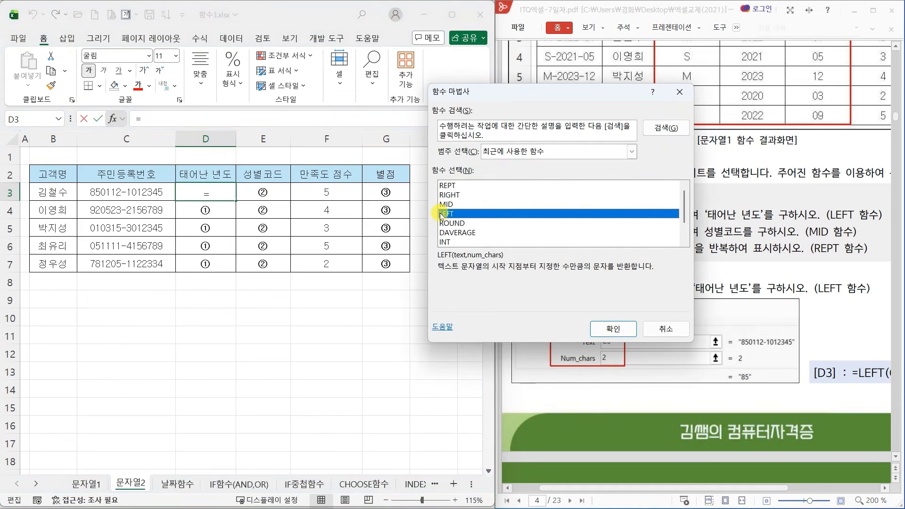
pyautogui.click(613, 328)
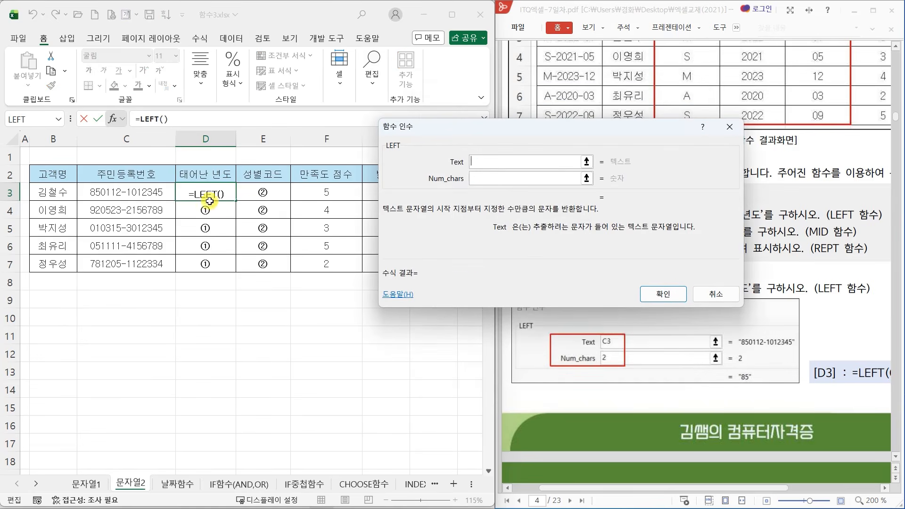
# - Set LEFT's Text to C3 and Num_chars to 2, and fill the formula from D3 down to D7
pyautogui.click(143, 193)
pyautogui.click(484, 178)
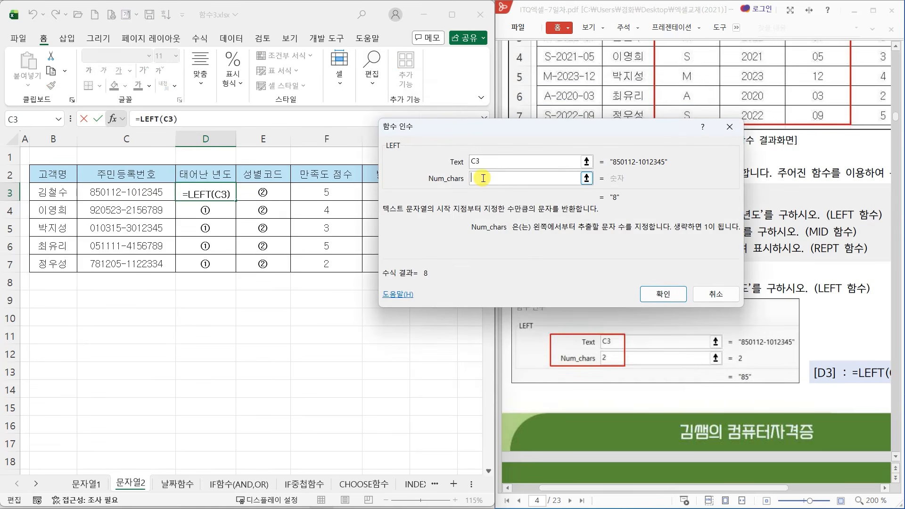
pyautogui.write('2')
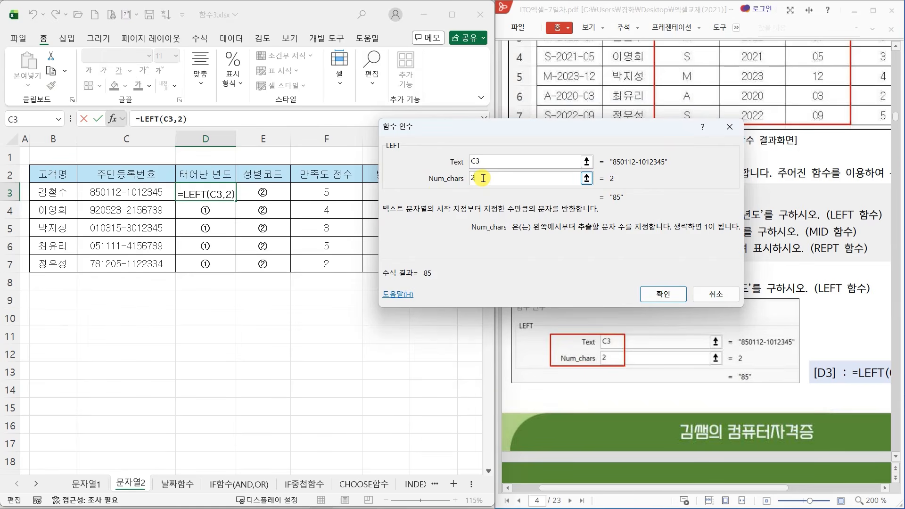
pyautogui.click(663, 294)
pyautogui.moveTo(236, 201); pyautogui.dragTo(239, 269)
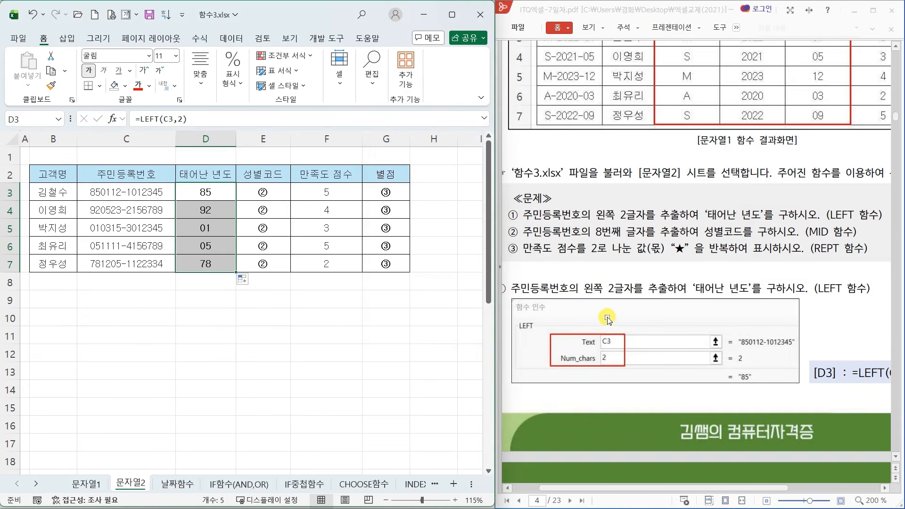
# - Read the textbook's MID exercise on extracting the 8th character of 주민등록번호 for the 성별코드 column
pyautogui.scroll(-6, 649, 317)
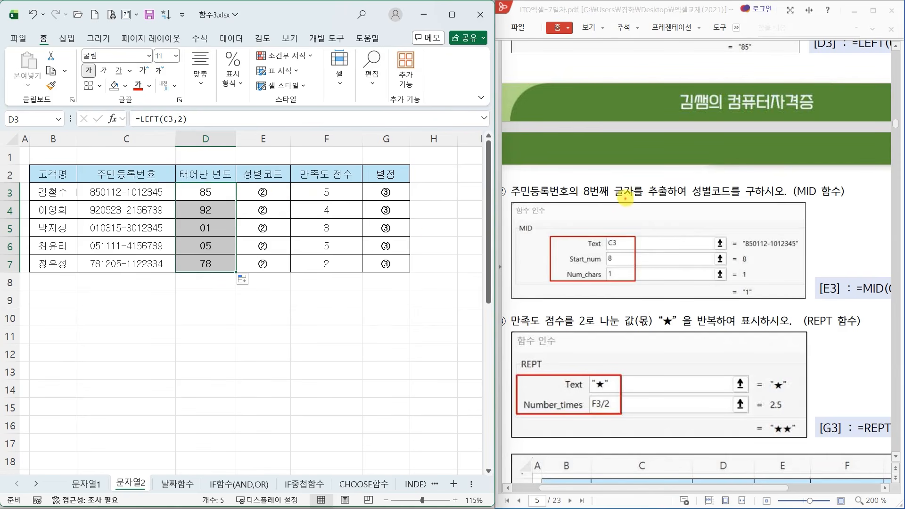
pyautogui.moveTo(637, 198)
pyautogui.mouseDown()
pyautogui.moveTo(568, 198)
pyautogui.moveTo(617, 179)
pyautogui.moveTo(634, 200)
pyautogui.mouseUp()
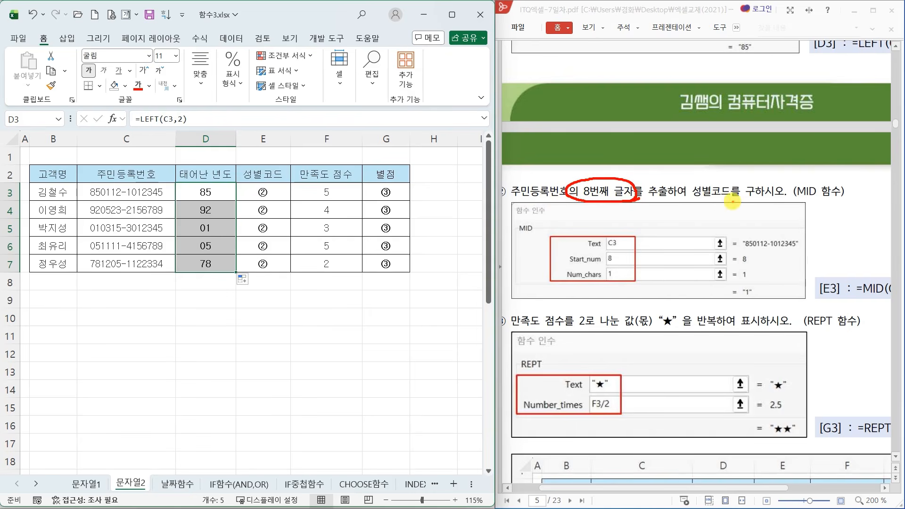
pyautogui.moveTo(810, 201)
pyautogui.mouseDown()
pyautogui.moveTo(768, 196)
pyautogui.moveTo(826, 180)
pyautogui.moveTo(814, 203)
pyautogui.mouseUp()
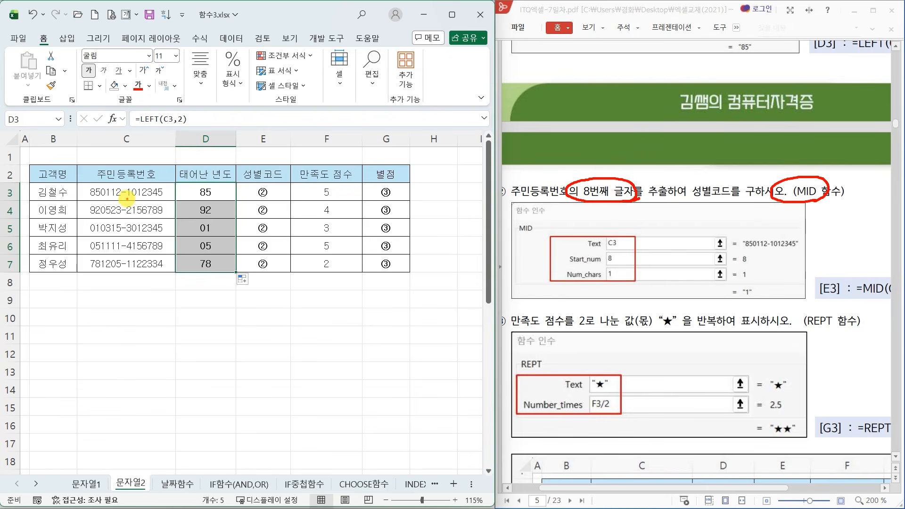
pyautogui.moveTo(128, 217); pyautogui.dragTo(137, 219)
pyautogui.moveTo(142, 159)
pyautogui.mouseDown()
pyautogui.moveTo(139, 176)
pyautogui.moveTo(95, 181)
pyautogui.moveTo(99, 153)
pyautogui.moveTo(120, 181)
pyautogui.mouseUp()
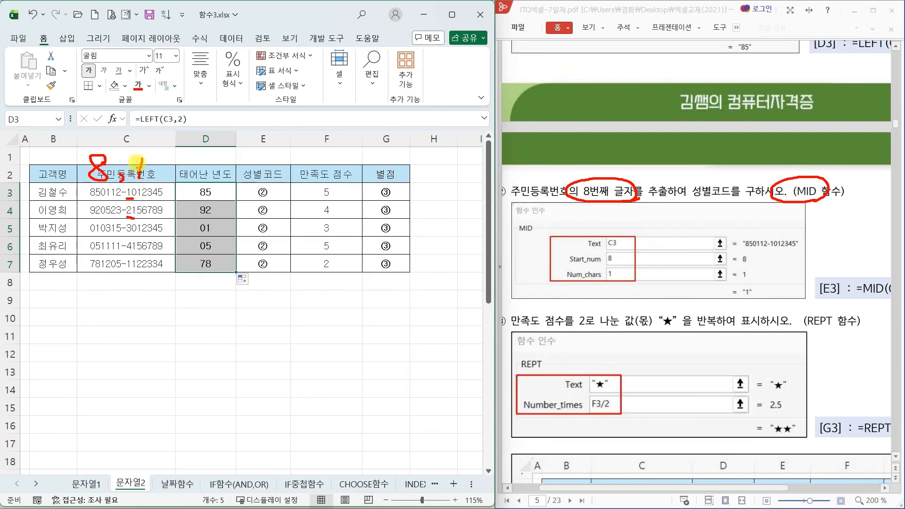
pyautogui.press('Escape')
# - Insert the MID function from the recently used functions in cell E3 of the 성별코드 column
pyautogui.click(260, 187)
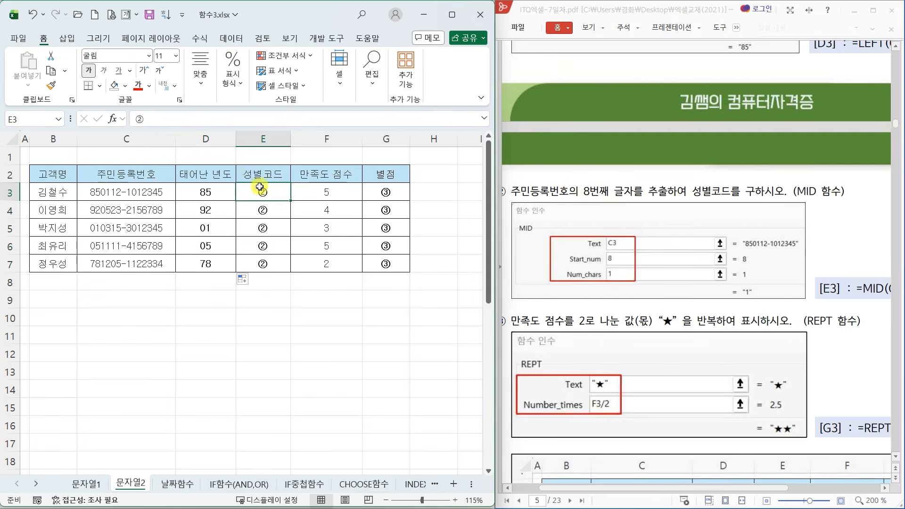
pyautogui.click(112, 118)
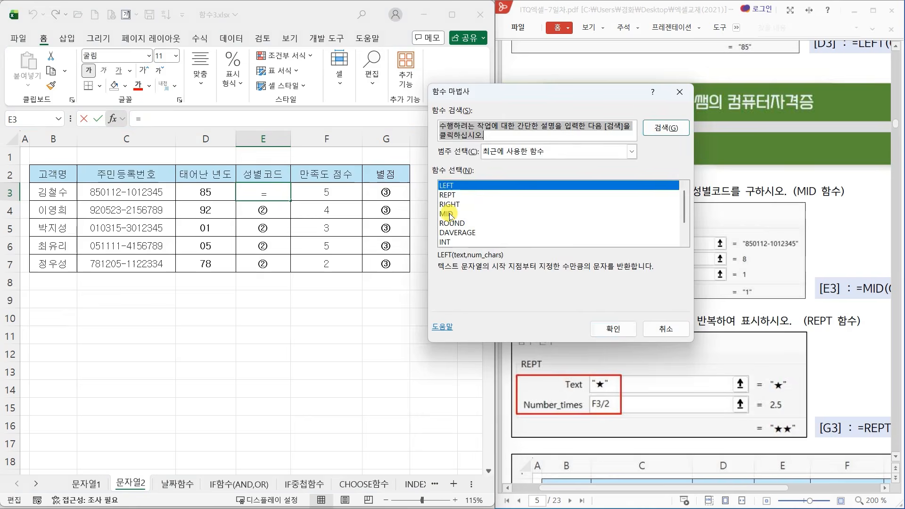
pyautogui.click(449, 215)
pyautogui.click(613, 329)
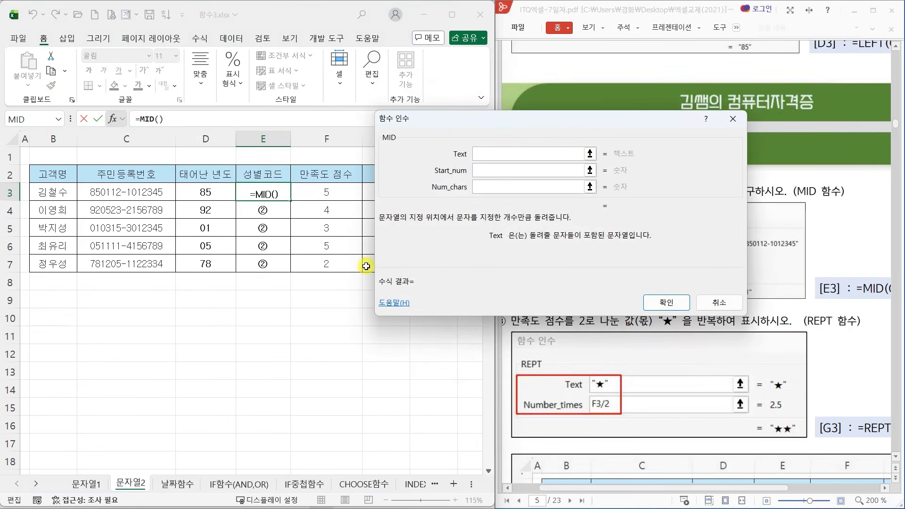
# - Set MID's Text to C3, Start_num to 8 and Num_chars to 1, and fill the formula from E3 down to E7
pyautogui.click(158, 194)
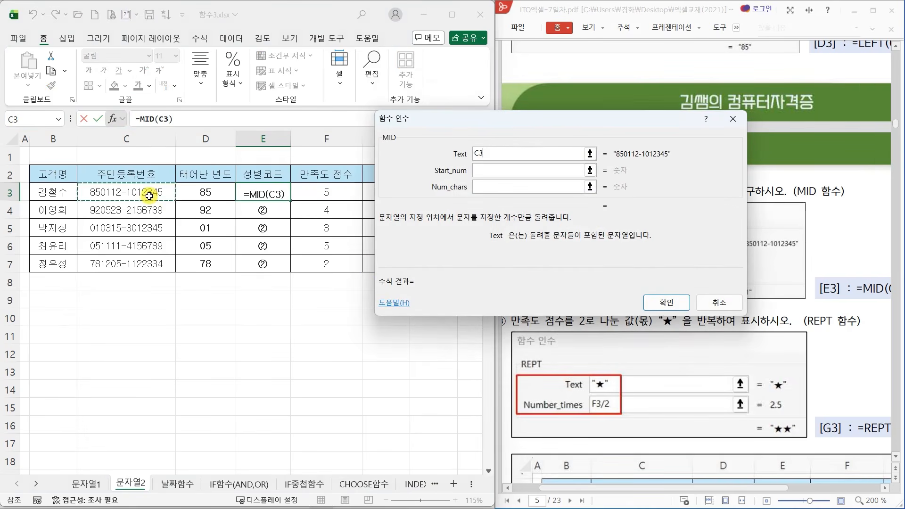
pyautogui.click(480, 170)
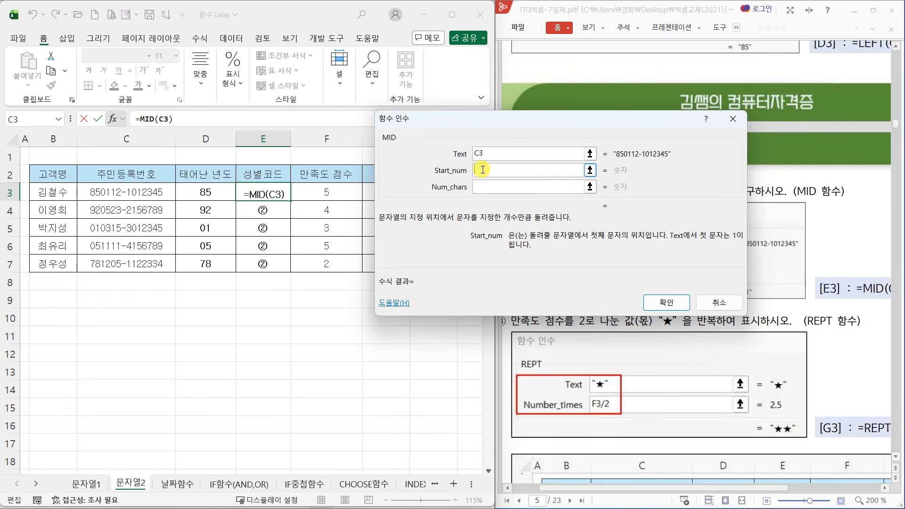
pyautogui.write('8')
pyautogui.click(484, 186)
pyautogui.write('1')
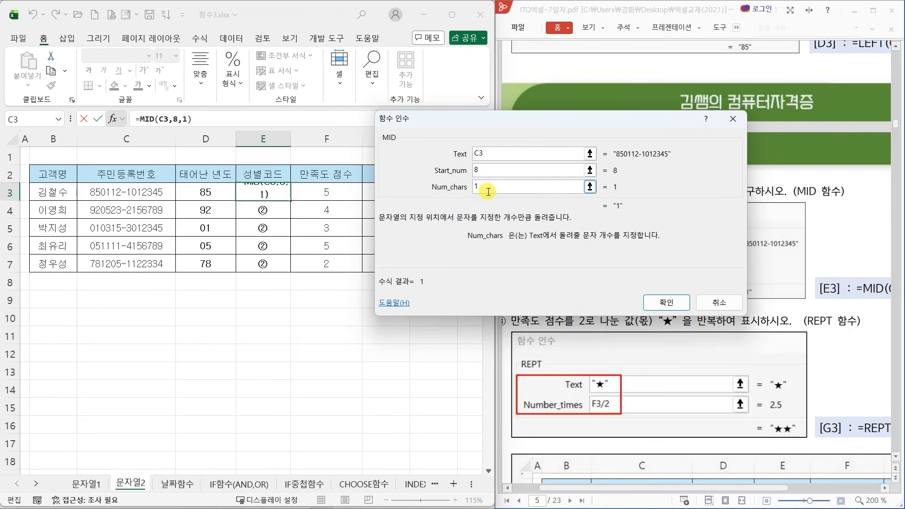
pyautogui.click(686, 308)
pyautogui.moveTo(290, 201); pyautogui.dragTo(290, 269)
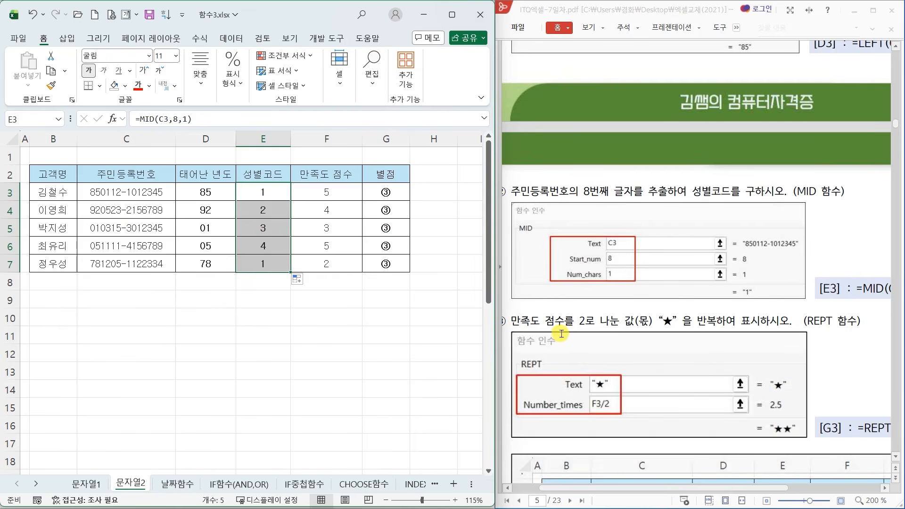
# - Read the textbook's REPT exercise on repeating ★ by the 만족도 점수 divided by 2
pyautogui.scroll(-1, 562, 334)
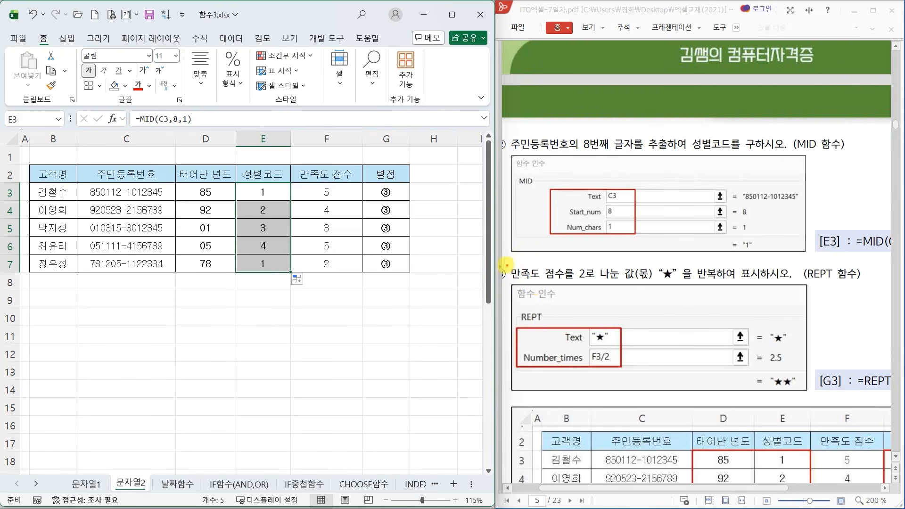
pyautogui.moveTo(503, 264); pyautogui.dragTo(574, 283)
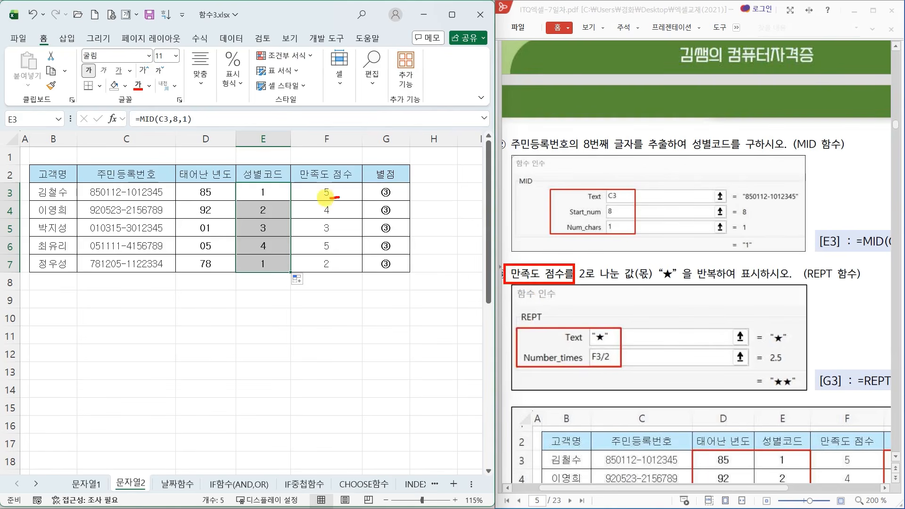
pyautogui.moveTo(340, 200)
pyautogui.mouseDown()
pyautogui.moveTo(340, 187)
pyautogui.moveTo(338, 202)
pyautogui.mouseUp()
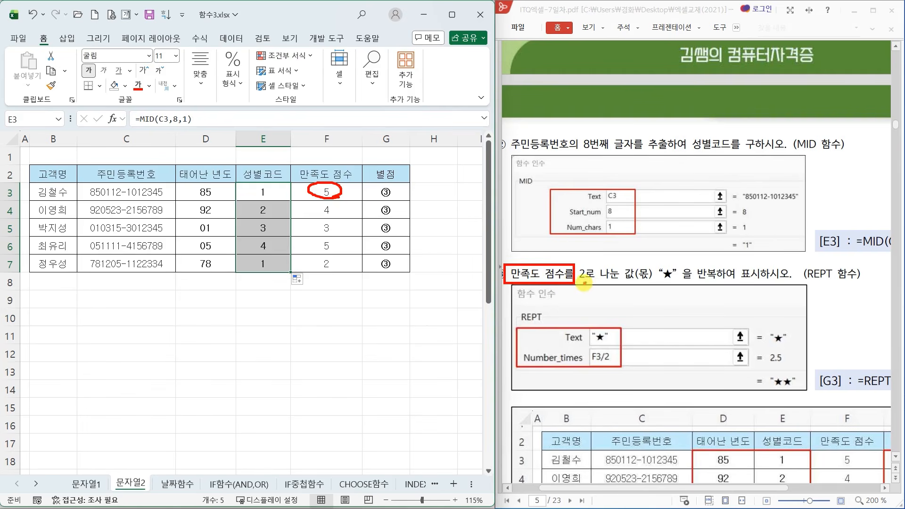
pyautogui.moveTo(584, 282); pyautogui.dragTo(622, 282)
pyautogui.moveTo(352, 178)
pyautogui.mouseDown()
pyautogui.moveTo(339, 202)
pyautogui.moveTo(362, 199)
pyautogui.mouseUp()
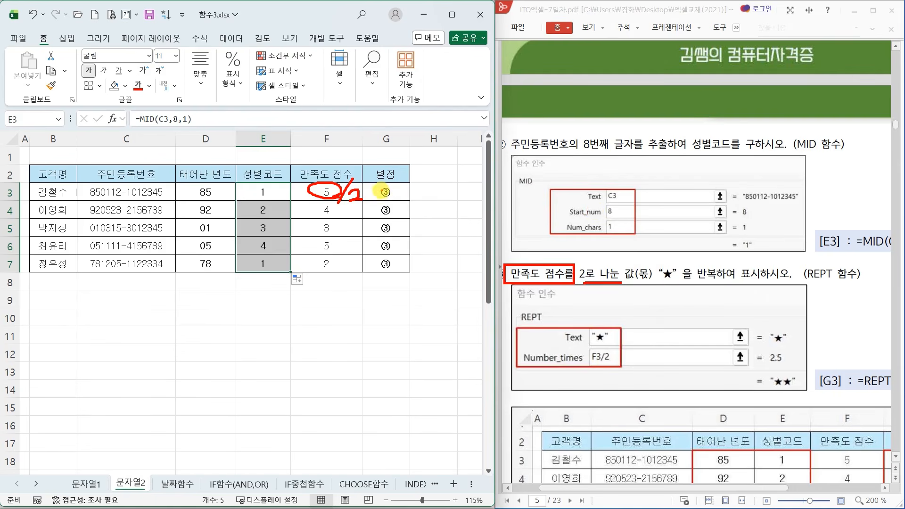
# - Insert the REPT function from the recently used functions in cell G3 of the 별점 column
pyautogui.click(385, 192)
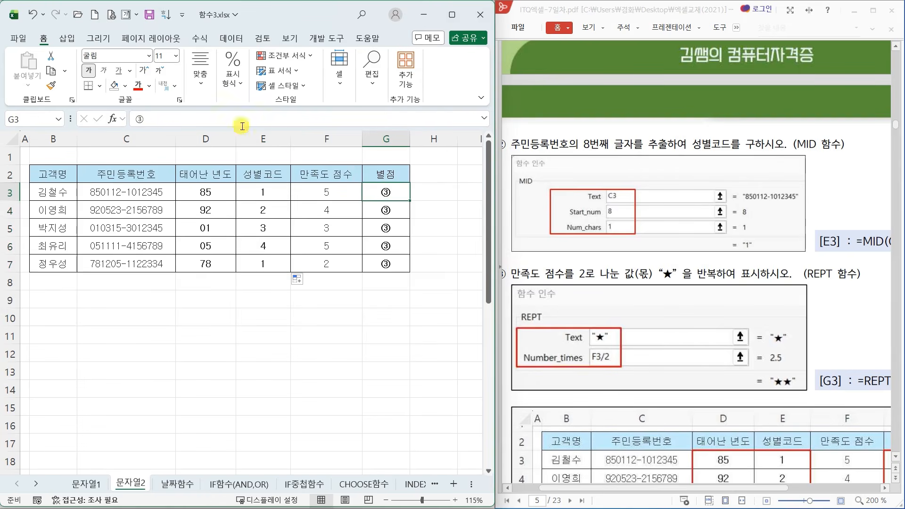
pyautogui.click(114, 119)
pyautogui.click(449, 204)
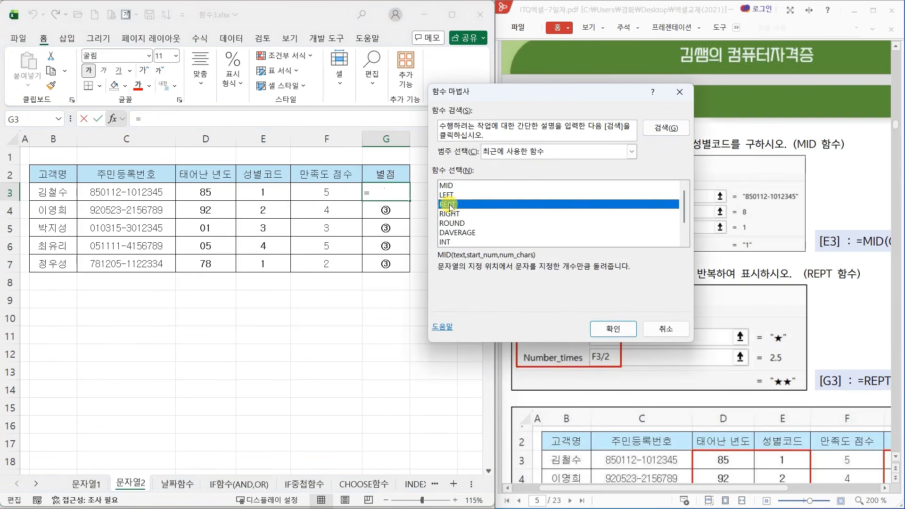
pyautogui.click(629, 331)
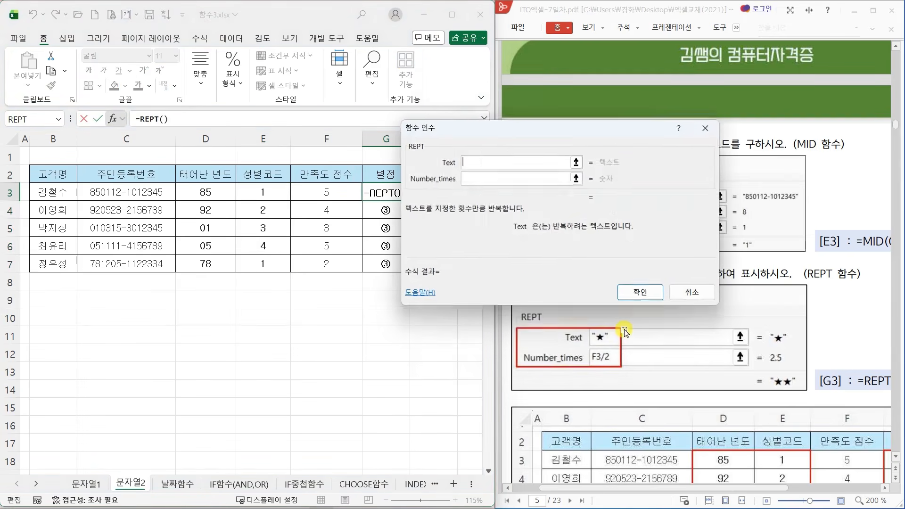
pyautogui.click(326, 190)
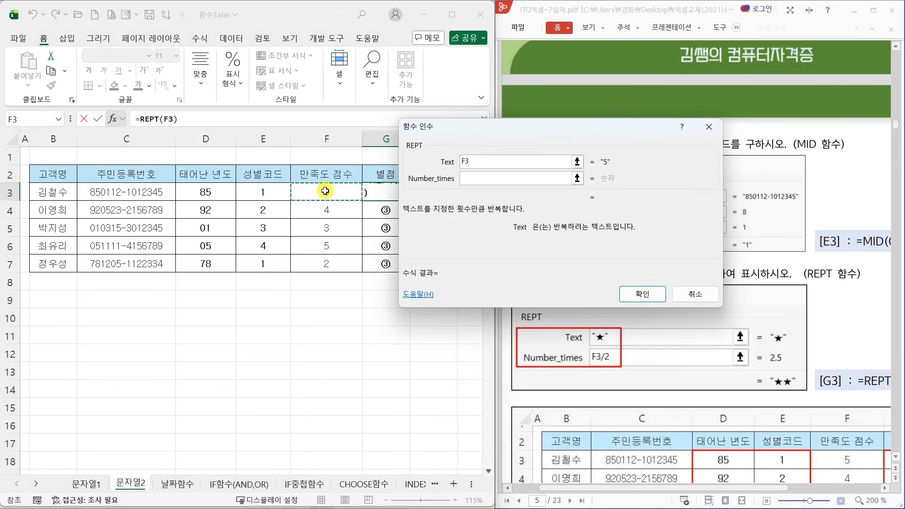
pyautogui.write('/')
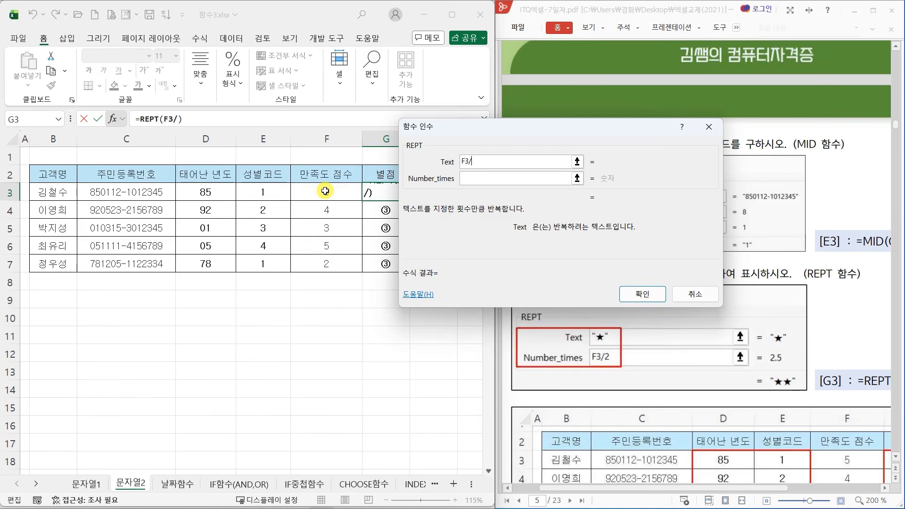
pyautogui.press('BackSpace')
pyautogui.press('BackSpace')
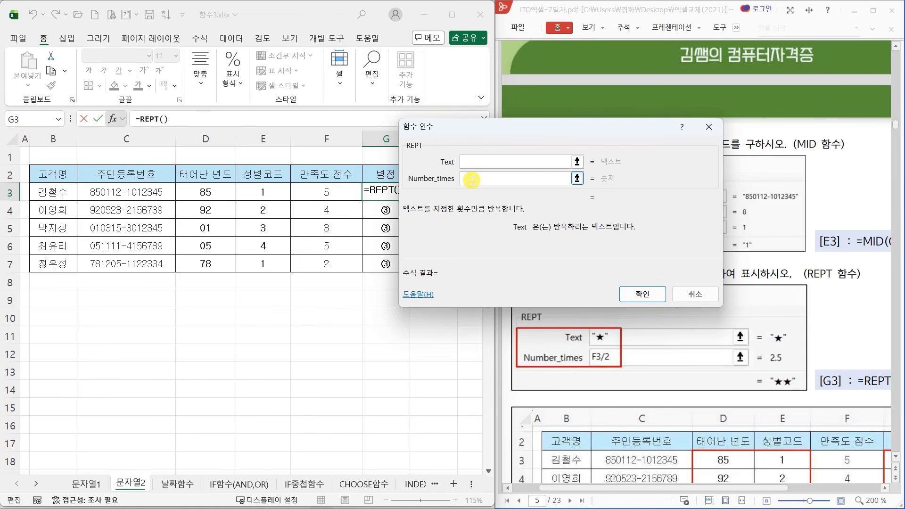
# - Set REPT's Text to the ★ symbol and Number_times to F3/2
pyautogui.write('ㅁ')
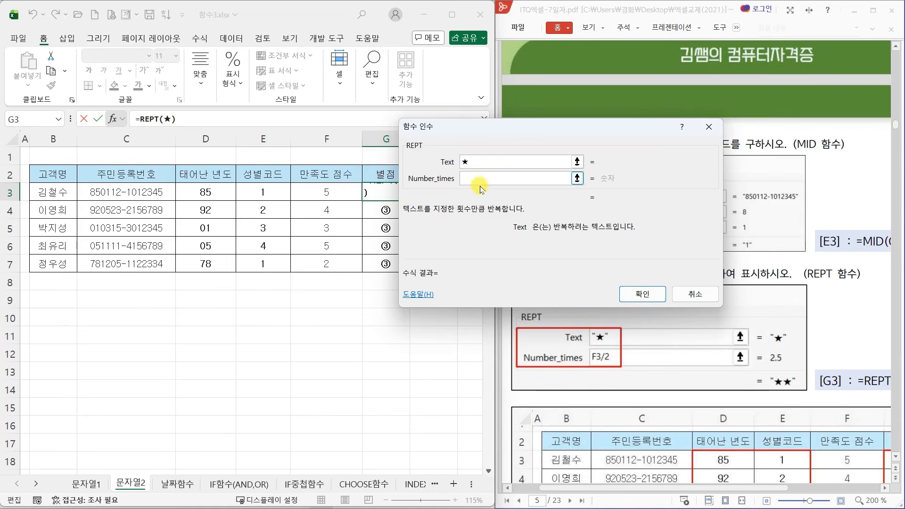
pyautogui.click(477, 179)
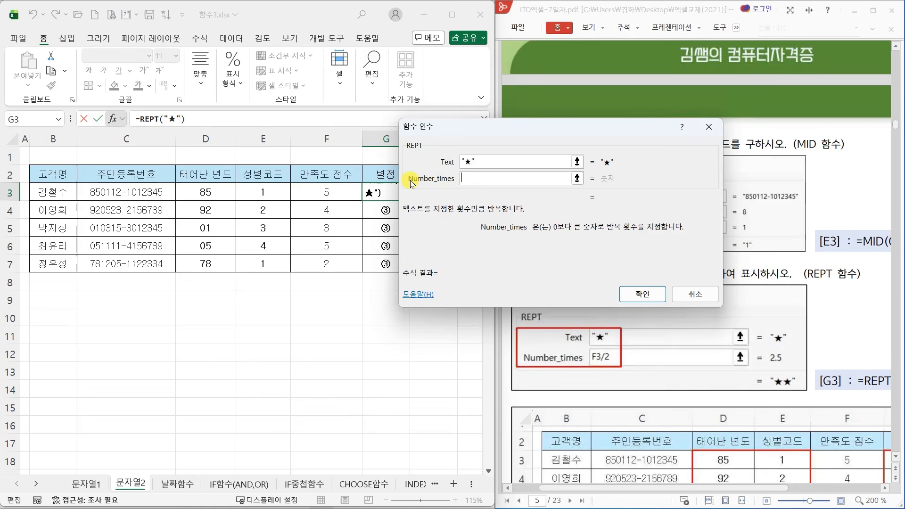
pyautogui.click(330, 191)
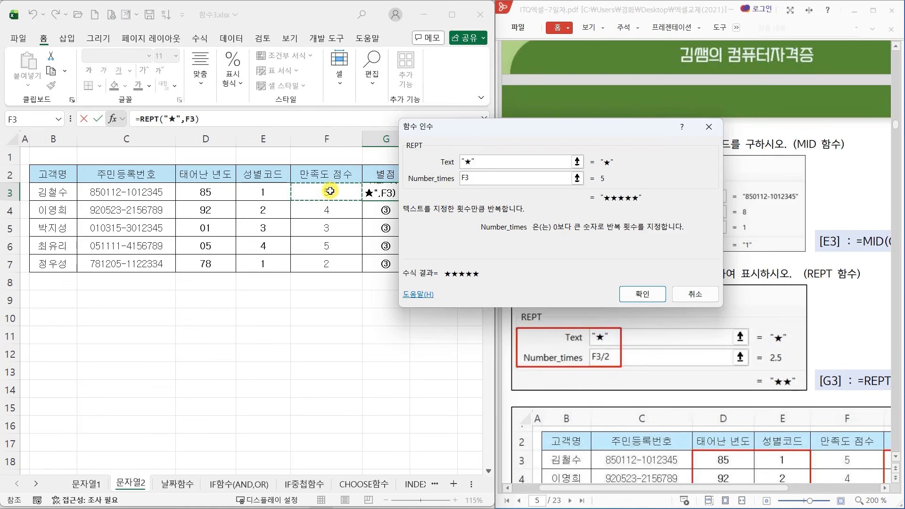
pyautogui.write('/2')
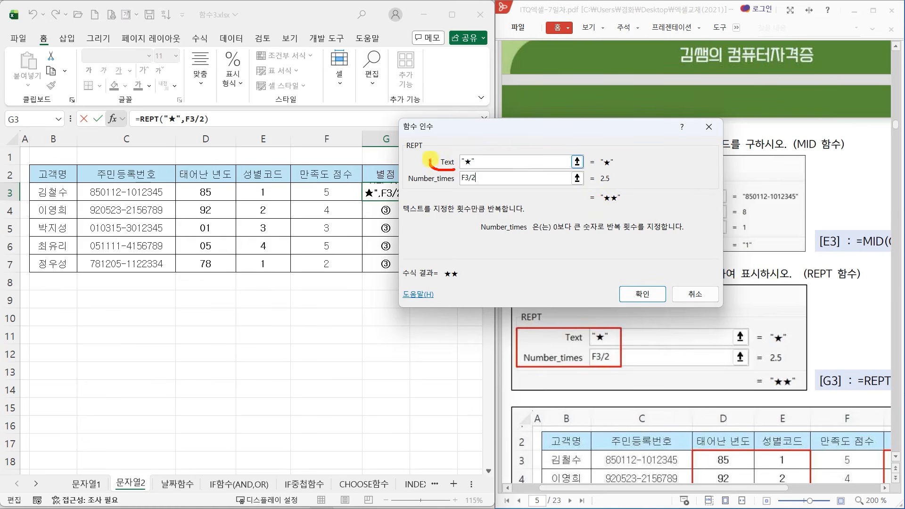
# - Try "합격" in place of the star as REPT's Text, and clear it again
pyautogui.moveTo(430, 159)
pyautogui.mouseDown()
pyautogui.moveTo(455, 152)
pyautogui.moveTo(456, 165)
pyautogui.mouseUp()
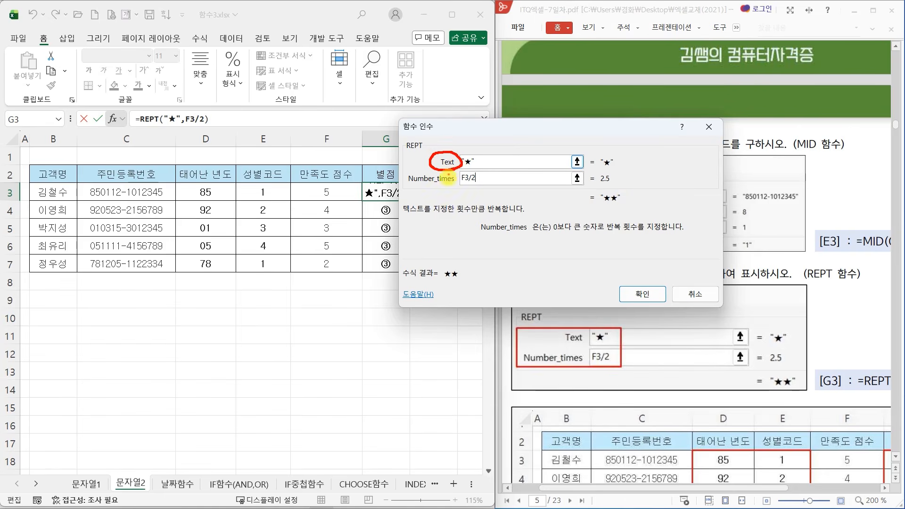
pyautogui.moveTo(402, 179); pyautogui.dragTo(452, 179)
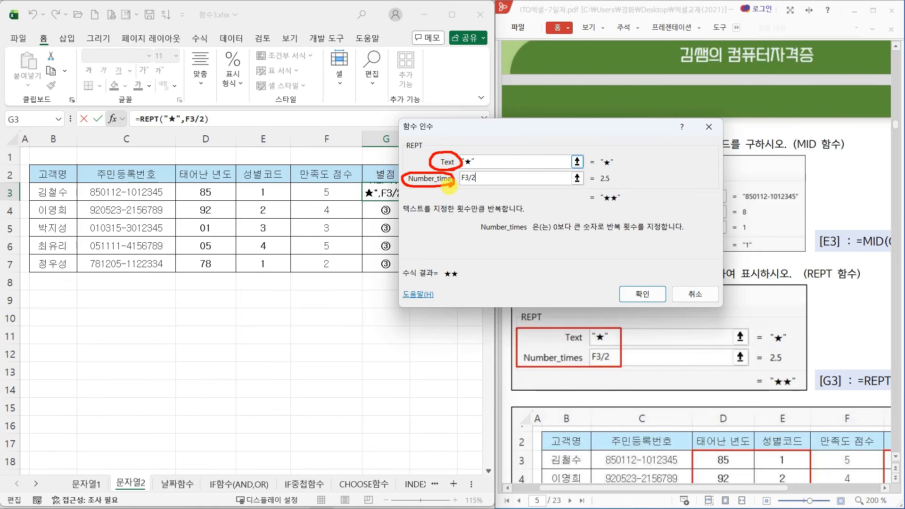
pyautogui.click(469, 162)
pyautogui.press('BackSpace')
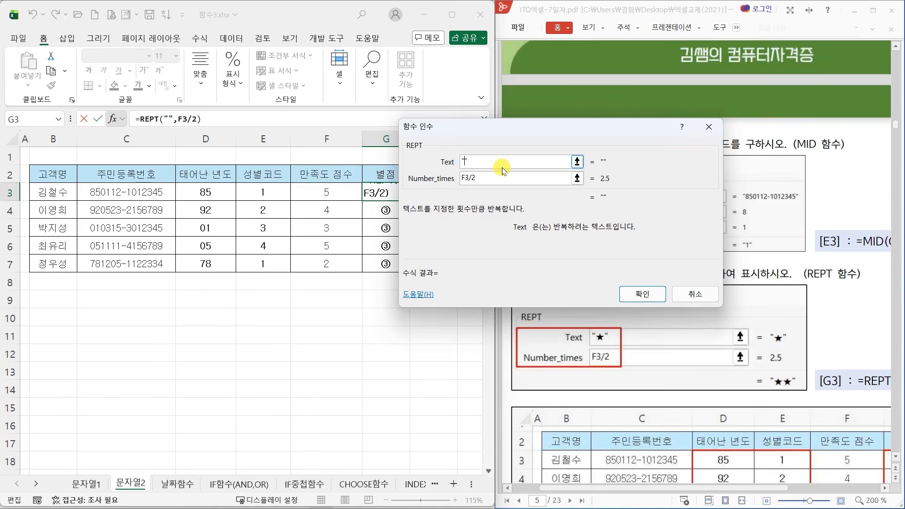
pyautogui.write('합격')
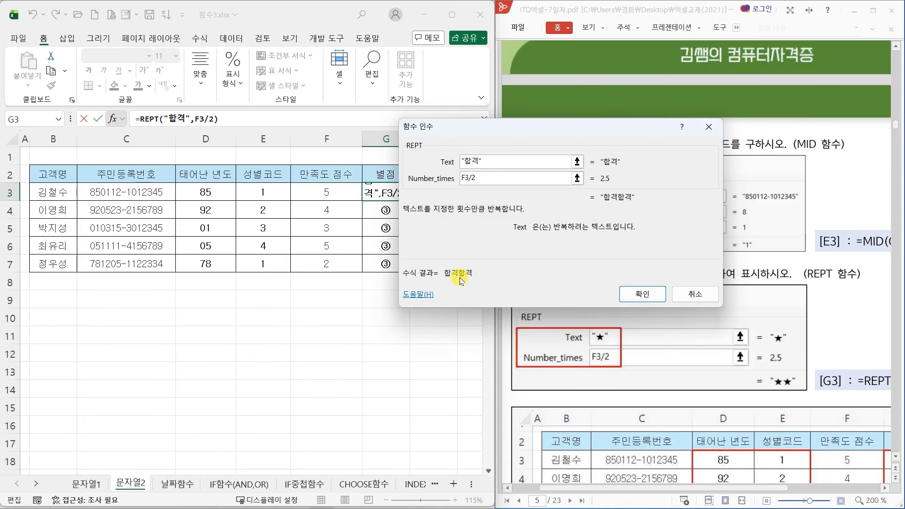
pyautogui.press('BackSpace')
pyautogui.press('BackSpace')
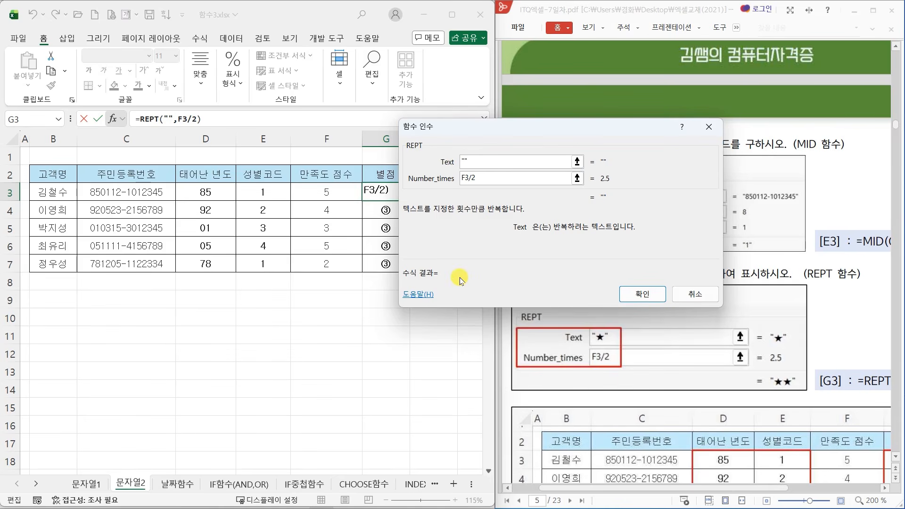
# - Enter ★ as REPT's Text again, and fill the completed formula from G3 down to G7
pyautogui.write('ㅁ')
pyautogui.press('BackSpace')
pyautogui.write('ㅁ')
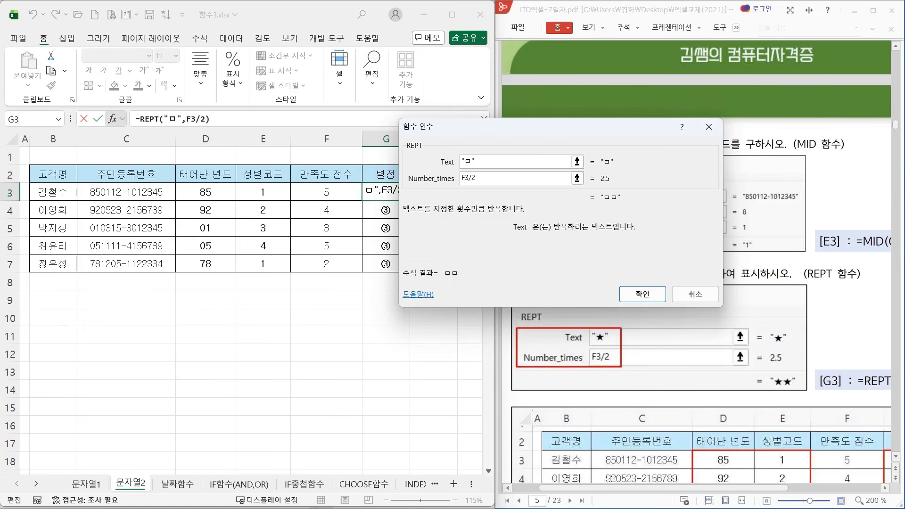
pyautogui.press('Hangul_Hanja')
pyautogui.press('8')
pyautogui.click(641, 295)
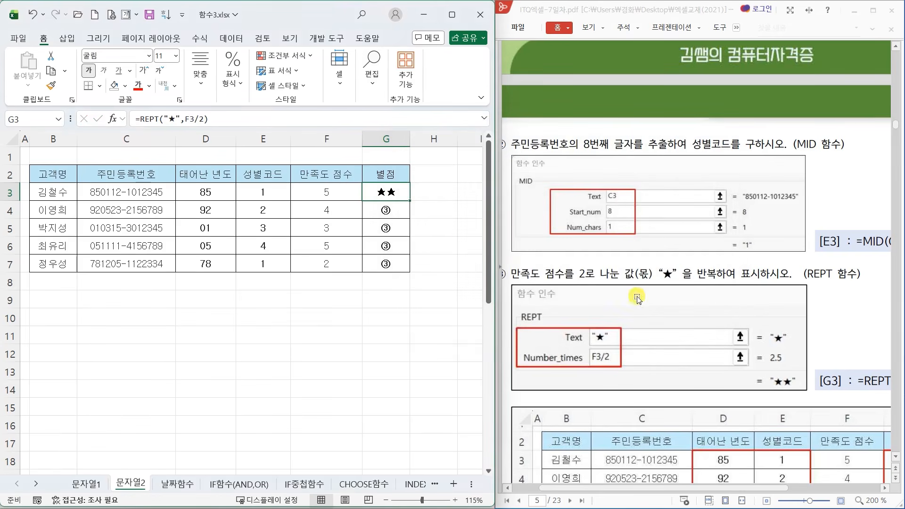
pyautogui.moveTo(410, 200); pyautogui.dragTo(411, 266)
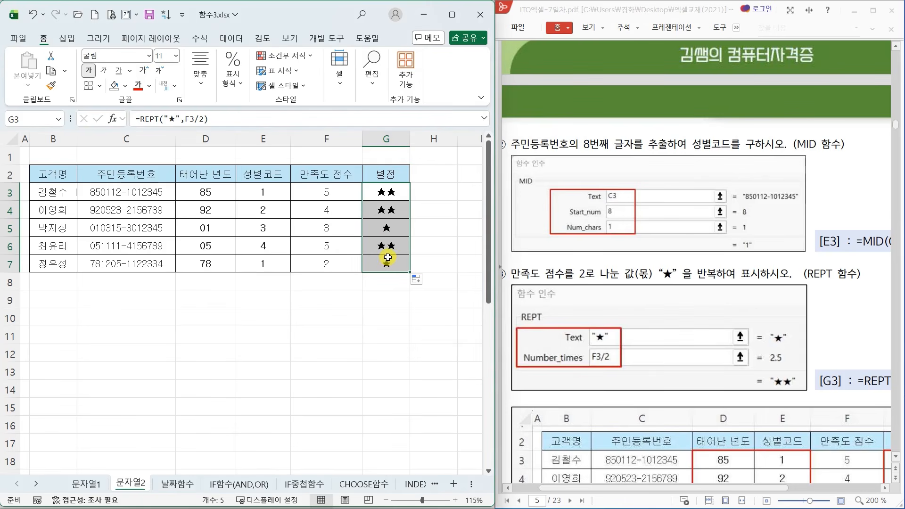
# - Compare the finished 문자열2 table with the textbook's result picture and its MID and REPT formulas
pyautogui.scroll(-2, 698, 361)
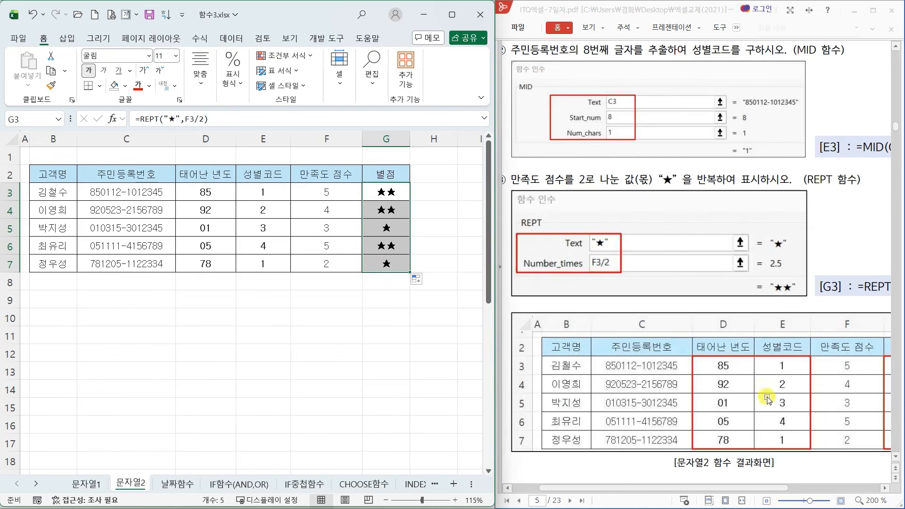
pyautogui.click(765, 490)
pyautogui.moveTo(765, 490); pyautogui.dragTo(813, 491)
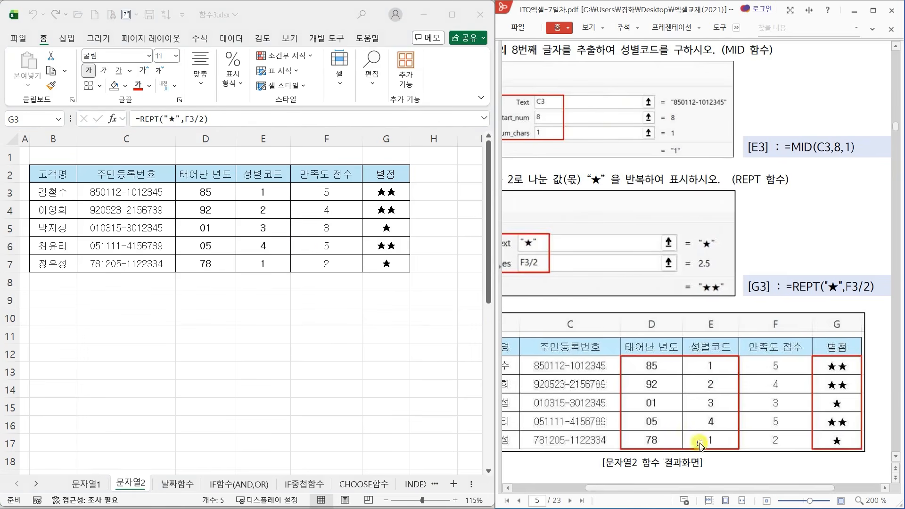
# - Open the 날짜함수 sheet and bring up the textbook's section on the YEAR, MONTH, DATE and WEEKDAY date functions
pyautogui.scroll(-8, 613, 299)
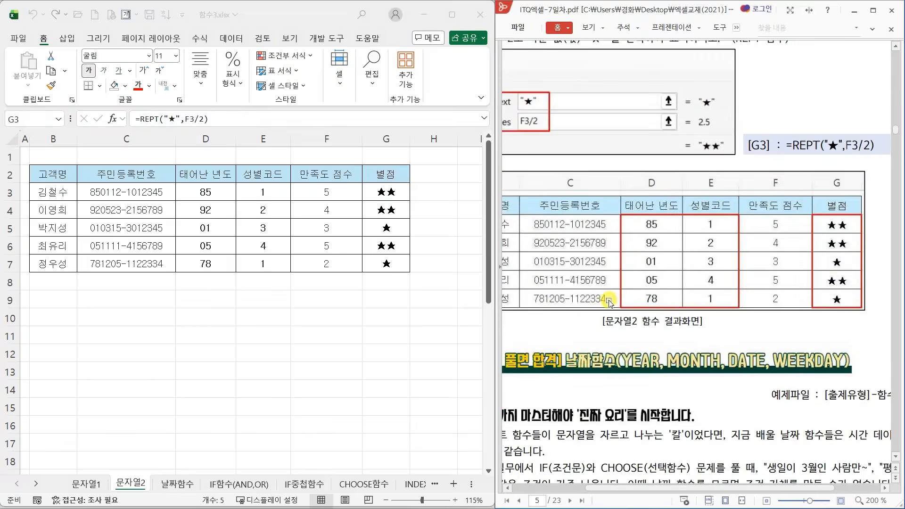
pyautogui.click(178, 483)
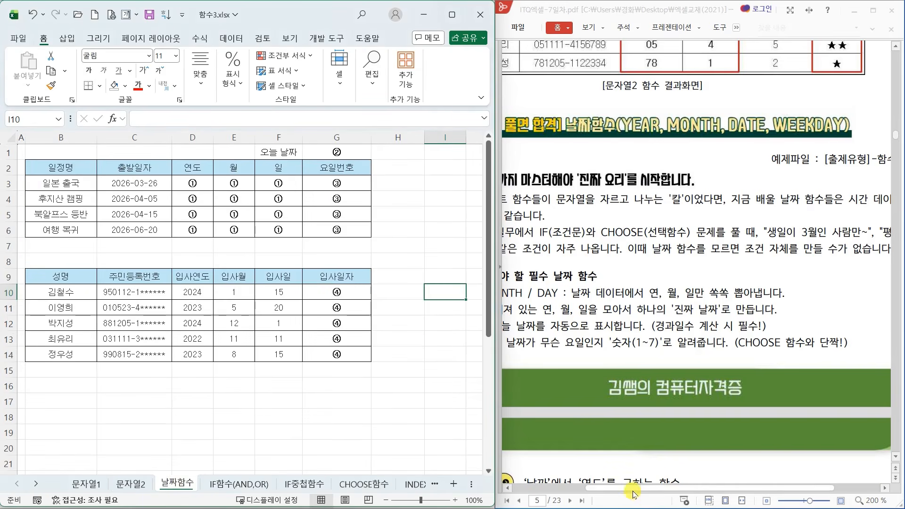
pyautogui.moveTo(633, 489); pyautogui.dragTo(584, 493)
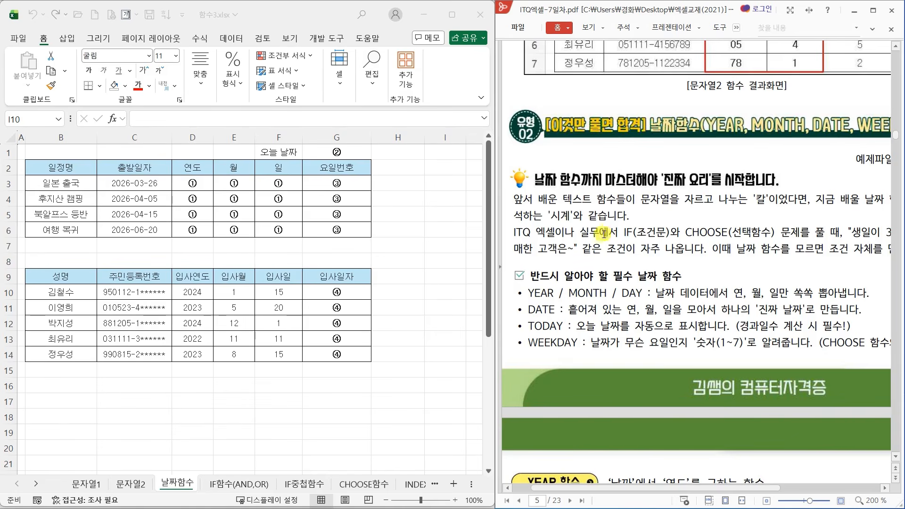
# - Read the textbook's introduction on using date functions with IF and CHOOSE in ITQ Excel and practical work
pyautogui.moveTo(508, 225)
pyautogui.mouseDown()
pyautogui.moveTo(600, 240)
pyautogui.moveTo(656, 206)
pyautogui.mouseUp()
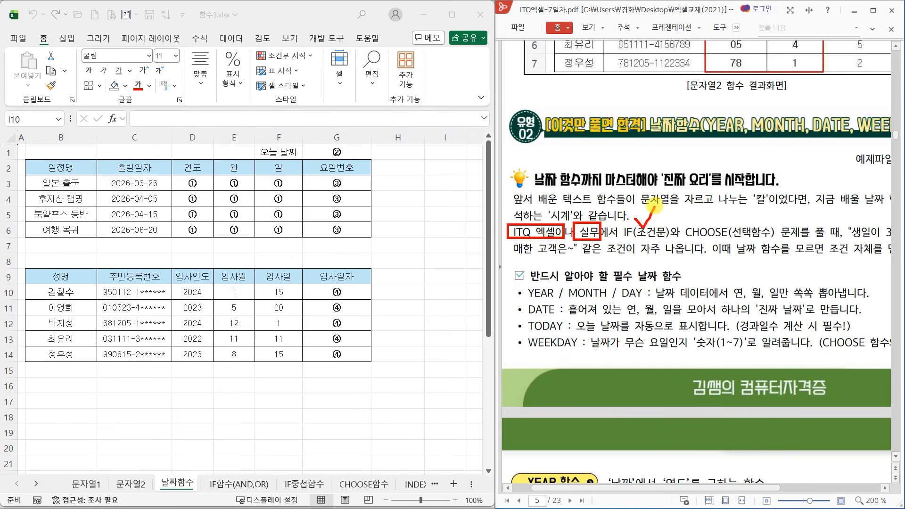
pyautogui.moveTo(711, 211)
pyautogui.mouseDown()
pyautogui.moveTo(722, 223)
pyautogui.moveTo(749, 206)
pyautogui.mouseUp()
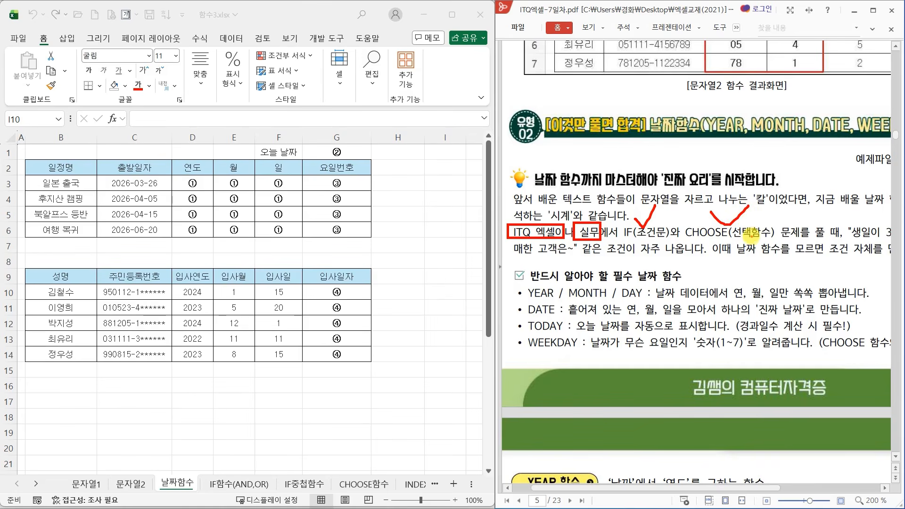
pyautogui.press('Escape')
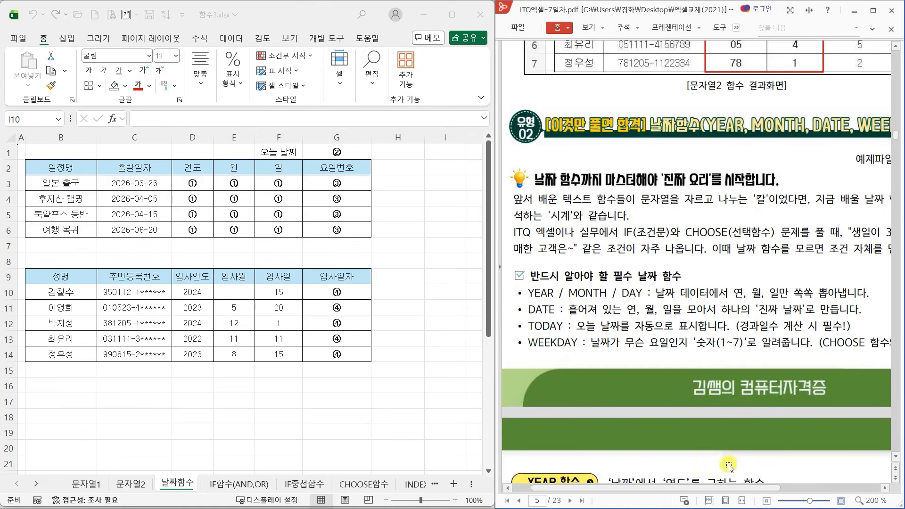
pyautogui.moveTo(727, 494)
pyautogui.mouseDown()
pyautogui.moveTo(810, 494)
pyautogui.moveTo(725, 493)
pyautogui.mouseUp()
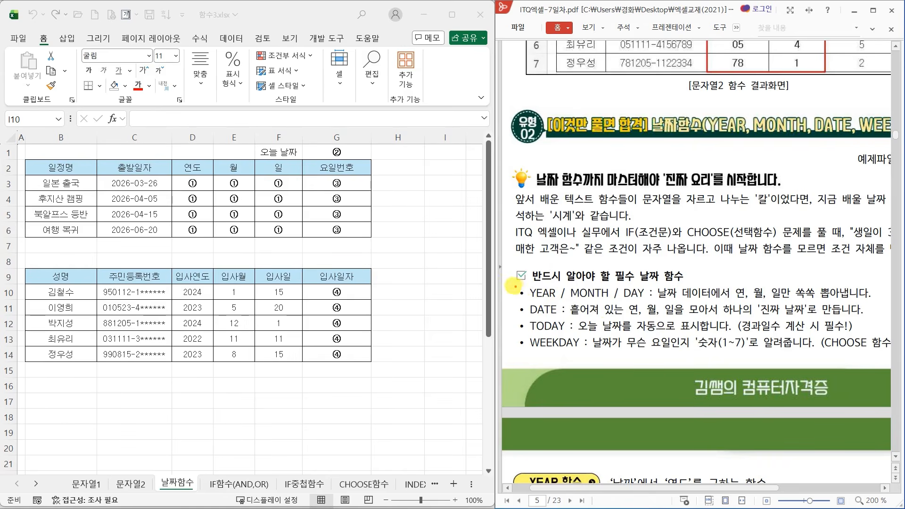
# - Review the textbook's list of essential date functions: YEAR, MONTH, DAY, DATE, TODAY and WEEKDAY
pyautogui.moveTo(513, 286)
pyautogui.mouseDown()
pyautogui.moveTo(629, 332)
pyautogui.moveTo(659, 360)
pyautogui.mouseUp()
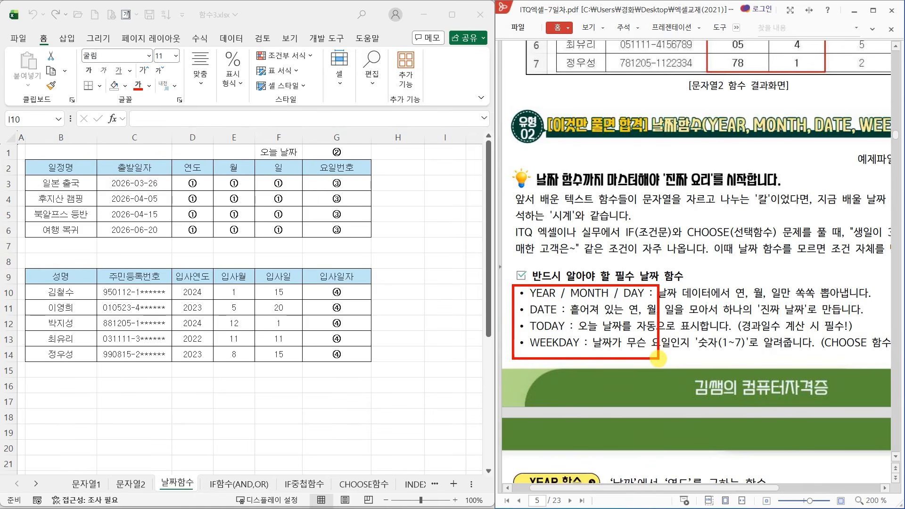
pyautogui.press('Escape')
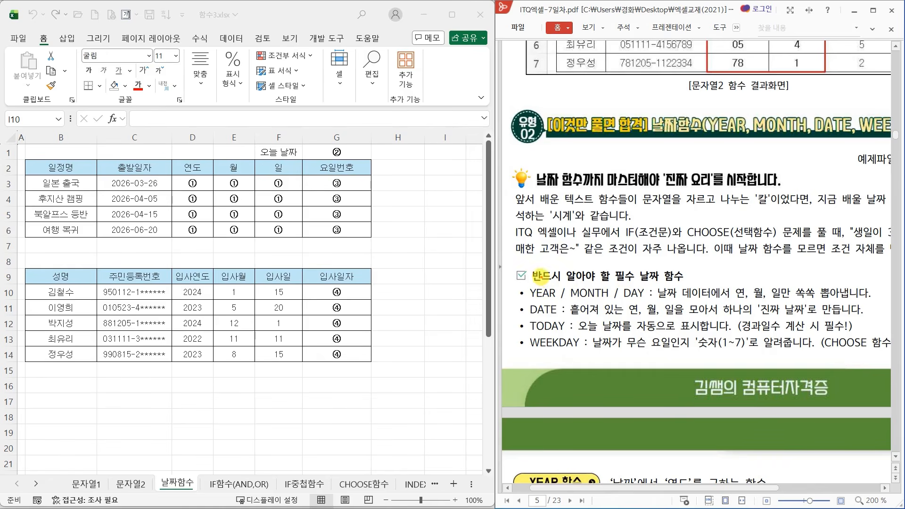
pyautogui.moveTo(541, 280)
pyautogui.mouseDown()
pyautogui.moveTo(560, 269)
pyautogui.moveTo(591, 286)
pyautogui.moveTo(604, 267)
pyautogui.moveTo(651, 265)
pyautogui.mouseUp()
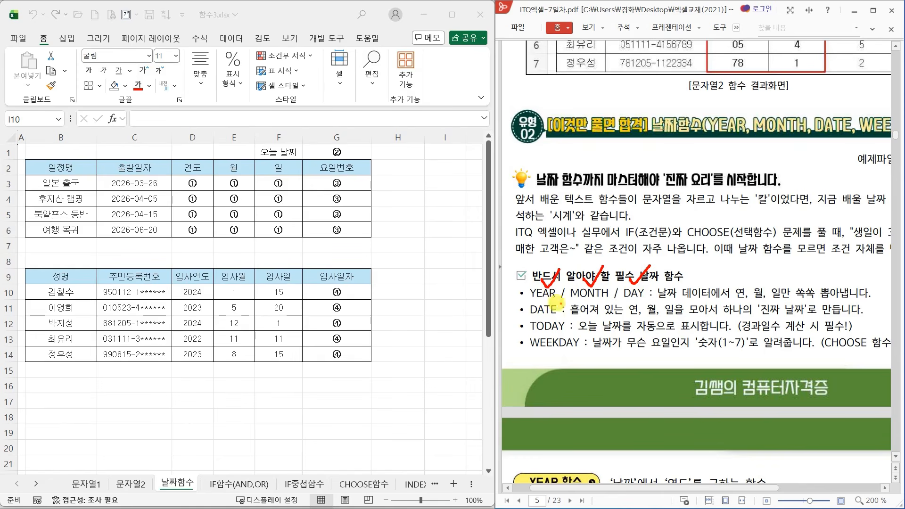
pyautogui.moveTo(525, 299); pyautogui.dragTo(561, 317)
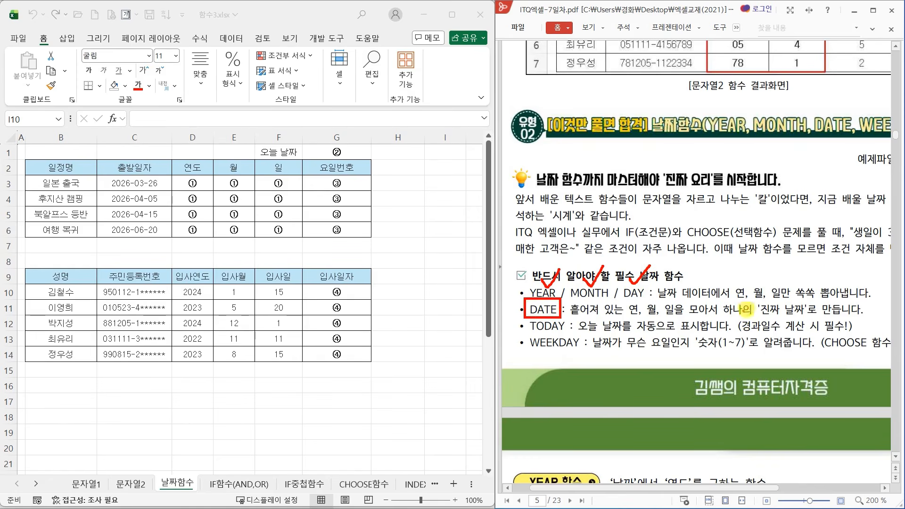
pyautogui.moveTo(746, 302); pyautogui.dragTo(816, 317)
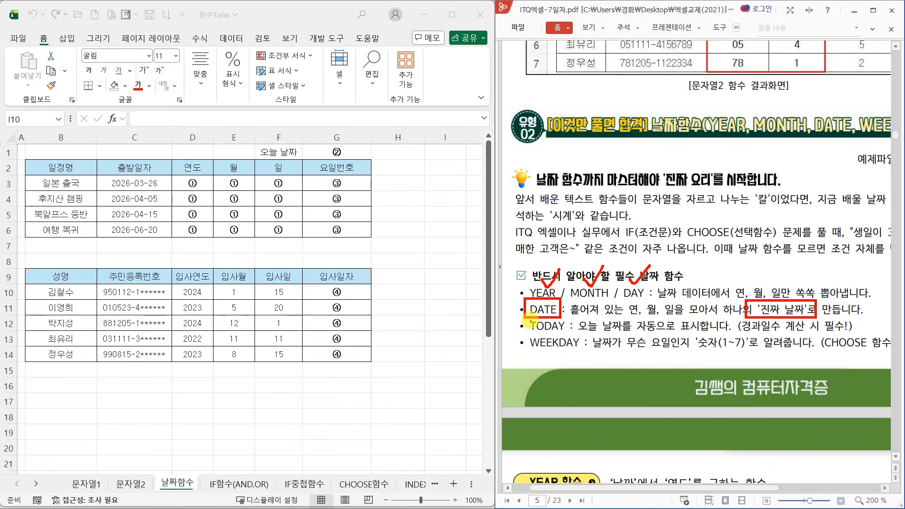
pyautogui.moveTo(524, 317)
pyautogui.mouseDown()
pyautogui.moveTo(563, 333)
pyautogui.moveTo(627, 321)
pyautogui.moveTo(612, 332)
pyautogui.mouseUp()
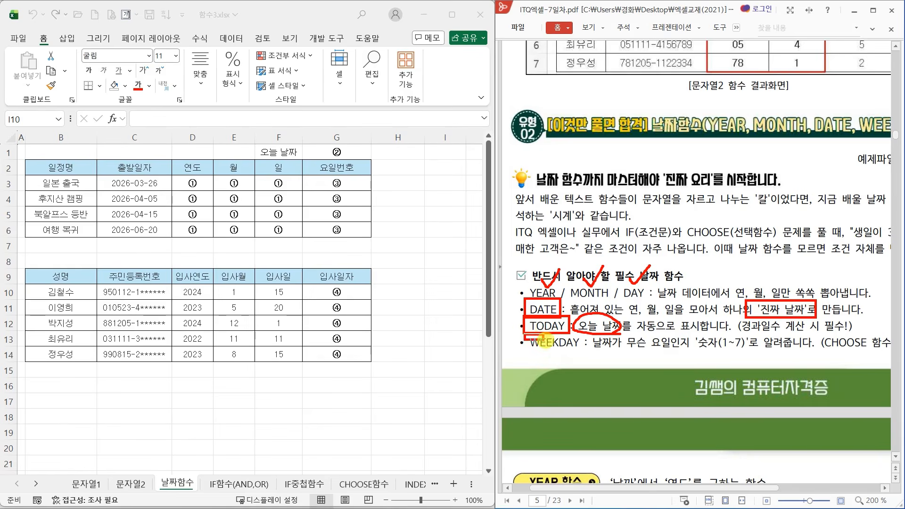
pyautogui.moveTo(524, 334); pyautogui.dragTo(580, 351)
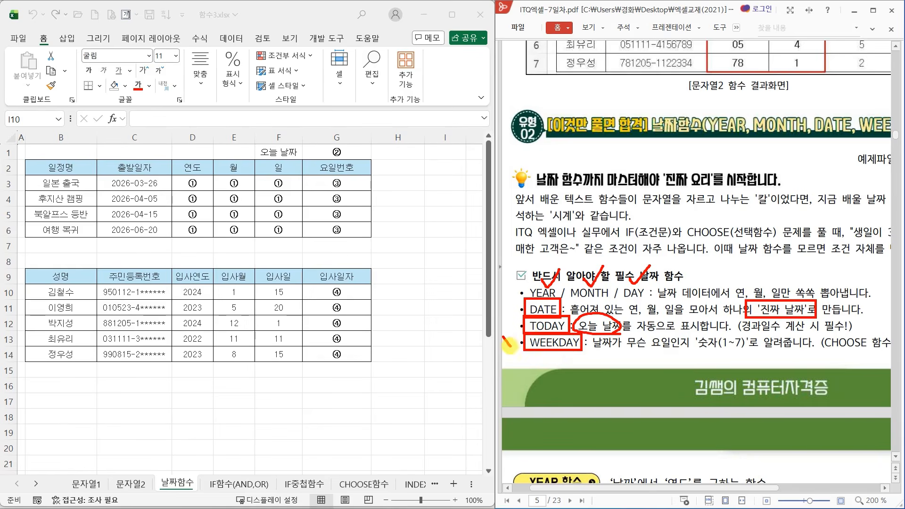
pyautogui.moveTo(503, 333)
pyautogui.mouseDown()
pyautogui.moveTo(517, 332)
pyautogui.moveTo(512, 349)
pyautogui.moveTo(514, 325)
pyautogui.moveTo(517, 333)
pyautogui.mouseUp()
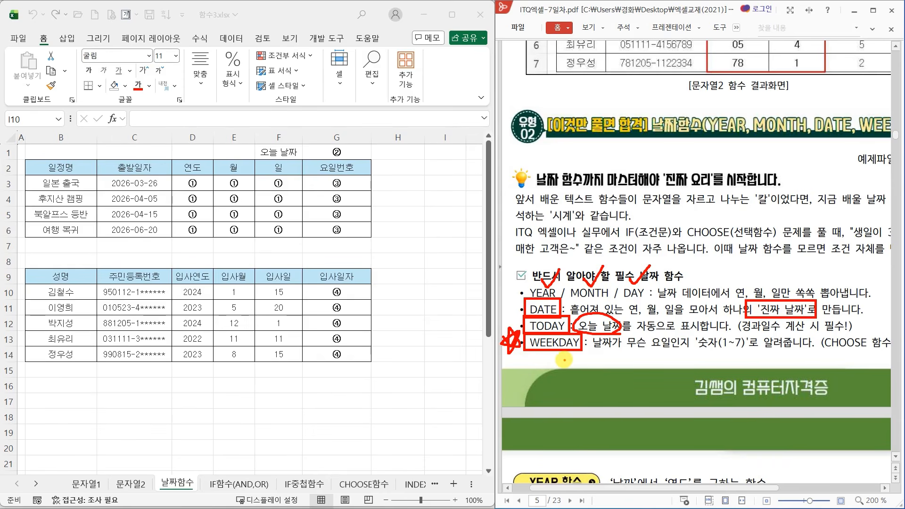
pyautogui.moveTo(596, 349); pyautogui.dragTo(672, 350)
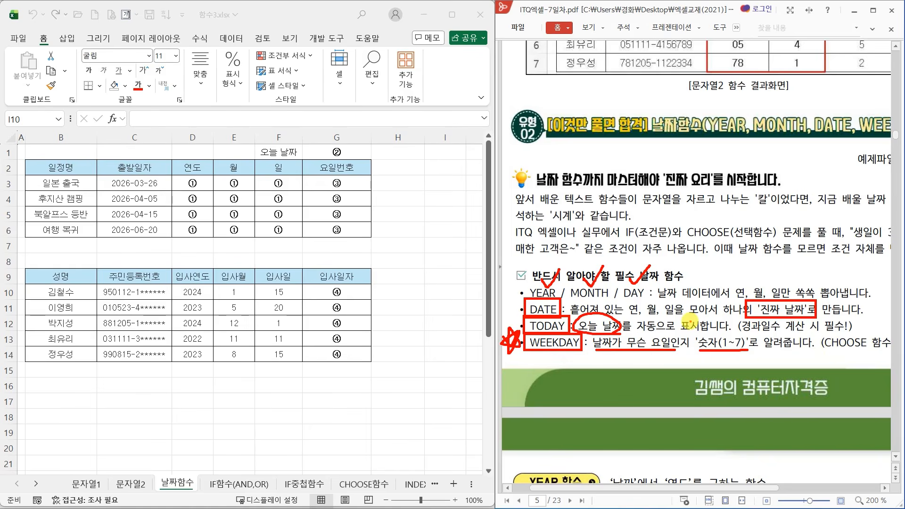
pyautogui.press('Escape')
# - Examine the textbook's YEAR, MONTH and DAY descriptions and the date argument each function takes
pyautogui.scroll(-6, 658, 350)
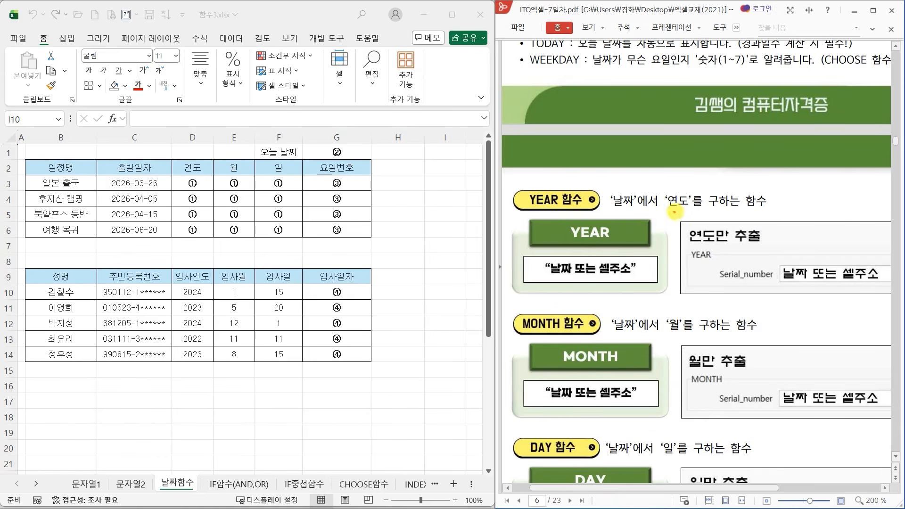
pyautogui.moveTo(672, 212)
pyautogui.mouseDown()
pyautogui.moveTo(677, 182)
pyautogui.moveTo(684, 215)
pyautogui.mouseUp()
pyautogui.moveTo(833, 282)
pyautogui.mouseDown()
pyautogui.moveTo(807, 258)
pyautogui.moveTo(819, 285)
pyautogui.moveTo(862, 261)
pyautogui.moveTo(848, 283)
pyautogui.mouseUp()
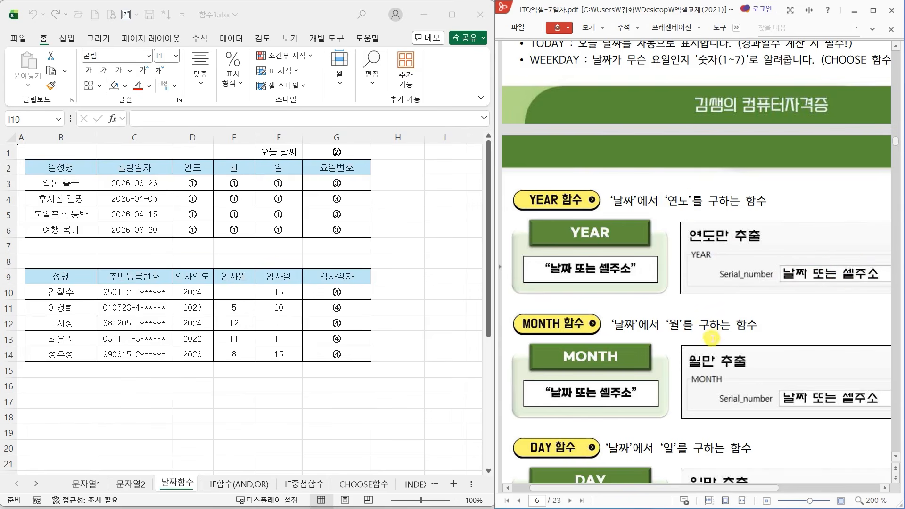
pyautogui.scroll(-1, 707, 330)
pyautogui.moveTo(689, 289); pyautogui.dragTo(691, 288)
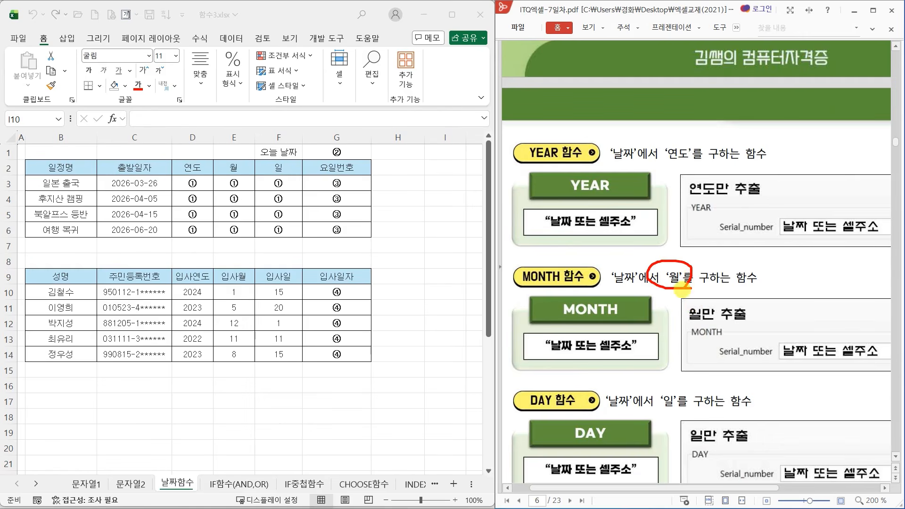
pyautogui.moveTo(668, 412)
pyautogui.mouseDown()
pyautogui.moveTo(653, 382)
pyautogui.moveTo(690, 406)
pyautogui.mouseUp()
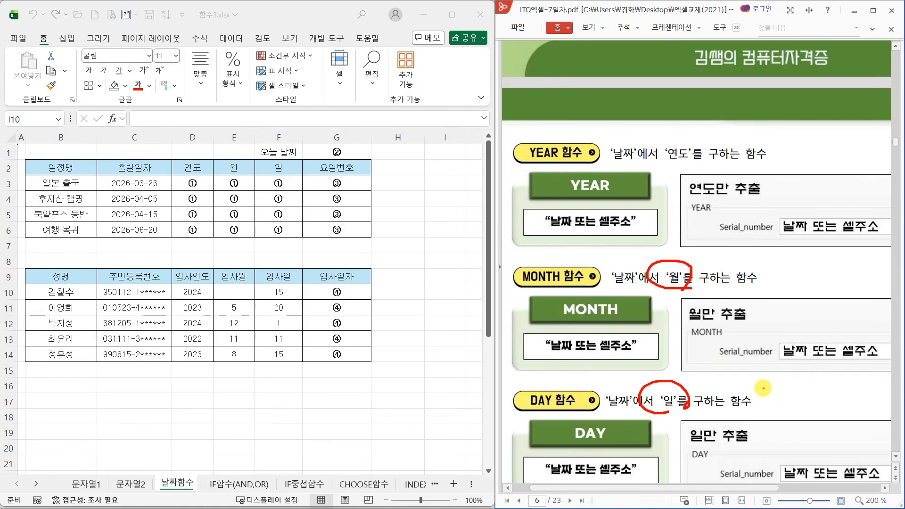
# - Examine the textbook's DATE function with its Year, Month and Day arguments, and the TODAY function's description
pyautogui.scroll(-5, 763, 388)
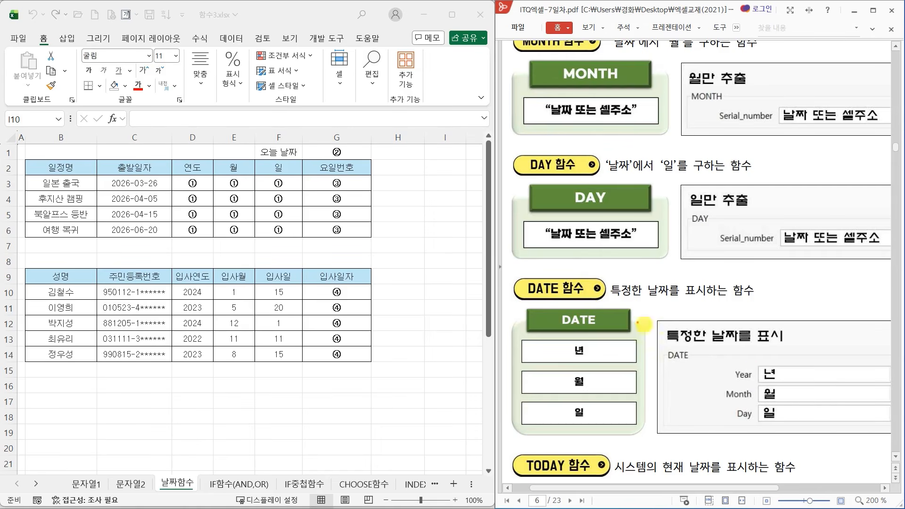
pyautogui.click(767, 373)
pyautogui.click(765, 398)
pyautogui.click(765, 421)
pyautogui.moveTo(768, 380)
pyautogui.mouseDown()
pyautogui.moveTo(774, 362)
pyautogui.moveTo(774, 390)
pyautogui.moveTo(728, 428)
pyautogui.moveTo(770, 426)
pyautogui.mouseUp()
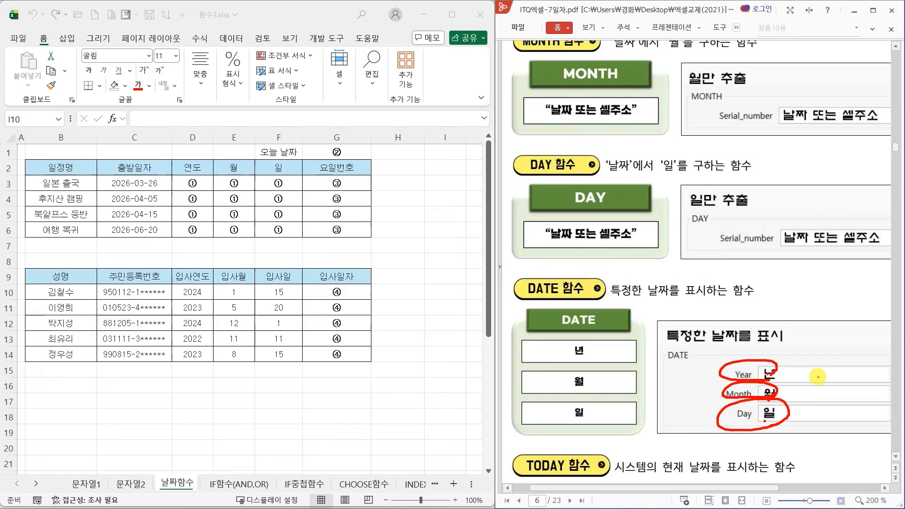
pyautogui.press('Escape')
pyautogui.scroll(-5, 683, 355)
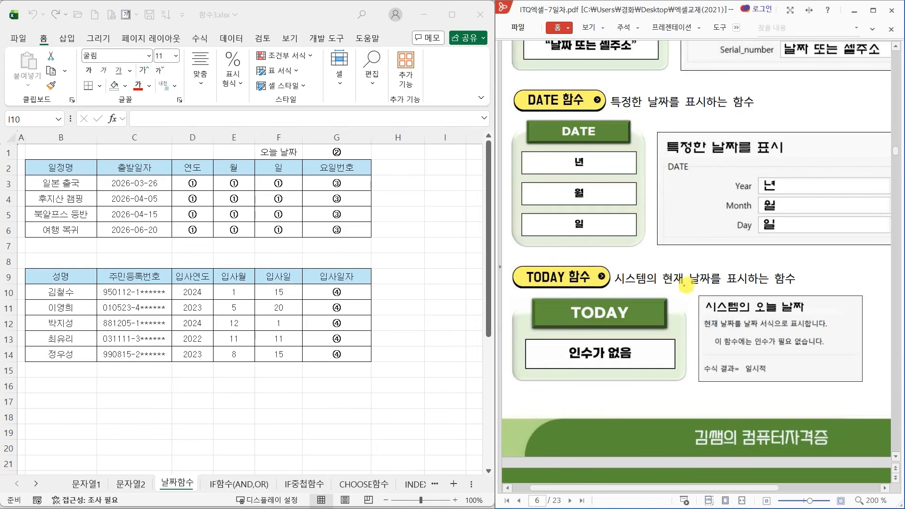
pyautogui.moveTo(710, 286)
pyautogui.mouseDown()
pyautogui.moveTo(674, 262)
pyautogui.moveTo(704, 290)
pyautogui.mouseUp()
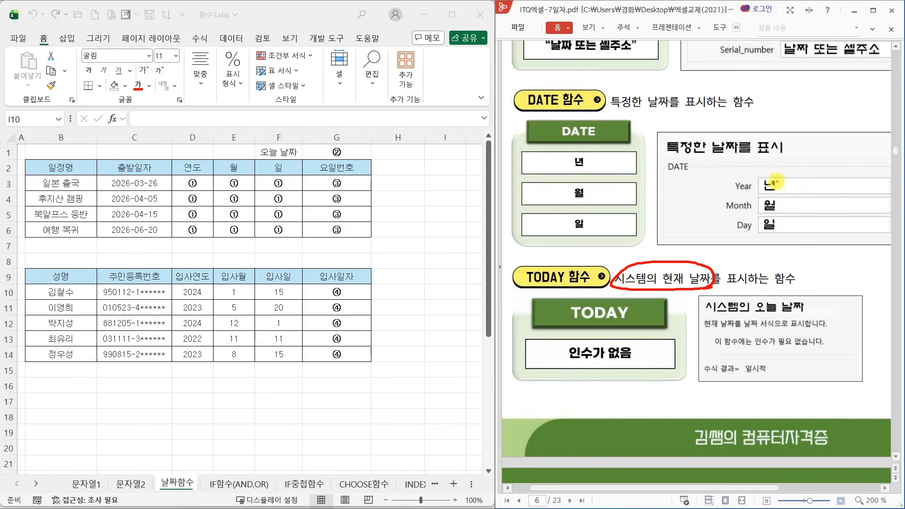
pyautogui.moveTo(832, 377)
pyautogui.mouseDown()
pyautogui.moveTo(688, 326)
pyautogui.moveTo(839, 330)
pyautogui.moveTo(815, 376)
pyautogui.mouseUp()
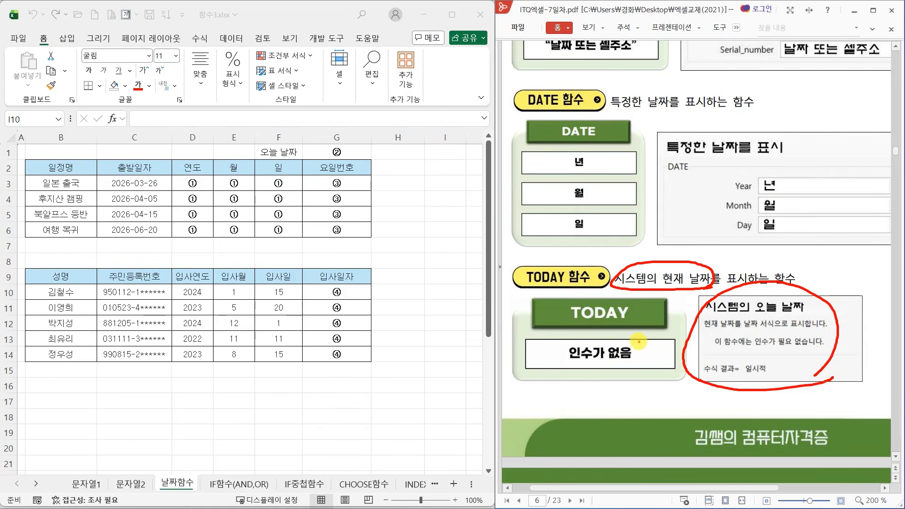
# - Examine the textbook's WEEKDAY description and its Serial_number and Return_type arguments
pyautogui.scroll(-5, 636, 342)
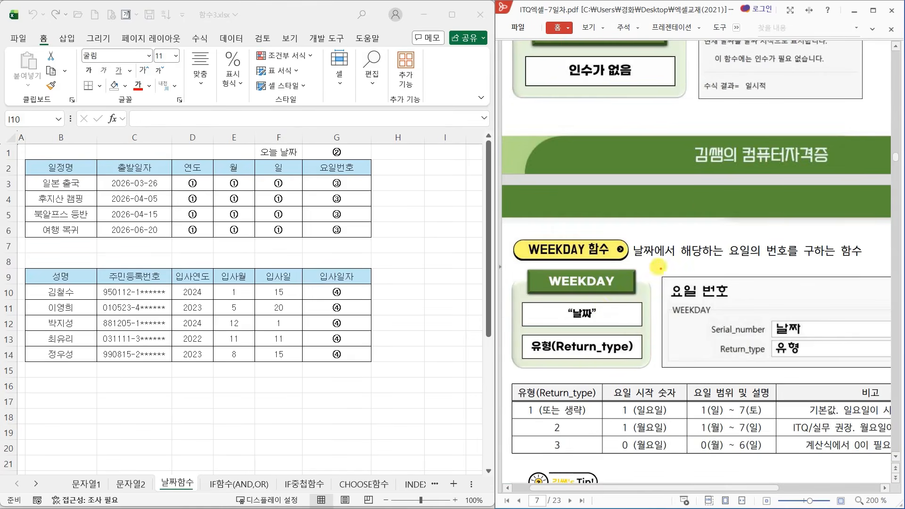
pyautogui.moveTo(785, 262)
pyautogui.mouseDown()
pyautogui.moveTo(712, 259)
pyautogui.moveTo(814, 236)
pyautogui.moveTo(780, 262)
pyautogui.mouseUp()
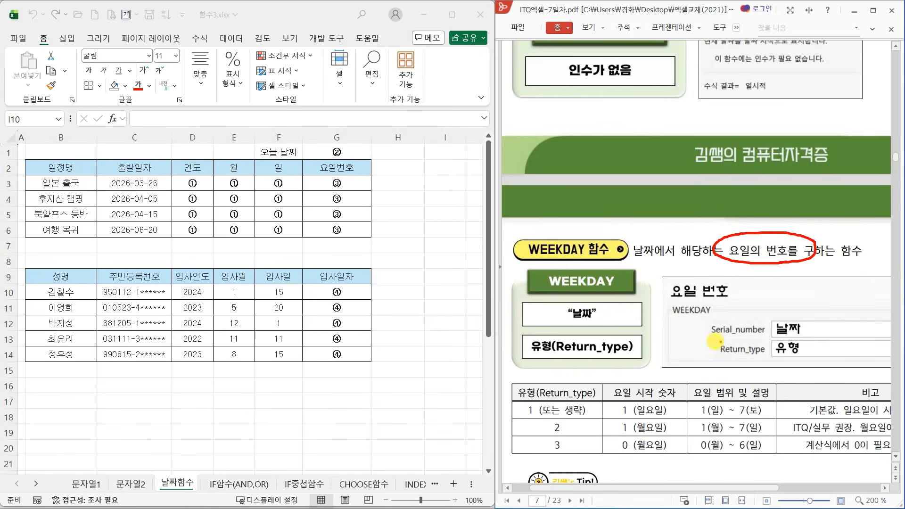
pyautogui.moveTo(711, 340)
pyautogui.mouseDown()
pyautogui.moveTo(768, 337)
pyautogui.moveTo(804, 314)
pyautogui.moveTo(801, 330)
pyautogui.mouseUp()
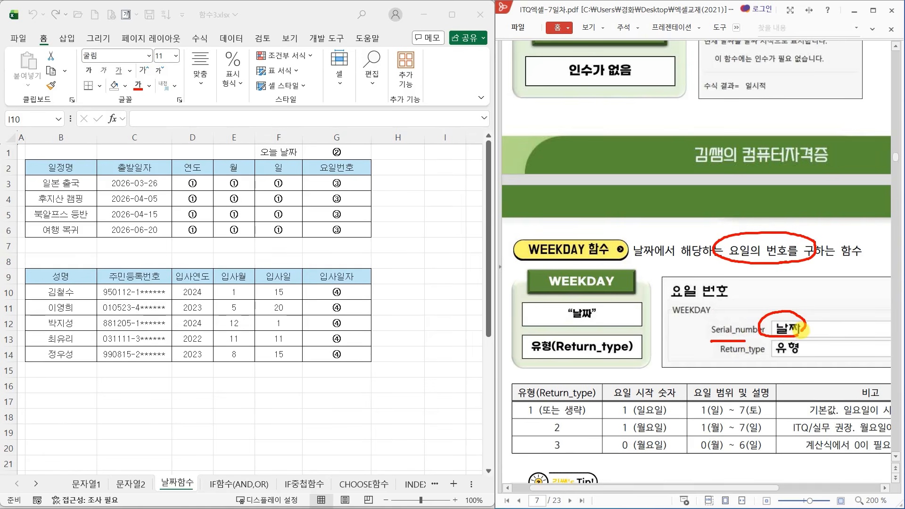
pyautogui.moveTo(715, 358); pyautogui.dragTo(753, 359)
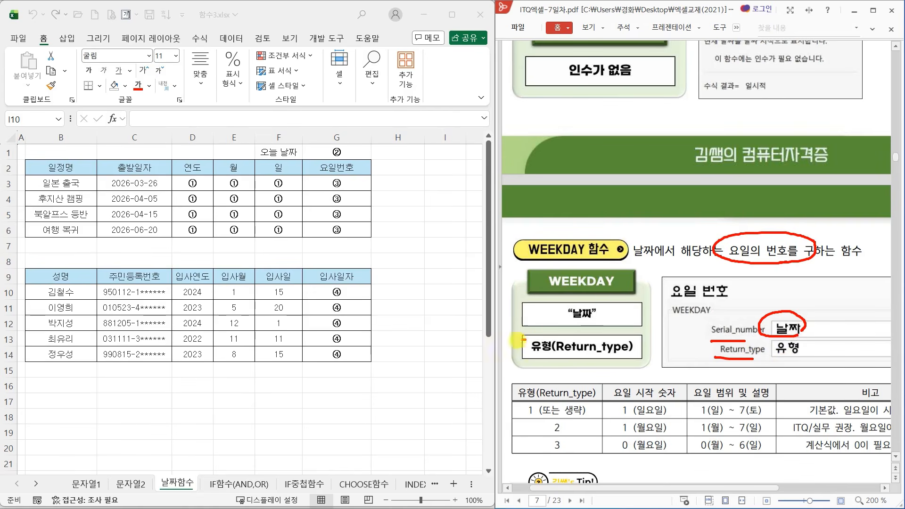
# - Study the WEEKDAY Return_type table, comparing the starting weekday and number range of types 1 and 2
pyautogui.moveTo(527, 339)
pyautogui.mouseDown()
pyautogui.moveTo(518, 362)
pyautogui.moveTo(497, 364)
pyautogui.moveTo(521, 339)
pyautogui.moveTo(521, 365)
pyautogui.mouseUp()
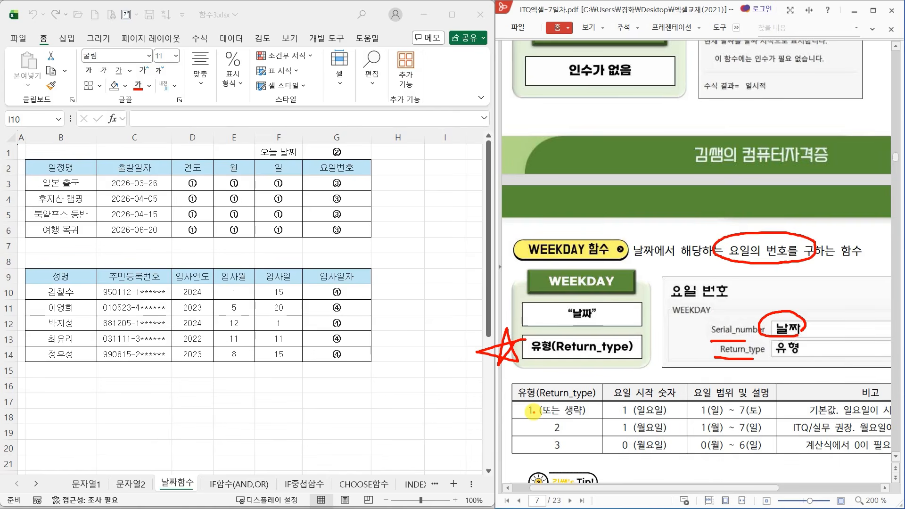
pyautogui.moveTo(524, 409)
pyautogui.mouseDown()
pyautogui.moveTo(517, 421)
pyautogui.moveTo(546, 430)
pyautogui.mouseUp()
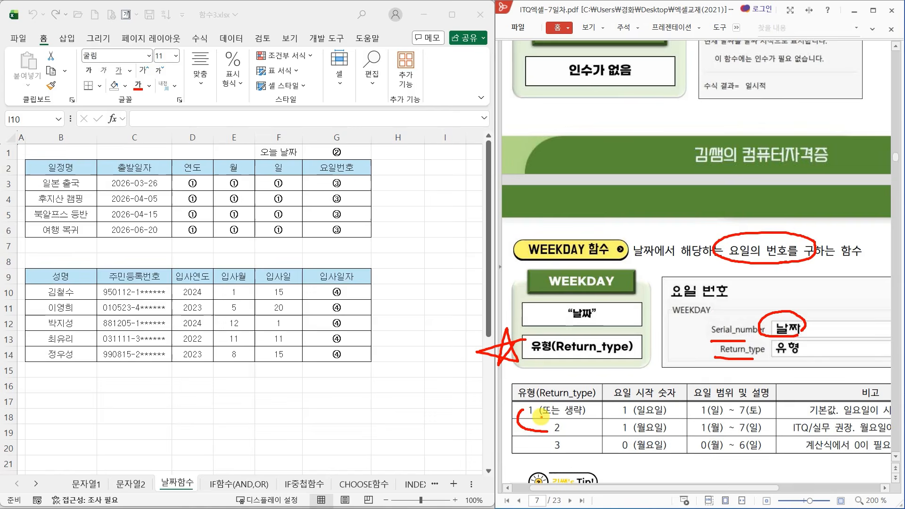
pyautogui.moveTo(538, 417)
pyautogui.mouseDown()
pyautogui.moveTo(514, 414)
pyautogui.moveTo(535, 403)
pyautogui.moveTo(540, 415)
pyautogui.mouseUp()
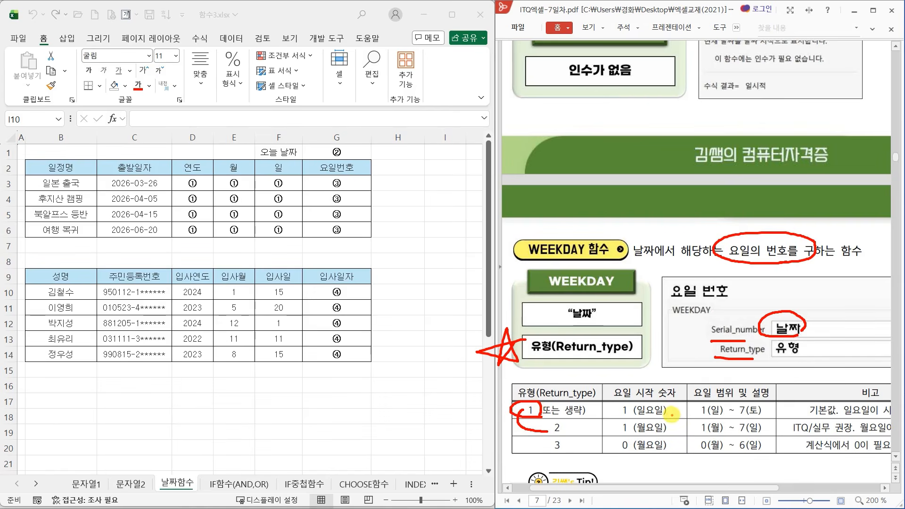
pyautogui.moveTo(674, 414); pyautogui.dragTo(637, 416)
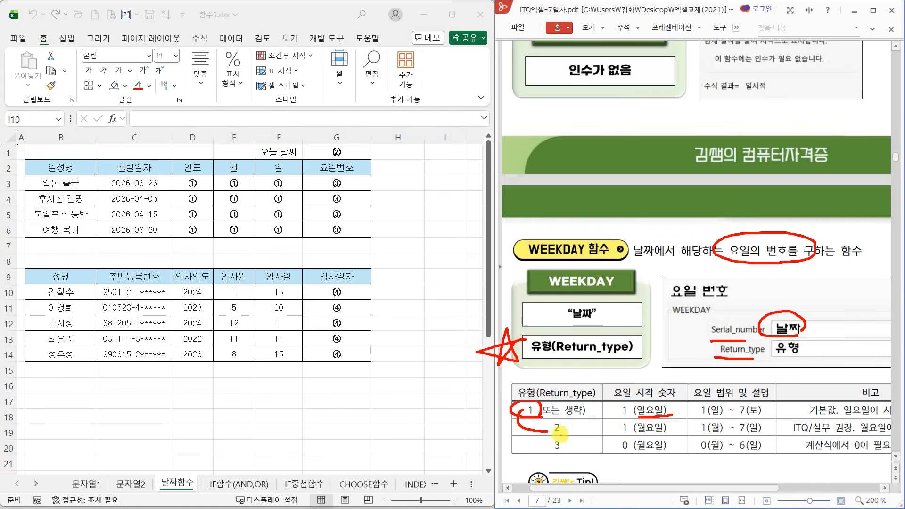
pyautogui.moveTo(544, 431); pyautogui.dragTo(565, 432)
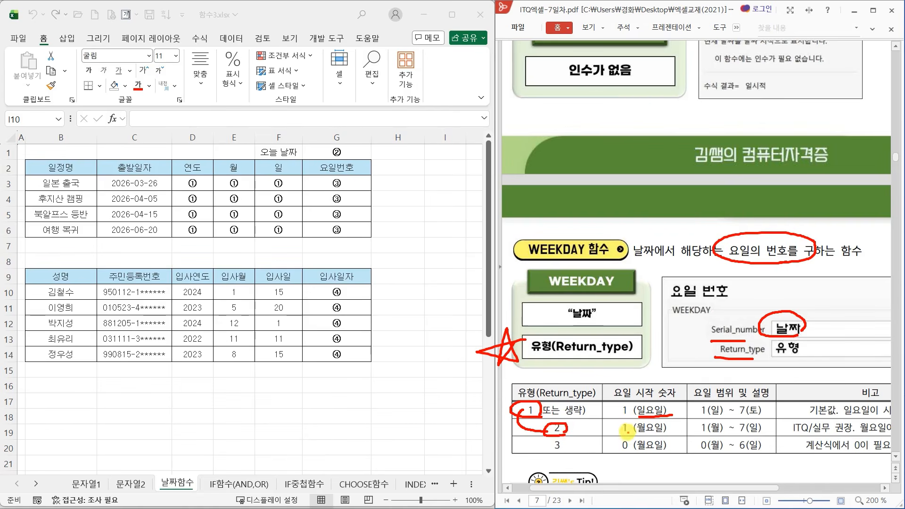
pyautogui.moveTo(621, 436); pyautogui.dragTo(642, 435)
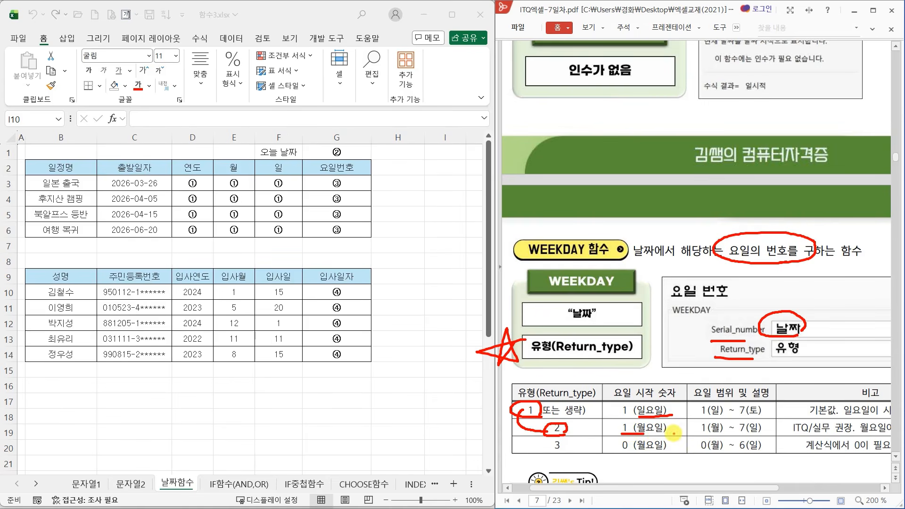
pyautogui.moveTo(702, 437); pyautogui.dragTo(761, 435)
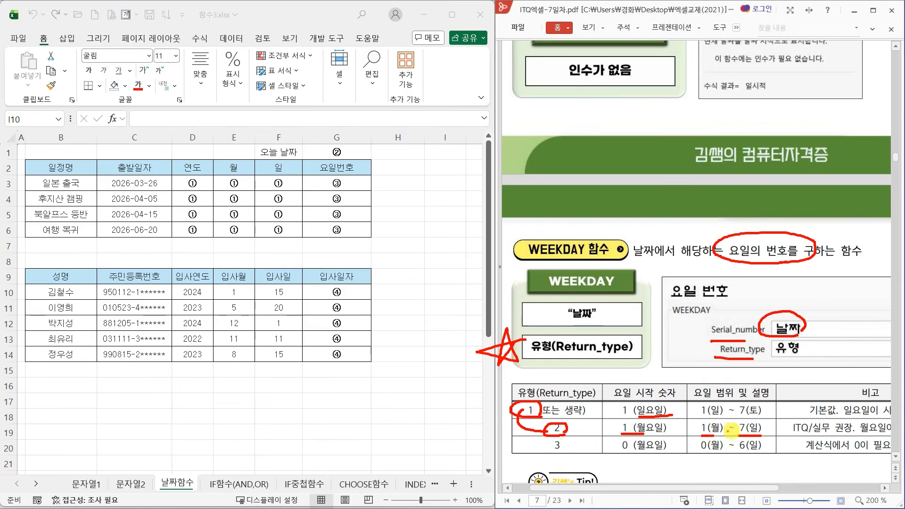
pyautogui.moveTo(808, 434)
pyautogui.mouseDown()
pyautogui.moveTo(805, 421)
pyautogui.moveTo(886, 435)
pyautogui.mouseUp()
pyautogui.press('Escape')
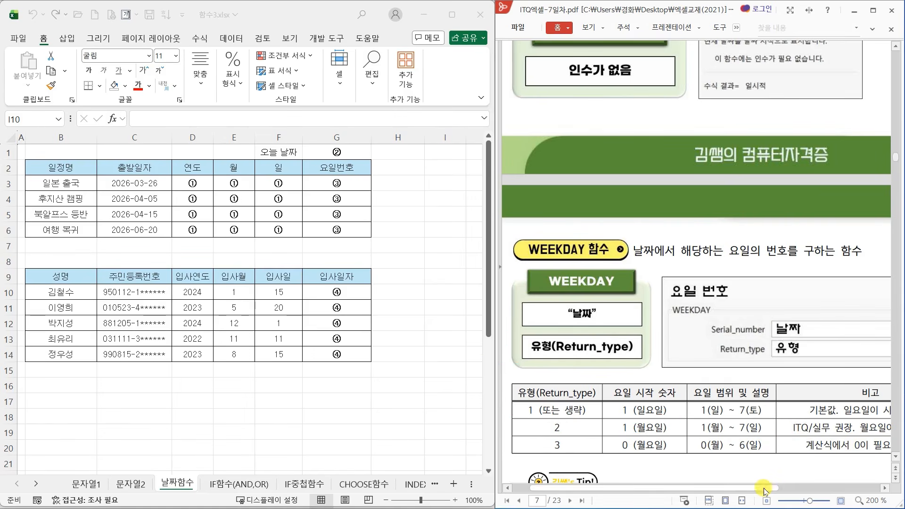
pyautogui.moveTo(764, 489)
pyautogui.mouseDown()
pyautogui.moveTo(804, 491)
pyautogui.moveTo(771, 488)
pyautogui.mouseUp()
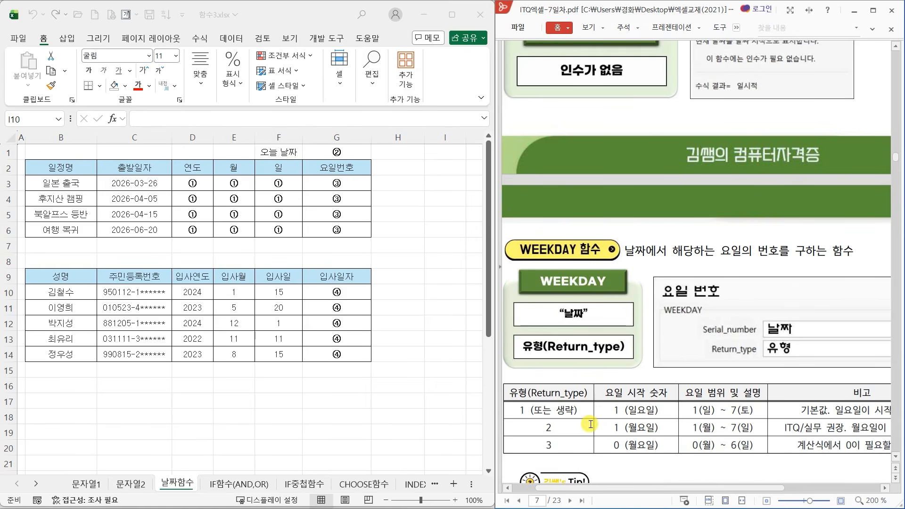
# - Study the textbook's tip on using WEEKDAY Return_type 2, comparing how options 1 and 2 number the weekdays
pyautogui.moveTo(527, 418)
pyautogui.mouseDown()
pyautogui.moveTo(559, 438)
pyautogui.moveTo(642, 434)
pyautogui.mouseUp()
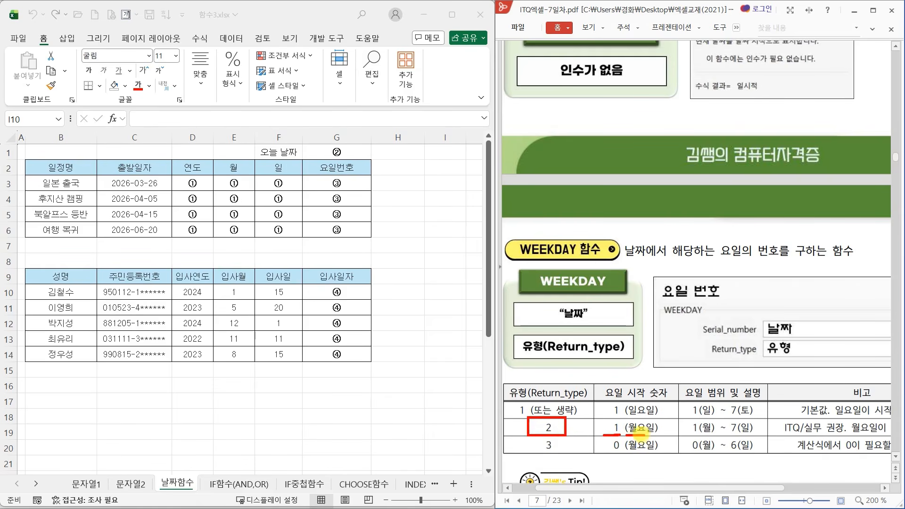
pyautogui.scroll(-5, 637, 415)
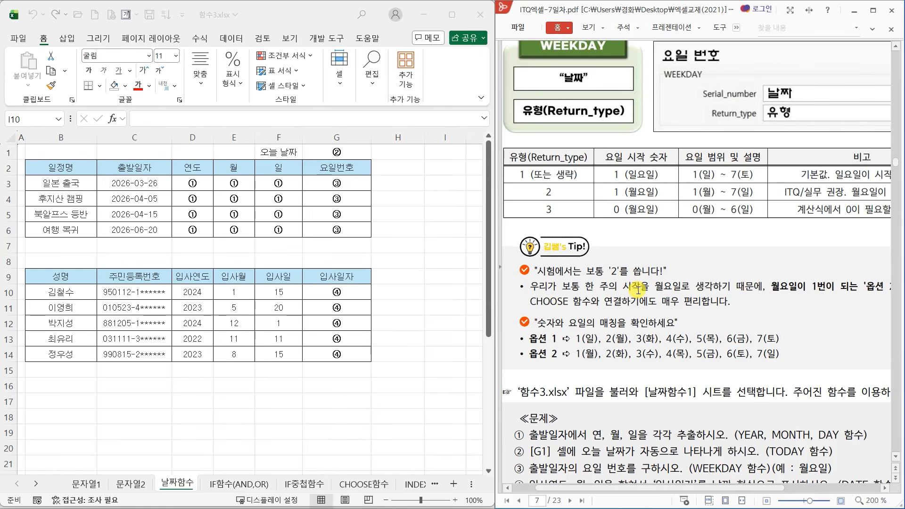
pyautogui.moveTo(627, 274)
pyautogui.mouseDown()
pyautogui.moveTo(585, 283)
pyautogui.moveTo(632, 253)
pyautogui.moveTo(625, 274)
pyautogui.mouseUp()
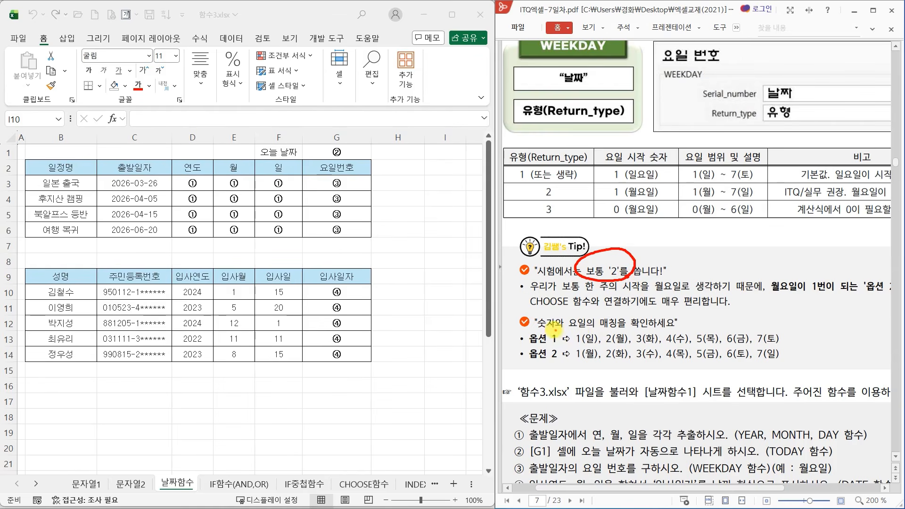
pyautogui.moveTo(530, 345); pyautogui.dragTo(559, 345)
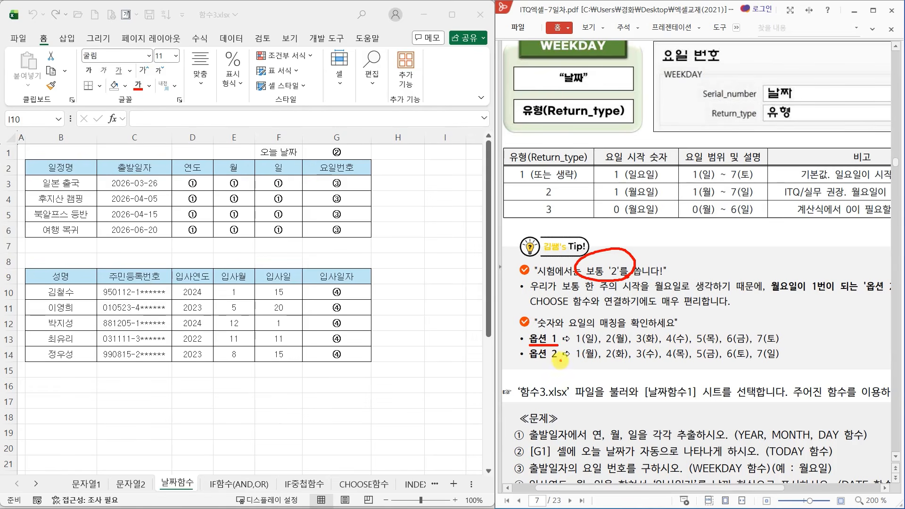
pyautogui.moveTo(561, 361)
pyautogui.mouseDown()
pyautogui.moveTo(530, 363)
pyautogui.moveTo(550, 378)
pyautogui.moveTo(537, 385)
pyautogui.moveTo(593, 362)
pyautogui.moveTo(727, 361)
pyautogui.mouseUp()
pyautogui.click(636, 362)
pyautogui.moveTo(749, 362); pyautogui.dragTo(787, 362)
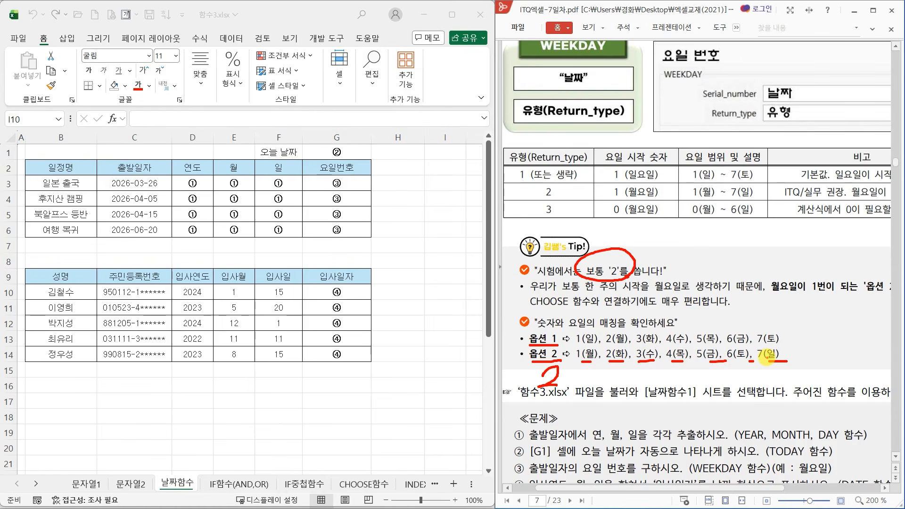
pyautogui.press('Escape')
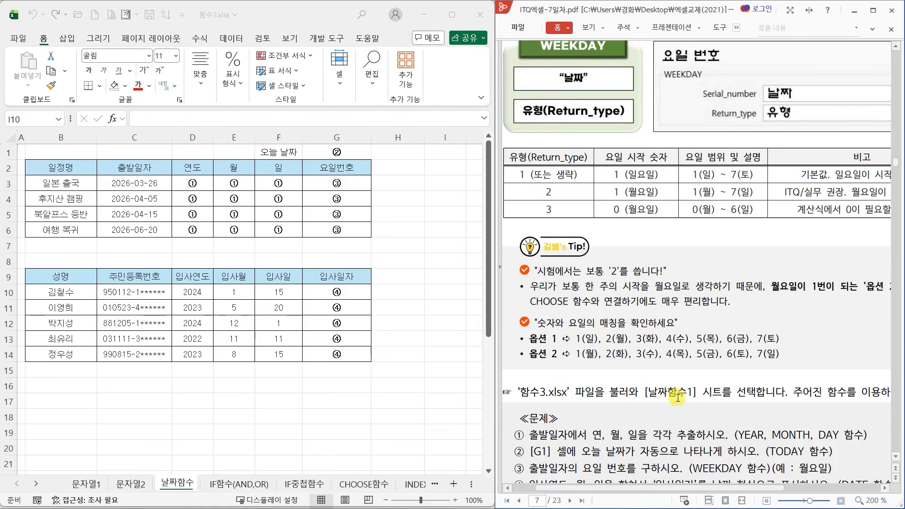
# - Extract the year from departure date C3 into D3 with the YEAR function and fill the formula down to D6
pyautogui.scroll(-3, 677, 398)
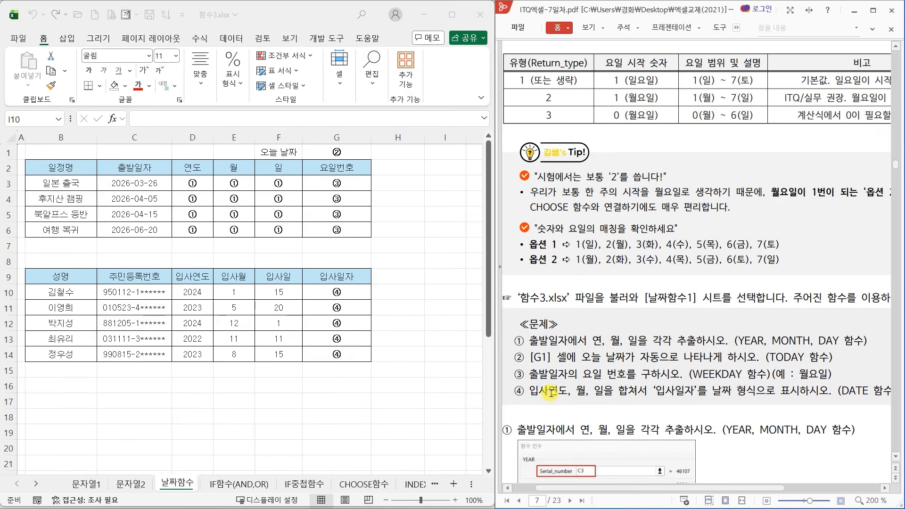
pyautogui.scroll(-1, 549, 389)
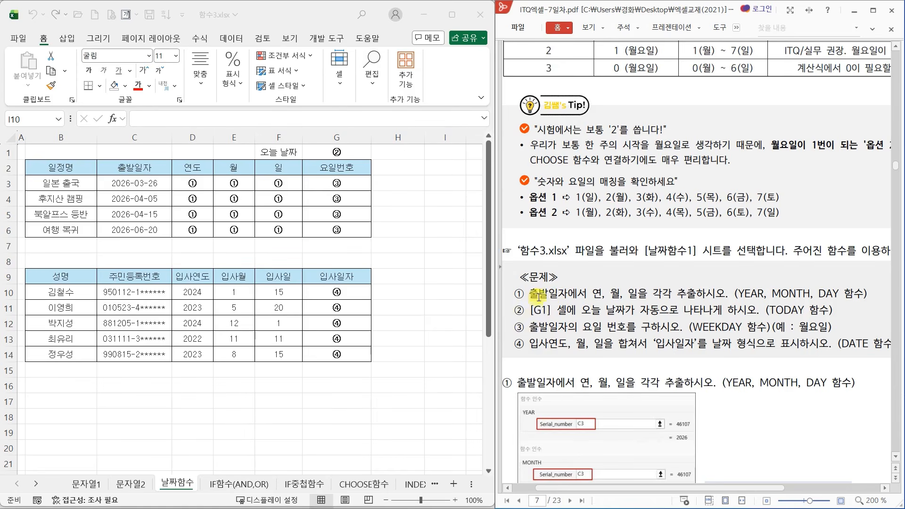
pyautogui.click(195, 184)
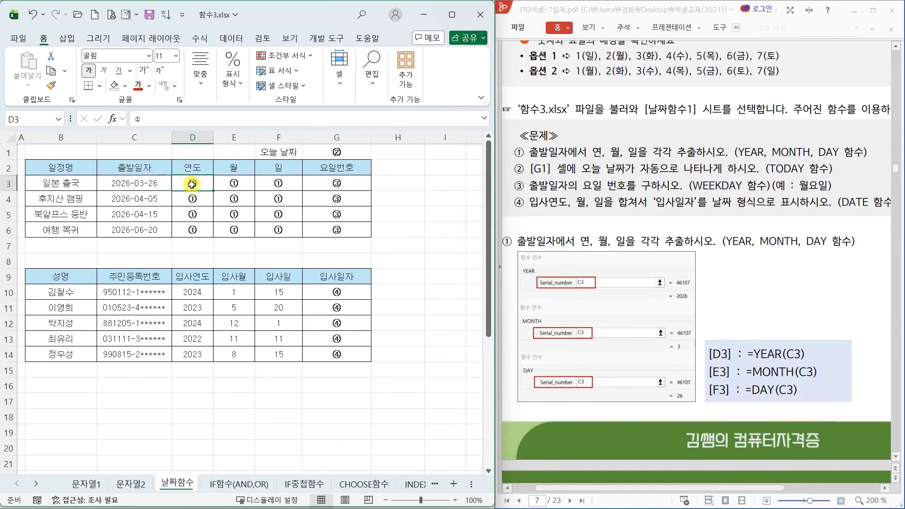
pyautogui.click(113, 119)
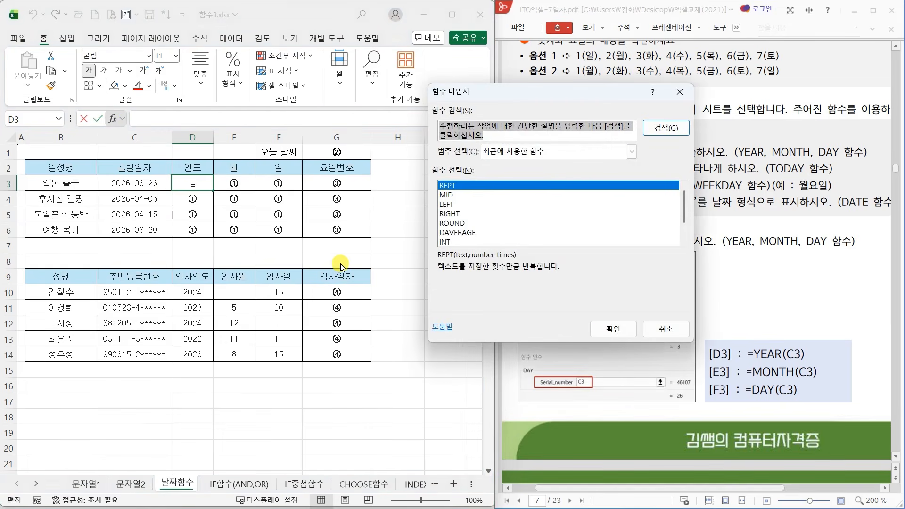
pyautogui.write('ㅛㄷ')
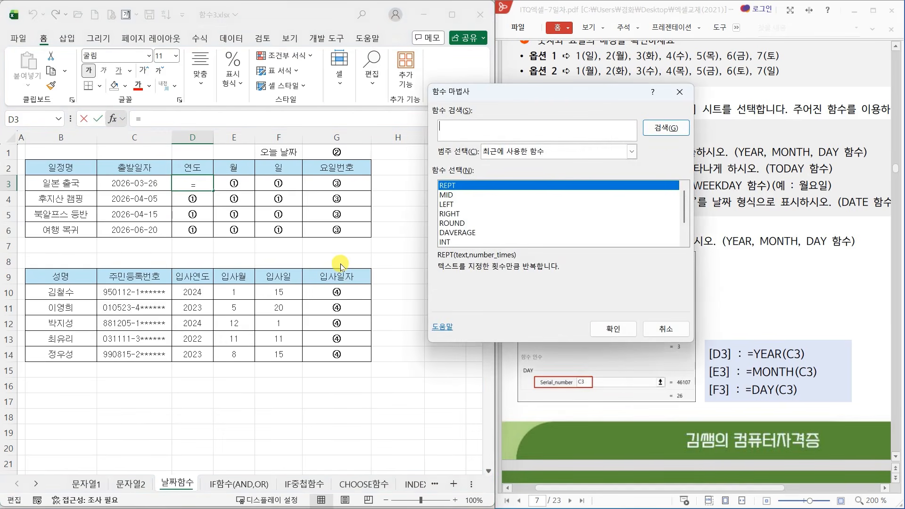
pyautogui.write('AR')
pyautogui.press('Return')
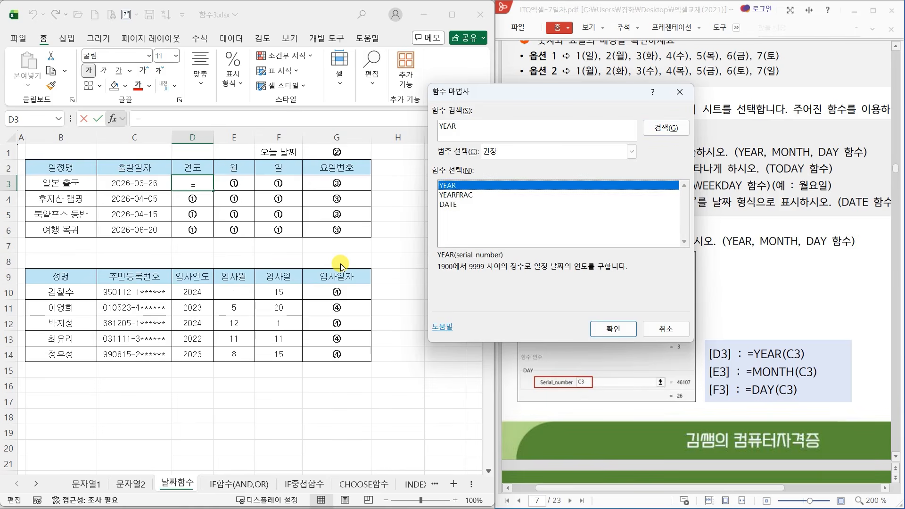
pyautogui.click(595, 324)
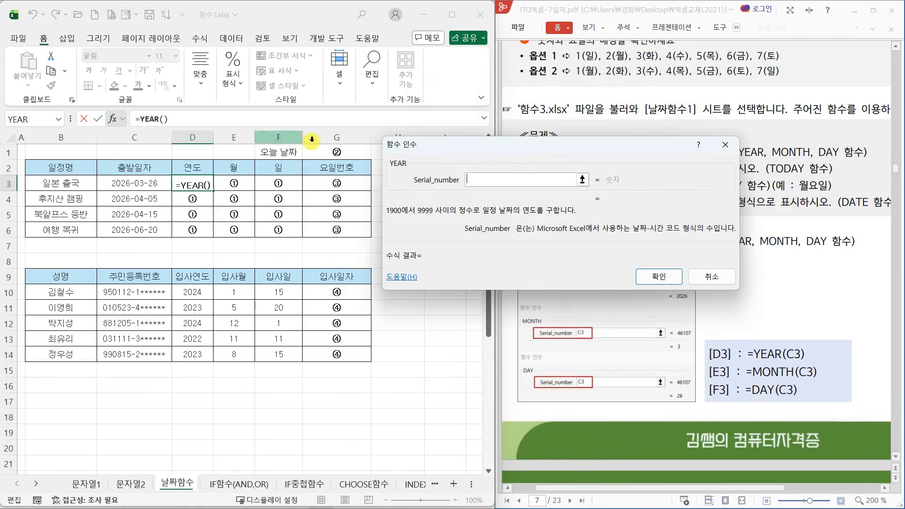
pyautogui.click(131, 183)
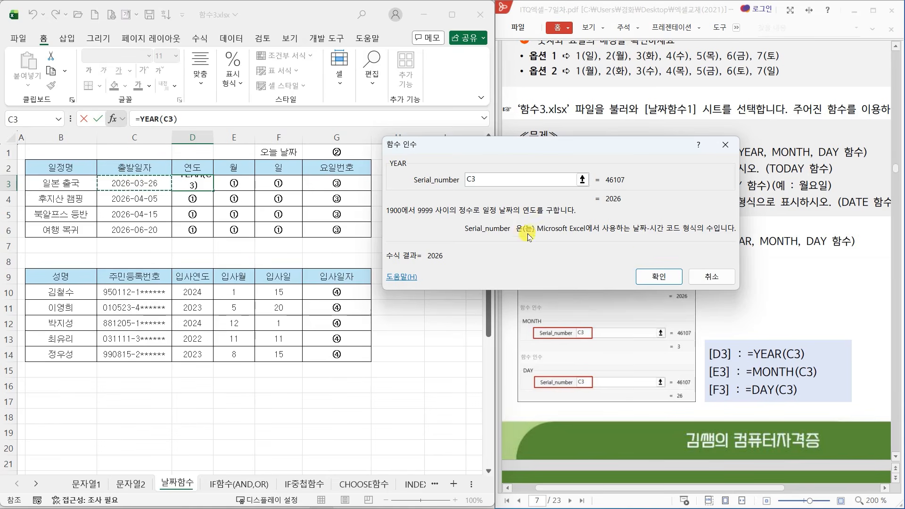
pyautogui.click(653, 276)
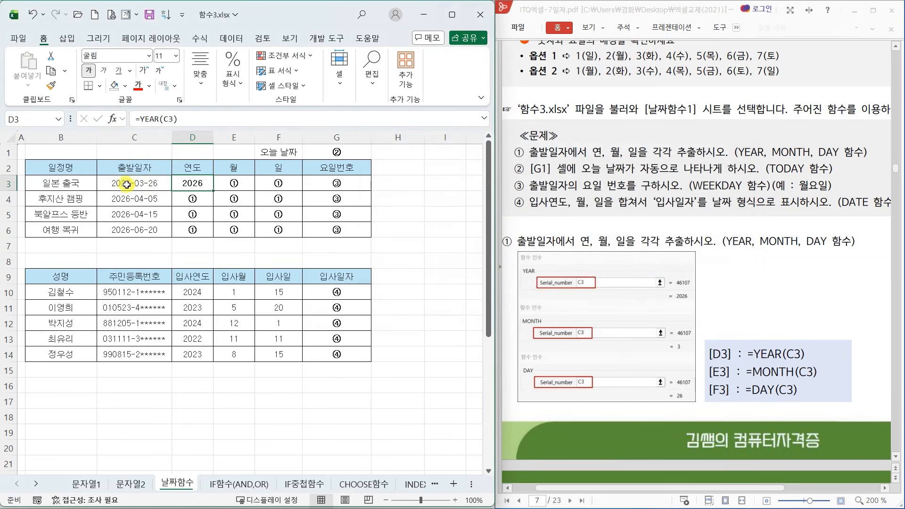
pyautogui.moveTo(215, 192); pyautogui.dragTo(215, 235)
# - Extract the month from departure date C3 into E3 with the MONTH function and fill the formula down to E6
pyautogui.click(241, 185)
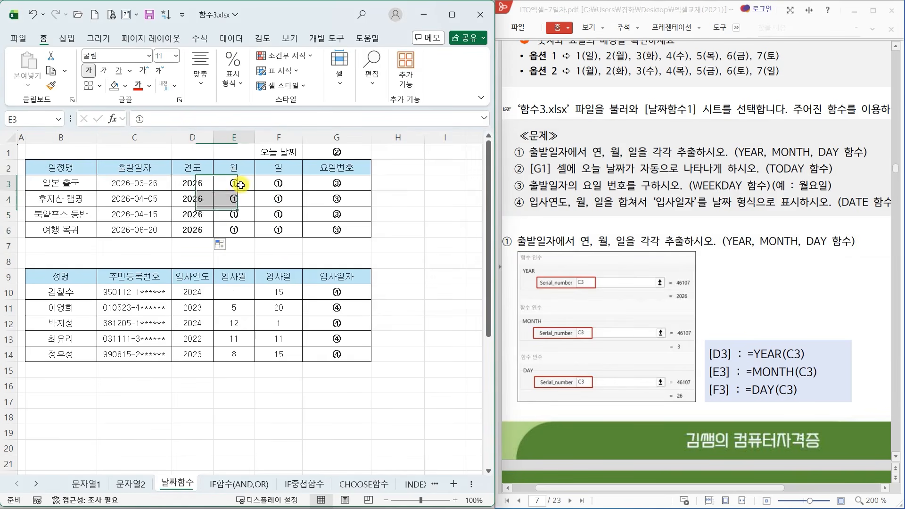
pyautogui.click(113, 118)
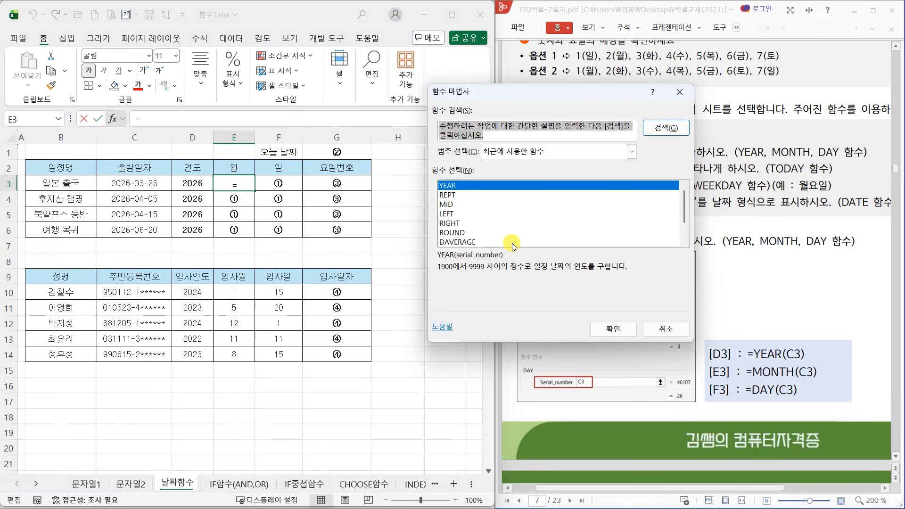
pyautogui.write('MONTH')
pyautogui.press('Return')
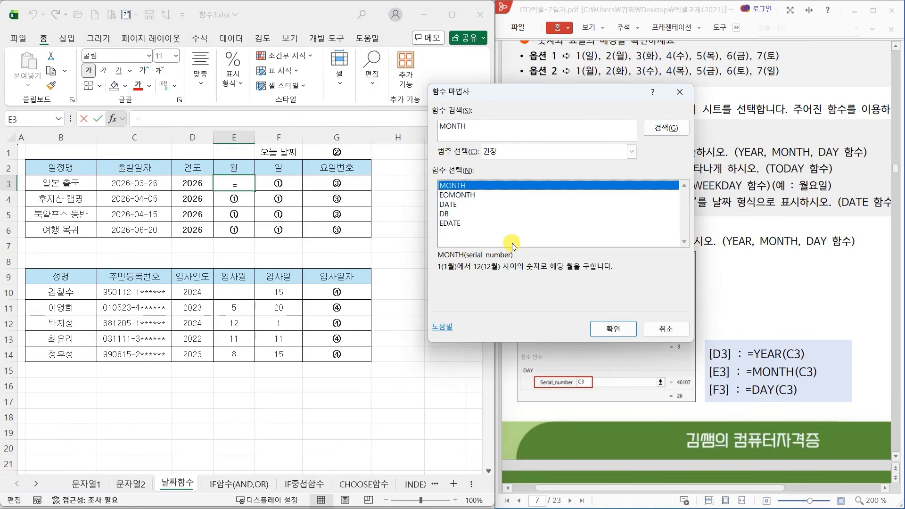
pyautogui.click(613, 329)
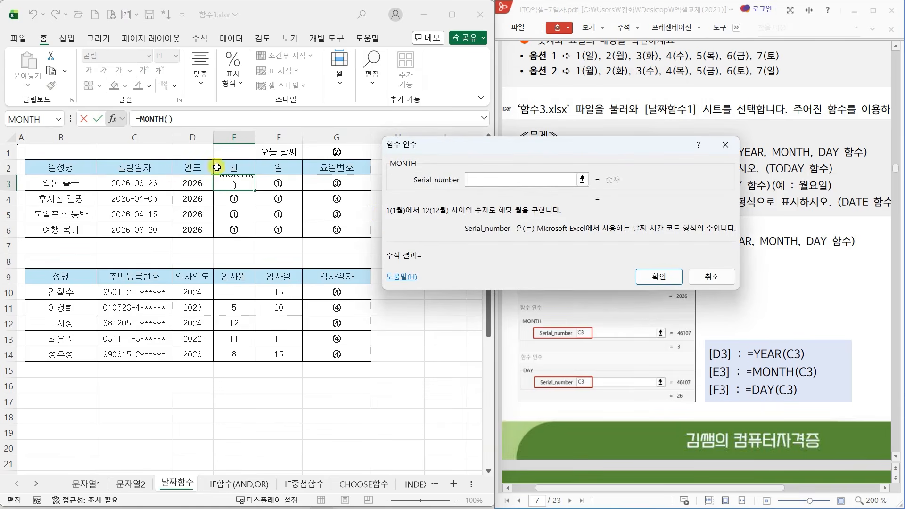
pyautogui.click(140, 185)
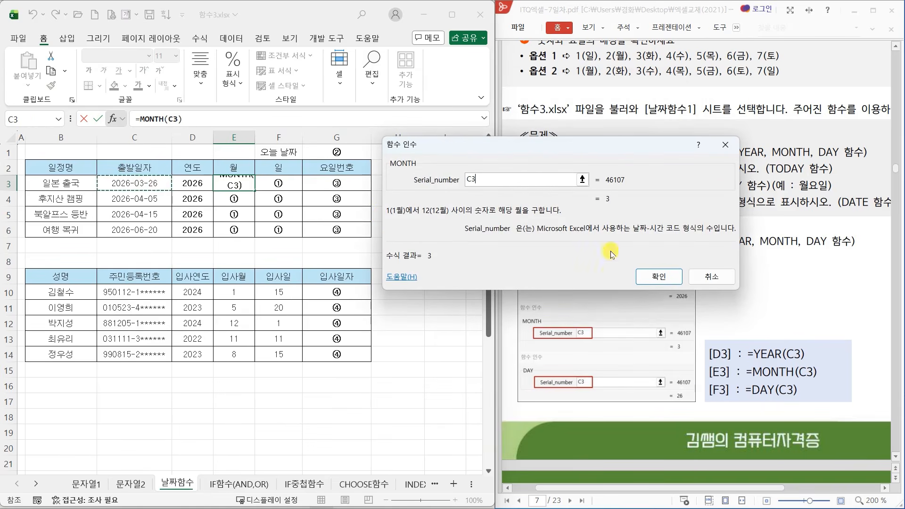
pyautogui.click(657, 278)
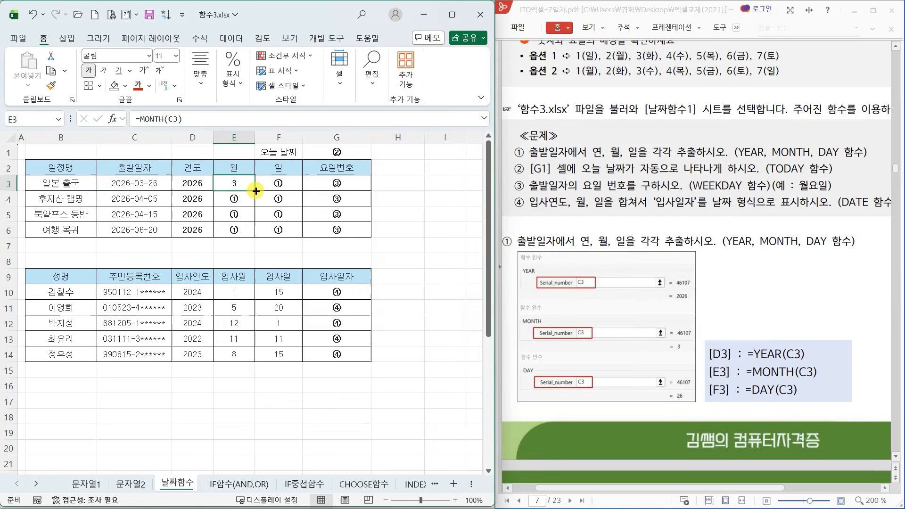
pyautogui.moveTo(255, 191); pyautogui.dragTo(255, 236)
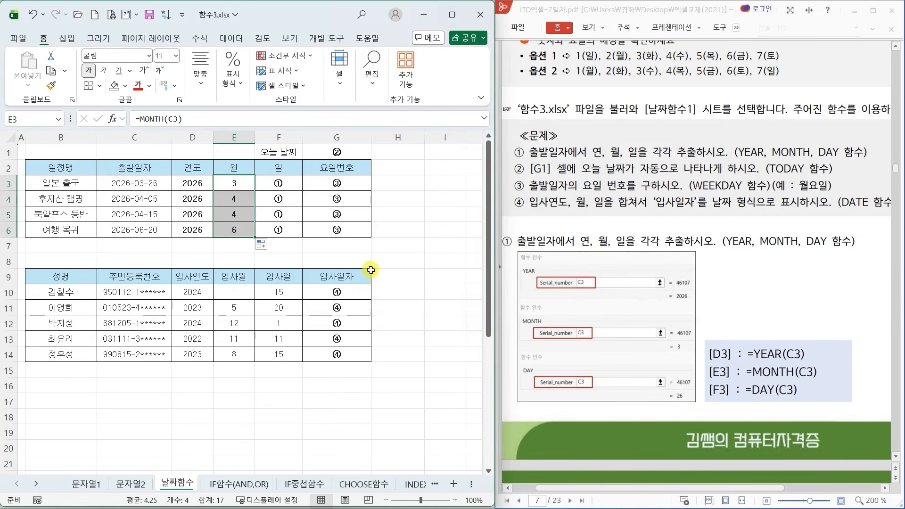
# - Extract the day from departure date C3 into F3 with the DAY function and fill the formula down to F6
pyautogui.click(281, 184)
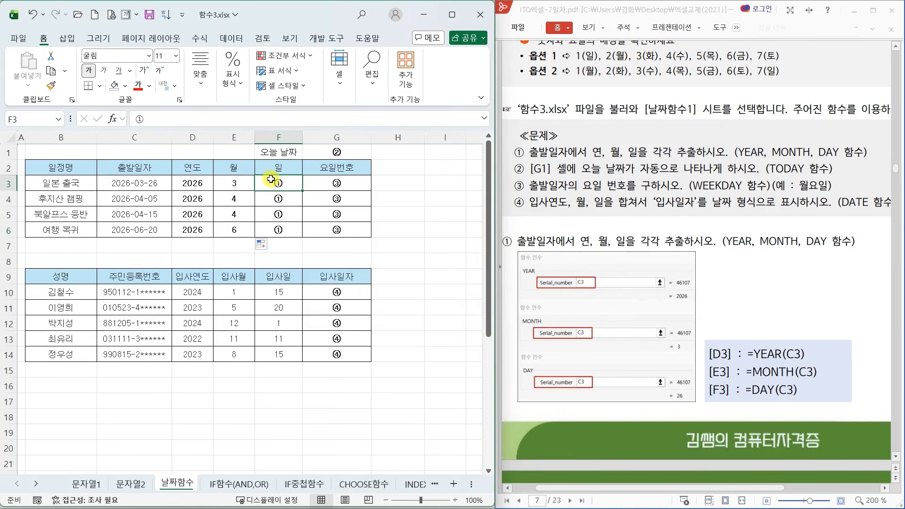
pyautogui.click(113, 119)
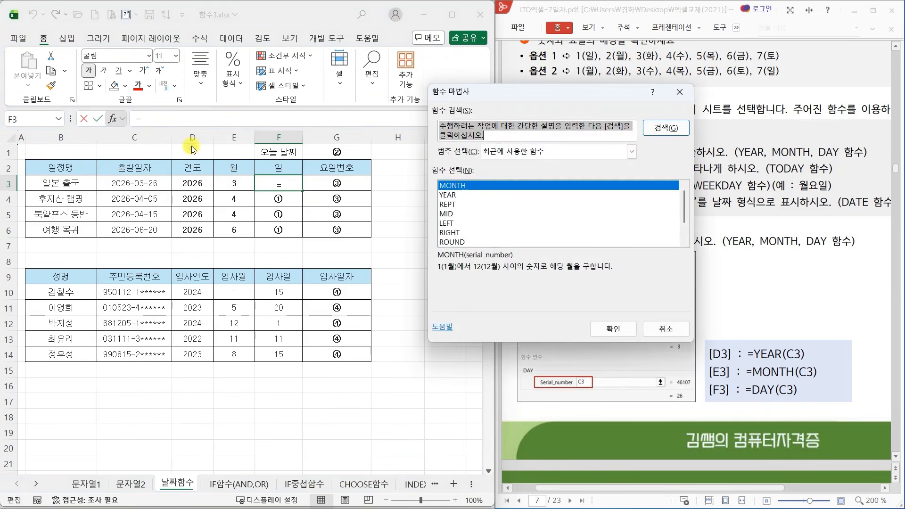
pyautogui.write('DAY')
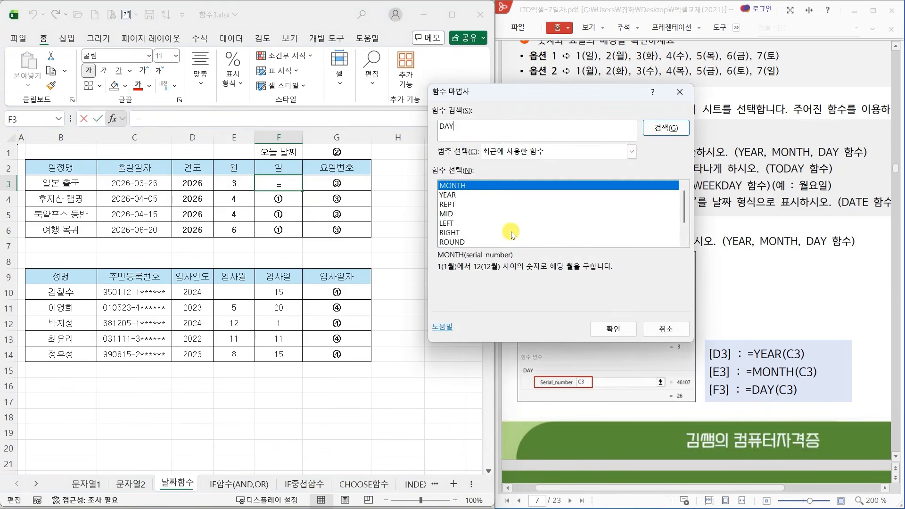
pyautogui.press('Return')
pyautogui.click(613, 328)
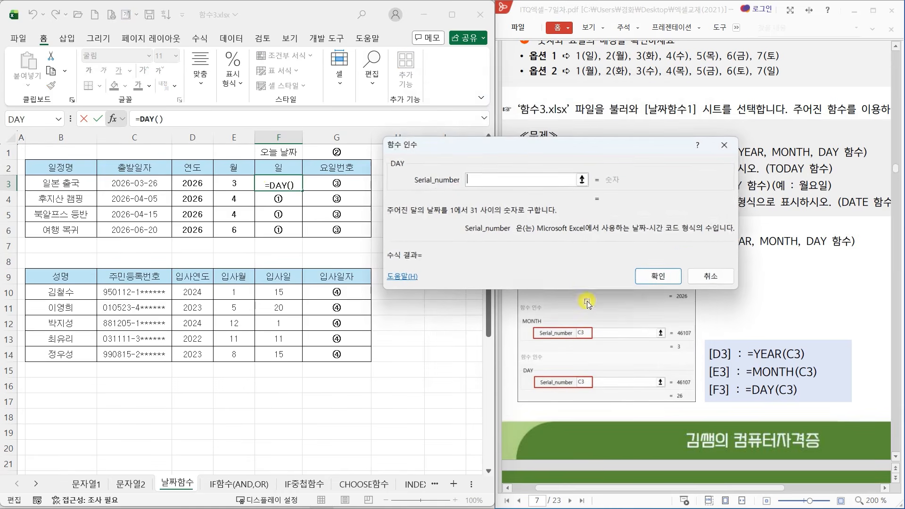
pyautogui.click(148, 183)
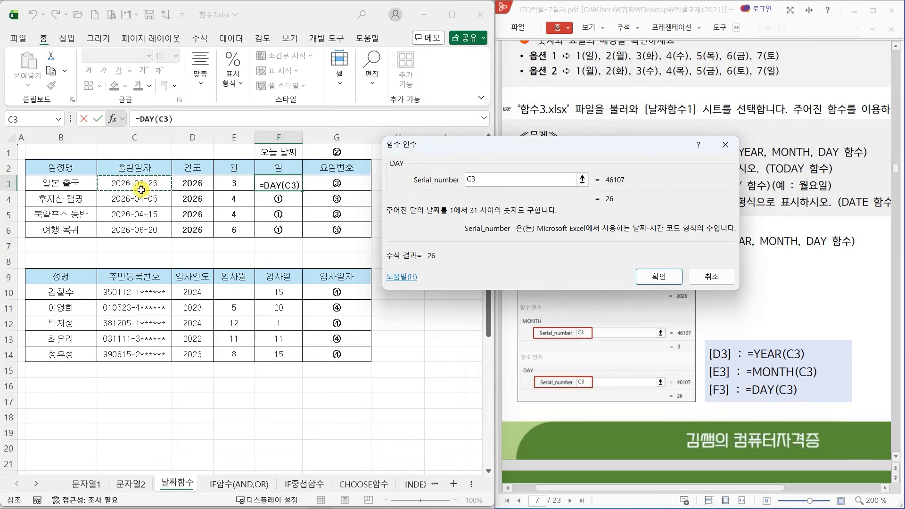
pyautogui.click(662, 279)
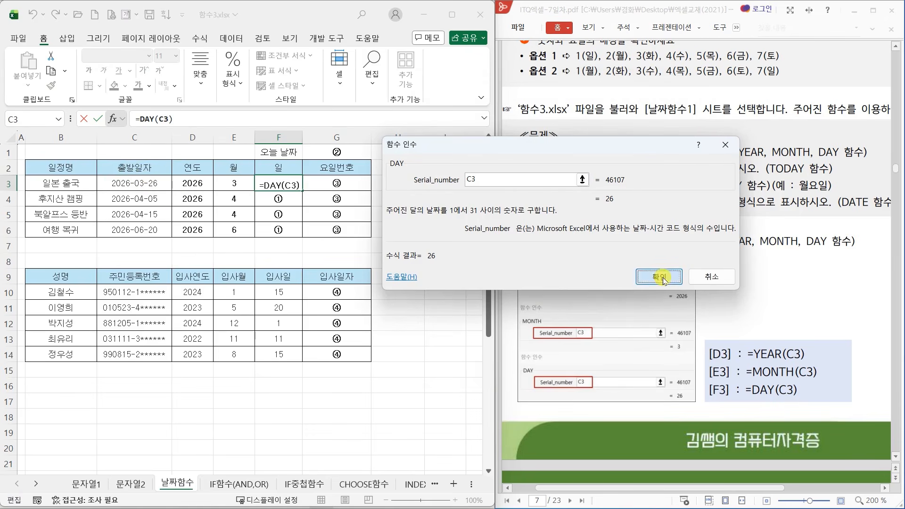
pyautogui.moveTo(302, 190); pyautogui.dragTo(307, 237)
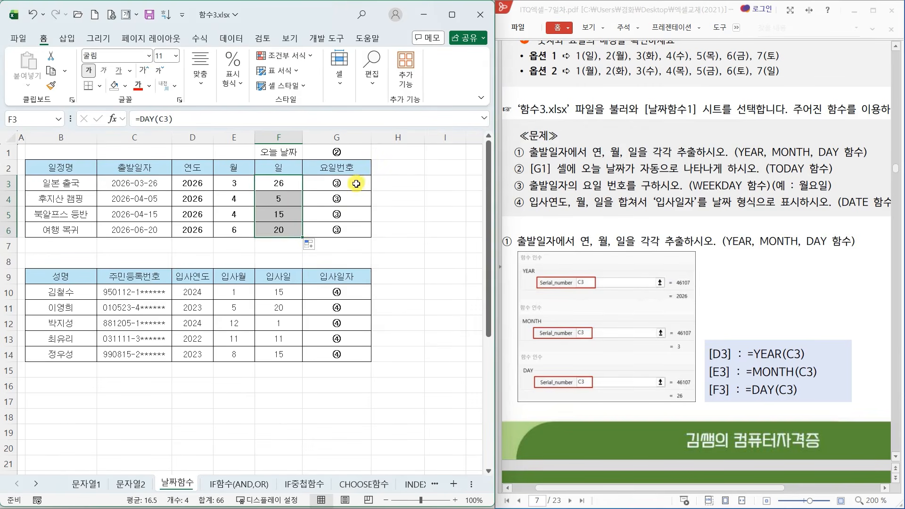
# - Enter the TODAY function in cell G1 so that it shows the current date automatically
pyautogui.click(356, 152)
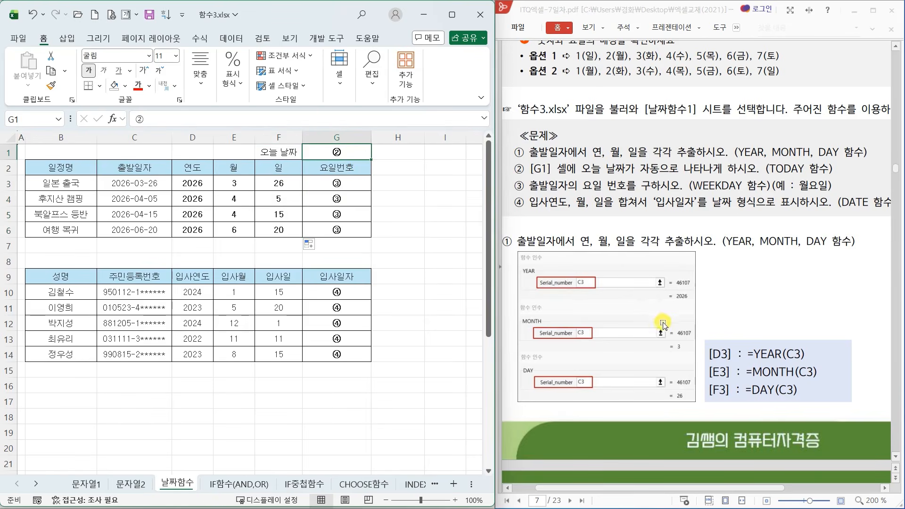
pyautogui.scroll(-4, 660, 326)
pyautogui.scroll(-3, 661, 326)
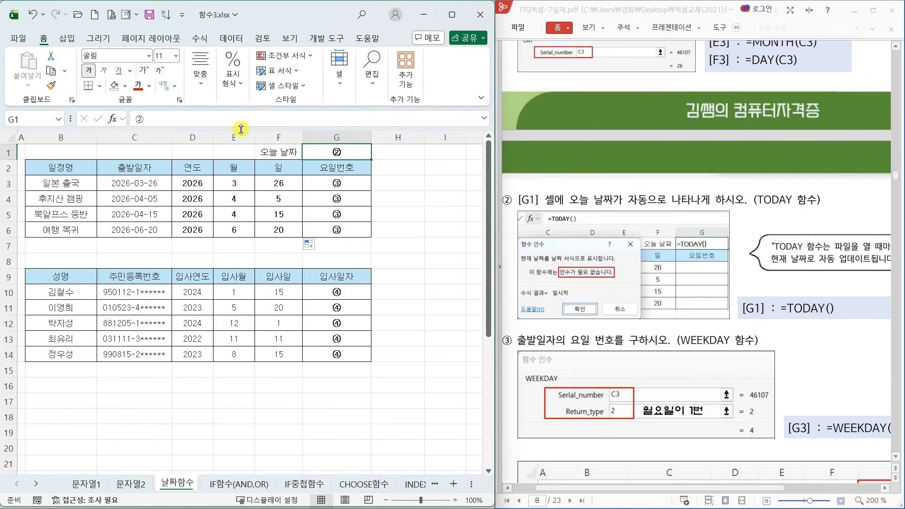
pyautogui.click(113, 119)
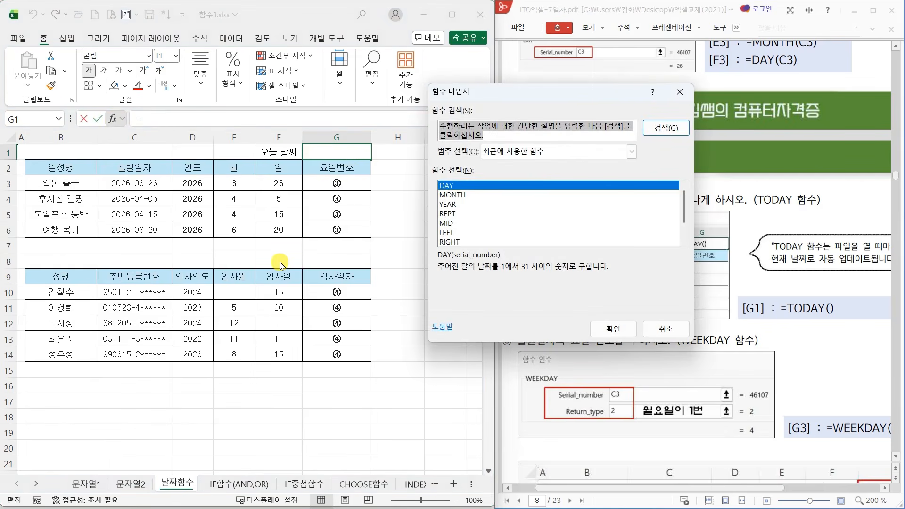
pyautogui.write('TODAY')
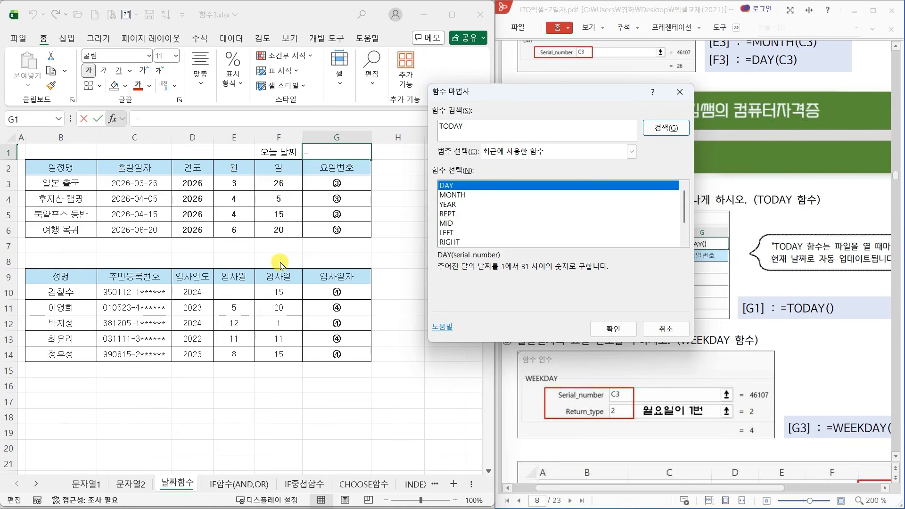
pyautogui.press('Return')
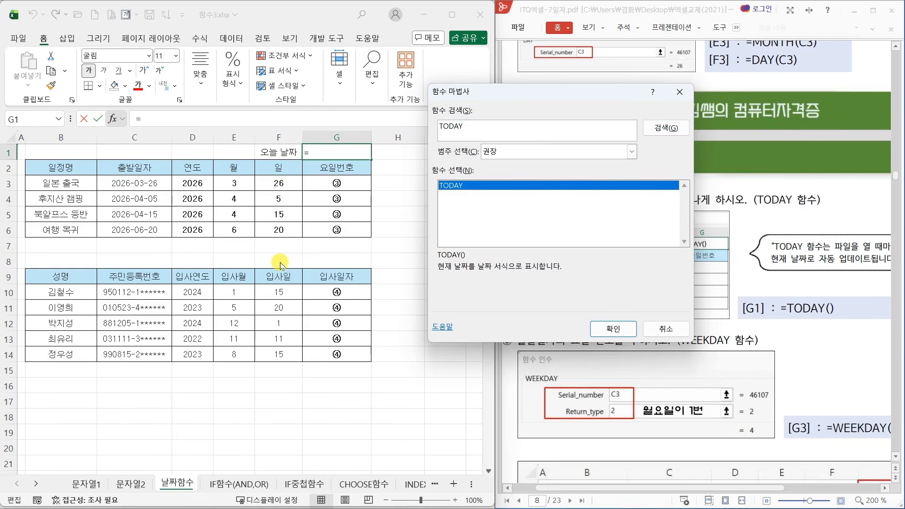
pyautogui.click(613, 330)
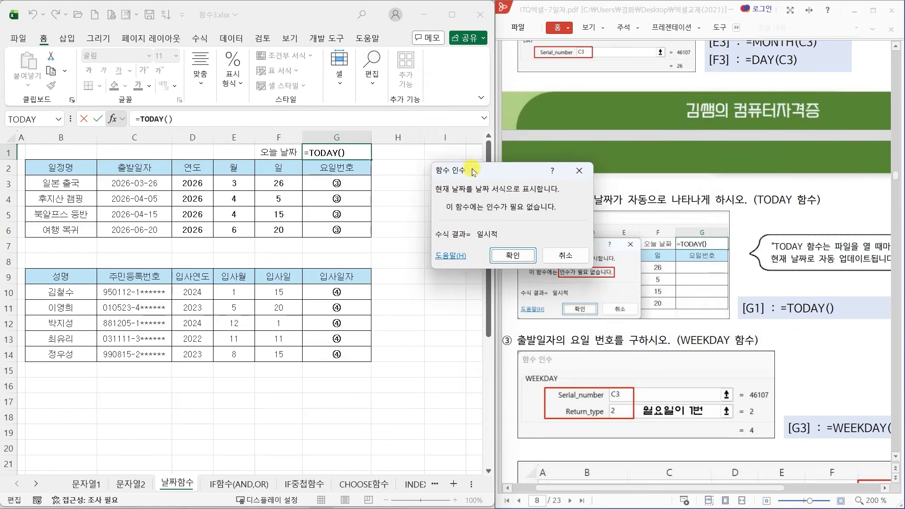
pyautogui.moveTo(519, 167); pyautogui.dragTo(413, 140)
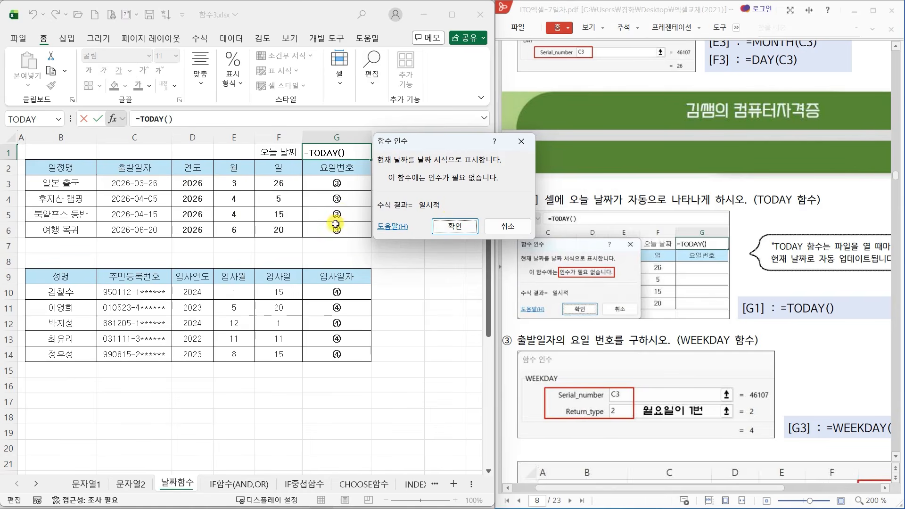
pyautogui.moveTo(434, 148); pyautogui.dragTo(458, 154)
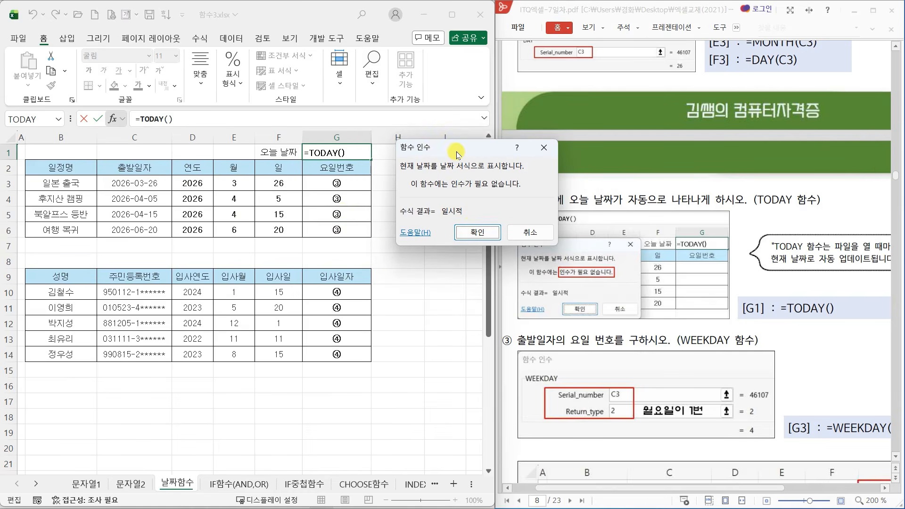
pyautogui.click(477, 232)
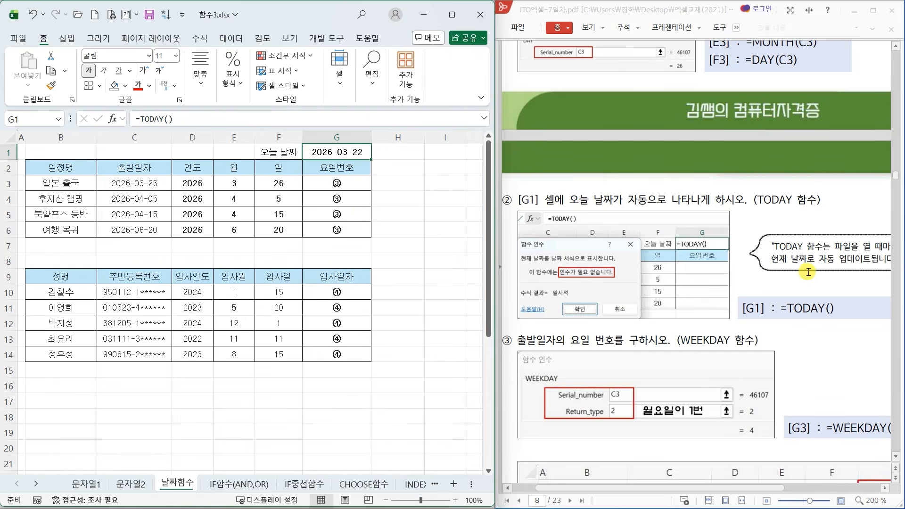
pyautogui.moveTo(759, 251); pyautogui.dragTo(875, 268)
pyautogui.moveTo(823, 240); pyautogui.dragTo(849, 221)
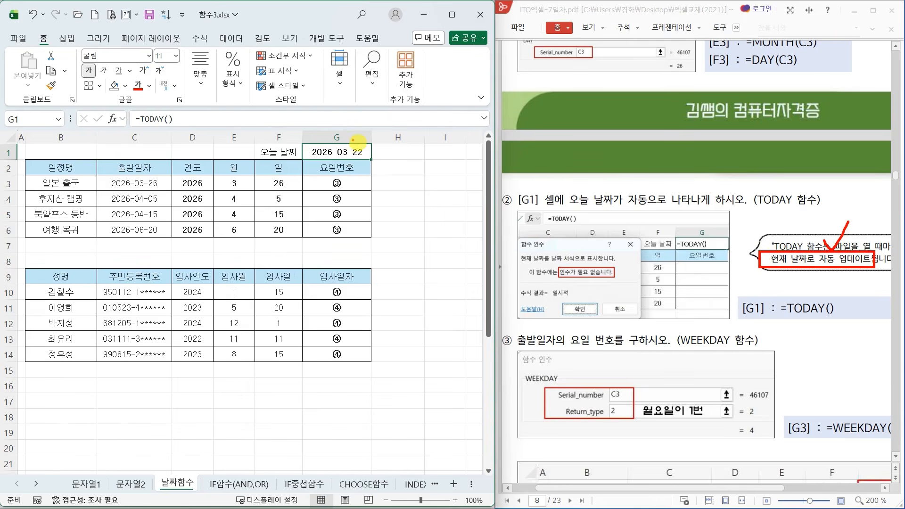
pyautogui.press('Escape')
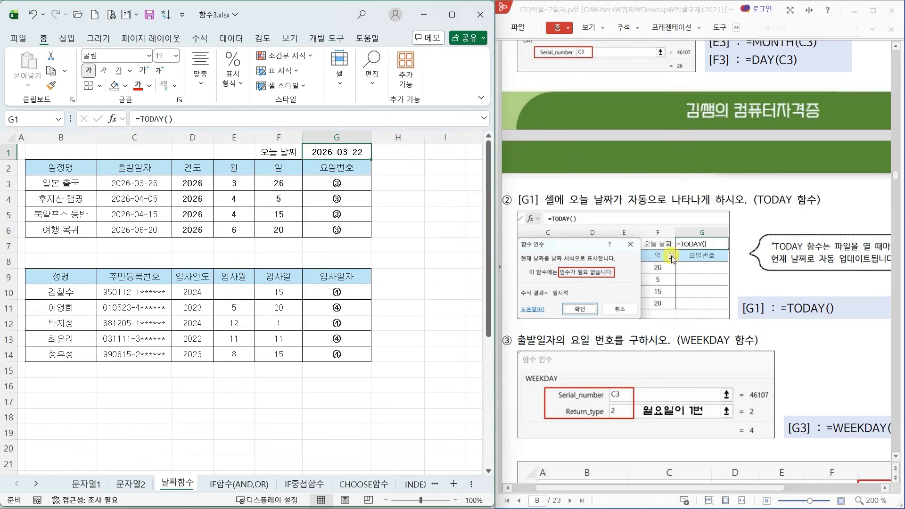
# - Start a WEEKDAY function in cell G3 with departure date C3 as its Serial_number
pyautogui.click(347, 182)
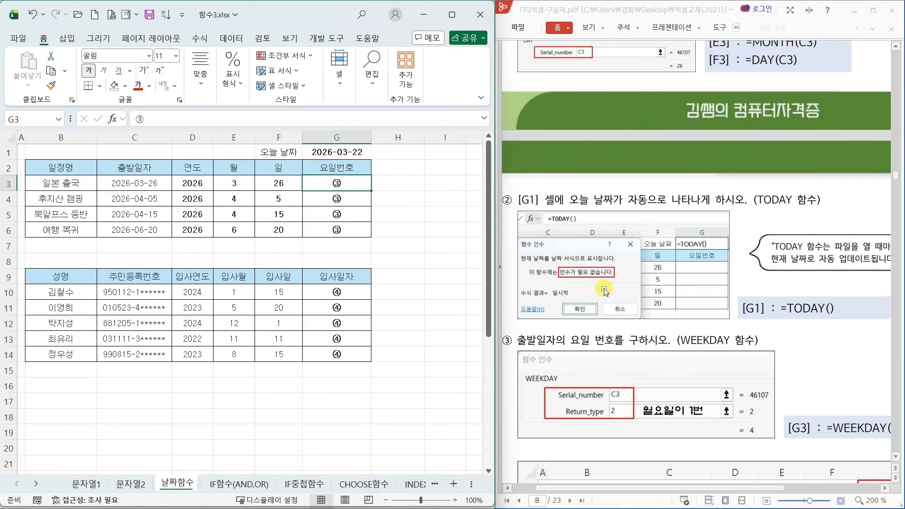
pyautogui.scroll(-2, 604, 289)
pyautogui.scroll(-1, 604, 289)
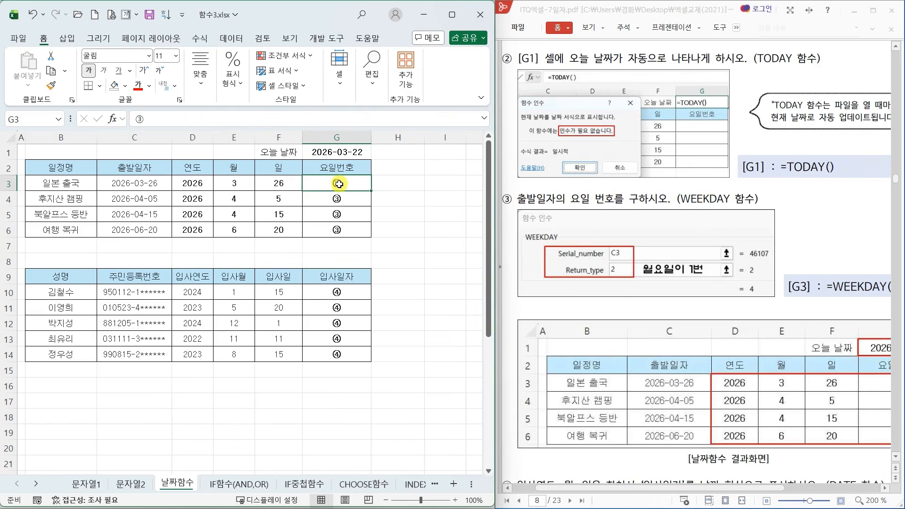
pyautogui.click(113, 118)
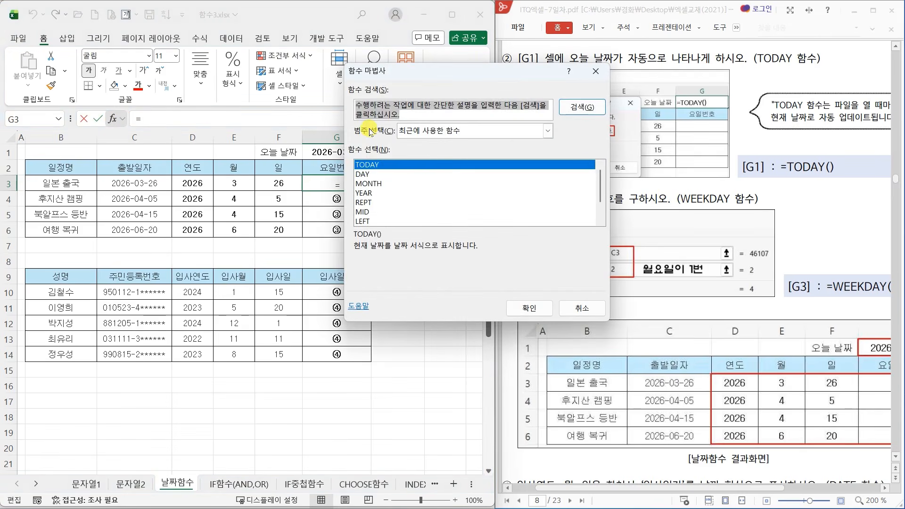
pyautogui.write('WEK')
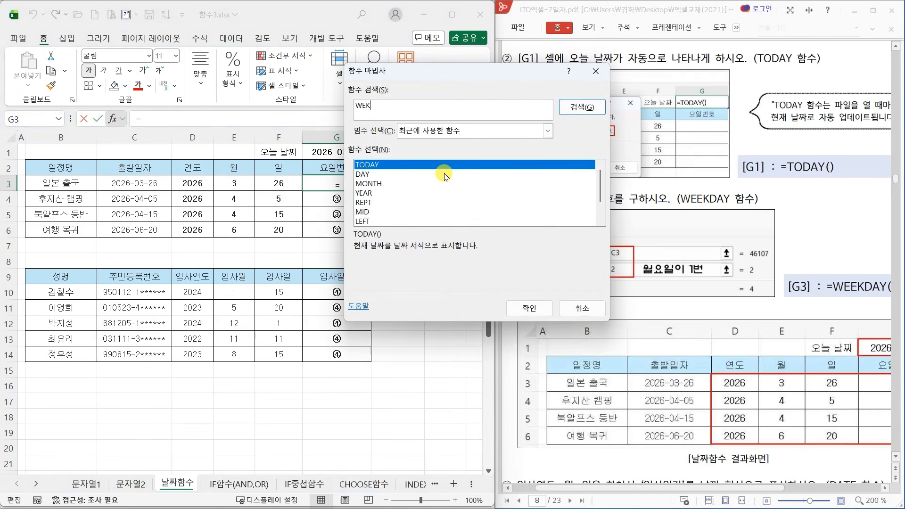
pyautogui.press('Return')
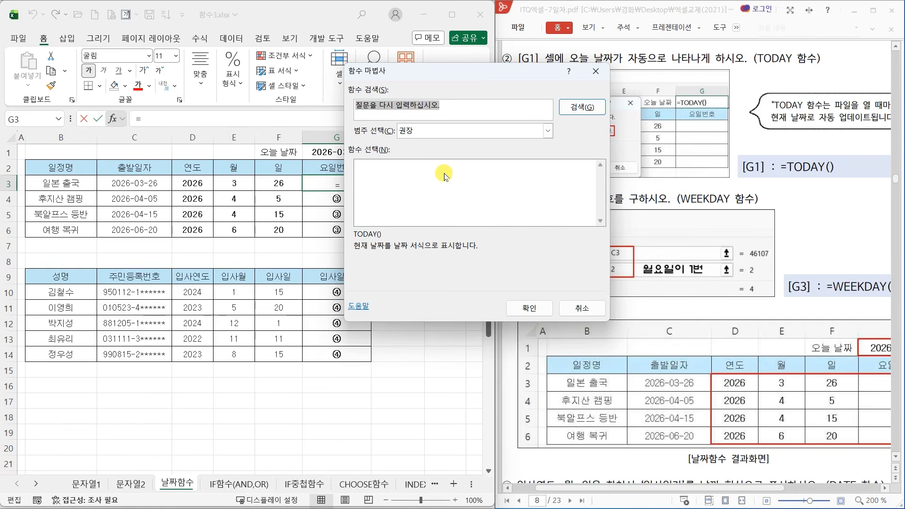
pyautogui.write('WEE')
pyautogui.press('Return')
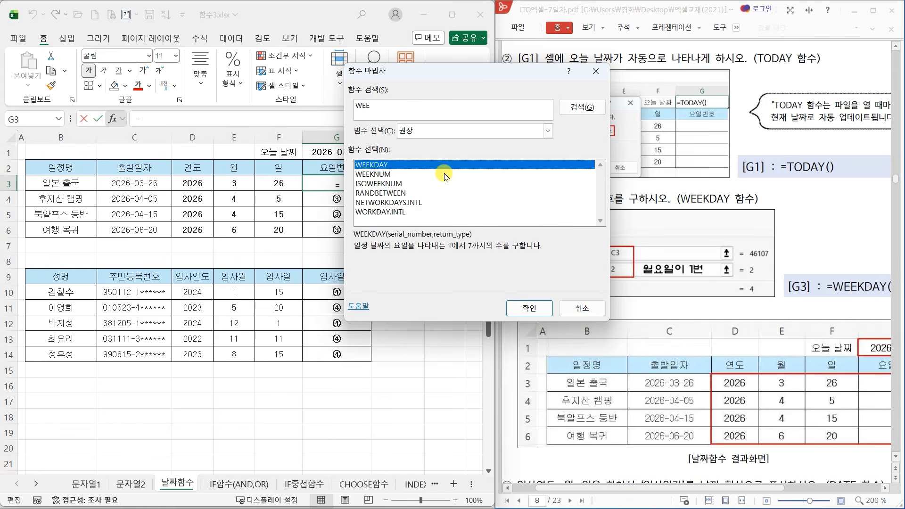
pyautogui.click(529, 308)
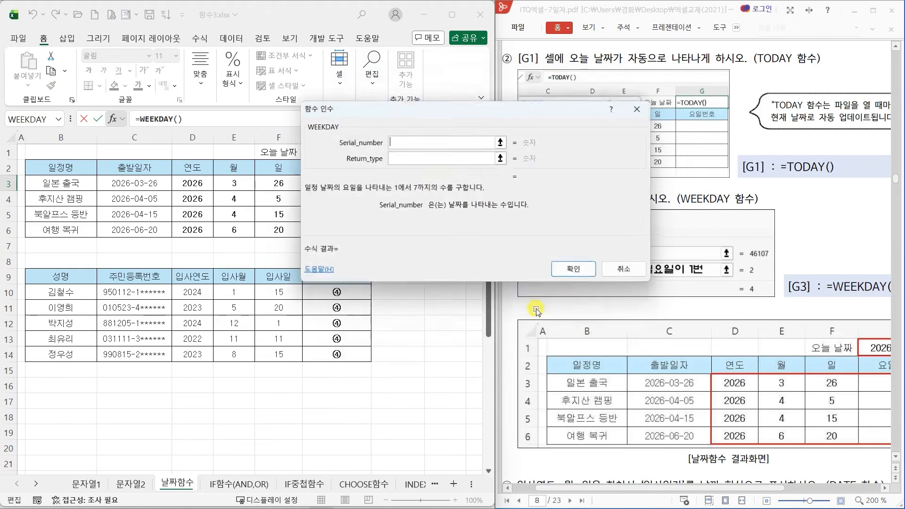
pyautogui.moveTo(503, 79); pyautogui.dragTo(552, 88)
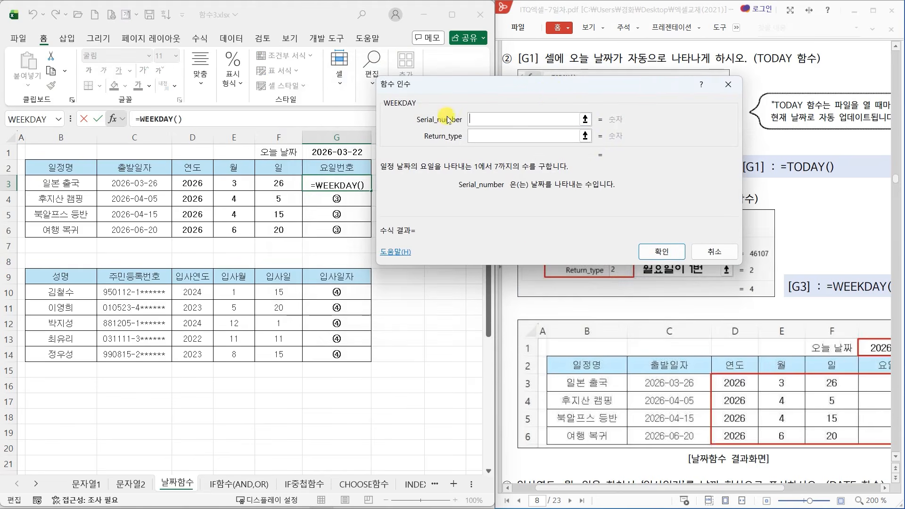
pyautogui.click(140, 182)
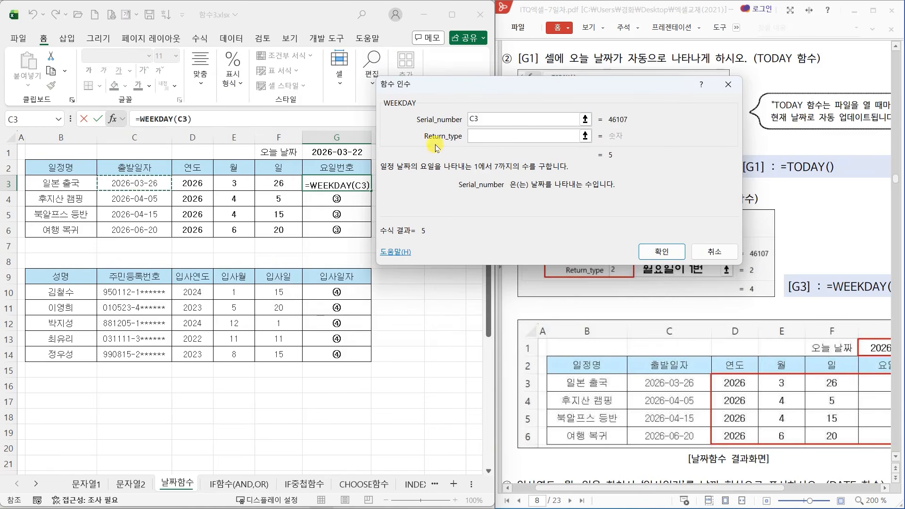
# - Set the WEEKDAY Return_type to 2 so Monday counts as 1, and fill the G3 formula down to G6
pyautogui.click(481, 141)
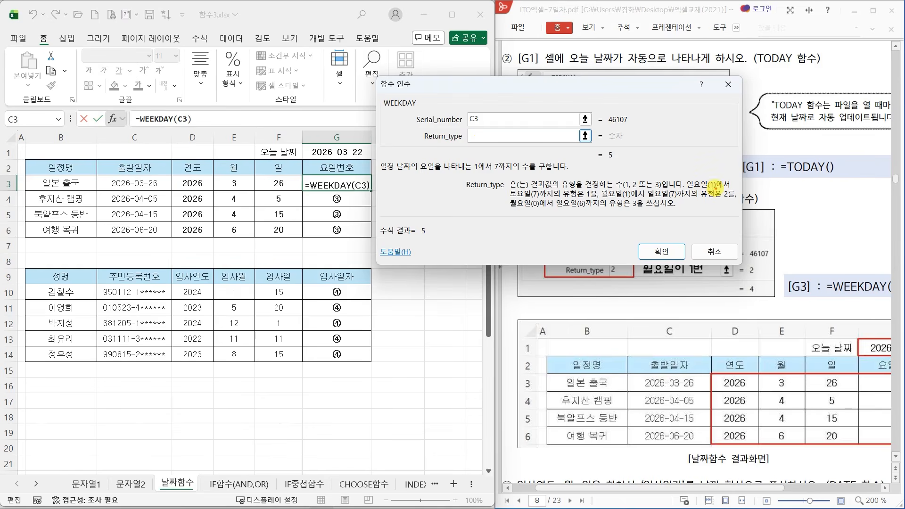
pyautogui.moveTo(691, 188); pyautogui.dragTo(721, 189)
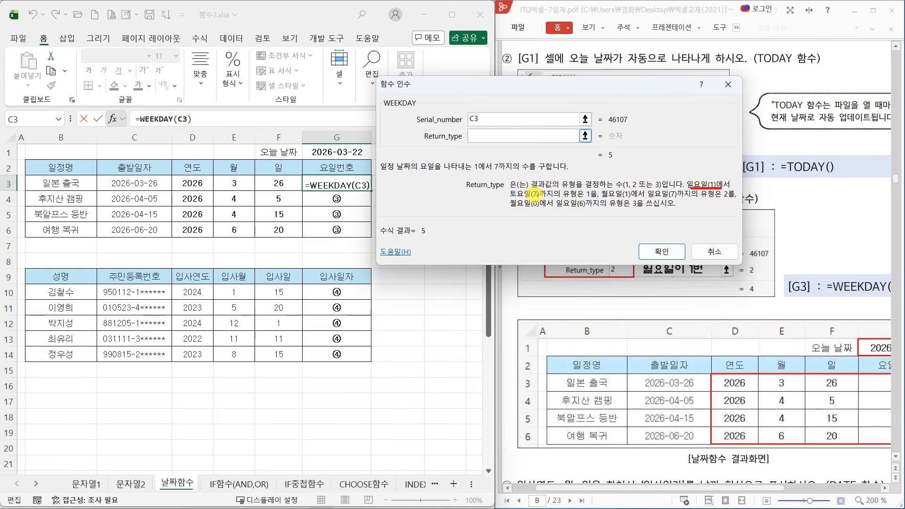
pyautogui.moveTo(511, 197)
pyautogui.mouseDown()
pyautogui.moveTo(598, 188)
pyautogui.moveTo(595, 198)
pyautogui.moveTo(673, 198)
pyautogui.mouseUp()
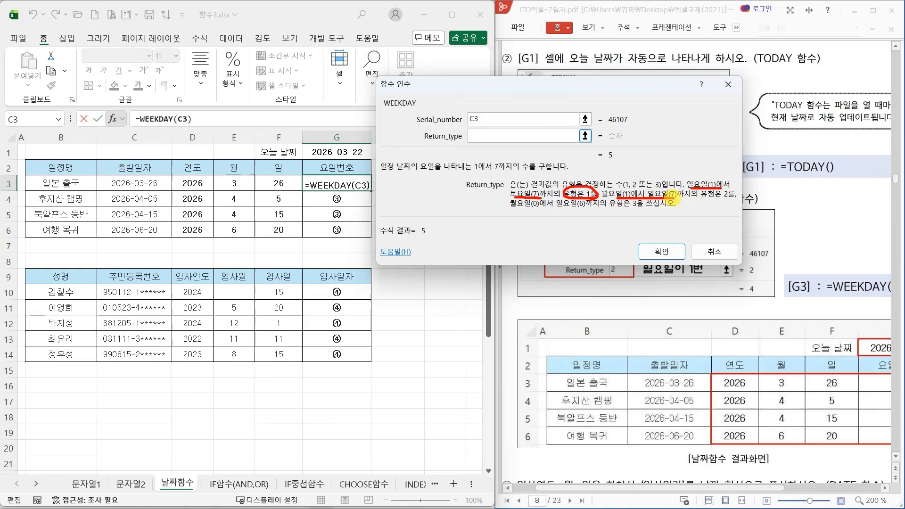
pyautogui.moveTo(731, 199)
pyautogui.mouseDown()
pyautogui.moveTo(703, 186)
pyautogui.moveTo(724, 200)
pyautogui.mouseUp()
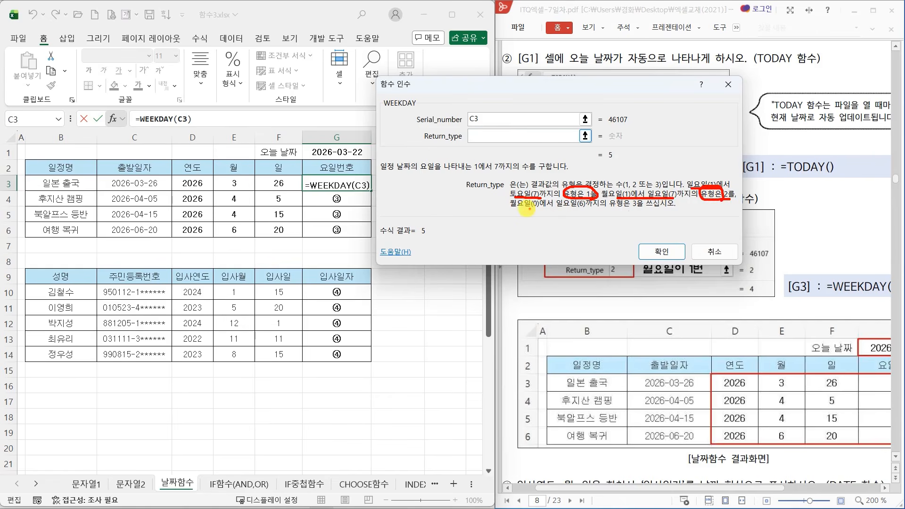
pyautogui.moveTo(644, 213); pyautogui.dragTo(640, 208)
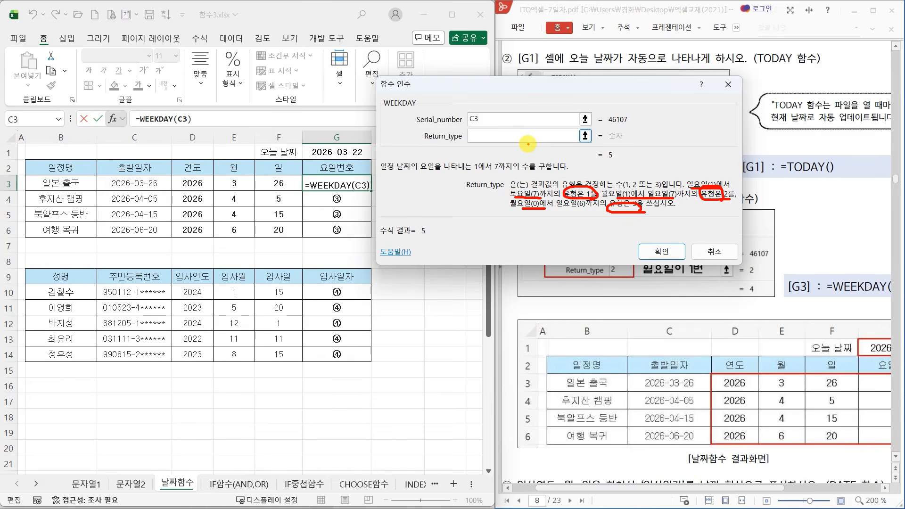
pyautogui.press('Escape')
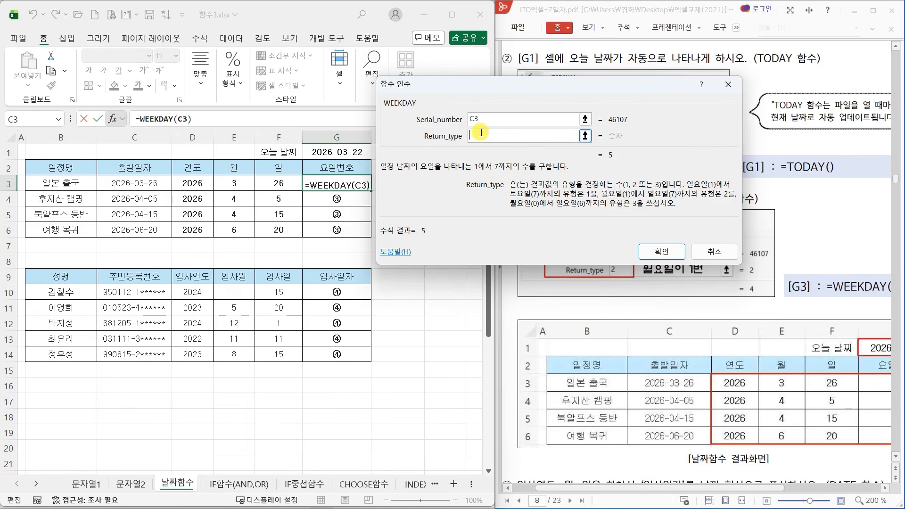
pyautogui.write('2')
pyautogui.click(659, 251)
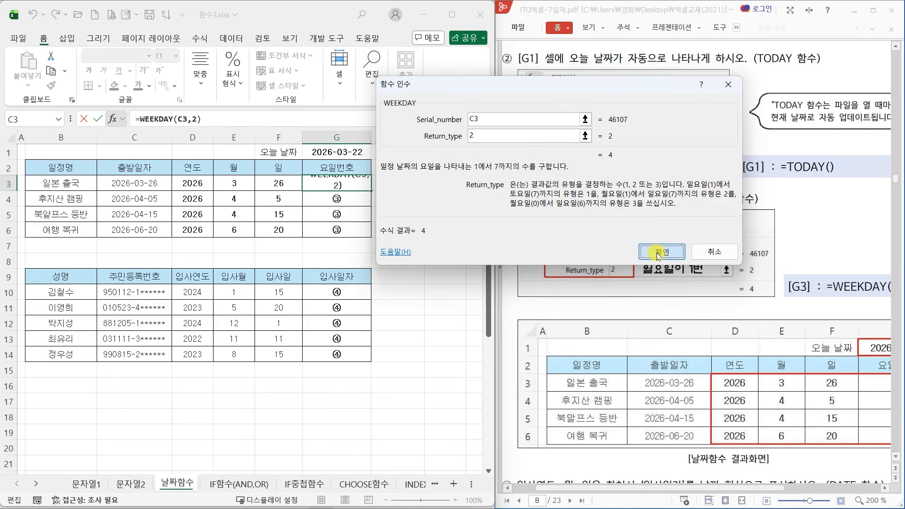
pyautogui.moveTo(374, 192); pyautogui.dragTo(370, 236)
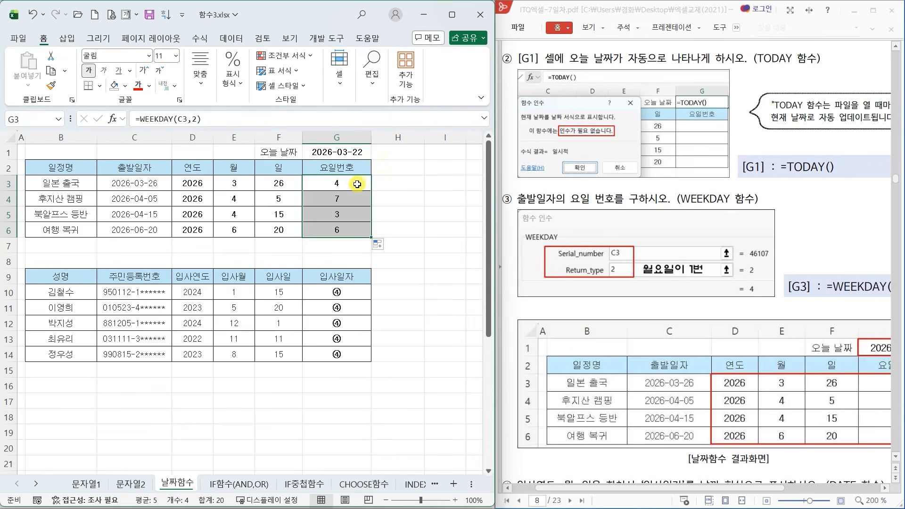
# - Enter a comparison WEEKDAY formula in H3 for departure date C3 with Return_type 1 and fill it down to H6
pyautogui.click(394, 186)
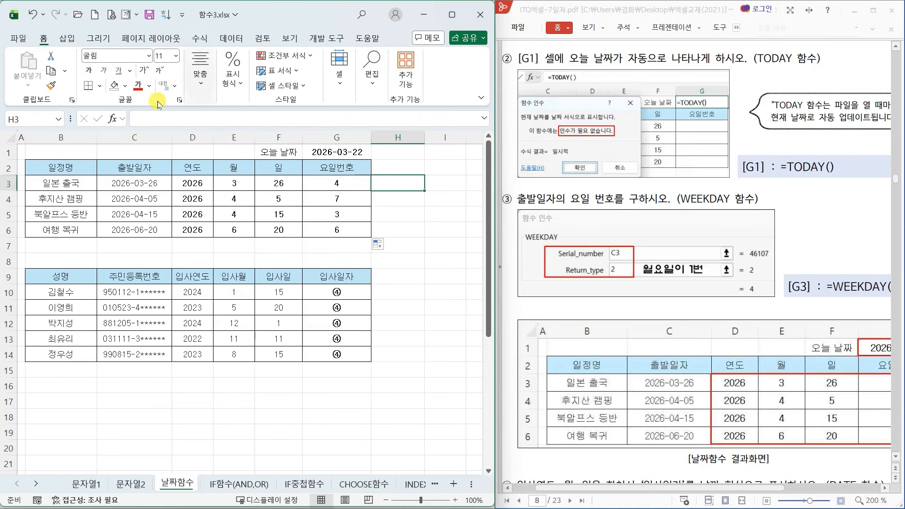
pyautogui.click(112, 119)
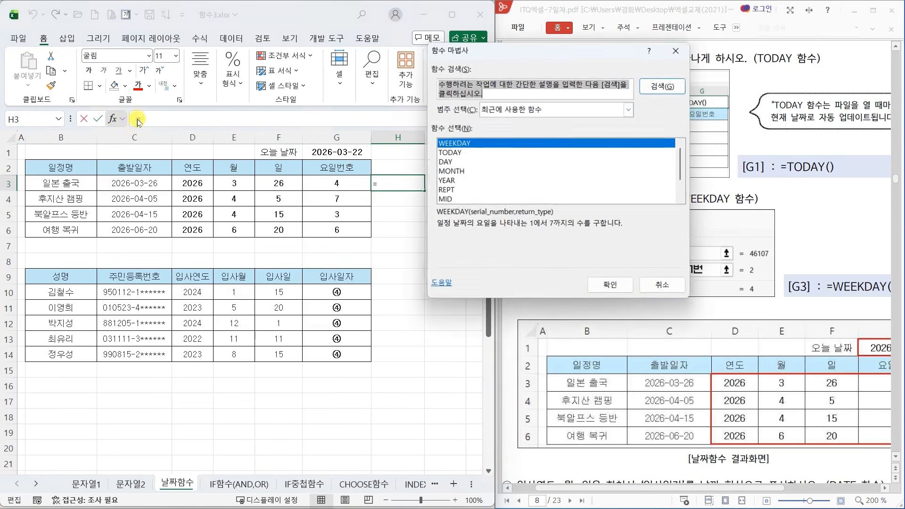
pyautogui.click(612, 286)
pyautogui.click(158, 184)
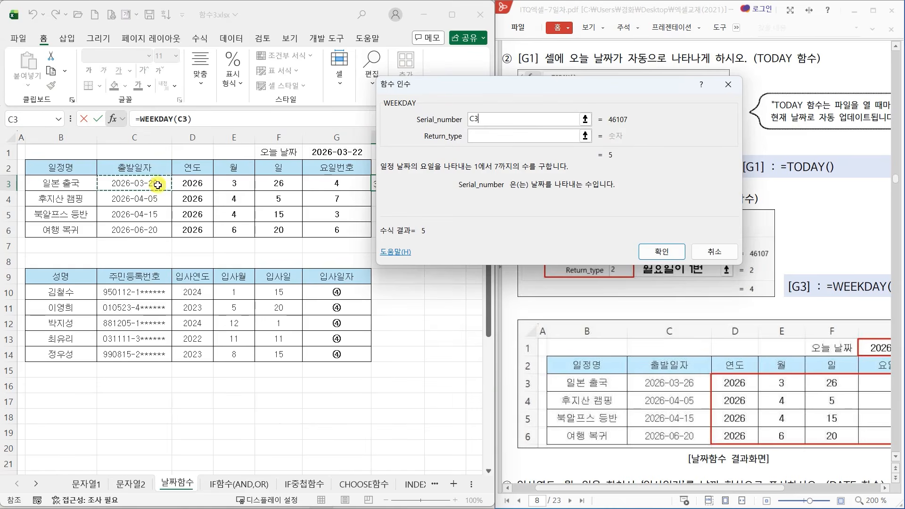
pyautogui.click(481, 136)
pyautogui.write('1')
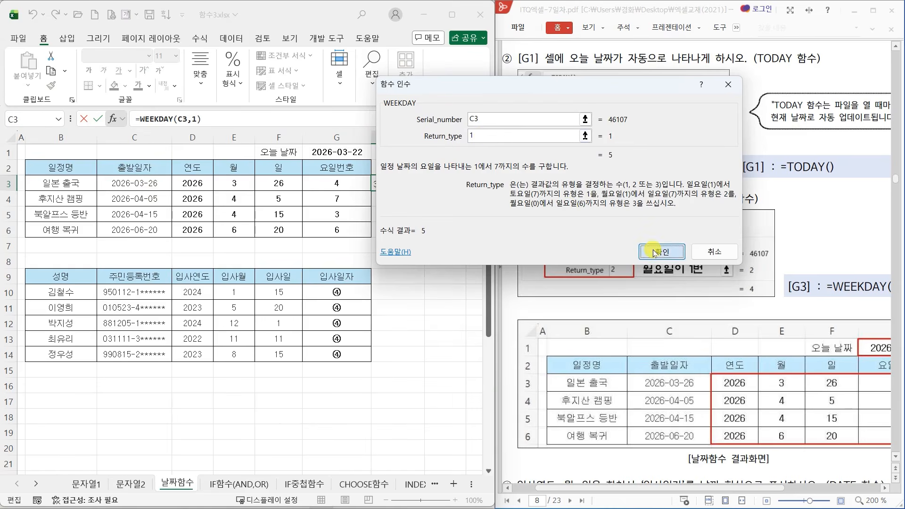
pyautogui.click(662, 252)
pyautogui.moveTo(428, 192); pyautogui.dragTo(420, 235)
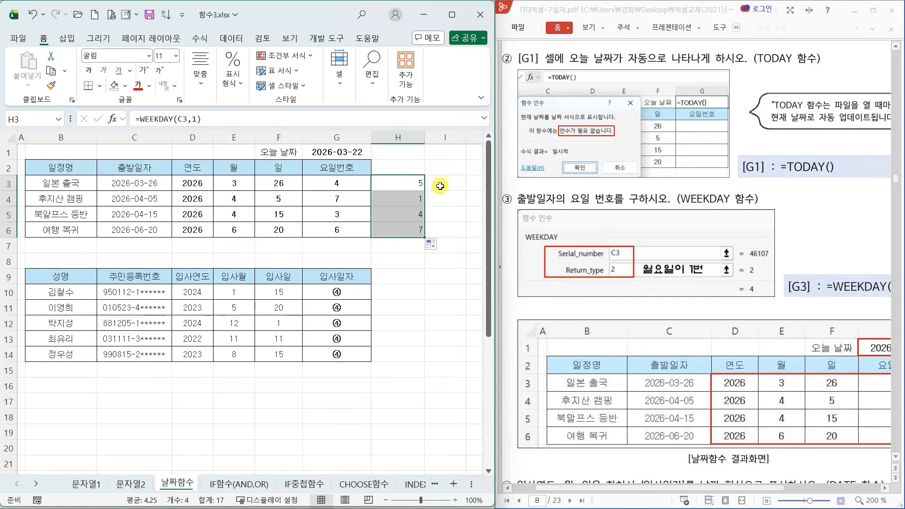
# - Compare the WEEKDAY results with the textbook's option 1 and option 2 weekday mappings, and clear the comparison formulas from H3:H6
pyautogui.scroll(1, 600, 265)
pyautogui.scroll(8, 600, 264)
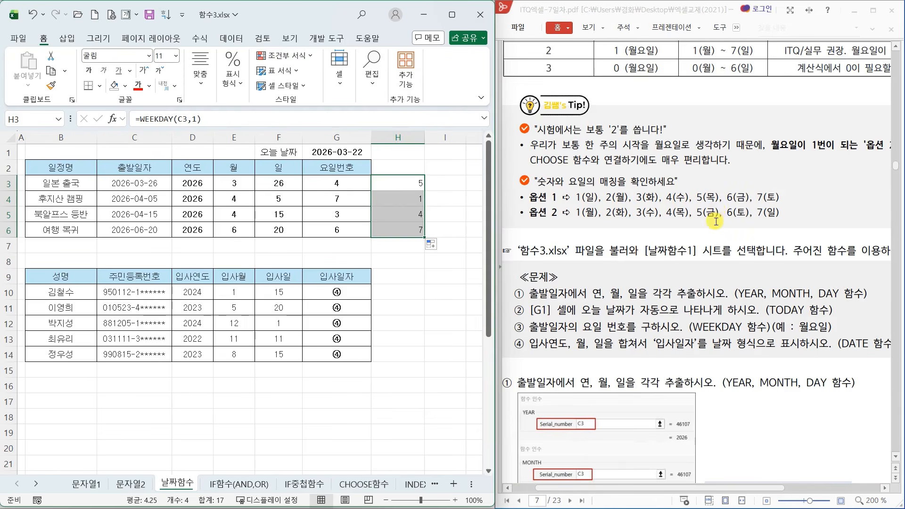
pyautogui.moveTo(712, 200); pyautogui.dragTo(713, 185)
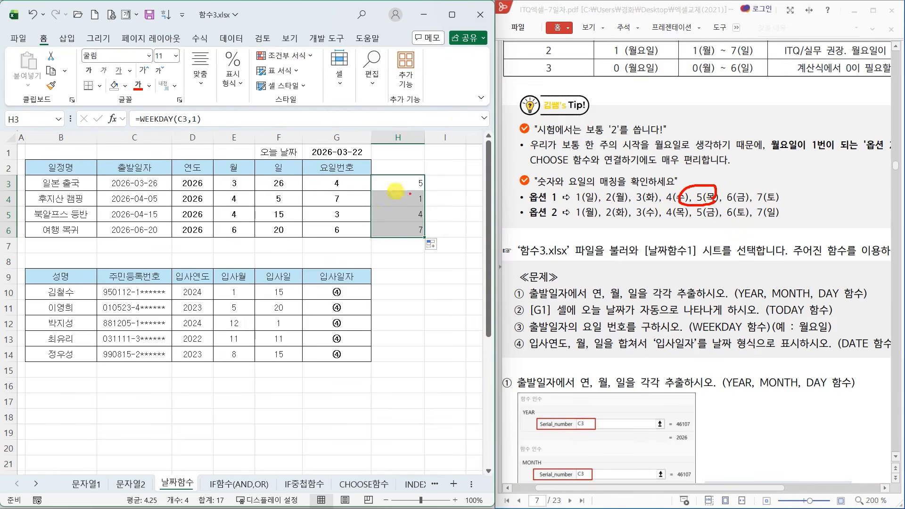
pyautogui.moveTo(343, 187); pyautogui.dragTo(325, 188)
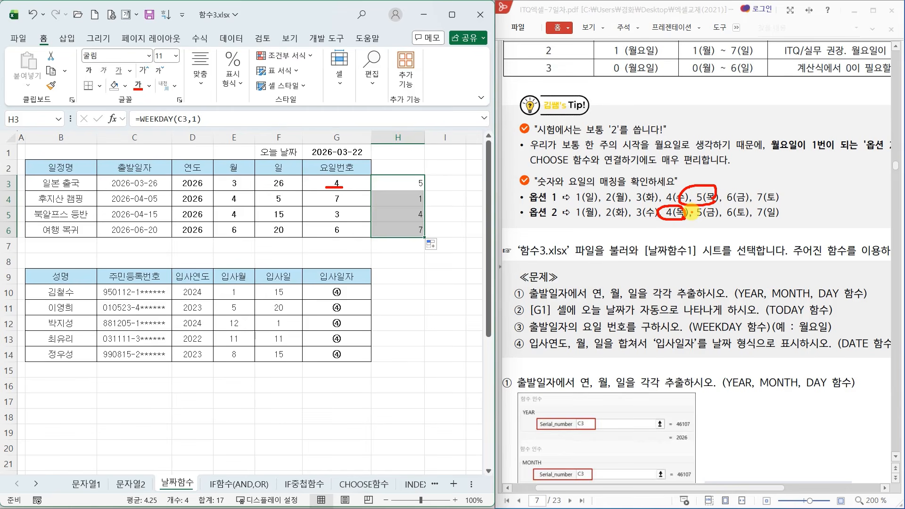
pyautogui.moveTo(399, 183); pyautogui.dragTo(396, 229)
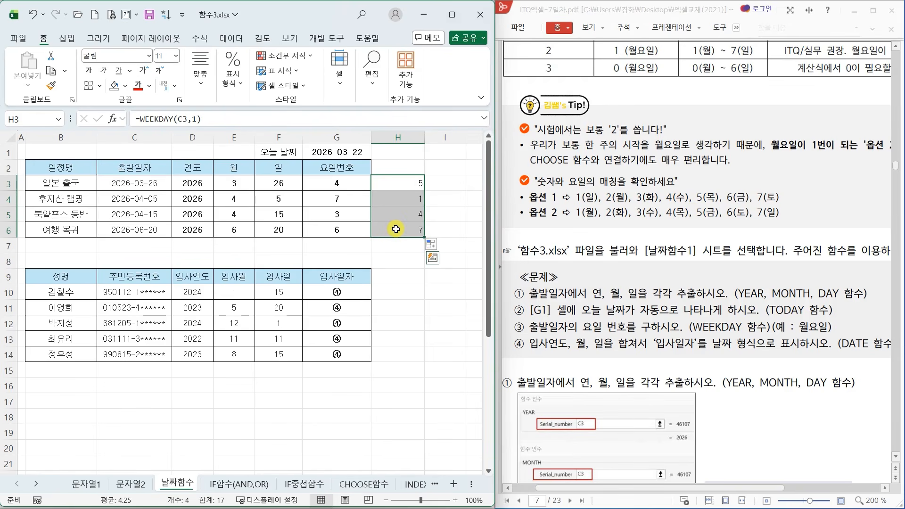
pyautogui.press('Delete')
# - Find textbook problem ④ on combining the hire year, month and day, and start a DATE function in cell G10
pyautogui.scroll(-9, 720, 314)
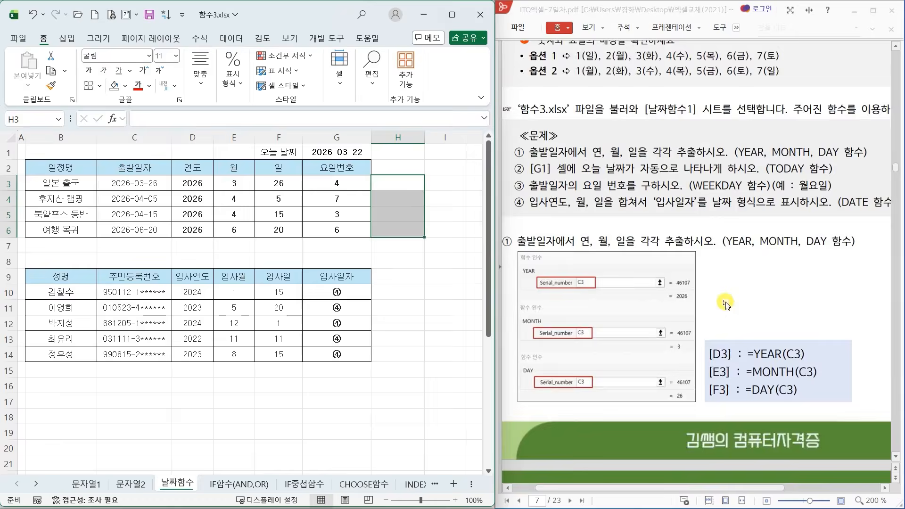
pyautogui.scroll(-6, 720, 314)
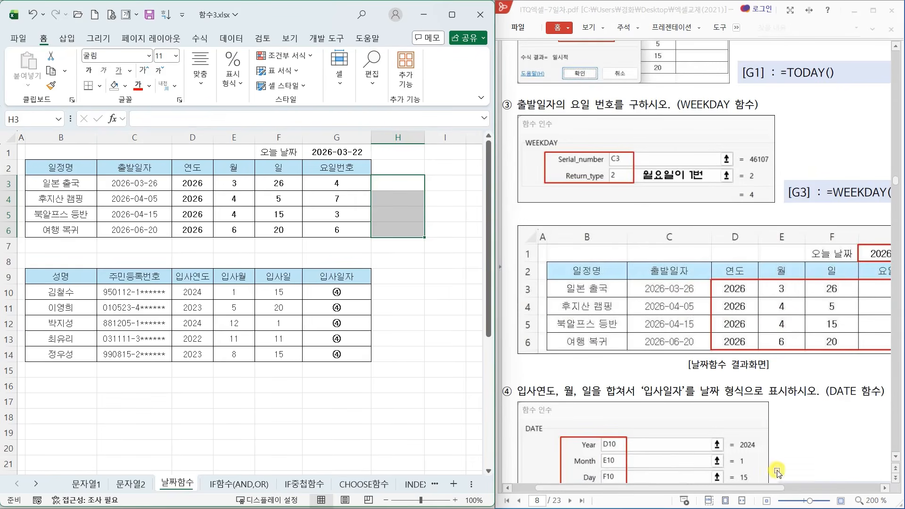
pyautogui.moveTo(769, 487)
pyautogui.mouseDown()
pyautogui.moveTo(825, 485)
pyautogui.moveTo(752, 487)
pyautogui.mouseUp()
pyautogui.scroll(-4, 688, 393)
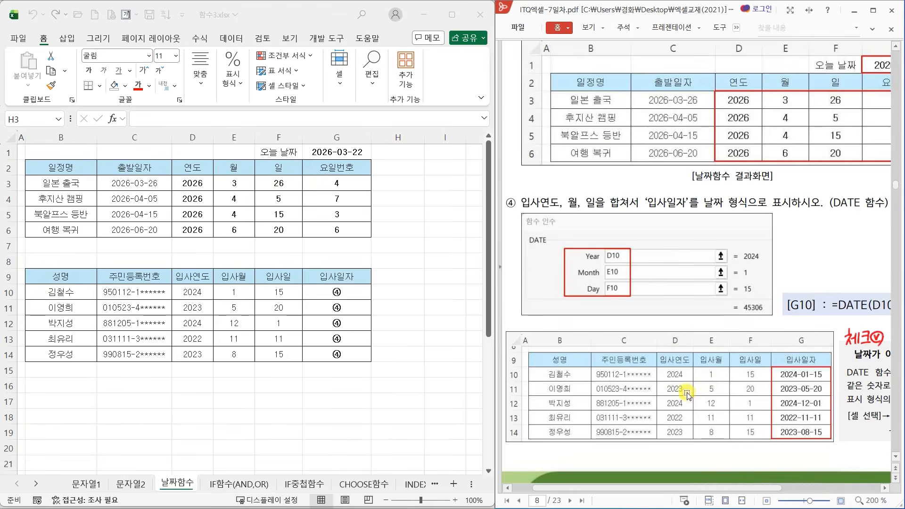
pyautogui.scroll(1, 684, 339)
pyautogui.click(333, 290)
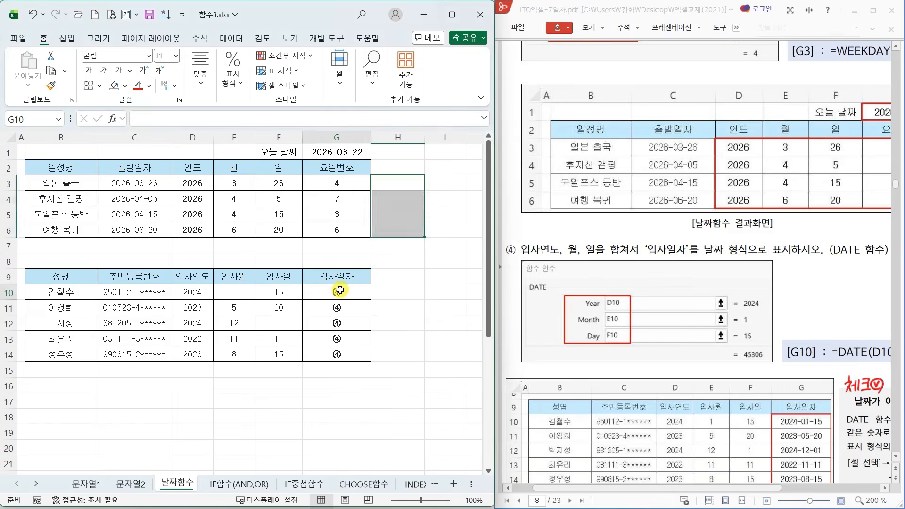
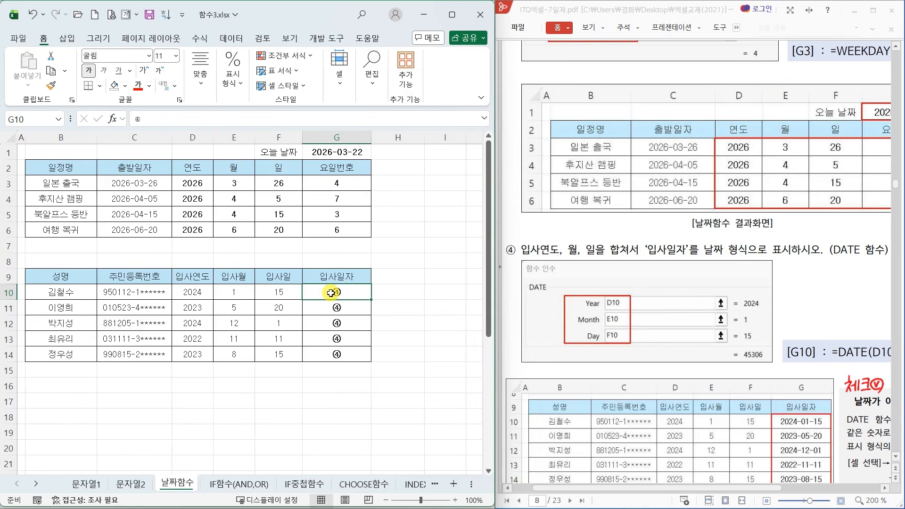
pyautogui.click(113, 119)
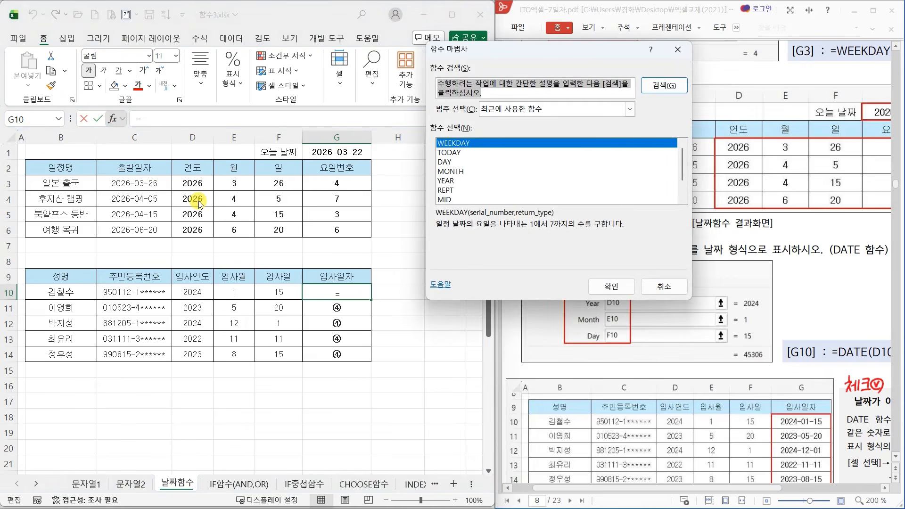
pyautogui.write('DATE')
pyautogui.press('Return')
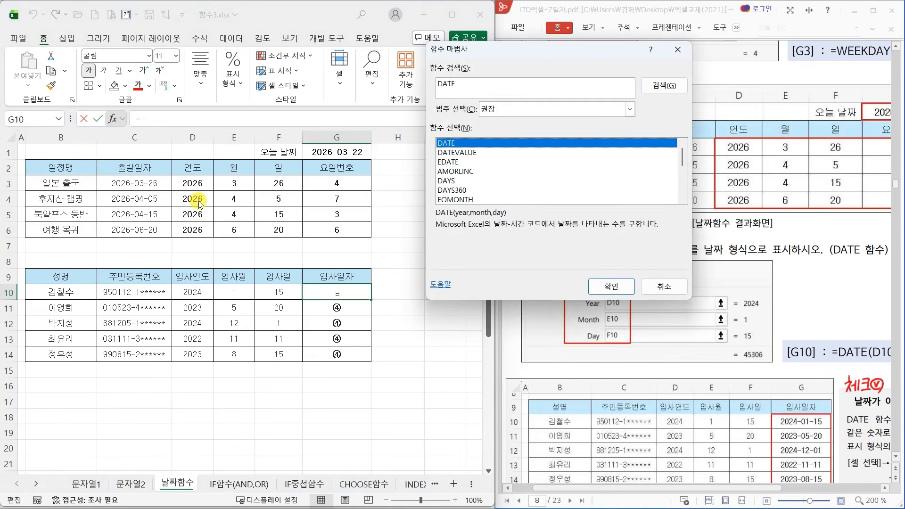
pyautogui.click(605, 285)
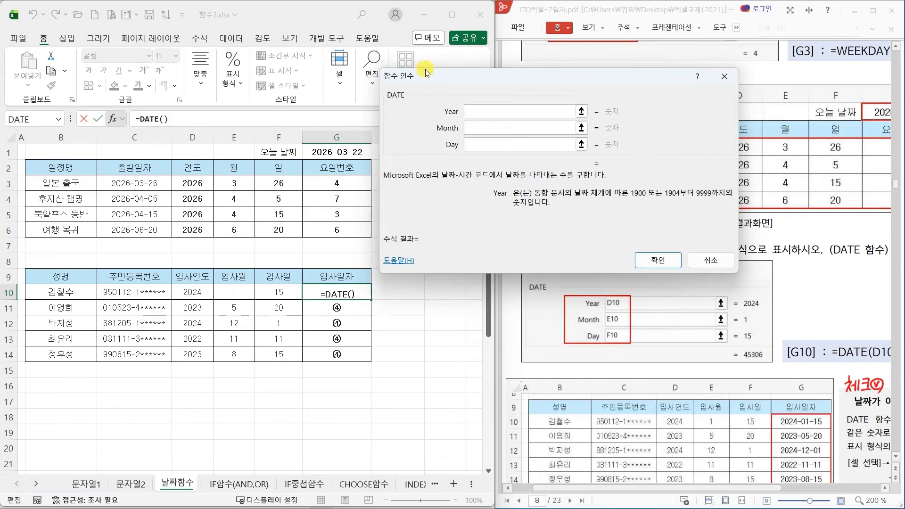
# - Set the DATE arguments to Year D10, Month E10 and Day F10, and fill the G10 formula down to G14
pyautogui.moveTo(425, 76); pyautogui.dragTo(464, 203)
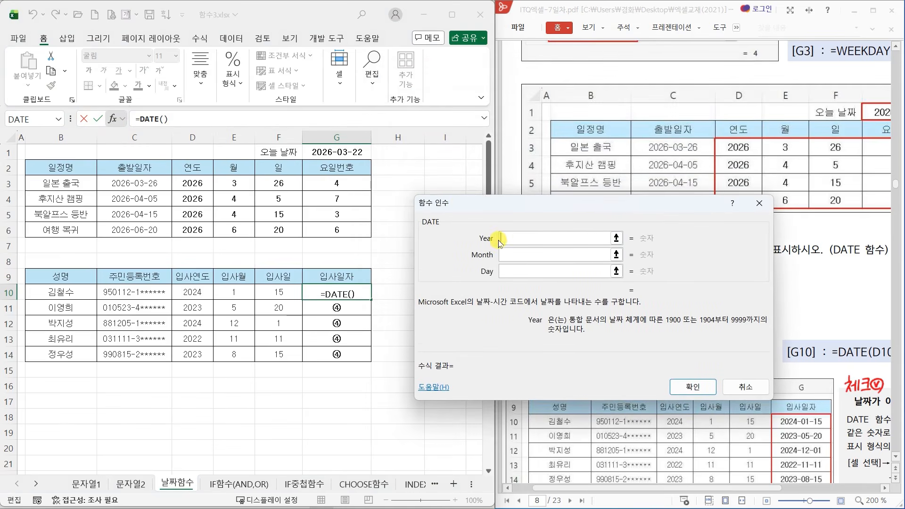
pyautogui.click(194, 290)
pyautogui.click(538, 252)
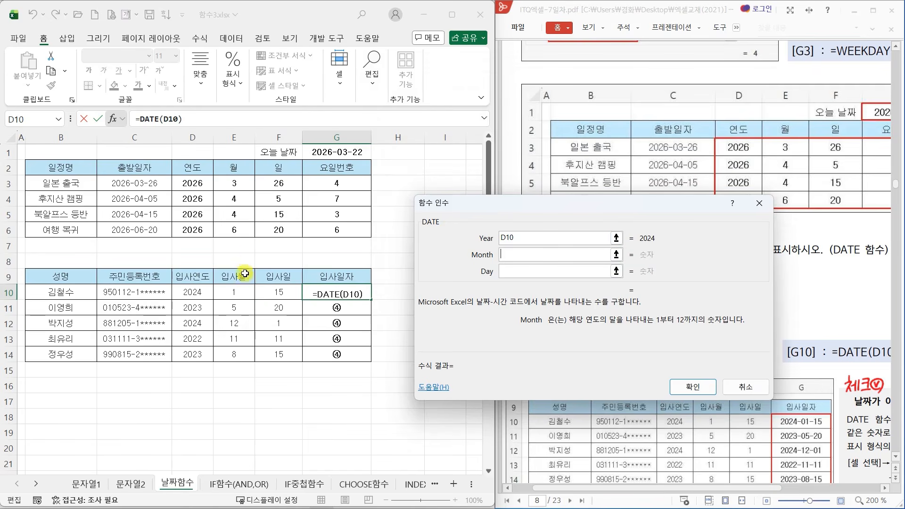
pyautogui.click(236, 291)
pyautogui.click(513, 271)
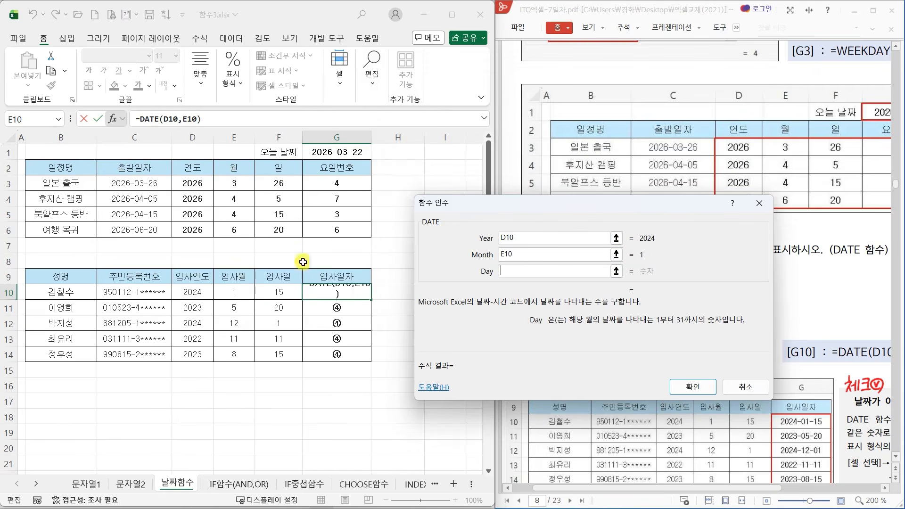
pyautogui.click(279, 292)
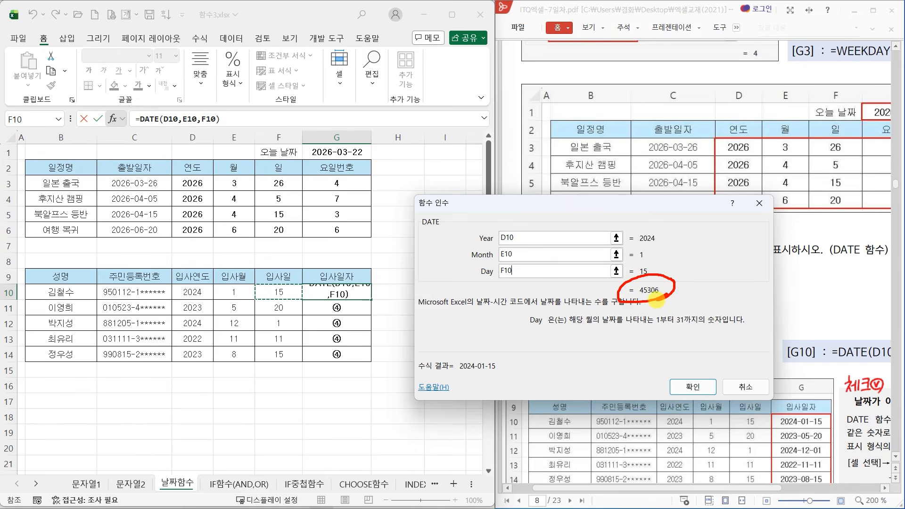
pyautogui.moveTo(423, 377)
pyautogui.mouseDown()
pyautogui.moveTo(514, 376)
pyautogui.moveTo(442, 354)
pyautogui.mouseUp()
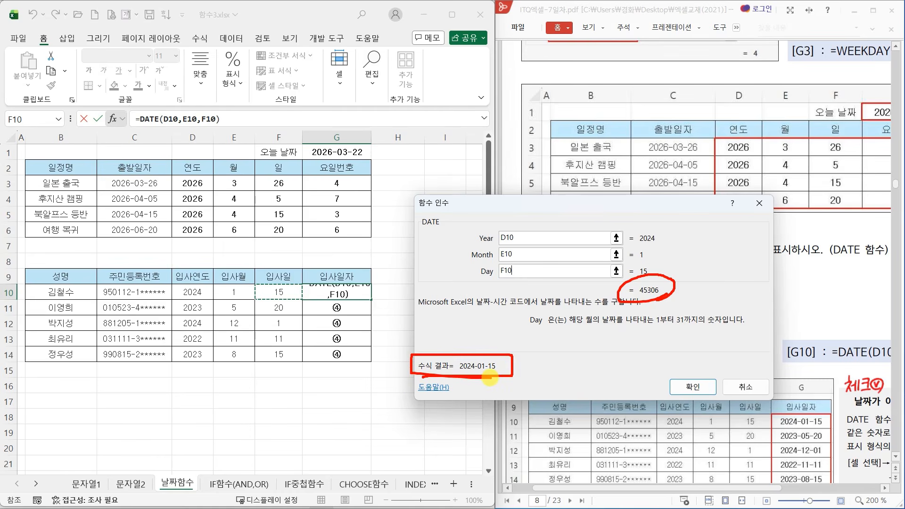
pyautogui.click(693, 386)
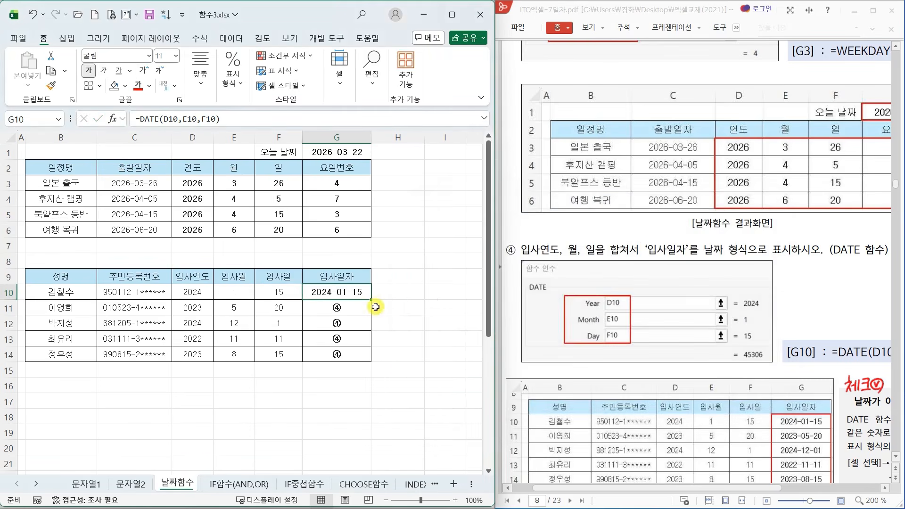
pyautogui.moveTo(372, 300); pyautogui.dragTo(372, 359)
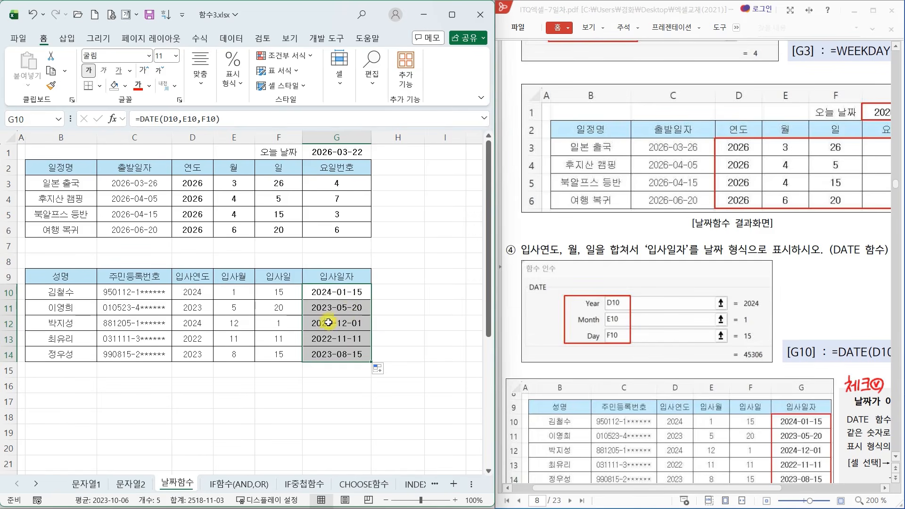
# - Change the number format of the hire dates in G10:G14 to 숫자 to demonstrate their serial numbers
pyautogui.click(228, 83)
pyautogui.click(301, 117)
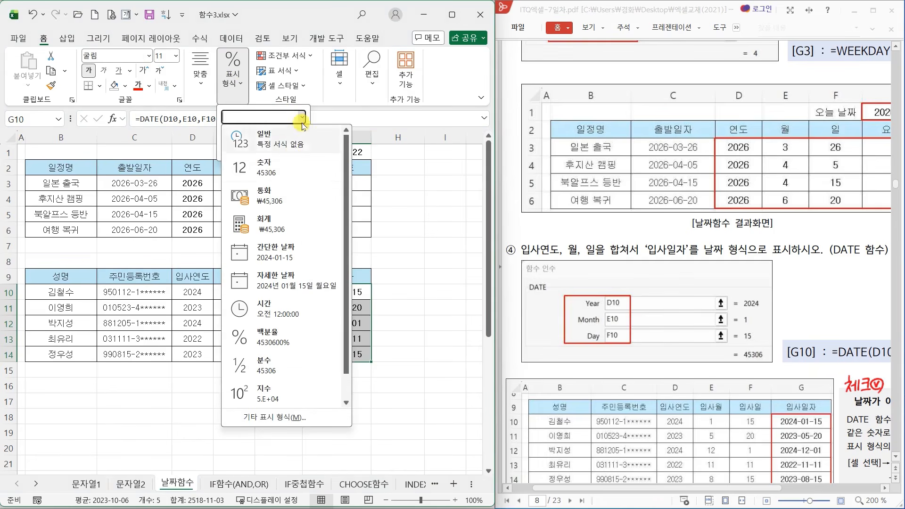
pyautogui.click(291, 165)
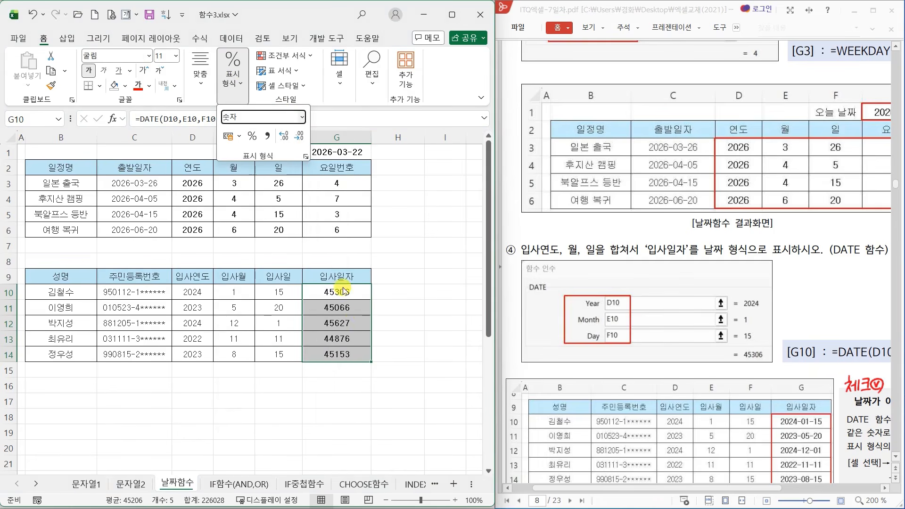
# - Examine the textbook's check note on DATE results that appear as odd numbers, comparing it with the 입사일자 column
pyautogui.moveTo(762, 489); pyautogui.dragTo(847, 493)
pyautogui.scroll(-1, 862, 433)
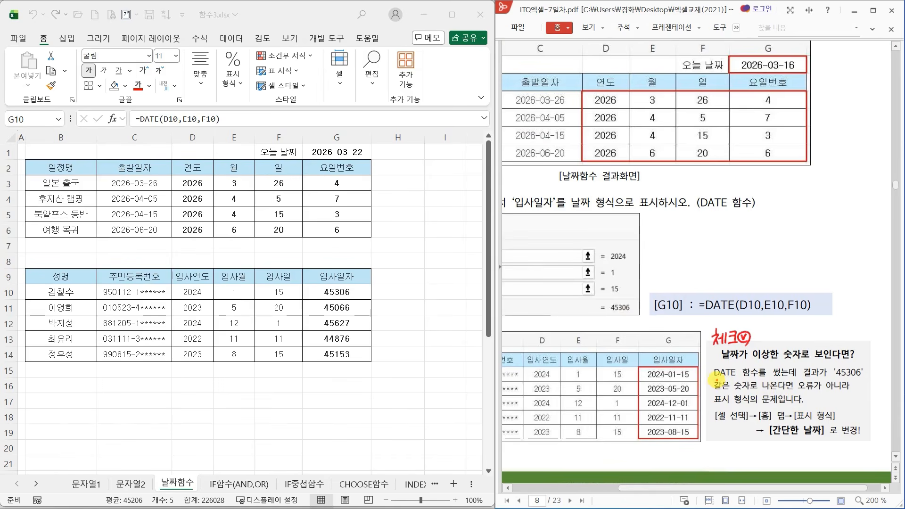
pyautogui.moveTo(717, 378); pyautogui.dragTo(797, 377)
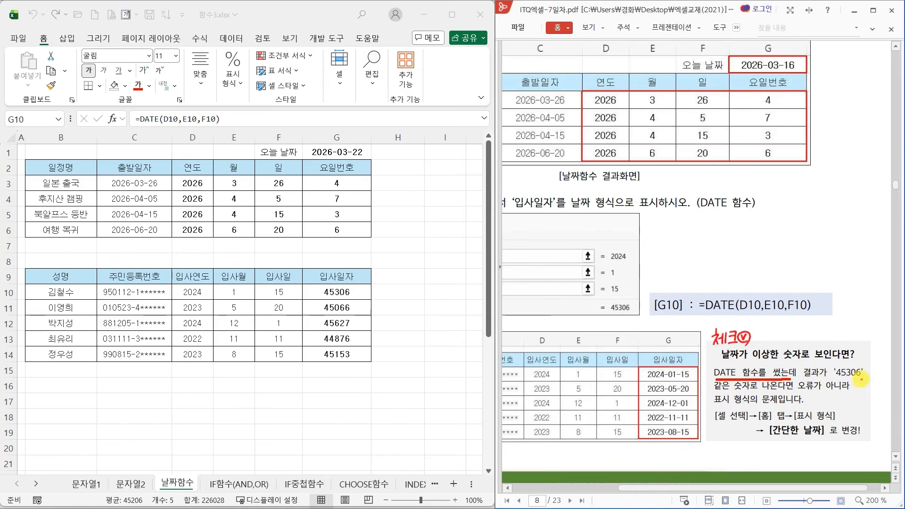
pyautogui.moveTo(862, 379); pyautogui.dragTo(834, 378)
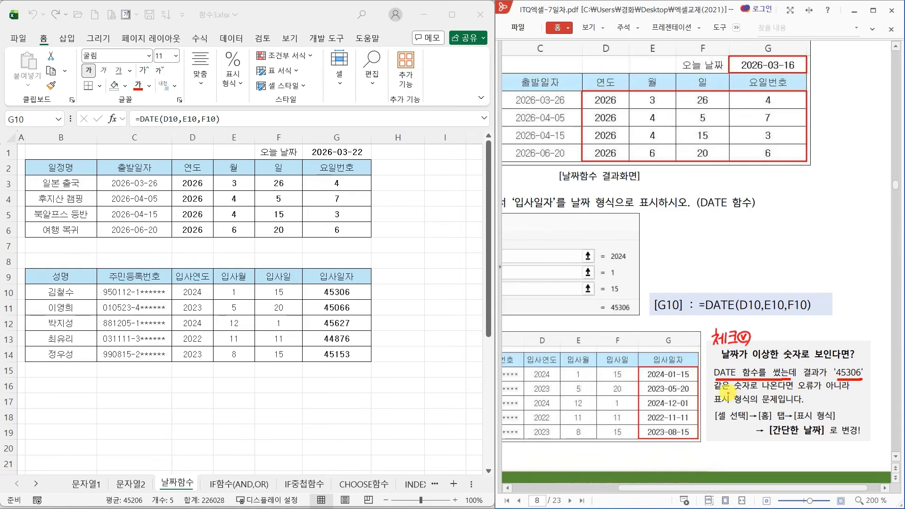
pyautogui.moveTo(725, 390)
pyautogui.mouseDown()
pyautogui.moveTo(783, 389)
pyautogui.moveTo(737, 409)
pyautogui.moveTo(781, 387)
pyautogui.mouseUp()
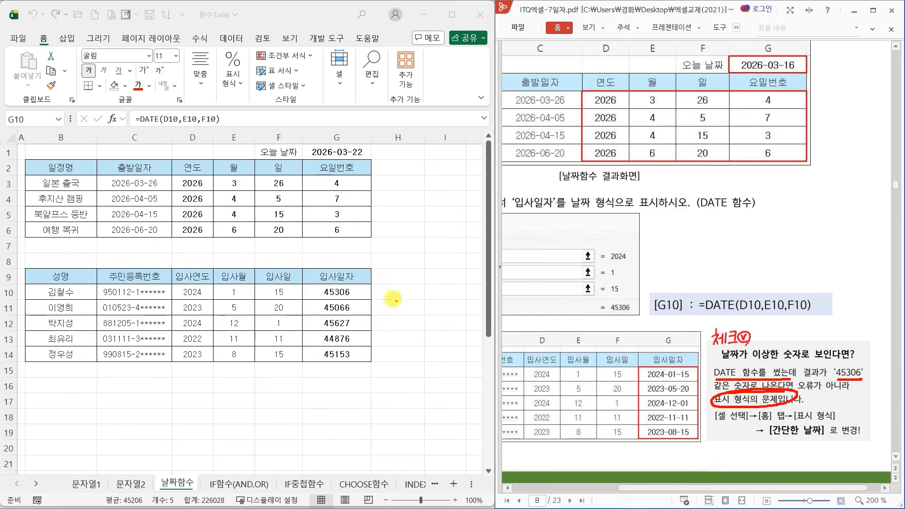
pyautogui.moveTo(380, 289)
pyautogui.mouseDown()
pyautogui.moveTo(342, 281)
pyautogui.moveTo(325, 373)
pyautogui.moveTo(377, 303)
pyautogui.mouseUp()
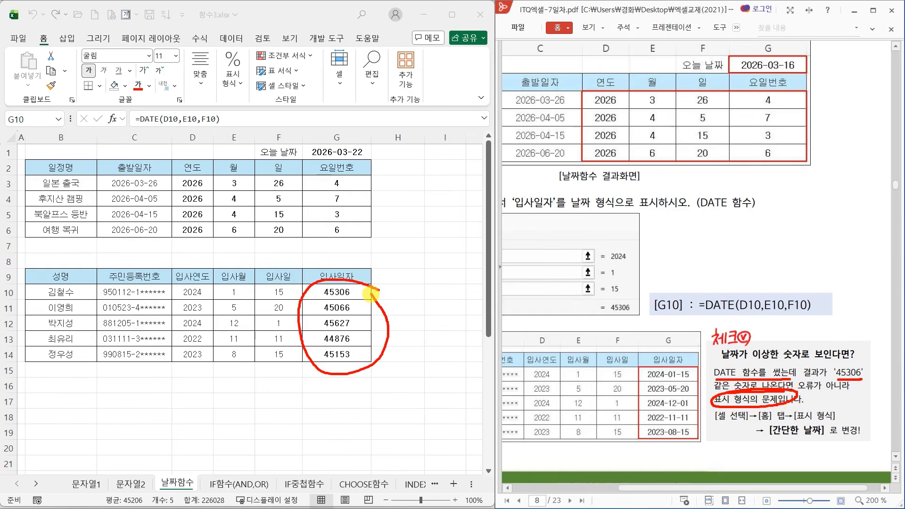
pyautogui.press('Escape')
# - Set the number format of the hire dates in G10:G14 to 간단한 날짜
pyautogui.click(350, 293)
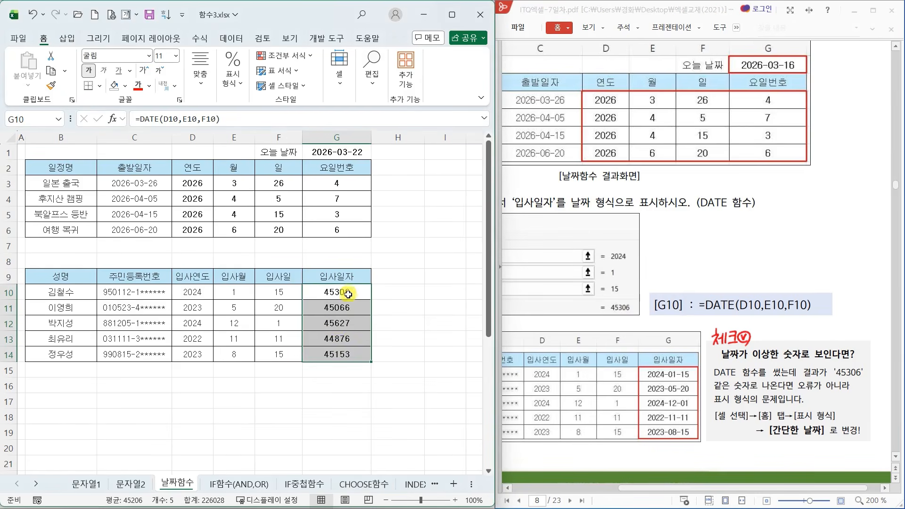
pyautogui.click(233, 78)
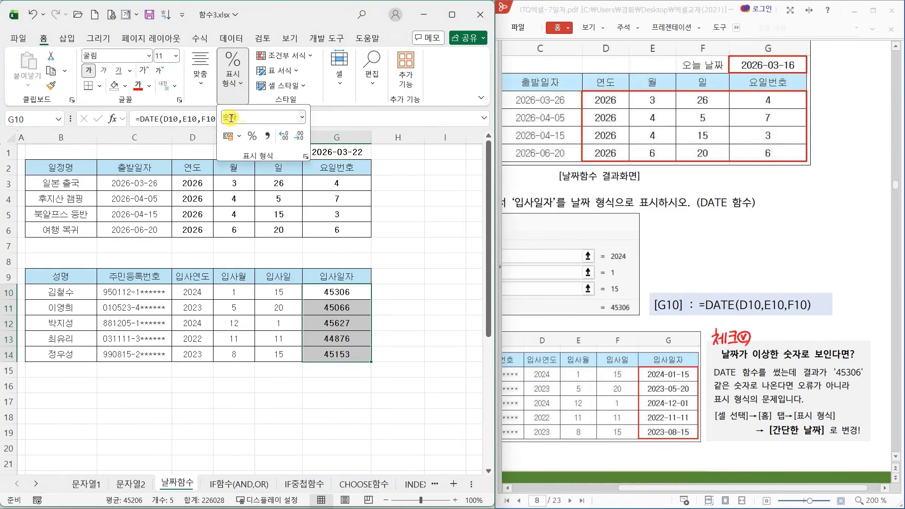
pyautogui.click(301, 118)
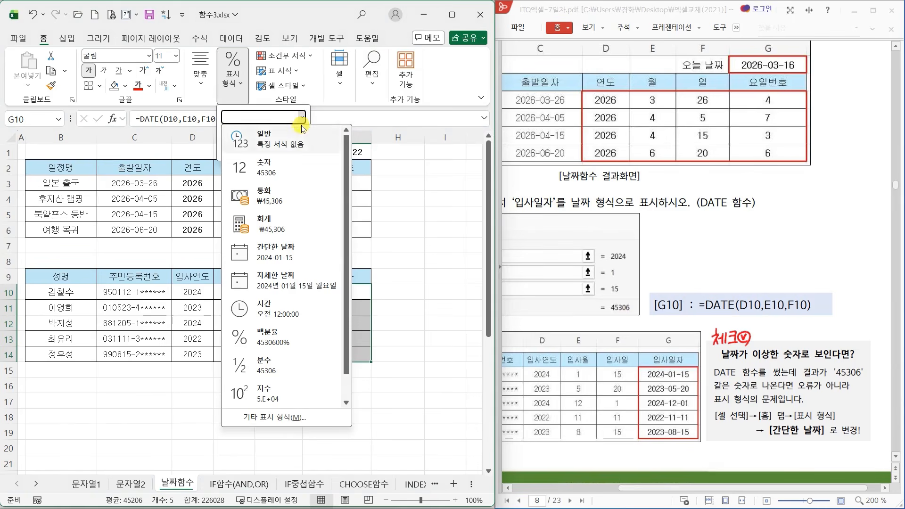
pyautogui.click(267, 258)
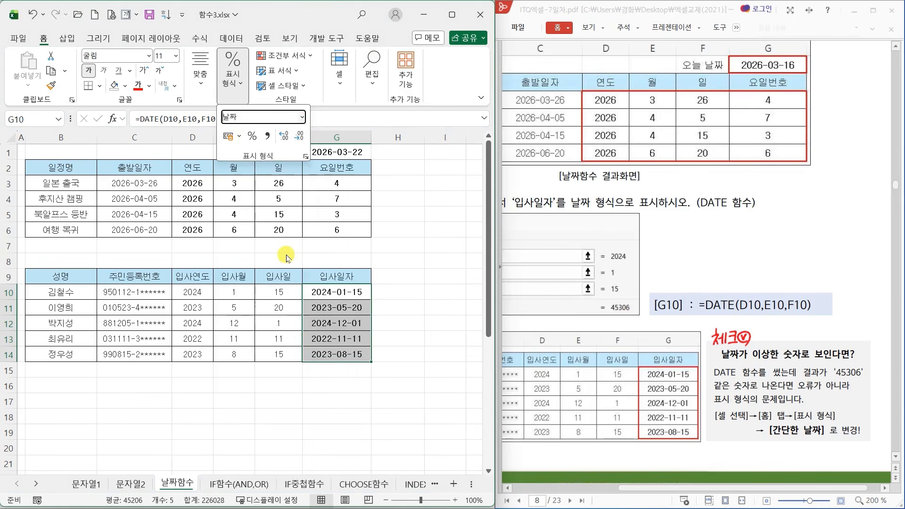
pyautogui.click(327, 293)
pyautogui.click(328, 294)
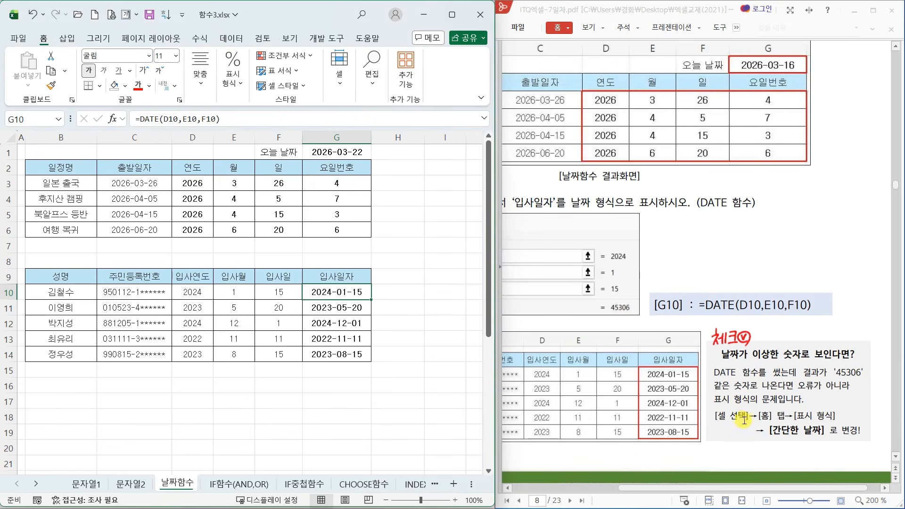
# - Advance the textbook to the IF, AND, OR logical functions section on page 9 and open the IF함수(AND,OR) sheet
pyautogui.scroll(-5, 608, 346)
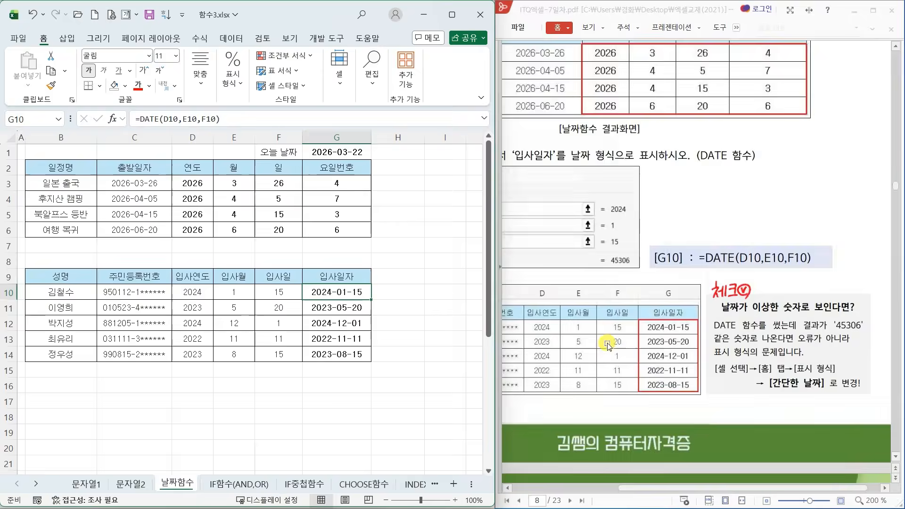
pyautogui.scroll(-4, 610, 346)
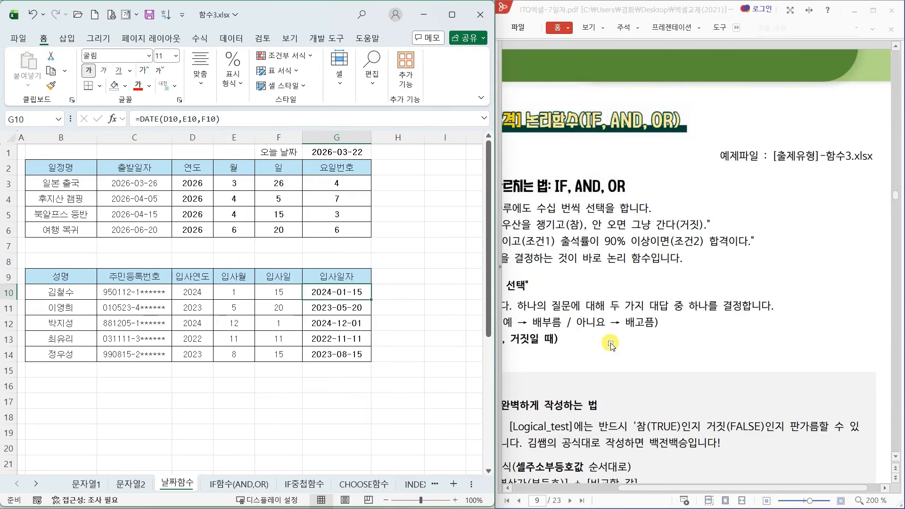
pyautogui.moveTo(696, 489); pyautogui.dragTo(605, 490)
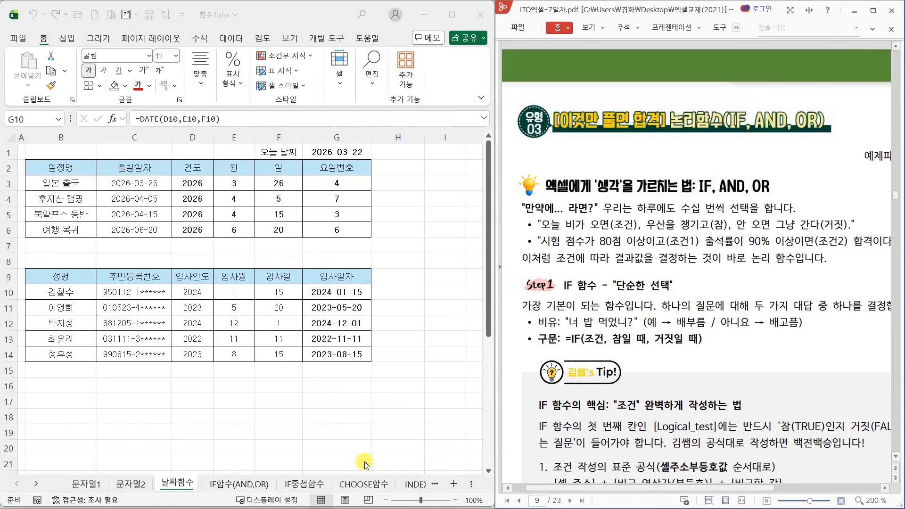
pyautogui.click(248, 483)
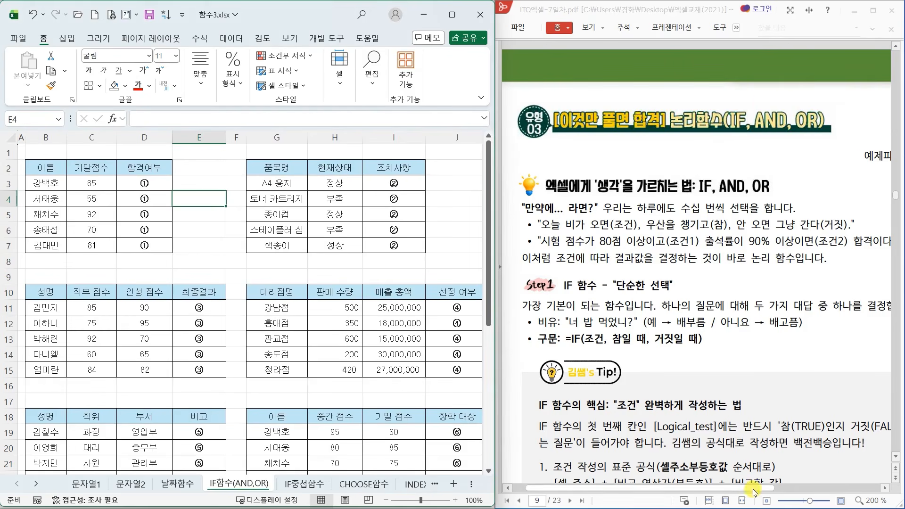
# - Examine the textbook's introductory examples of conditional choices, the rain condition and the combined exam-score and attendance conditions
pyautogui.moveTo(756, 491); pyautogui.dragTo(764, 490)
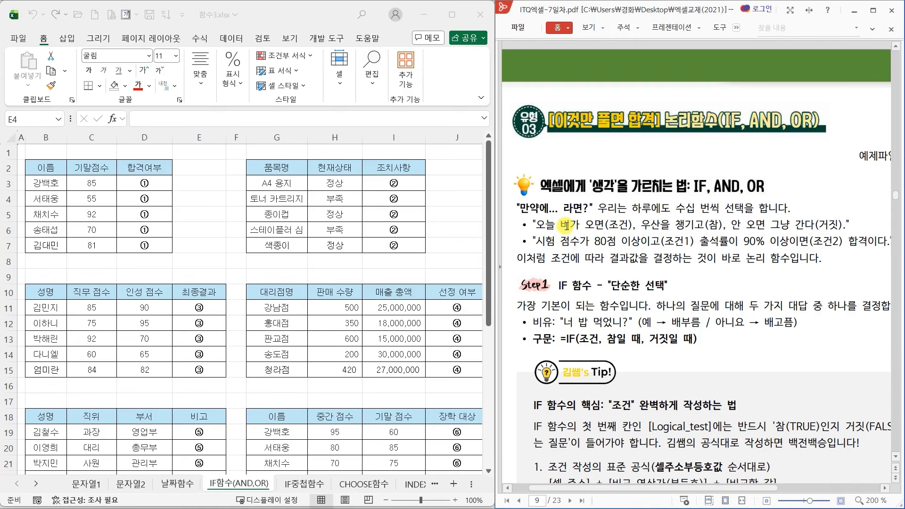
pyautogui.moveTo(535, 225); pyautogui.dragTo(605, 232)
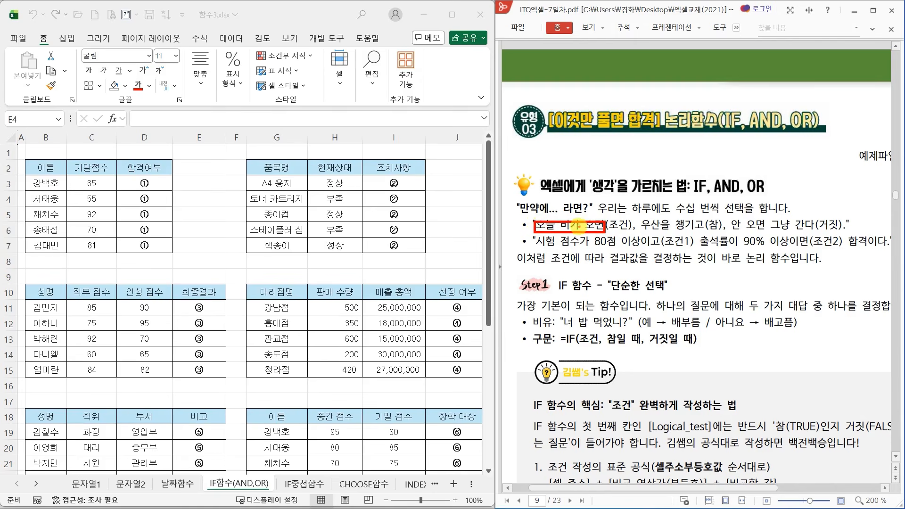
pyautogui.moveTo(675, 211); pyautogui.dragTo(691, 201)
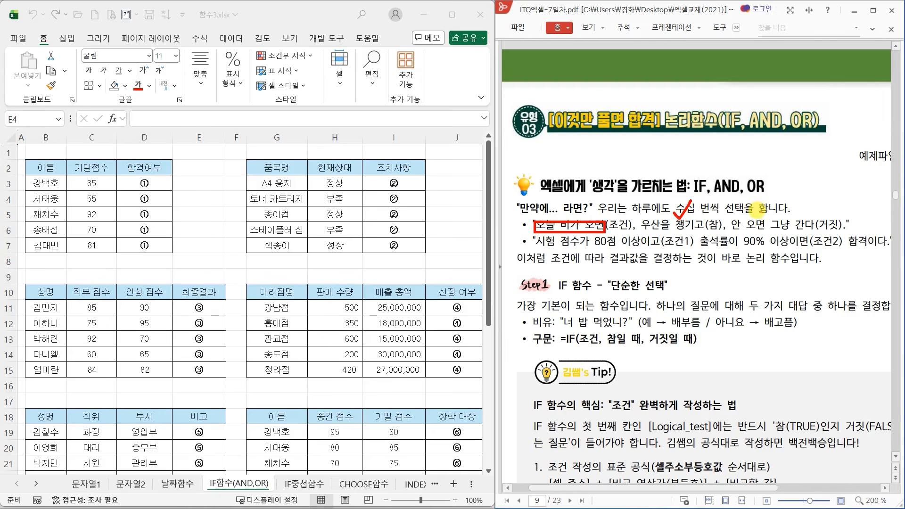
pyautogui.moveTo(753, 208)
pyautogui.mouseDown()
pyautogui.moveTo(762, 218)
pyautogui.moveTo(787, 200)
pyautogui.mouseUp()
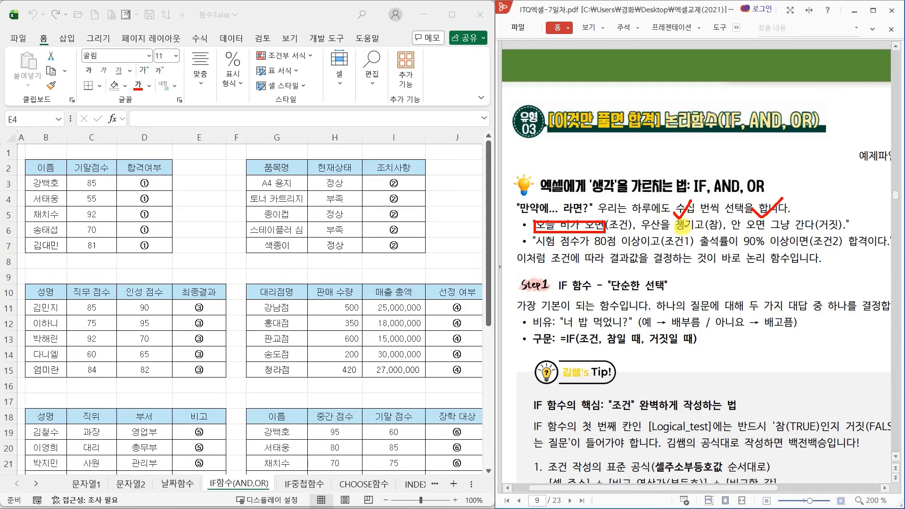
pyautogui.moveTo(535, 233)
pyautogui.mouseDown()
pyautogui.moveTo(566, 249)
pyautogui.moveTo(810, 249)
pyautogui.mouseUp()
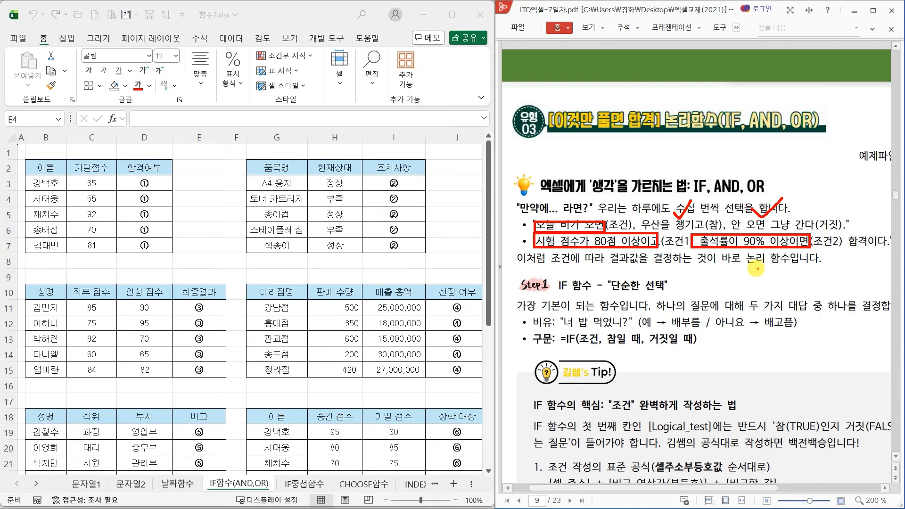
pyautogui.moveTo(747, 268); pyautogui.dragTo(773, 269)
pyautogui.press('Escape')
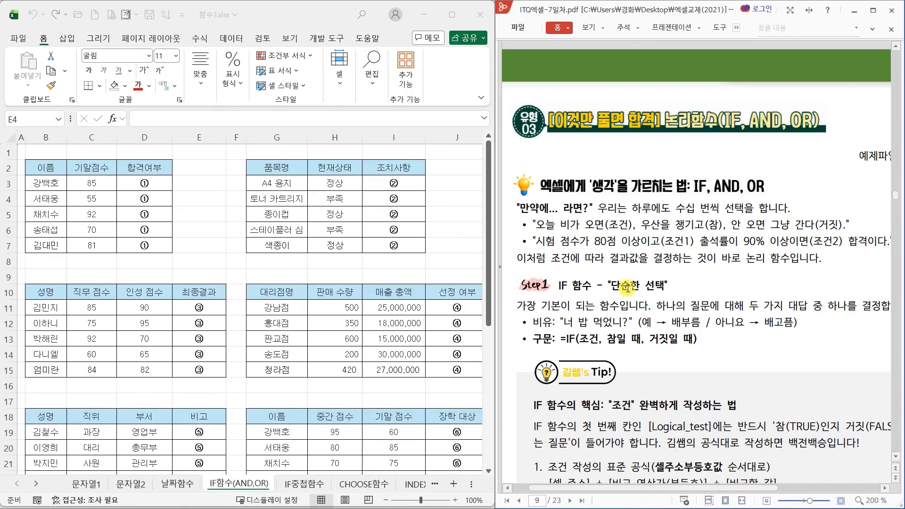
# - Compare the textbook's Step 1 meal question and its two answers with the arguments of the IF function syntax
pyautogui.scroll(-1, 729, 342)
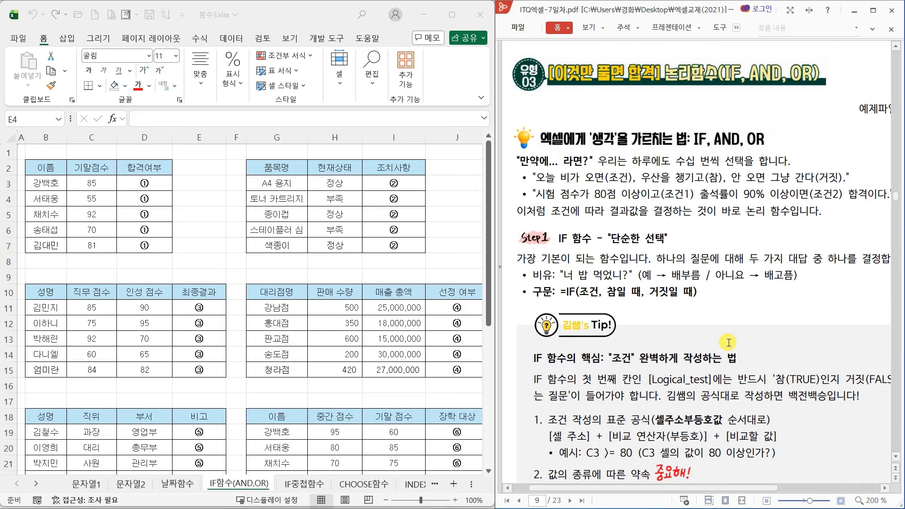
pyautogui.scroll(-1, 729, 343)
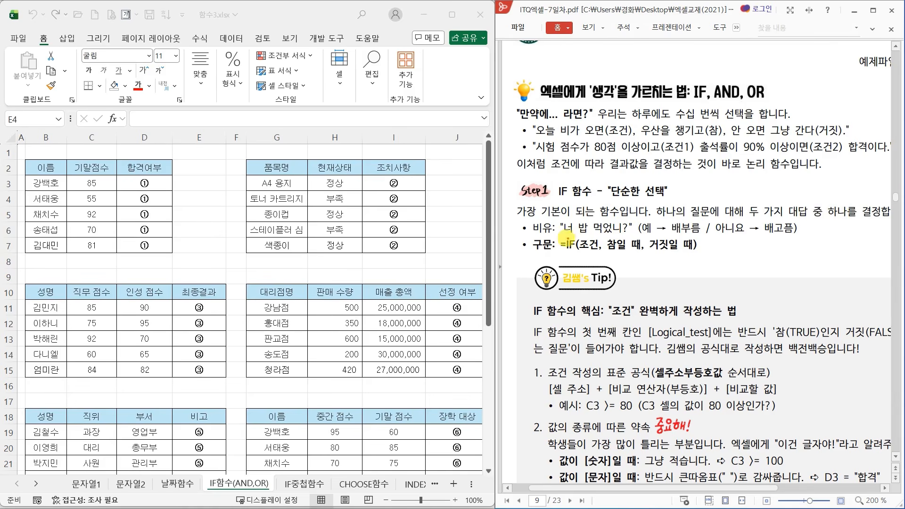
pyautogui.moveTo(563, 236)
pyautogui.mouseDown()
pyautogui.moveTo(590, 239)
pyautogui.moveTo(580, 218)
pyautogui.moveTo(568, 232)
pyautogui.mouseUp()
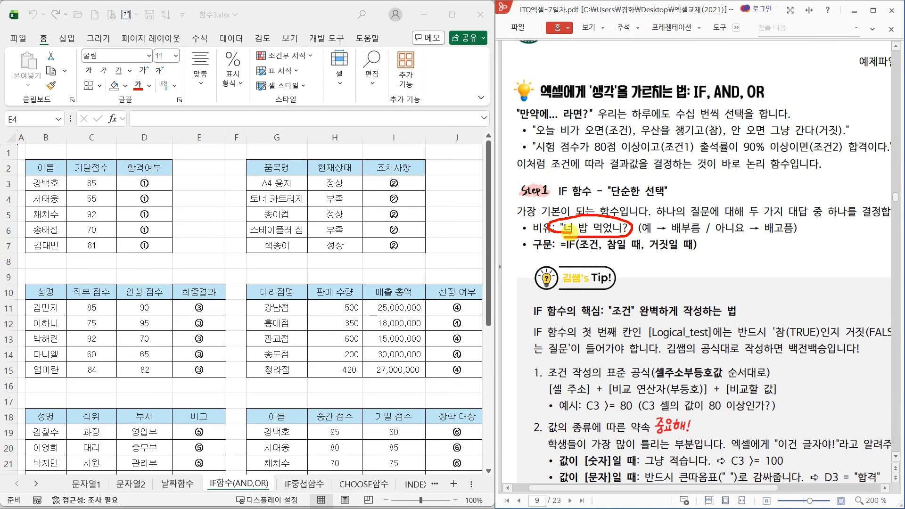
pyautogui.moveTo(675, 234); pyautogui.dragTo(701, 234)
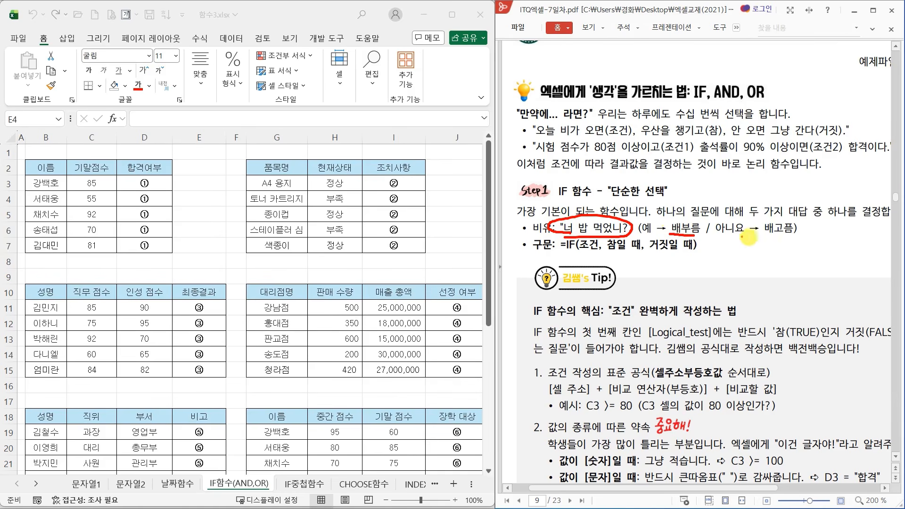
pyautogui.moveTo(762, 237); pyautogui.dragTo(796, 238)
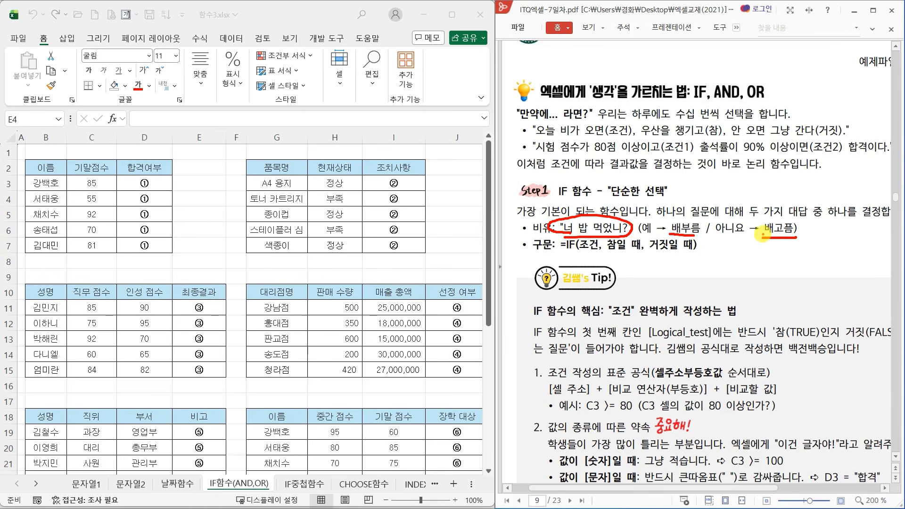
pyautogui.moveTo(599, 228); pyautogui.dragTo(595, 241)
pyautogui.moveTo(682, 232); pyautogui.dragTo(629, 245)
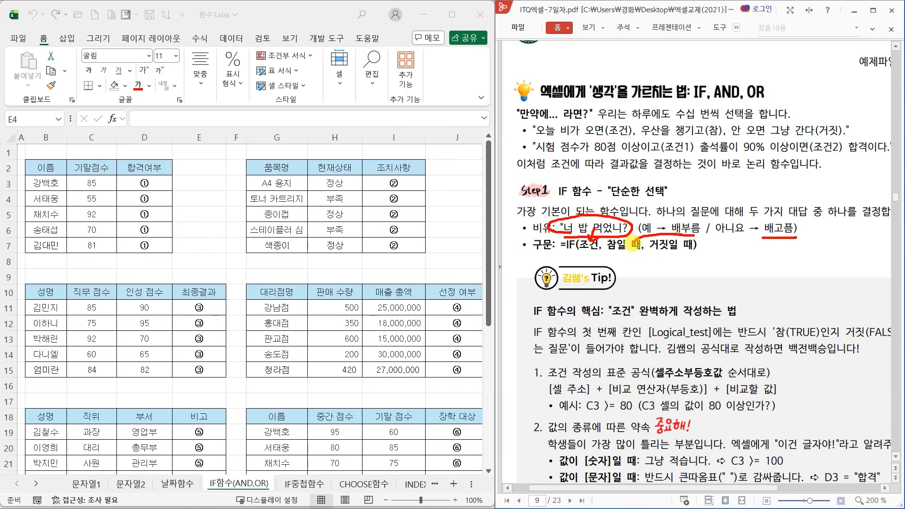
pyautogui.moveTo(777, 238); pyautogui.dragTo(677, 255)
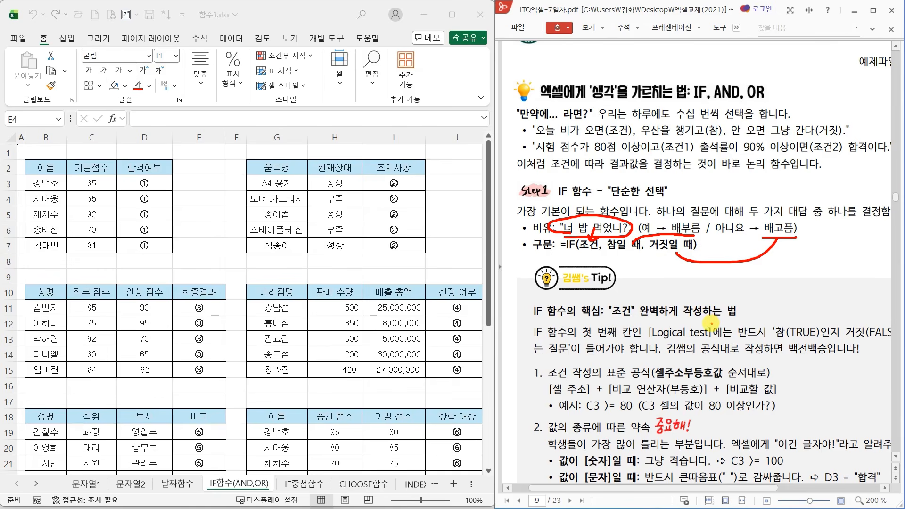
# - Read the textbook tip on what the IF function's Logical_test argument must contain
pyautogui.scroll(-1, 712, 325)
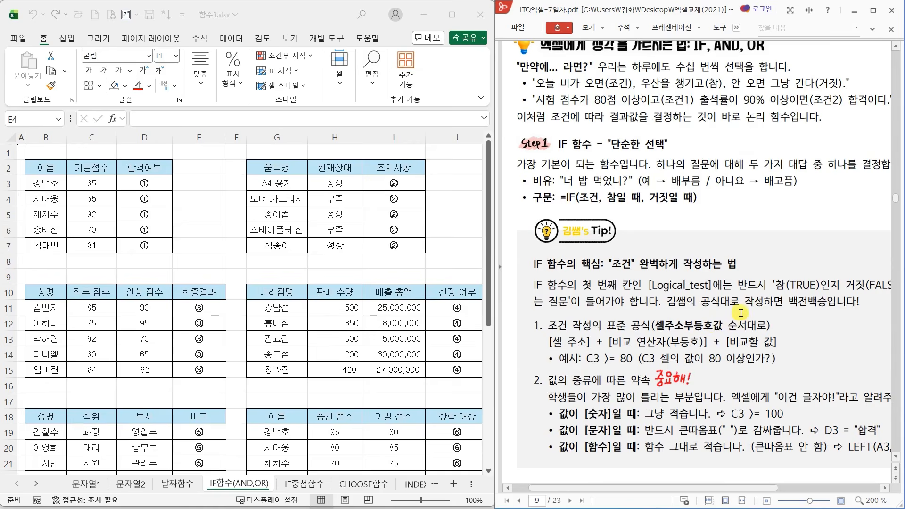
pyautogui.moveTo(708, 486); pyautogui.dragTo(720, 485)
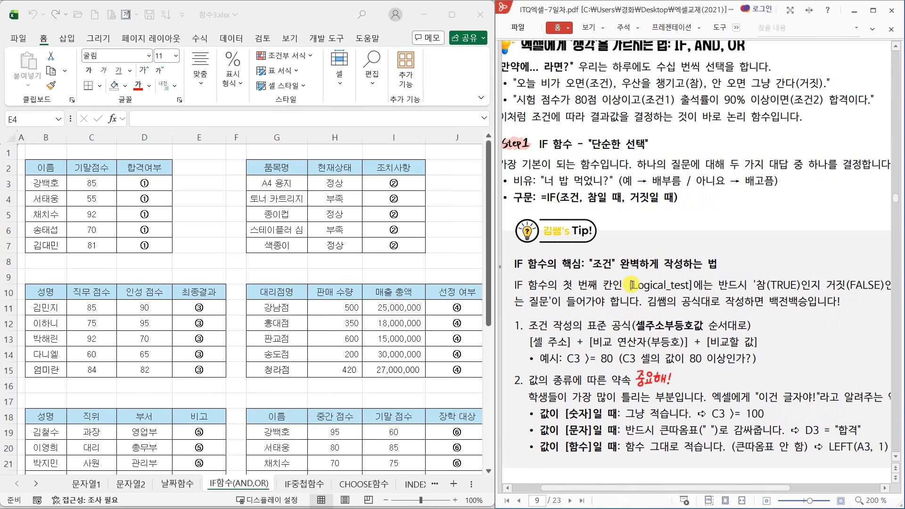
pyautogui.moveTo(623, 274)
pyautogui.mouseDown()
pyautogui.moveTo(703, 296)
pyautogui.moveTo(694, 297)
pyautogui.mouseUp()
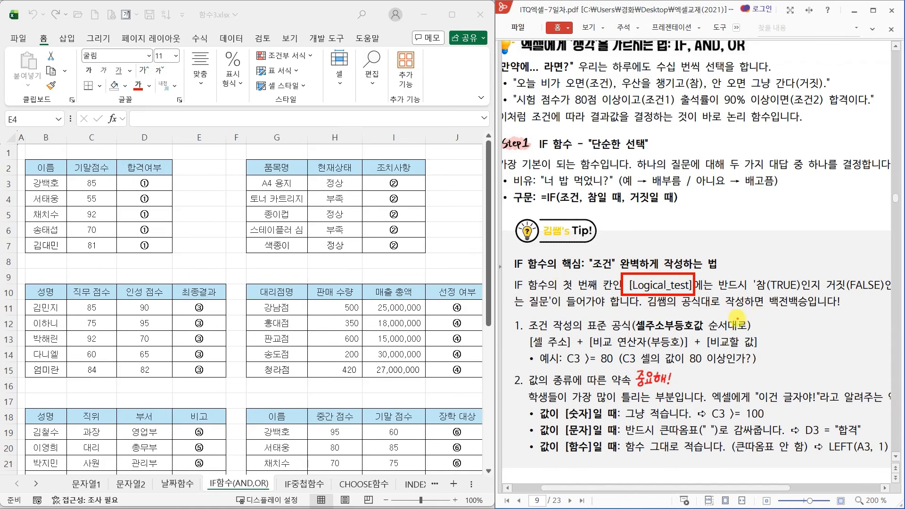
pyautogui.moveTo(770, 489)
pyautogui.mouseDown()
pyautogui.moveTo(823, 491)
pyautogui.moveTo(756, 490)
pyautogui.moveTo(769, 490)
pyautogui.mouseUp()
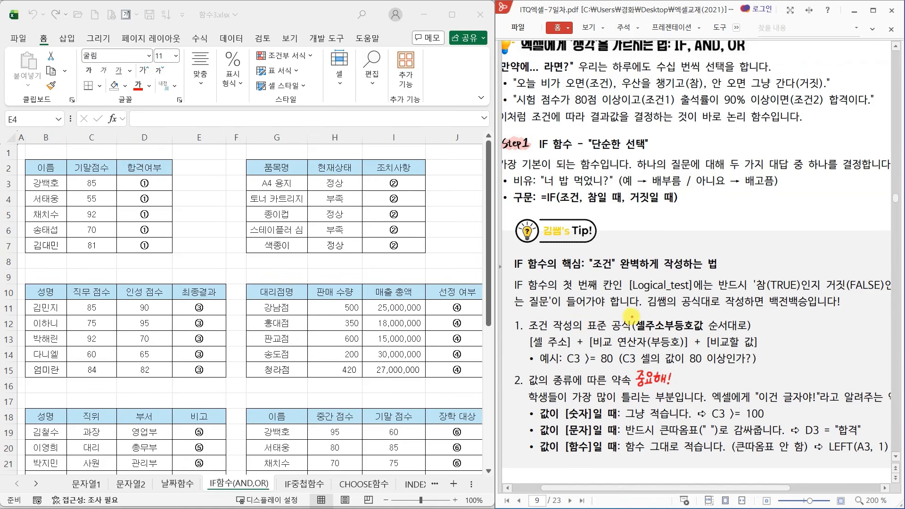
# - Examine the standard condition formula of cell address, comparison operator and value against the textbook example C3 >= 80
pyautogui.moveTo(632, 316)
pyautogui.mouseDown()
pyautogui.moveTo(662, 333)
pyautogui.moveTo(706, 333)
pyautogui.mouseUp()
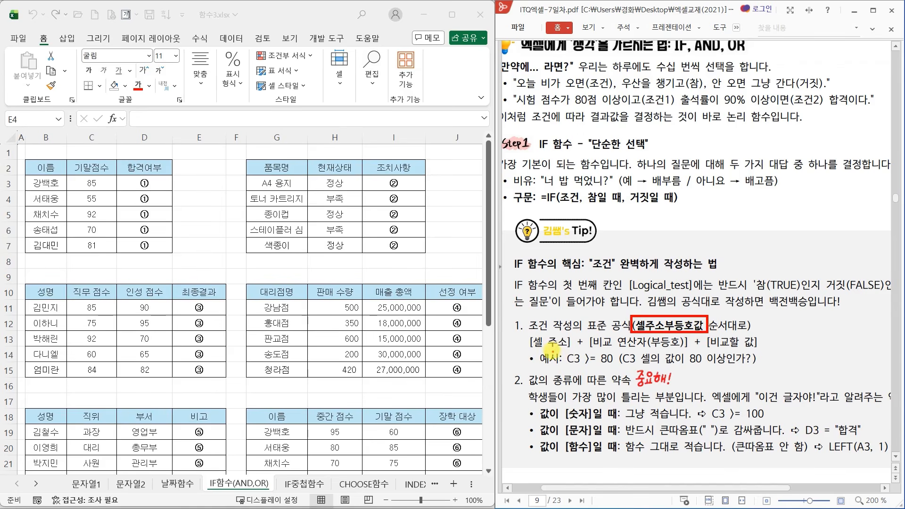
pyautogui.moveTo(552, 346); pyautogui.dragTo(573, 356)
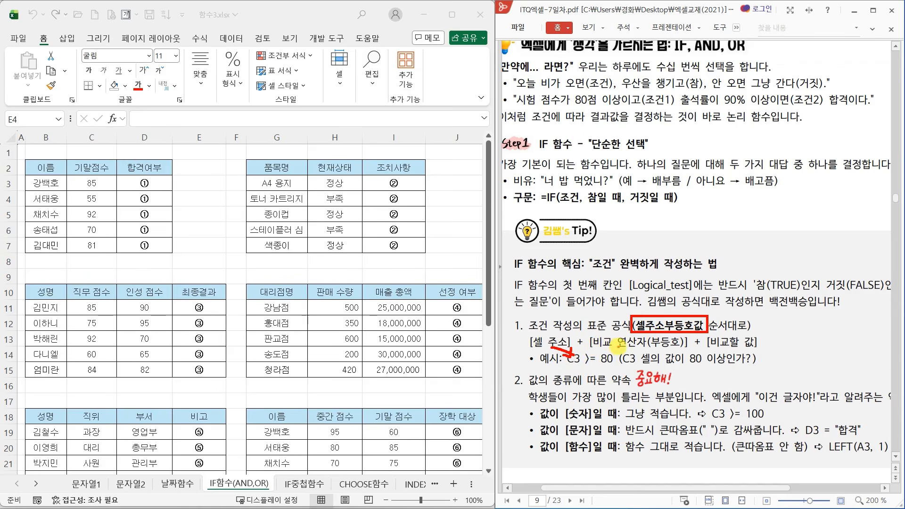
pyautogui.moveTo(623, 343); pyautogui.dragTo(595, 347)
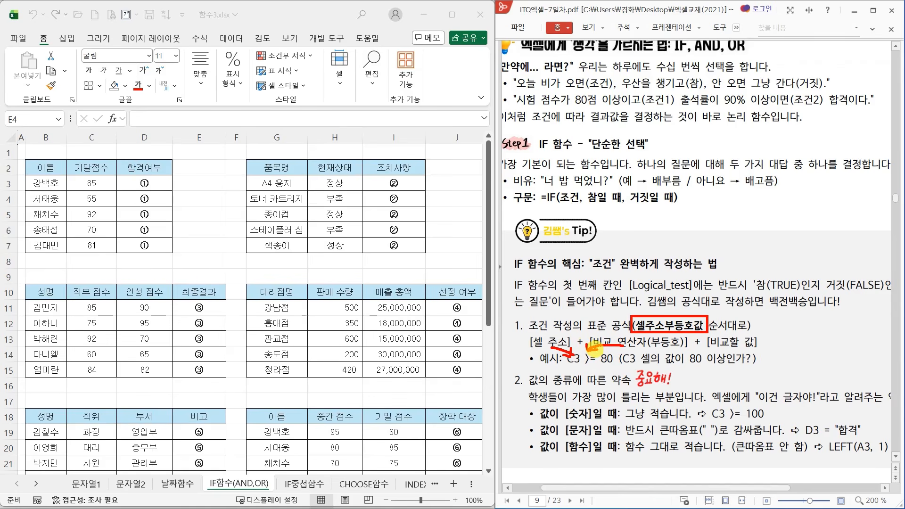
pyautogui.moveTo(732, 347)
pyautogui.mouseDown()
pyautogui.moveTo(608, 350)
pyautogui.moveTo(617, 351)
pyautogui.mouseUp()
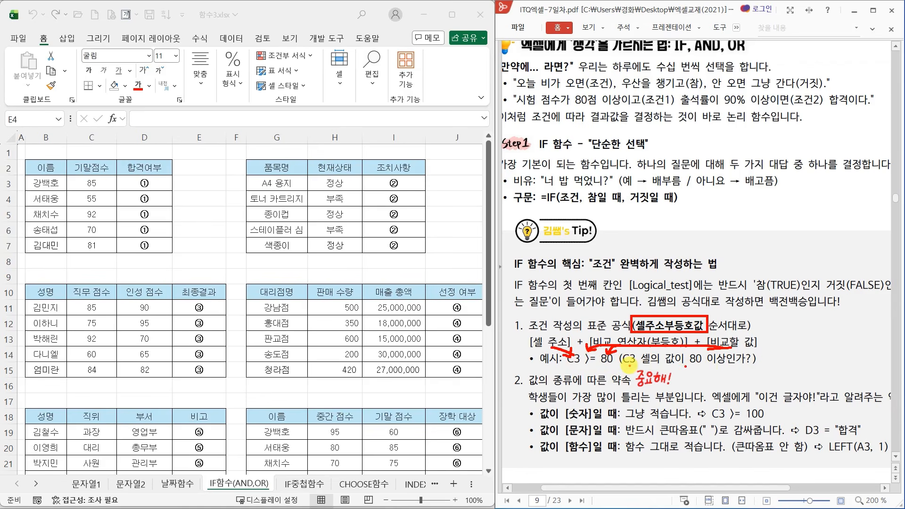
pyautogui.moveTo(628, 364)
pyautogui.mouseDown()
pyautogui.moveTo(741, 362)
pyautogui.moveTo(615, 380)
pyautogui.moveTo(590, 374)
pyautogui.moveTo(613, 364)
pyautogui.moveTo(751, 368)
pyautogui.mouseUp()
pyautogui.press('Escape')
pyautogui.moveTo(691, 351)
pyautogui.mouseDown()
pyautogui.moveTo(682, 328)
pyautogui.moveTo(590, 345)
pyautogui.moveTo(614, 336)
pyautogui.mouseUp()
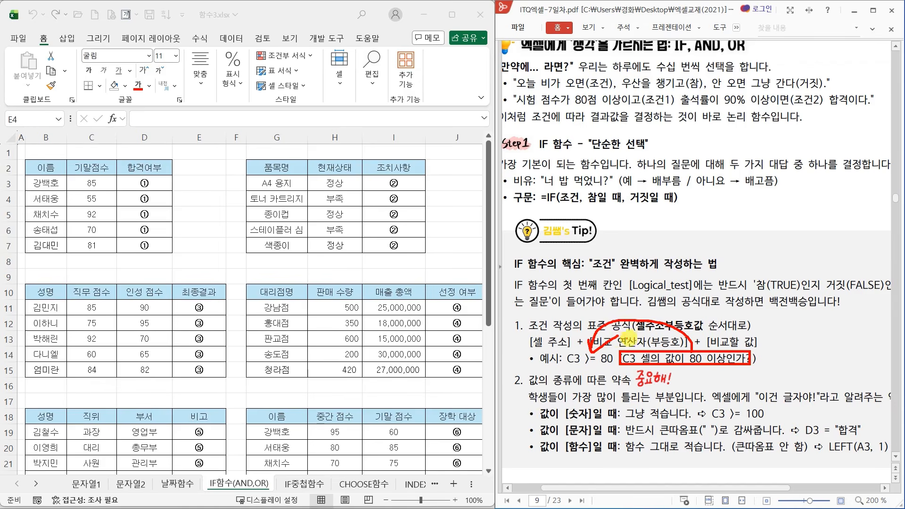
pyautogui.press('Escape')
# - Study the textbook's rules for writing number, text and function values in a condition, including when quotation marks are needed
pyautogui.scroll(-2, 690, 359)
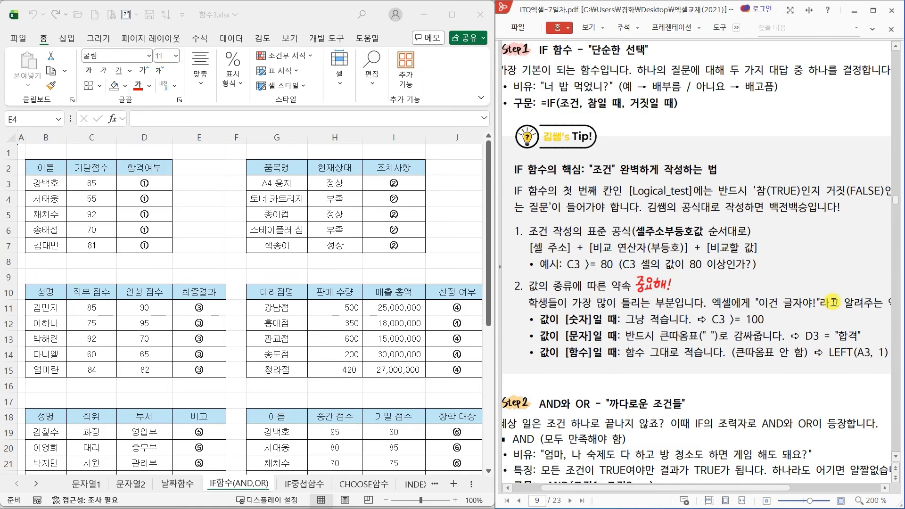
pyautogui.moveTo(760, 491); pyautogui.dragTo(820, 490)
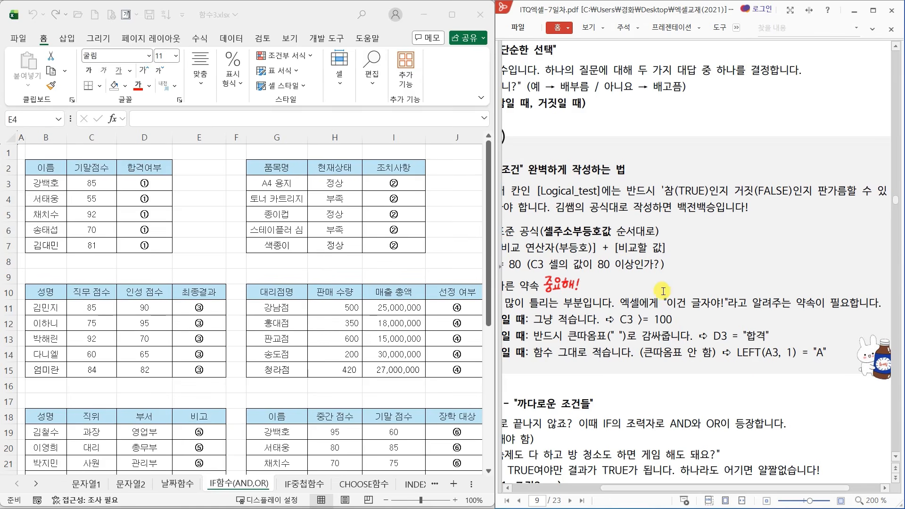
pyautogui.moveTo(785, 490); pyautogui.dragTo(740, 492)
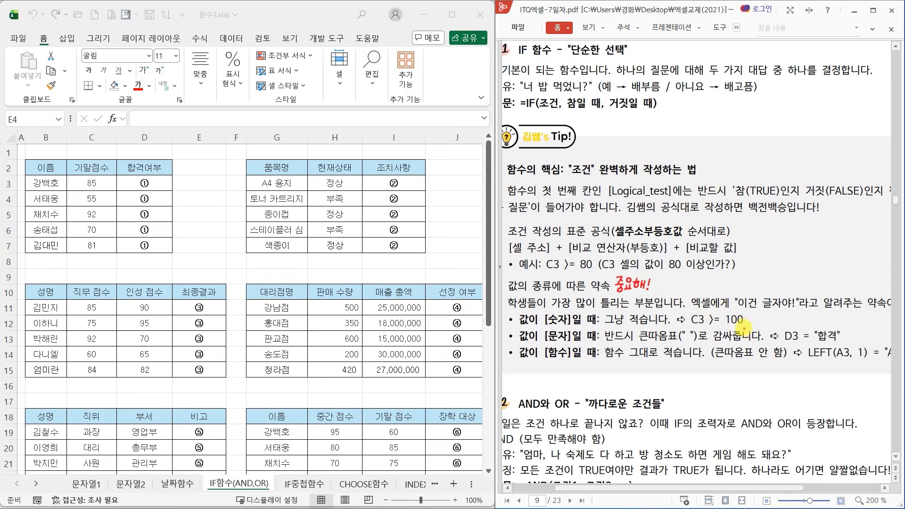
pyautogui.moveTo(746, 325); pyautogui.dragTo(726, 325)
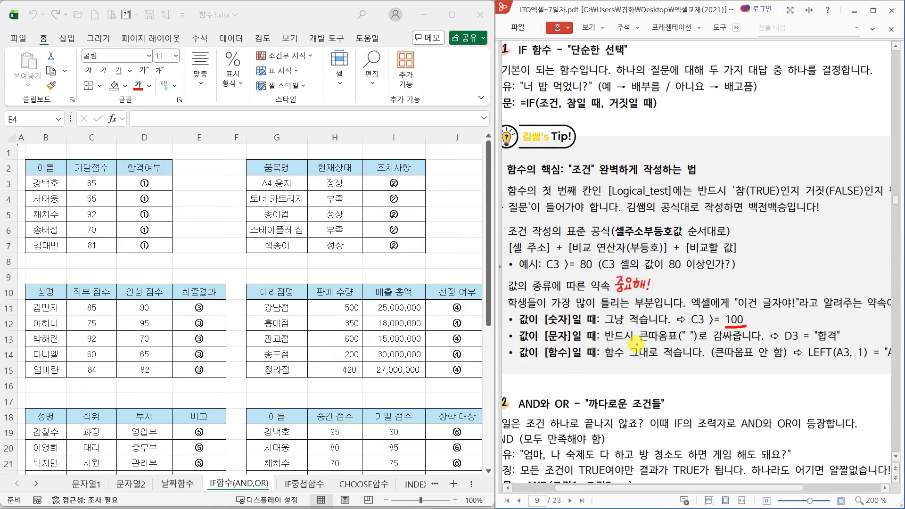
pyautogui.moveTo(639, 346); pyautogui.dragTo(707, 346)
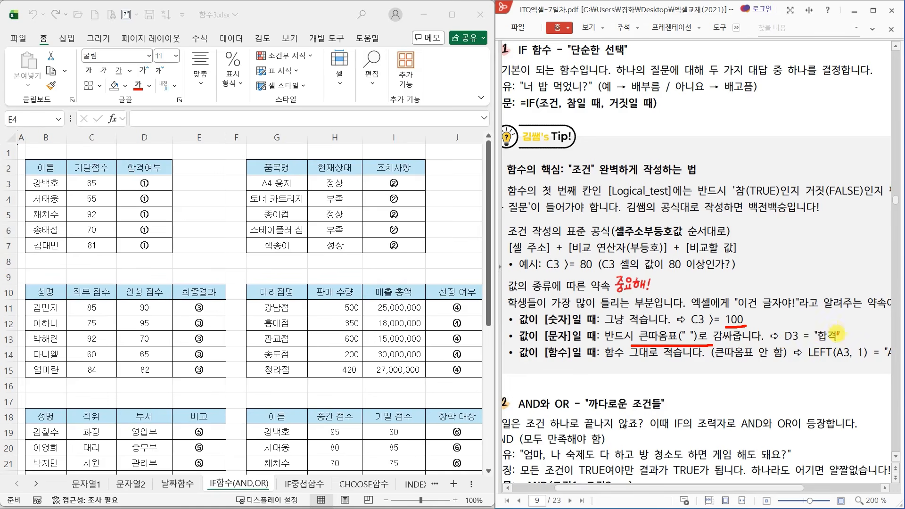
pyautogui.moveTo(547, 361); pyautogui.dragTo(679, 361)
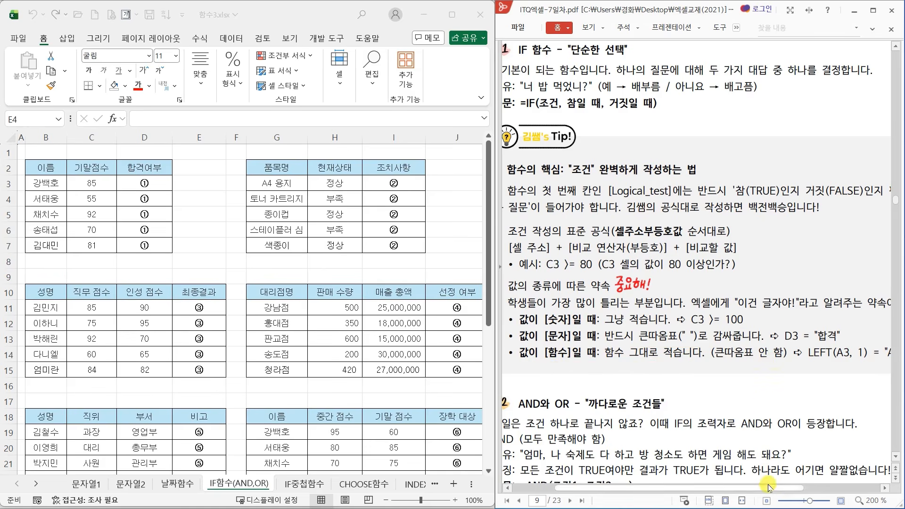
pyautogui.moveTo(770, 485); pyautogui.dragTo(829, 486)
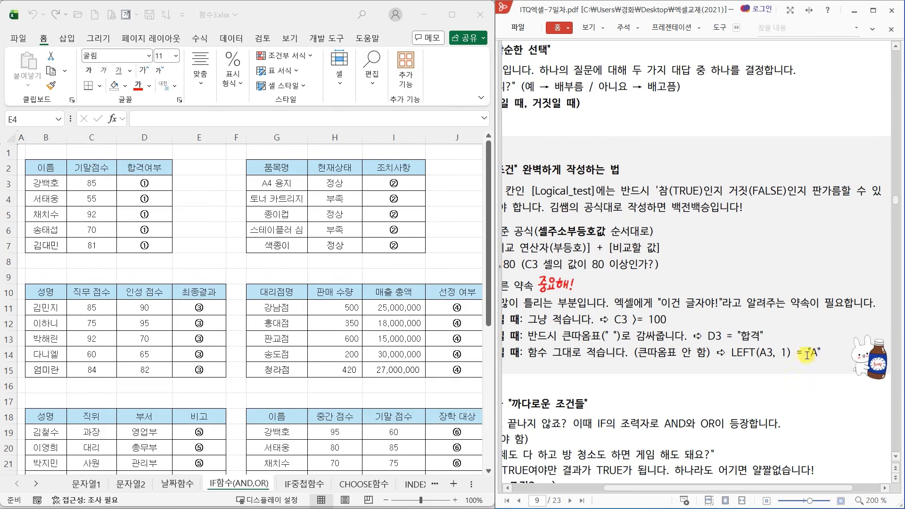
# - Examine the textbook's Step 2 explanation of how the AND and OR functions differ in the conditions they require
pyautogui.moveTo(773, 491); pyautogui.dragTo(704, 492)
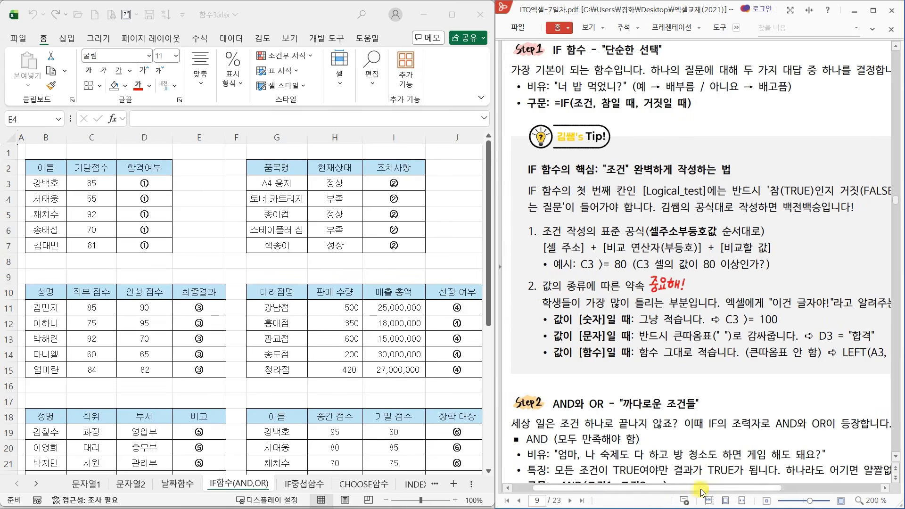
pyautogui.scroll(-3, 720, 430)
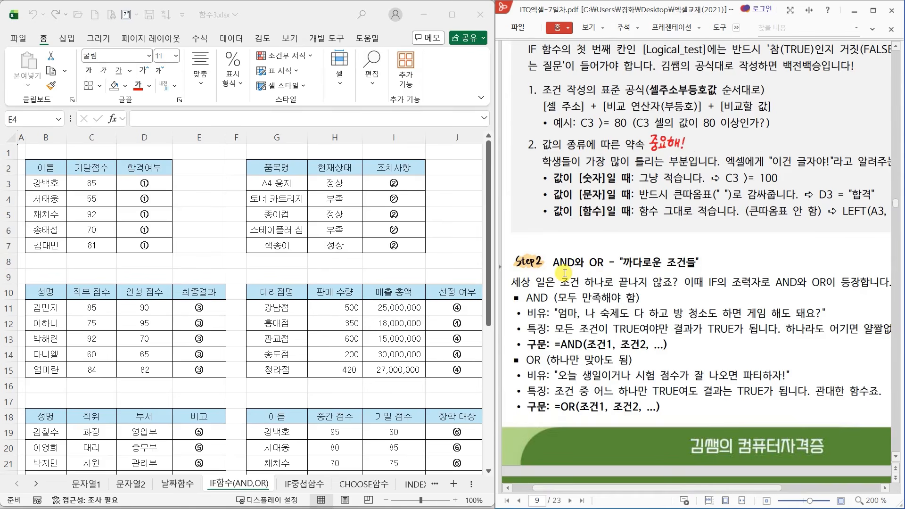
pyautogui.moveTo(575, 272)
pyautogui.mouseDown()
pyautogui.moveTo(548, 258)
pyautogui.moveTo(578, 254)
pyautogui.moveTo(577, 271)
pyautogui.moveTo(600, 246)
pyautogui.moveTo(605, 272)
pyautogui.mouseUp()
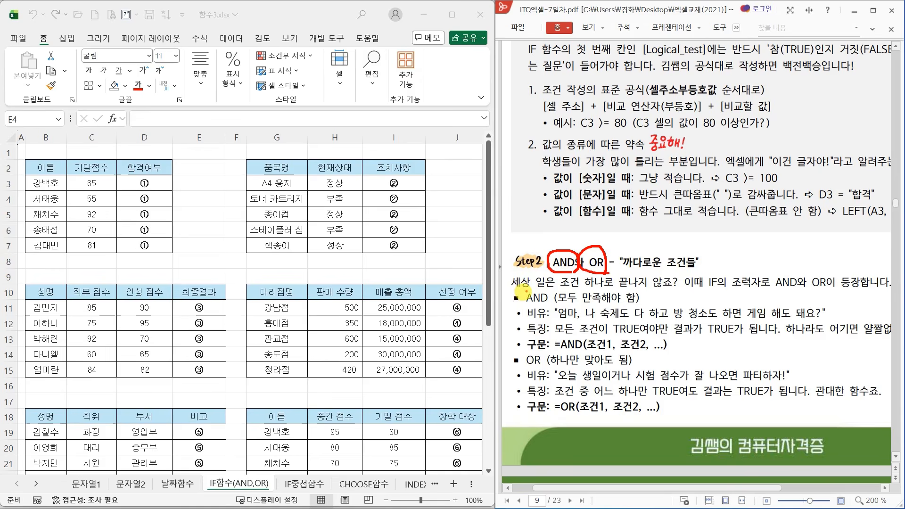
pyautogui.moveTo(518, 289); pyautogui.dragTo(584, 305)
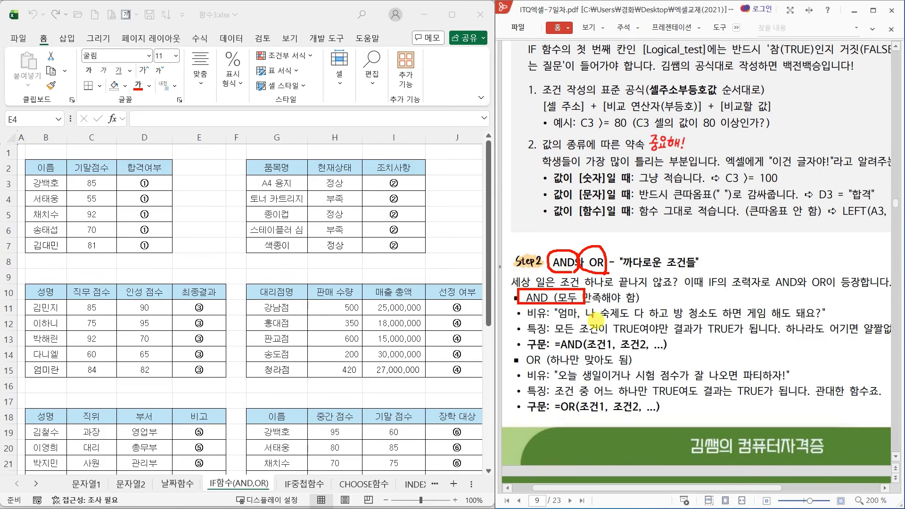
pyautogui.moveTo(519, 352)
pyautogui.mouseDown()
pyautogui.moveTo(576, 370)
pyautogui.moveTo(637, 370)
pyautogui.mouseUp()
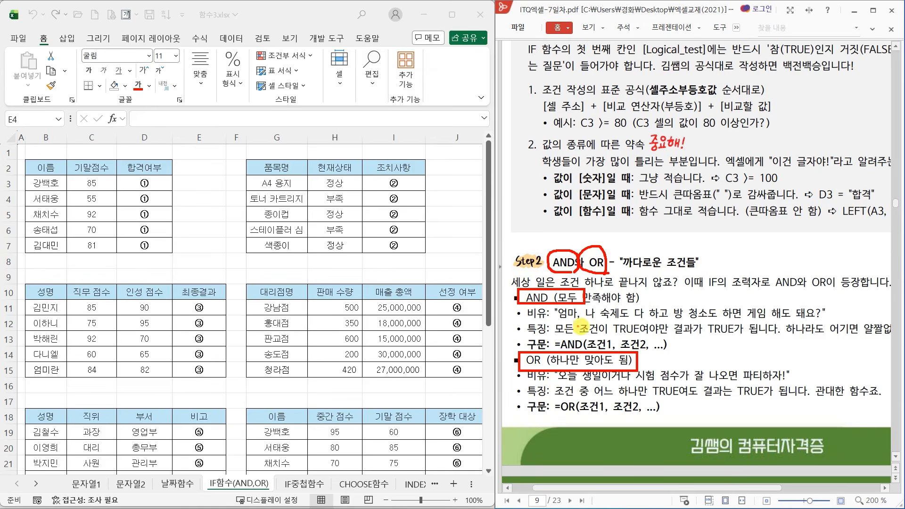
pyautogui.press('Escape')
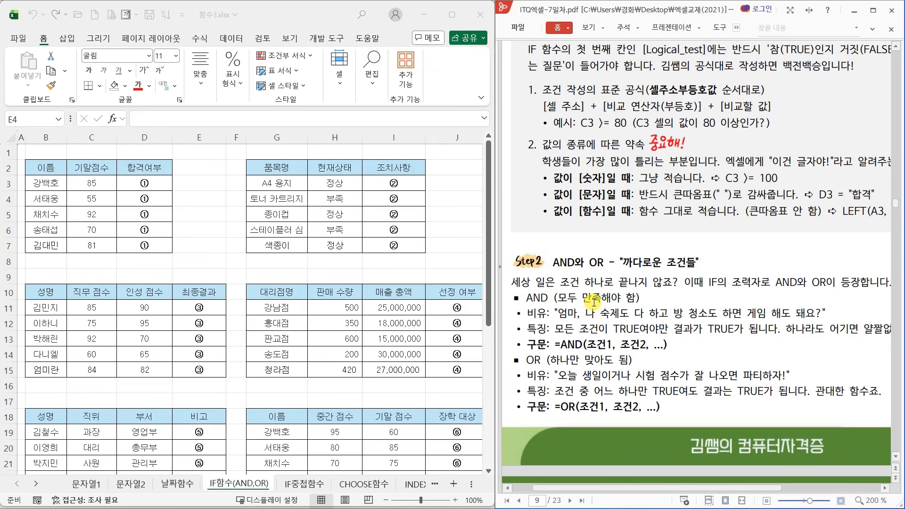
# - Review the textbook's IF condition order against C3 >= 80 and its rules for number, text and function values
pyautogui.scroll(1, 604, 246)
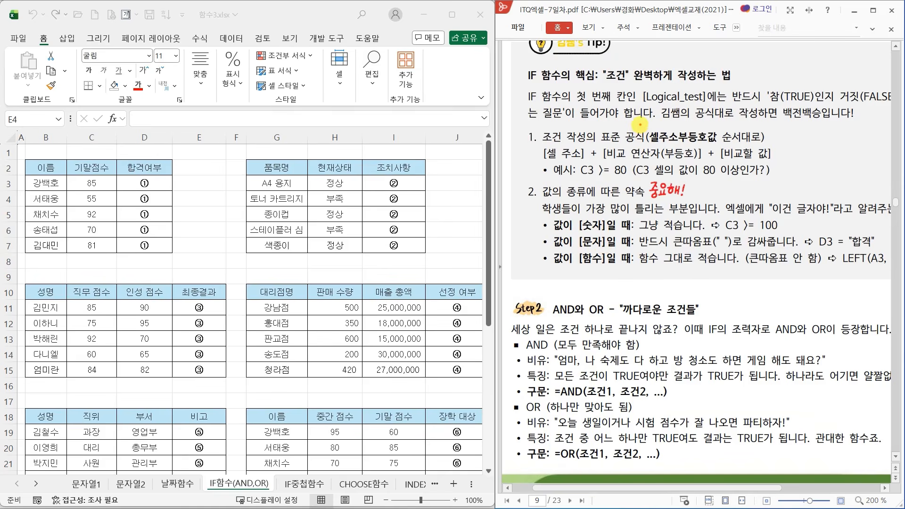
pyautogui.moveTo(640, 125); pyautogui.dragTo(724, 144)
pyautogui.moveTo(632, 178)
pyautogui.mouseDown()
pyautogui.moveTo(756, 177)
pyautogui.moveTo(712, 208)
pyautogui.moveTo(613, 209)
pyautogui.moveTo(589, 181)
pyautogui.moveTo(618, 182)
pyautogui.mouseUp()
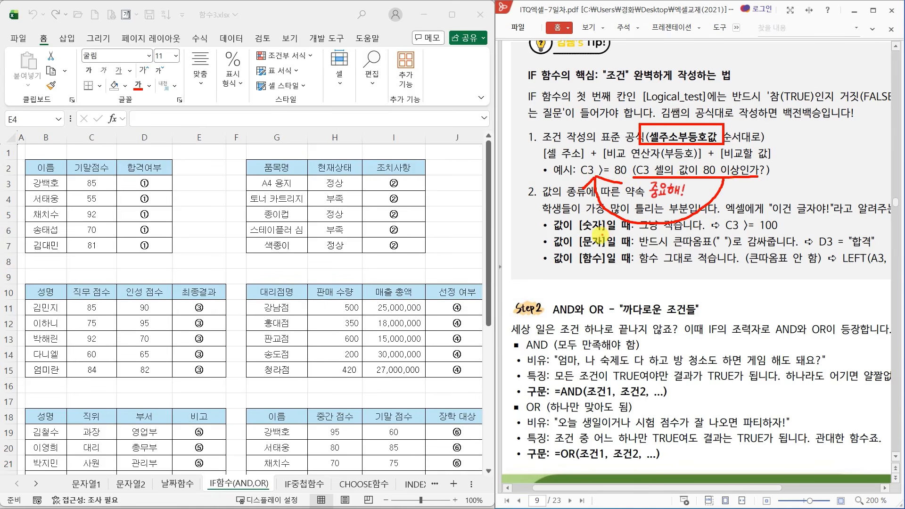
pyautogui.moveTo(711, 231); pyautogui.dragTo(730, 232)
pyautogui.moveTo(585, 243); pyautogui.dragTo(614, 246)
pyautogui.moveTo(850, 245)
pyautogui.mouseDown()
pyautogui.moveTo(828, 236)
pyautogui.moveTo(874, 243)
pyautogui.mouseUp()
pyautogui.moveTo(581, 265); pyautogui.dragTo(611, 268)
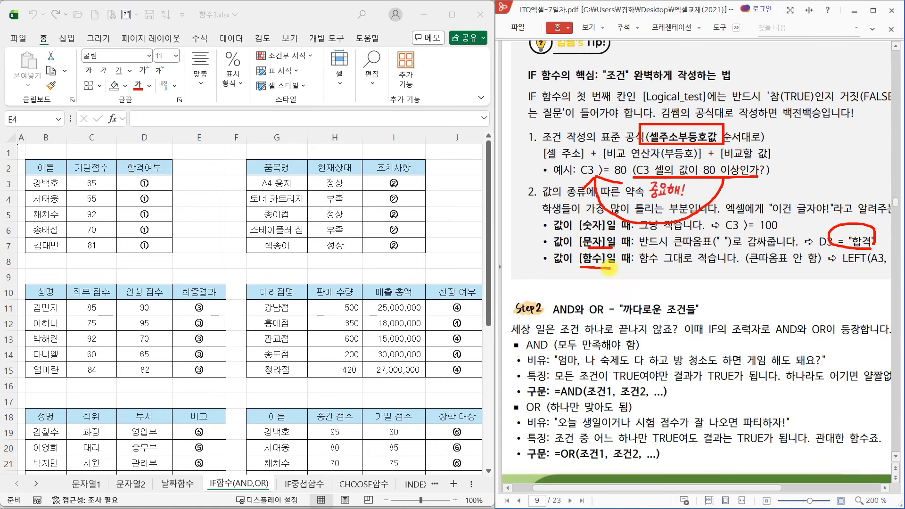
pyautogui.moveTo(838, 266); pyautogui.dragTo(863, 266)
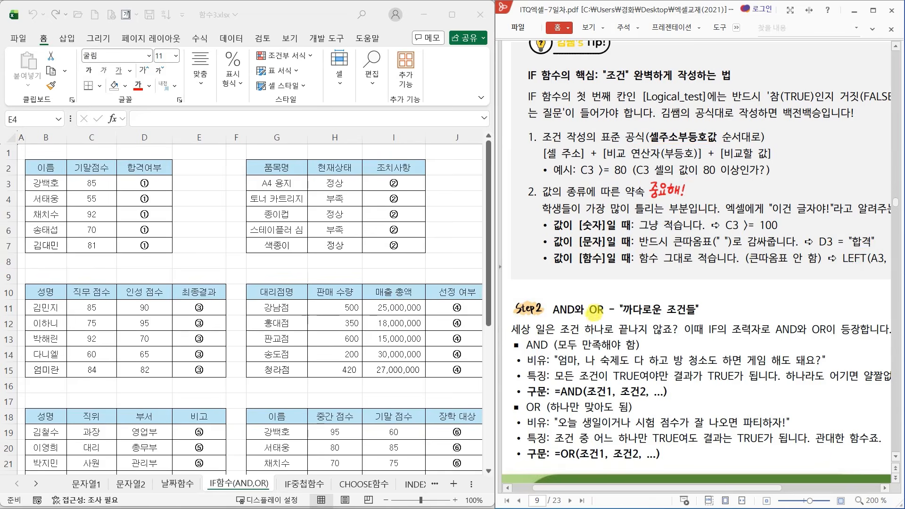
# - Examine the textbook's Step 3 scenario on how the written and practical scores decide between 합격 and 불합격
pyautogui.scroll(-7, 594, 320)
pyautogui.scroll(-2, 594, 320)
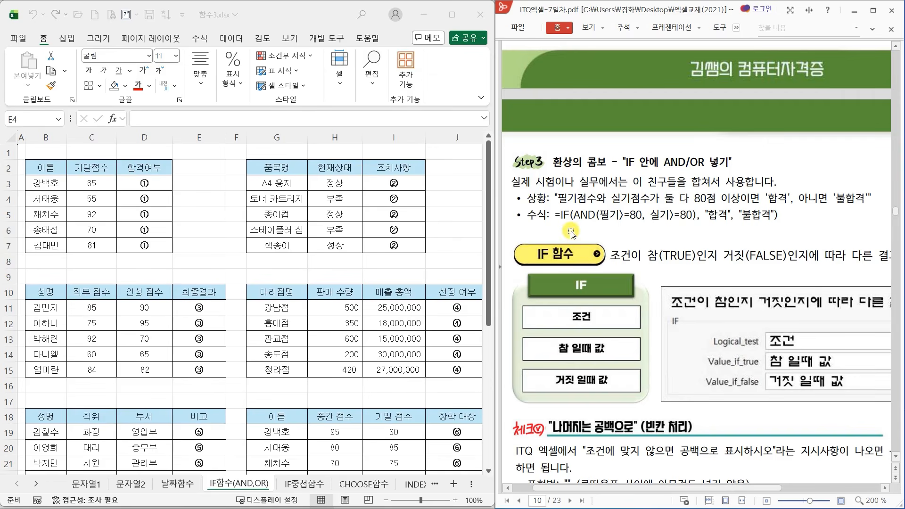
pyautogui.moveTo(560, 203); pyautogui.dragTo(743, 205)
pyautogui.moveTo(792, 191)
pyautogui.mouseDown()
pyautogui.moveTo(773, 186)
pyautogui.moveTo(764, 203)
pyautogui.moveTo(797, 194)
pyautogui.mouseUp()
pyautogui.moveTo(857, 208)
pyautogui.mouseDown()
pyautogui.moveTo(840, 202)
pyautogui.moveTo(865, 184)
pyautogui.moveTo(869, 212)
pyautogui.mouseUp()
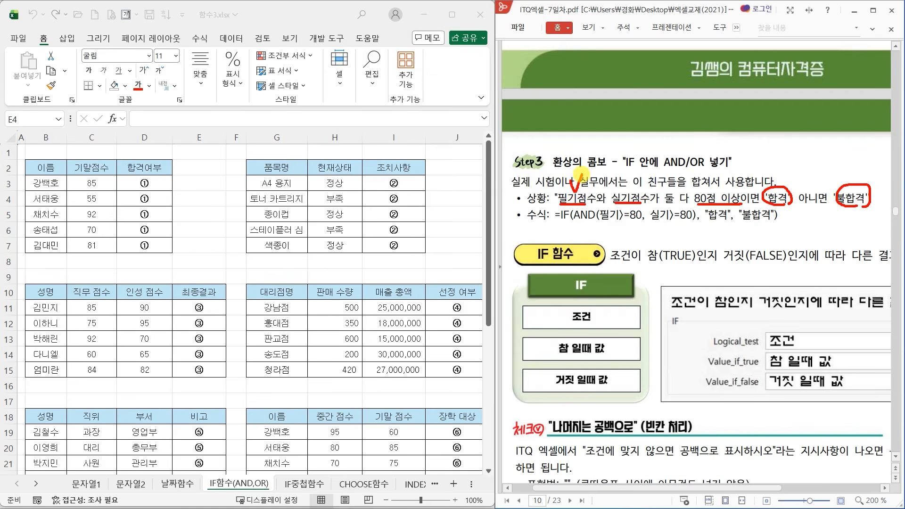
pyautogui.moveTo(613, 178)
pyautogui.mouseDown()
pyautogui.moveTo(620, 192)
pyautogui.moveTo(630, 173)
pyautogui.mouseUp()
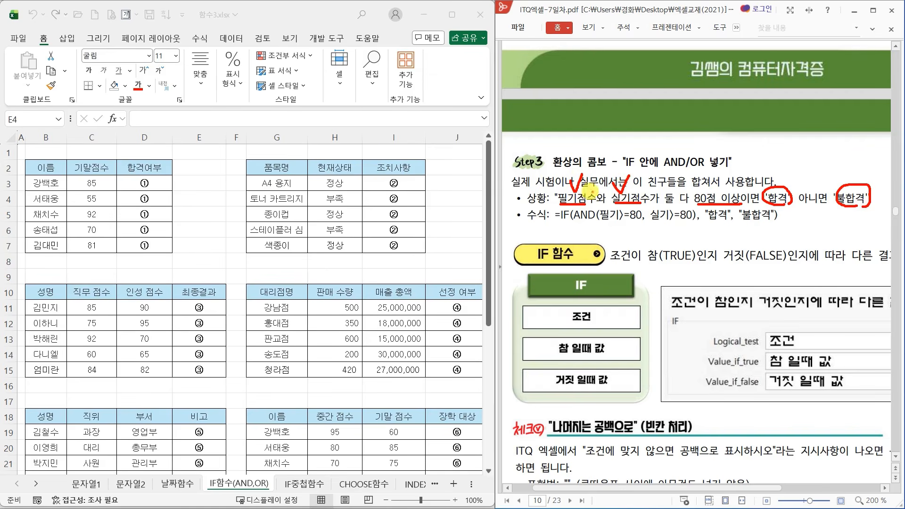
# - Study how AND joins the conditions 필기>=80 and 실기>=80 inside the Step 3 IF formula
pyautogui.moveTo(644, 220); pyautogui.dragTo(609, 221)
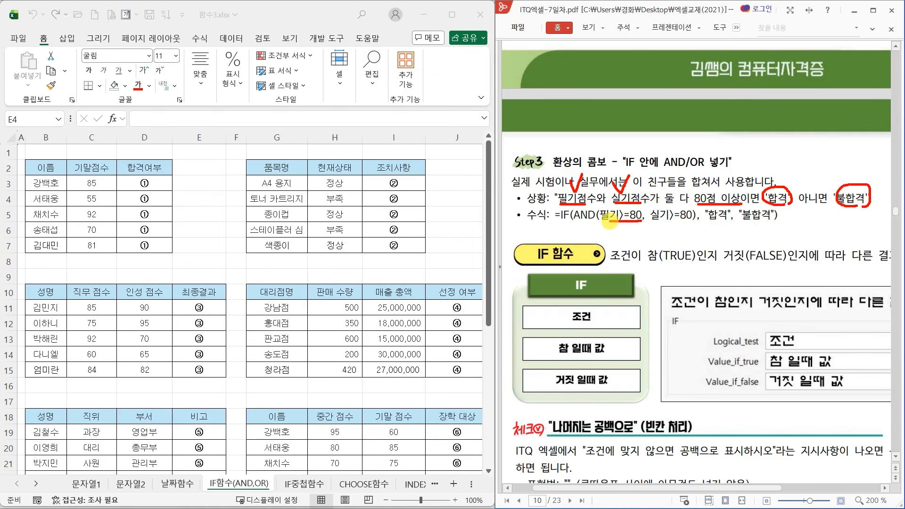
pyautogui.moveTo(693, 220); pyautogui.dragTo(655, 222)
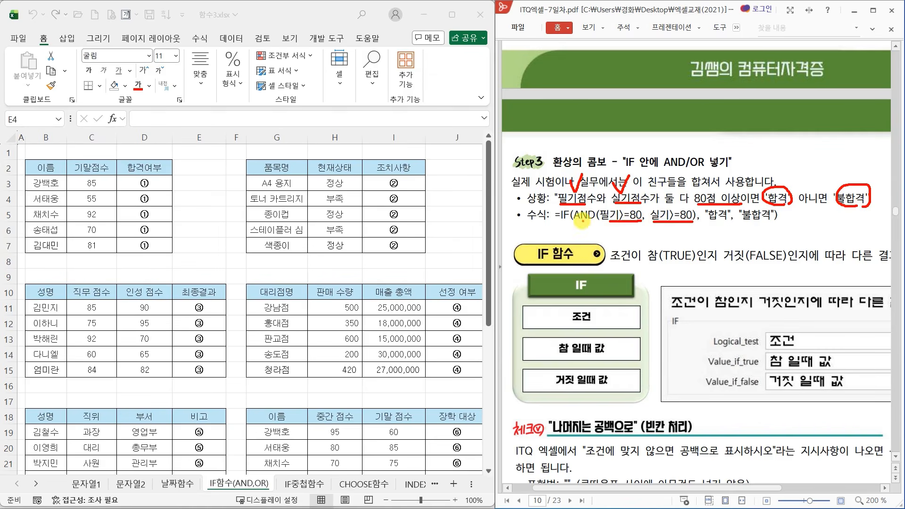
pyautogui.moveTo(585, 222)
pyautogui.mouseDown()
pyautogui.moveTo(585, 236)
pyautogui.moveTo(655, 243)
pyautogui.moveTo(644, 231)
pyautogui.moveTo(669, 234)
pyautogui.mouseUp()
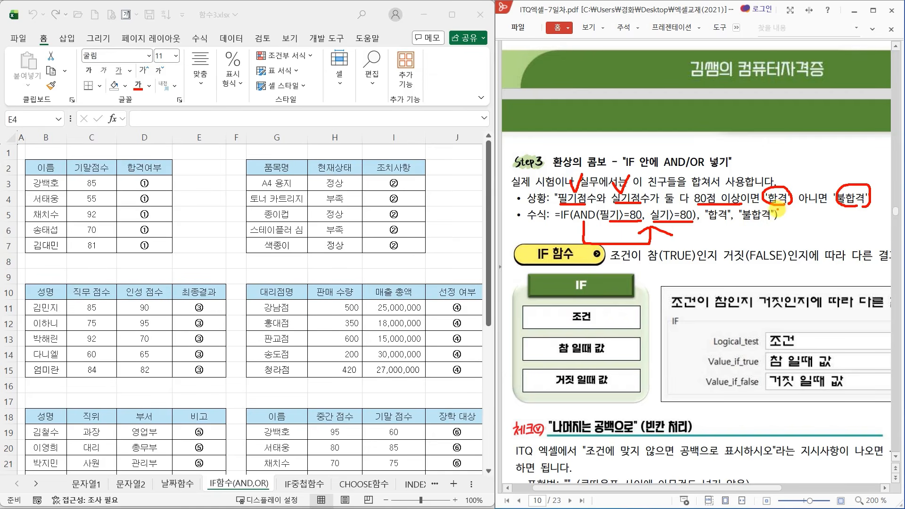
# - Review the IF function's arguments in the PDF textbook: the condition, the value if true and the value if false
pyautogui.press('Escape')
pyautogui.scroll(-2, 679, 274)
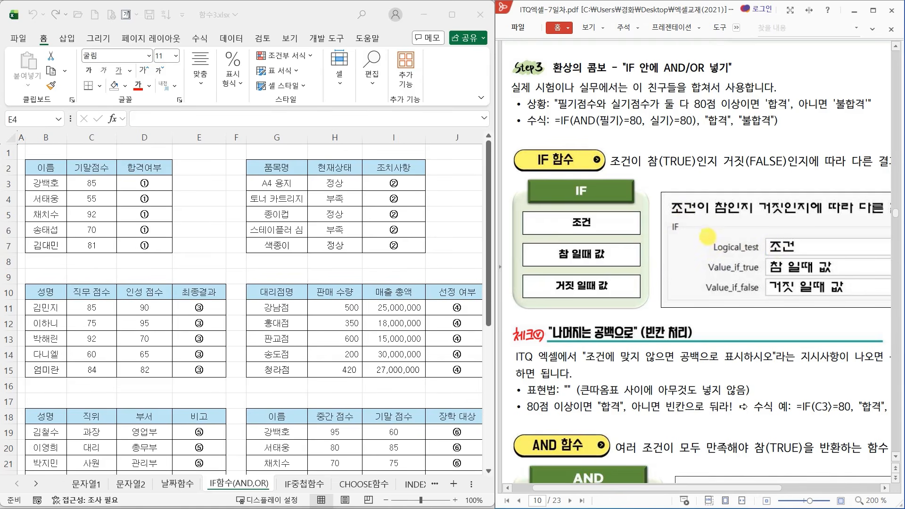
pyautogui.moveTo(708, 237)
pyautogui.mouseDown()
pyautogui.moveTo(768, 253)
pyautogui.moveTo(852, 250)
pyautogui.moveTo(845, 267)
pyautogui.mouseUp()
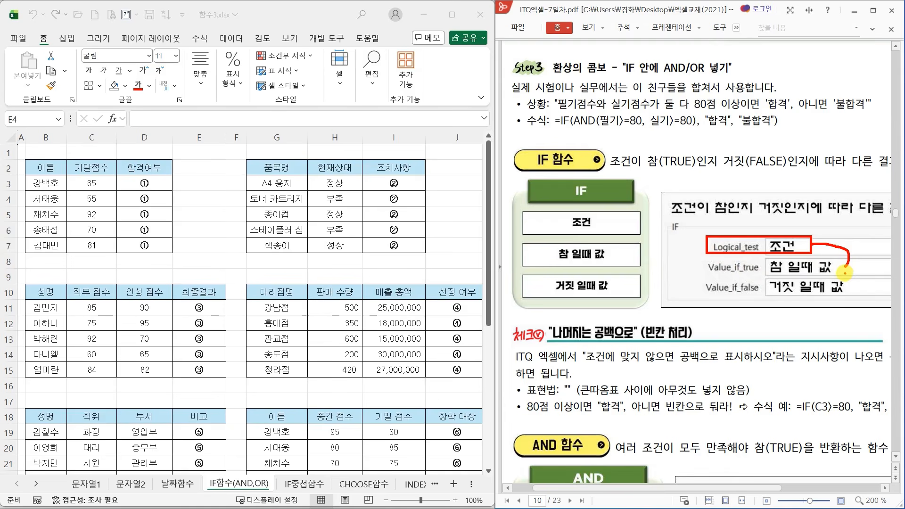
pyautogui.moveTo(804, 245)
pyautogui.mouseDown()
pyautogui.moveTo(847, 238)
pyautogui.moveTo(871, 281)
pyautogui.moveTo(849, 286)
pyautogui.moveTo(861, 257)
pyautogui.mouseUp()
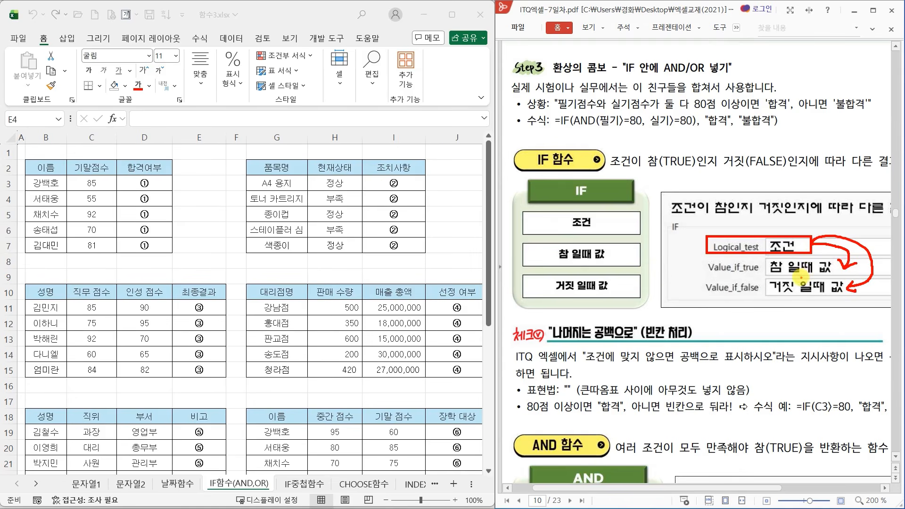
pyautogui.press('Escape')
pyautogui.scroll(-2, 713, 340)
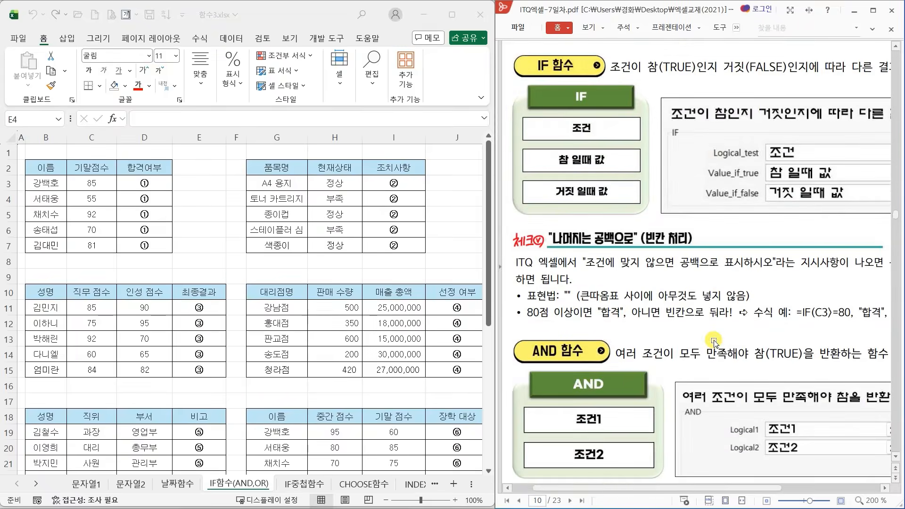
# - Read the textbook's note on leaving a cell blank with "" when an IF condition is not met, including the full example formula
pyautogui.scroll(-3, 714, 340)
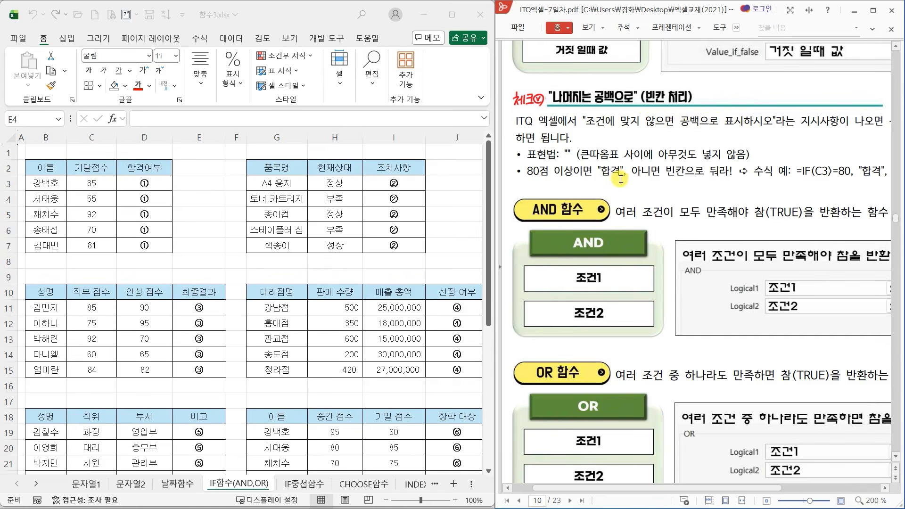
pyautogui.moveTo(593, 161)
pyautogui.mouseDown()
pyautogui.moveTo(625, 180)
pyautogui.moveTo(709, 180)
pyautogui.mouseUp()
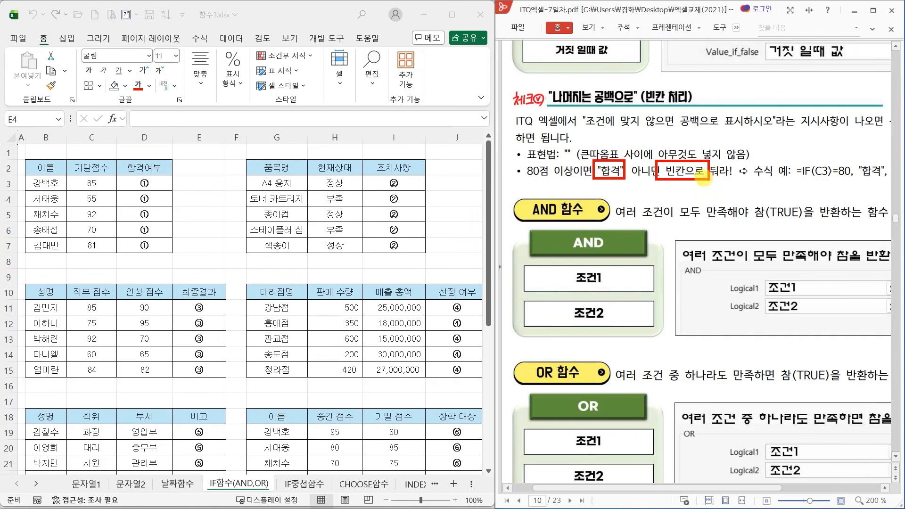
pyautogui.press('Escape')
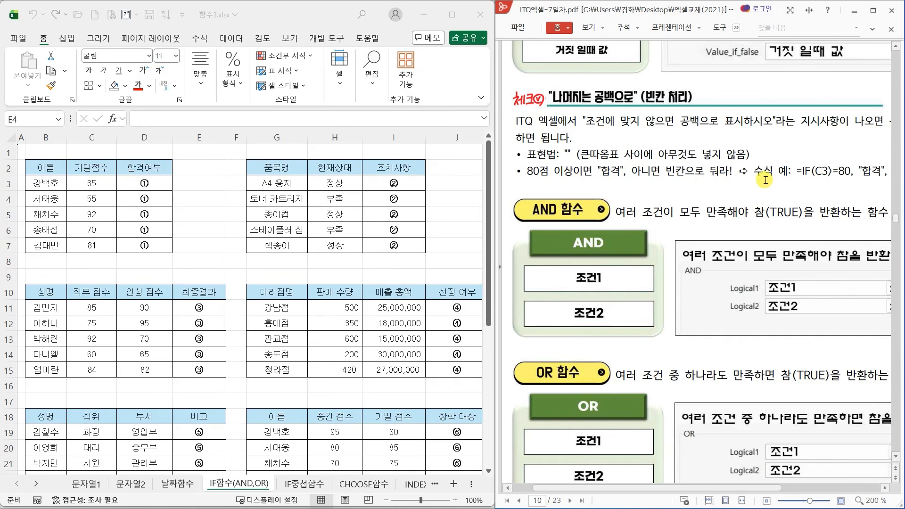
pyautogui.moveTo(752, 491); pyautogui.dragTo(813, 487)
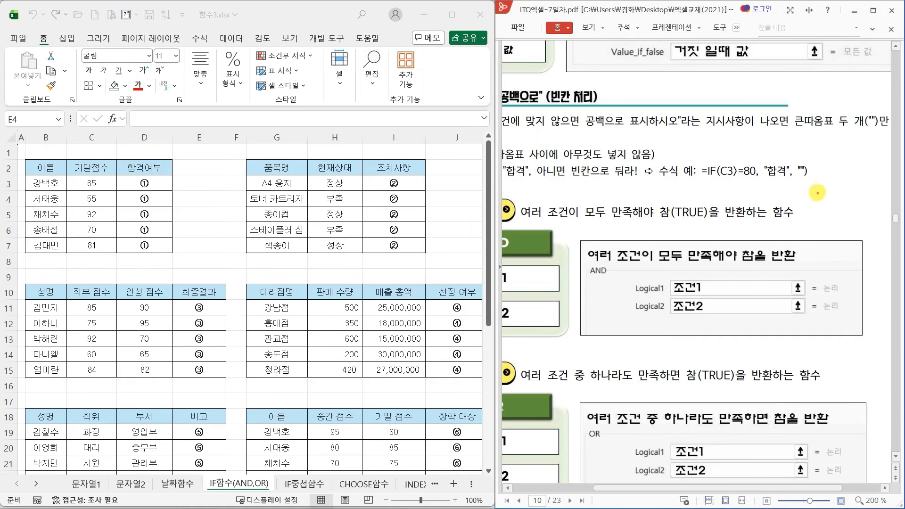
pyautogui.moveTo(814, 187)
pyautogui.mouseDown()
pyautogui.moveTo(787, 162)
pyautogui.moveTo(822, 179)
pyautogui.moveTo(809, 187)
pyautogui.mouseUp()
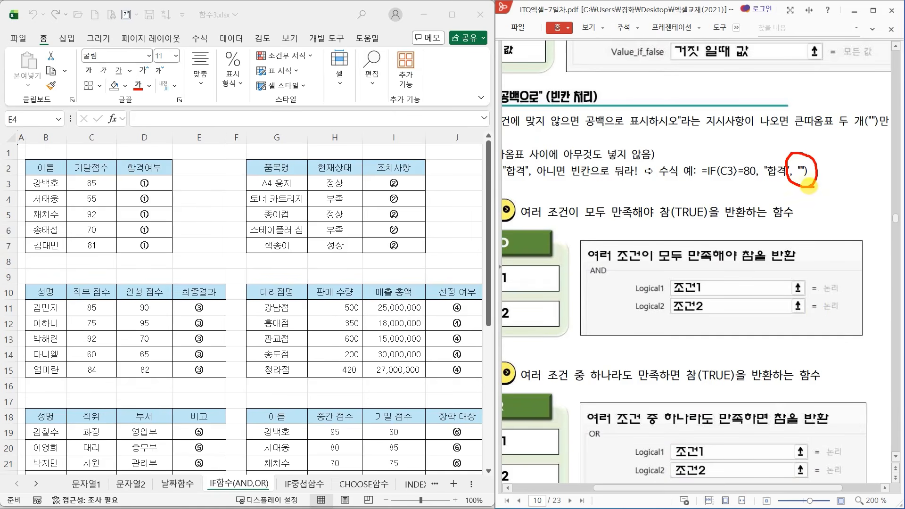
pyautogui.moveTo(584, 129)
pyautogui.mouseDown()
pyautogui.moveTo(752, 140)
pyautogui.moveTo(870, 127)
pyautogui.moveTo(877, 136)
pyautogui.moveTo(850, 169)
pyautogui.moveTo(859, 168)
pyautogui.mouseUp()
pyautogui.moveTo(865, 162); pyautogui.dragTo(865, 167)
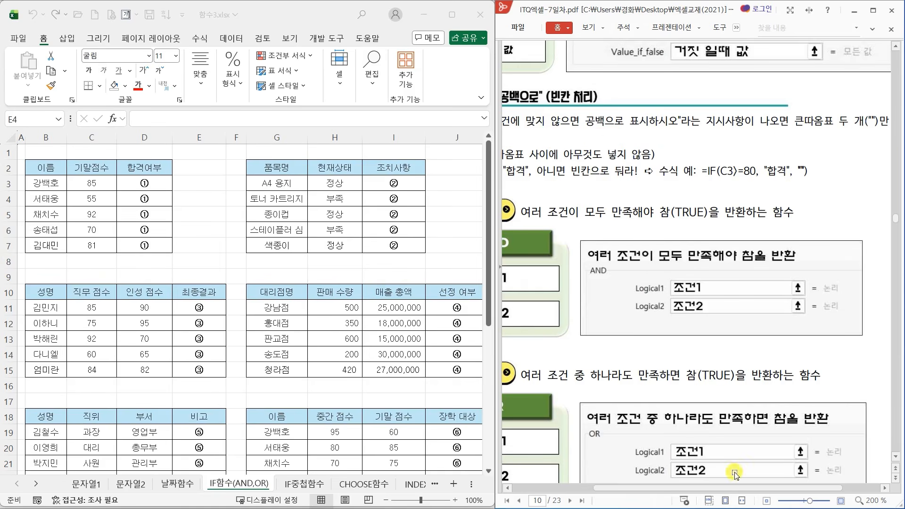
# - Compare the AND and OR function explanations in the textbook, checking how many conditions each requires
pyautogui.moveTo(729, 488); pyautogui.dragTo(646, 497)
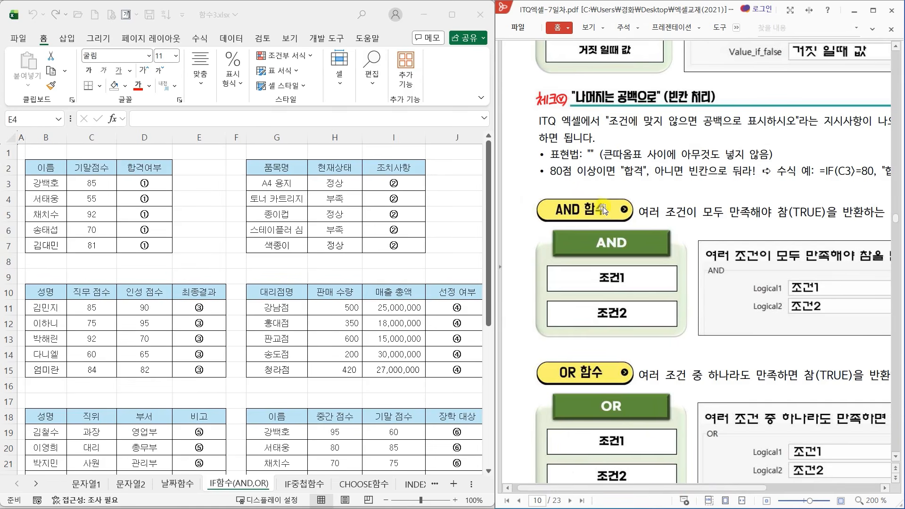
pyautogui.moveTo(728, 196); pyautogui.dragTo(734, 225)
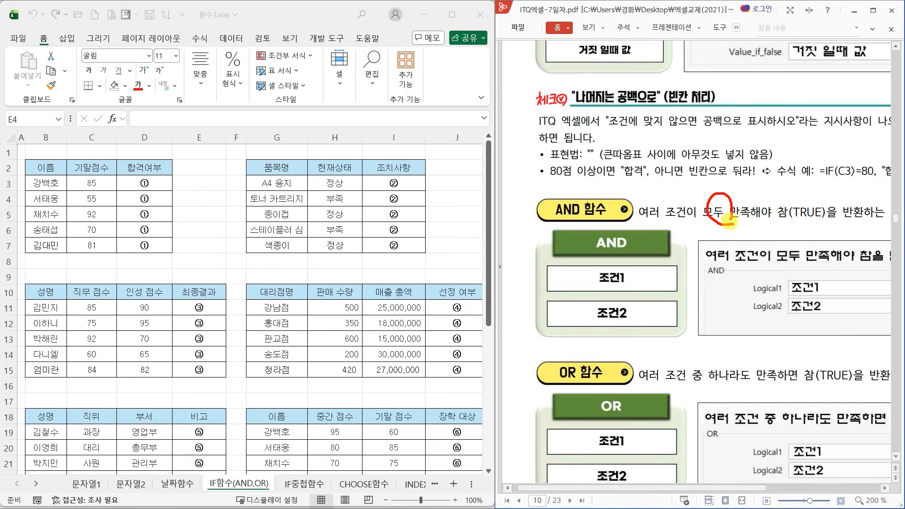
pyautogui.moveTo(740, 384)
pyautogui.mouseDown()
pyautogui.moveTo(721, 357)
pyautogui.moveTo(743, 389)
pyautogui.mouseUp()
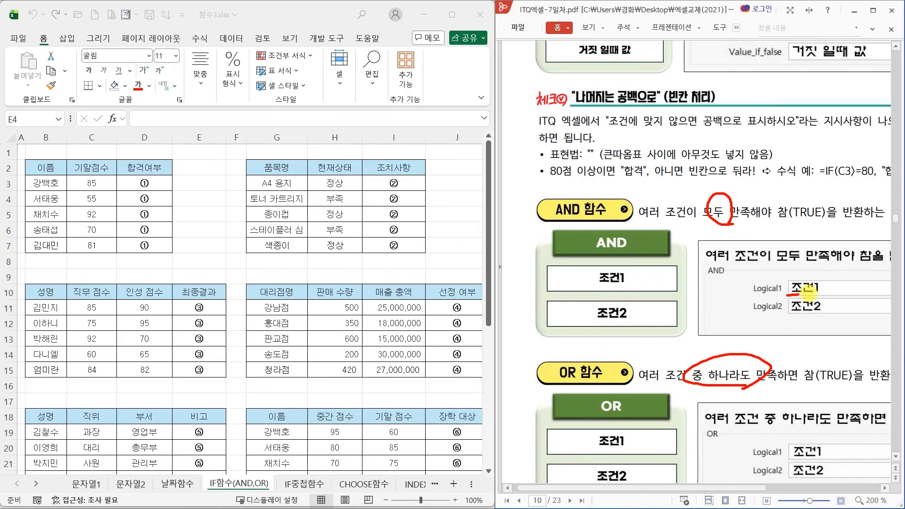
pyautogui.moveTo(807, 289)
pyautogui.mouseDown()
pyautogui.moveTo(819, 296)
pyautogui.moveTo(819, 331)
pyautogui.mouseUp()
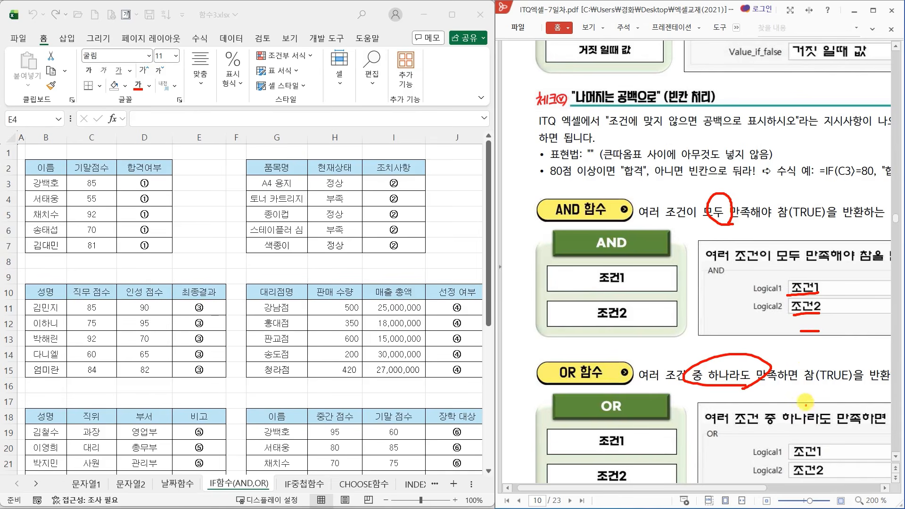
# - Read the practice problems on page 11, examining problem ①'s condition on 기말점수 and its two result texts
pyautogui.scroll(-5, 651, 349)
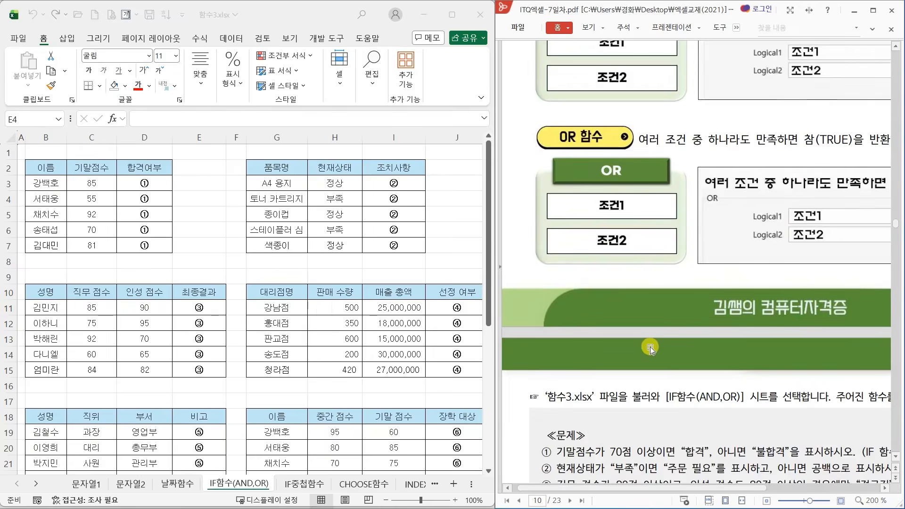
pyautogui.scroll(-5, 651, 349)
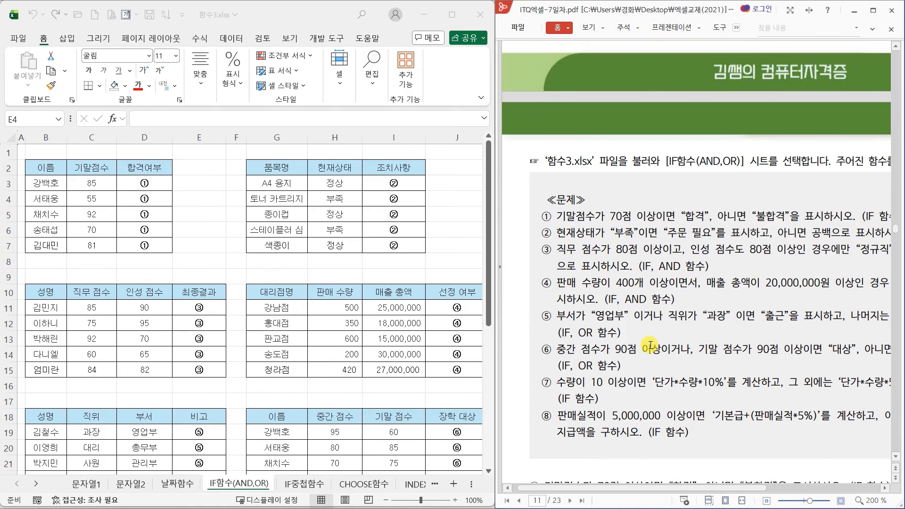
pyautogui.moveTo(665, 488); pyautogui.dragTo(682, 487)
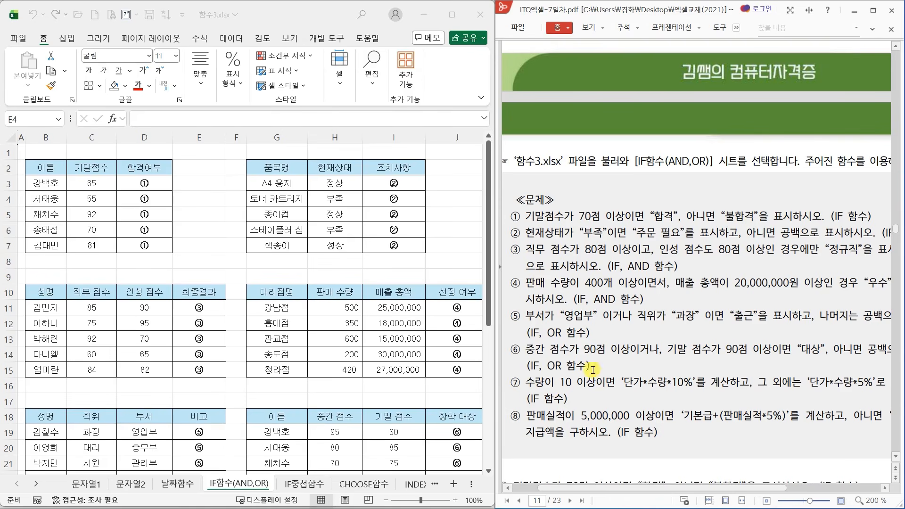
pyautogui.scroll(-5, 797, 252)
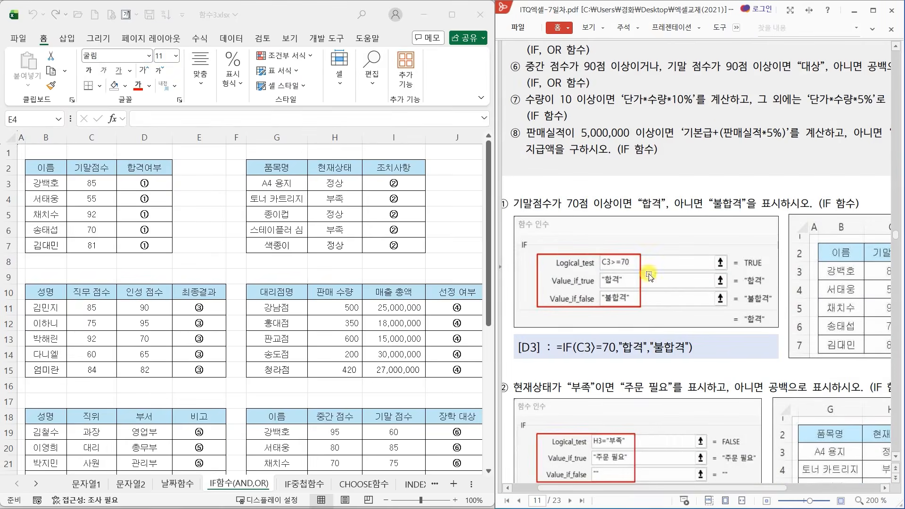
pyautogui.scroll(-1, 546, 293)
pyautogui.click(197, 198)
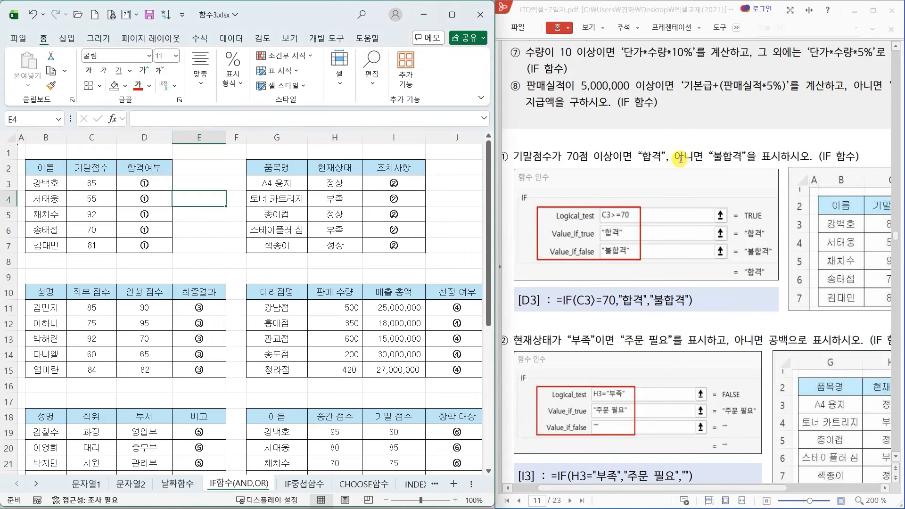
pyautogui.moveTo(509, 146); pyautogui.dragTo(630, 164)
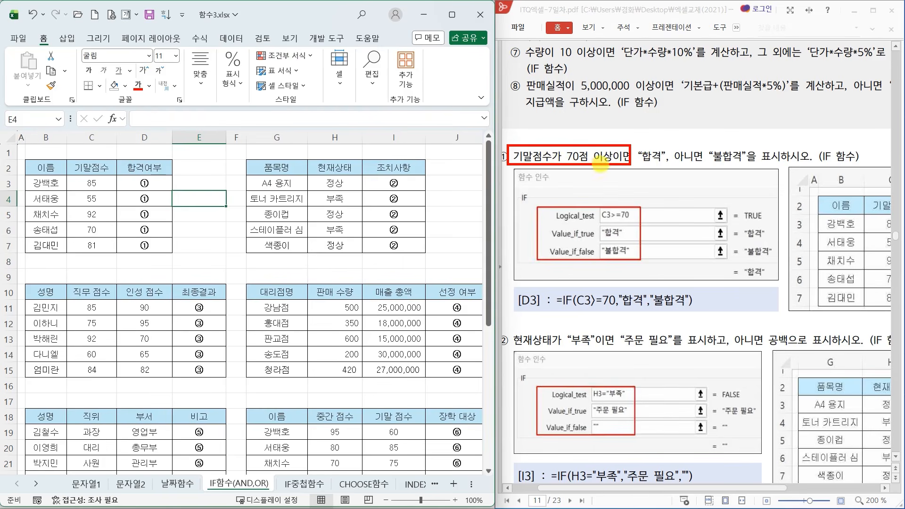
pyautogui.moveTo(641, 165); pyautogui.dragTo(744, 165)
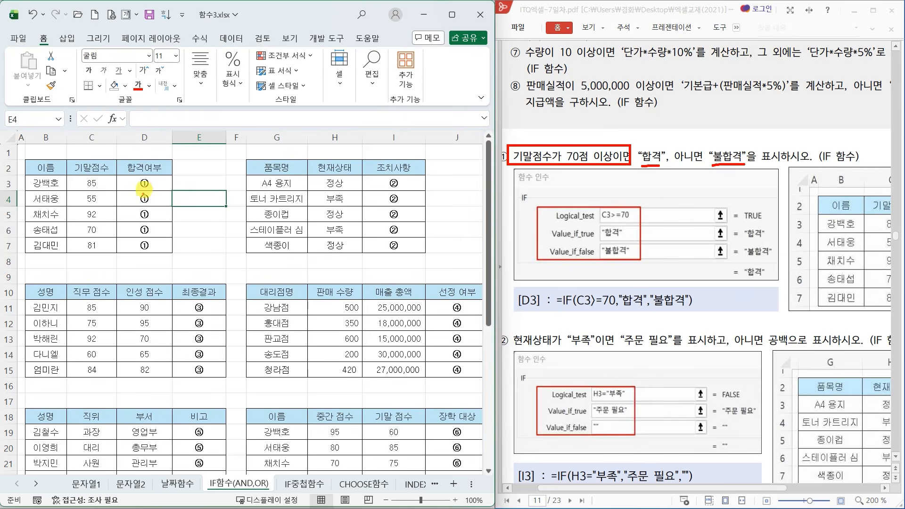
# - Insert an IF function in cell D3 under 합격여부 by searching for IF in the function wizard
pyautogui.click(144, 183)
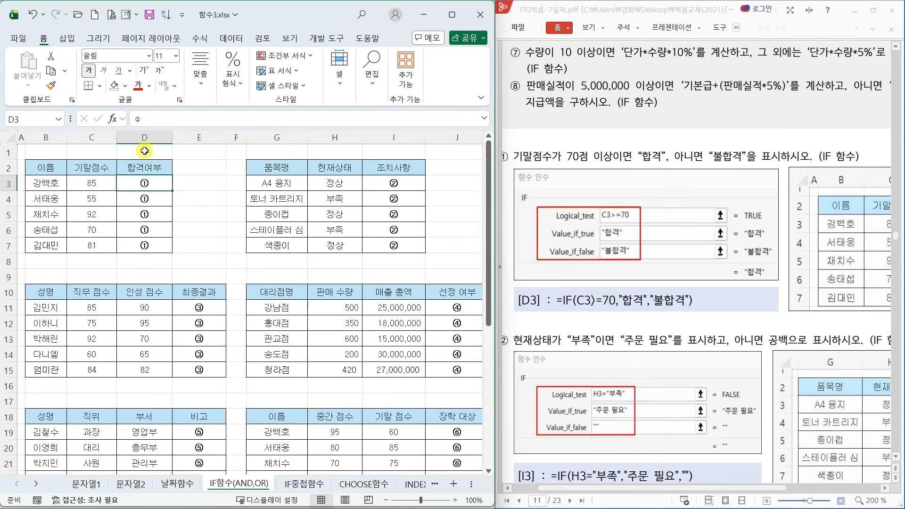
pyautogui.click(112, 118)
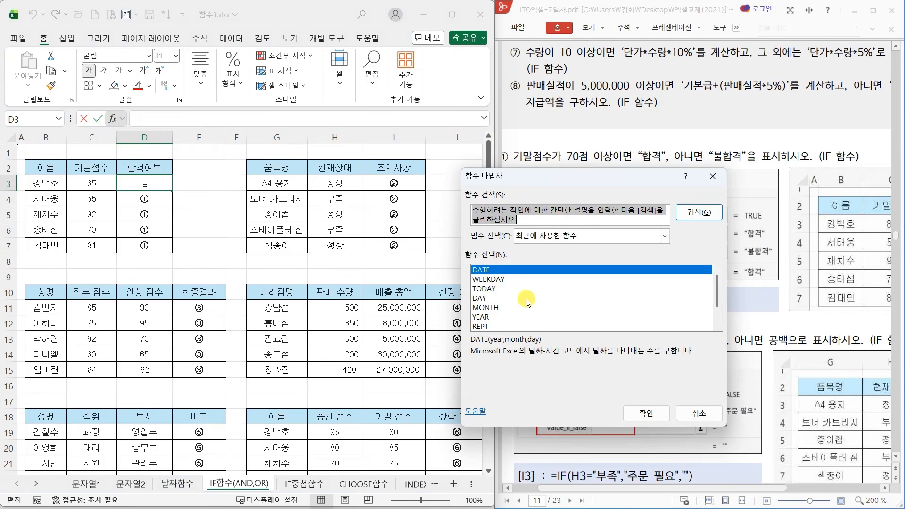
pyautogui.write('IF')
pyautogui.press('Return')
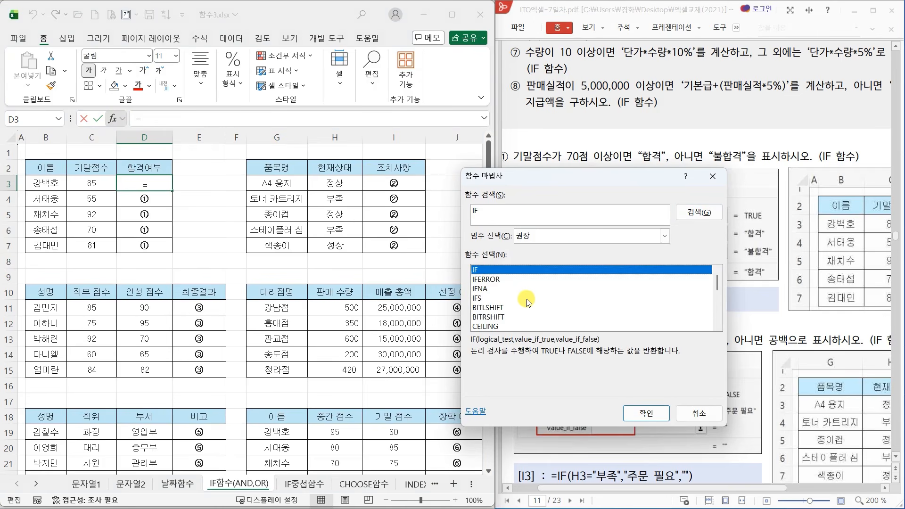
pyautogui.moveTo(506, 180); pyautogui.dragTo(240, 104)
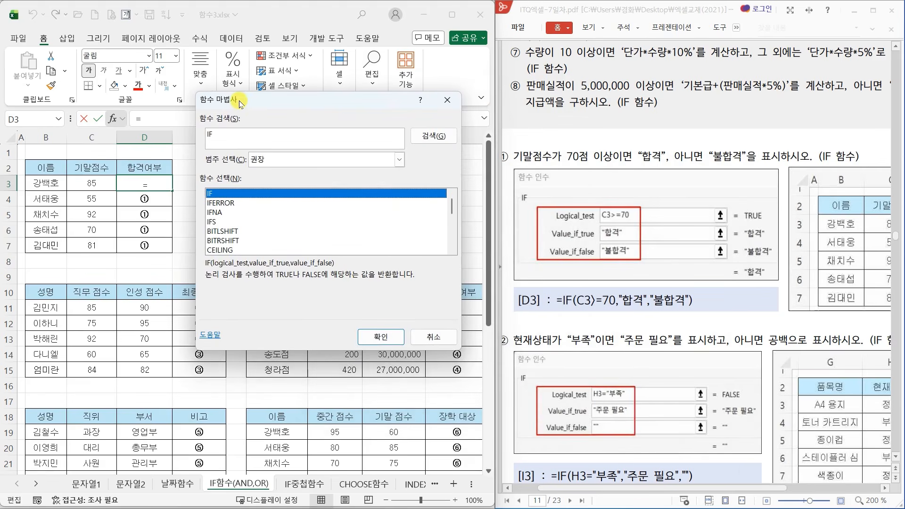
pyautogui.click(382, 335)
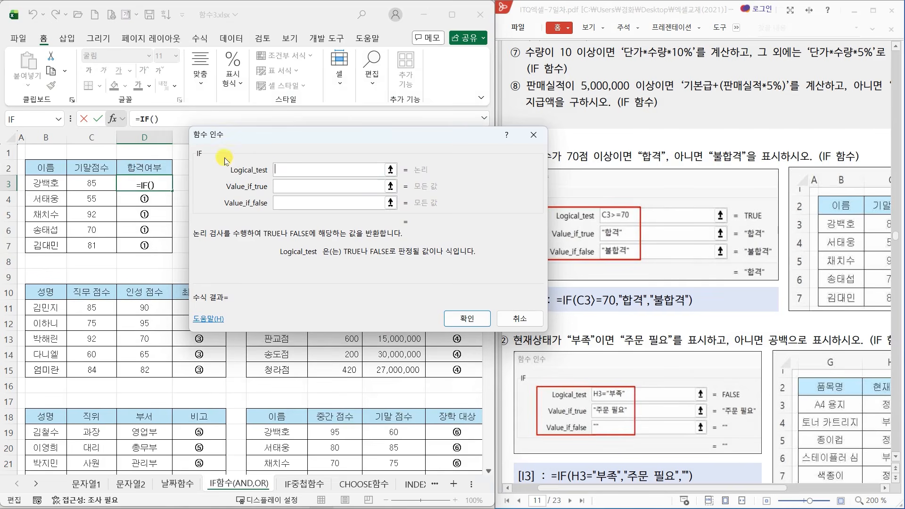
# - Set the IF arguments to C3>=80, "합격" and "불합격", confirm the formula and fill it down from D3 to D7
pyautogui.click(92, 183)
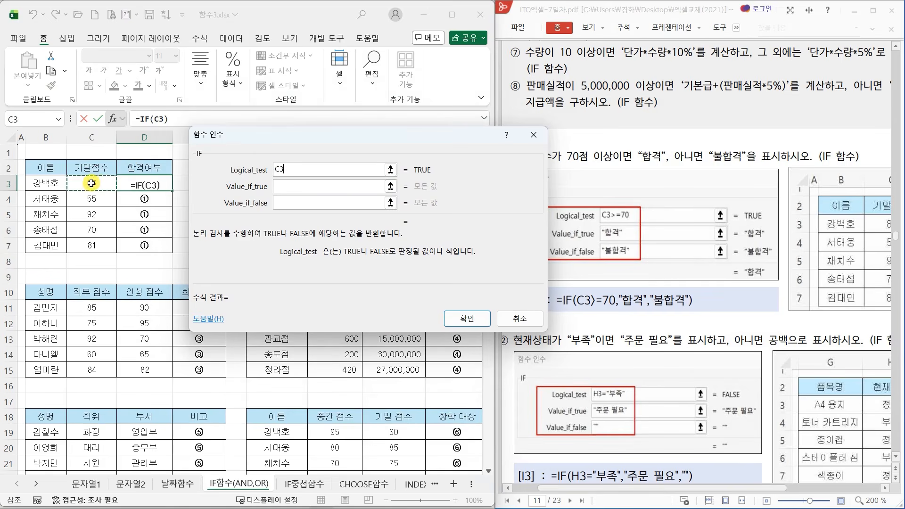
pyautogui.write('>=80')
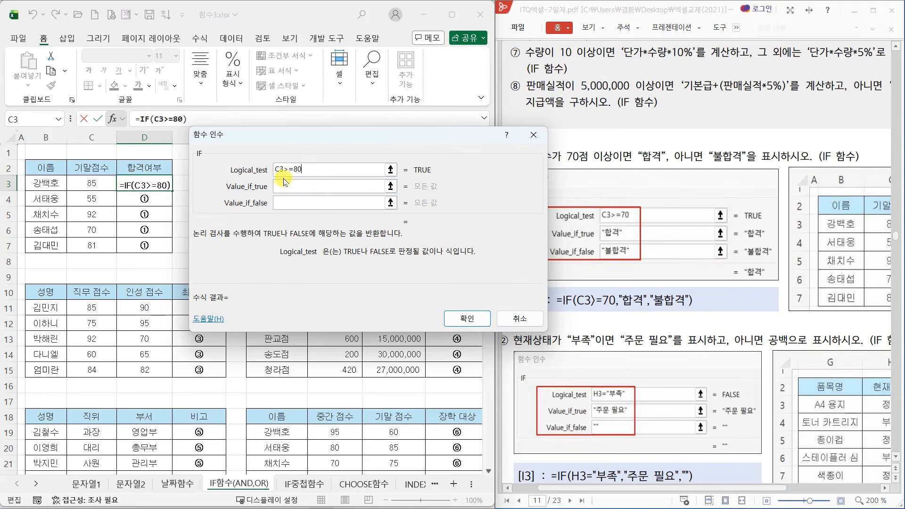
pyautogui.click(293, 187)
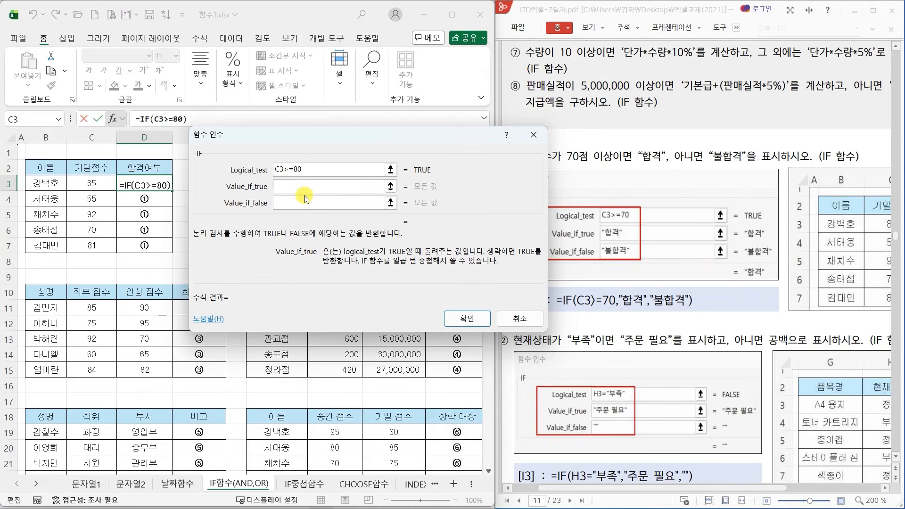
pyautogui.write('합격')
pyautogui.press('Tab')
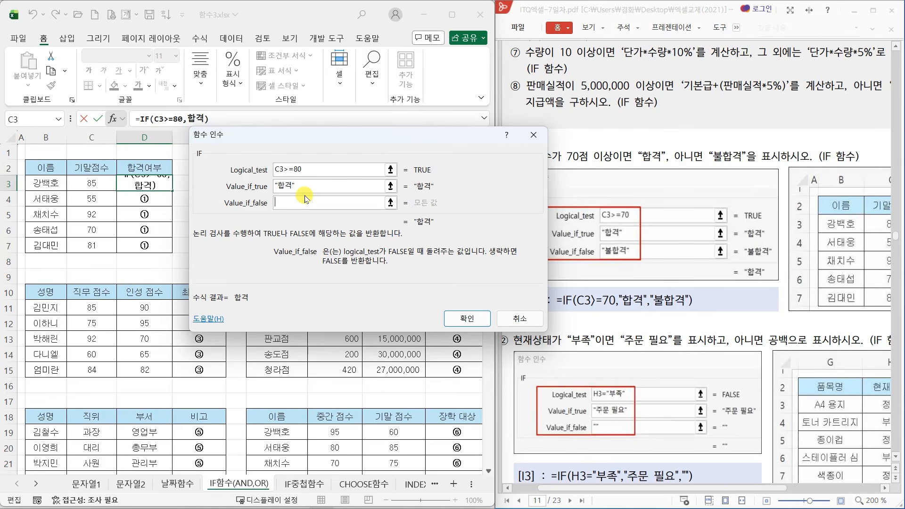
pyautogui.write('ㅂ합ㄱ')
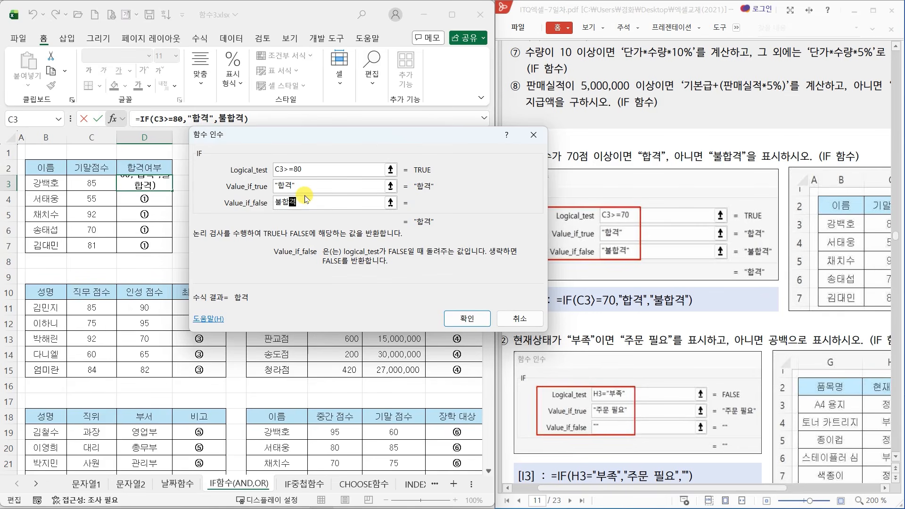
pyautogui.write('ㅕ')
pyautogui.press('Tab')
pyautogui.click(282, 206)
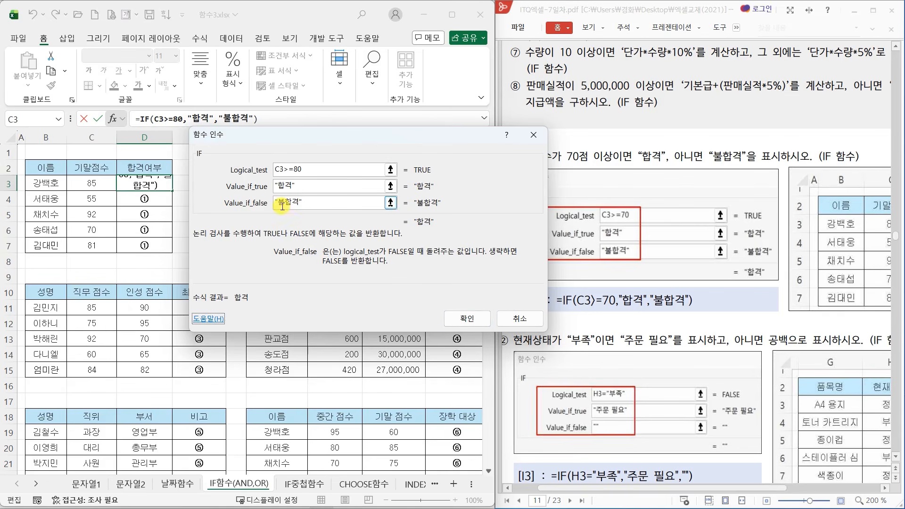
pyautogui.click(467, 318)
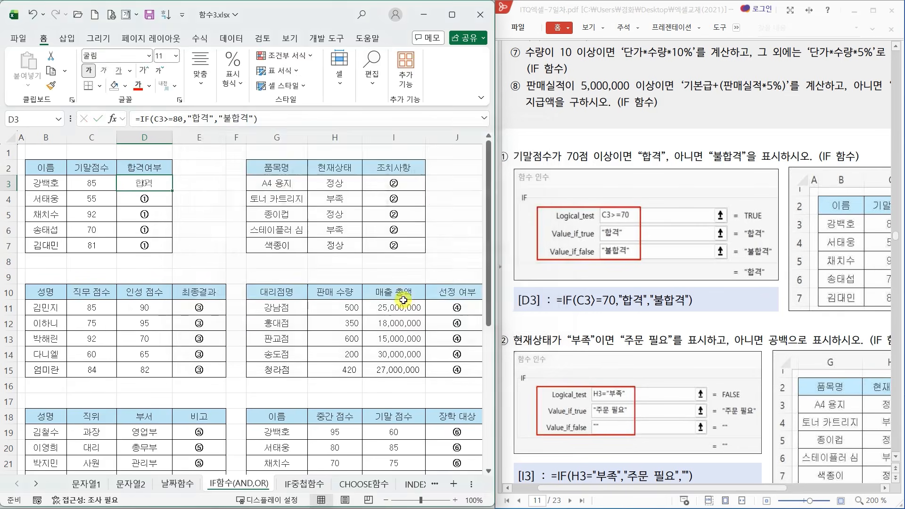
pyautogui.doubleClick(173, 191)
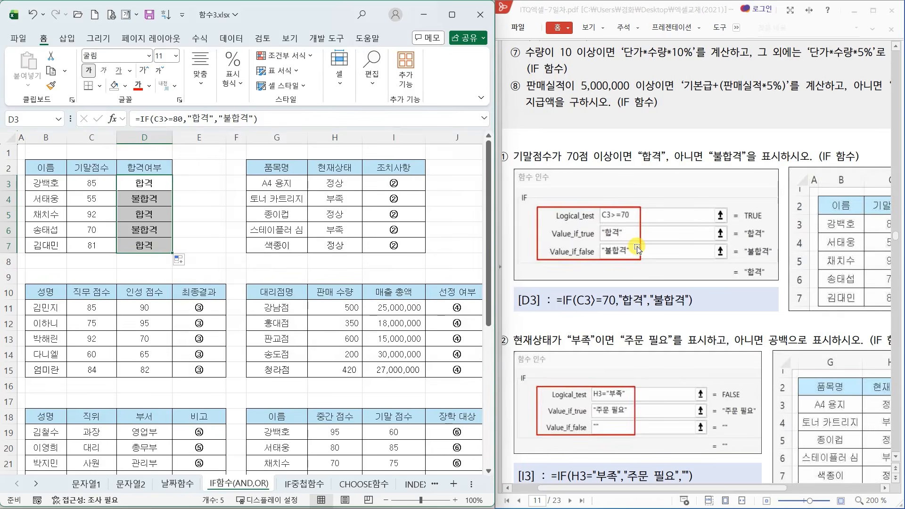
pyautogui.scroll(-4, 637, 248)
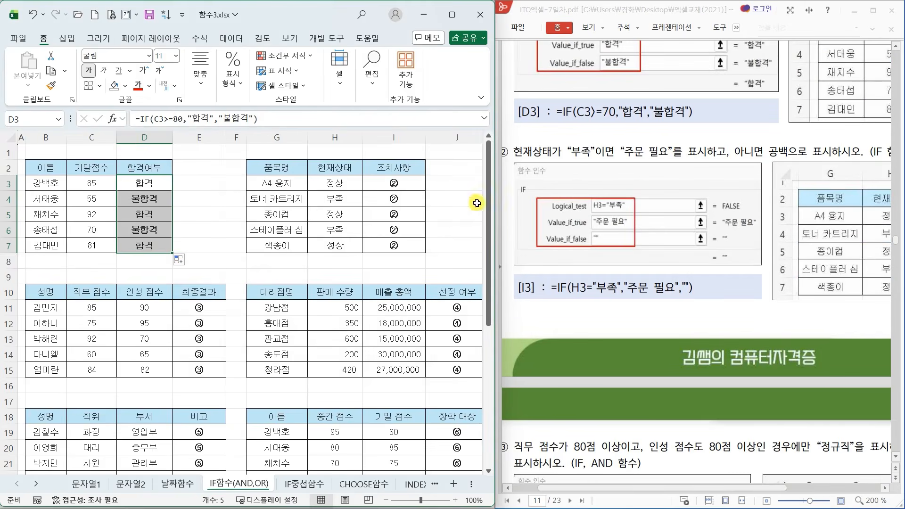
# - Check problem ②'s result text and blank result in the textbook, and insert an IF function in cell I3 under 조치사항
pyautogui.click(410, 187)
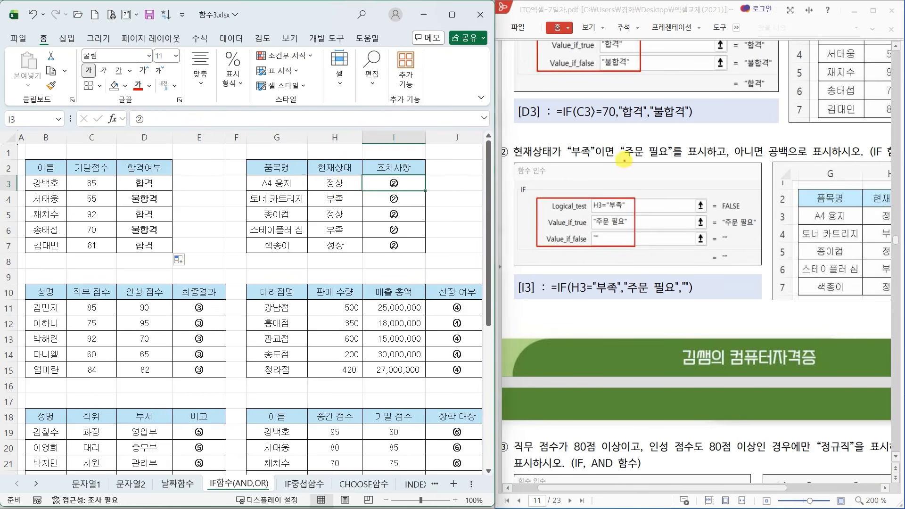
pyautogui.moveTo(639, 134)
pyautogui.mouseDown()
pyautogui.moveTo(645, 142)
pyautogui.moveTo(653, 127)
pyautogui.mouseUp()
pyautogui.moveTo(777, 141); pyautogui.dragTo(794, 128)
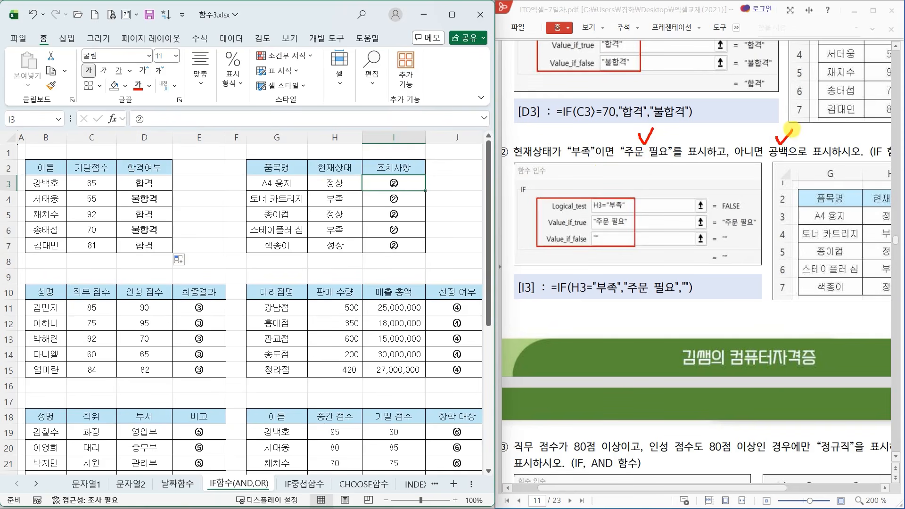
pyautogui.moveTo(764, 163)
pyautogui.mouseDown()
pyautogui.moveTo(792, 162)
pyautogui.moveTo(775, 188)
pyautogui.mouseUp()
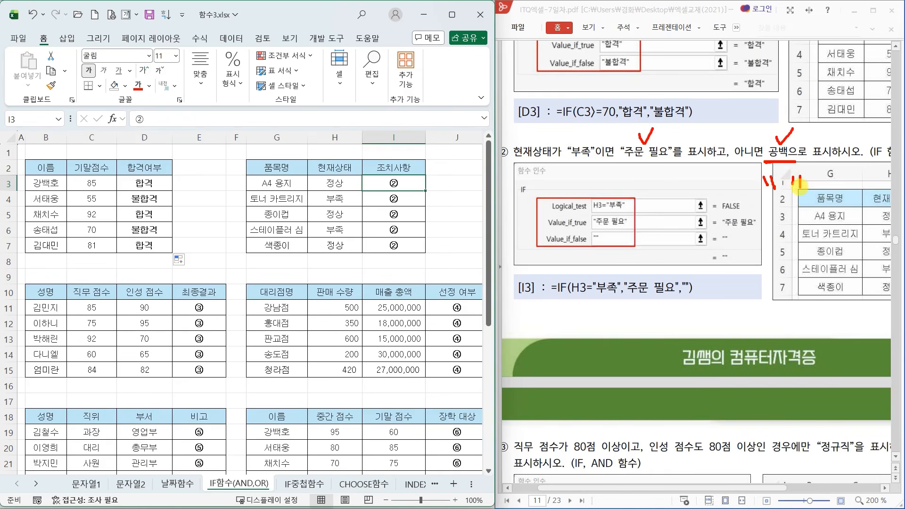
pyautogui.click(113, 118)
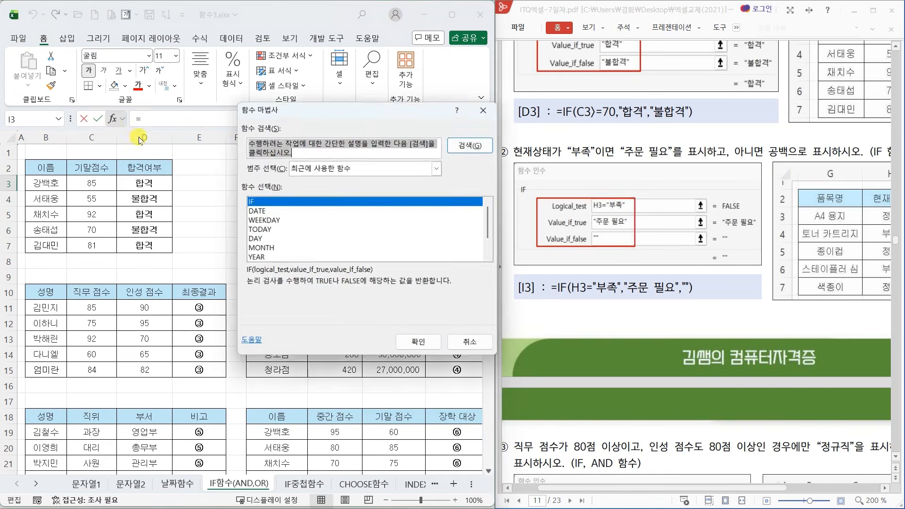
pyautogui.click(414, 349)
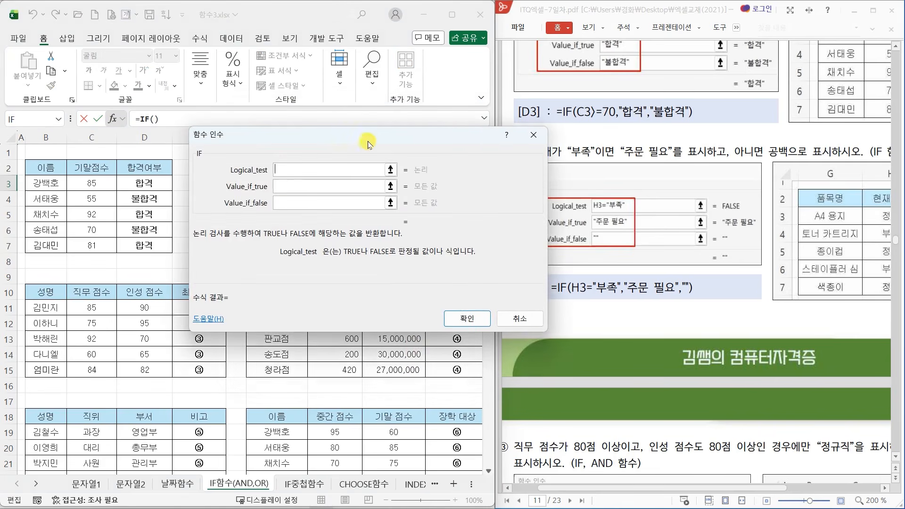
# - Set the IF function's logical test to H3="부족", taking the 현재상태 cell from the sheet
pyautogui.moveTo(363, 133); pyautogui.dragTo(361, 218)
pyautogui.click(341, 183)
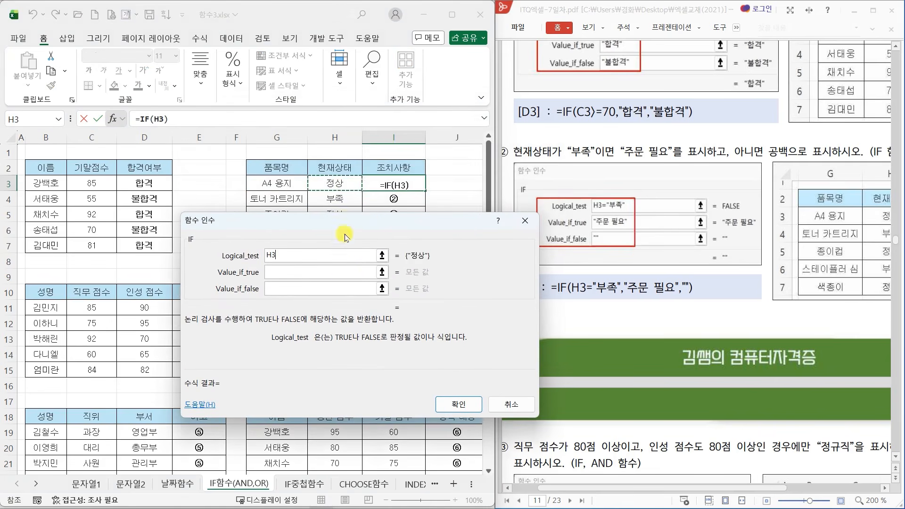
pyautogui.write('=')
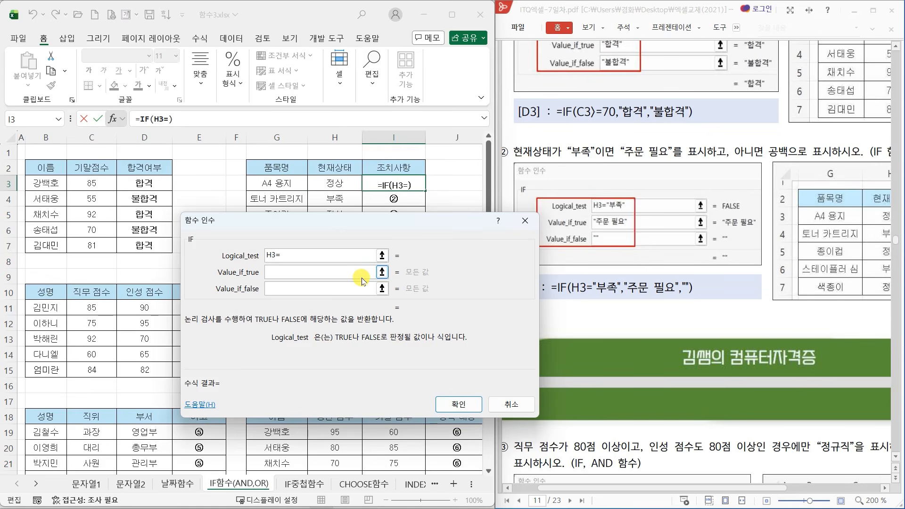
pyautogui.write('"부조')
pyautogui.write('"')
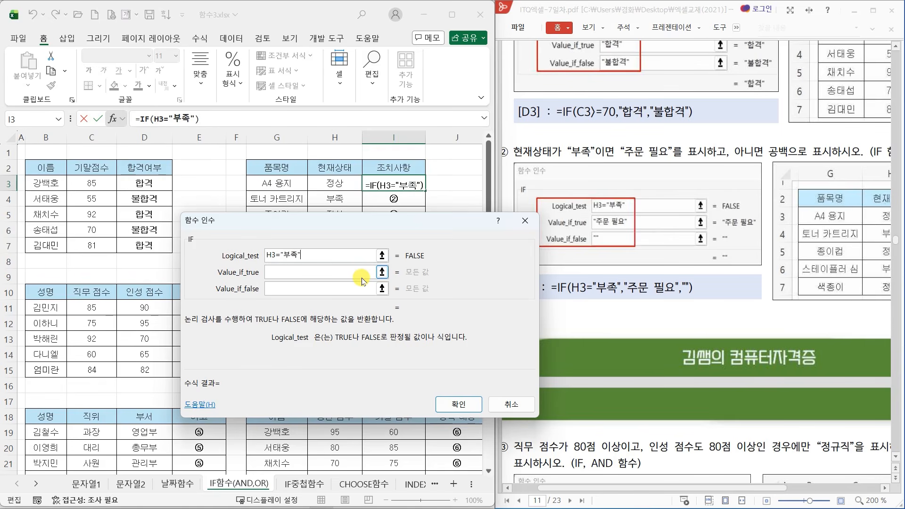
# - Set the true value to "주문 필요" and the false value to "", confirm the formula and fill it down from I3 to I7
pyautogui.click(363, 281)
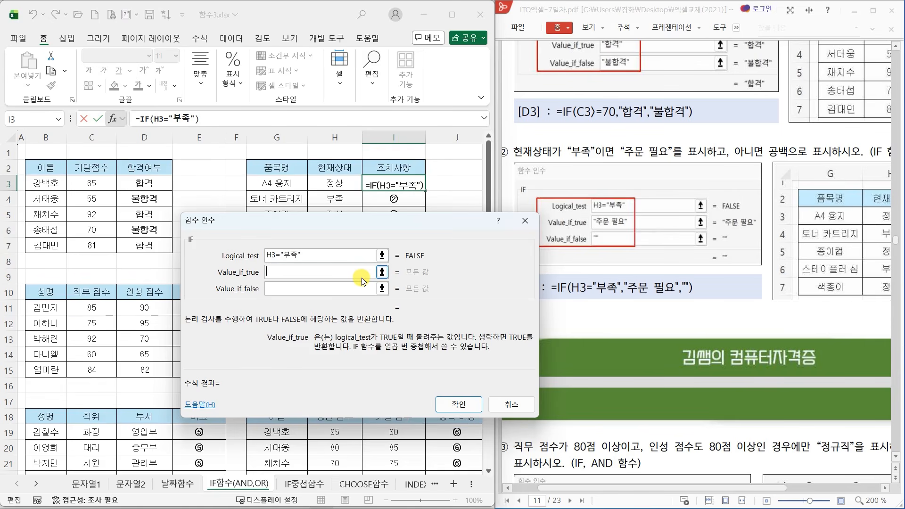
pyautogui.write('주문 필요')
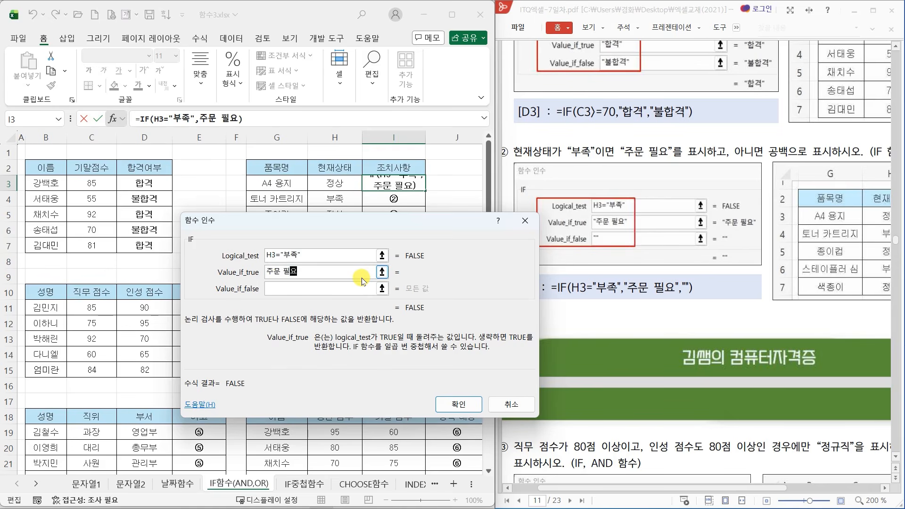
pyautogui.press('Tab')
pyautogui.write('"')
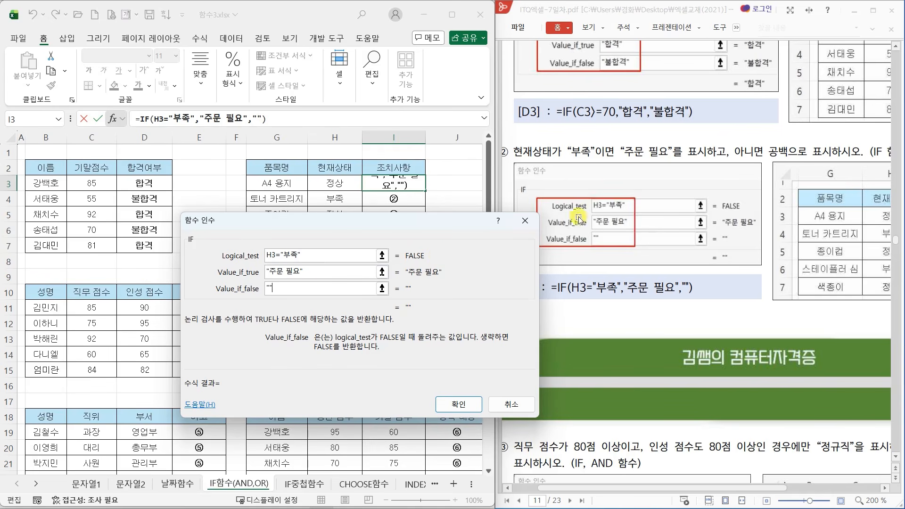
pyautogui.moveTo(624, 163); pyautogui.dragTo(673, 162)
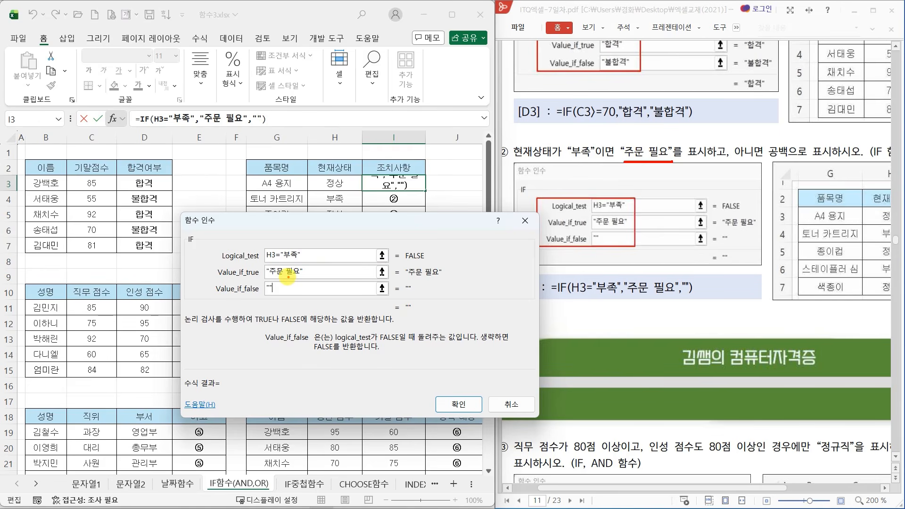
pyautogui.click(460, 404)
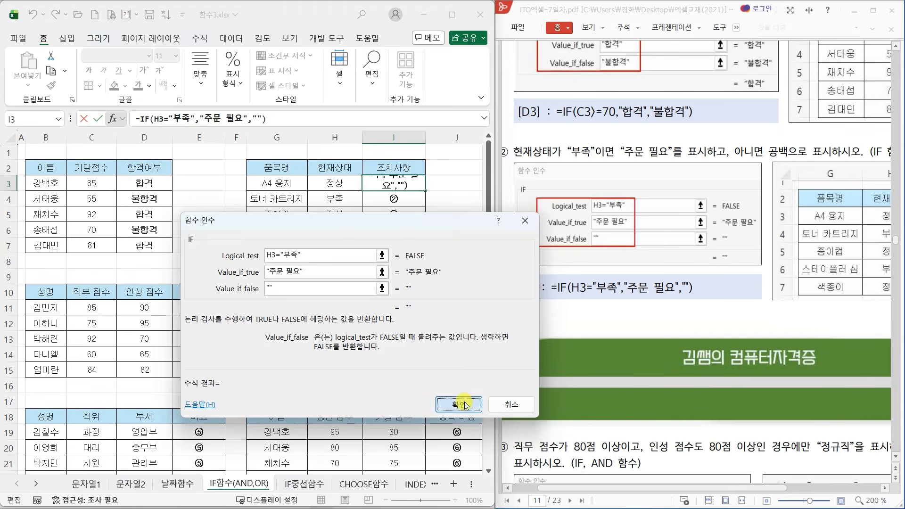
pyautogui.moveTo(427, 191); pyautogui.dragTo(428, 250)
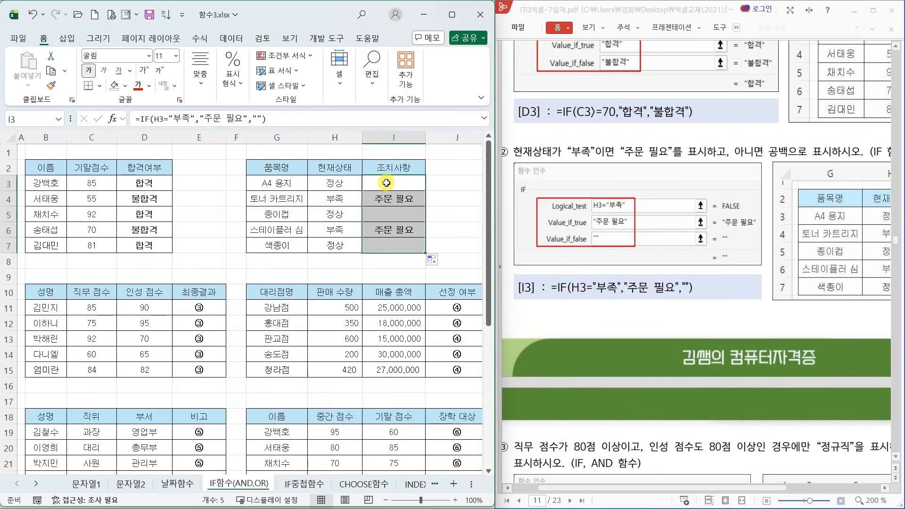
# - Read practice problem ③ on page 12 for cell E11, examining its two score conditions, result text and required functions
pyautogui.scroll(-4, 570, 288)
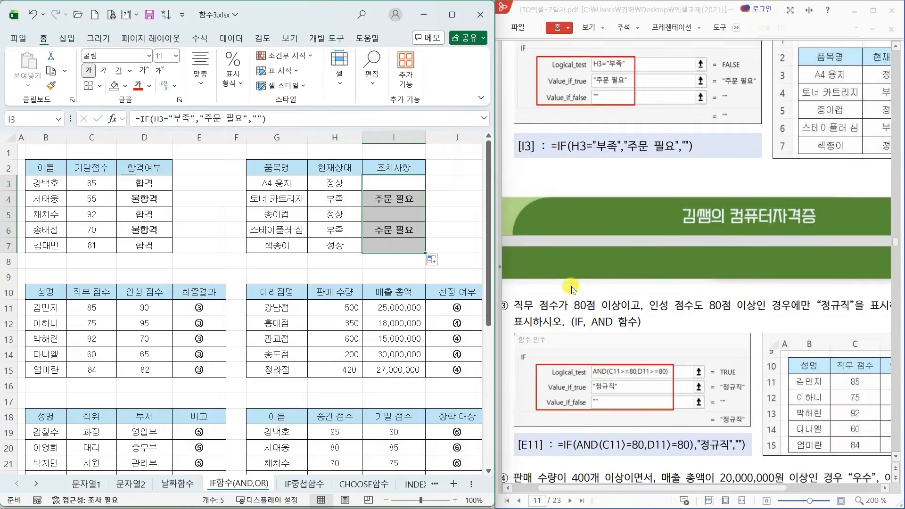
pyautogui.scroll(-1, 569, 290)
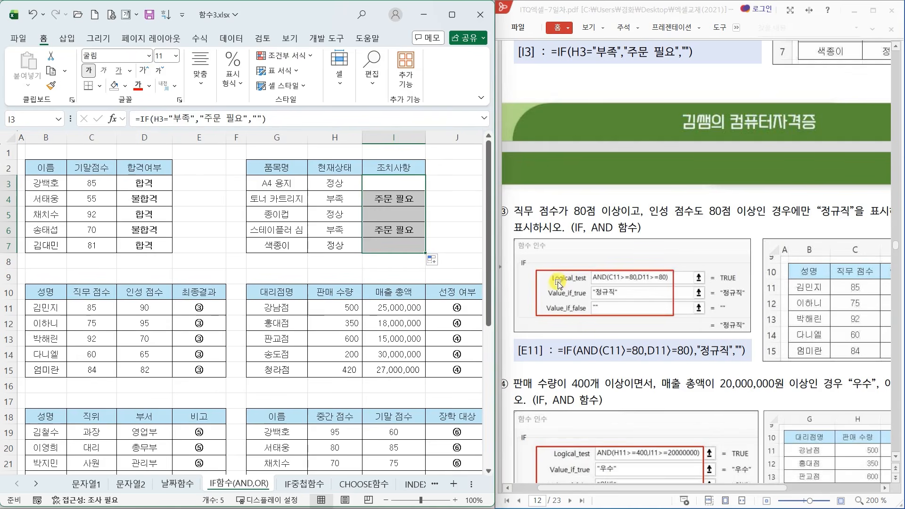
pyautogui.click(201, 311)
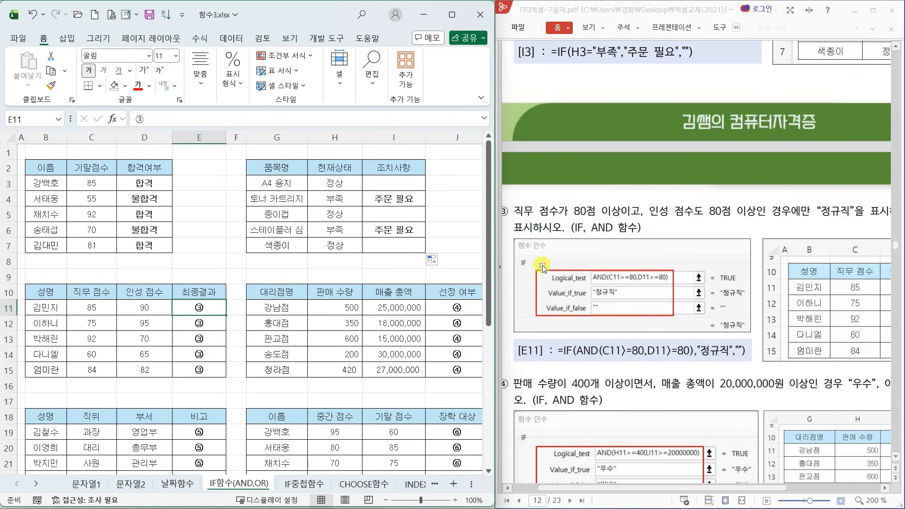
pyautogui.moveTo(510, 200)
pyautogui.mouseDown()
pyautogui.moveTo(543, 219)
pyautogui.moveTo(620, 219)
pyautogui.mouseUp()
pyautogui.moveTo(584, 172); pyautogui.dragTo(572, 192)
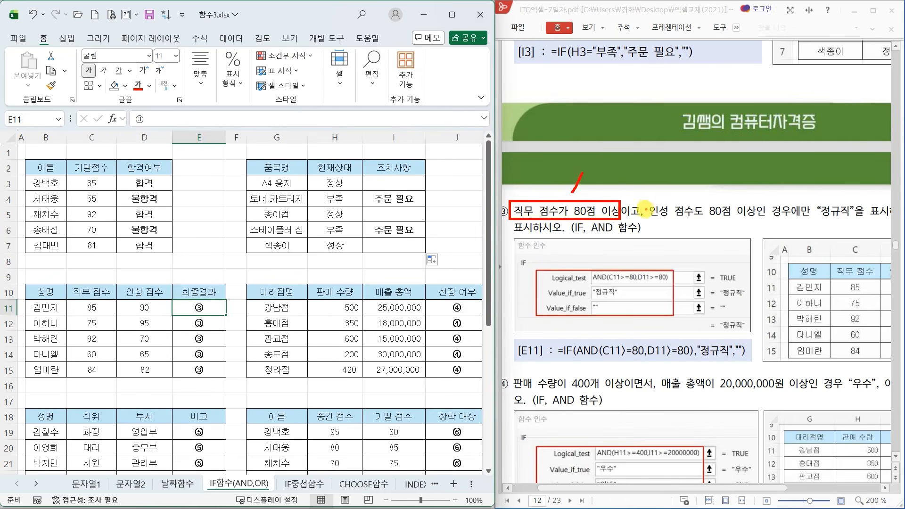
pyautogui.moveTo(645, 199); pyautogui.dragTo(764, 220)
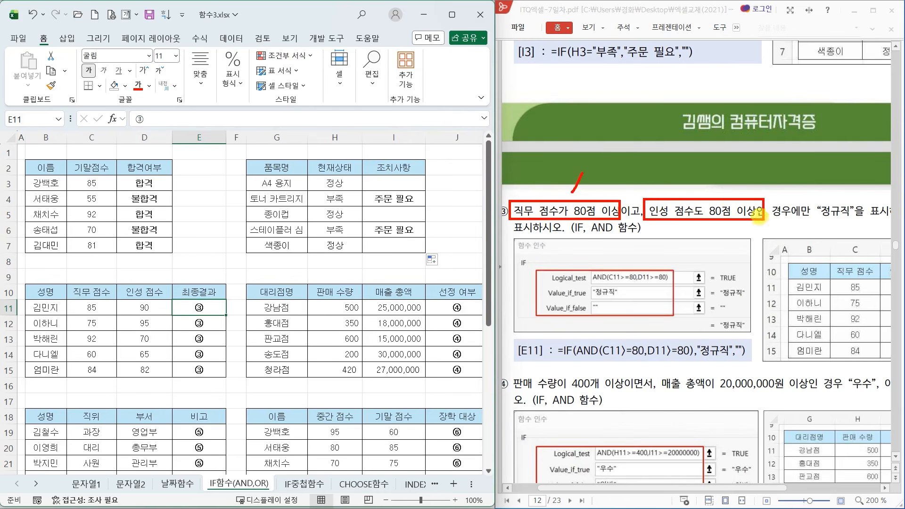
pyautogui.moveTo(695, 178); pyautogui.dragTo(714, 186)
pyautogui.moveTo(809, 219); pyautogui.dragTo(841, 216)
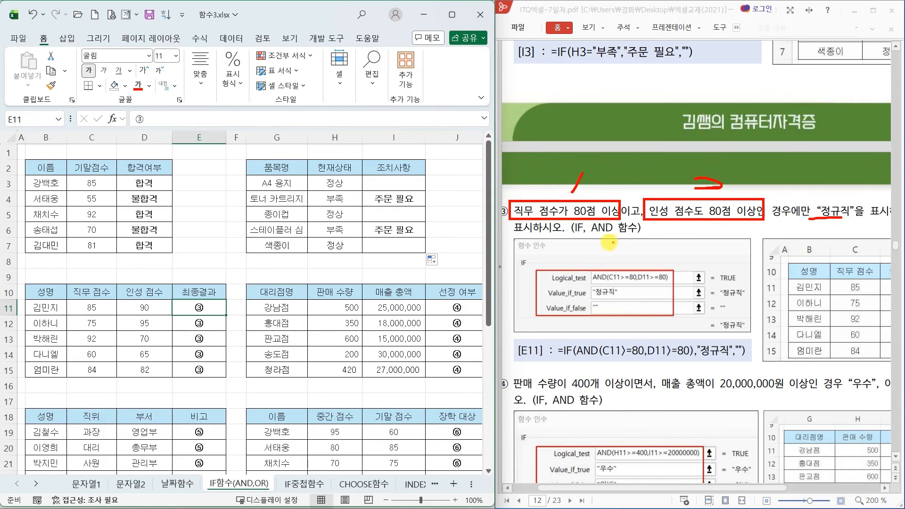
pyautogui.moveTo(593, 240); pyautogui.dragTo(616, 239)
pyautogui.moveTo(627, 189)
pyautogui.mouseDown()
pyautogui.moveTo(644, 186)
pyautogui.moveTo(651, 169)
pyautogui.mouseUp()
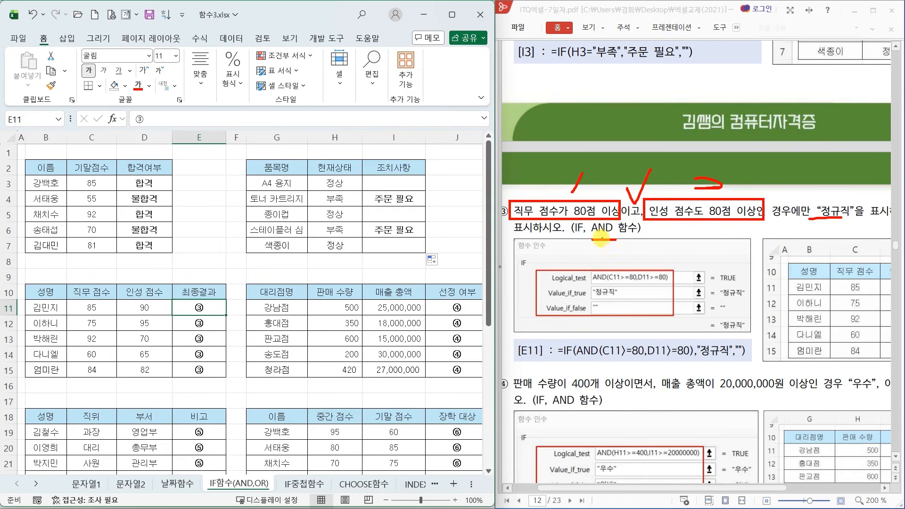
pyautogui.press('Escape')
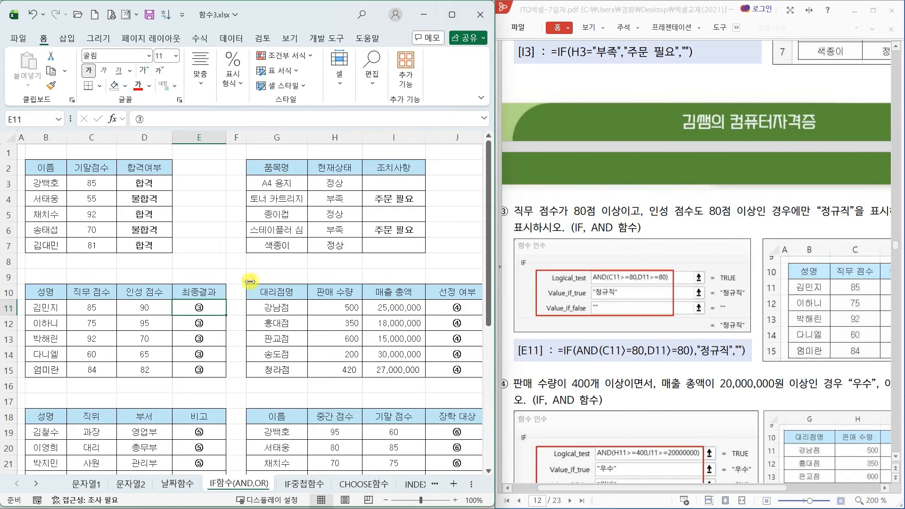
# - Insert an IF function in cell E11 under 최종결과, moving its arguments dialog clear of the row 11 scores
pyautogui.click(113, 119)
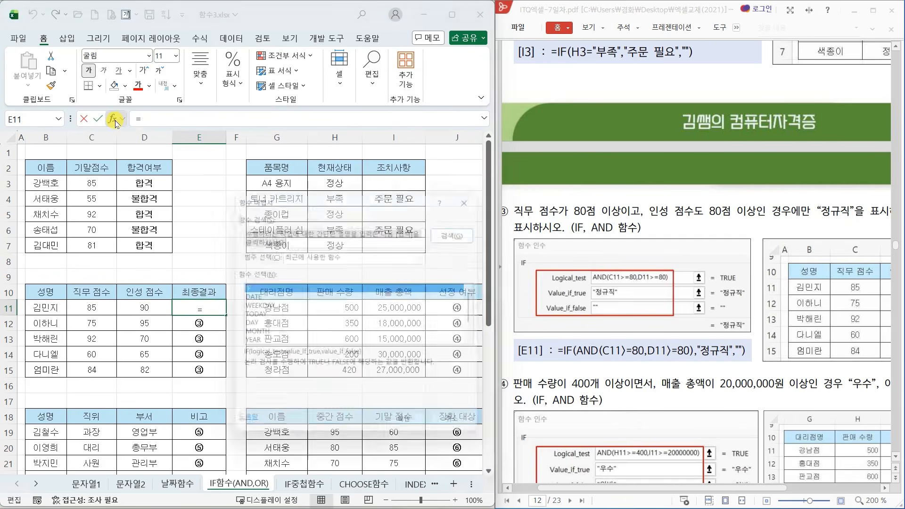
pyautogui.click(403, 432)
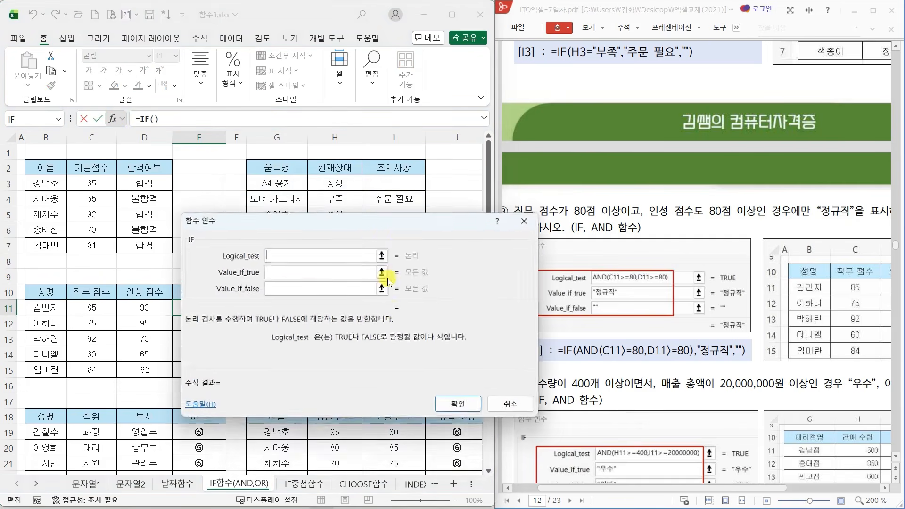
pyautogui.moveTo(401, 257); pyautogui.dragTo(398, 77)
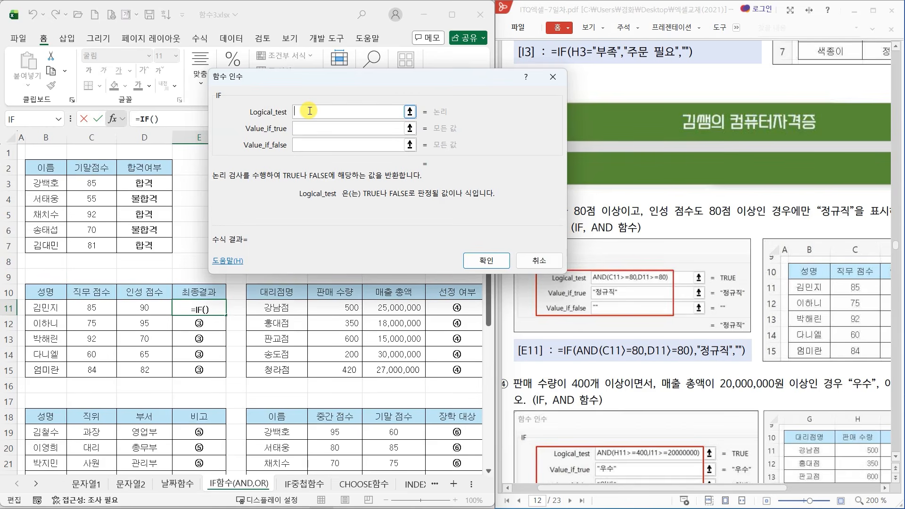
# - Set the IF function's logical test to AND(C11>=80,D11>=80), taking the 직무 점수 and 인성 점수 cells from the sheet
pyautogui.write('AND(')
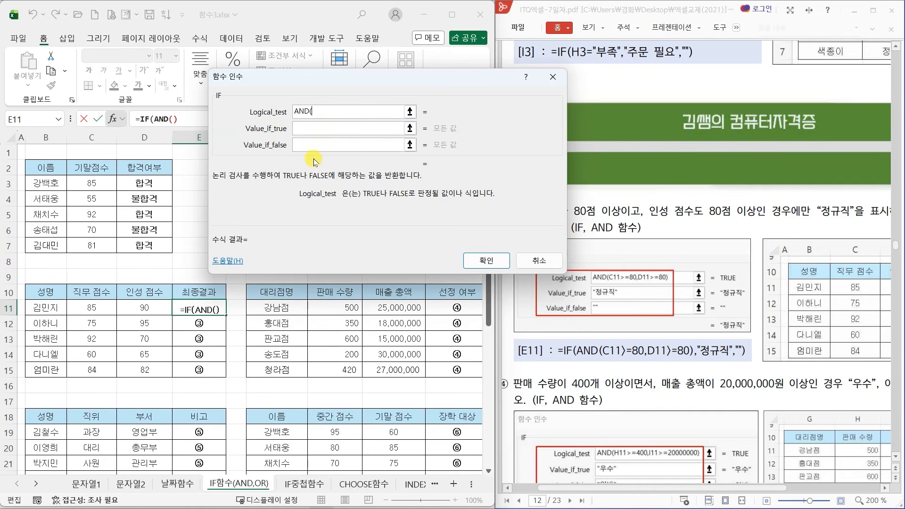
pyautogui.click(100, 306)
pyautogui.write('>')
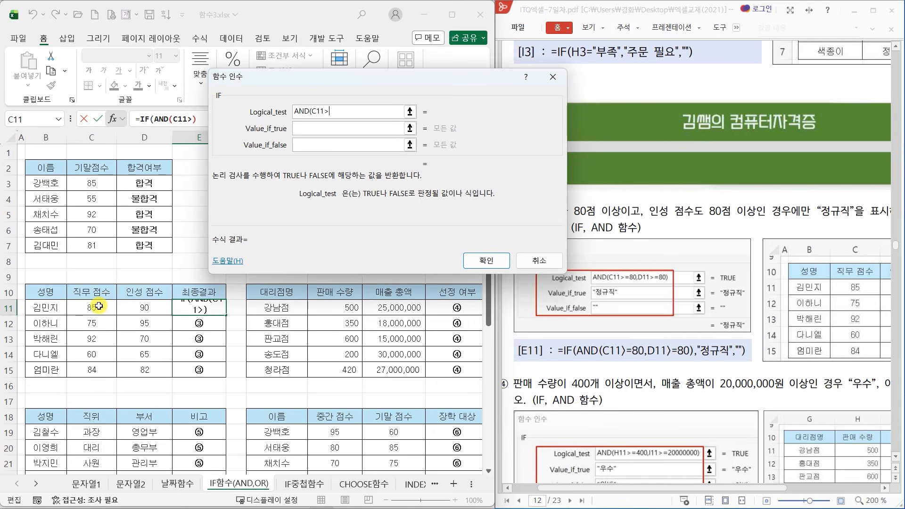
pyautogui.write('=80')
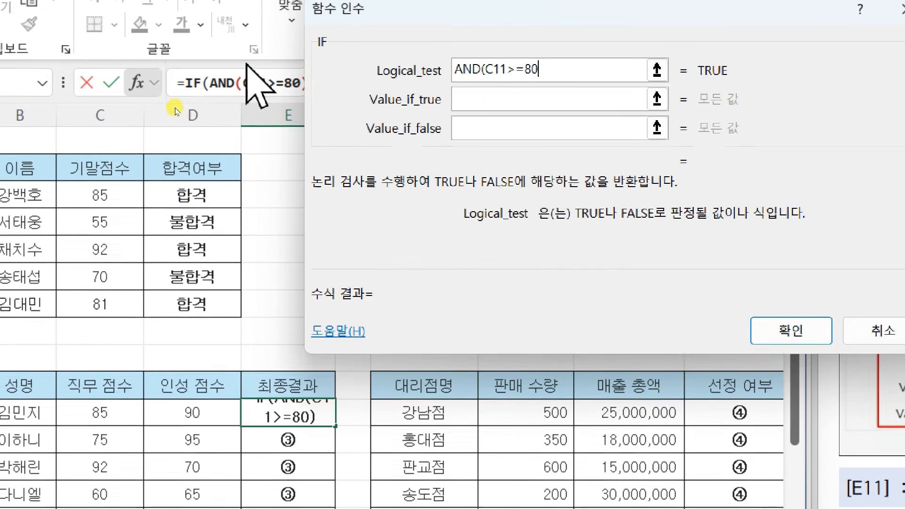
pyautogui.write(',')
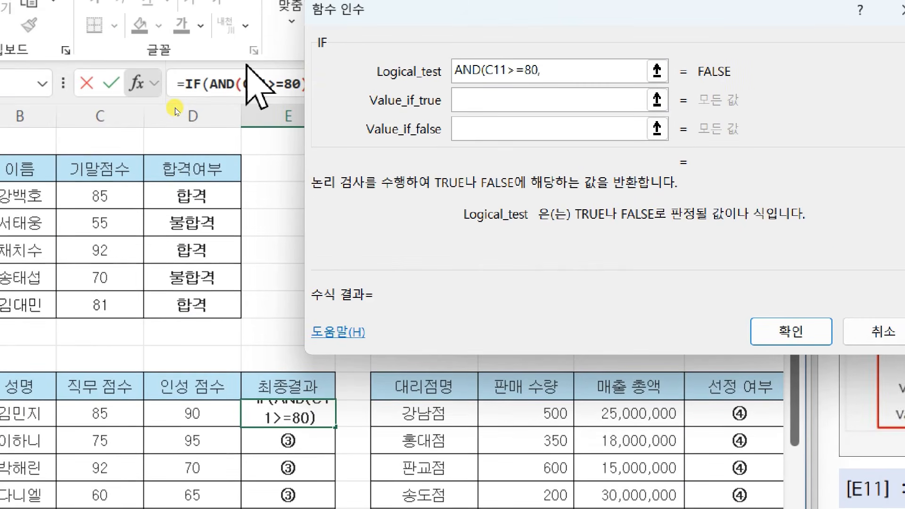
pyautogui.click(216, 417)
pyautogui.write('>=')
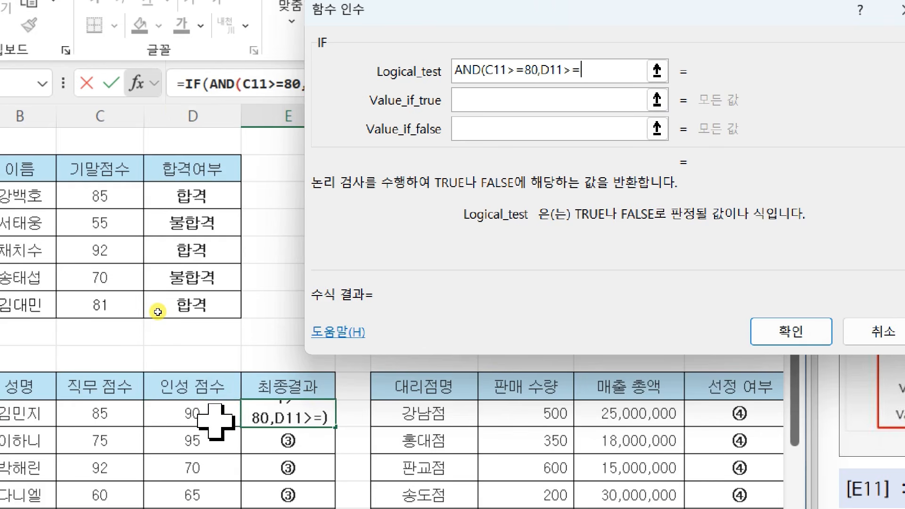
pyautogui.write('80)')
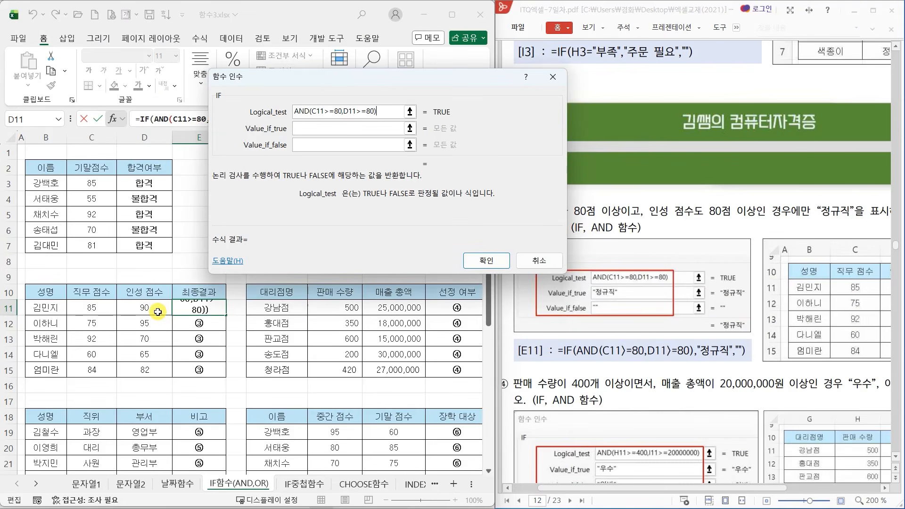
# - Set the true value to "정규직" and the false value to "", confirm the formula and fill it down from E11 to E15
pyautogui.press('Tab')
pyautogui.write('정')
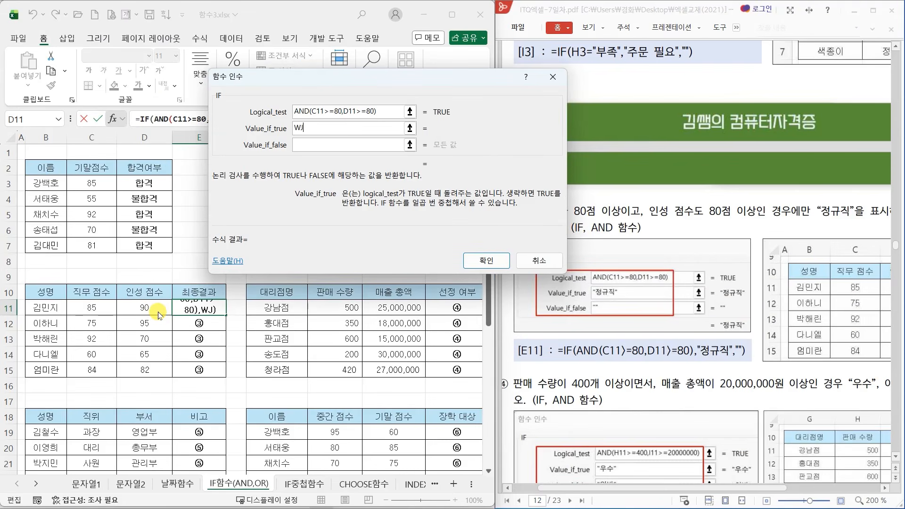
pyautogui.write('규지')
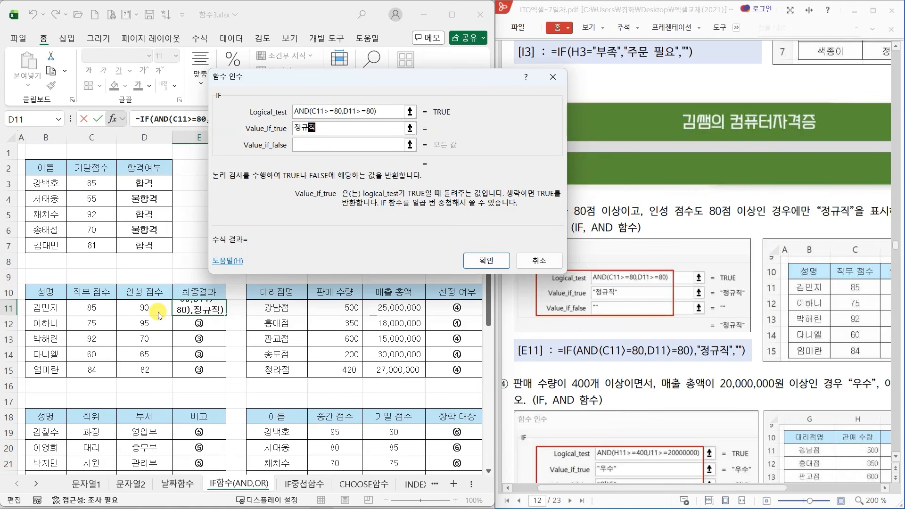
pyautogui.press('Tab')
pyautogui.write('""')
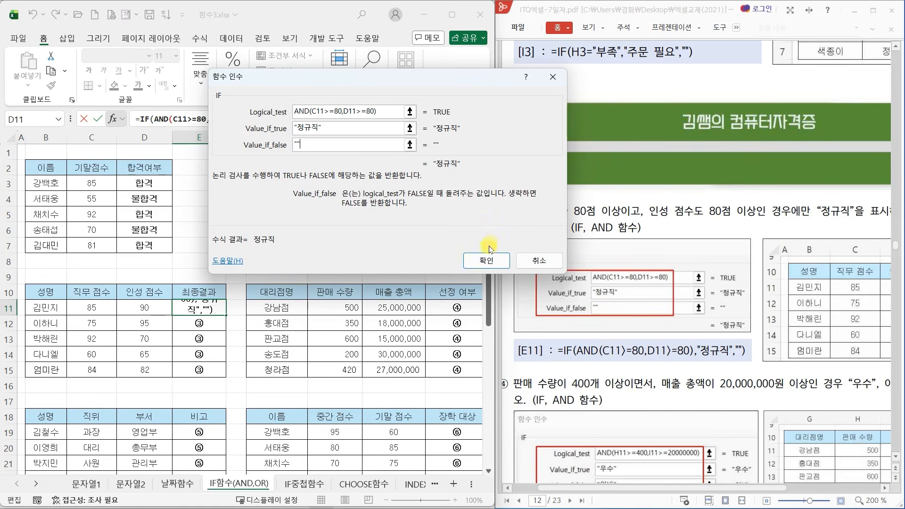
pyautogui.click(488, 259)
pyautogui.moveTo(226, 316); pyautogui.dragTo(228, 370)
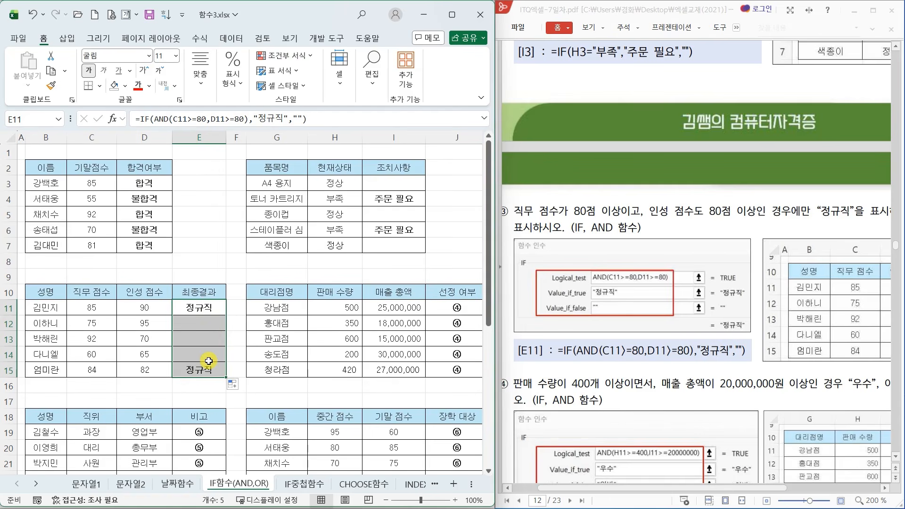
# - Select cell J11 and read practice problem ④, examining how its sales quantity and sales total conditions are joined
pyautogui.click(454, 306)
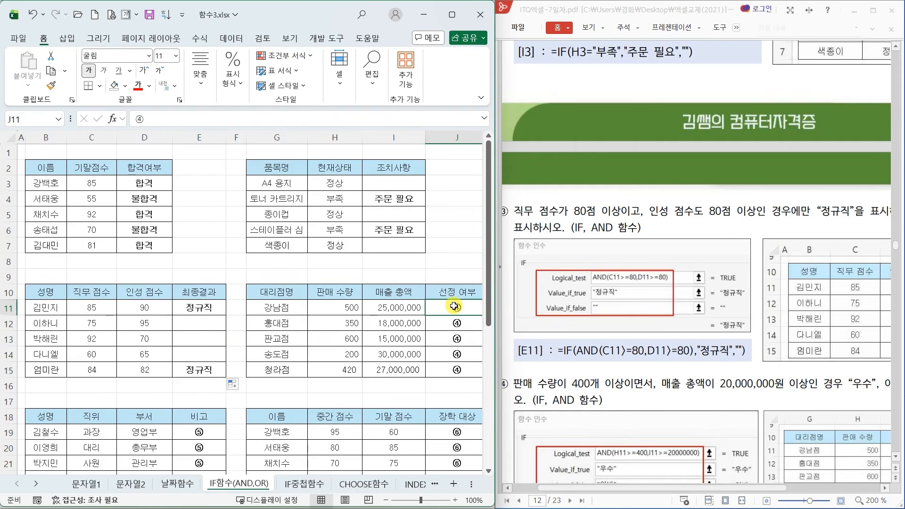
pyautogui.scroll(-3, 600, 429)
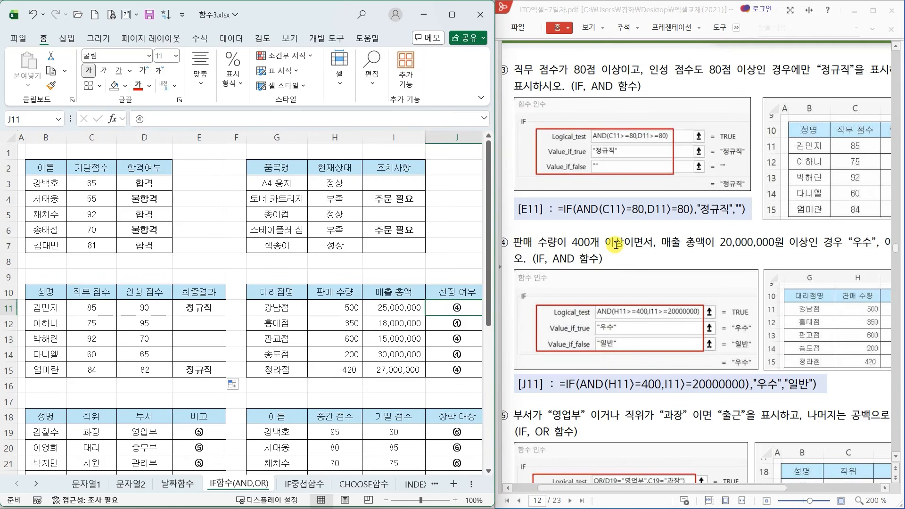
pyautogui.moveTo(656, 252); pyautogui.dragTo(636, 252)
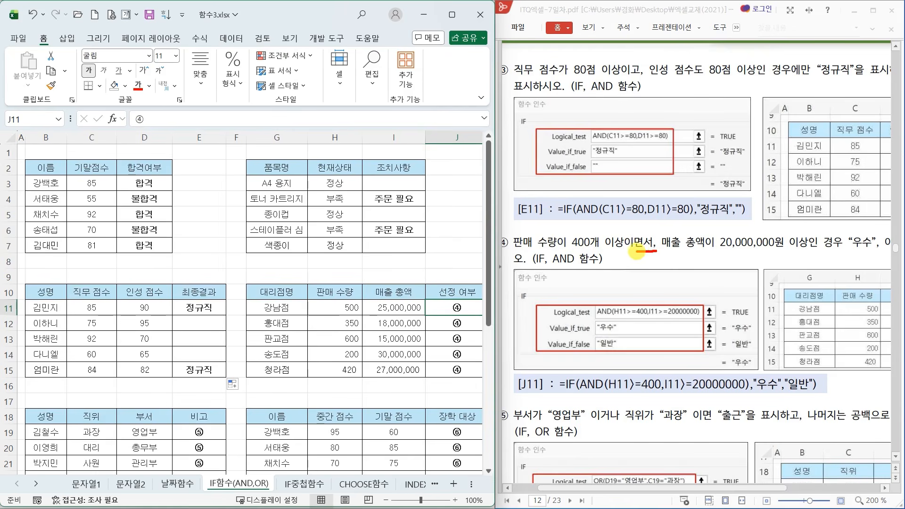
pyautogui.moveTo(643, 73); pyautogui.dragTo(628, 74)
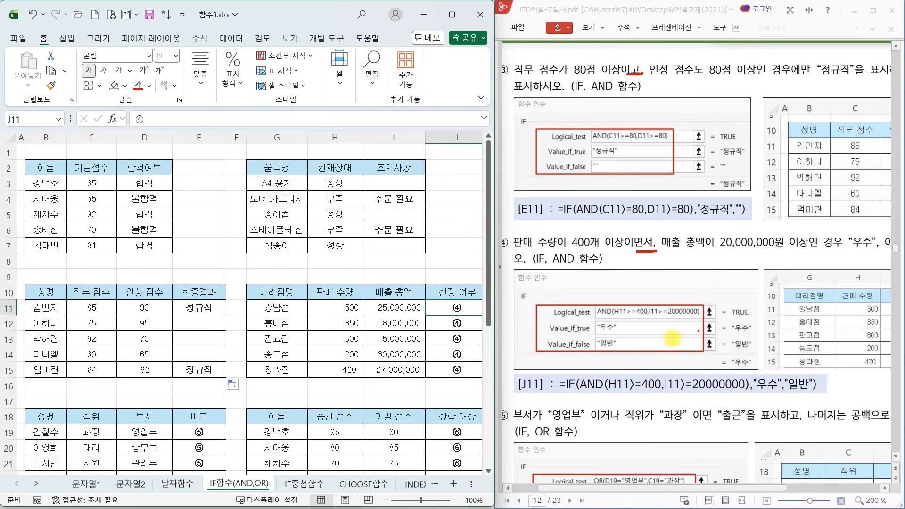
pyautogui.press('Escape')
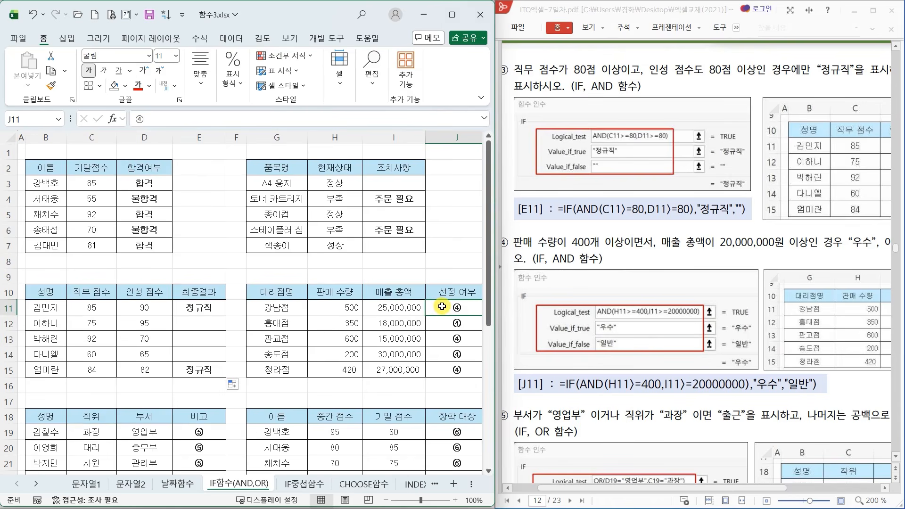
# - Insert an IF function in cell J11 under 선정 여부, starting its logical test with AND( and moving the dialog clear of H11 and I11
pyautogui.click(112, 118)
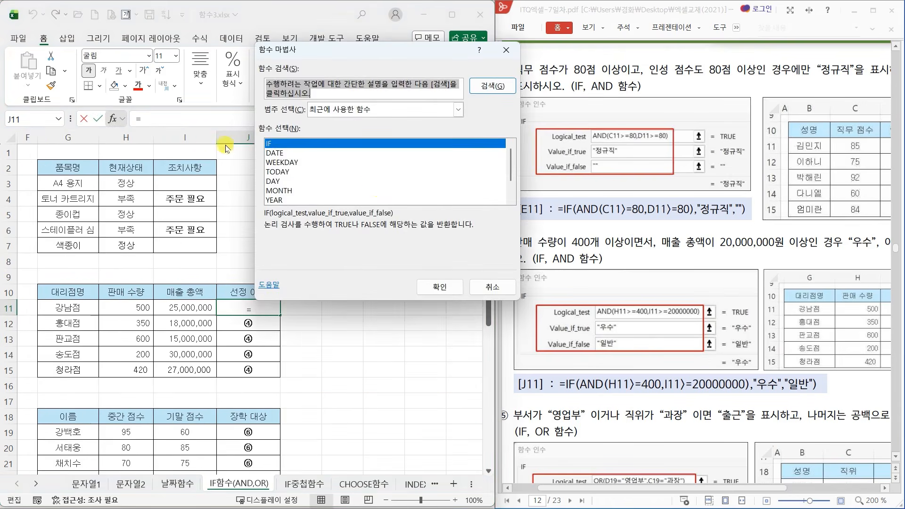
pyautogui.click(441, 285)
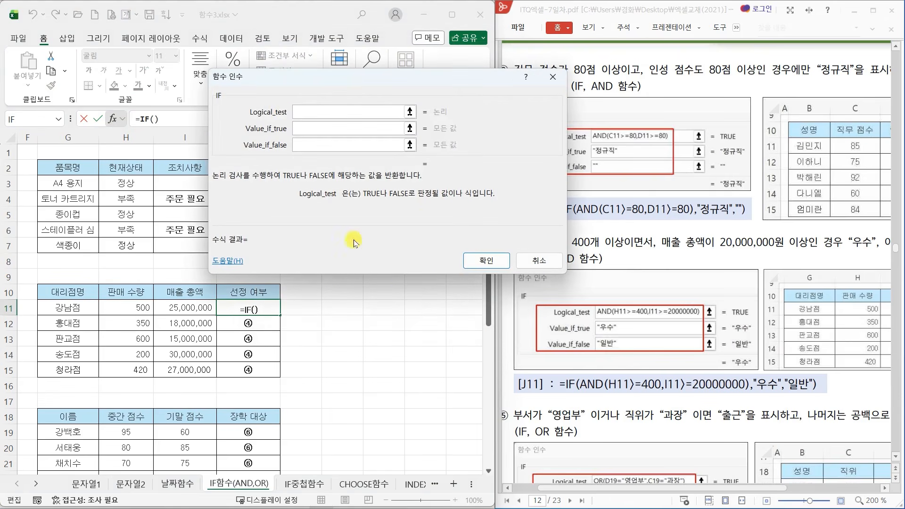
pyautogui.write('AND(')
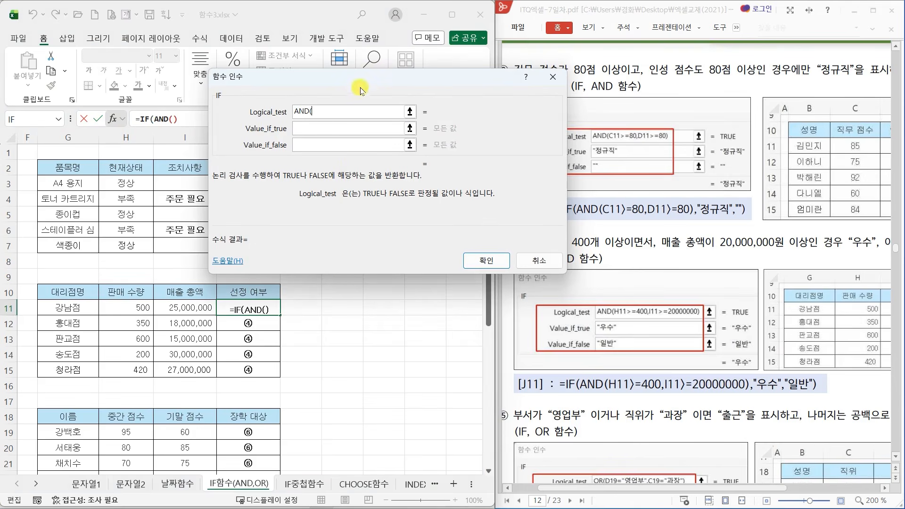
pyautogui.moveTo(361, 79); pyautogui.dragTo(303, 88)
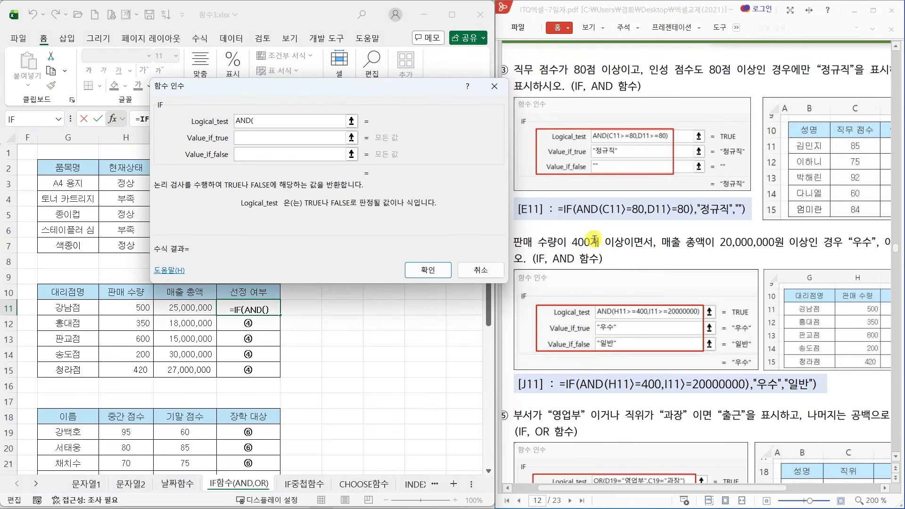
# - Complete the logical test as AND(H11>=400,I11>=20000000), taking the 판매 수량 and 매출 총액 cells from the sheet
pyautogui.click(126, 306)
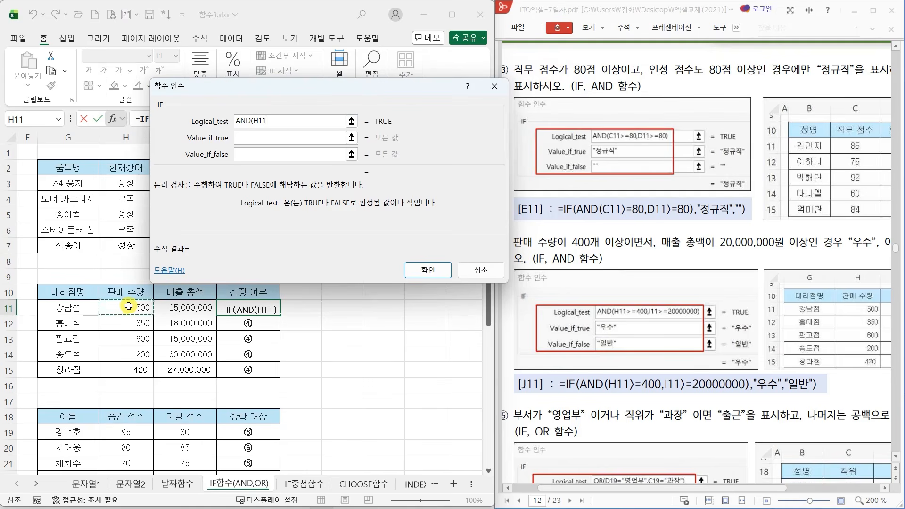
pyautogui.write('>=7')
pyautogui.press('BackSpace')
pyautogui.write('4')
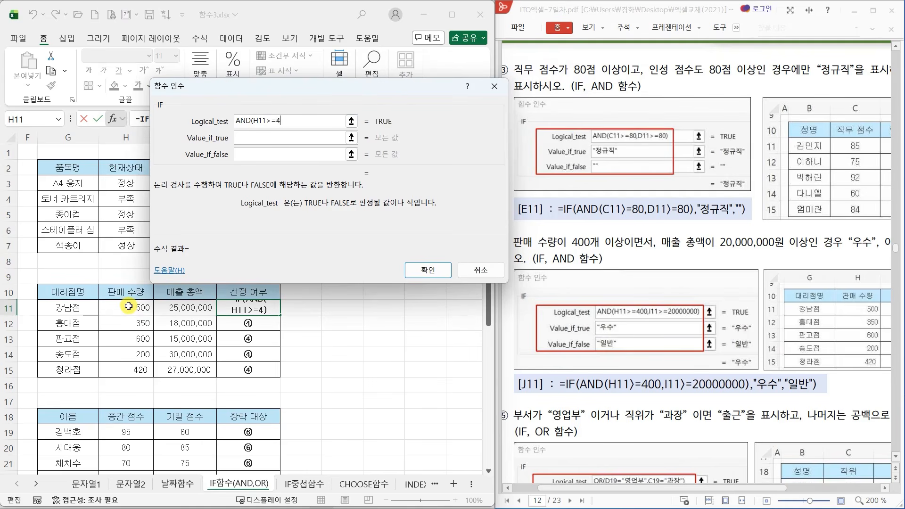
pyautogui.write('00,')
pyautogui.click(174, 310)
pyautogui.write('>')
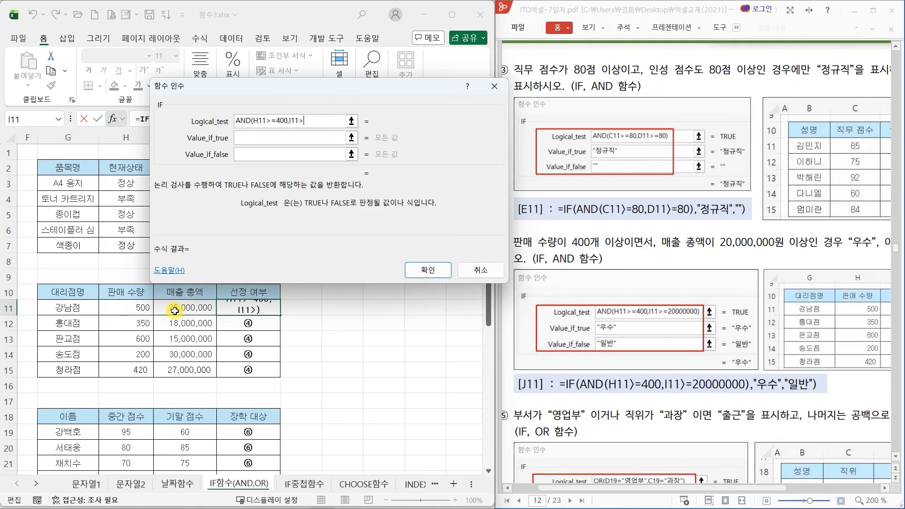
pyautogui.write('=20000000')
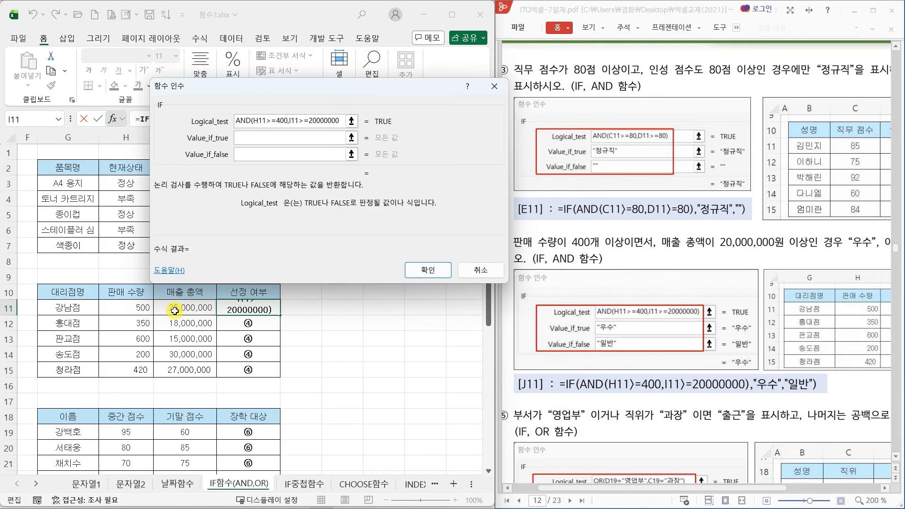
pyautogui.write(')')
pyautogui.press('Tab')
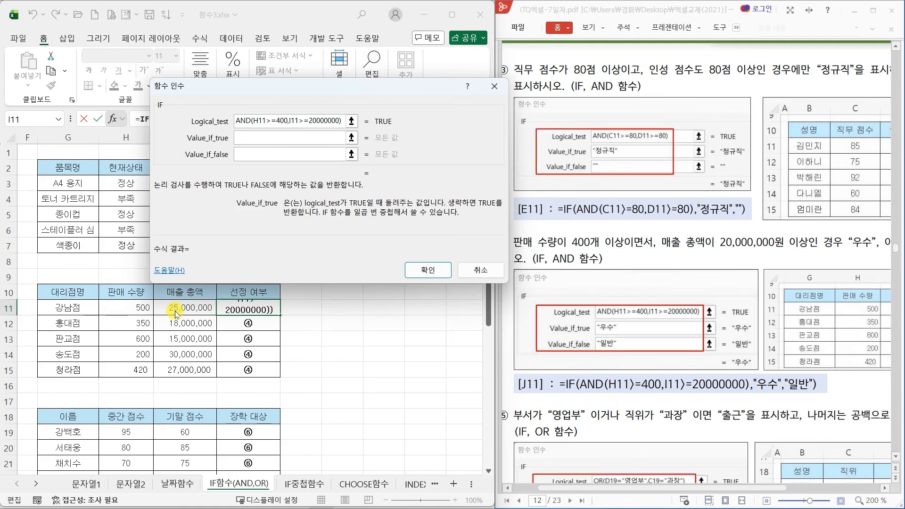
# - Set the true value to "우수" and the false value to "일반", confirm the formula and fill it down from J11 to J15
pyautogui.write('우수')
pyautogui.press('Tab')
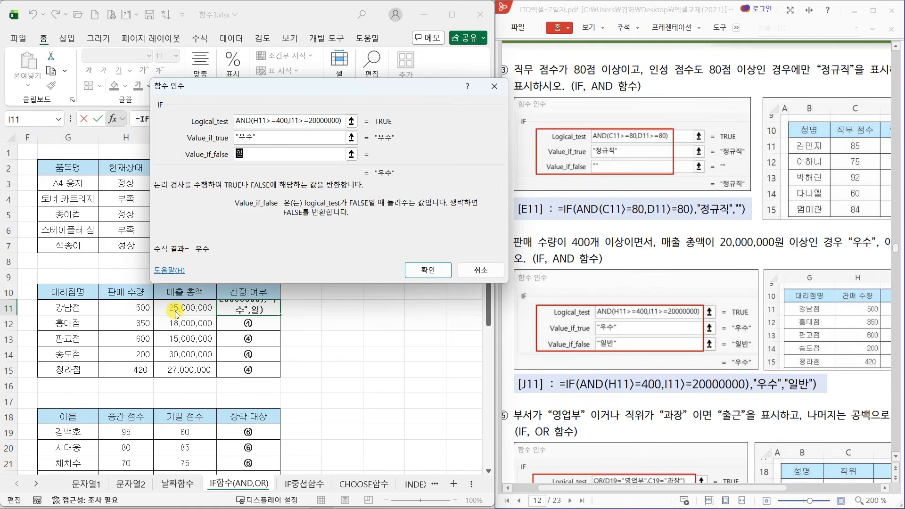
pyautogui.write('일반')
pyautogui.press('Tab')
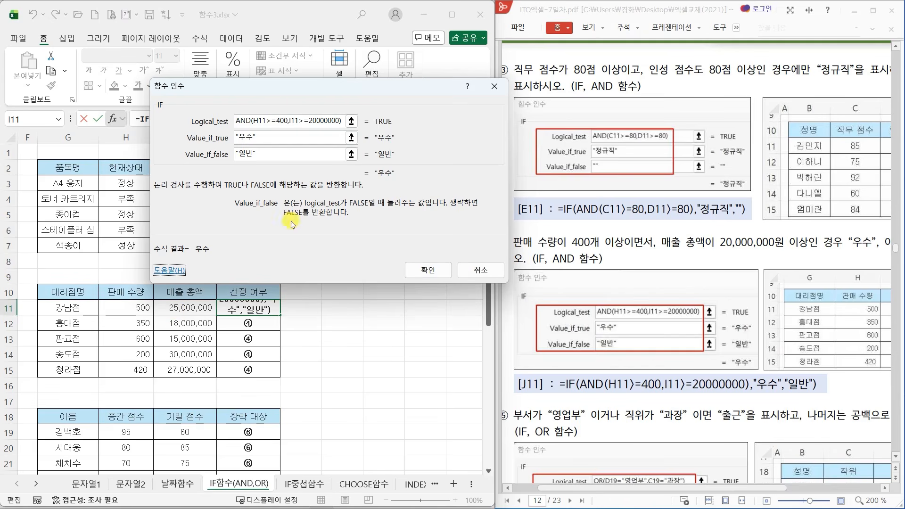
pyautogui.click(428, 271)
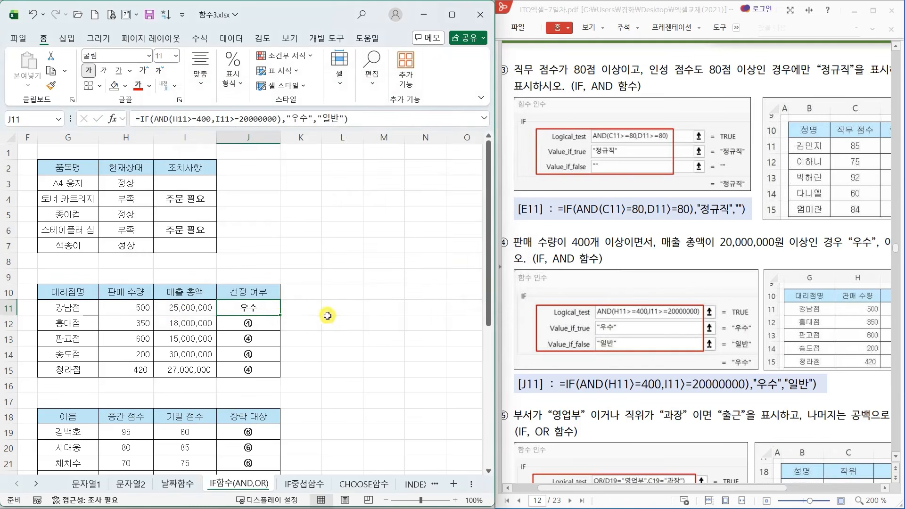
pyautogui.moveTo(280, 315); pyautogui.dragTo(280, 377)
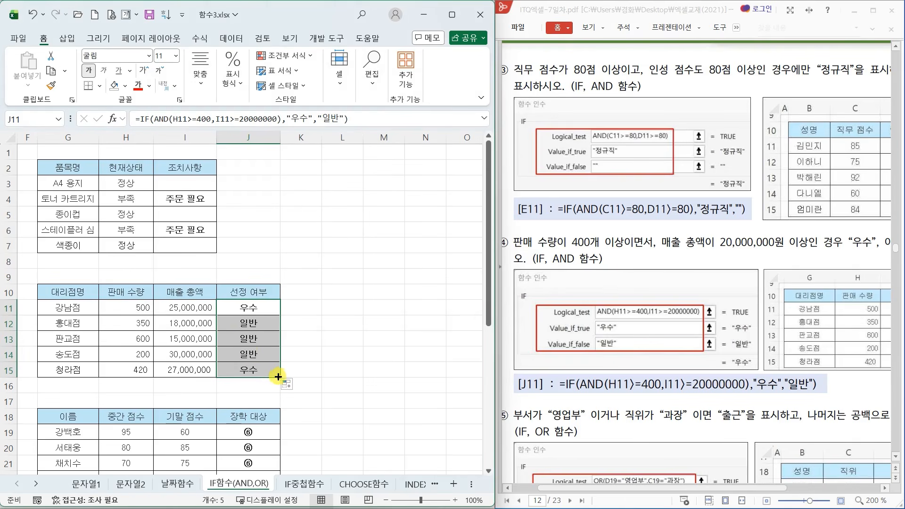
# - Select cell E19, the first cell under 비고 in the 직위 and 부서 table
pyautogui.scroll(-2, 276, 353)
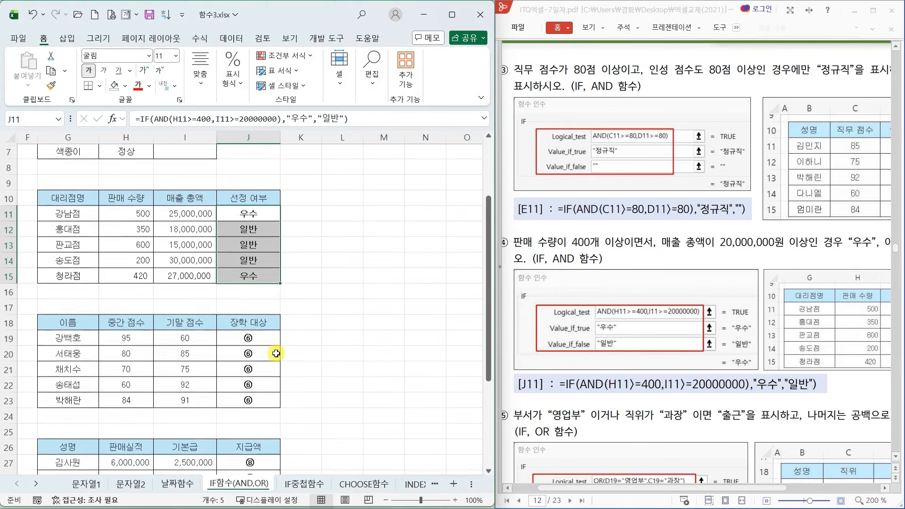
pyautogui.scroll(-1, 276, 353)
pyautogui.click(249, 368)
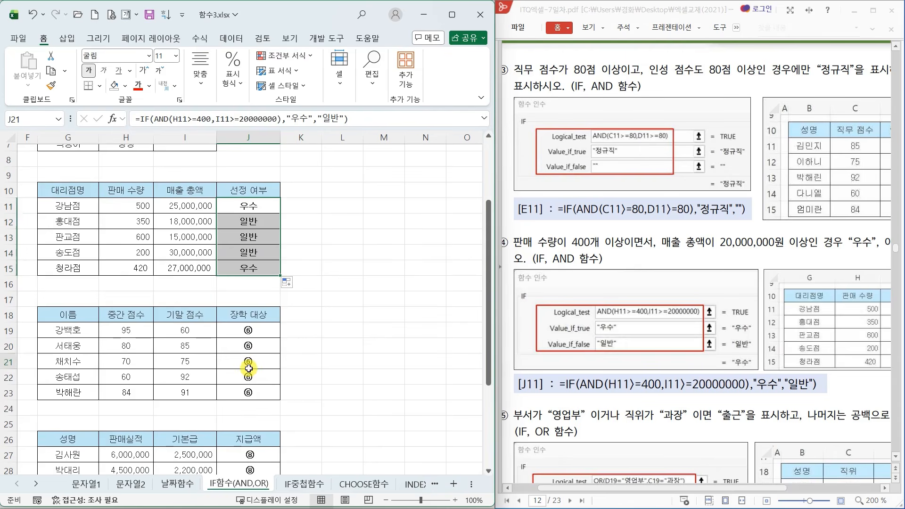
pyautogui.press('Left')
pyautogui.press('Left')
pyautogui.press('Left')
pyautogui.press('Left')
pyautogui.press('Left')
pyautogui.press('Left')
pyautogui.press('Left')
pyautogui.press('Left')
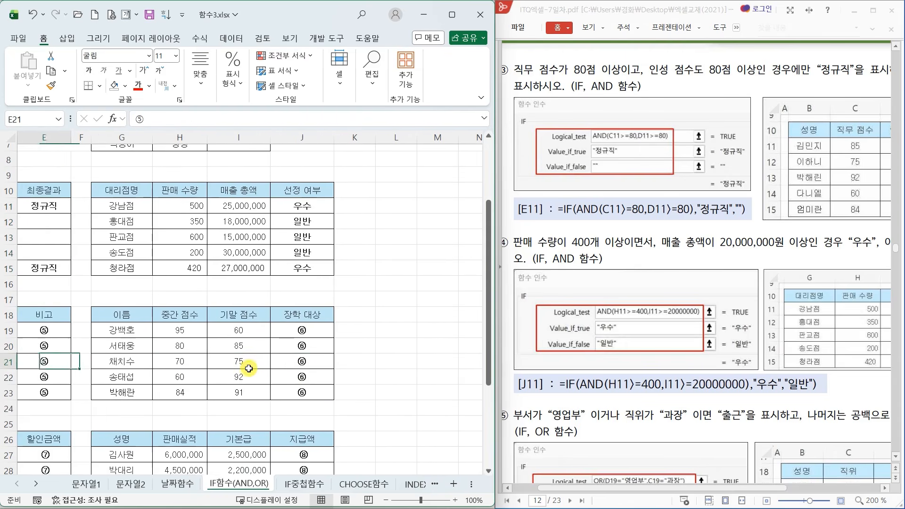
pyautogui.press('Left')
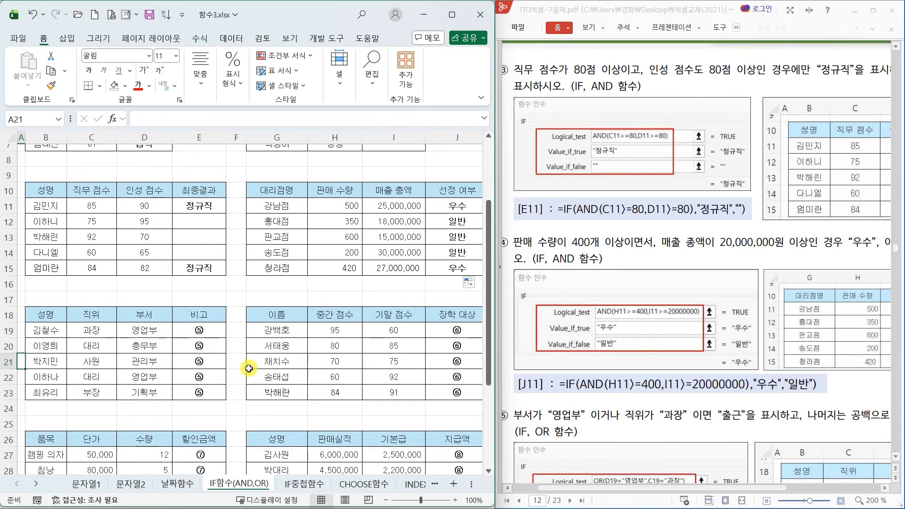
pyautogui.click(209, 331)
pyautogui.scroll(-2, 246, 333)
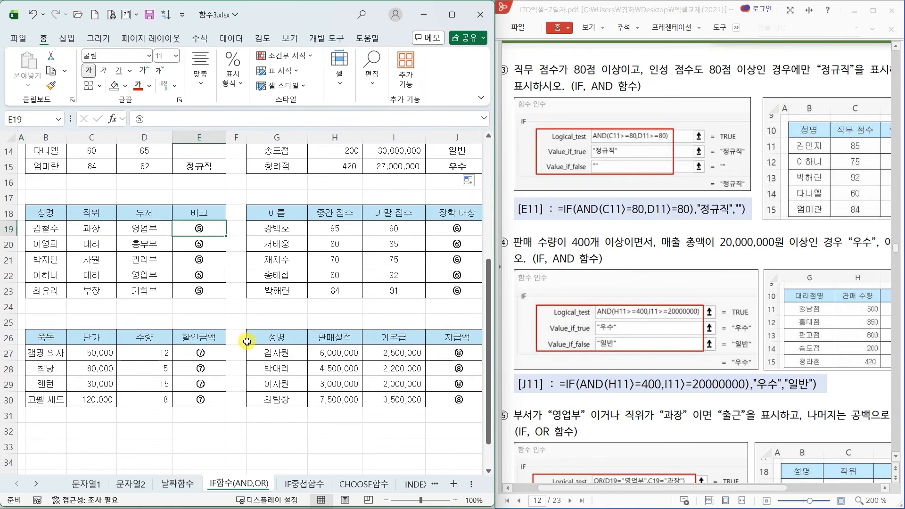
# - Read practice problem ⑤ on page 12 for cell E19, examining its department and position conditions, result texts and required OR function
pyautogui.scroll(-3, 604, 349)
pyautogui.scroll(-1, 603, 351)
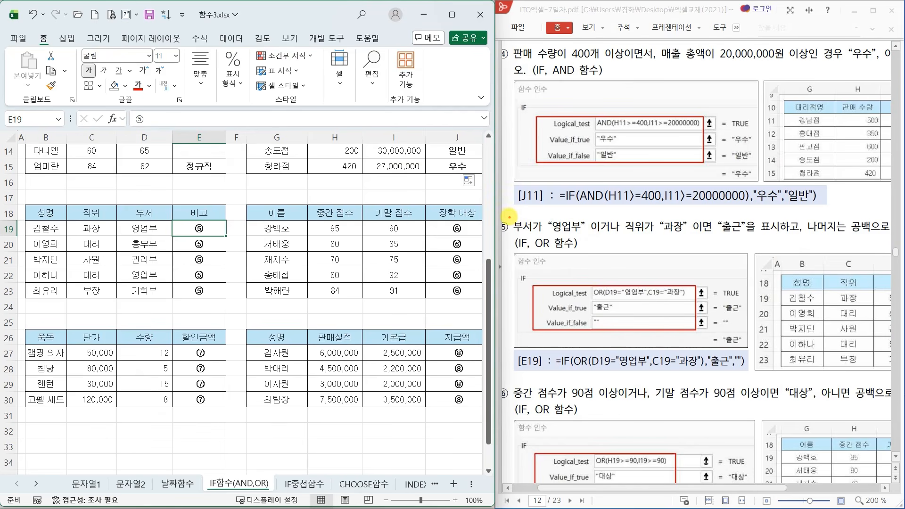
pyautogui.moveTo(509, 217); pyautogui.dragTo(619, 235)
pyautogui.moveTo(619, 194)
pyautogui.mouseDown()
pyautogui.moveTo(605, 215)
pyautogui.moveTo(618, 211)
pyautogui.mouseUp()
pyautogui.moveTo(535, 252); pyautogui.dragTo(551, 252)
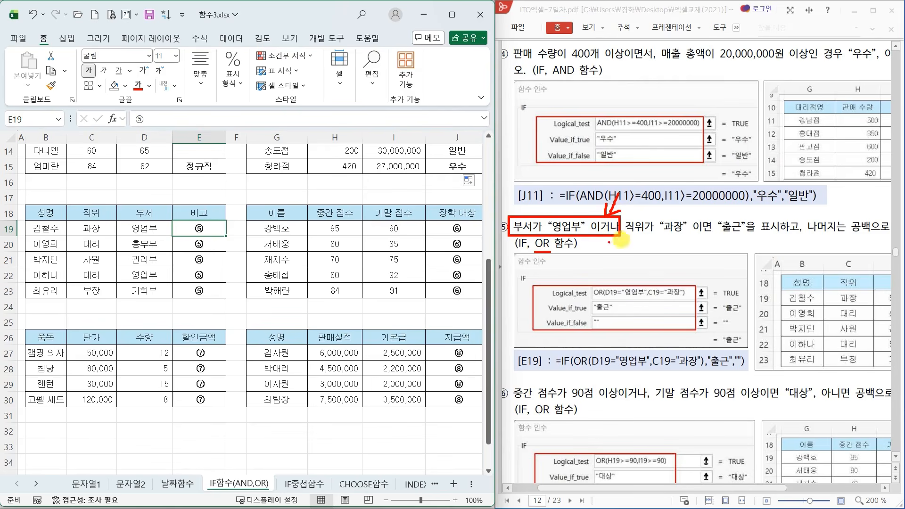
pyautogui.moveTo(628, 237)
pyautogui.mouseDown()
pyautogui.moveTo(702, 237)
pyautogui.moveTo(729, 209)
pyautogui.moveTo(757, 232)
pyautogui.mouseUp()
pyautogui.moveTo(861, 238)
pyautogui.mouseDown()
pyautogui.moveTo(812, 222)
pyautogui.moveTo(866, 240)
pyautogui.mouseUp()
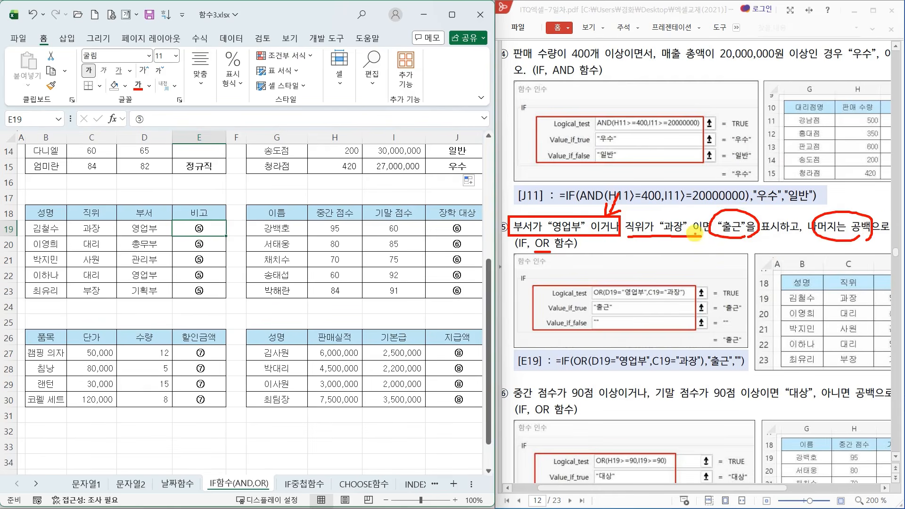
pyautogui.press('Escape')
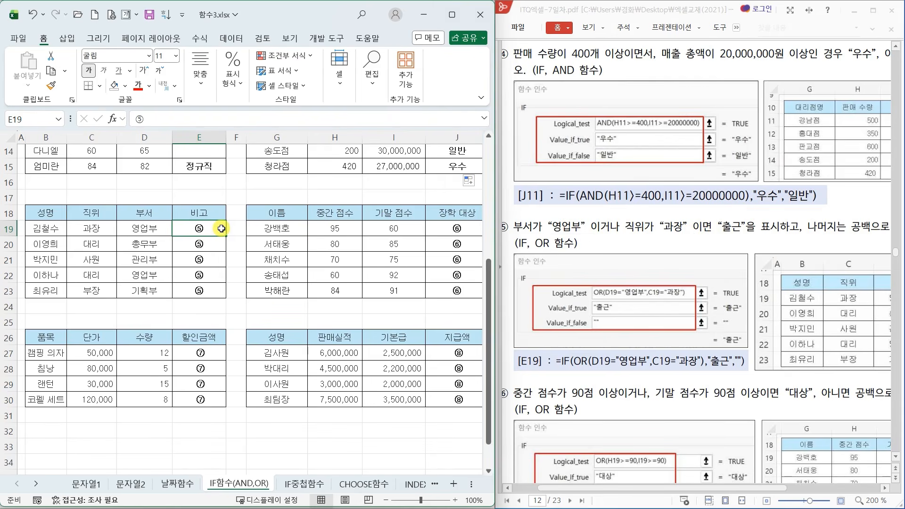
# - Insert an IF function in cell E19, moving its arguments dialog clear of the row 19 data
pyautogui.click(112, 119)
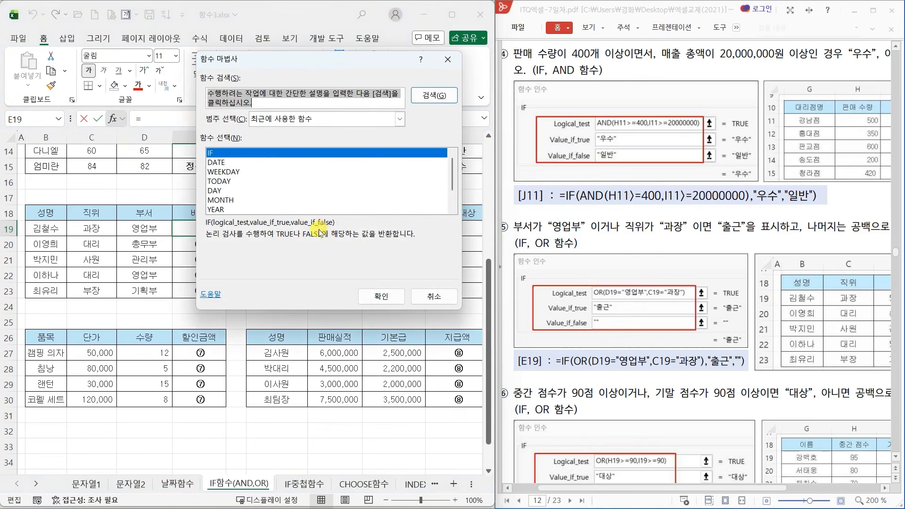
pyautogui.click(402, 297)
pyautogui.moveTo(274, 88); pyautogui.dragTo(290, 28)
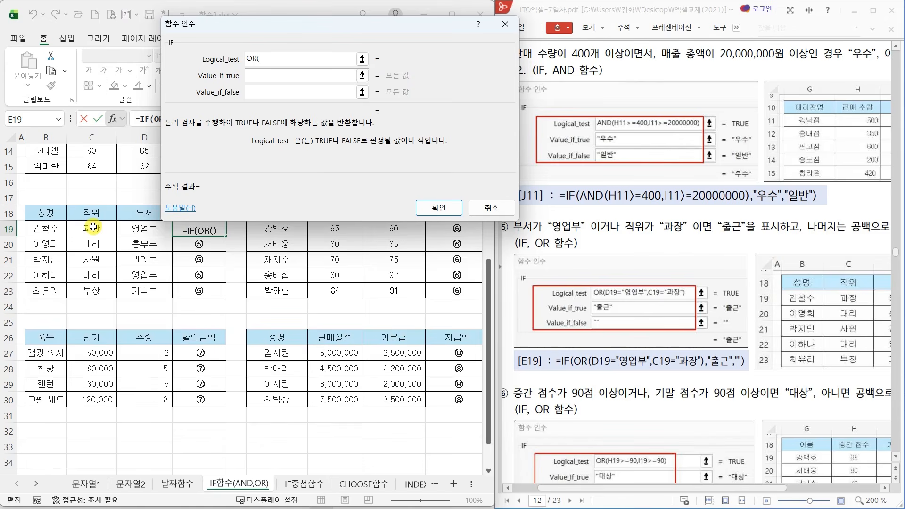
# - Set the IF function's logical test to OR(D19="영업부",C19="과장"), taking the 부서 and 직위 cells from the sheet
pyautogui.click(128, 229)
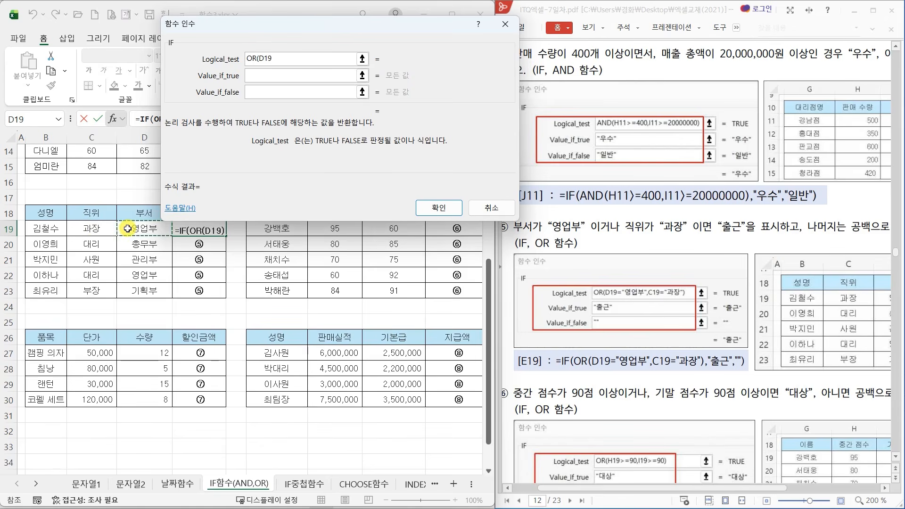
pyautogui.write('=')
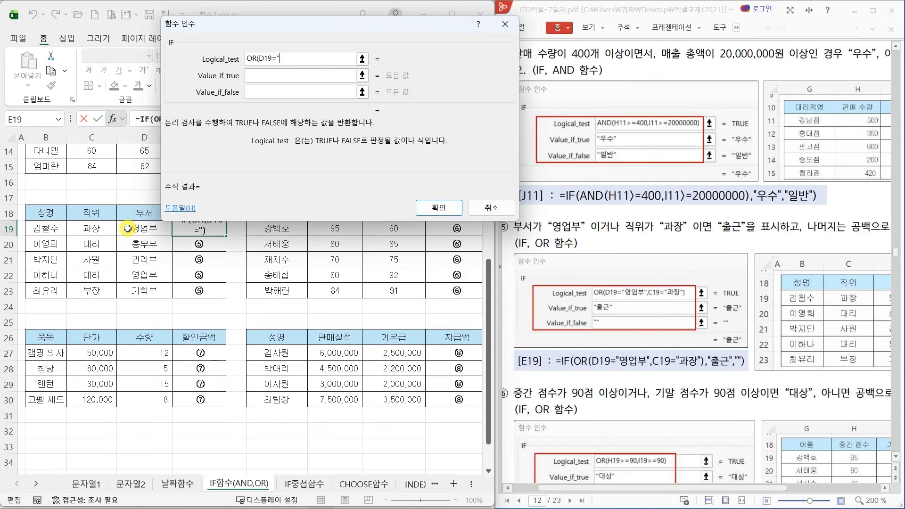
pyautogui.write('"영업ㅂ')
pyautogui.write('"')
pyautogui.write(',')
pyautogui.click(97, 230)
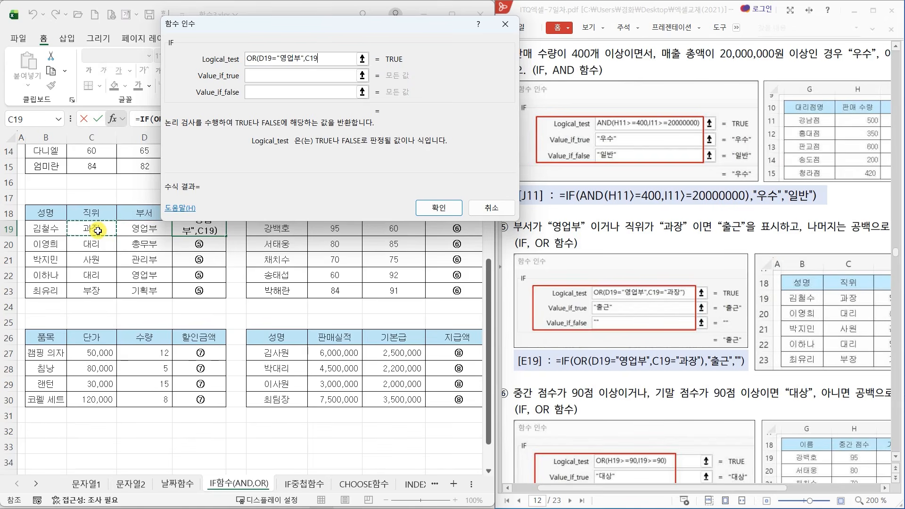
pyautogui.write('="ㅊ')
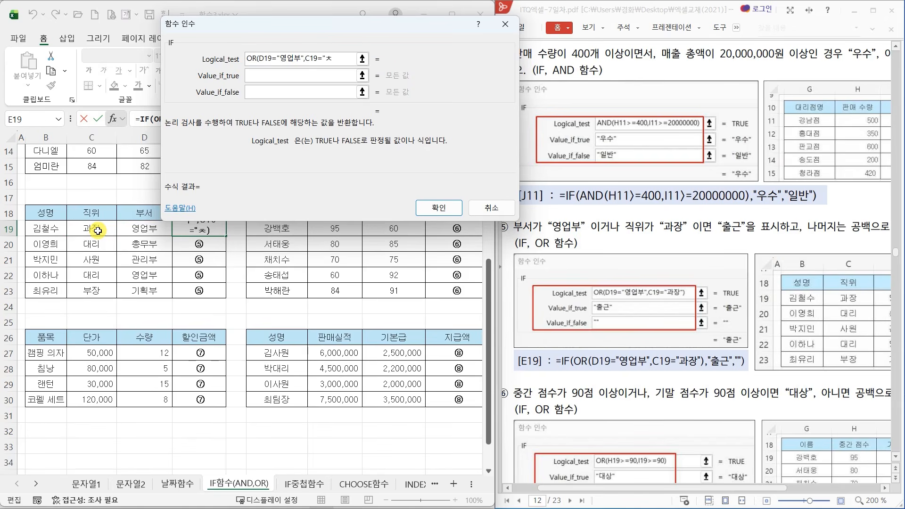
pyautogui.press('BackSpace')
pyautogui.write('ㄱ')
pyautogui.write('장"')
pyautogui.press('Tab')
# - Complete E19's IF function to return "출근" when true and "" when false, and copy the formula down to E23
pyautogui.write('ㅊ')
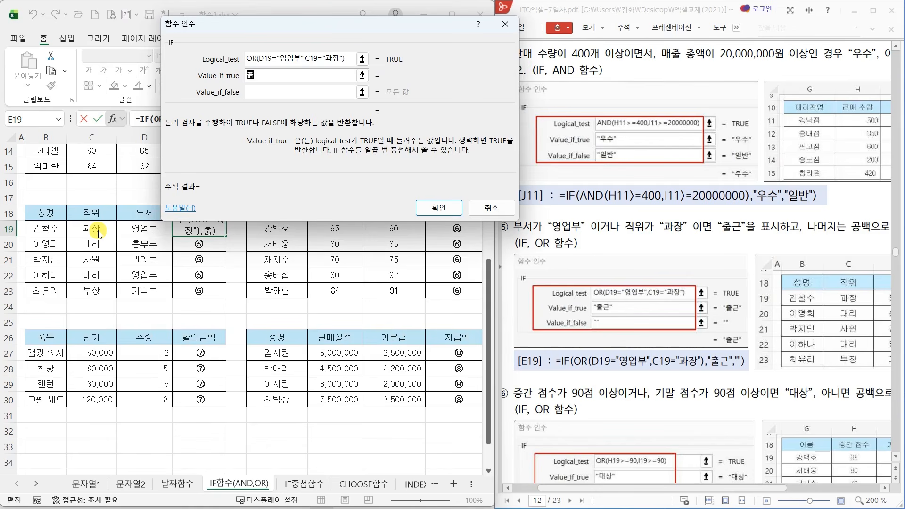
pyautogui.write('출근')
pyautogui.press('Tab')
pyautogui.write('""')
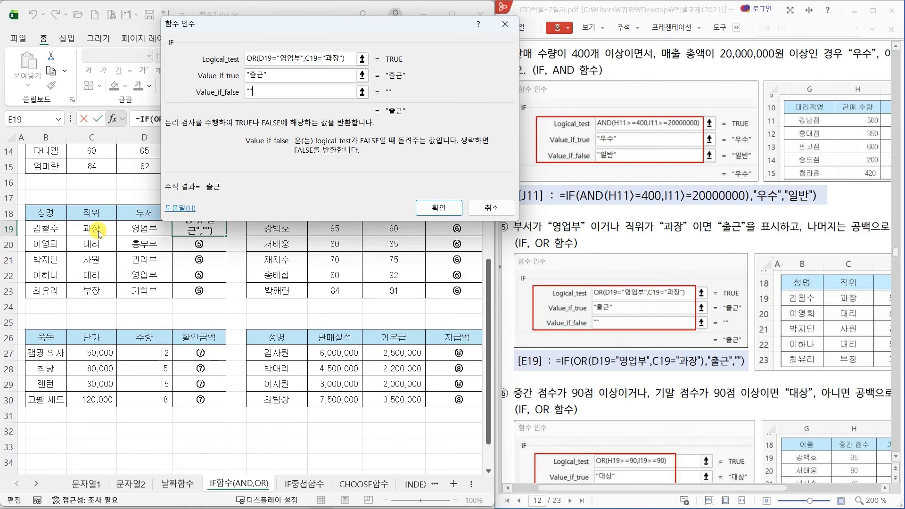
pyautogui.click(439, 208)
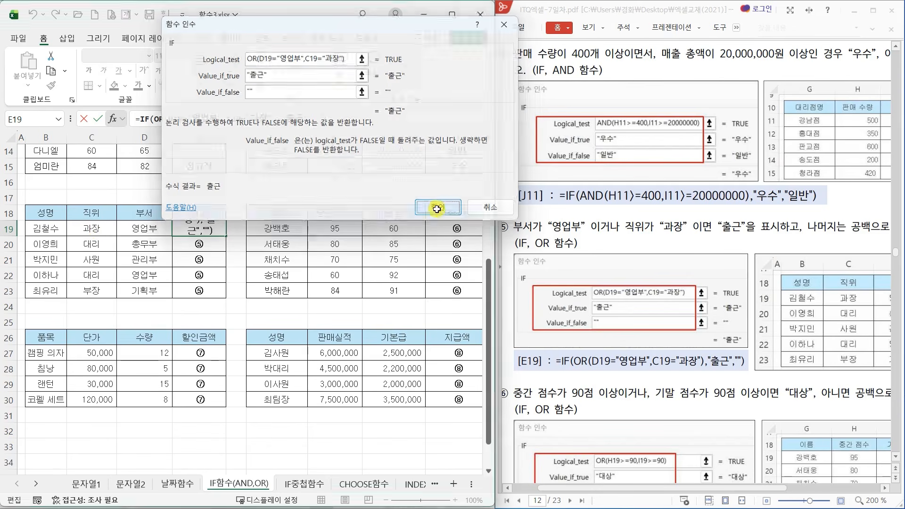
pyautogui.moveTo(226, 236); pyautogui.dragTo(226, 297)
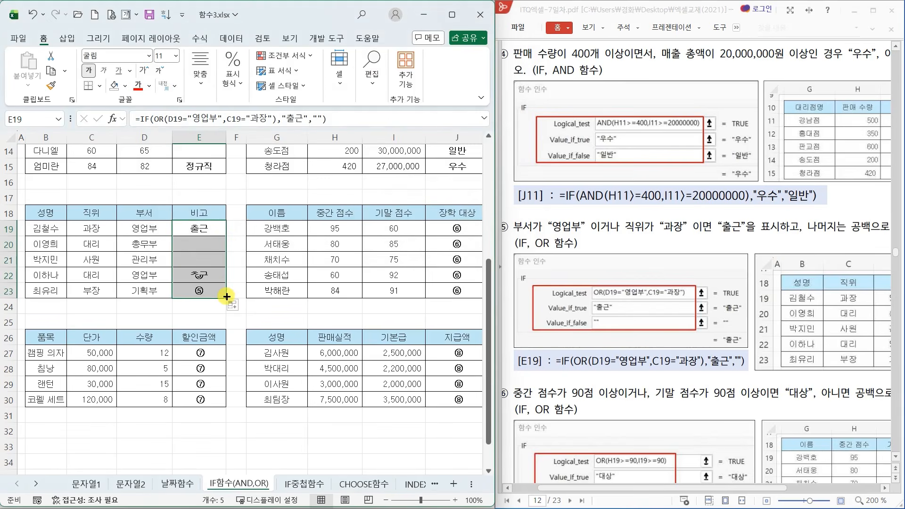
# - Select cell J19 under 장학 대상 and read practice problem ⑥ on page 12, examining its two score conditions and required functions
pyautogui.click(454, 228)
pyautogui.scroll(-3, 540, 270)
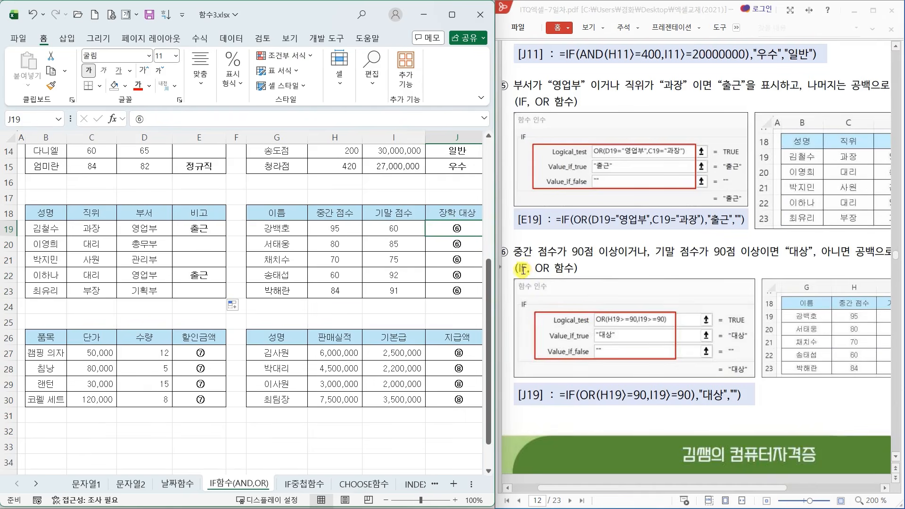
pyautogui.moveTo(512, 259); pyautogui.dragTo(558, 277)
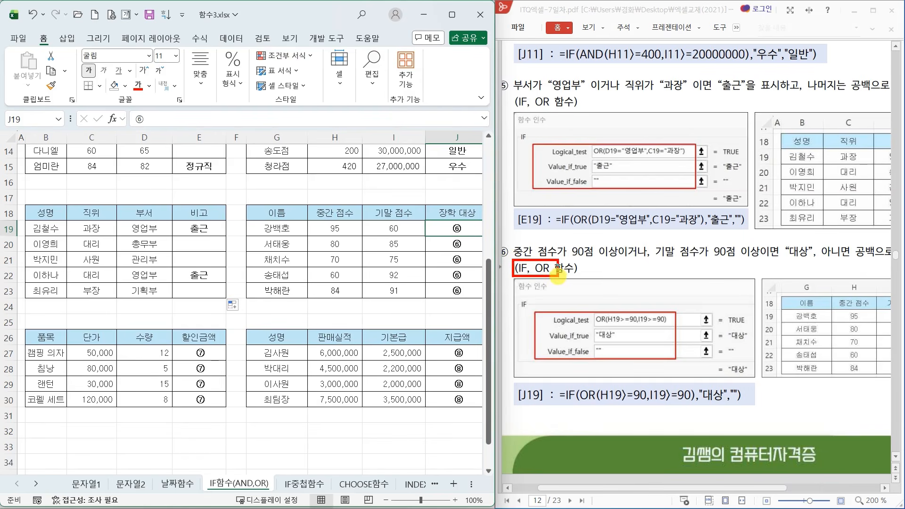
pyautogui.moveTo(627, 257); pyautogui.dragTo(644, 259)
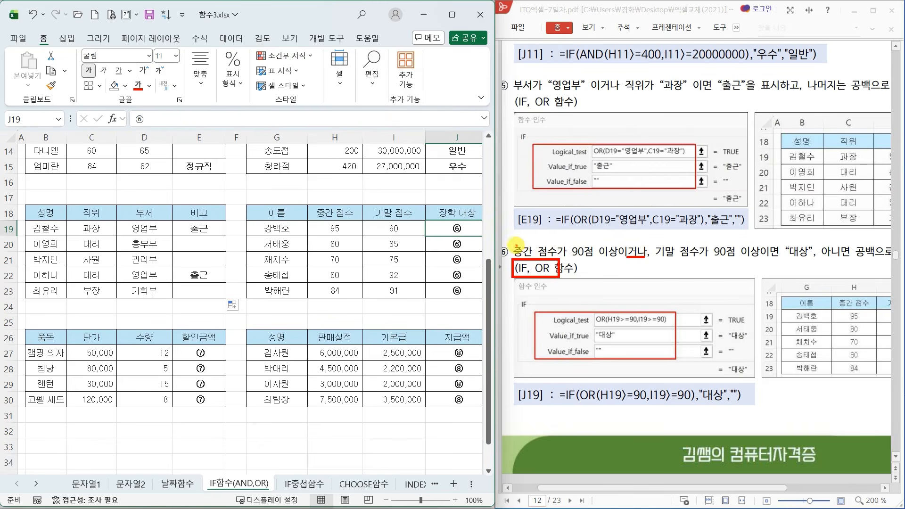
pyautogui.moveTo(514, 245); pyautogui.dragTo(621, 245)
pyautogui.moveTo(584, 213); pyautogui.dragTo(576, 234)
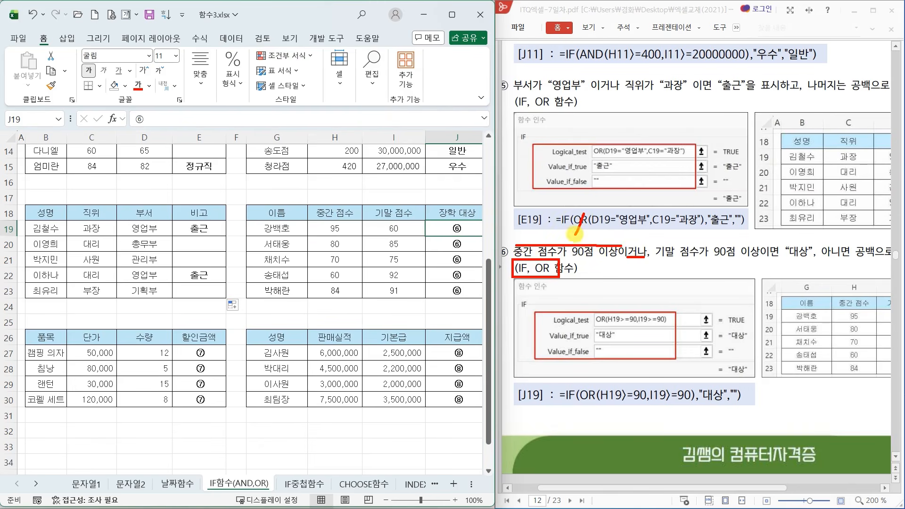
pyautogui.moveTo(649, 243); pyautogui.dragTo(760, 241)
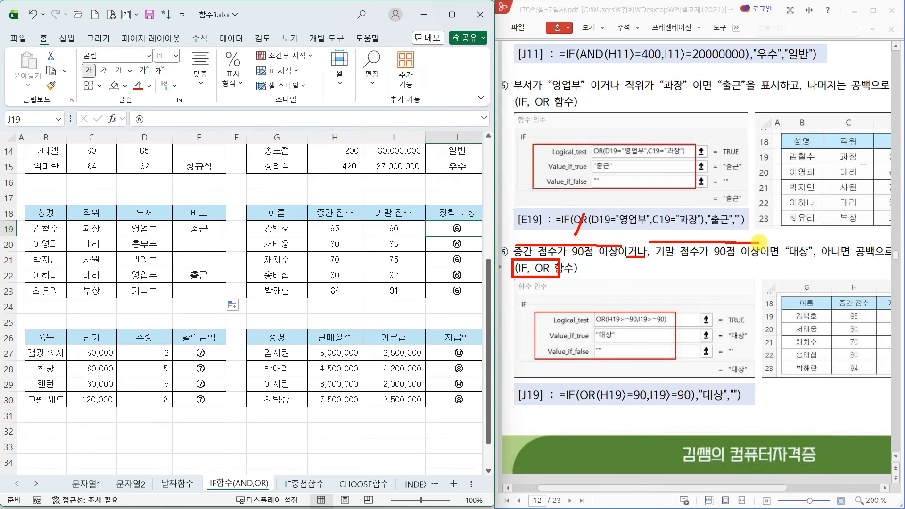
pyautogui.moveTo(697, 223); pyautogui.dragTo(720, 230)
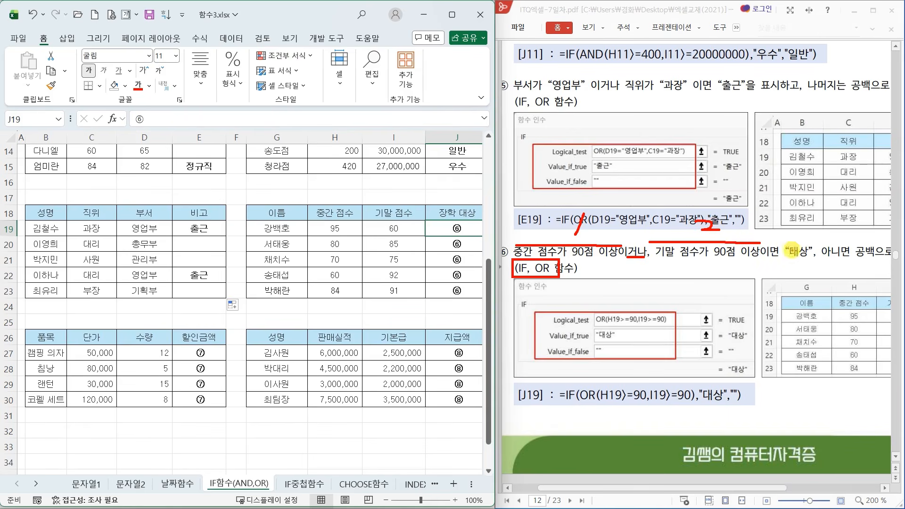
pyautogui.press('Escape')
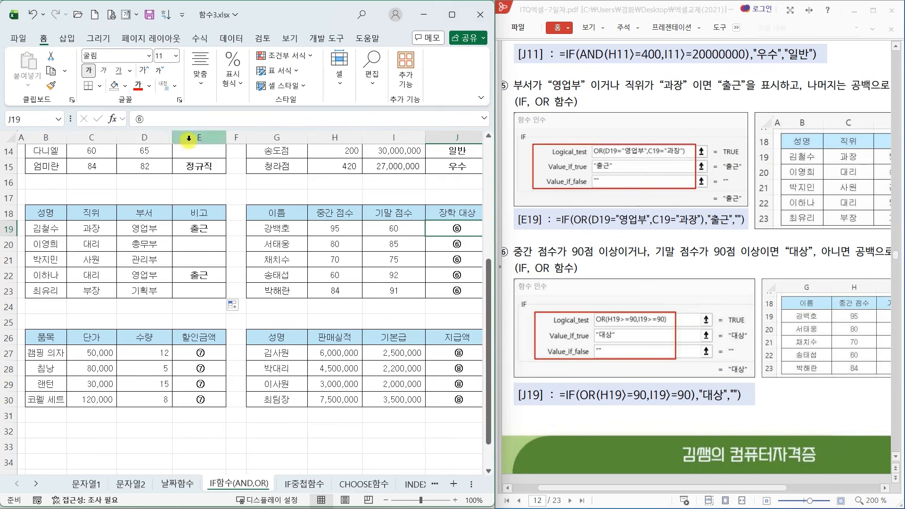
# - Insert an IF function in cell J19, moving its arguments dialog clear of the row 19 scores
pyautogui.click(114, 122)
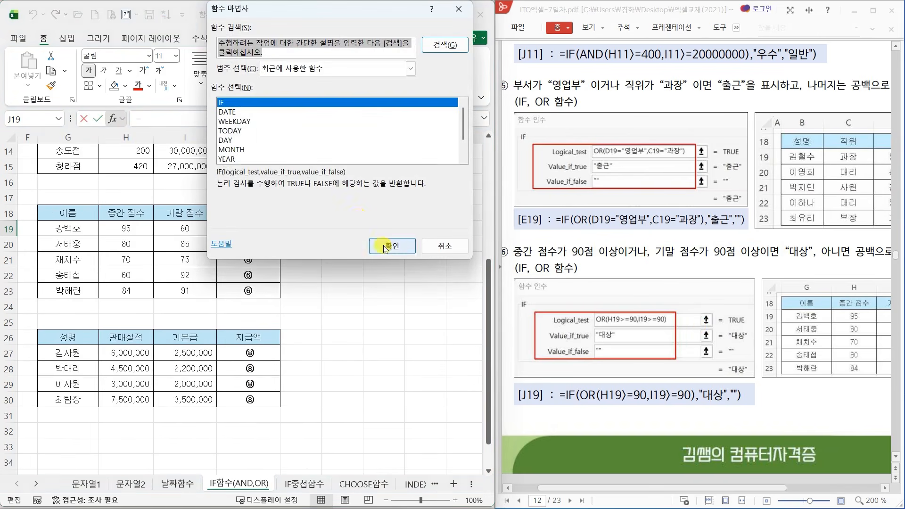
pyautogui.click(415, 245)
pyautogui.moveTo(341, 45); pyautogui.dragTo(515, 41)
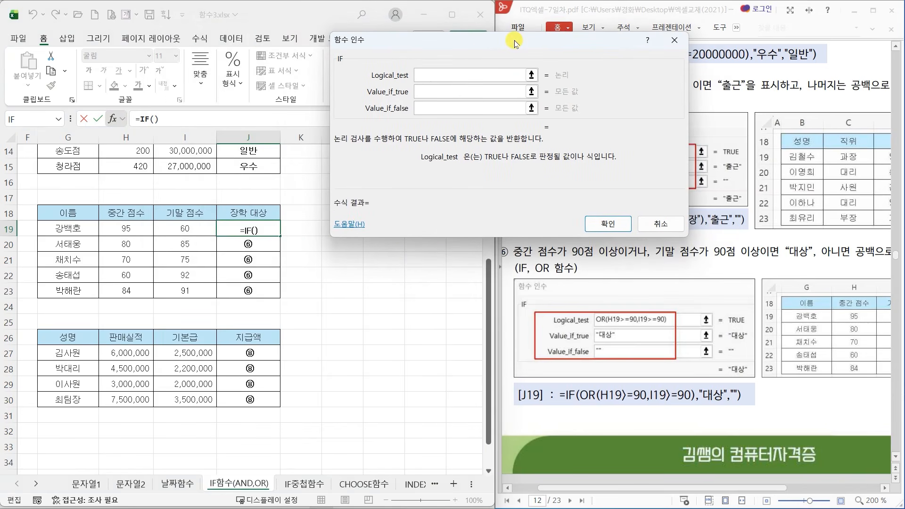
# - Set the IF function's logical test to OR(H19>=90,I19>=90), taking the 중간 점수 and 기말 점수 cells from the sheet
pyautogui.write('OR(')
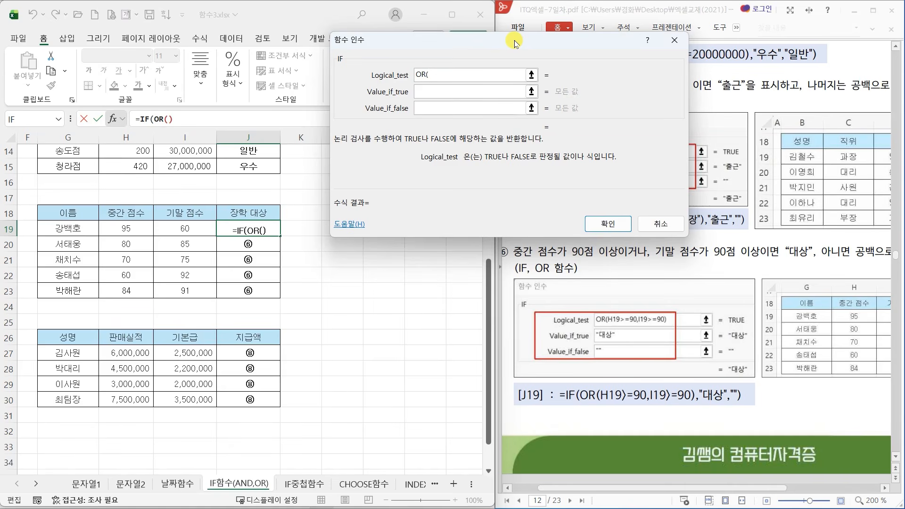
pyautogui.click(136, 230)
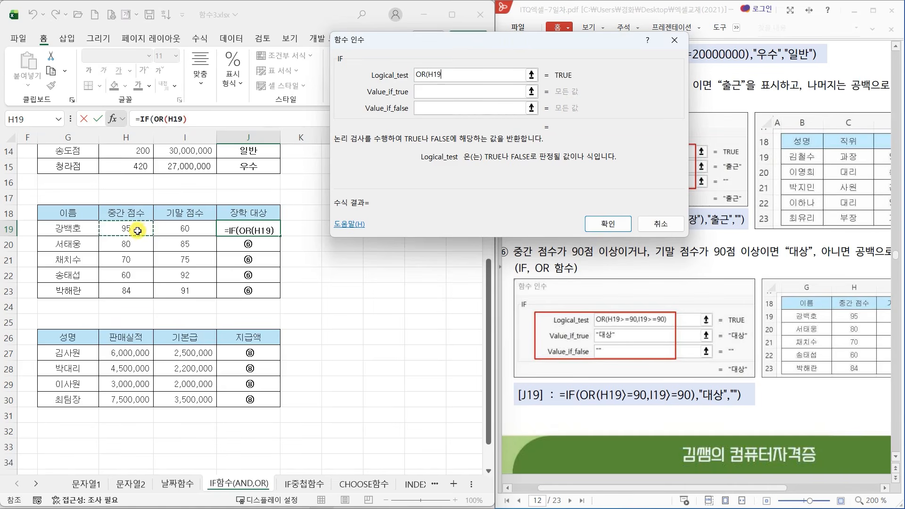
pyautogui.write('>=90')
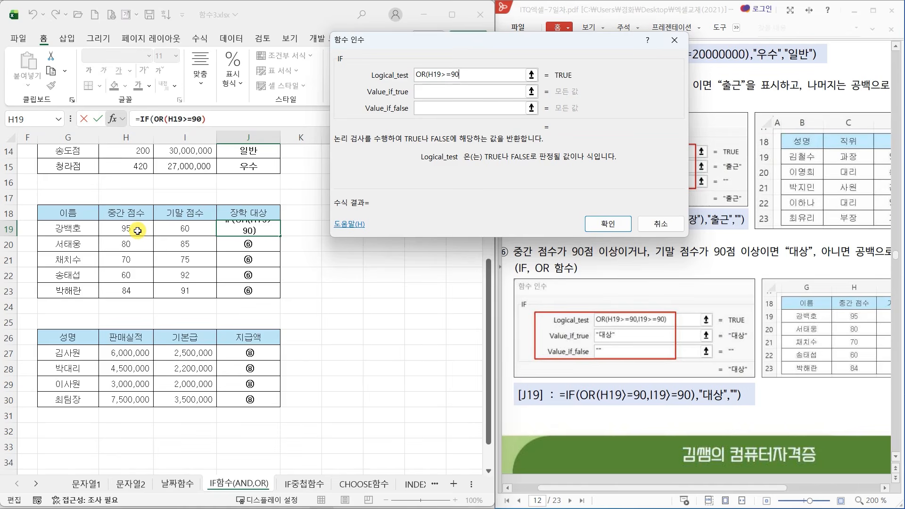
pyautogui.write(',')
pyautogui.click(187, 231)
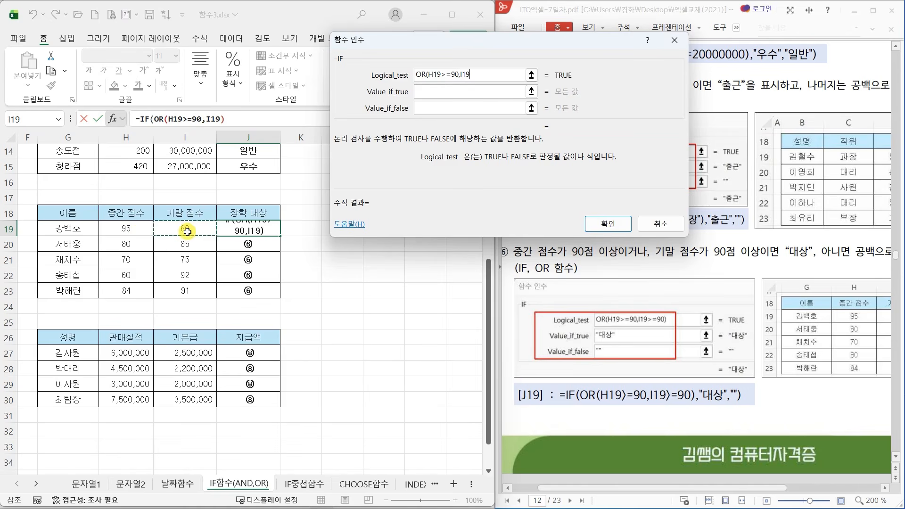
pyautogui.write('>=90')
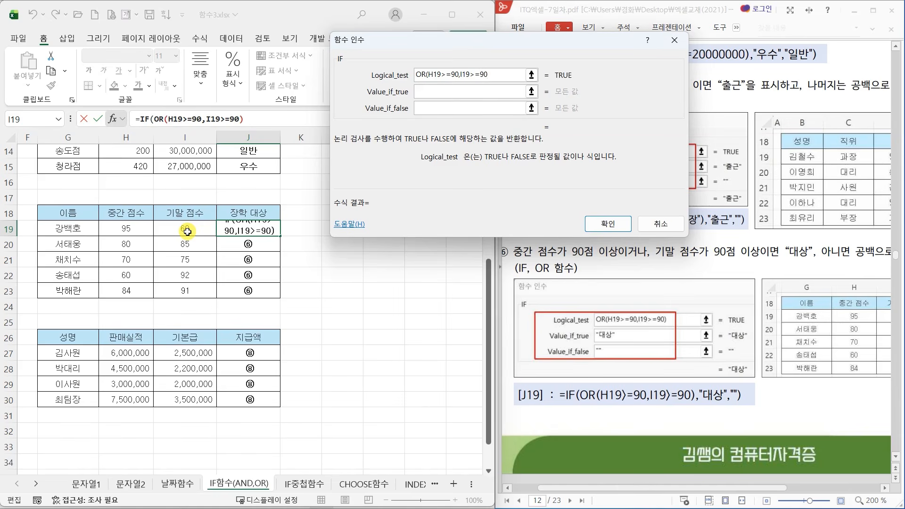
pyautogui.write(')')
pyautogui.press('Tab')
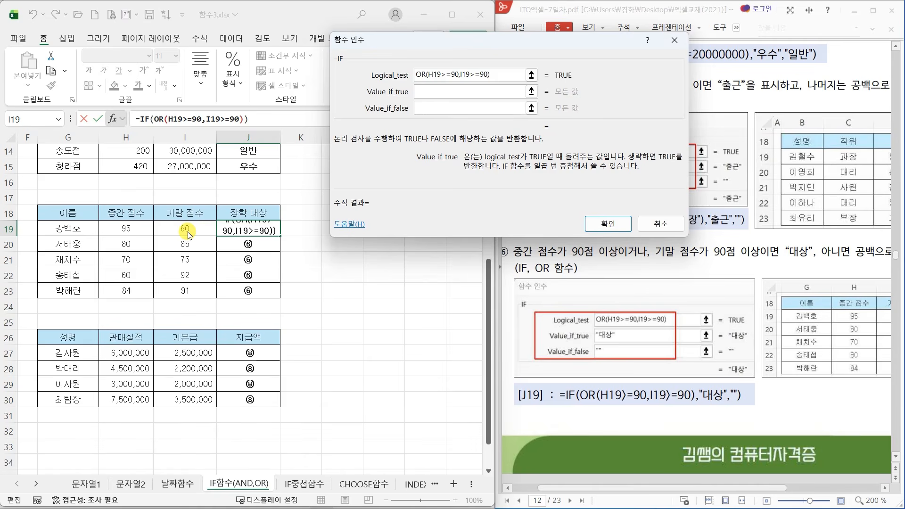
# - Return "대상" when true and "" when false in J19, and copy the formula down to J23
pyautogui.write('"대상"')
pyautogui.press('Tab')
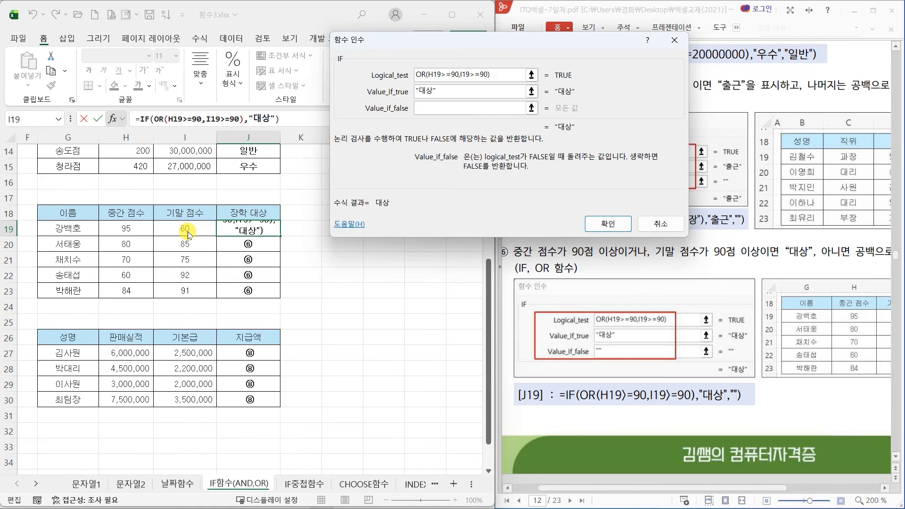
pyautogui.write('""')
pyautogui.click(612, 225)
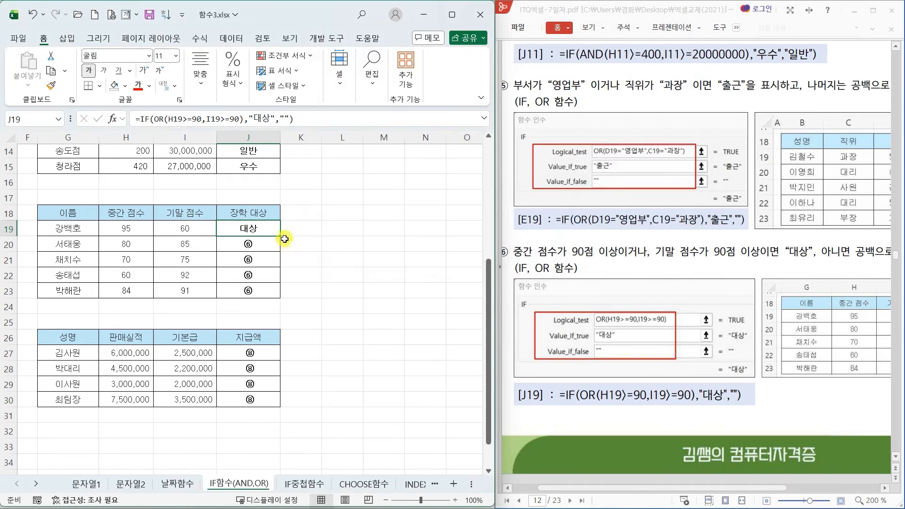
pyautogui.moveTo(283, 236); pyautogui.dragTo(286, 293)
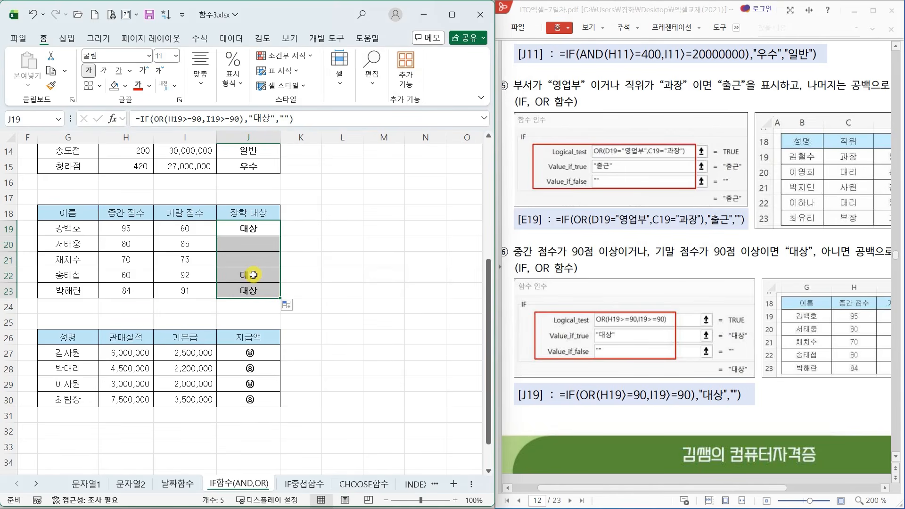
# - Bring up practice problem ⑦ on page 13 and select cell E27, the first cell under 할인금액
pyautogui.scroll(-7, 616, 373)
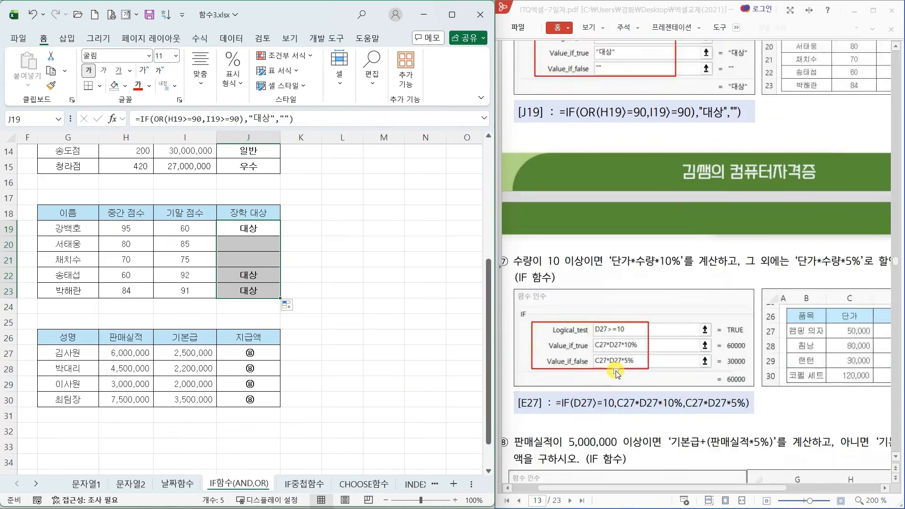
pyautogui.click(189, 351)
pyautogui.press('Left')
pyautogui.press('Left')
pyautogui.press('Left')
pyautogui.press('Left')
pyautogui.press('Left')
pyautogui.press('Left')
pyautogui.press('Left')
pyautogui.press('Left')
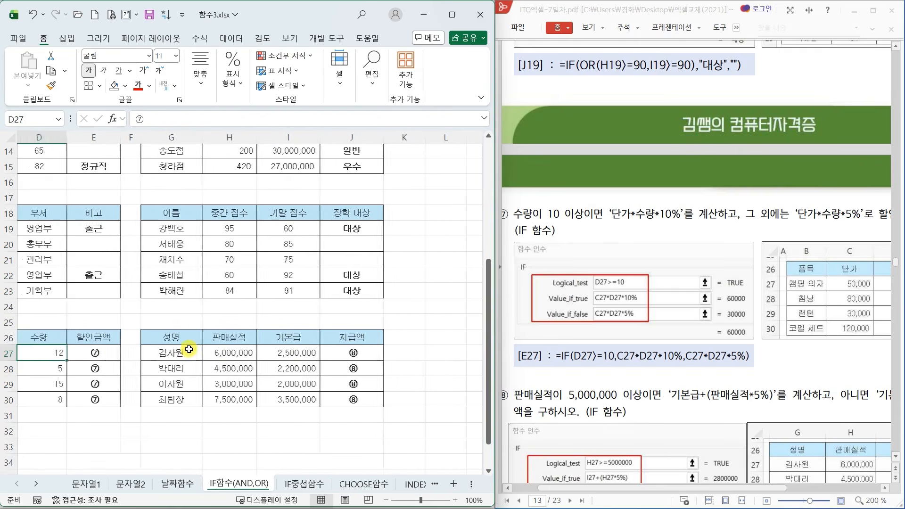
pyautogui.click(190, 351)
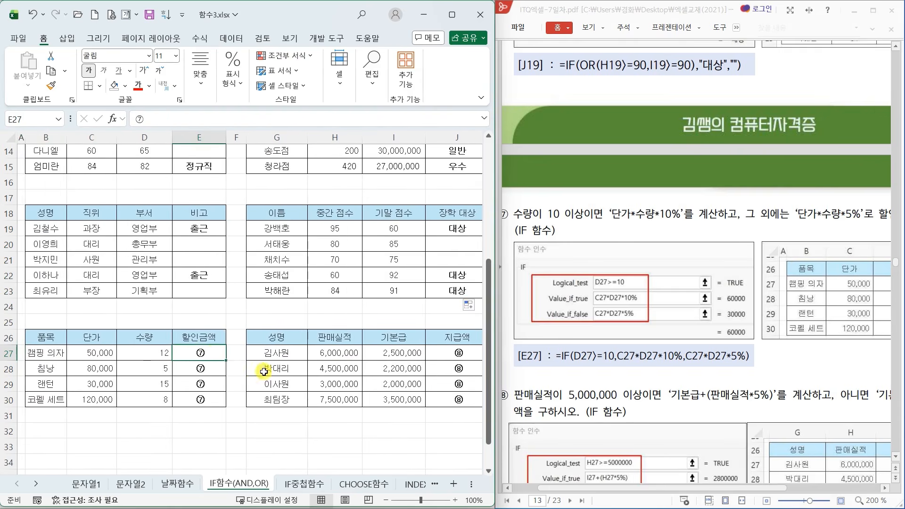
# - Read practice problem ⑦, examining the calculations required when the quantity condition is met and when it is not
pyautogui.scroll(-3, 267, 376)
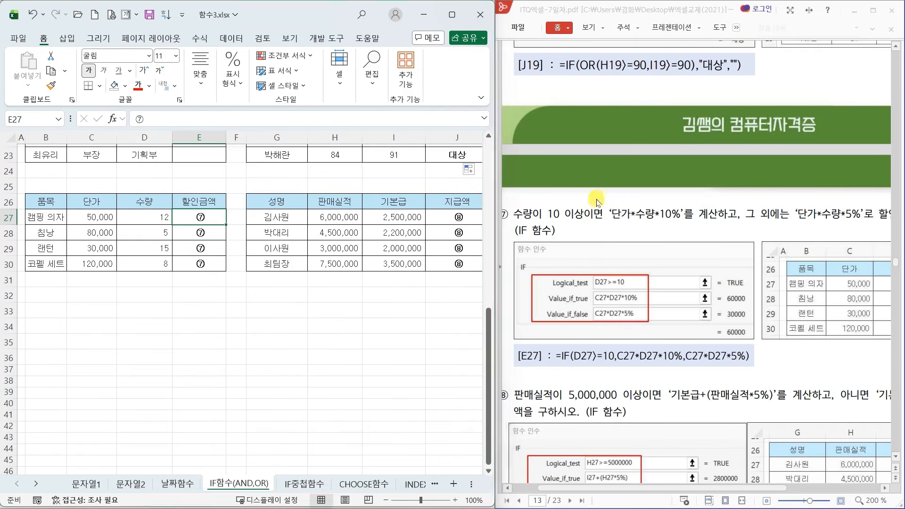
pyautogui.moveTo(606, 203); pyautogui.dragTo(688, 222)
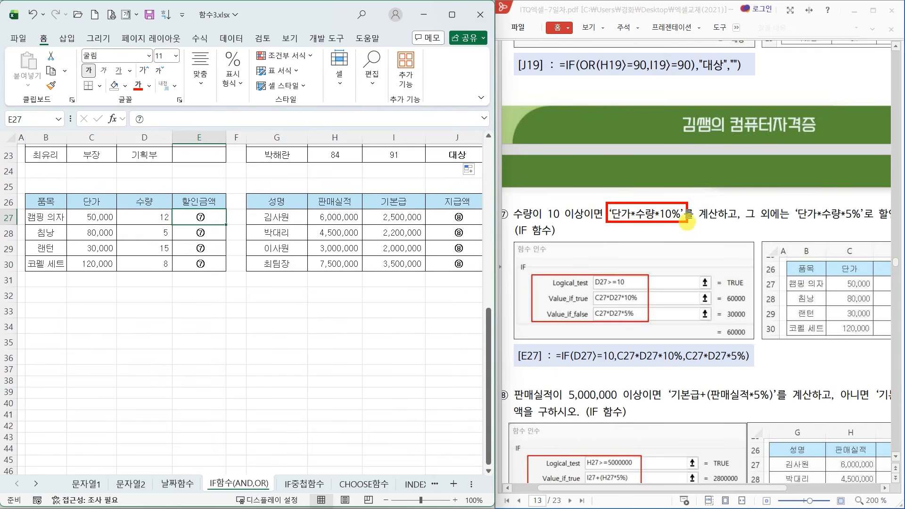
pyautogui.moveTo(788, 203); pyautogui.dragTo(865, 223)
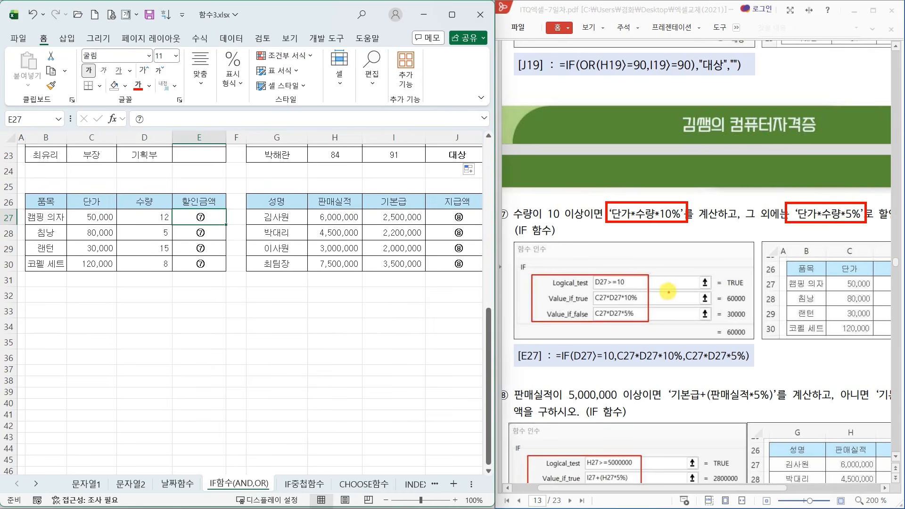
pyautogui.moveTo(668, 290)
pyautogui.mouseDown()
pyautogui.moveTo(682, 285)
pyautogui.moveTo(676, 316)
pyautogui.moveTo(688, 303)
pyautogui.mouseUp()
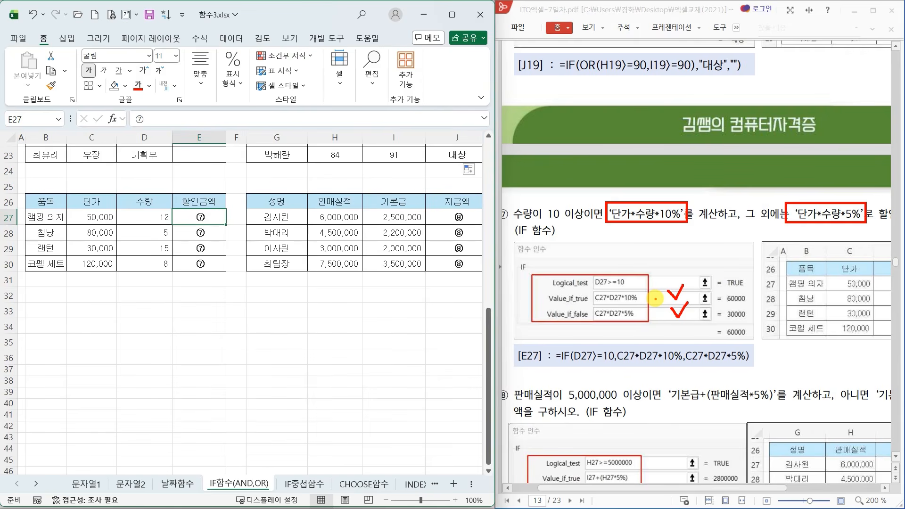
# - Insert an IF function in cell E27, moving its arguments dialog below the item table
pyautogui.doubleClick(201, 217)
pyautogui.click(113, 119)
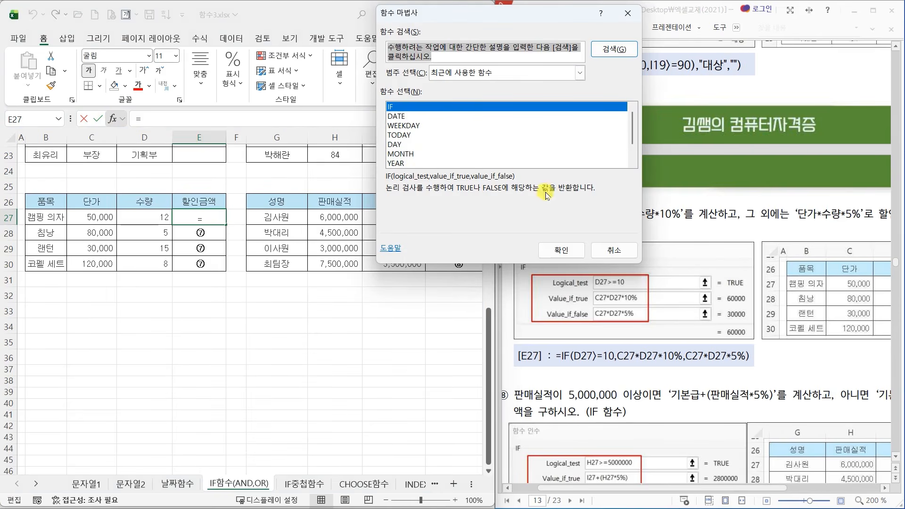
pyautogui.click(561, 246)
pyautogui.moveTo(412, 41); pyautogui.dragTo(181, 300)
# - Set the IF function's logical test to D27>=10, taking the 수량 cell from the sheet
pyautogui.click(145, 215)
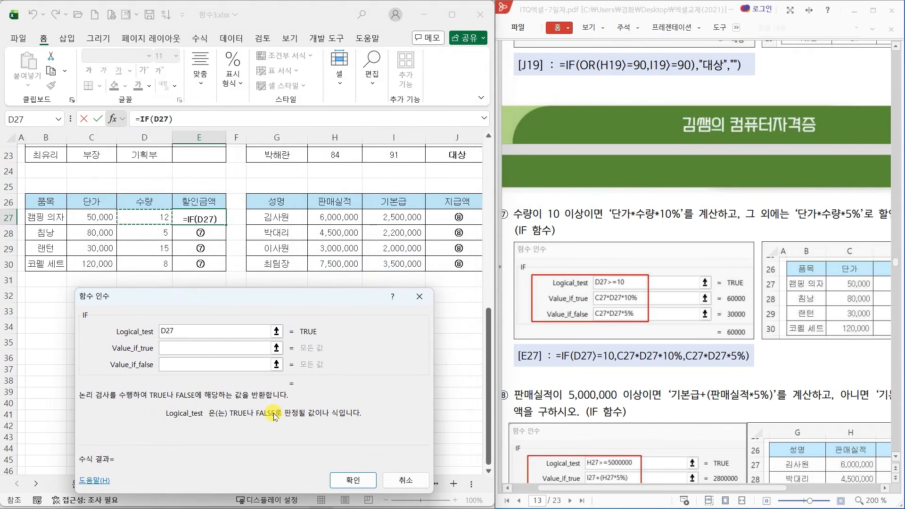
pyautogui.write('>=10')
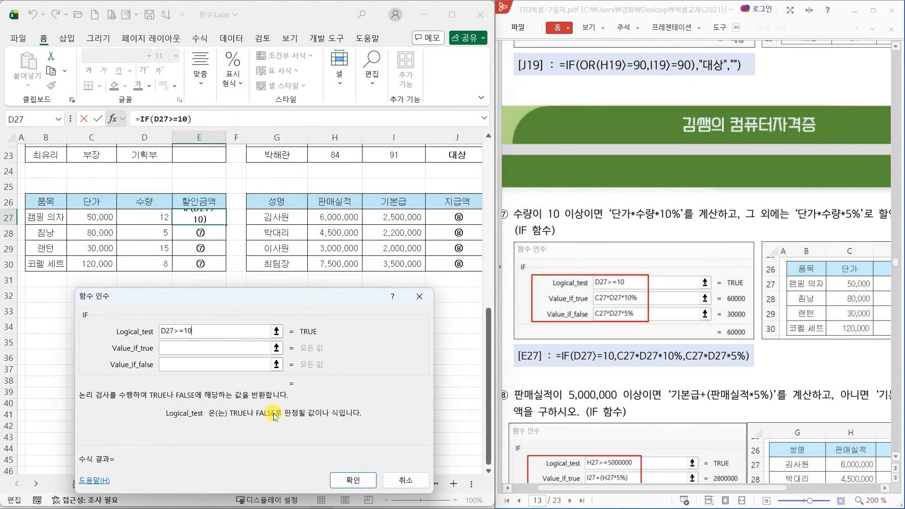
pyautogui.press('Tab')
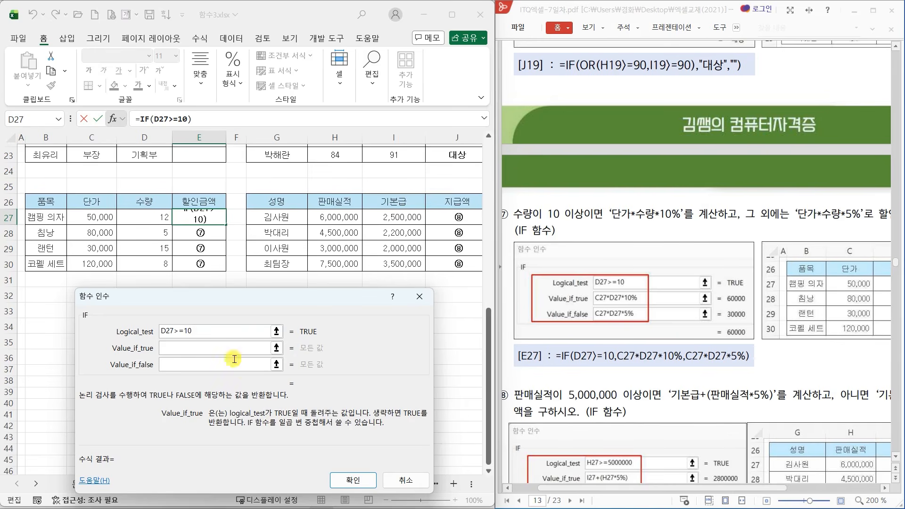
# - Set the IF function's value if true to C27*D27*10%, taking the 단가 and 수량 cells from the sheet
pyautogui.click(96, 218)
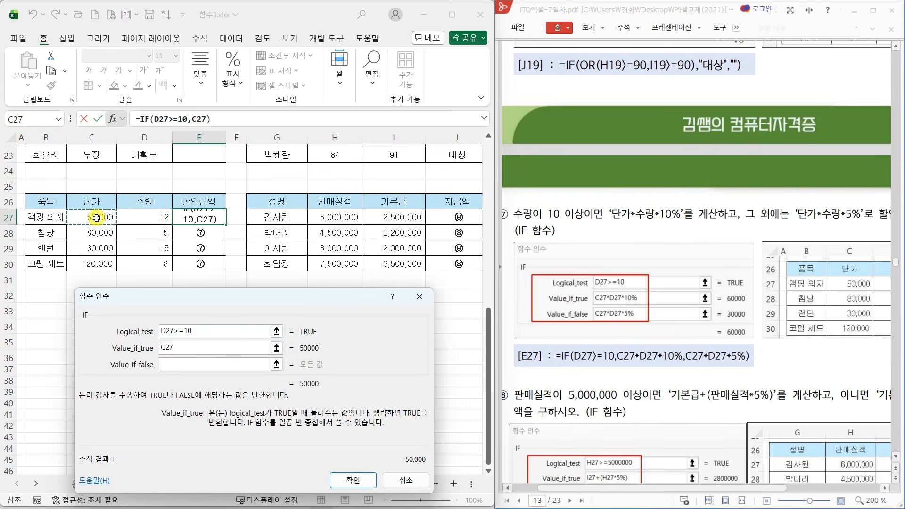
pyautogui.write('*')
pyautogui.click(137, 217)
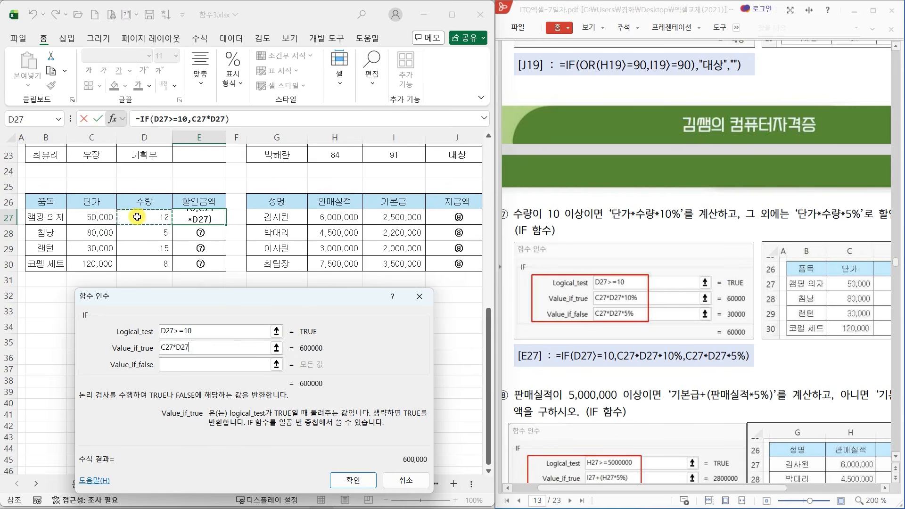
pyautogui.write('*10%')
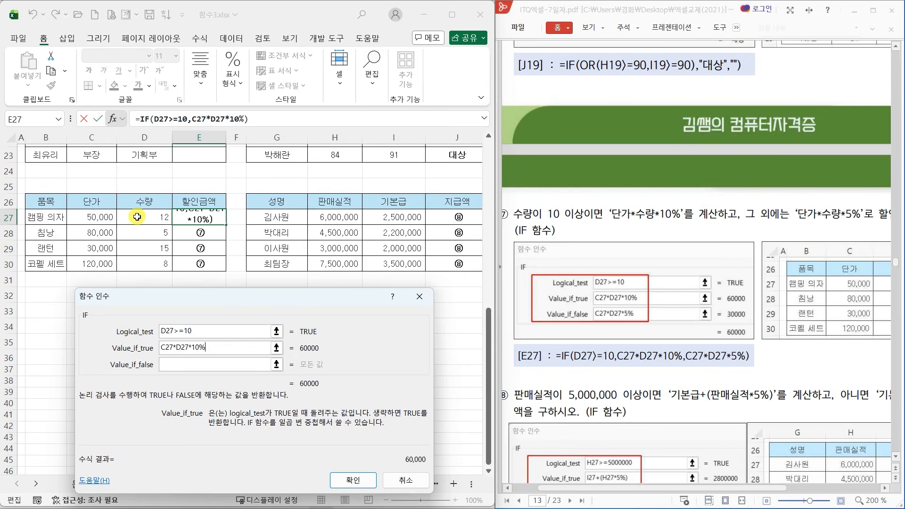
# - Set the value if false to C27*D27*5%, and fill the finished formula down the 할인금액 column through E30
pyautogui.click(209, 364)
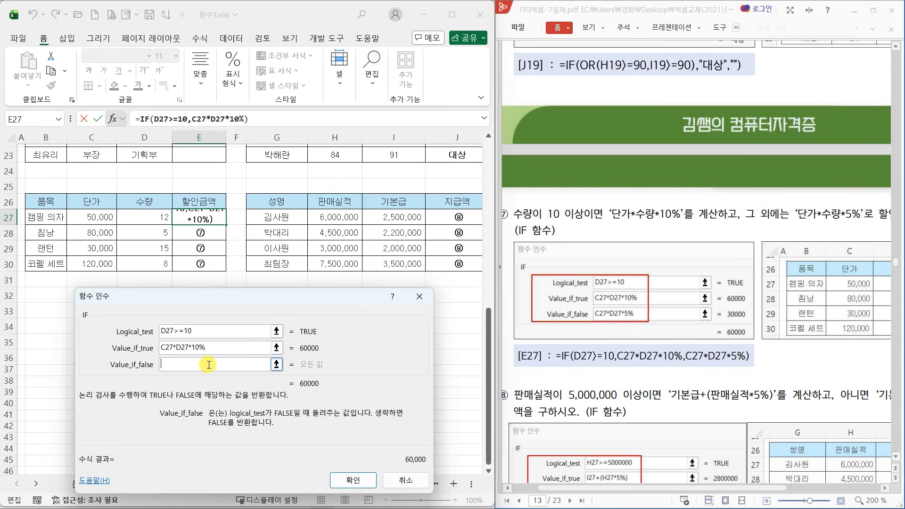
pyautogui.click(89, 217)
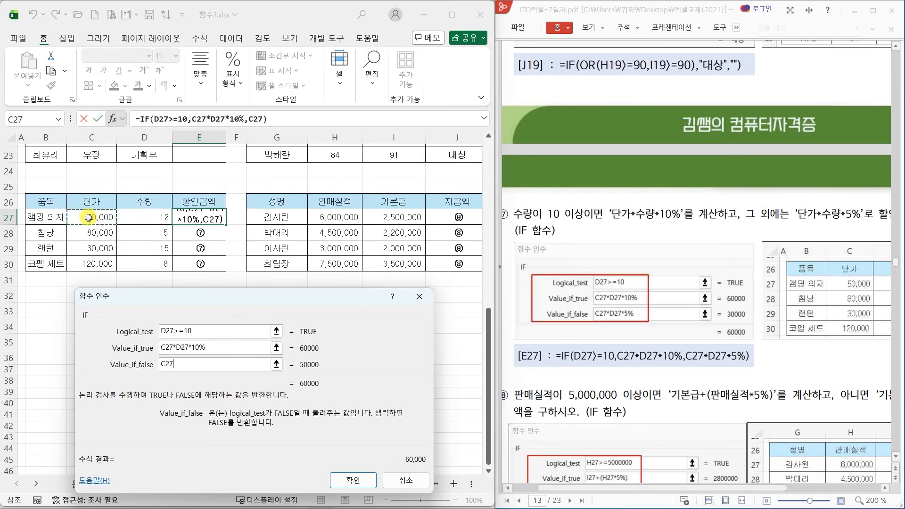
pyautogui.write('*')
pyautogui.click(145, 221)
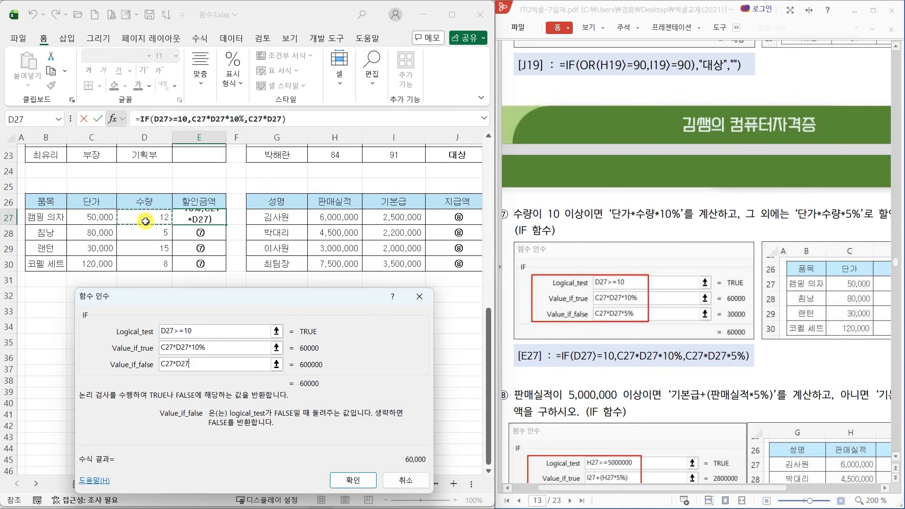
pyautogui.write('*5%')
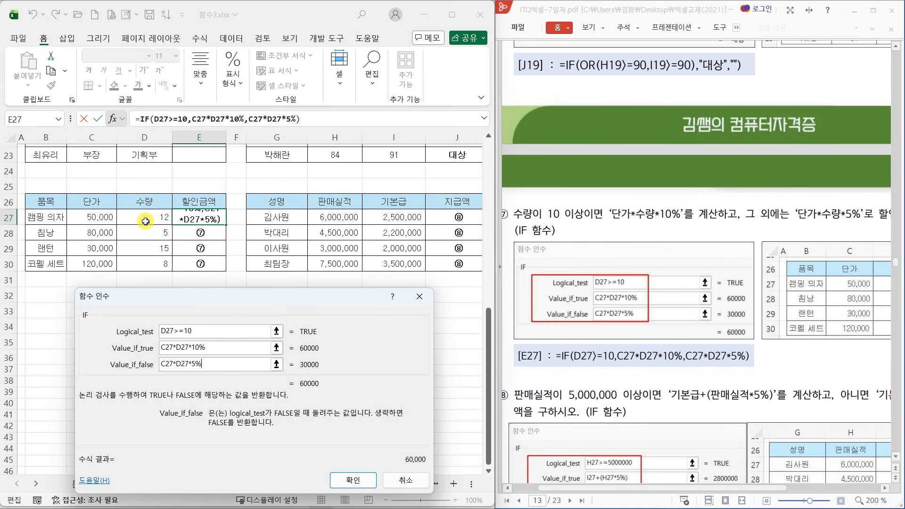
pyautogui.click(353, 480)
pyautogui.moveTo(228, 225); pyautogui.dragTo(229, 268)
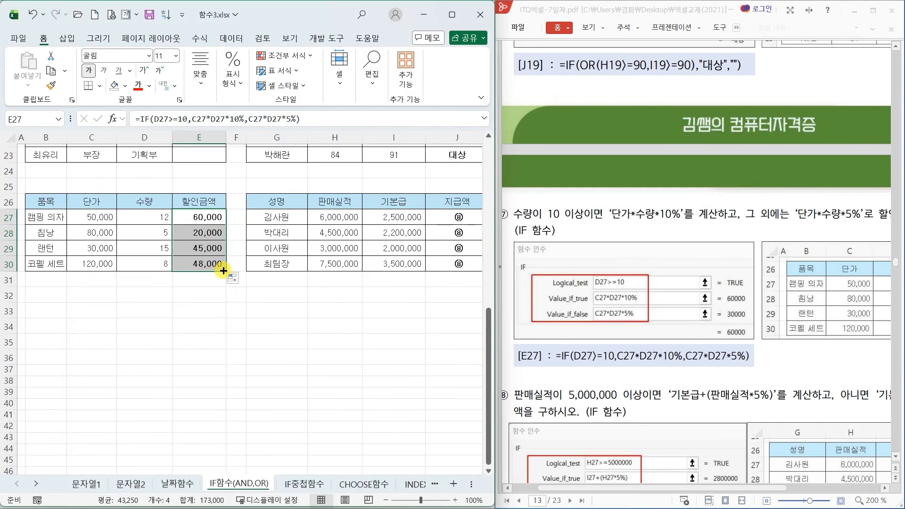
# - Reopen the function arguments of the IF formula in E27 and review its three arguments
pyautogui.click(230, 119)
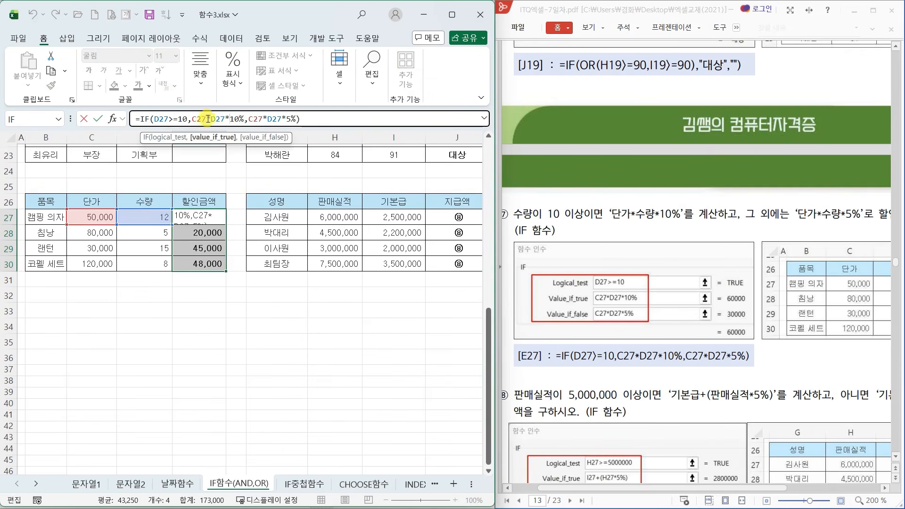
pyautogui.click(141, 119)
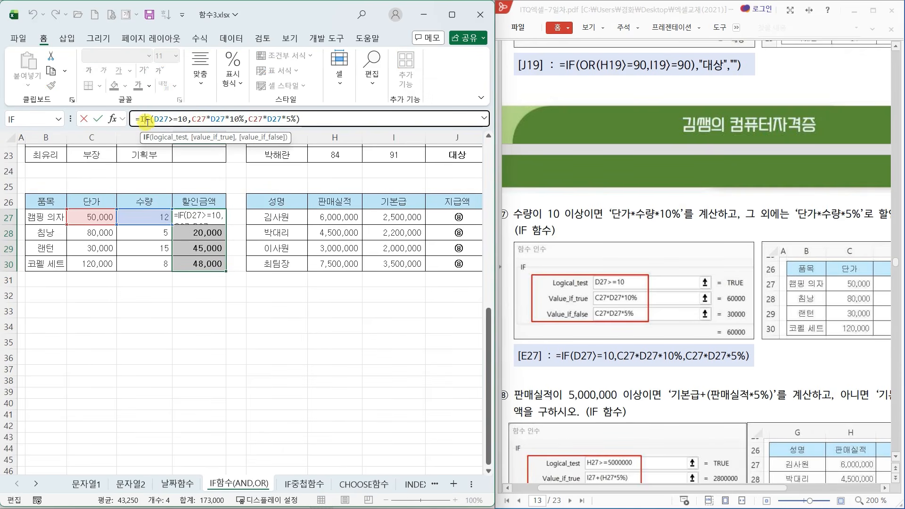
pyautogui.click(113, 121)
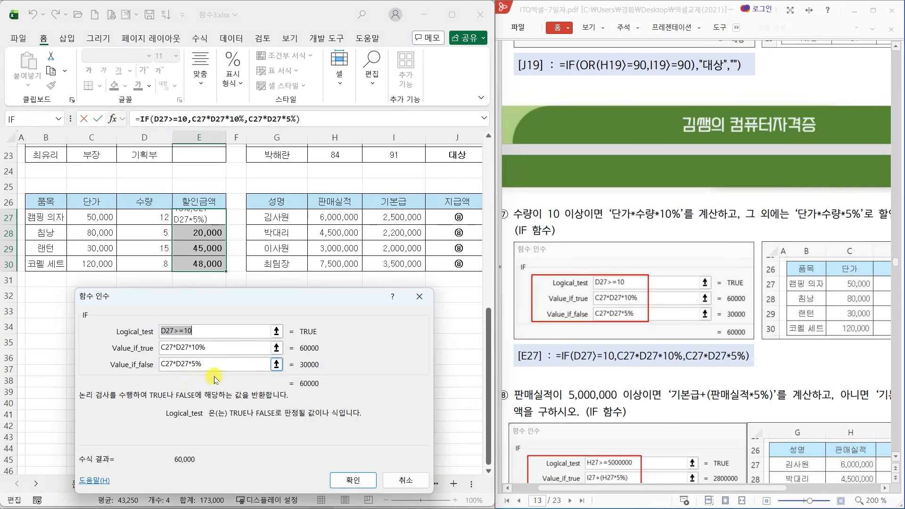
pyautogui.click(353, 480)
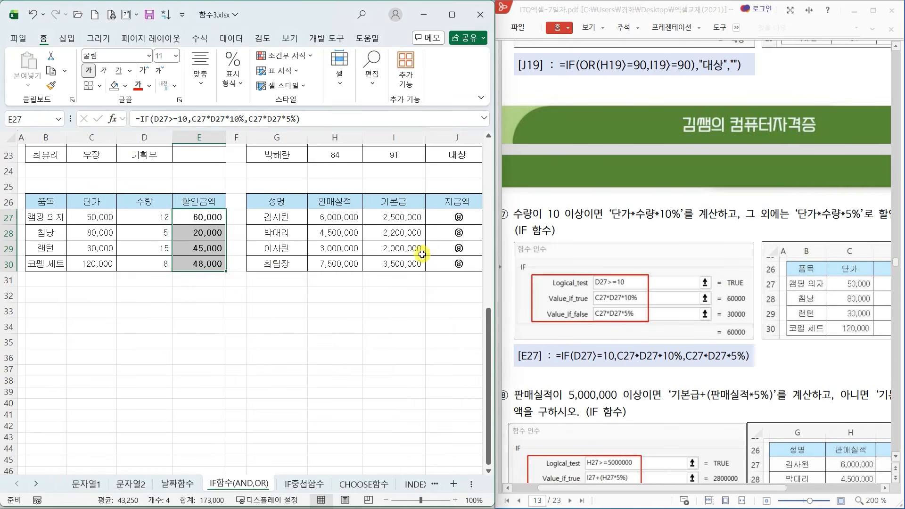
# - Read practice problem ⑧ for the 지급액 column, examining the calculation required when the 판매실적 condition is met and when it is not
pyautogui.click(451, 219)
pyautogui.scroll(-3, 641, 356)
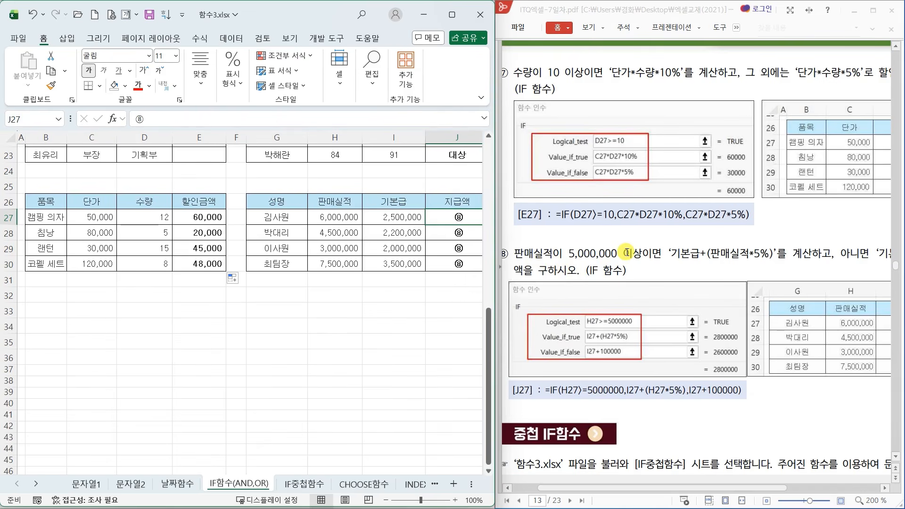
pyautogui.moveTo(668, 245); pyautogui.dragTo(781, 265)
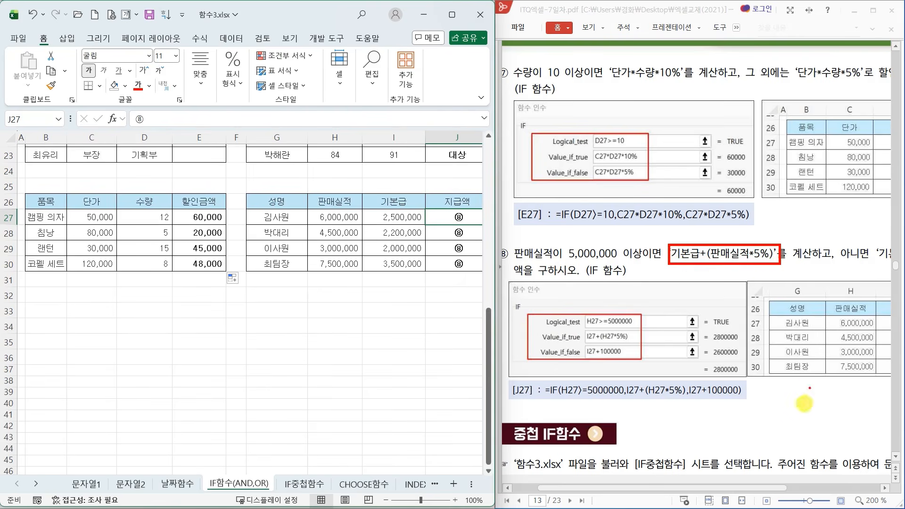
pyautogui.press('Escape')
pyautogui.moveTo(773, 483)
pyautogui.mouseDown()
pyautogui.moveTo(843, 474)
pyautogui.moveTo(769, 477)
pyautogui.mouseUp()
# - Insert an IF function in cell J27 with the logical test H27>=5000000, taking the 판매실적 cell from the sheet
pyautogui.click(455, 217)
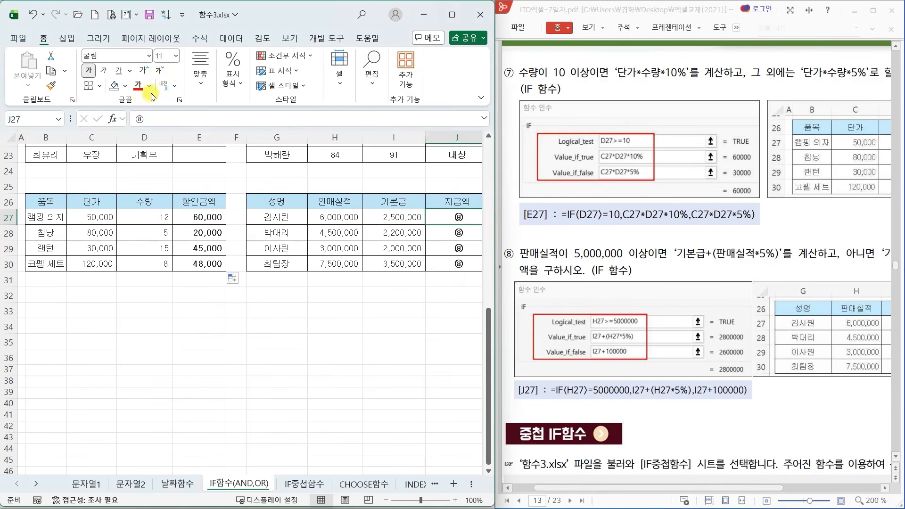
pyautogui.click(115, 118)
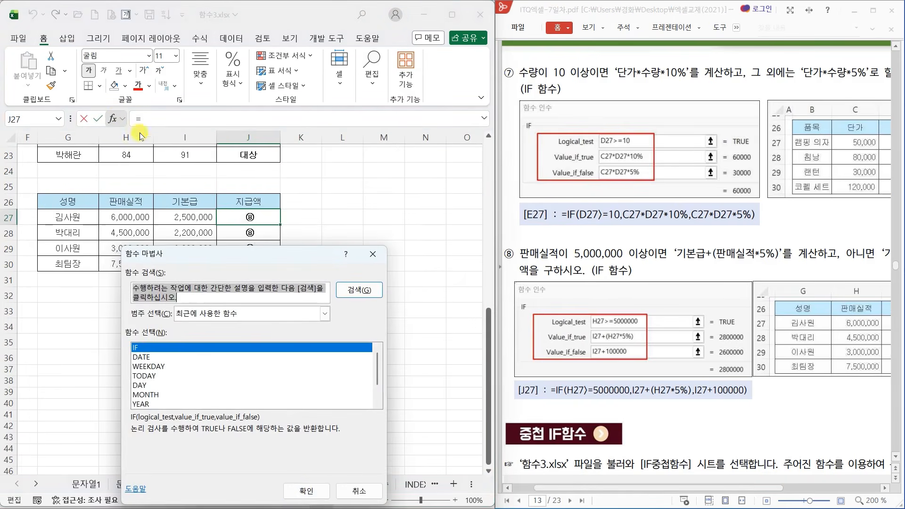
pyautogui.click(313, 492)
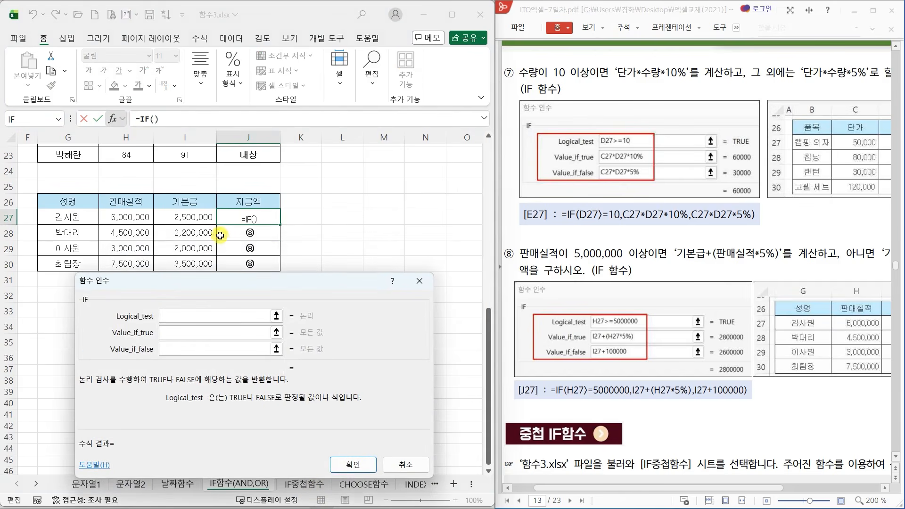
pyautogui.click(128, 218)
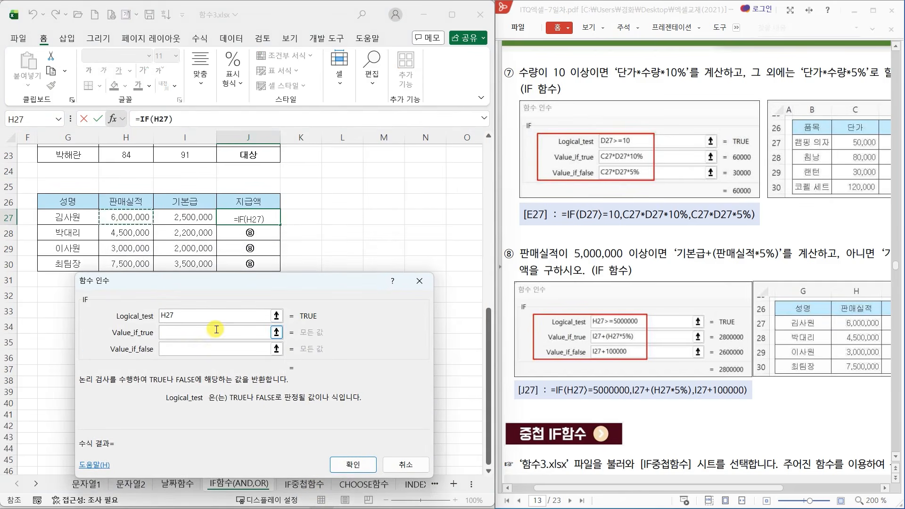
pyautogui.write('>=5')
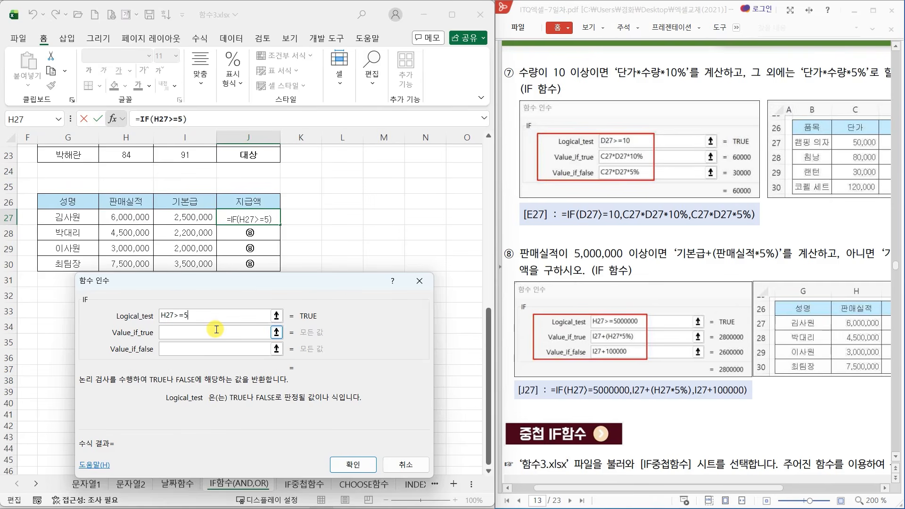
pyautogui.write('000000')
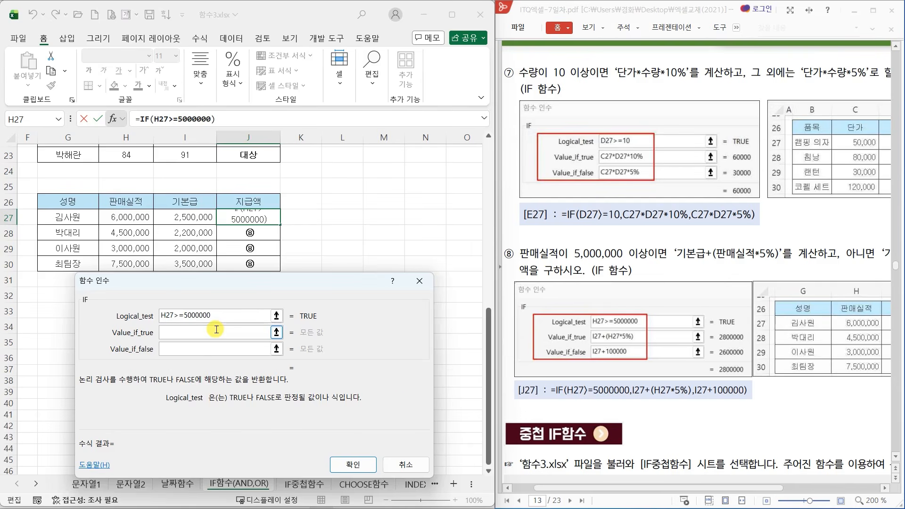
# - Set the IF function's value if true to I27+(H27*5%), taking the 기본급 and 판매실적 cells from the sheet
pyautogui.click(216, 329)
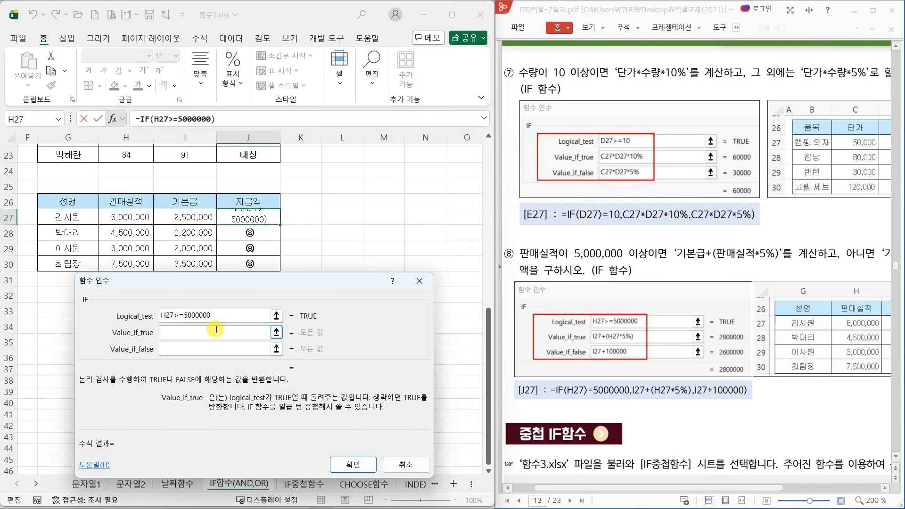
pyautogui.click(186, 216)
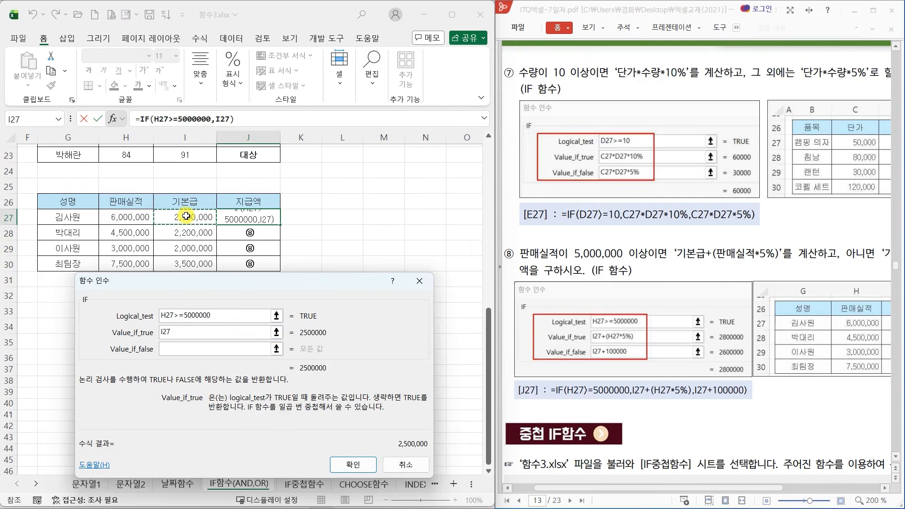
pyautogui.write('+')
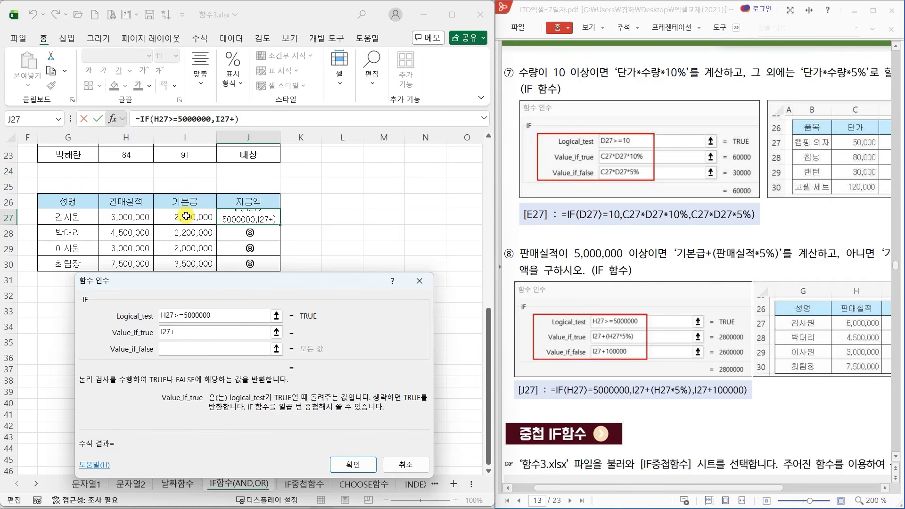
pyautogui.write('(')
pyautogui.click(134, 218)
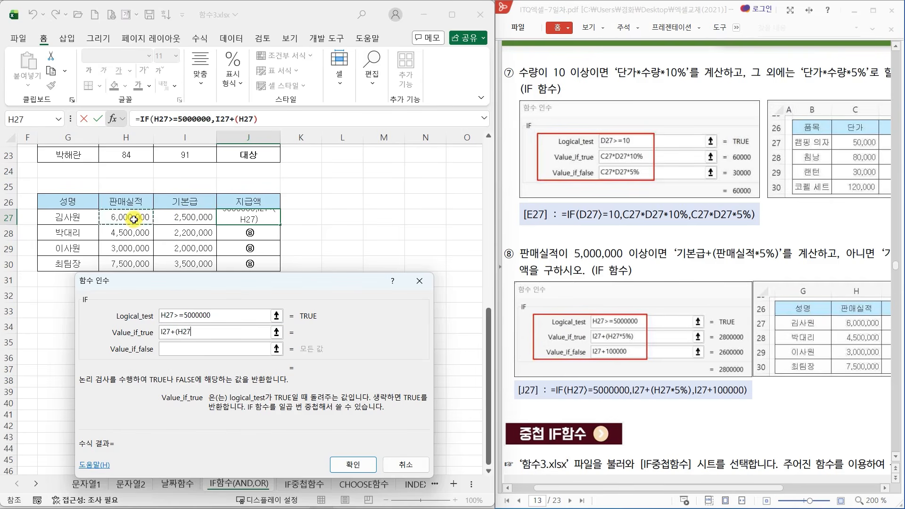
pyautogui.write('5')
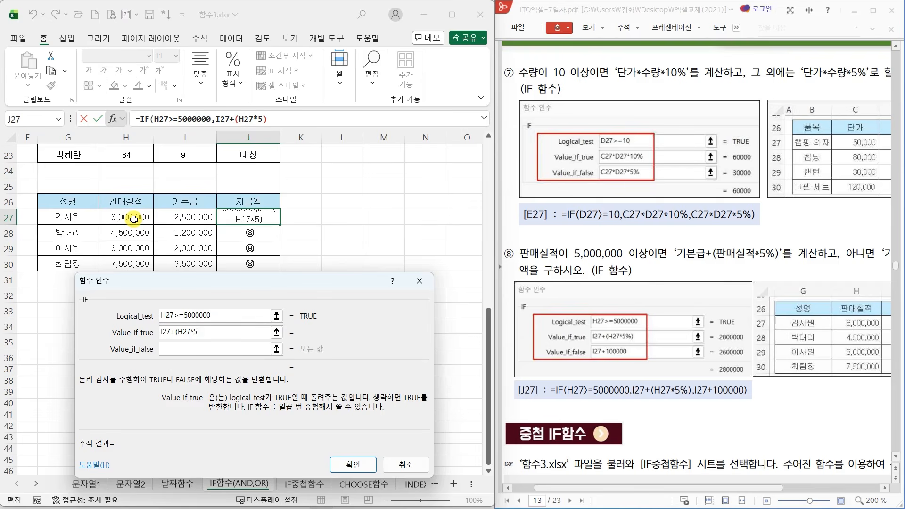
pyautogui.write('%)')
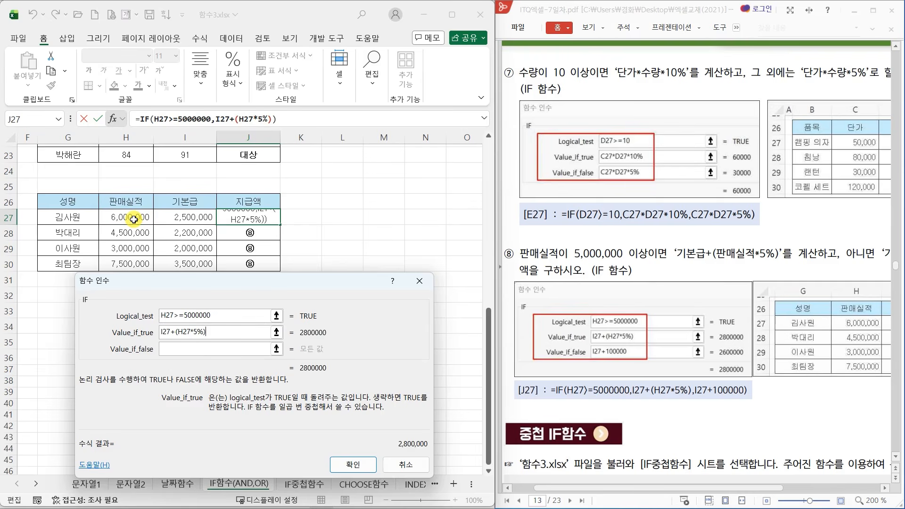
# - Set the value if false to I27+100000, and fill the finished formula down the 지급액 column through J30
pyautogui.press('Tab')
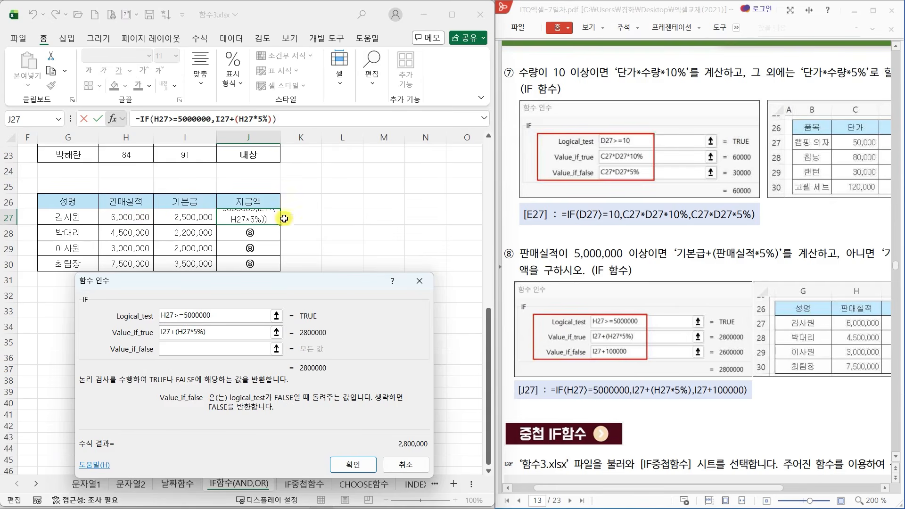
pyautogui.click(191, 218)
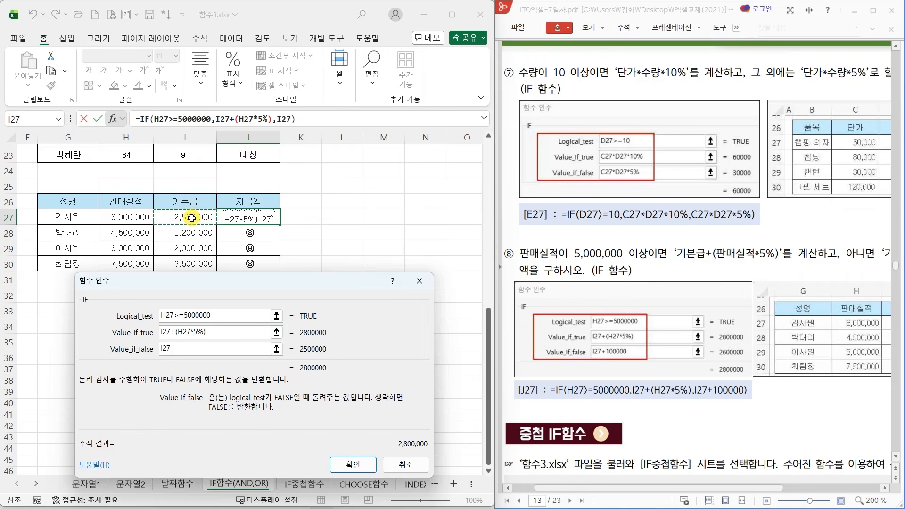
pyautogui.write('+')
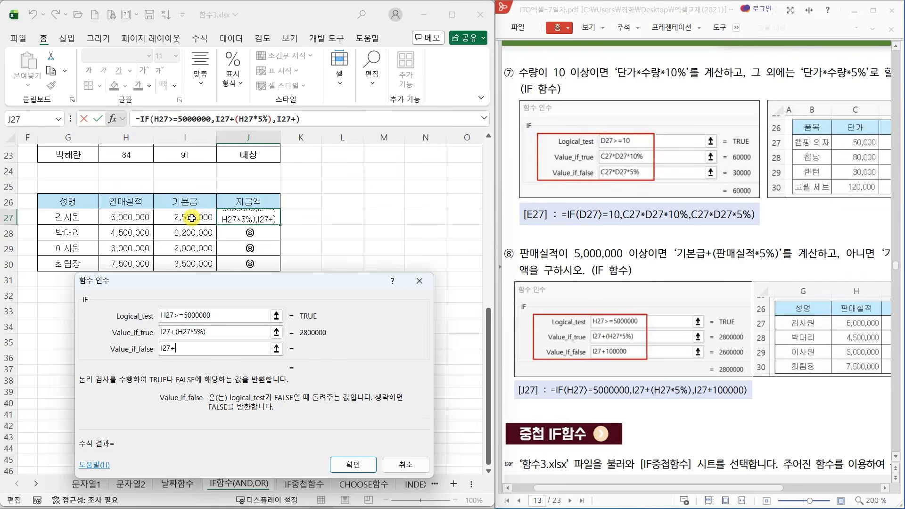
pyautogui.write('100000')
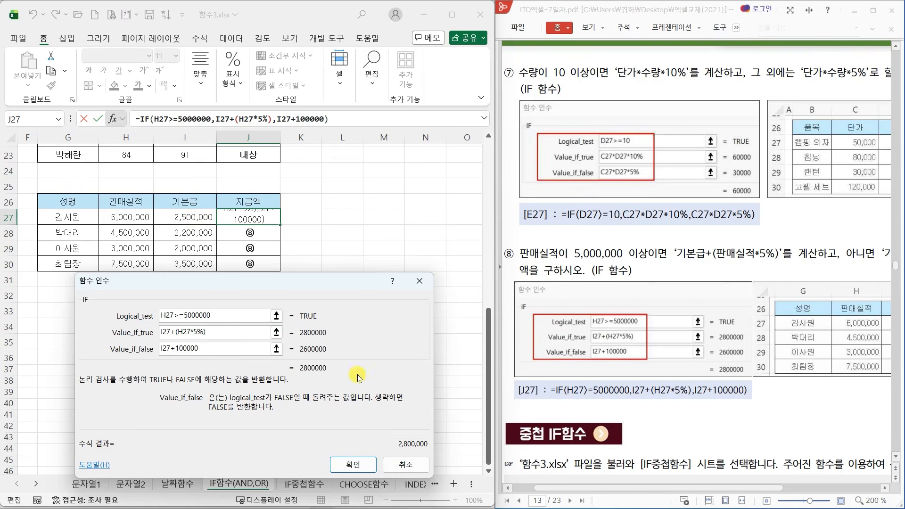
pyautogui.click(354, 465)
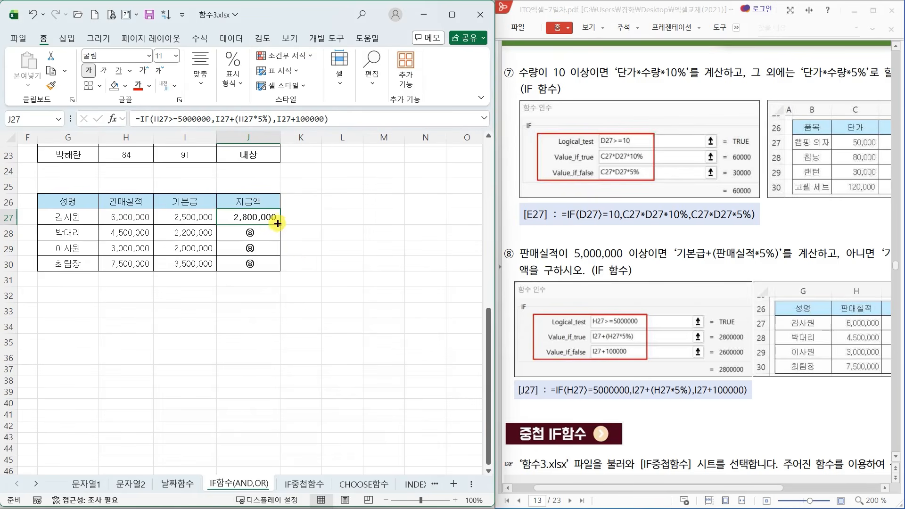
pyautogui.moveTo(281, 225); pyautogui.dragTo(280, 267)
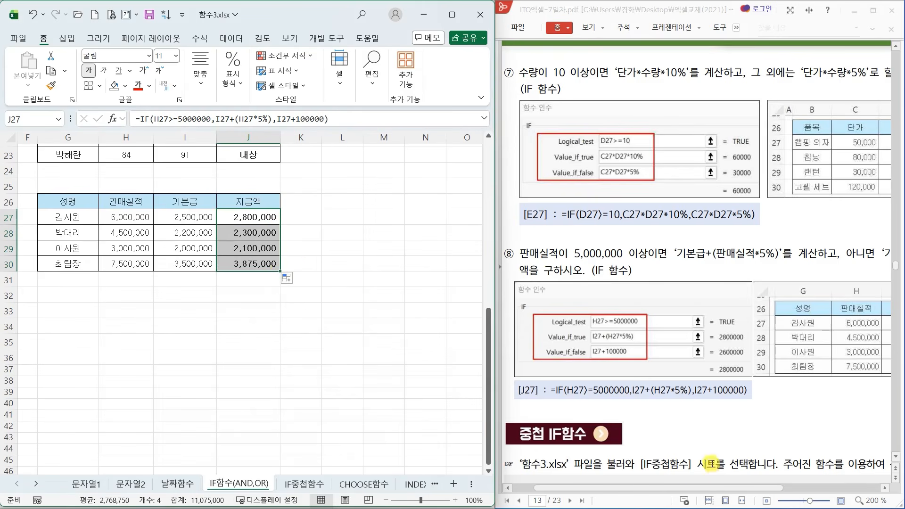
# - Compare the calculated 지급액 values in J27:J30 with the textbook's answer table for problem ⑧
pyautogui.moveTo(707, 488); pyautogui.dragTo(790, 484)
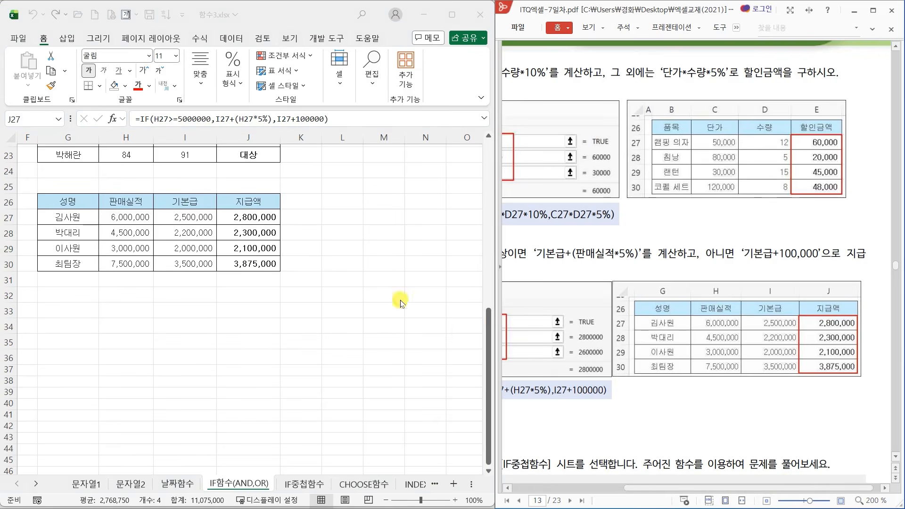
pyautogui.click(256, 259)
pyautogui.click(254, 250)
pyautogui.click(266, 227)
pyautogui.click(327, 249)
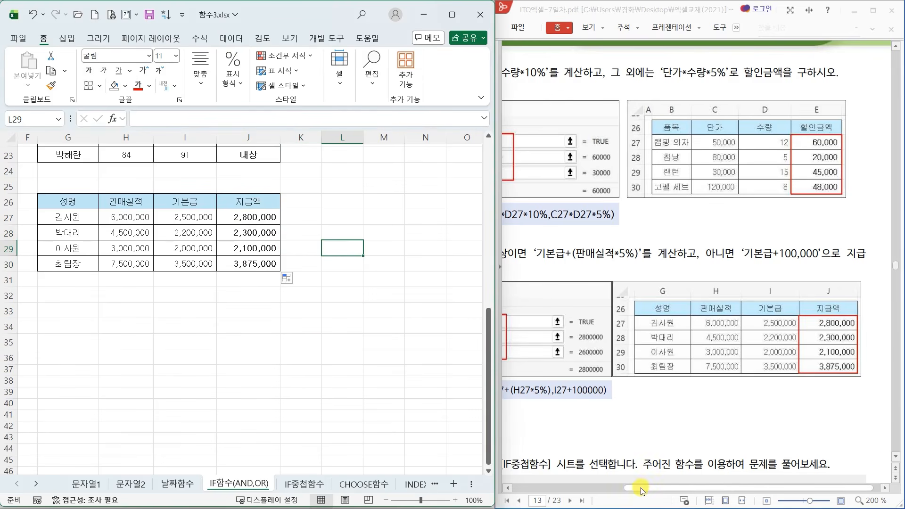
pyautogui.click(571, 489)
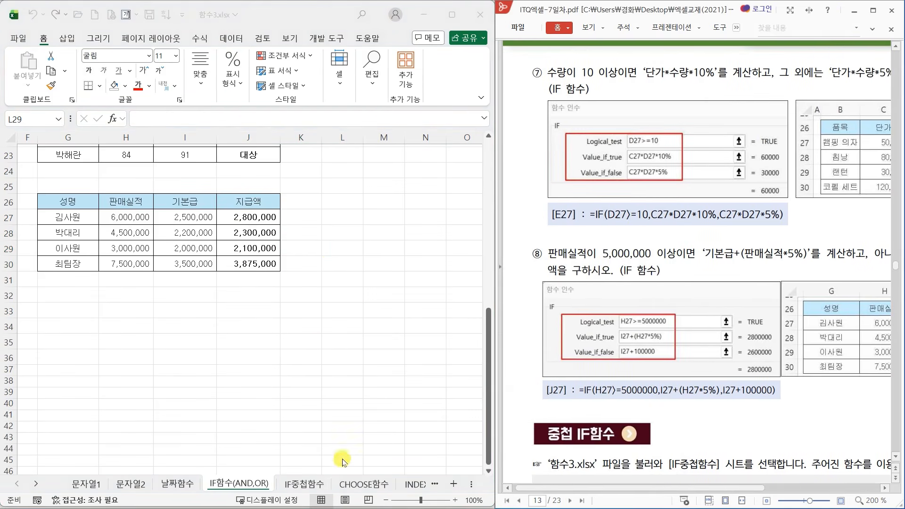
# - Open the IF중첩함수 sheet and bring the textbook's 중첩 IF함수 problem list into view
pyautogui.click(305, 487)
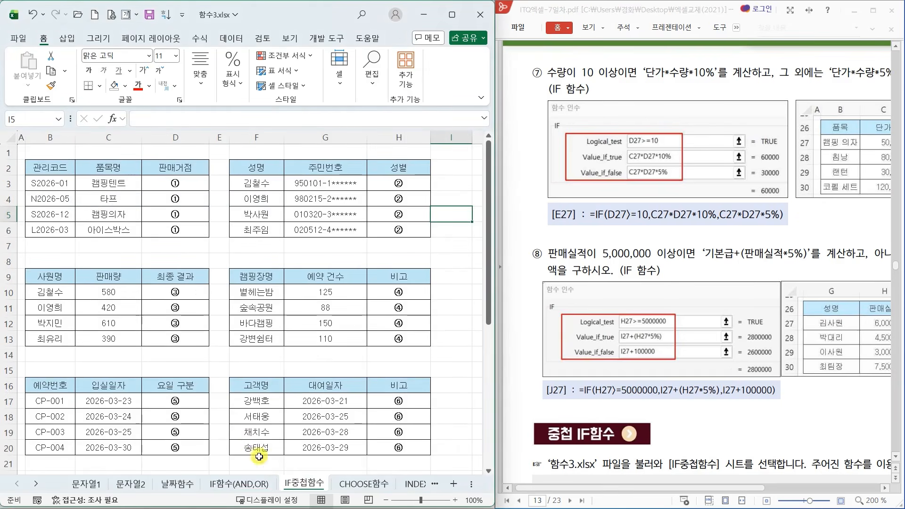
pyautogui.scroll(-5, 534, 336)
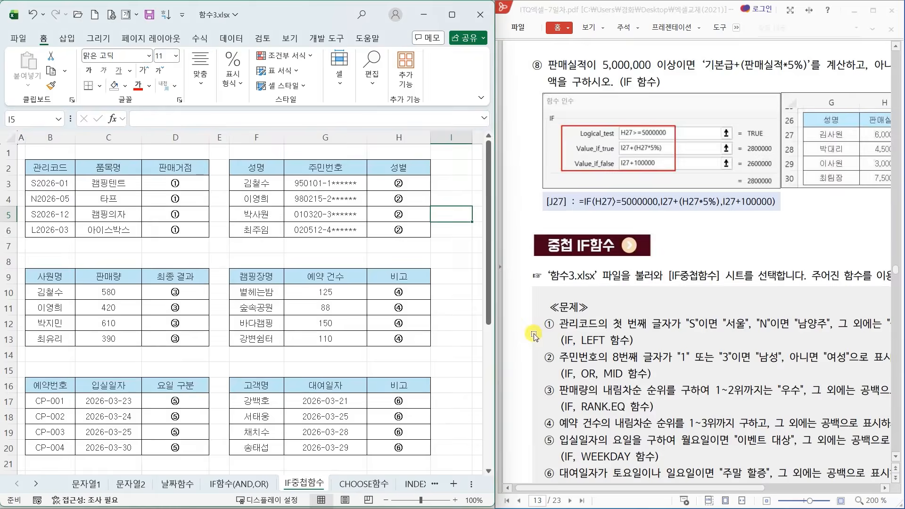
pyautogui.moveTo(690, 489); pyautogui.dragTo(710, 489)
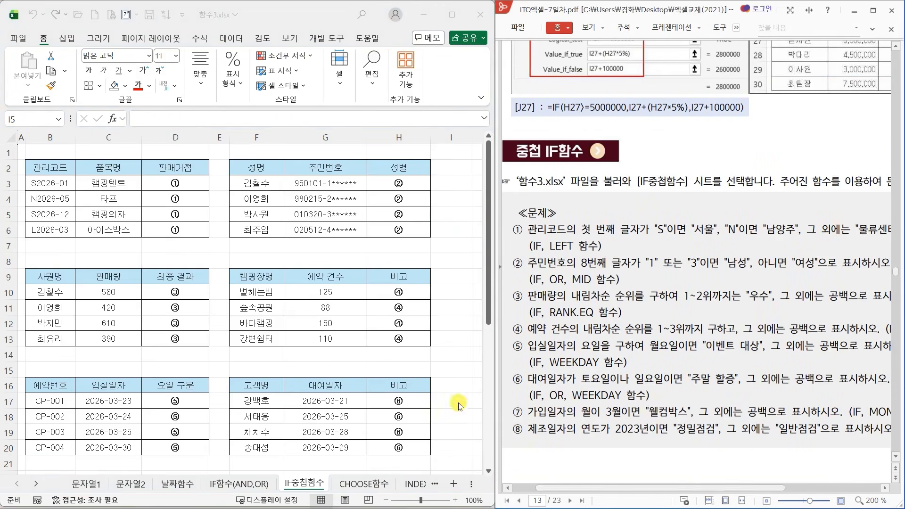
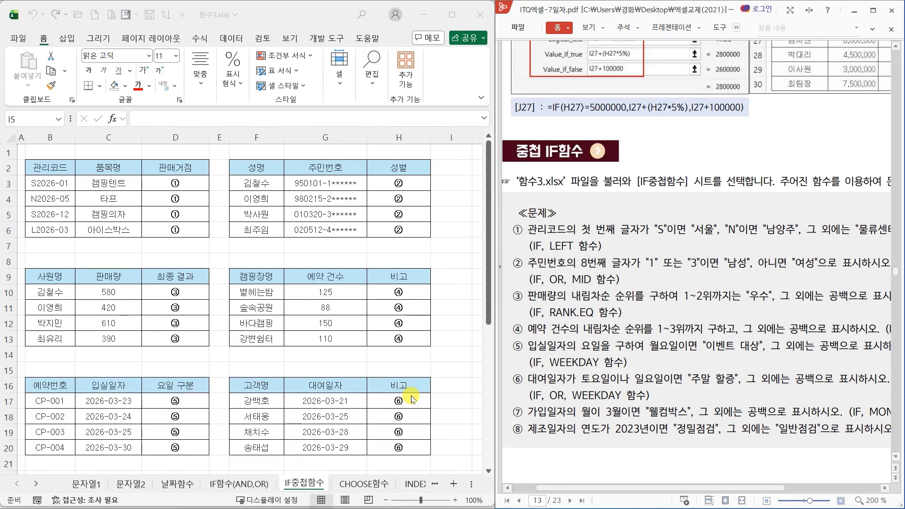
# - Review which functions the textbook requires for each nested IF problem on the IF중첩함수 sheet
pyautogui.moveTo(572, 253)
pyautogui.mouseDown()
pyautogui.moveTo(504, 238)
pyautogui.moveTo(572, 250)
pyautogui.mouseUp()
pyautogui.moveTo(589, 281)
pyautogui.mouseDown()
pyautogui.moveTo(517, 283)
pyautogui.moveTo(585, 276)
pyautogui.mouseUp()
pyautogui.moveTo(589, 324)
pyautogui.mouseDown()
pyautogui.moveTo(550, 297)
pyautogui.moveTo(592, 326)
pyautogui.mouseUp()
pyautogui.moveTo(608, 380)
pyautogui.mouseDown()
pyautogui.moveTo(512, 372)
pyautogui.moveTo(596, 363)
pyautogui.moveTo(587, 367)
pyautogui.mouseUp()
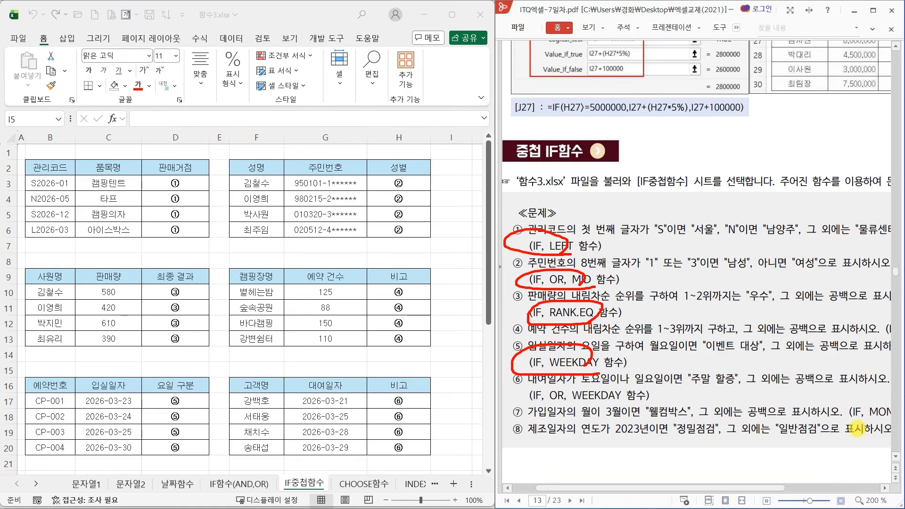
pyautogui.press('Escape')
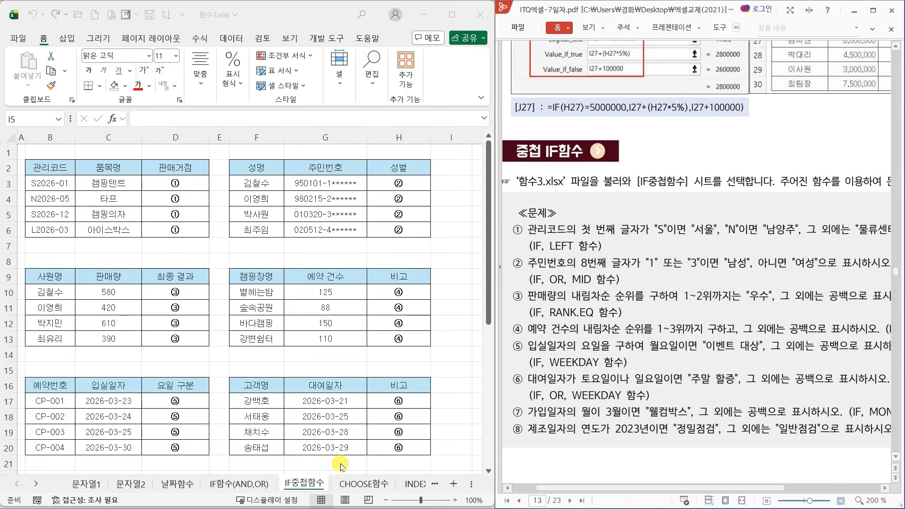
pyautogui.moveTo(234, 469)
pyautogui.mouseDown()
pyautogui.moveTo(249, 455)
pyautogui.moveTo(305, 469)
pyautogui.moveTo(317, 448)
pyautogui.mouseUp()
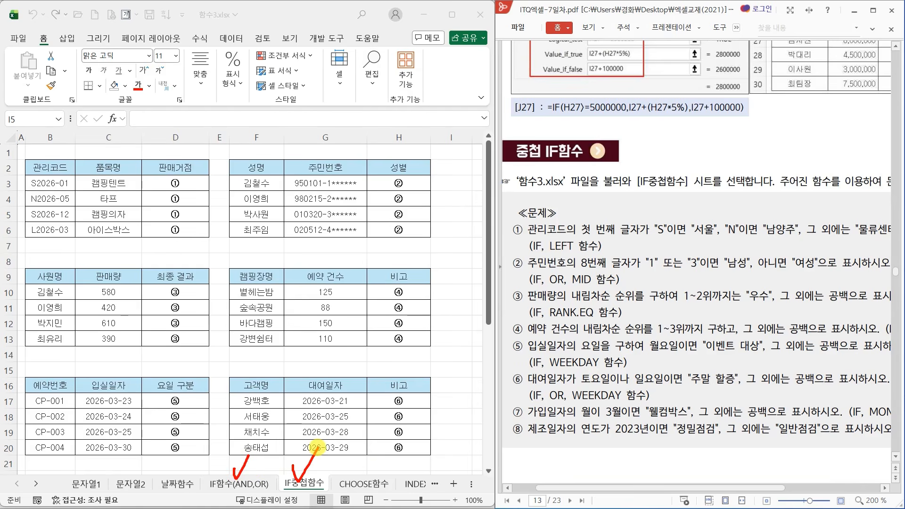
pyautogui.press('Escape')
# - Select cell D3 in the 판매거점 column and study the textbook's conditions and nested IF solution for problem ①
pyautogui.click(194, 185)
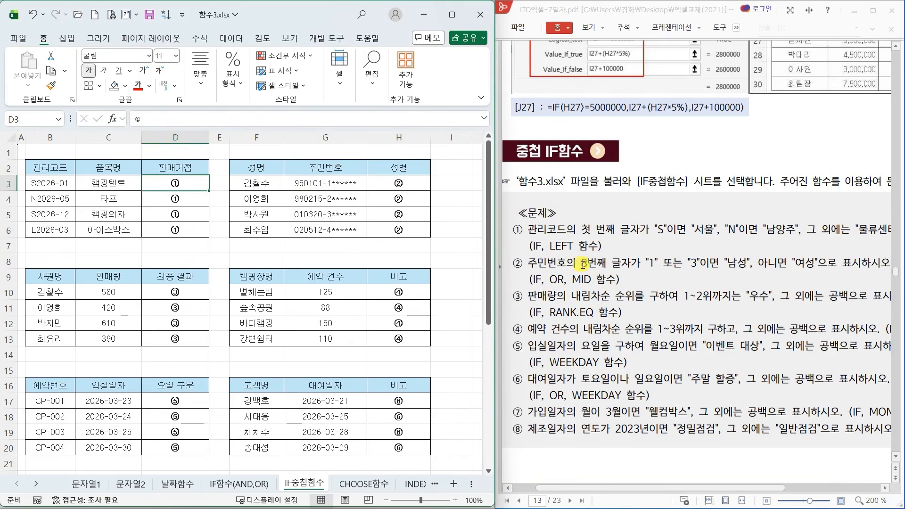
pyautogui.scroll(-1, 583, 276)
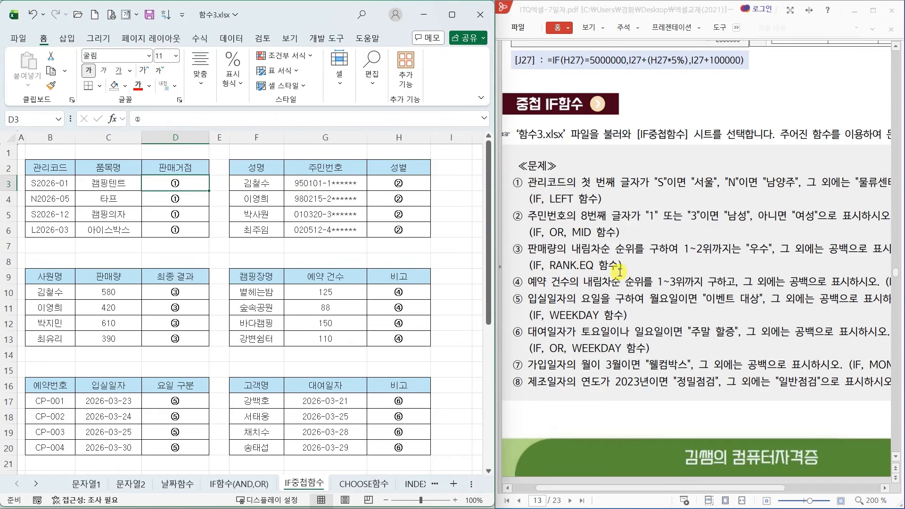
pyautogui.scroll(-8, 619, 272)
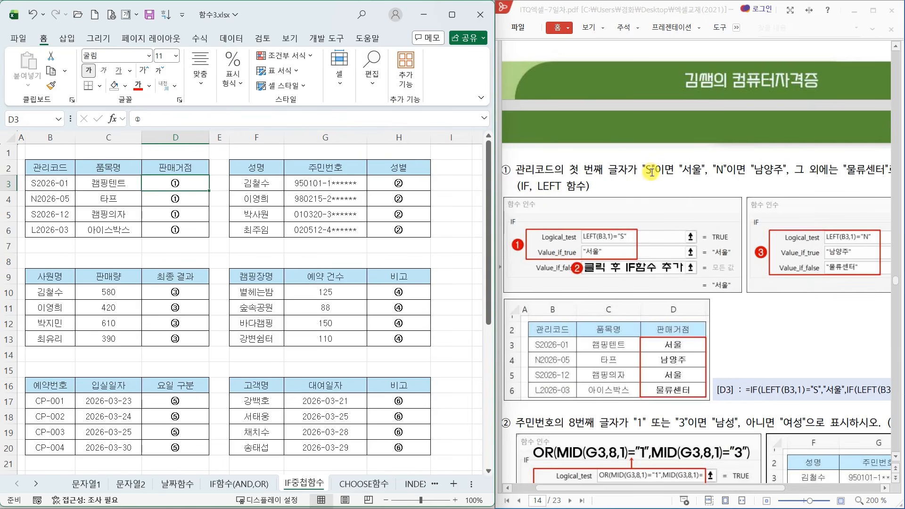
pyautogui.moveTo(648, 177)
pyautogui.mouseDown()
pyautogui.moveTo(648, 187)
pyautogui.moveTo(686, 186)
pyautogui.moveTo(687, 175)
pyautogui.moveTo(755, 189)
pyautogui.moveTo(758, 174)
pyautogui.moveTo(849, 192)
pyautogui.moveTo(855, 171)
pyautogui.moveTo(875, 184)
pyautogui.mouseUp()
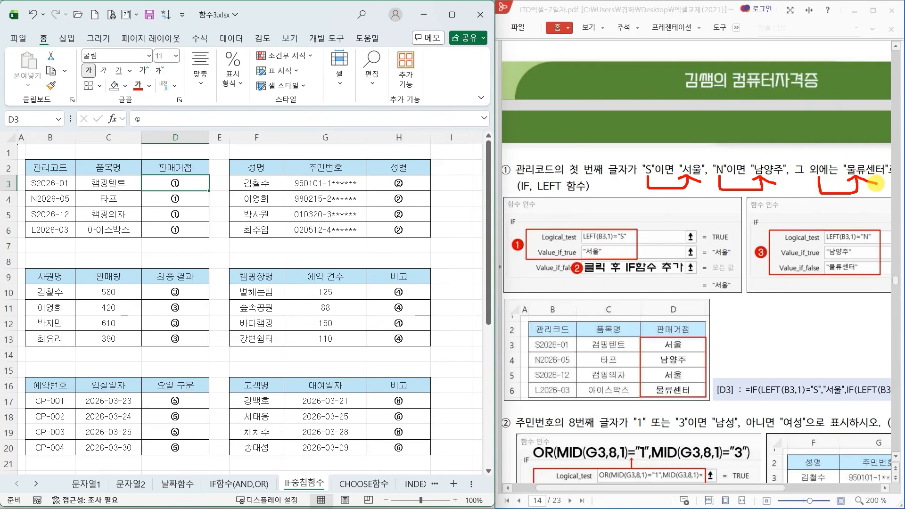
pyautogui.moveTo(629, 245)
pyautogui.mouseDown()
pyautogui.moveTo(645, 253)
pyautogui.moveTo(620, 271)
pyautogui.moveTo(635, 259)
pyautogui.mouseUp()
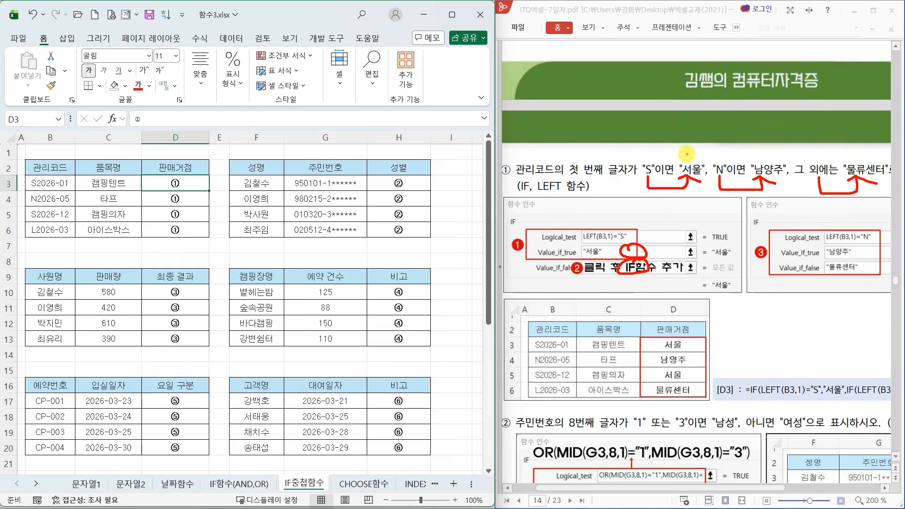
pyautogui.moveTo(687, 154)
pyautogui.mouseDown()
pyautogui.moveTo(694, 168)
pyautogui.moveTo(705, 137)
pyautogui.moveTo(763, 162)
pyautogui.moveTo(771, 140)
pyautogui.mouseUp()
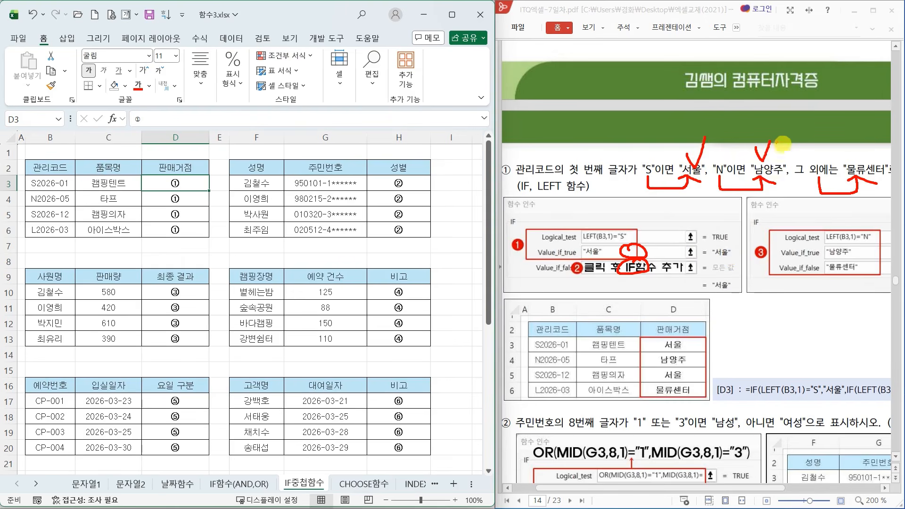
pyautogui.moveTo(847, 152); pyautogui.dragTo(877, 136)
pyautogui.moveTo(716, 213)
pyautogui.mouseDown()
pyautogui.moveTo(730, 220)
pyautogui.moveTo(728, 231)
pyautogui.mouseUp()
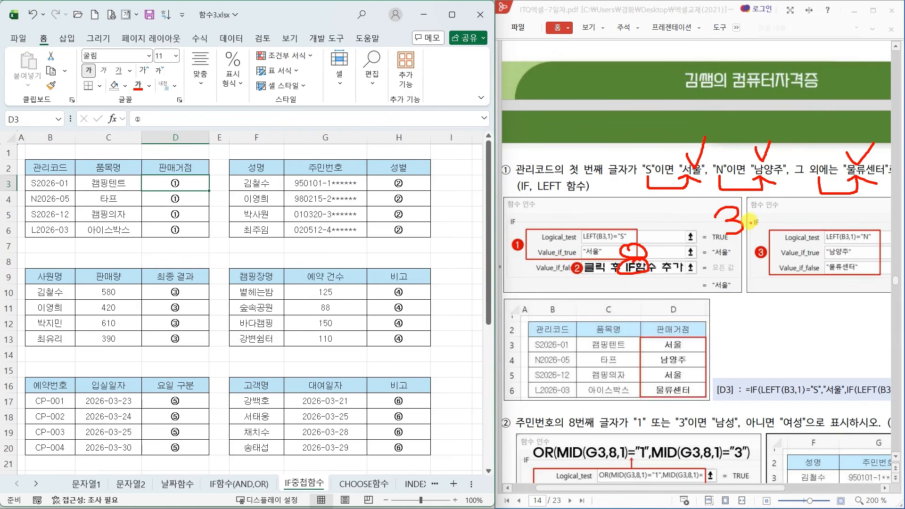
pyautogui.moveTo(742, 218)
pyautogui.mouseDown()
pyautogui.moveTo(769, 234)
pyautogui.moveTo(796, 205)
pyautogui.moveTo(798, 220)
pyautogui.mouseUp()
pyautogui.moveTo(801, 207)
pyautogui.mouseDown()
pyautogui.moveTo(814, 212)
pyautogui.moveTo(805, 230)
pyautogui.moveTo(830, 219)
pyautogui.mouseUp()
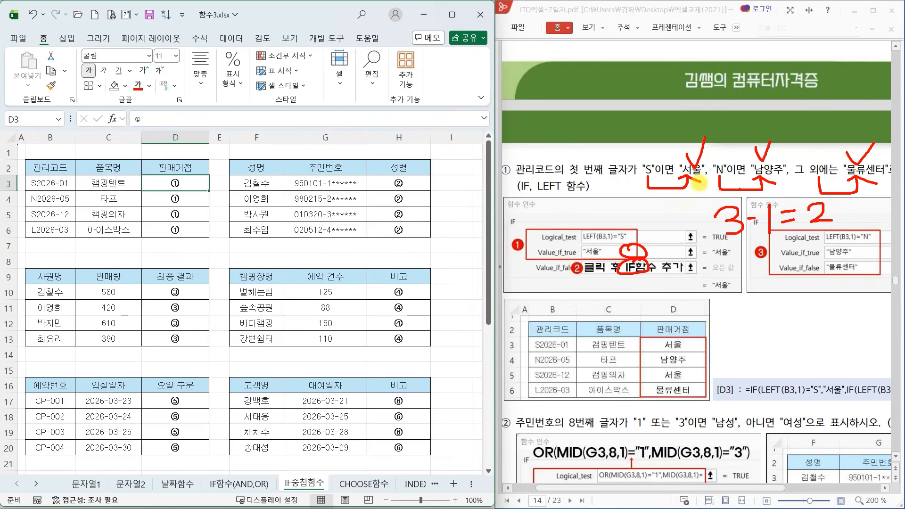
# - Insert an IF function in cell D3 with the logical test LEFT(B3,1)="S", taking the 관리코드 cell from the sheet
pyautogui.click(112, 119)
pyautogui.click(304, 486)
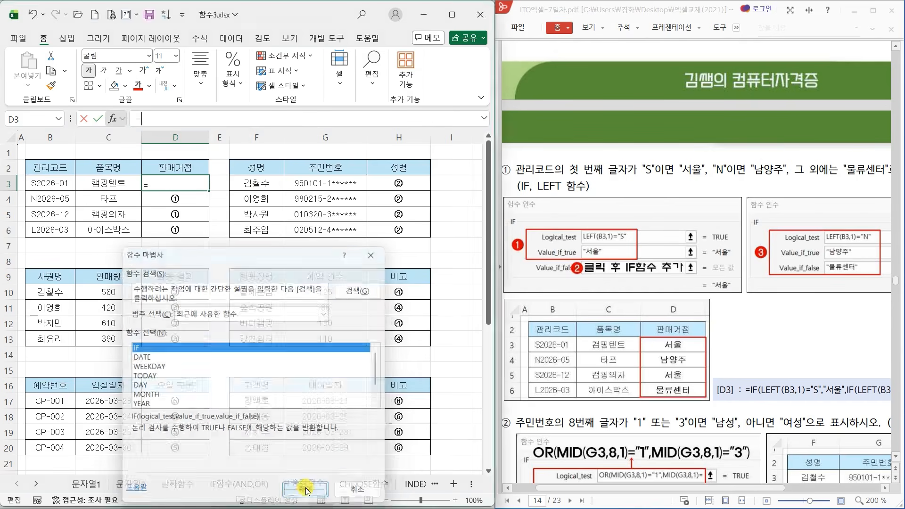
pyautogui.moveTo(245, 285); pyautogui.dragTo(235, 258)
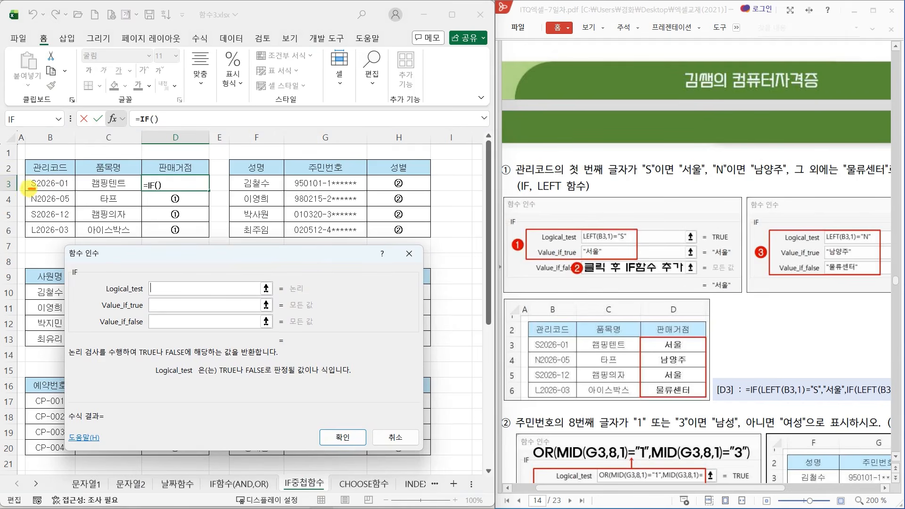
pyautogui.moveTo(29, 189); pyautogui.dragTo(35, 189)
pyautogui.moveTo(563, 195)
pyautogui.mouseDown()
pyautogui.moveTo(537, 202)
pyautogui.moveTo(566, 181)
pyautogui.moveTo(558, 197)
pyautogui.mouseUp()
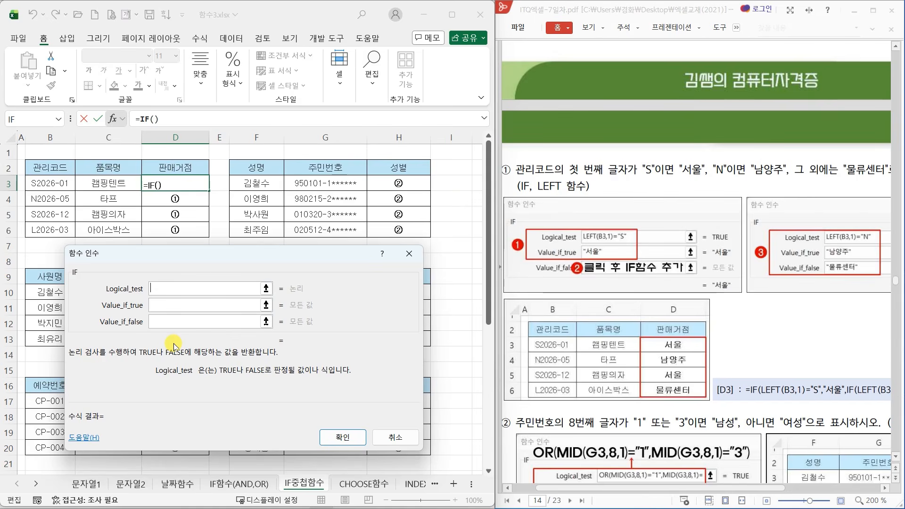
pyautogui.write('LEFT')
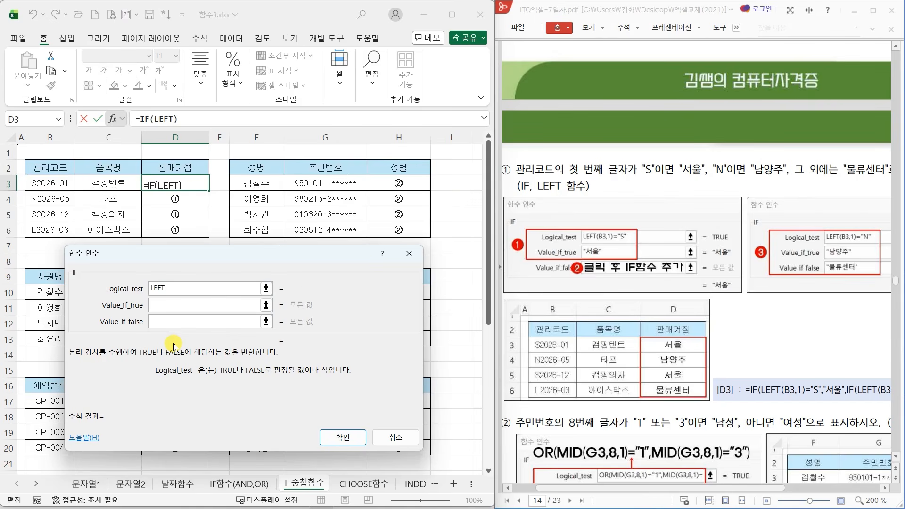
pyautogui.write('(')
pyautogui.click(65, 184)
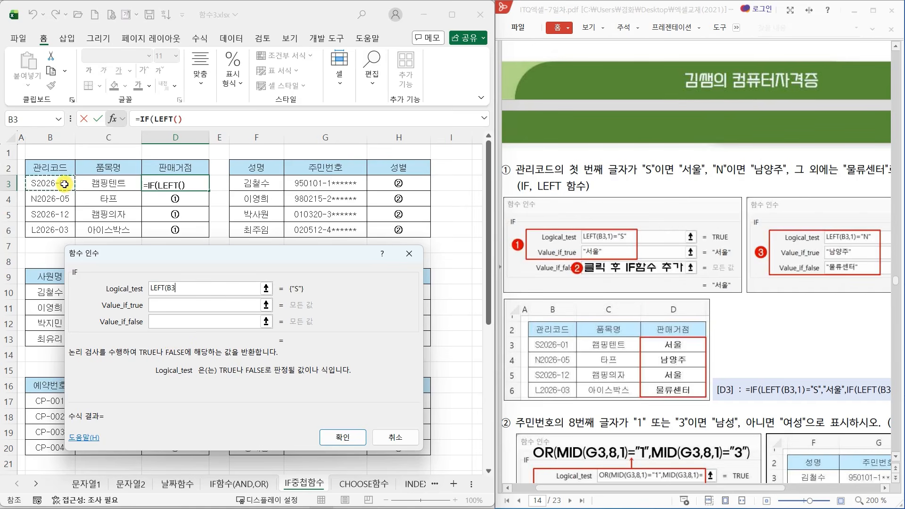
pyautogui.write(',1')
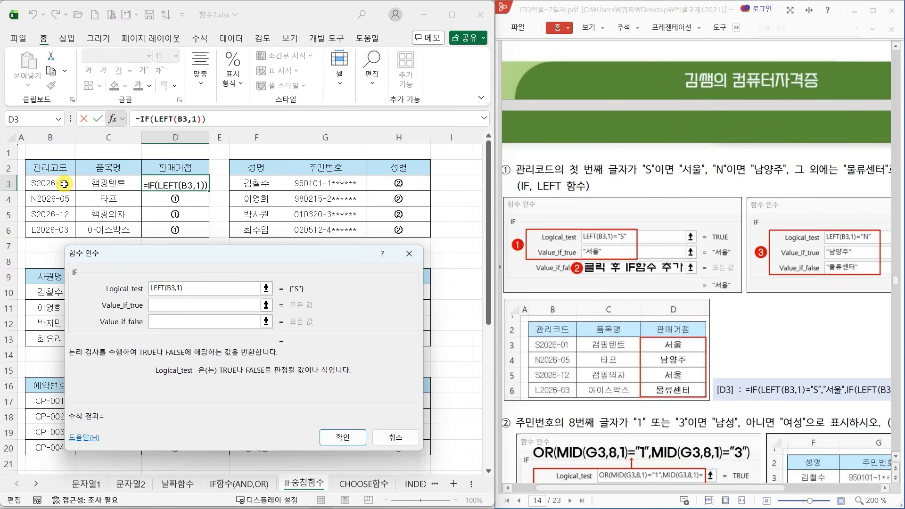
pyautogui.write('="S"')
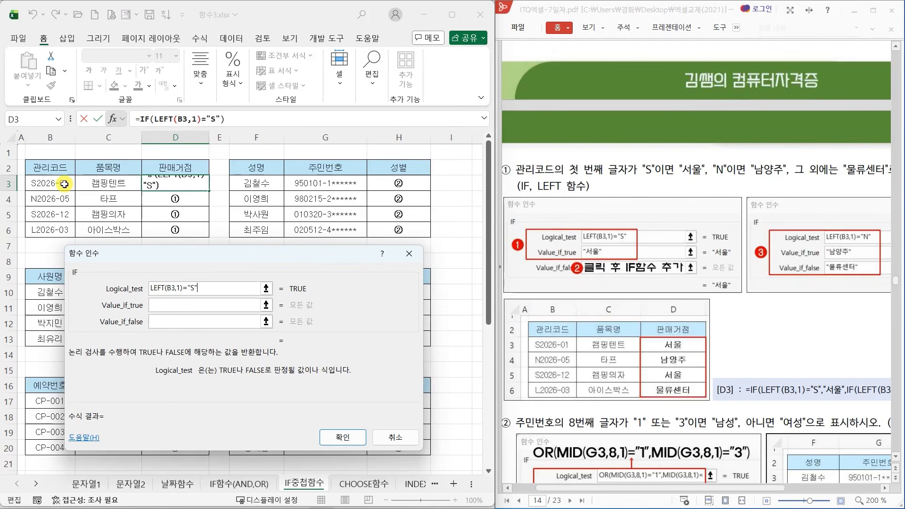
# - Set the value if true to "서울" and nest a second IF function as the value if false
pyautogui.press('Tab')
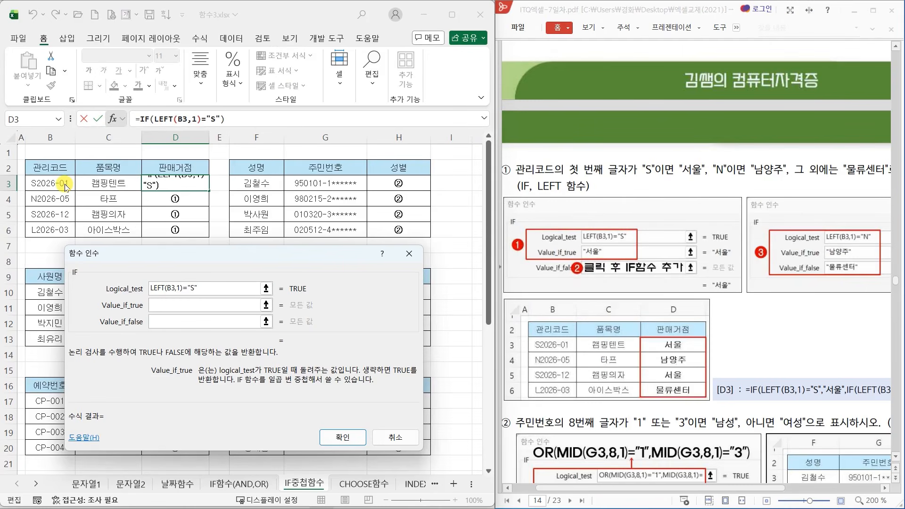
pyautogui.write('서울')
pyautogui.press('Tab')
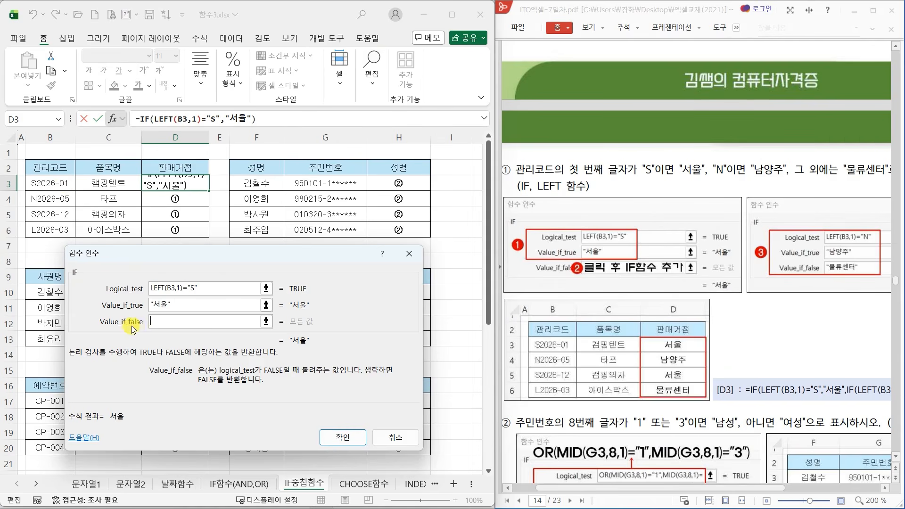
pyautogui.click(158, 317)
pyautogui.moveTo(155, 326); pyautogui.dragTo(179, 309)
pyautogui.moveTo(73, 135)
pyautogui.mouseDown()
pyautogui.moveTo(41, 121)
pyautogui.moveTo(71, 133)
pyautogui.mouseUp()
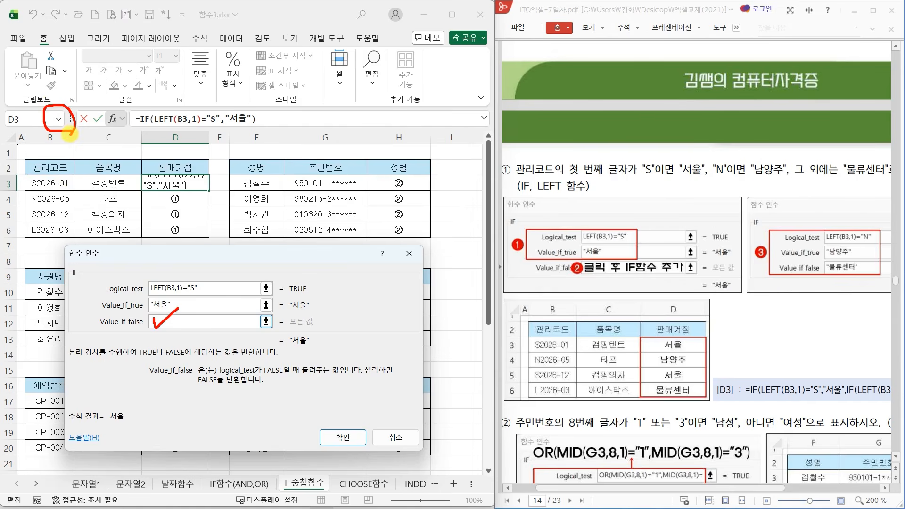
pyautogui.click(58, 118)
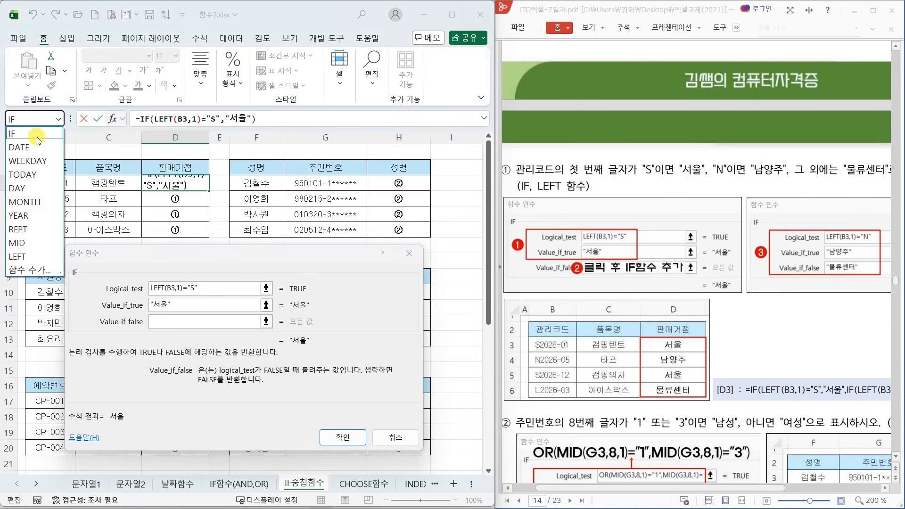
pyautogui.click(35, 136)
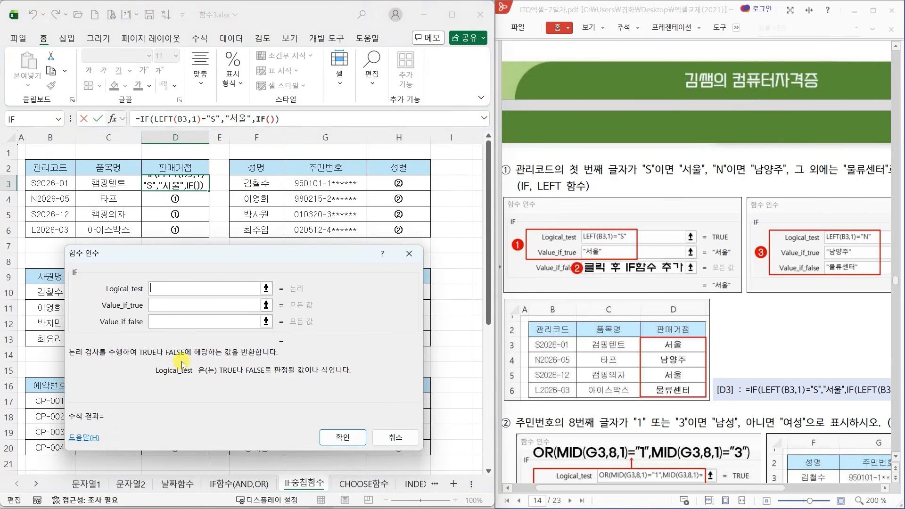
# - Set the nested IF's logical test to LEFT(B3,1)="N", taking the 관리코드 cell from the sheet
pyautogui.write('LEFT')
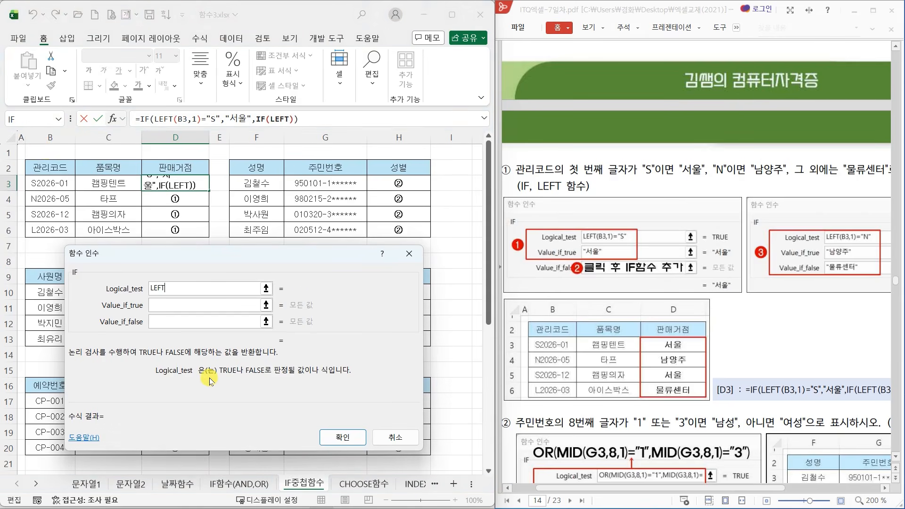
pyautogui.write('(')
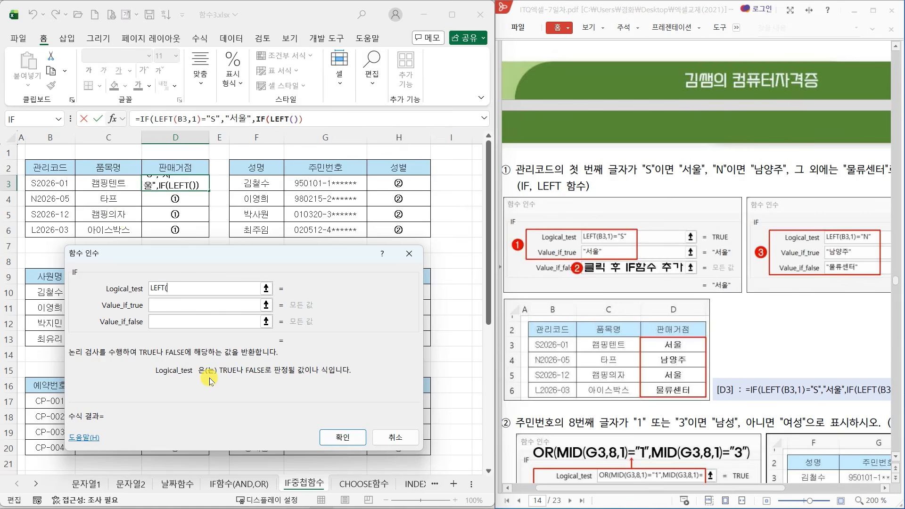
pyautogui.click(66, 185)
pyautogui.write(',1)')
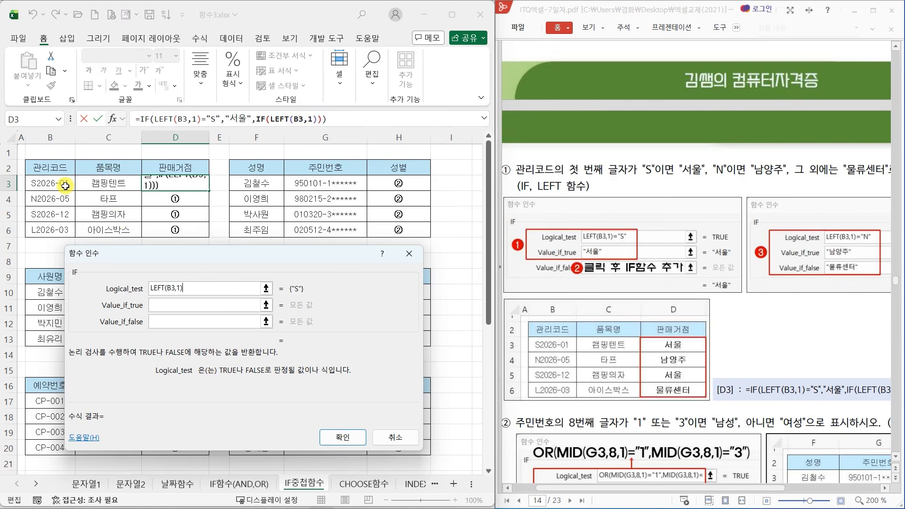
pyautogui.write('="N"')
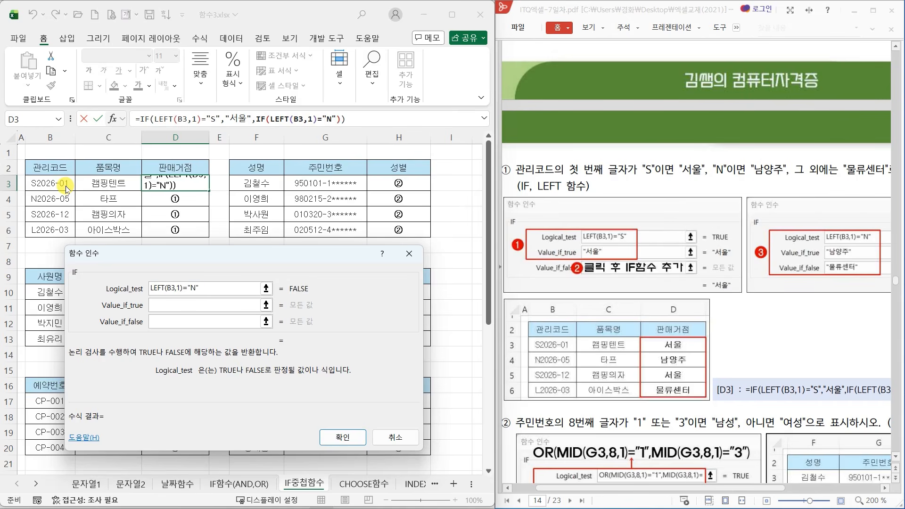
# - Set the nested IF's true and false values to "남양주" and "물류센터", and fill the finished formula down the 판매거점 column through D6
pyautogui.press('Tab')
pyautogui.write('"남양주"')
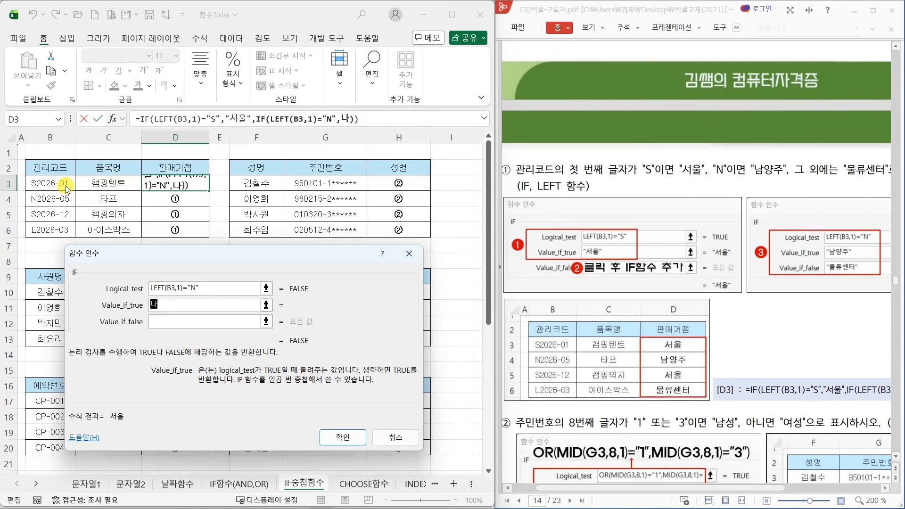
pyautogui.press('Tab')
pyautogui.write('무류센터')
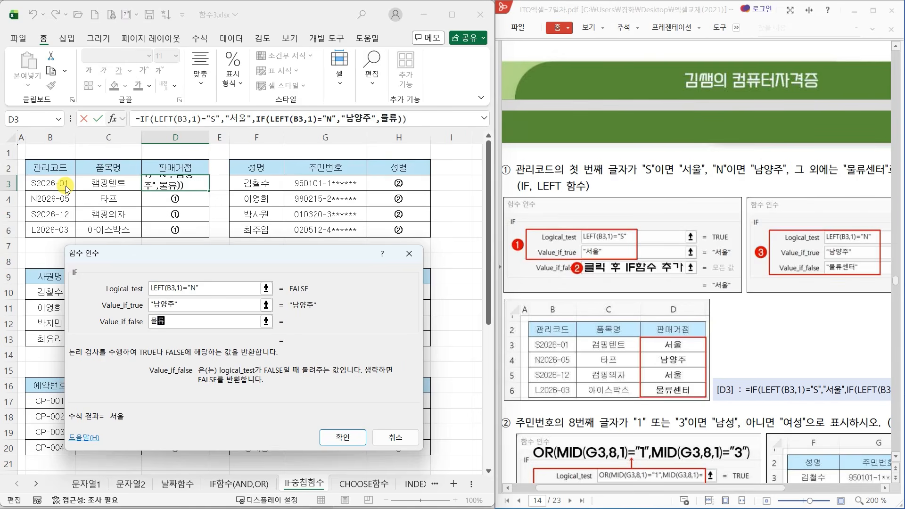
pyautogui.press('Tab')
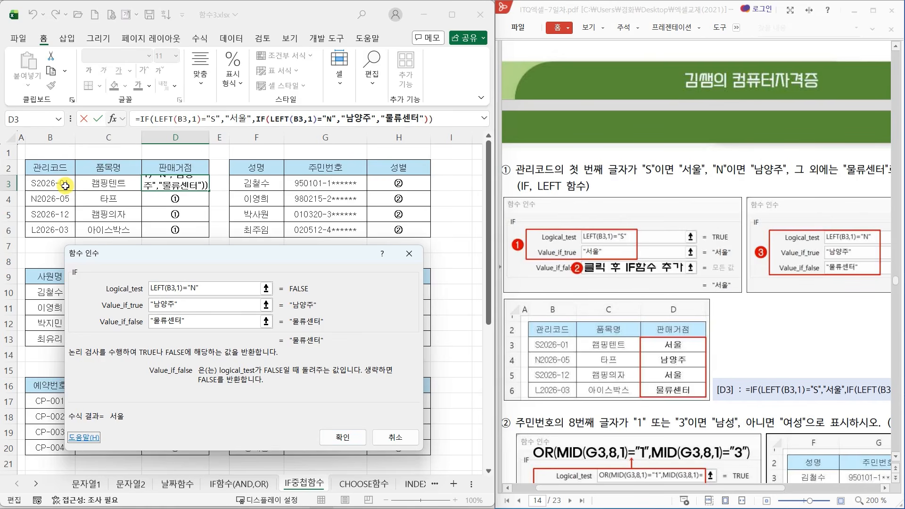
pyautogui.click(353, 438)
pyautogui.moveTo(209, 191); pyautogui.dragTo(210, 237)
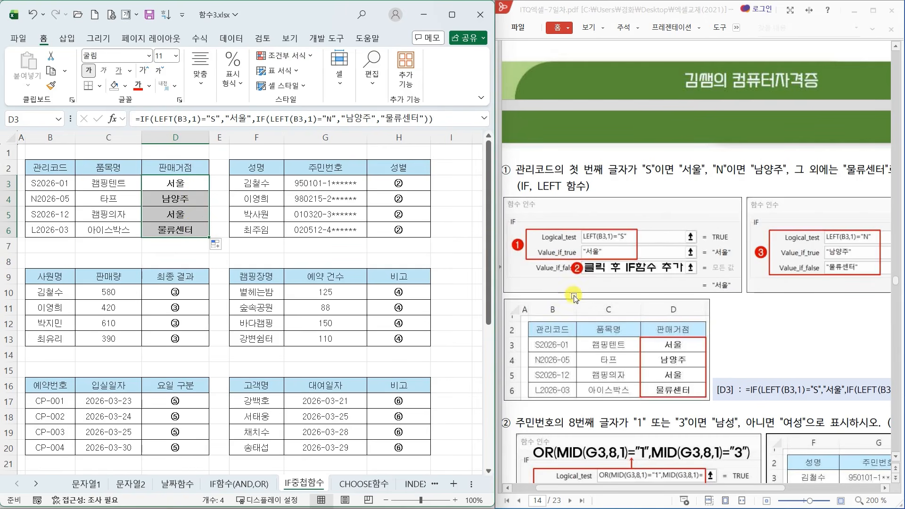
# - Study textbook problem ② on finding 성별 from the eighth character of 주민번호 with IF, OR and MID, including its example table
pyautogui.scroll(-5, 574, 297)
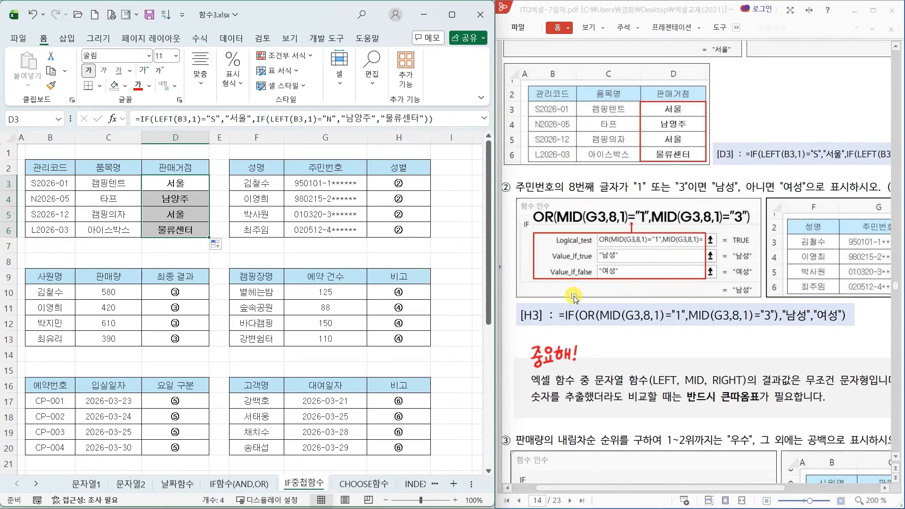
pyautogui.click(417, 186)
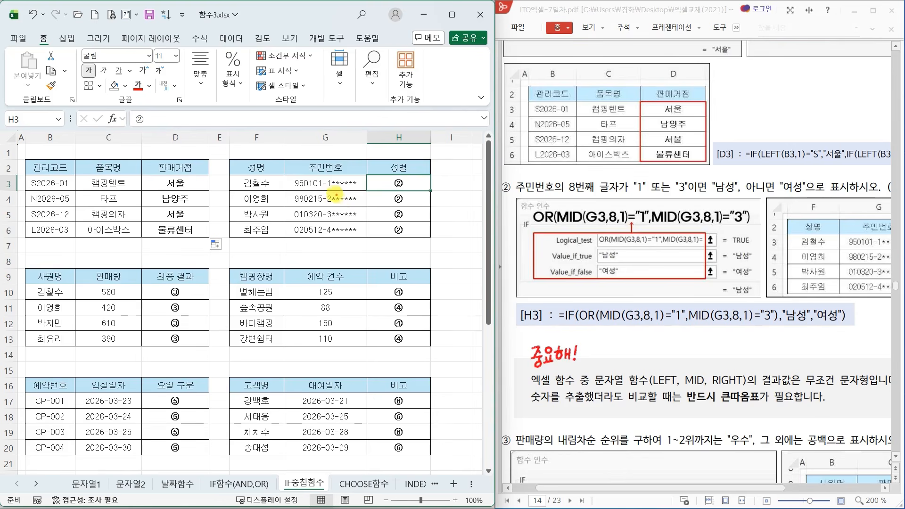
pyautogui.moveTo(332, 190); pyautogui.dragTo(325, 189)
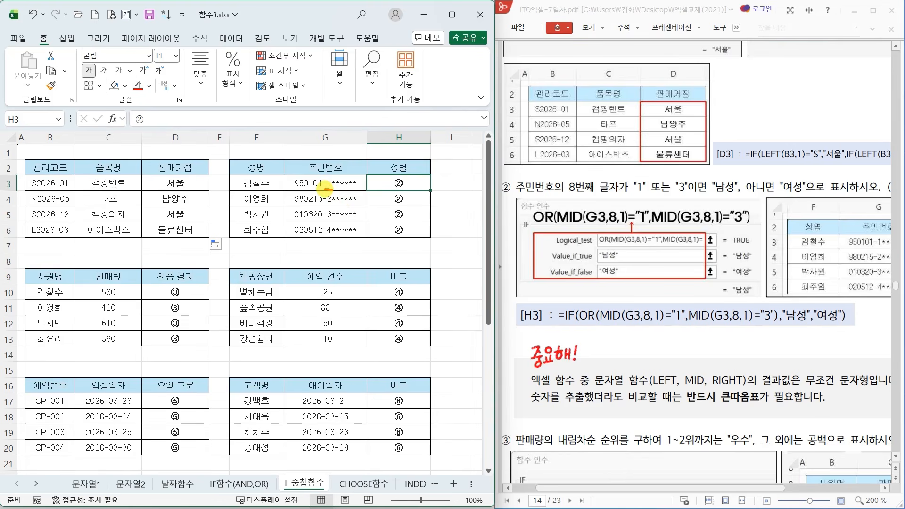
pyautogui.moveTo(312, 245)
pyautogui.mouseDown()
pyautogui.moveTo(341, 259)
pyautogui.moveTo(354, 246)
pyautogui.moveTo(364, 253)
pyautogui.moveTo(356, 260)
pyautogui.moveTo(392, 258)
pyautogui.moveTo(403, 246)
pyautogui.moveTo(419, 270)
pyautogui.moveTo(439, 275)
pyautogui.mouseUp()
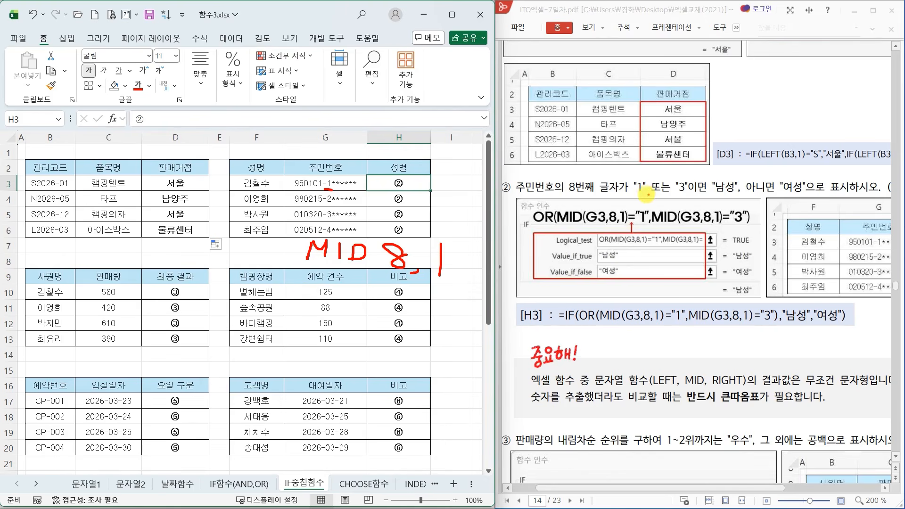
pyautogui.moveTo(642, 175)
pyautogui.mouseDown()
pyautogui.moveTo(621, 188)
pyautogui.moveTo(807, 197)
pyautogui.mouseUp()
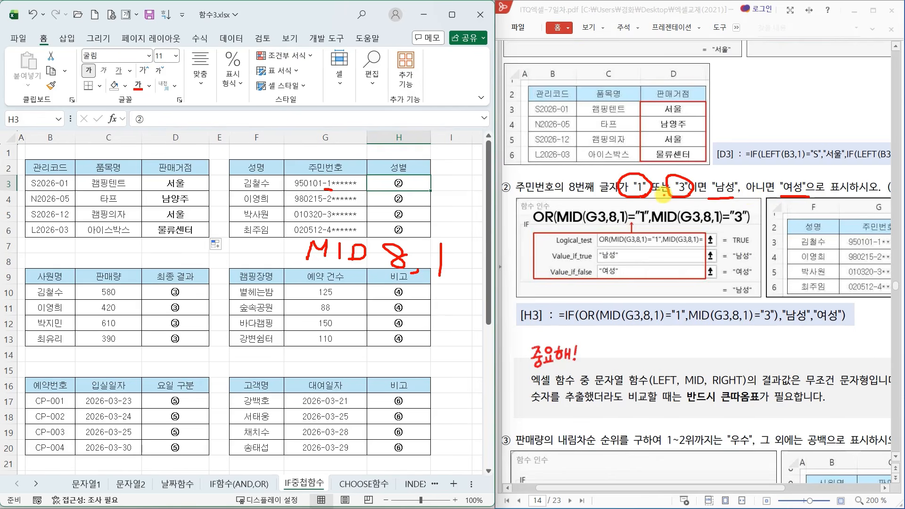
pyautogui.press('Escape')
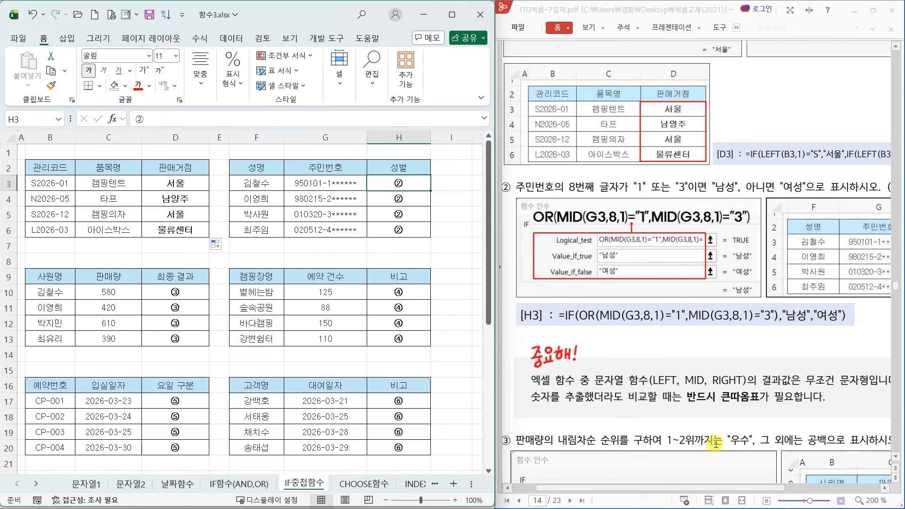
pyautogui.moveTo(716, 490); pyautogui.dragTo(802, 489)
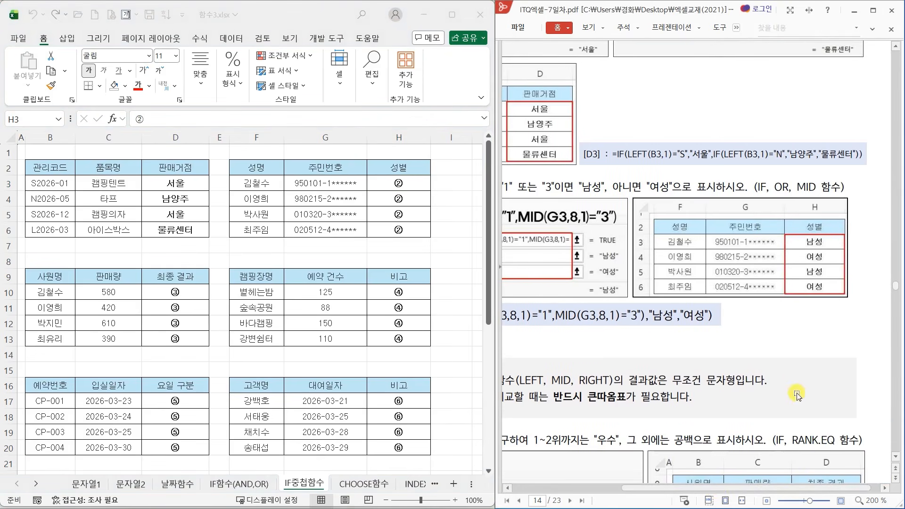
pyautogui.hotkey('ctrl', '2')
pyautogui.moveTo(773, 200)
pyautogui.mouseDown()
pyautogui.moveTo(742, 201)
pyautogui.moveTo(779, 199)
pyautogui.mouseUp()
pyautogui.press('Escape')
pyautogui.moveTo(756, 493)
pyautogui.mouseDown()
pyautogui.moveTo(655, 500)
pyautogui.moveTo(670, 499)
pyautogui.mouseUp()
# - Insert an IF function in cell H3 and begin its logical test with OR(MID(G3,8,1)="1", taking the 주민번호 cell from the sheet
pyautogui.click(398, 183)
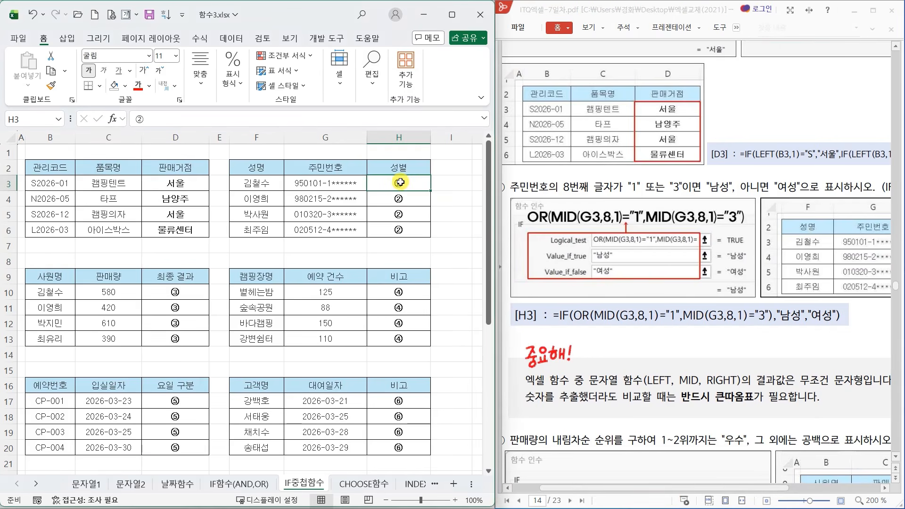
pyautogui.click(113, 118)
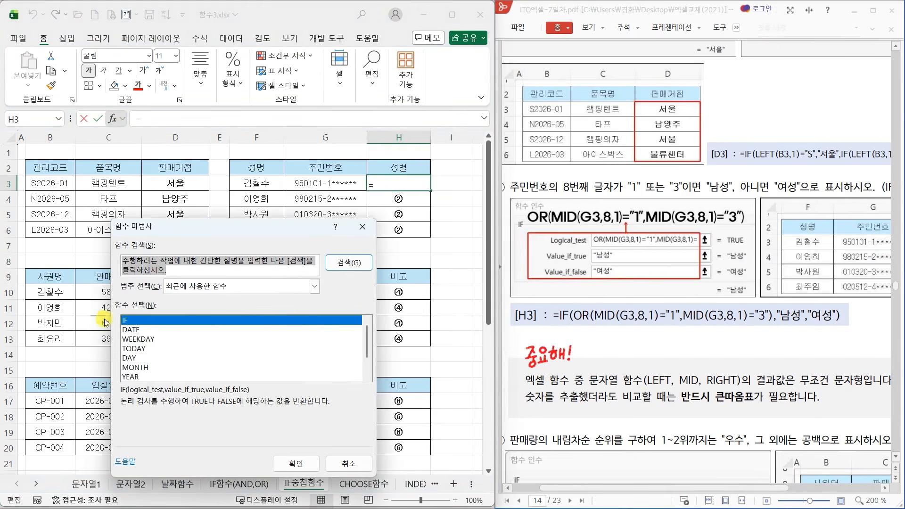
pyautogui.click(279, 463)
pyautogui.moveTo(279, 263); pyautogui.dragTo(304, 260)
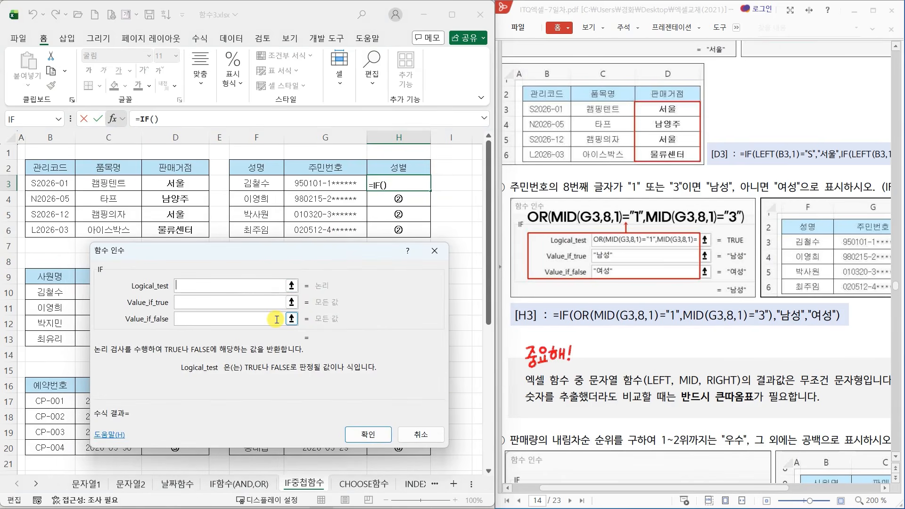
pyautogui.write('OR(MID')
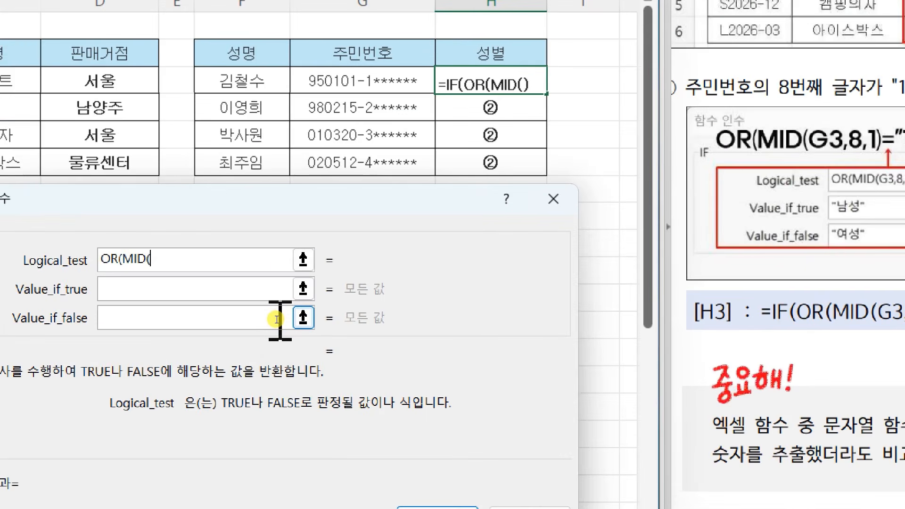
pyautogui.write('(')
pyautogui.click(313, 81)
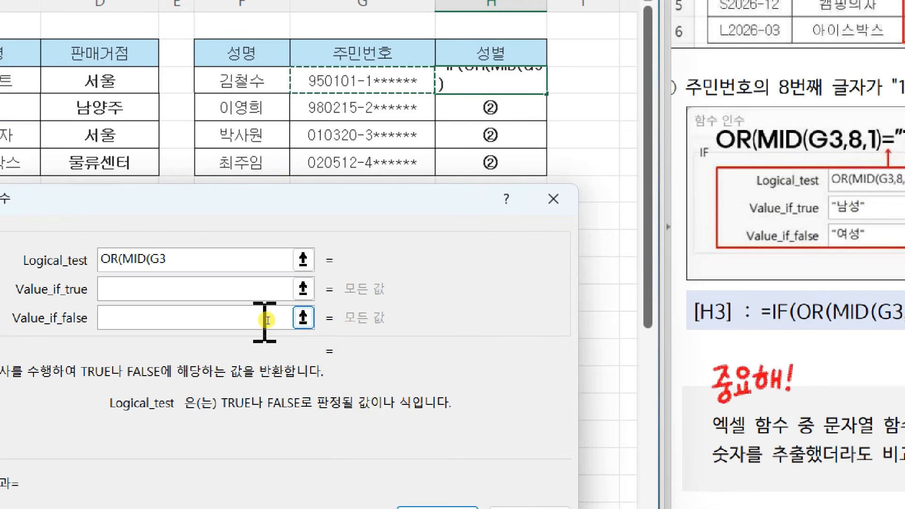
pyautogui.write(',8,')
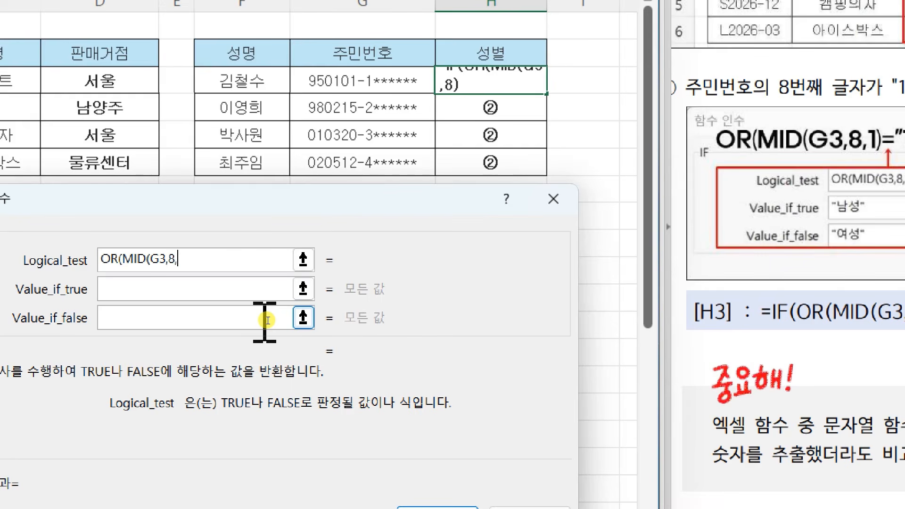
pyautogui.write('1)="1",')
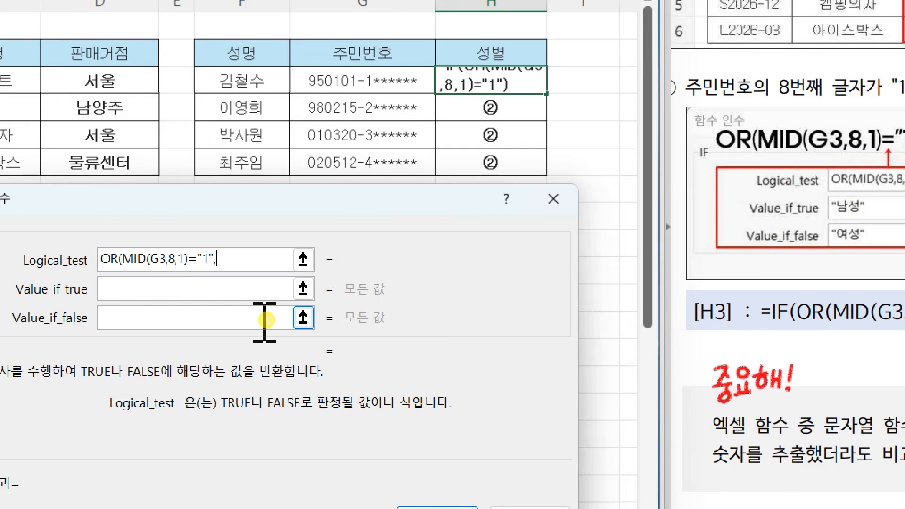
# - Complete the OR logical test with the second condition MID(G3,8,1)="3", taking the 주민번호 cell from the sheet
pyautogui.write('MID(')
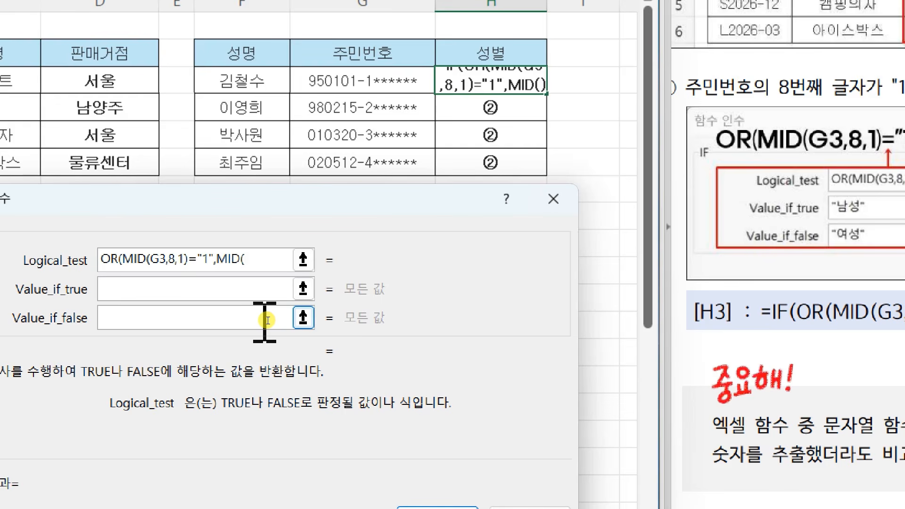
pyautogui.click(324, 84)
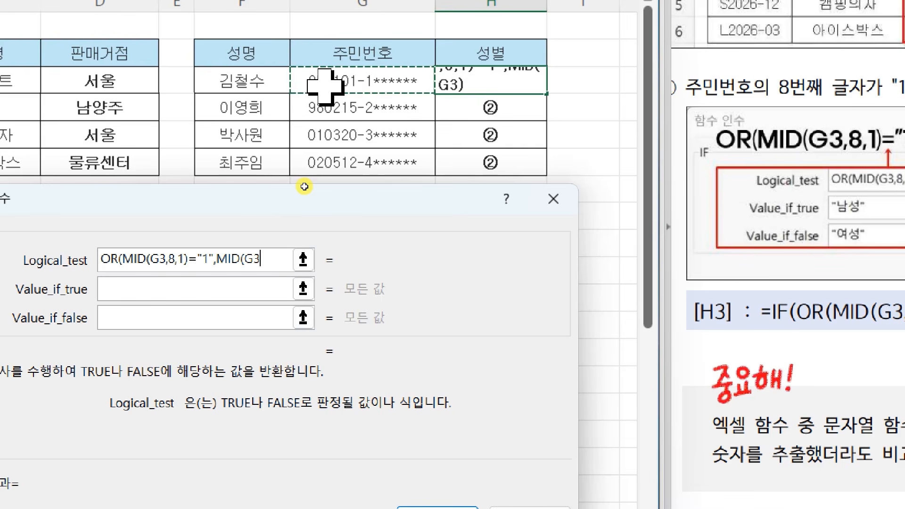
pyautogui.write(',8,1')
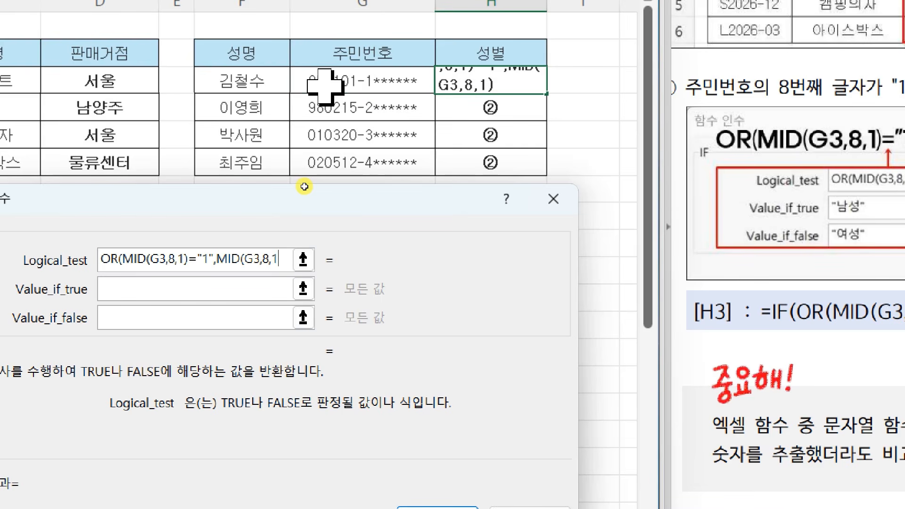
pyautogui.write(')="')
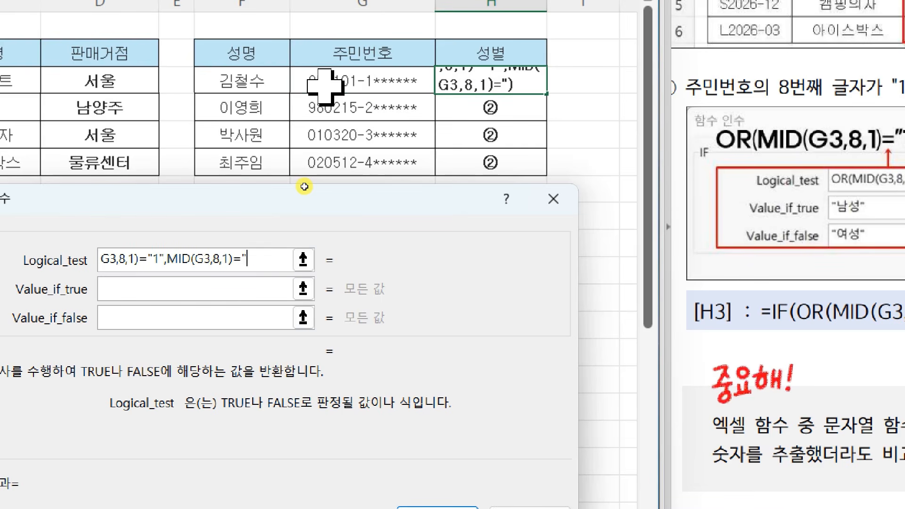
pyautogui.write('3")')
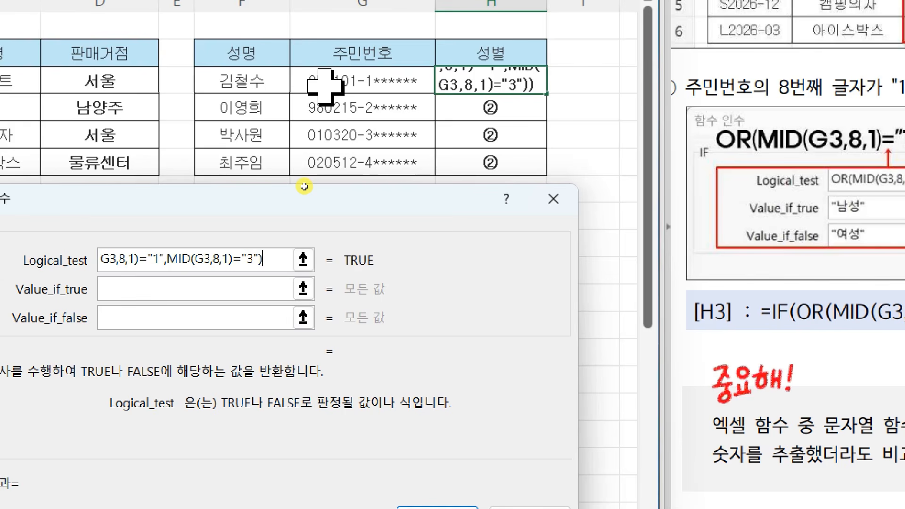
# - Set the IF's true and false values to "남성" and "여성", and fill the finished formula down the 성별 column through H6
pyautogui.press('Tab')
pyautogui.write('남성')
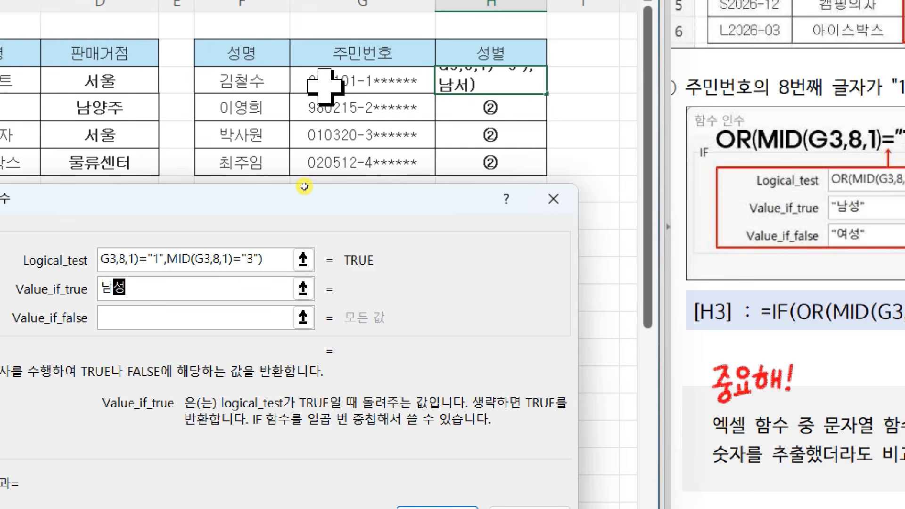
pyautogui.press('Tab')
pyautogui.write('여성')
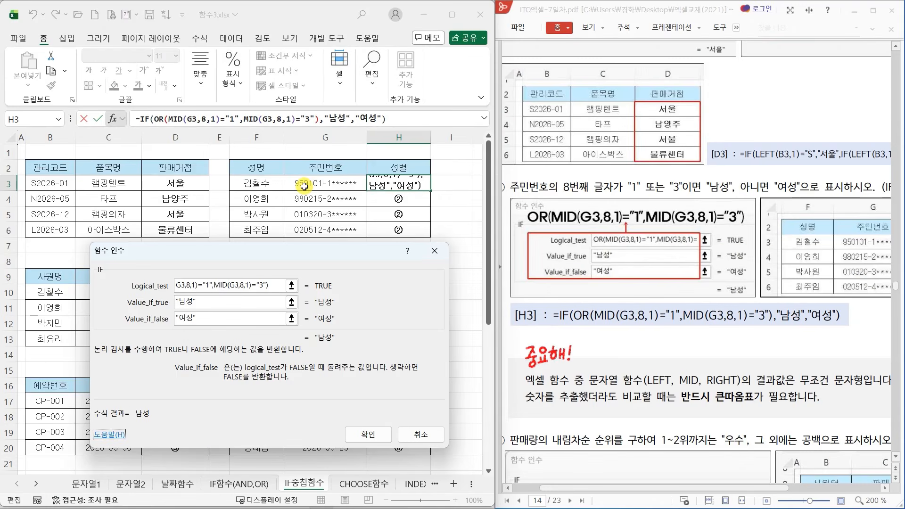
pyautogui.click(368, 434)
pyautogui.moveTo(430, 191); pyautogui.dragTo(431, 239)
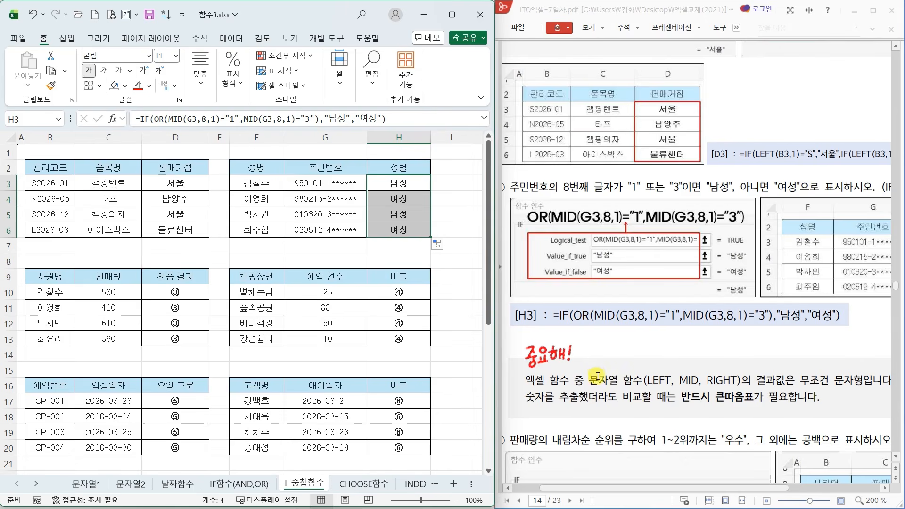
# - Examine the textbook's 중요해! note on LEFT, MID and RIGHT results and compare it with the quoted values in the H3 formula
pyautogui.moveTo(568, 385)
pyautogui.mouseDown()
pyautogui.moveTo(514, 390)
pyautogui.moveTo(584, 375)
pyautogui.moveTo(578, 384)
pyautogui.mouseUp()
pyautogui.moveTo(593, 390); pyautogui.dragTo(739, 385)
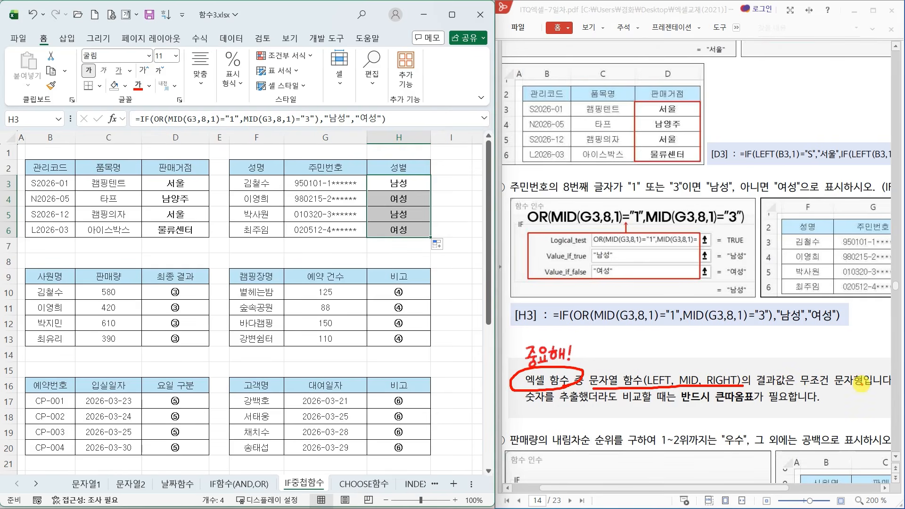
pyautogui.moveTo(861, 381)
pyautogui.mouseDown()
pyautogui.moveTo(825, 373)
pyautogui.moveTo(849, 380)
pyautogui.mouseUp()
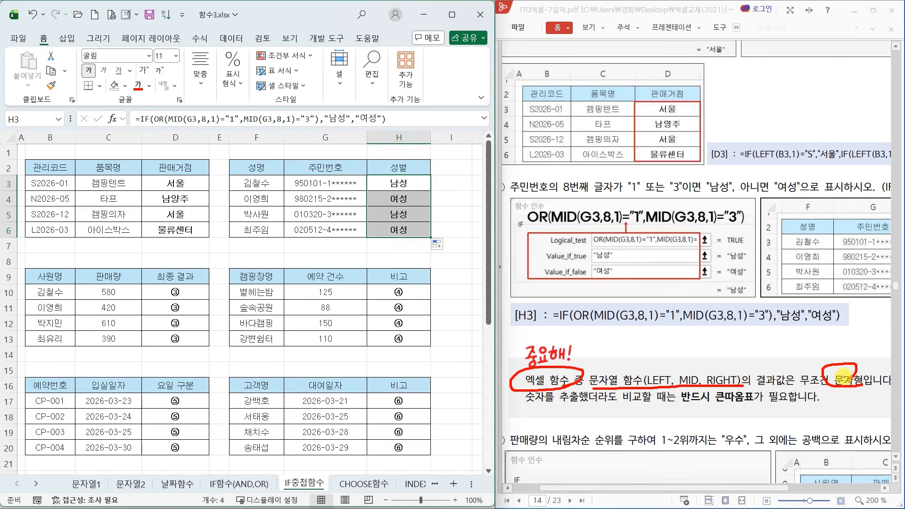
pyautogui.moveTo(773, 488)
pyautogui.mouseDown()
pyautogui.moveTo(808, 488)
pyautogui.moveTo(719, 488)
pyautogui.mouseUp()
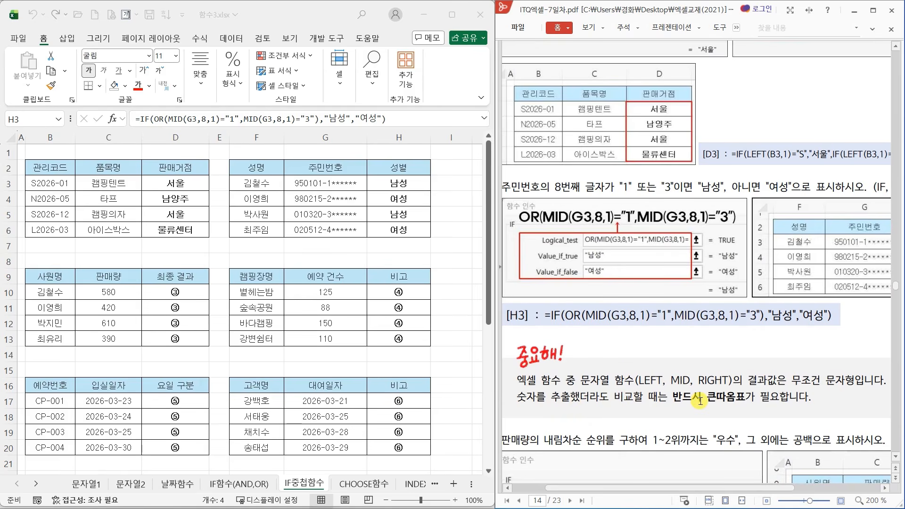
pyautogui.moveTo(741, 397)
pyautogui.mouseDown()
pyautogui.moveTo(658, 407)
pyautogui.moveTo(764, 395)
pyautogui.moveTo(749, 406)
pyautogui.mouseUp()
pyautogui.moveTo(673, 332)
pyautogui.mouseDown()
pyautogui.moveTo(644, 310)
pyautogui.moveTo(671, 328)
pyautogui.mouseUp()
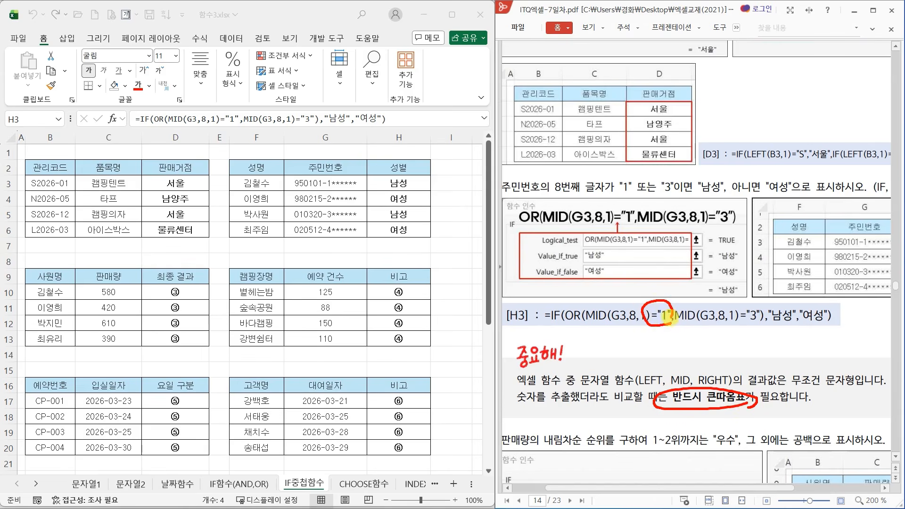
pyautogui.moveTo(743, 321)
pyautogui.mouseDown()
pyautogui.moveTo(737, 328)
pyautogui.moveTo(747, 300)
pyautogui.moveTo(761, 328)
pyautogui.mouseUp()
pyautogui.moveTo(820, 325); pyautogui.dragTo(802, 326)
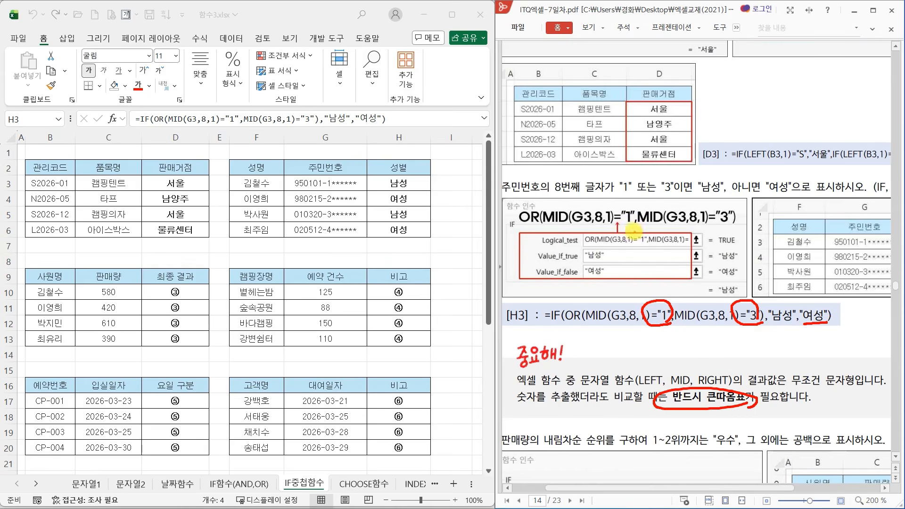
pyautogui.moveTo(625, 226); pyautogui.dragTo(632, 225)
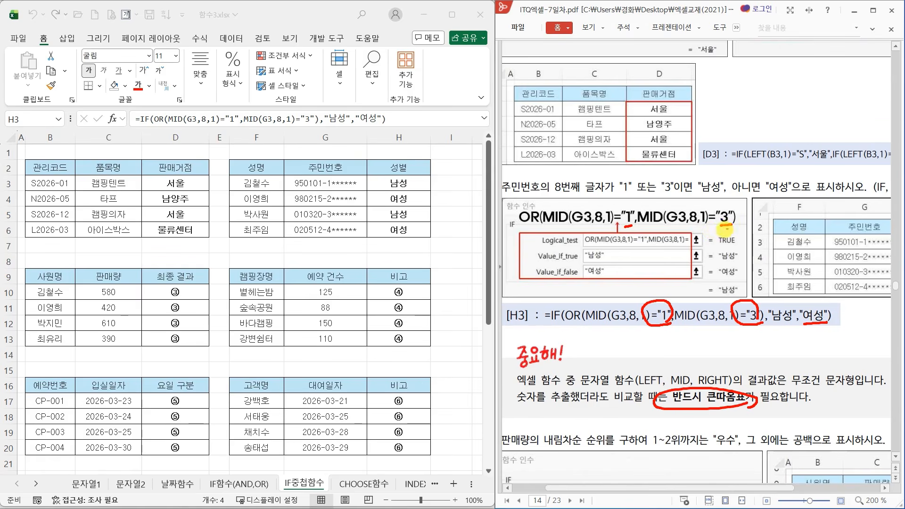
# - Read textbook problem ③ on ranking 판매량 in descending order for the 최종 결과 column, with cell D10 selected
pyautogui.scroll(-5, 605, 320)
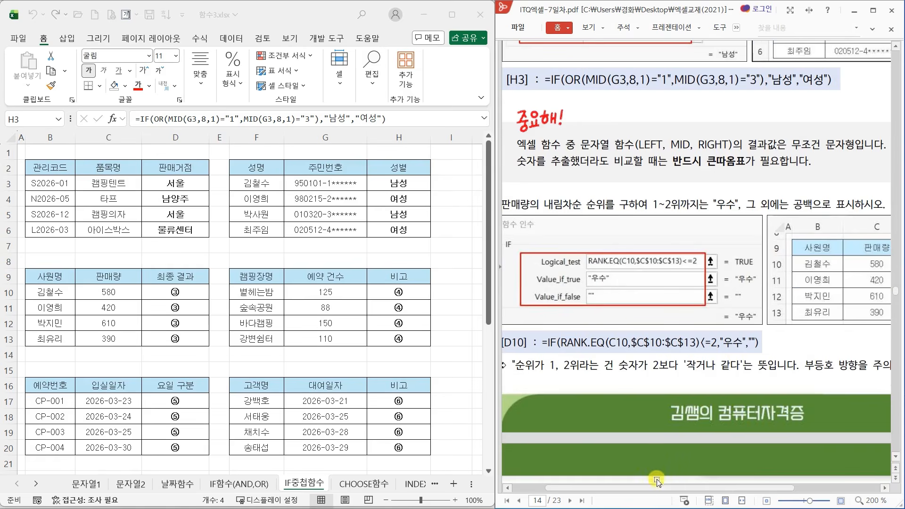
pyautogui.moveTo(658, 488); pyautogui.dragTo(645, 493)
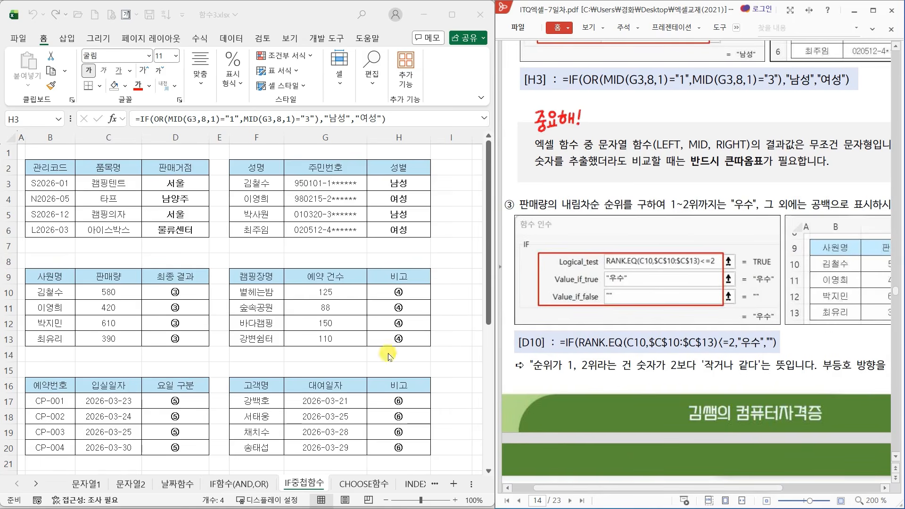
pyautogui.click(176, 292)
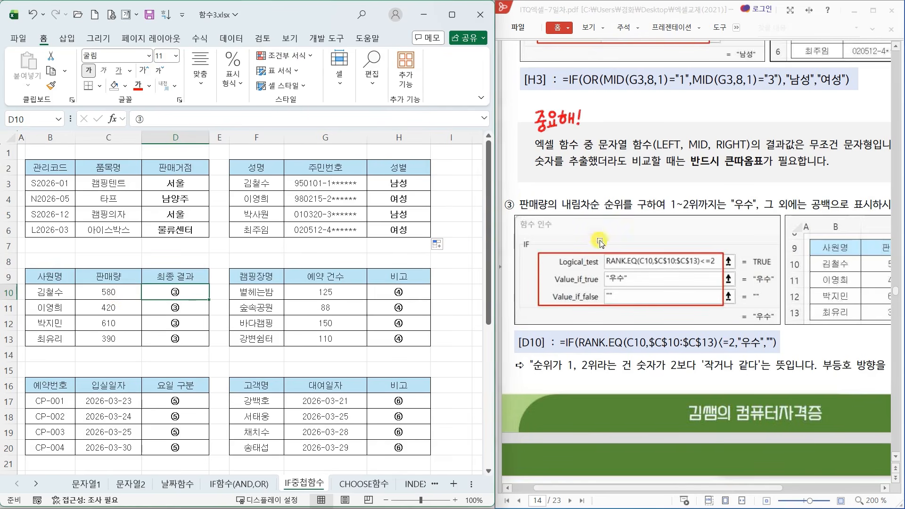
pyautogui.moveTo(618, 216)
pyautogui.mouseDown()
pyautogui.moveTo(549, 210)
pyautogui.moveTo(639, 191)
pyautogui.moveTo(618, 218)
pyautogui.mouseUp()
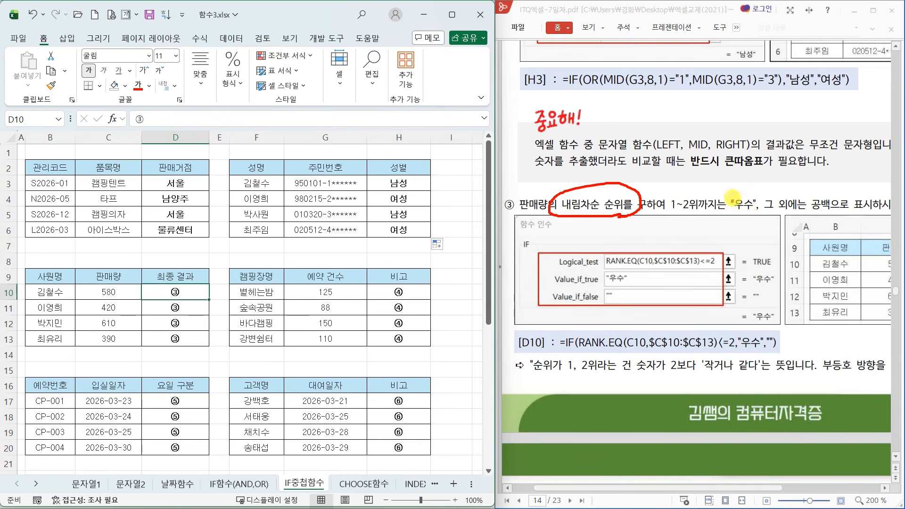
pyautogui.moveTo(691, 220); pyautogui.dragTo(702, 250)
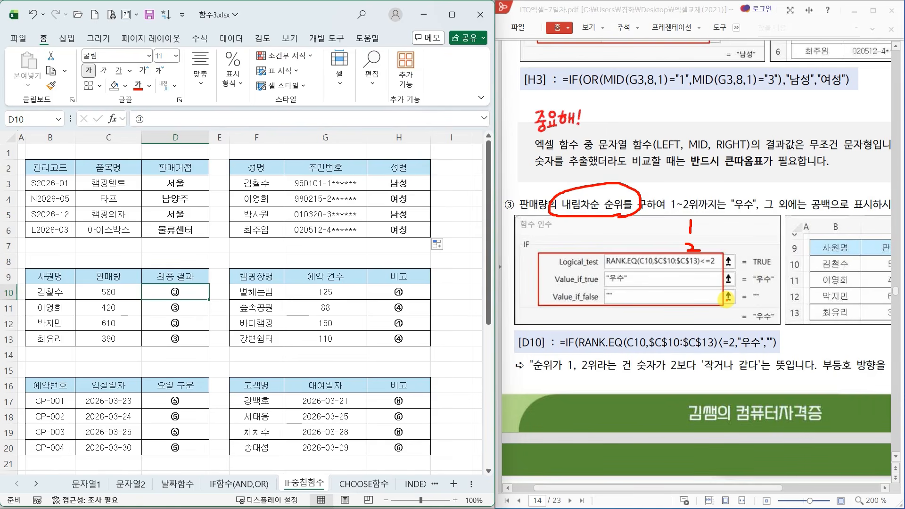
pyautogui.press('Escape')
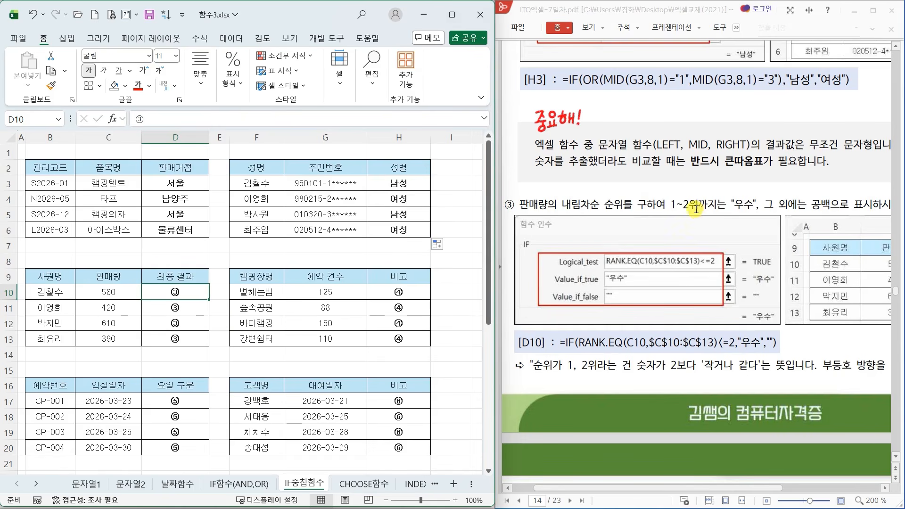
# - Examine how the 1~2위 condition in problem ③ translates into a less-than-or-equal comparison on the RANK.EQ result
pyautogui.moveTo(693, 216)
pyautogui.mouseDown()
pyautogui.moveTo(655, 200)
pyautogui.moveTo(725, 225)
pyautogui.moveTo(712, 245)
pyautogui.moveTo(762, 253)
pyautogui.moveTo(780, 233)
pyautogui.moveTo(779, 245)
pyautogui.moveTo(805, 227)
pyautogui.moveTo(810, 248)
pyautogui.moveTo(823, 249)
pyautogui.mouseUp()
pyautogui.moveTo(754, 288); pyautogui.dragTo(745, 312)
pyautogui.moveTo(756, 307)
pyautogui.mouseDown()
pyautogui.moveTo(759, 318)
pyautogui.moveTo(814, 307)
pyautogui.mouseUp()
pyautogui.moveTo(654, 325)
pyautogui.mouseDown()
pyautogui.moveTo(612, 346)
pyautogui.moveTo(655, 361)
pyautogui.mouseUp()
pyautogui.moveTo(613, 346)
pyautogui.mouseDown()
pyautogui.moveTo(709, 335)
pyautogui.moveTo(697, 348)
pyautogui.mouseUp()
pyautogui.moveTo(609, 372); pyautogui.dragTo(595, 394)
pyautogui.moveTo(624, 390)
pyautogui.mouseDown()
pyautogui.moveTo(623, 399)
pyautogui.moveTo(670, 394)
pyautogui.mouseUp()
pyautogui.moveTo(682, 375)
pyautogui.mouseDown()
pyautogui.moveTo(701, 383)
pyautogui.moveTo(685, 393)
pyautogui.mouseUp()
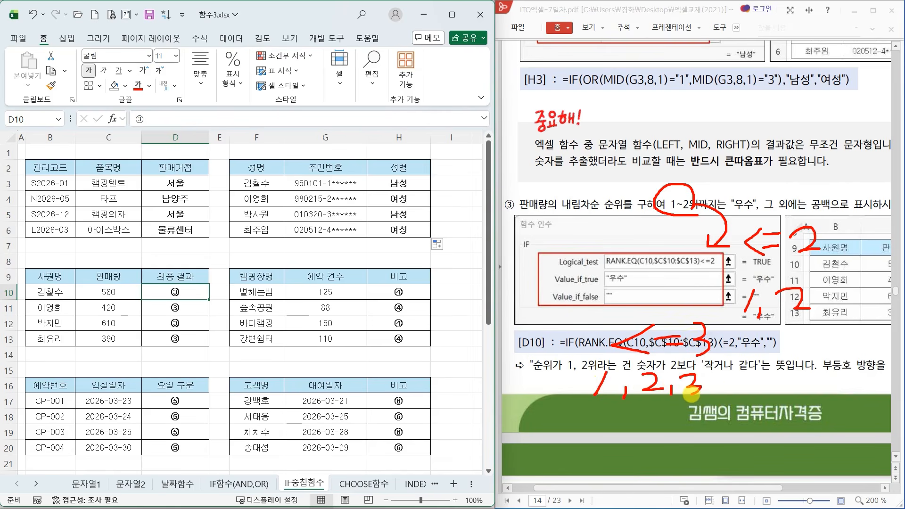
# - Compare the <=2 and <3 ways of writing the 1~2위 condition for textbook problem ③
pyautogui.moveTo(787, 331)
pyautogui.mouseDown()
pyautogui.moveTo(759, 349)
pyautogui.moveTo(796, 365)
pyautogui.mouseUp()
pyautogui.moveTo(797, 335)
pyautogui.mouseDown()
pyautogui.moveTo(808, 348)
pyautogui.moveTo(800, 375)
pyautogui.moveTo(754, 404)
pyautogui.moveTo(815, 402)
pyautogui.moveTo(774, 414)
pyautogui.mouseUp()
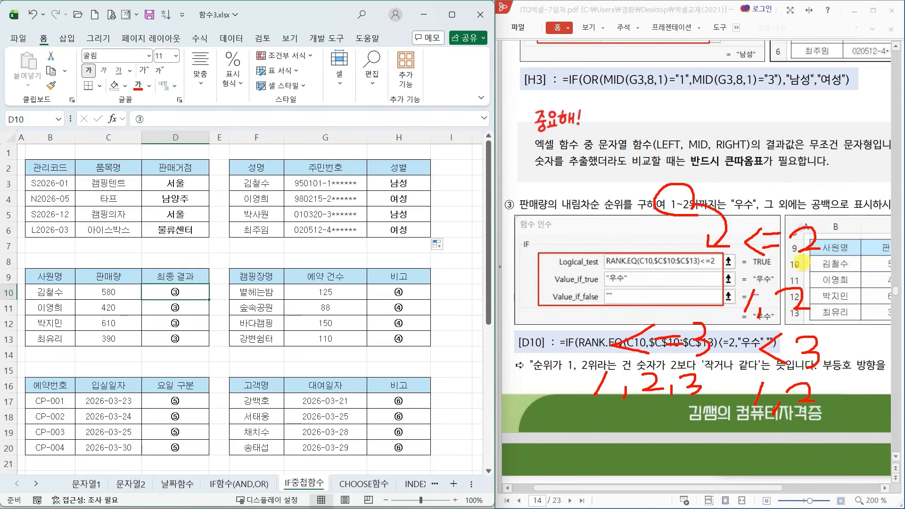
pyautogui.moveTo(823, 255)
pyautogui.mouseDown()
pyautogui.moveTo(734, 262)
pyautogui.moveTo(823, 258)
pyautogui.mouseUp()
pyautogui.moveTo(837, 351)
pyautogui.mouseDown()
pyautogui.moveTo(783, 314)
pyautogui.moveTo(831, 363)
pyautogui.mouseUp()
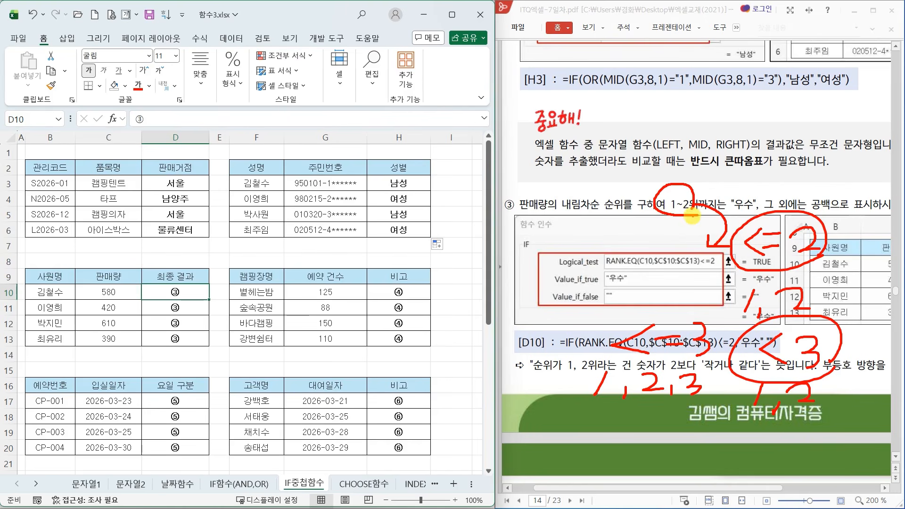
pyautogui.press('Escape')
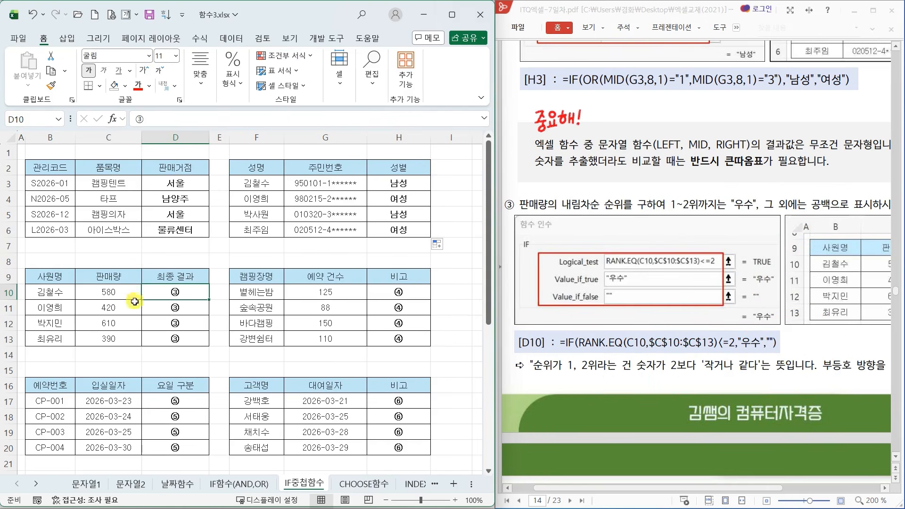
# - Start an IF function in cell D10 of the 최종 결과 column and keep the 판매량 cells uncovered
pyautogui.click(116, 122)
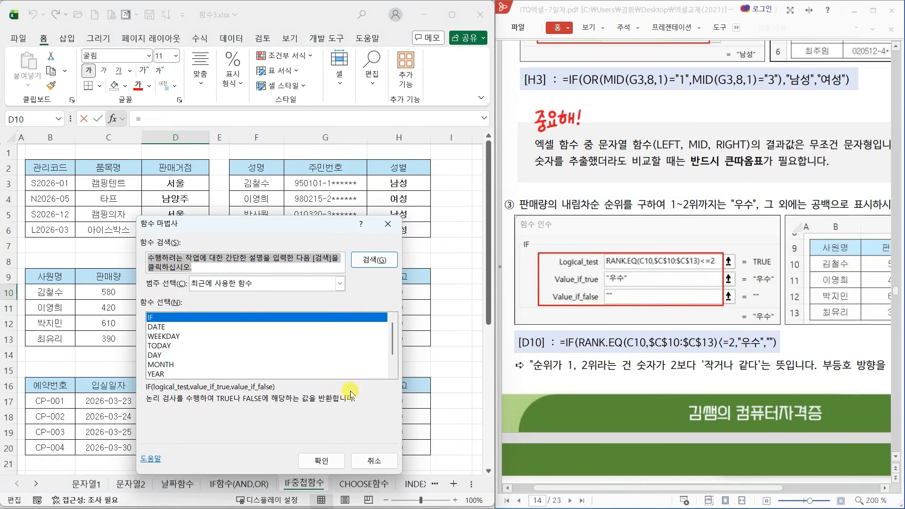
pyautogui.click(337, 457)
pyautogui.moveTo(291, 268); pyautogui.dragTo(389, 250)
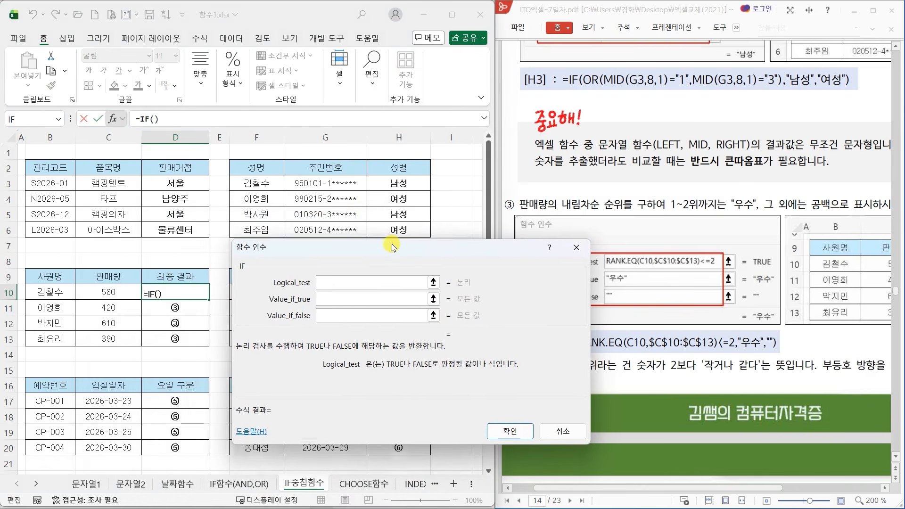
pyautogui.click(108, 292)
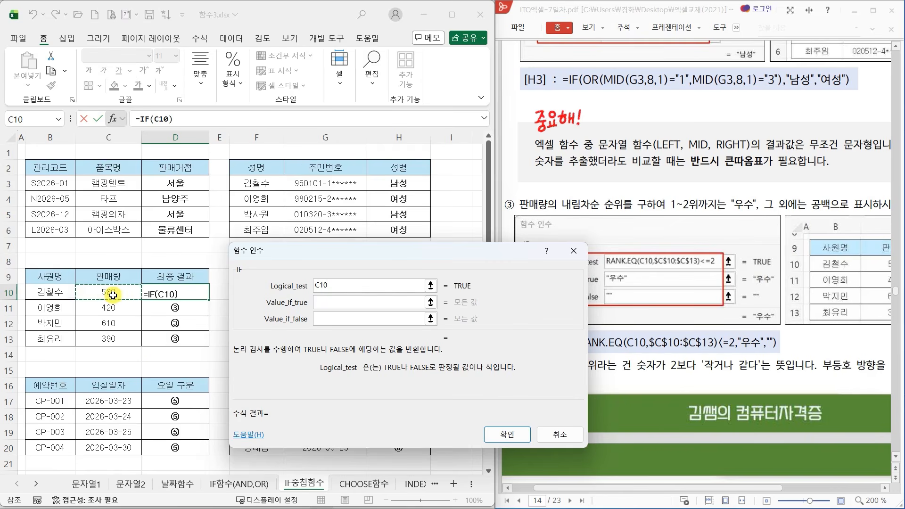
pyautogui.press('BackSpace')
pyautogui.write('ㄱ무')
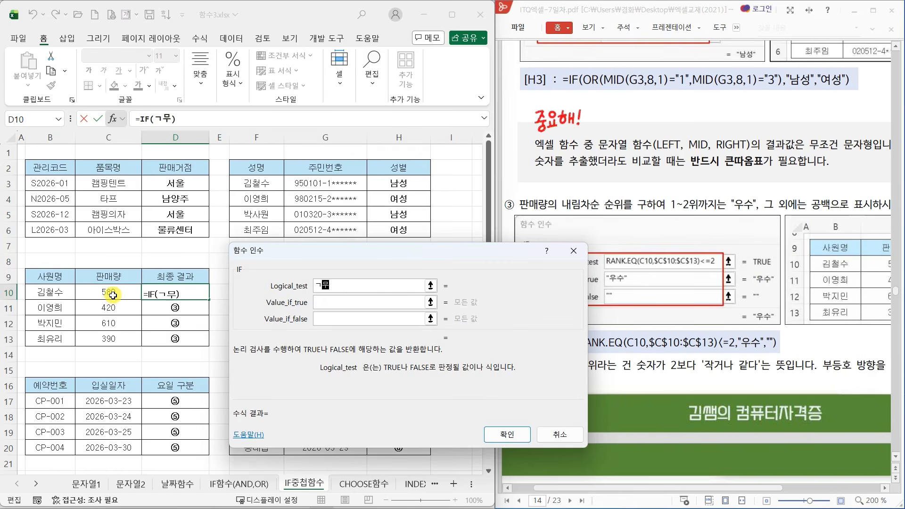
pyautogui.write('RANK.EQ(')
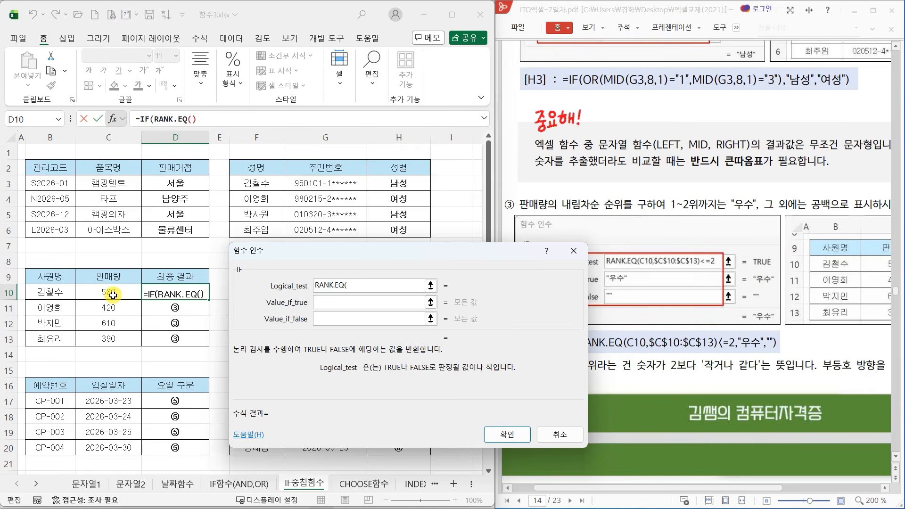
pyautogui.click(114, 295)
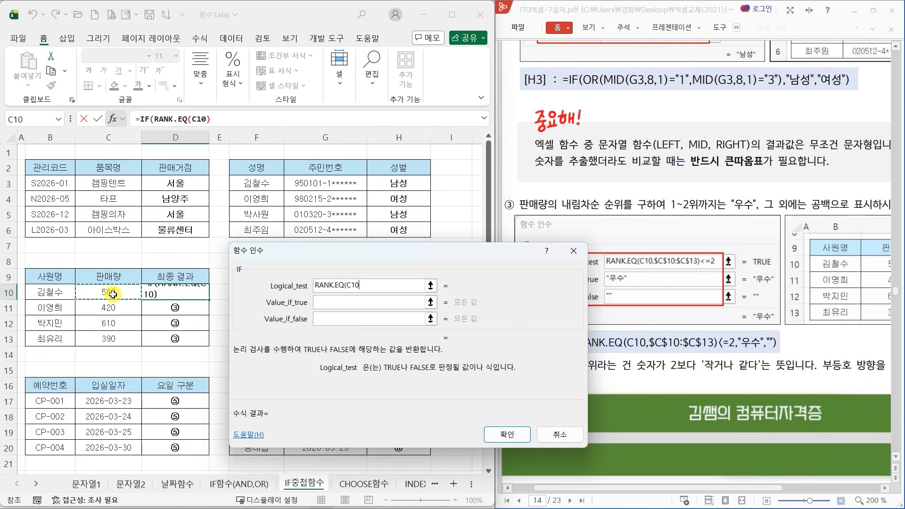
pyautogui.write(',')
pyautogui.moveTo(113, 295); pyautogui.dragTo(113, 336)
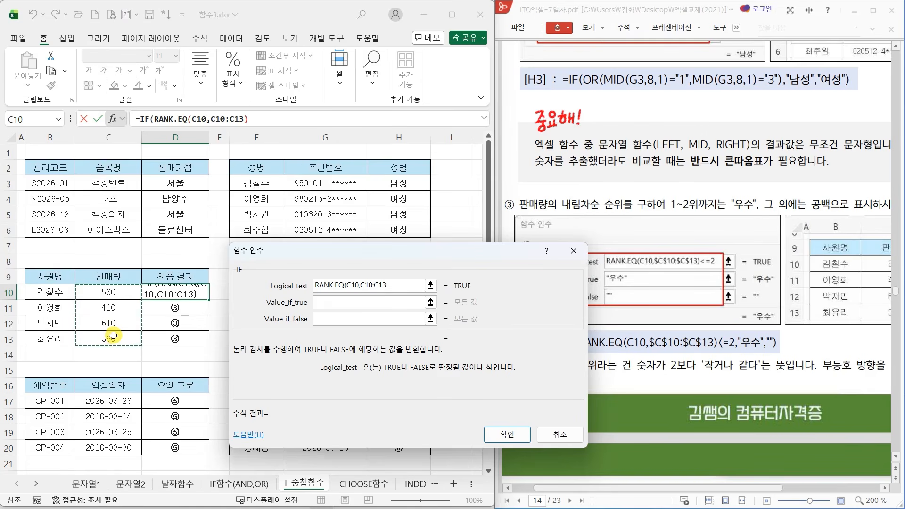
pyautogui.press('F4')
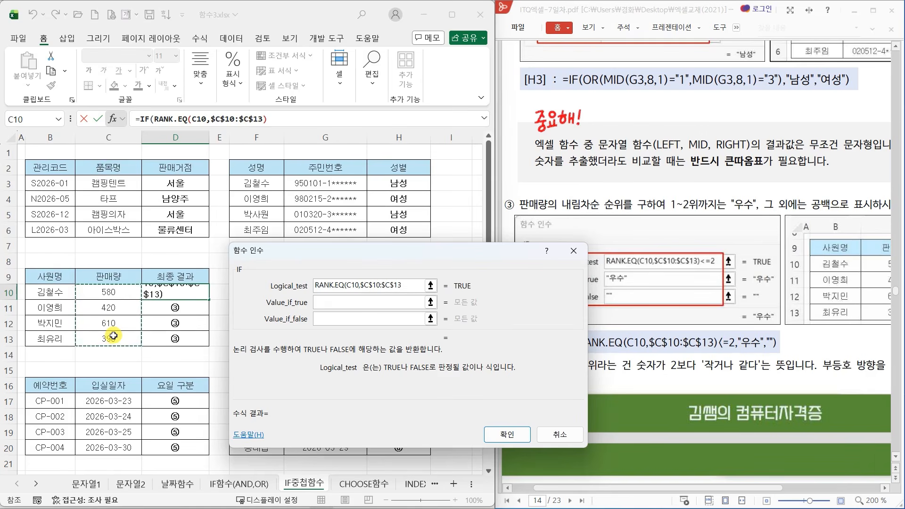
pyautogui.write(',0')
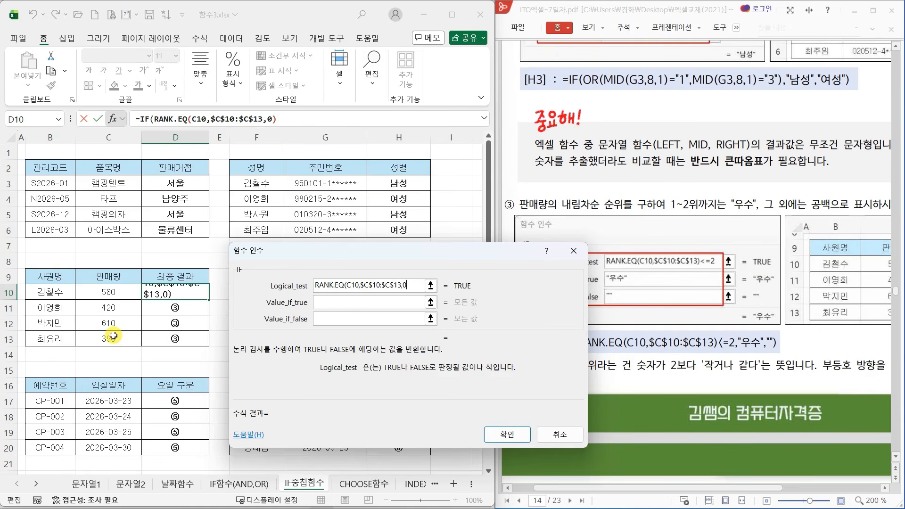
pyautogui.press('BackSpace')
pyautogui.press('BackSpace')
pyautogui.press('BackSpace')
pyautogui.press('BackSpace')
pyautogui.press('BackSpace')
pyautogui.press('BackSpace')
pyautogui.press('BackSpace')
pyautogui.press('BackSpace')
pyautogui.press('BackSpace')
pyautogui.press('BackSpace')
pyautogui.press('BackSpace')
pyautogui.press('BackSpace')
pyautogui.press('BackSpace')
pyautogui.press('BackSpace')
pyautogui.press('BackSpace')
pyautogui.press('BackSpace')
pyautogui.press('BackSpace')
pyautogui.press('BackSpace')
pyautogui.press('BackSpace')
pyautogui.press('BackSpace')
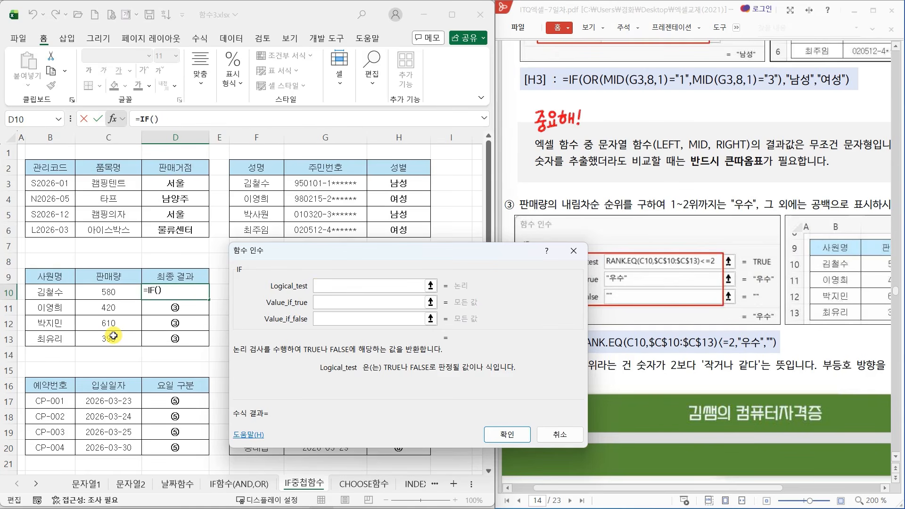
# - Find the RANK.EQ function by searching for RA and nest it in the IF's logical test
pyautogui.click(59, 119)
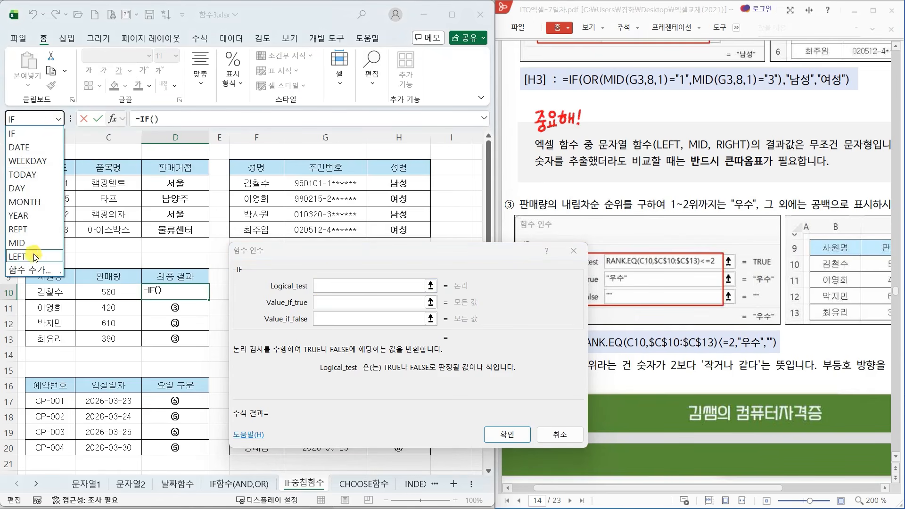
pyautogui.click(33, 269)
pyautogui.write('DR')
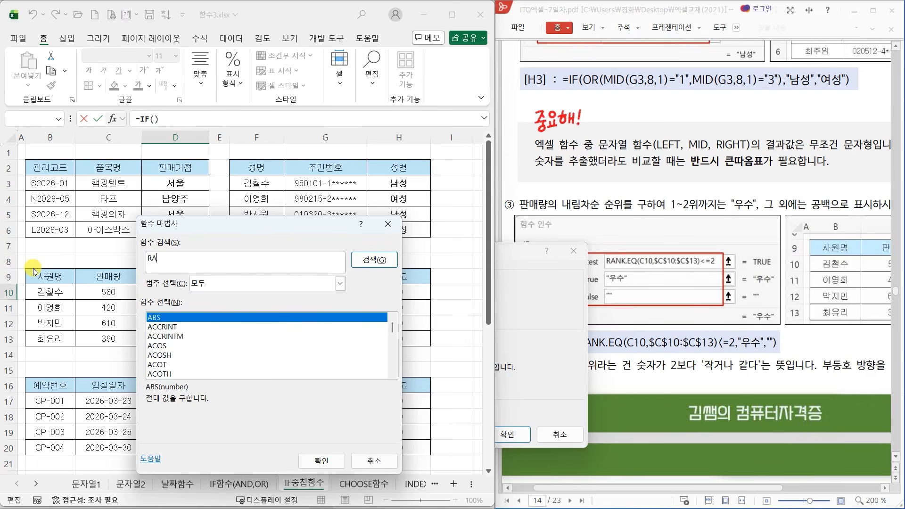
pyautogui.press('Return')
pyautogui.click(203, 374)
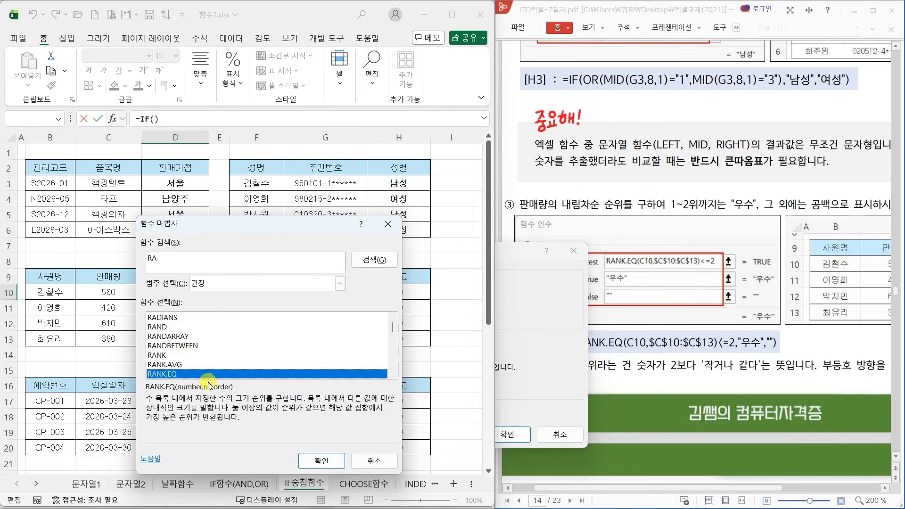
pyautogui.click(309, 457)
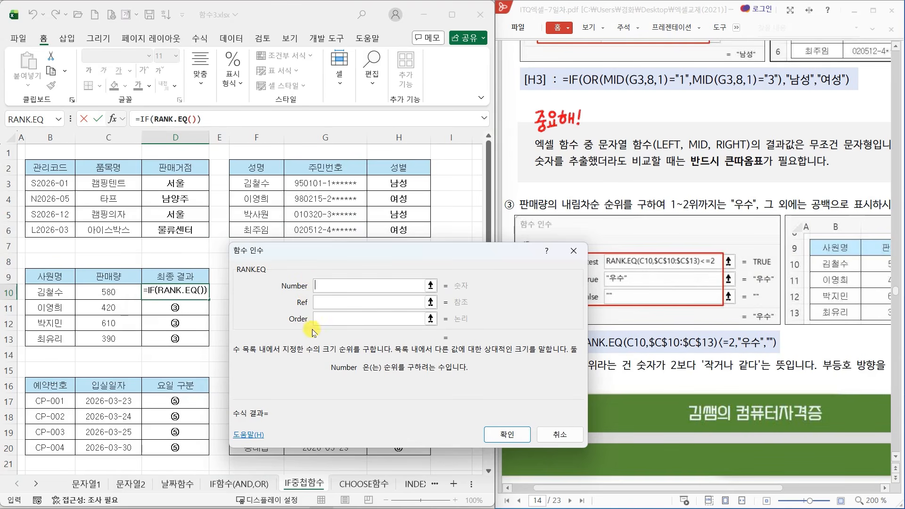
# - Set RANK.EQ's Number to C10, Ref to the absolute range $C$10:$C$13 and Order to 0
pyautogui.click(101, 290)
pyautogui.click(341, 301)
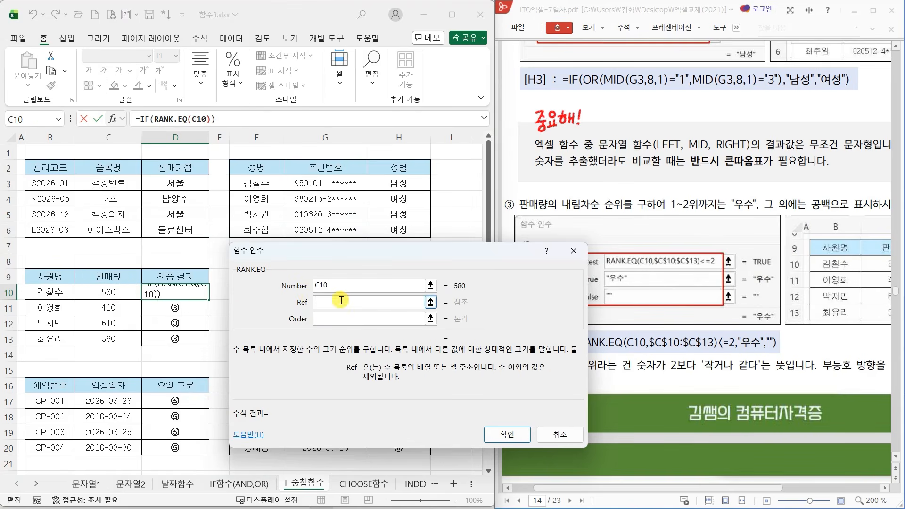
pyautogui.moveTo(109, 293); pyautogui.dragTo(116, 339)
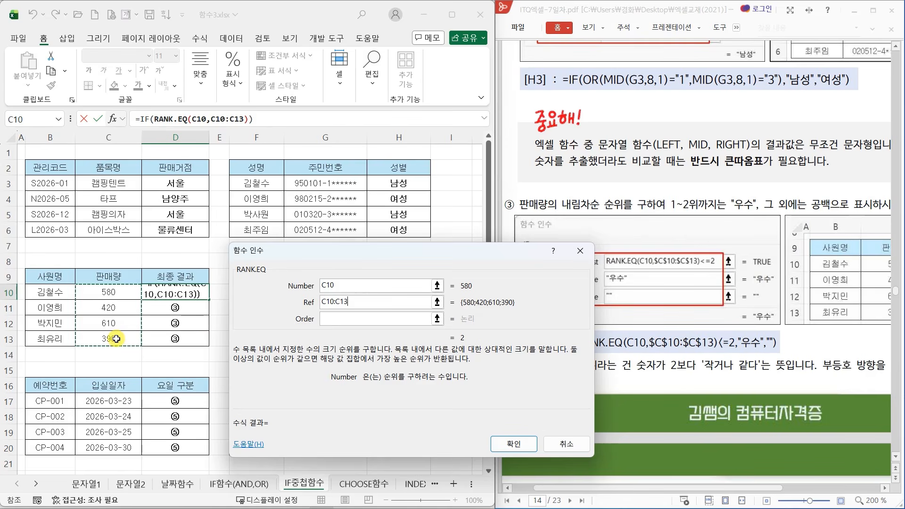
pyautogui.press('F4')
pyautogui.click(349, 320)
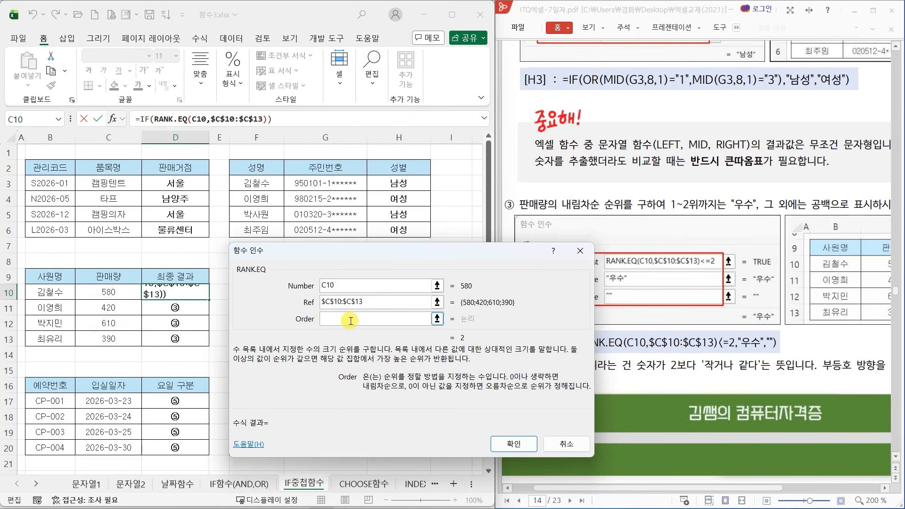
pyautogui.write('0')
# - Return to the outer IF's arguments and complete the logical test by adding <=2 after the RANK.EQ function
pyautogui.moveTo(302, 268)
pyautogui.mouseDown()
pyautogui.moveTo(252, 214)
pyautogui.moveTo(142, 138)
pyautogui.moveTo(139, 115)
pyautogui.moveTo(154, 118)
pyautogui.moveTo(141, 127)
pyautogui.mouseUp()
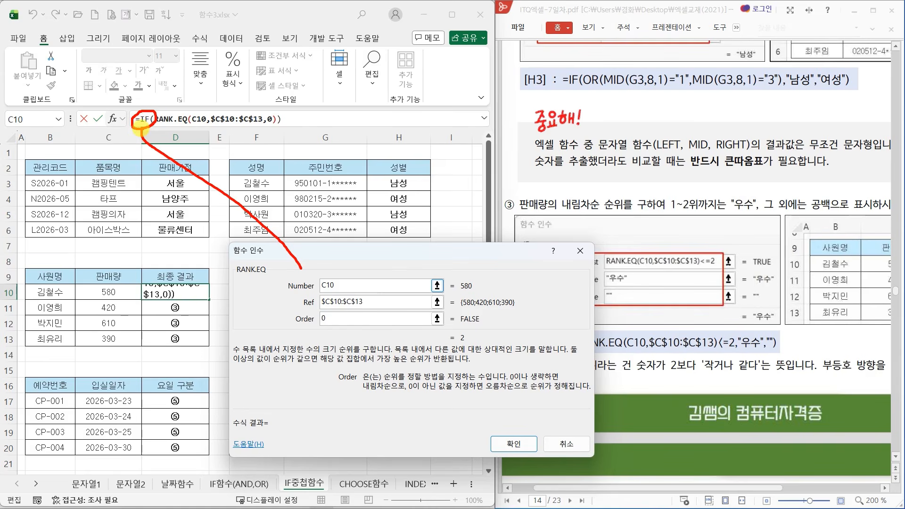
pyautogui.click(144, 118)
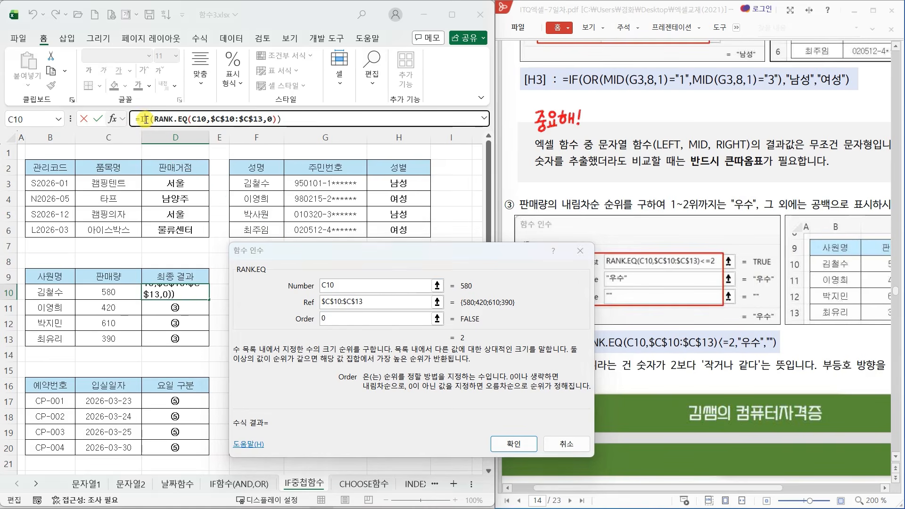
pyautogui.click(411, 287)
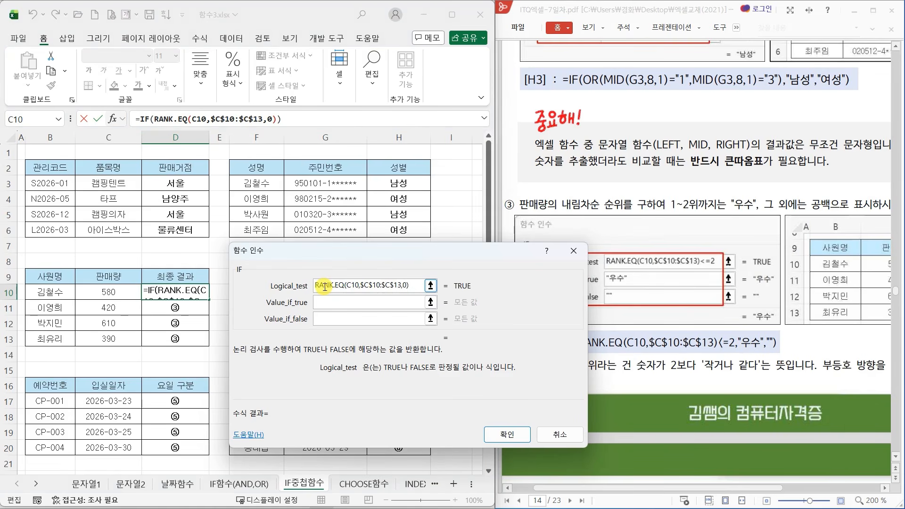
pyautogui.write('<')
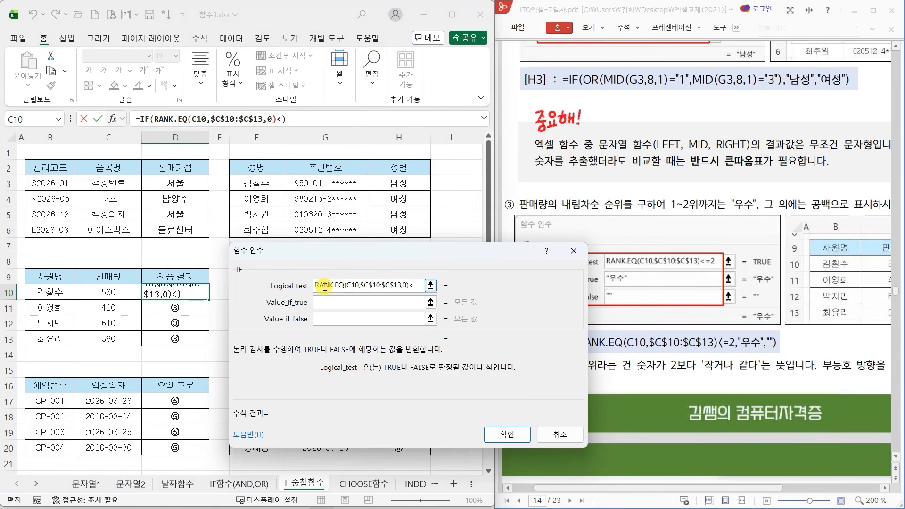
pyautogui.write('=2')
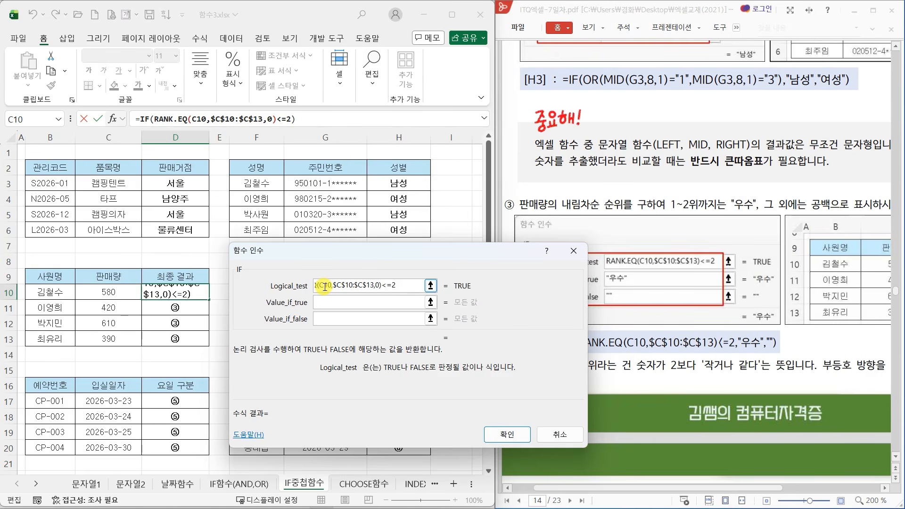
# - Set the IF's true value to "우수" and false value to "", and fill the finished formula down through D13
pyautogui.click(338, 302)
pyautogui.write('우수')
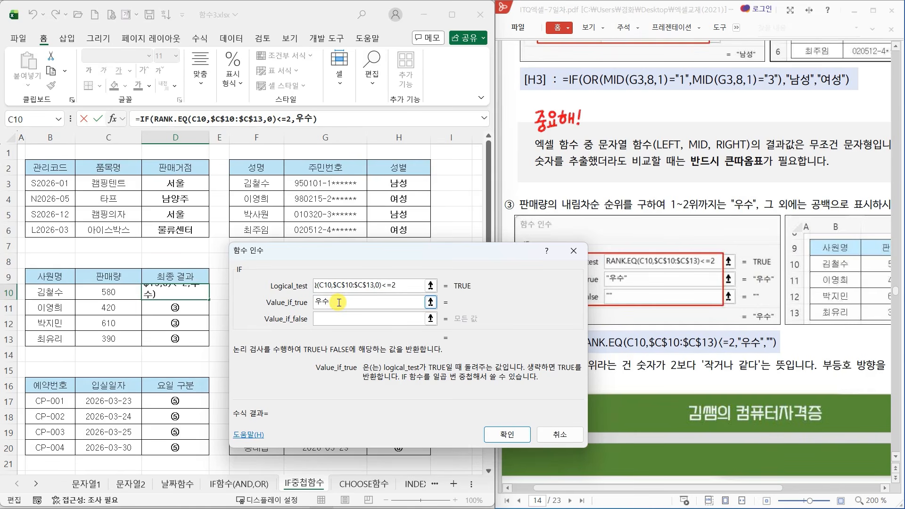
pyautogui.press('Tab')
pyautogui.write('"')
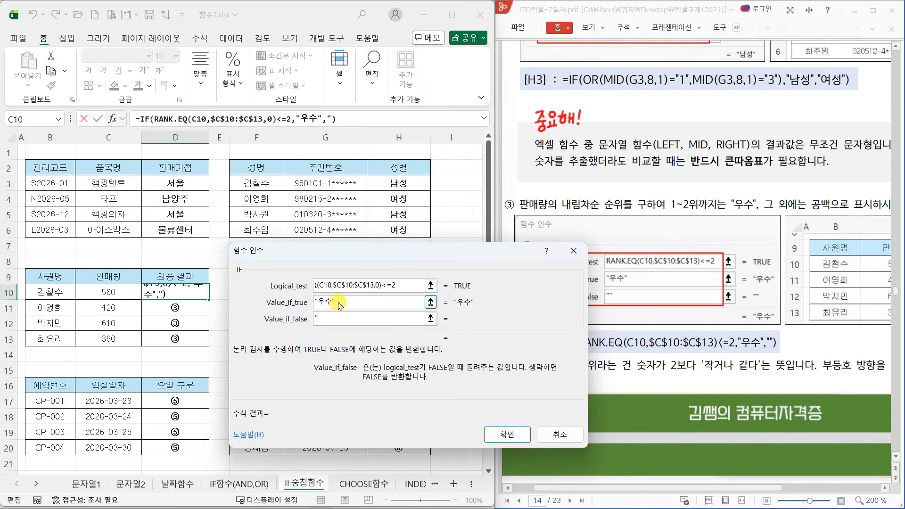
pyautogui.click(504, 434)
pyautogui.moveTo(209, 299); pyautogui.dragTo(210, 347)
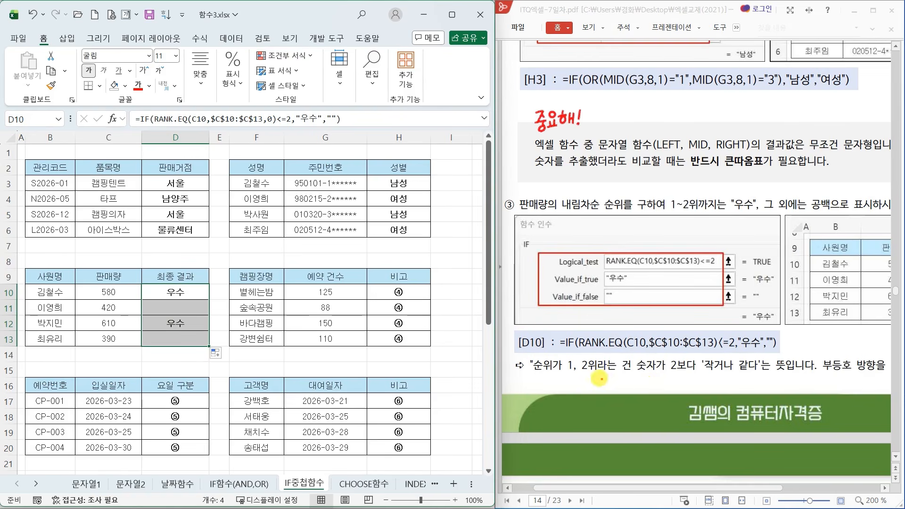
# - Examine the textbook's note below the D10 formula on expressing ranks 1 and 2 with <=2 or <3
pyautogui.moveTo(560, 376); pyautogui.dragTo(691, 375)
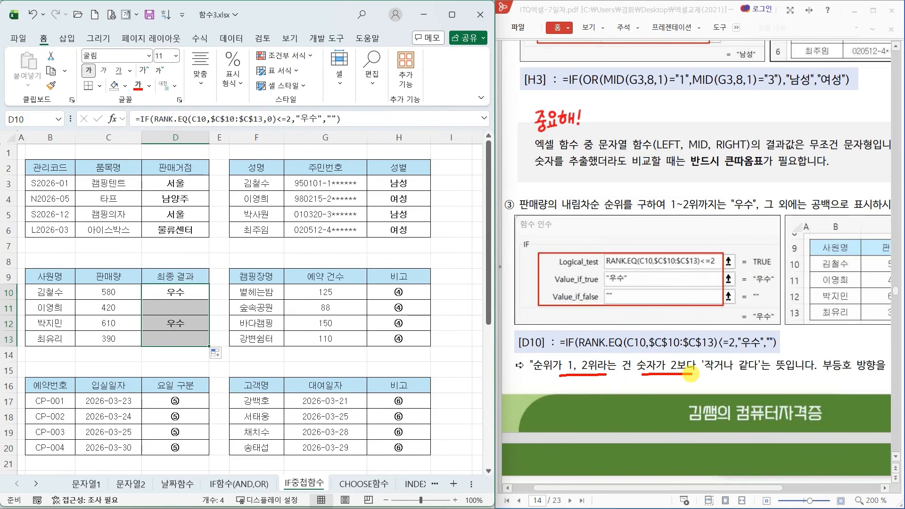
pyautogui.moveTo(749, 371)
pyautogui.mouseDown()
pyautogui.moveTo(771, 358)
pyautogui.moveTo(753, 383)
pyautogui.moveTo(774, 390)
pyautogui.moveTo(785, 377)
pyautogui.mouseUp()
pyautogui.moveTo(775, 386); pyautogui.dragTo(791, 383)
pyautogui.moveTo(793, 372)
pyautogui.mouseDown()
pyautogui.moveTo(813, 386)
pyautogui.moveTo(786, 421)
pyautogui.moveTo(812, 405)
pyautogui.moveTo(805, 425)
pyautogui.mouseUp()
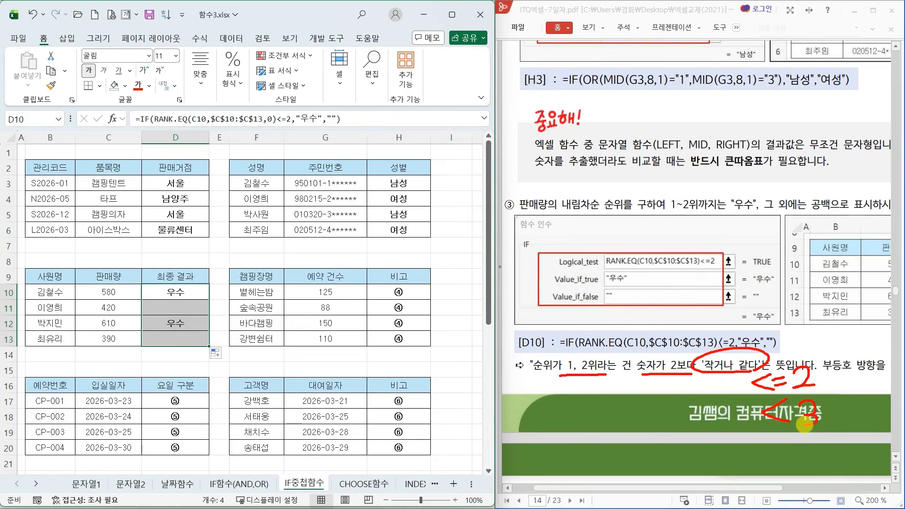
# - Read textbook problem ④ on ranking 예약 건수 in descending order for 1~3위, with cell H10 selected
pyautogui.scroll(-5, 631, 358)
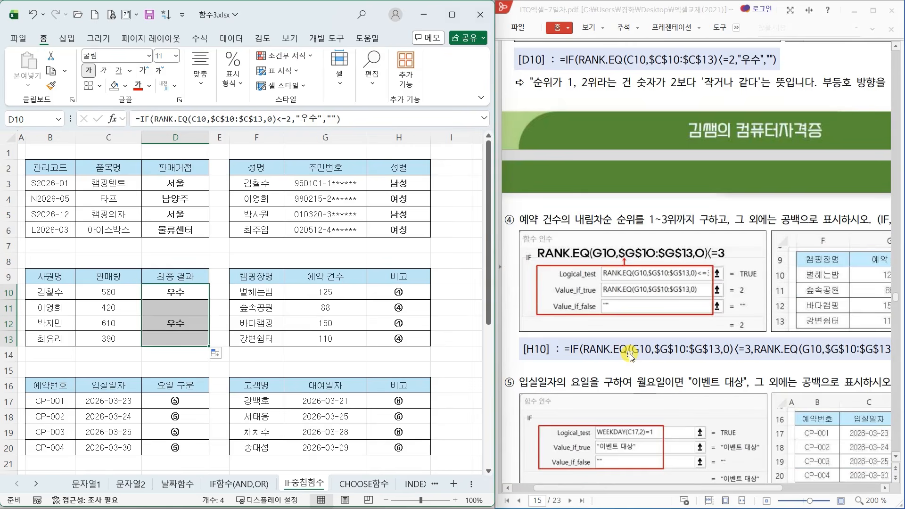
pyautogui.click(418, 295)
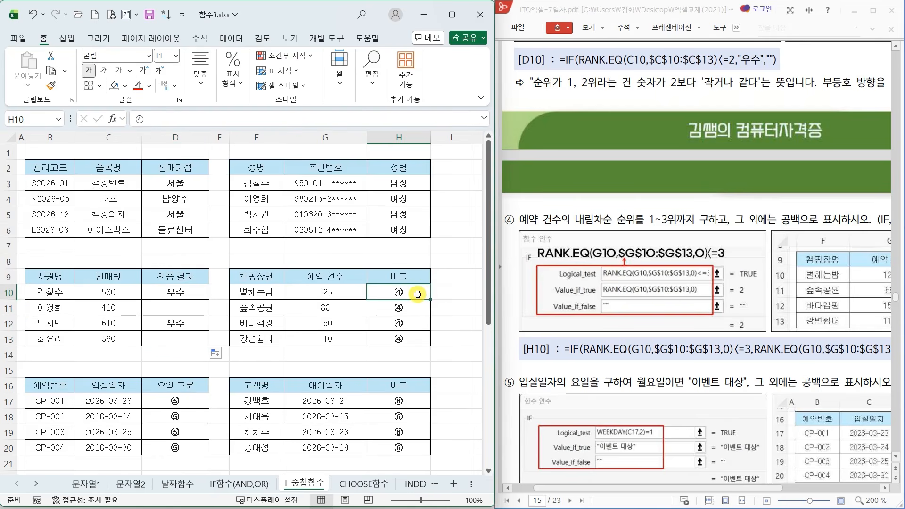
pyautogui.moveTo(499, 206)
pyautogui.mouseDown()
pyautogui.moveTo(472, 233)
pyautogui.moveTo(499, 206)
pyautogui.mouseUp()
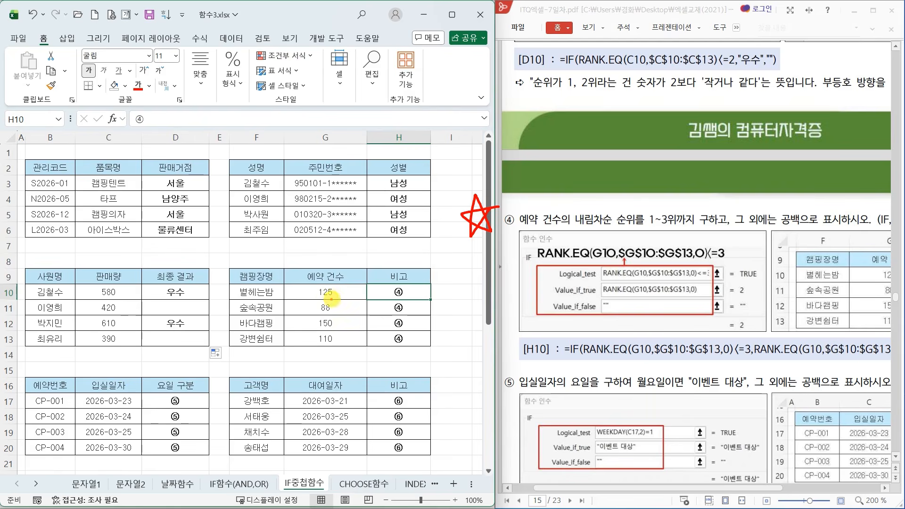
pyautogui.moveTo(312, 299); pyautogui.dragTo(335, 298)
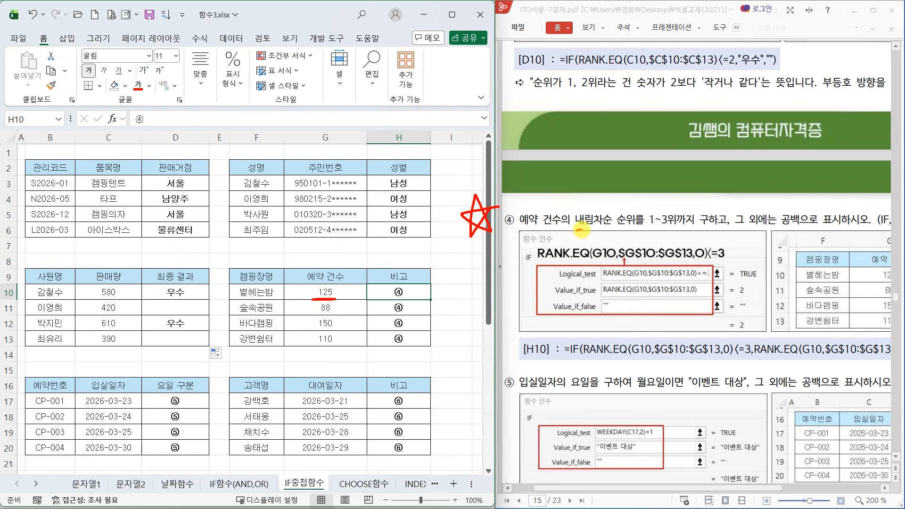
pyautogui.moveTo(580, 230); pyautogui.dragTo(627, 230)
pyautogui.moveTo(686, 231)
pyautogui.mouseDown()
pyautogui.moveTo(632, 228)
pyautogui.moveTo(658, 206)
pyautogui.moveTo(708, 227)
pyautogui.moveTo(684, 239)
pyautogui.mouseUp()
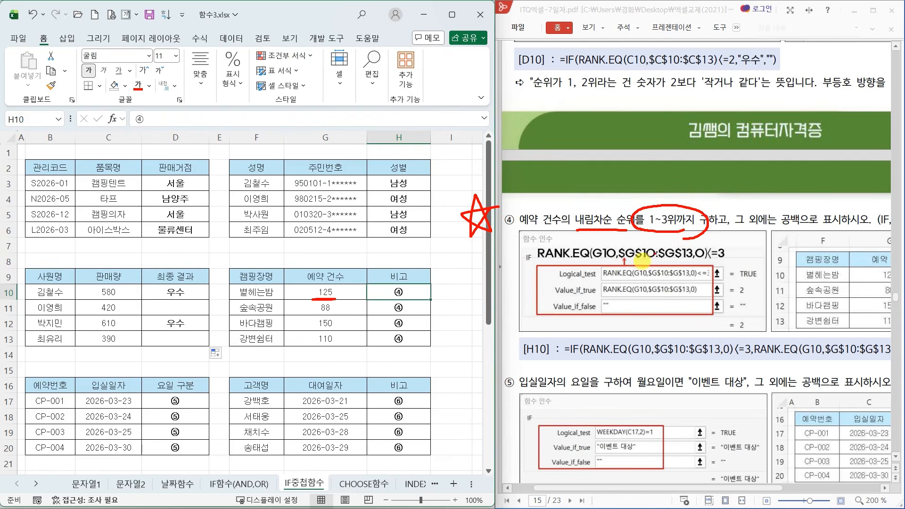
pyautogui.press('Escape')
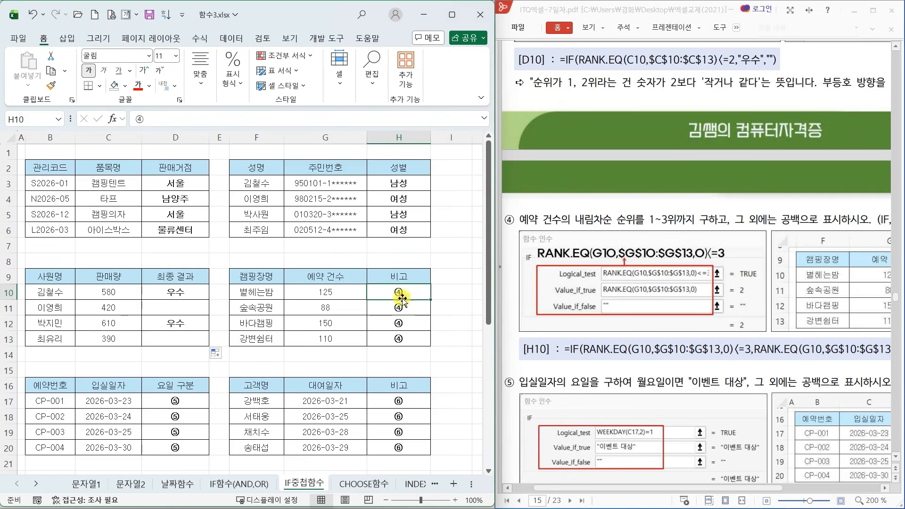
pyautogui.click(112, 118)
pyautogui.click(457, 457)
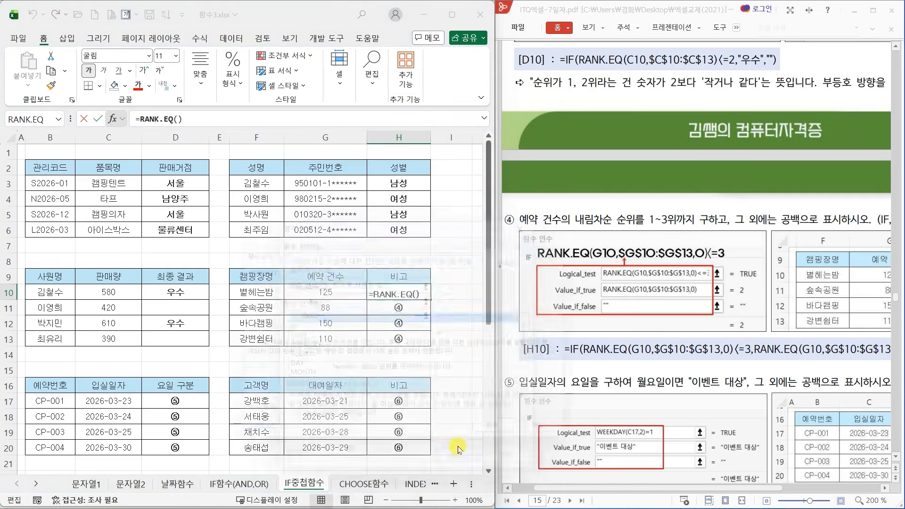
pyautogui.moveTo(396, 252); pyautogui.dragTo(395, 71)
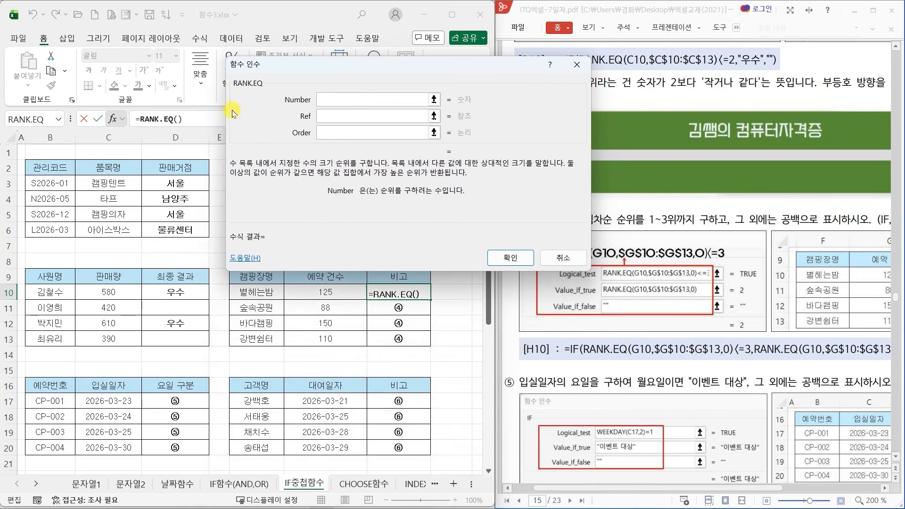
pyautogui.click(559, 260)
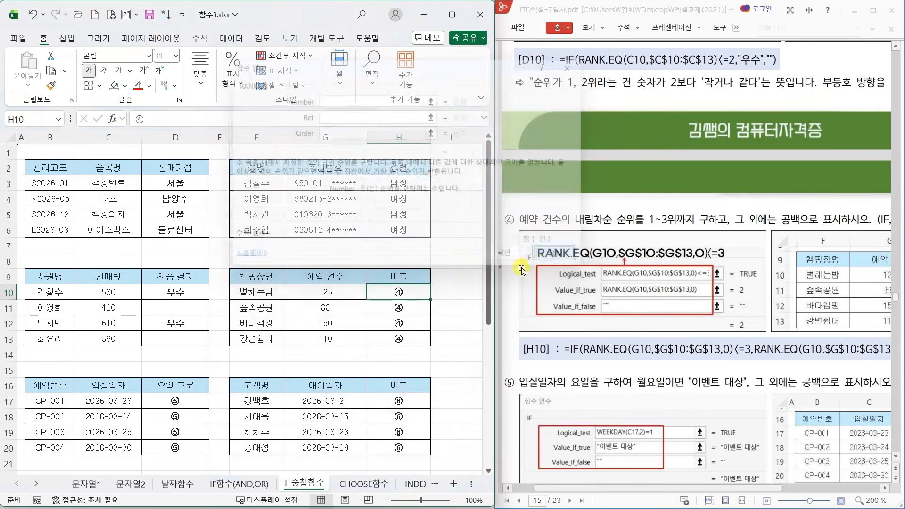
# - Insert an IF function in H10 and nest a RANK.EQ function inside its logical test
pyautogui.click(113, 120)
pyautogui.click(302, 145)
pyautogui.click(479, 282)
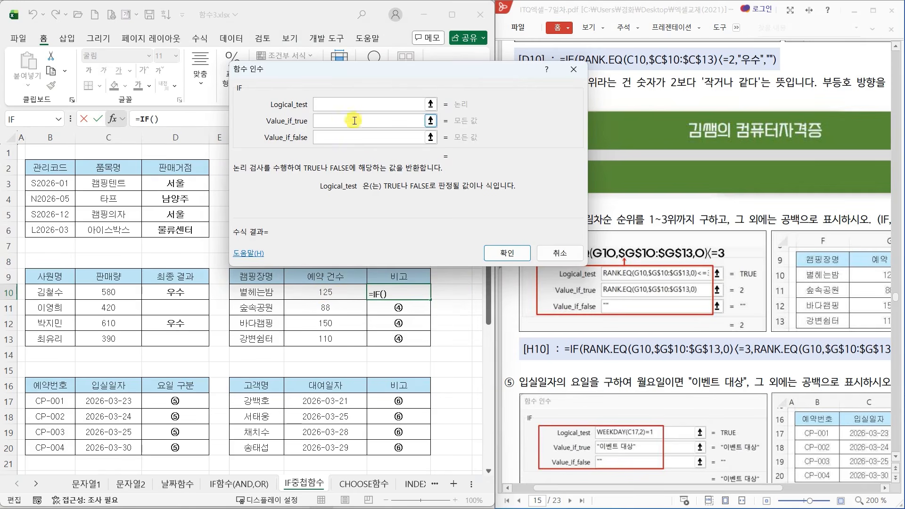
pyautogui.click(58, 119)
pyautogui.click(41, 147)
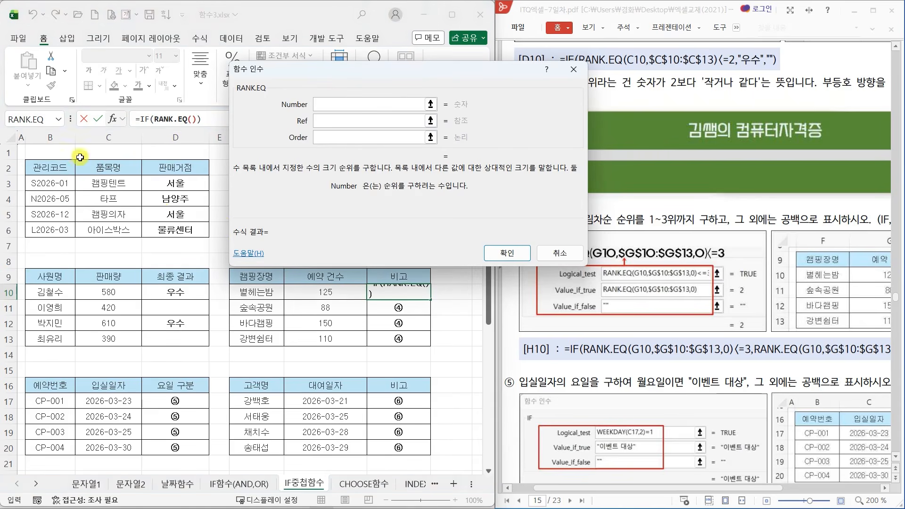
# - Set the nested RANK.EQ arguments to number G10, absolute range $G$10:$G$13 and order 0 for descending rank
pyautogui.click(314, 293)
pyautogui.click(342, 122)
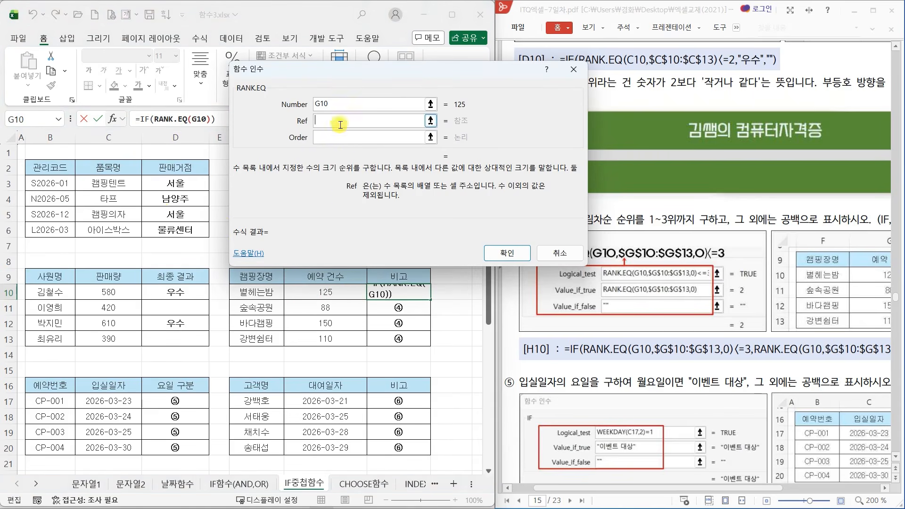
pyautogui.moveTo(332, 294); pyautogui.dragTo(335, 336)
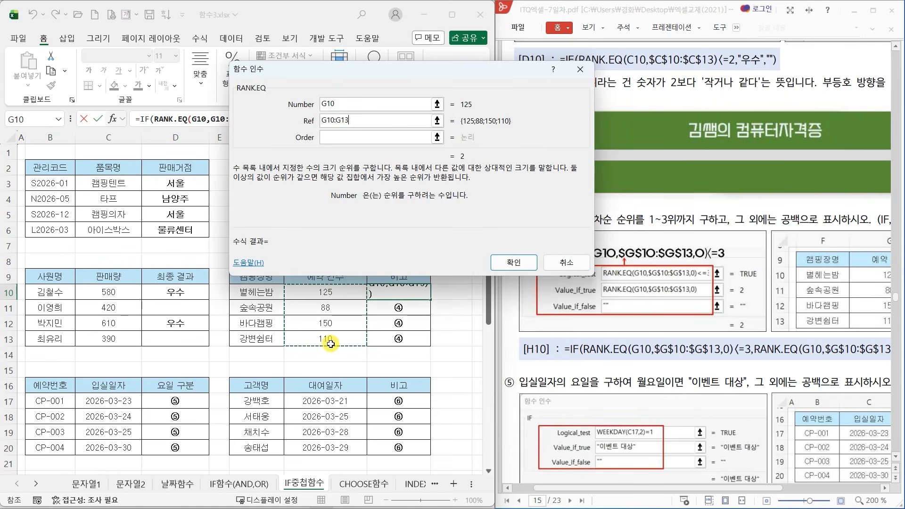
pyautogui.press('F4')
pyautogui.click(354, 136)
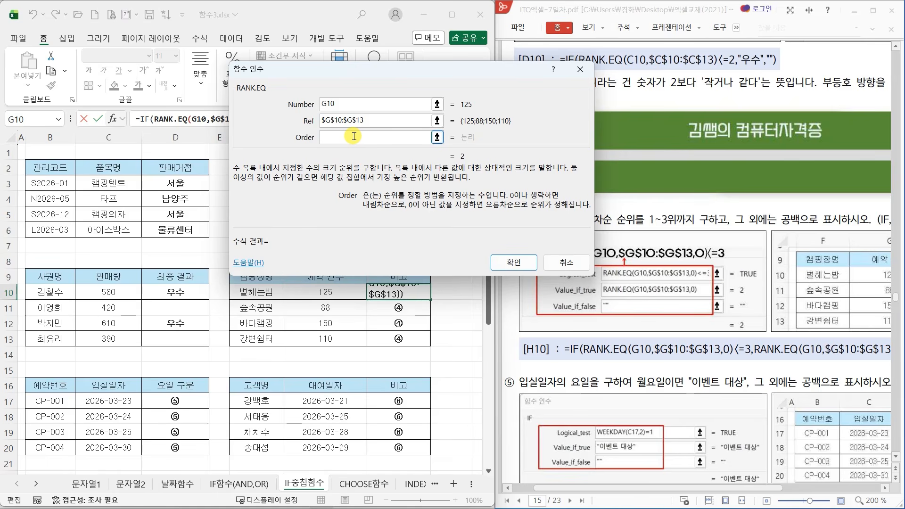
pyautogui.write('0')
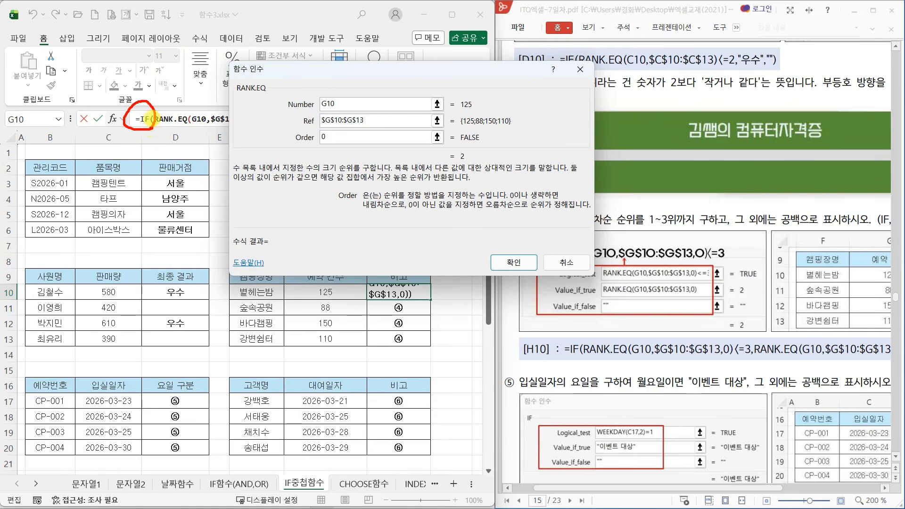
# - Return to the outer IF's arguments and complete the logical test by adding <=3 after the RANK.EQ function
pyautogui.click(144, 118)
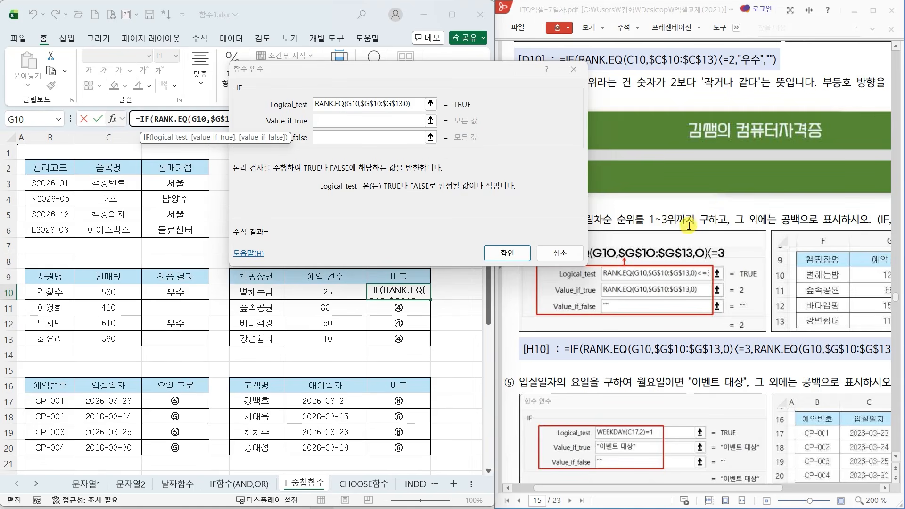
pyautogui.moveTo(698, 173)
pyautogui.mouseDown()
pyautogui.moveTo(679, 181)
pyautogui.moveTo(683, 205)
pyautogui.moveTo(722, 174)
pyautogui.moveTo(749, 215)
pyautogui.moveTo(685, 234)
pyautogui.moveTo(733, 253)
pyautogui.mouseUp()
pyautogui.moveTo(761, 216)
pyautogui.mouseDown()
pyautogui.moveTo(752, 228)
pyautogui.moveTo(786, 231)
pyautogui.moveTo(770, 261)
pyautogui.mouseUp()
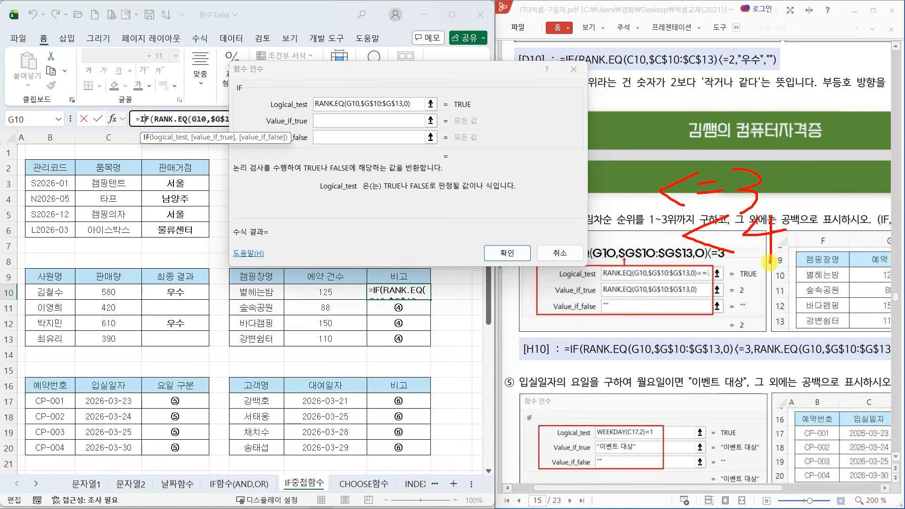
pyautogui.click(417, 103)
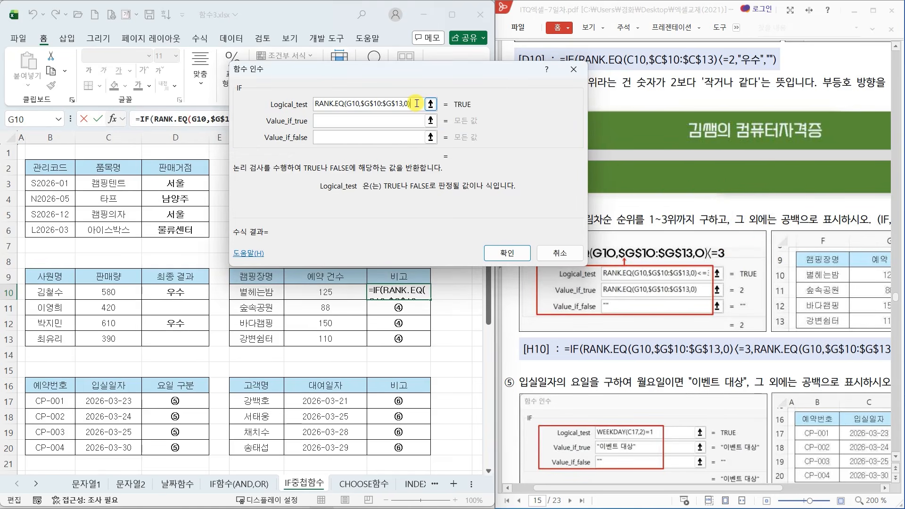
pyautogui.write('<=3')
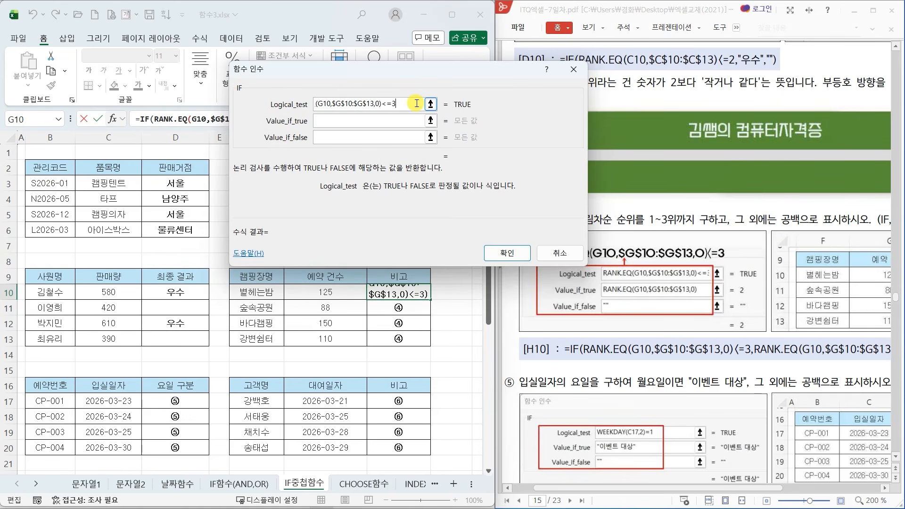
# - Nest a second RANK.EQ function in the IF's true value in place of a fixed number
pyautogui.click(342, 121)
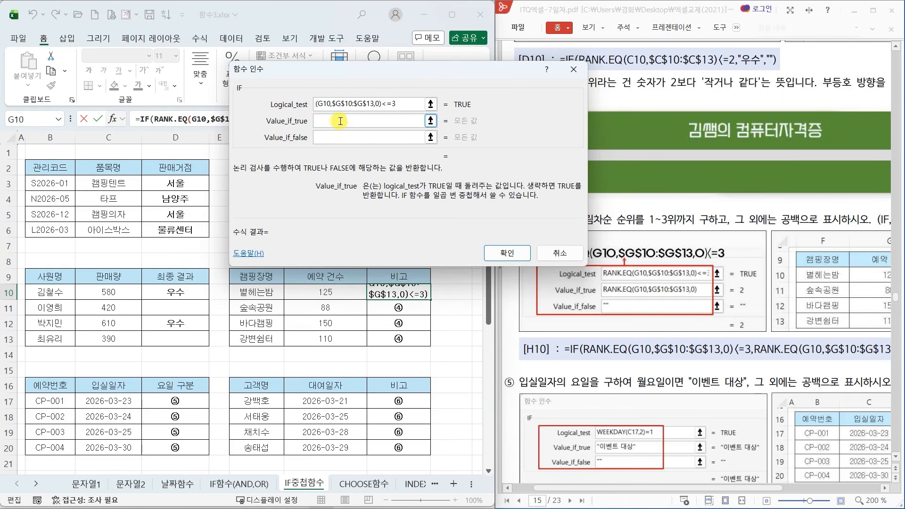
pyautogui.write('1')
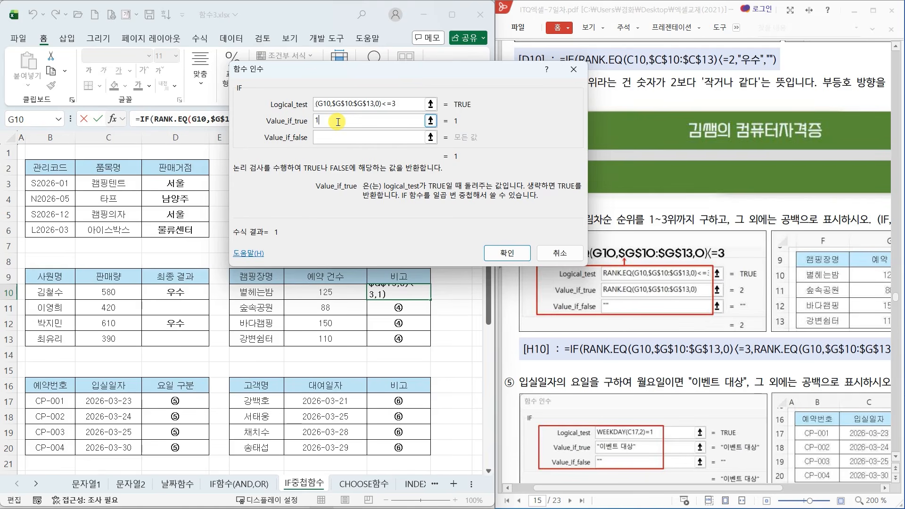
pyautogui.press('BackSpace')
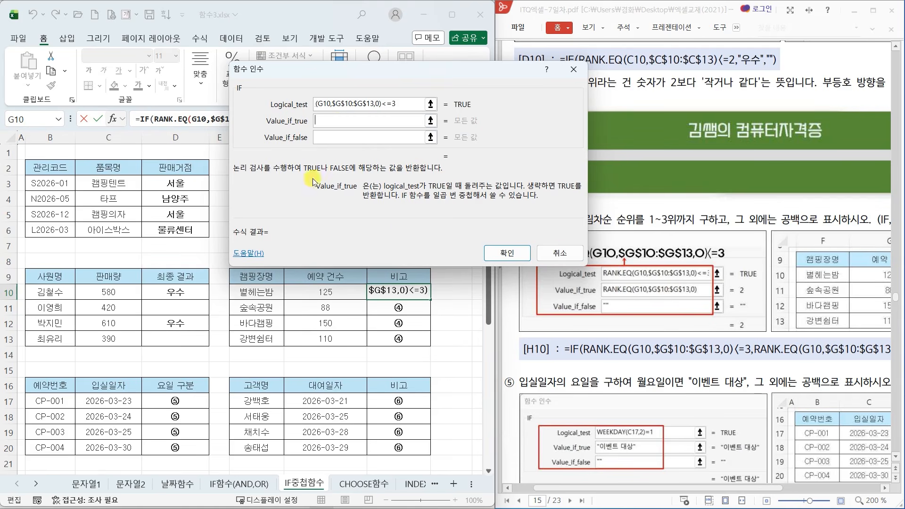
pyautogui.click(58, 120)
pyautogui.scroll(1, 33, 141)
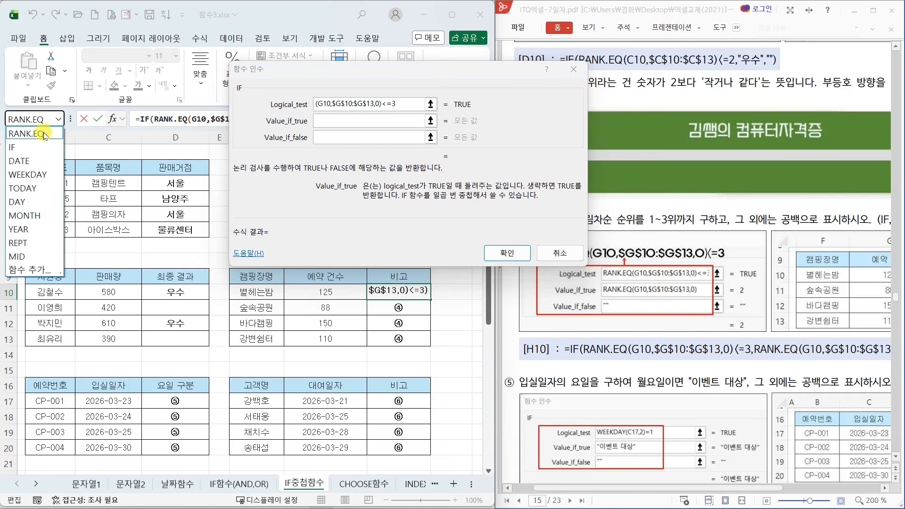
pyautogui.click(26, 129)
# - Rank G10 within $G$10:$G$13 with order 0 in the true value's RANK.EQ function
pyautogui.click(346, 294)
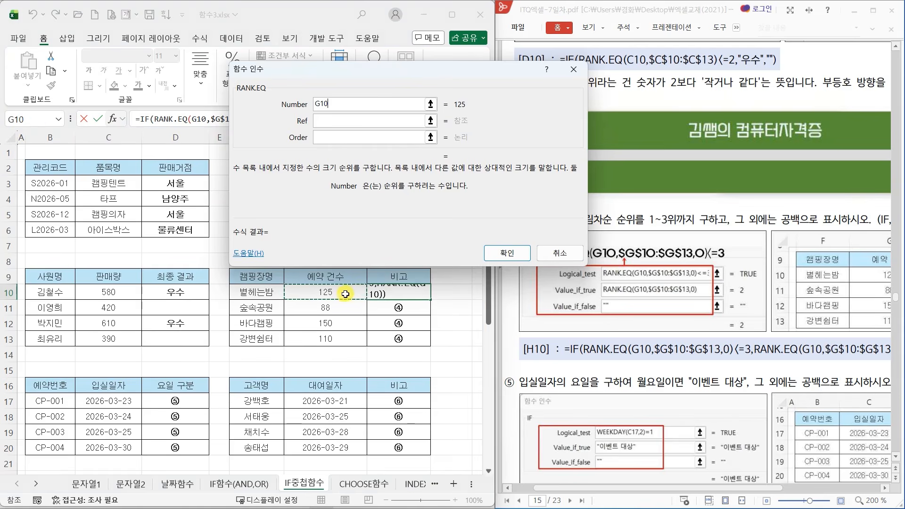
pyautogui.click(331, 121)
pyautogui.moveTo(348, 296); pyautogui.dragTo(346, 338)
pyautogui.press('F4')
pyautogui.click(340, 133)
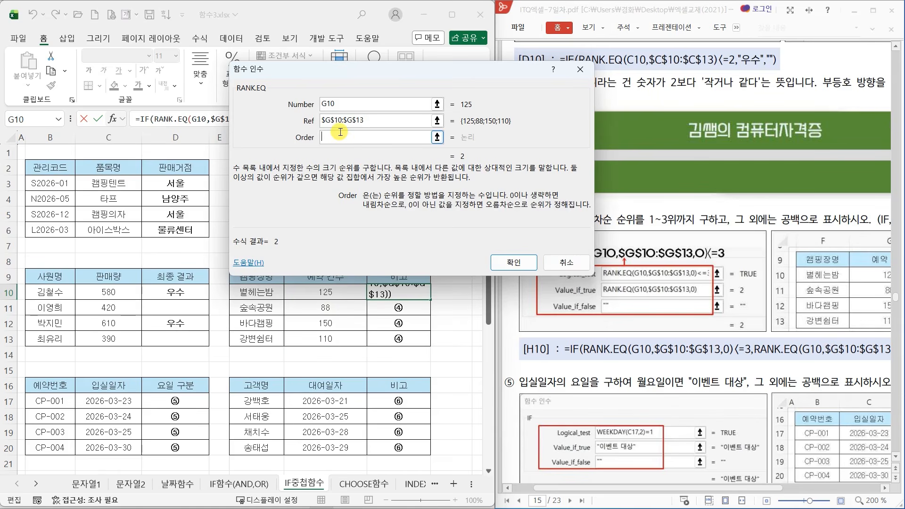
pyautogui.write('0')
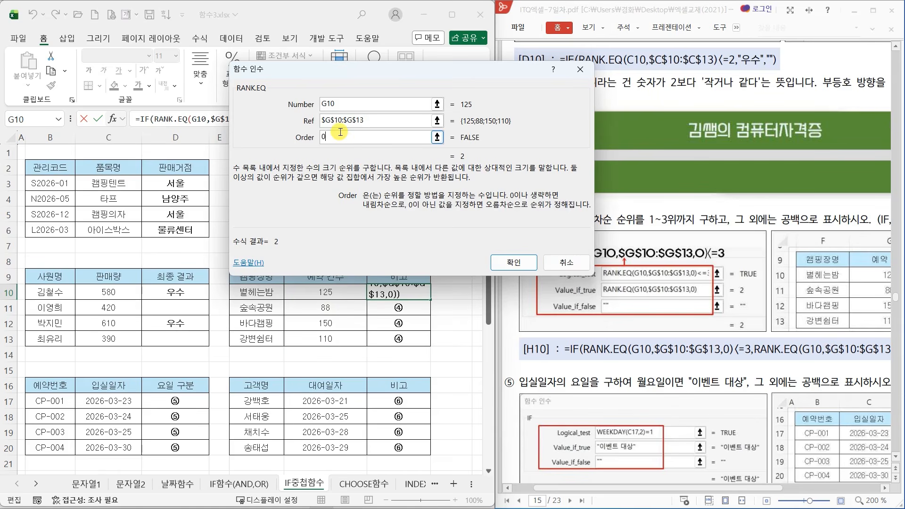
# - Set the outer IF's false value to "" and fill the finished formula down from H10 through H13
pyautogui.click(144, 118)
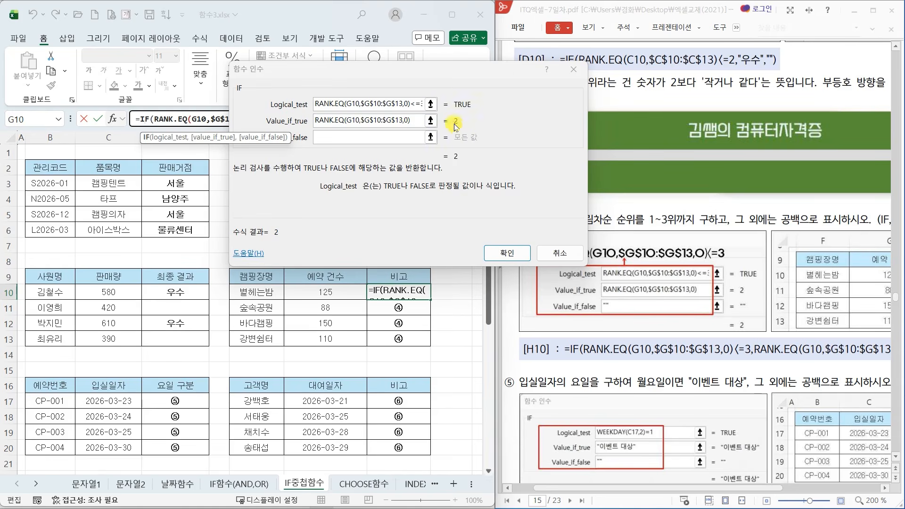
pyautogui.click(335, 137)
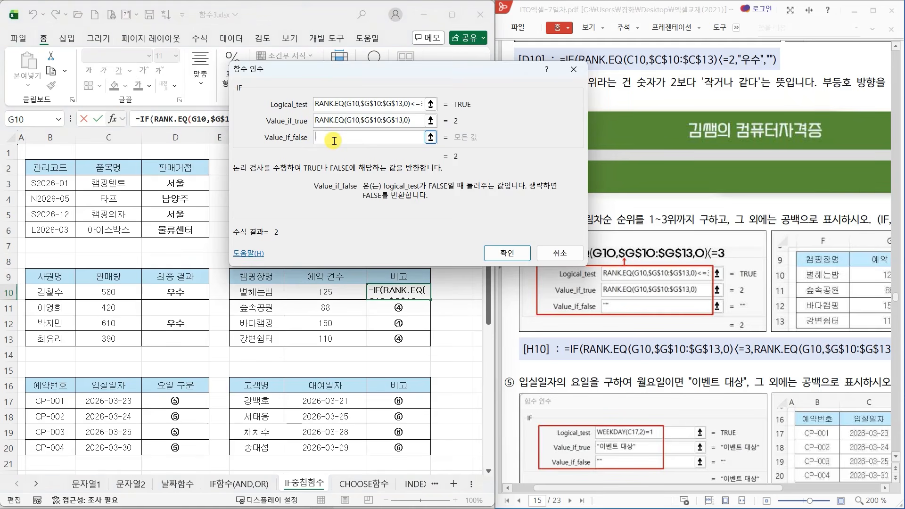
pyautogui.write('""')
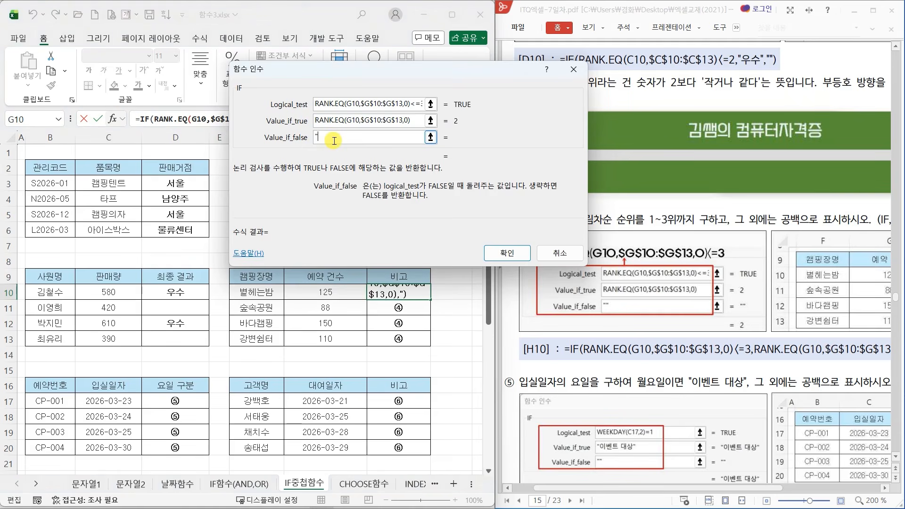
pyautogui.click(507, 252)
pyautogui.moveTo(430, 300); pyautogui.dragTo(427, 346)
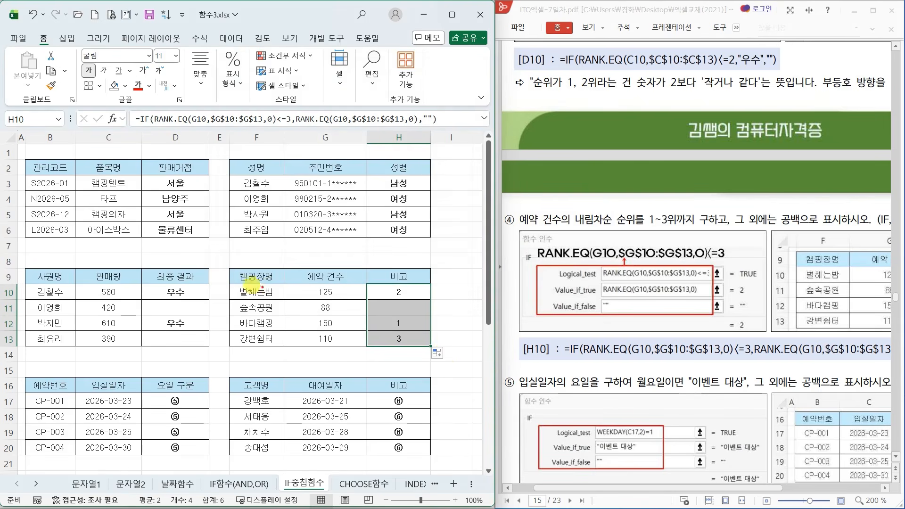
# - Read textbook problem ⑤ on marking Monday 입실일자 as "이벤트 대상" and its IF with WEEKDAY formula, with cell D17 selected
pyautogui.moveTo(185, 272); pyautogui.dragTo(218, 247)
pyautogui.moveTo(405, 276); pyautogui.dragTo(431, 251)
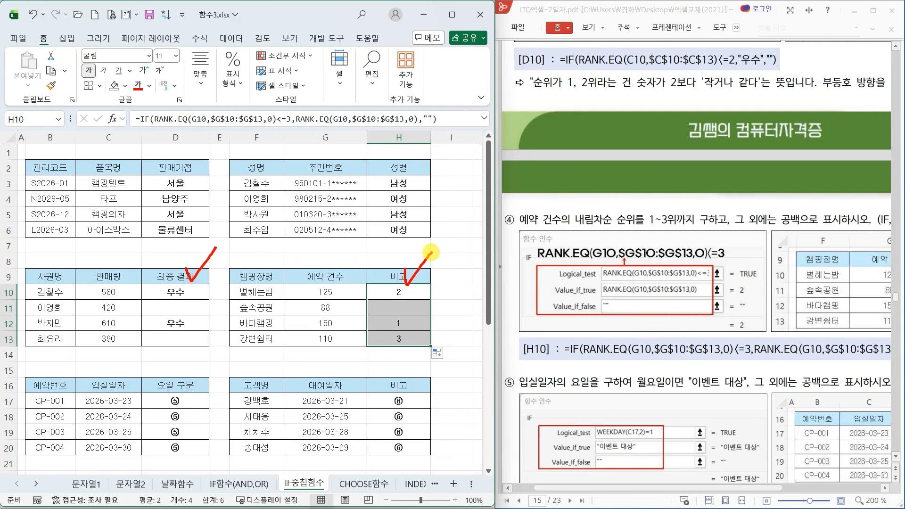
pyautogui.scroll(-2, 694, 403)
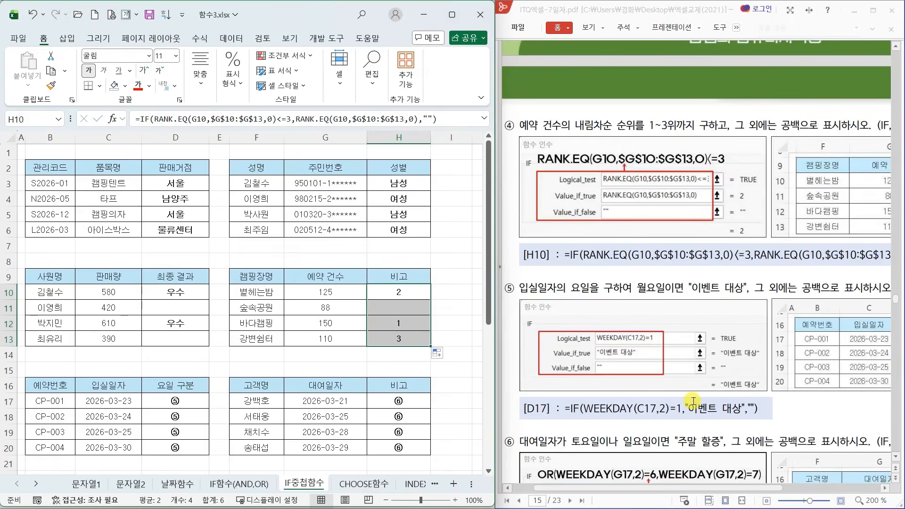
pyautogui.scroll(-1, 693, 402)
pyautogui.scroll(-4, 420, 362)
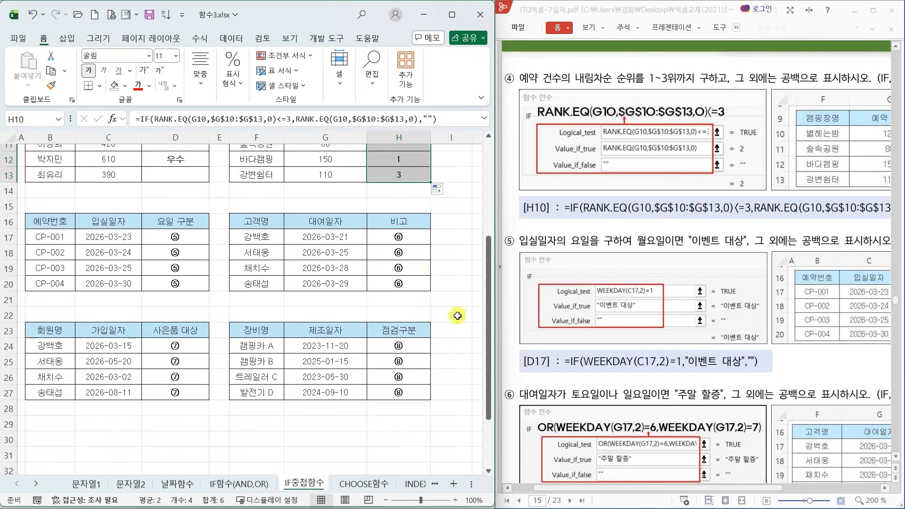
pyautogui.click(191, 238)
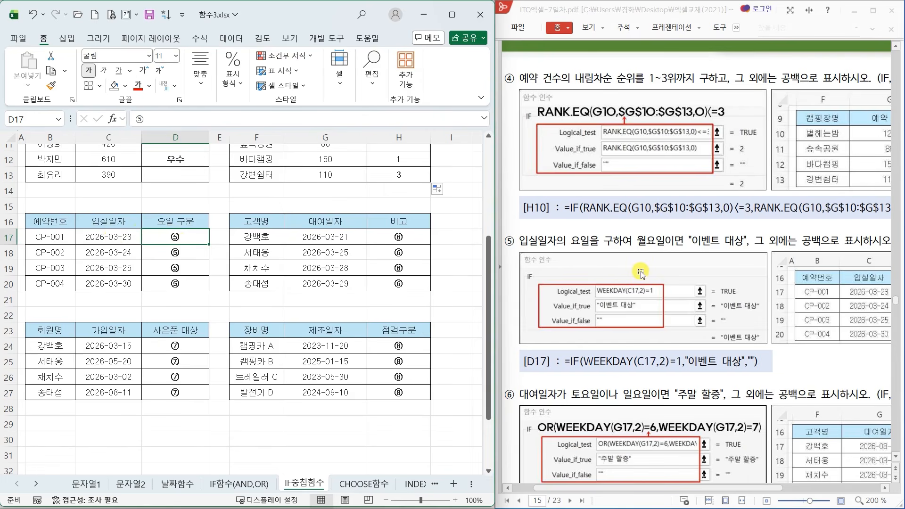
pyautogui.moveTo(649, 250)
pyautogui.mouseDown()
pyautogui.moveTo(672, 234)
pyautogui.moveTo(634, 252)
pyautogui.mouseUp()
pyautogui.moveTo(691, 247); pyautogui.dragTo(728, 247)
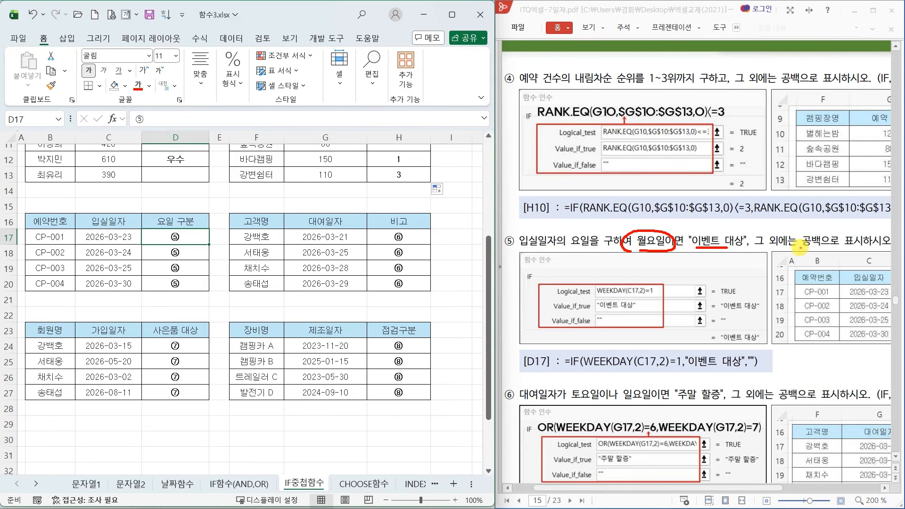
pyautogui.moveTo(801, 248); pyautogui.dragTo(835, 249)
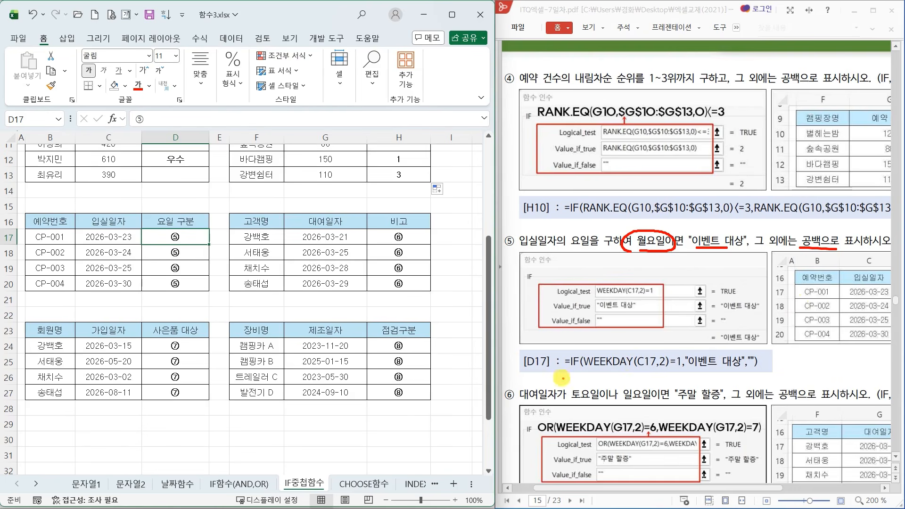
pyautogui.moveTo(562, 378)
pyautogui.mouseDown()
pyautogui.moveTo(632, 372)
pyautogui.moveTo(582, 357)
pyautogui.moveTo(555, 375)
pyautogui.moveTo(590, 374)
pyautogui.mouseUp()
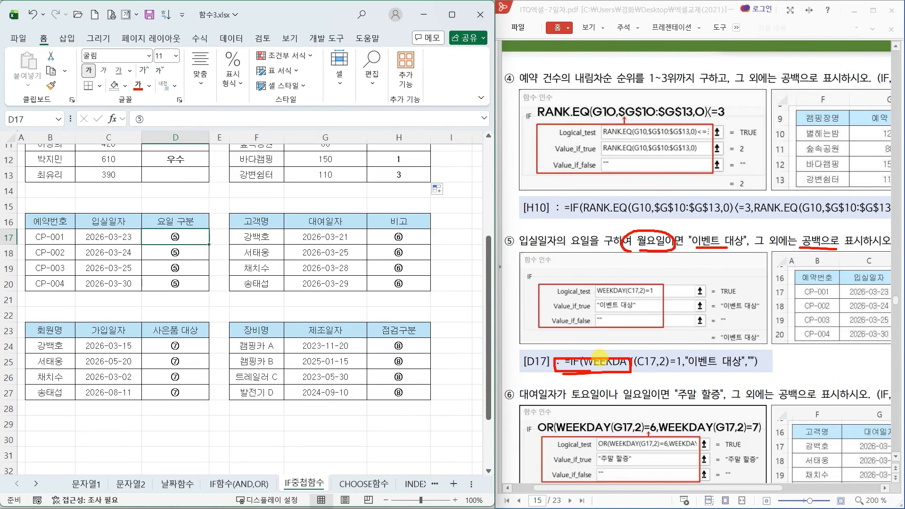
pyautogui.press('Escape')
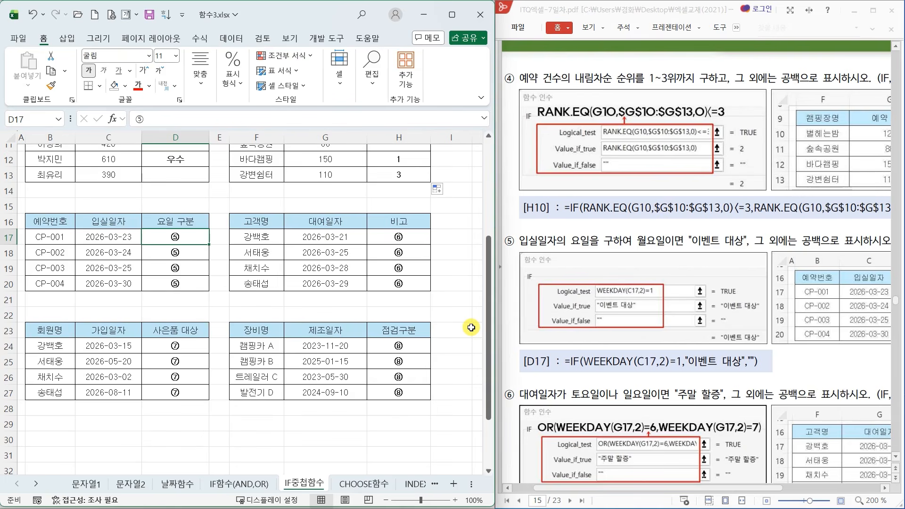
# - Insert an IF function in D17 and position its arguments dialog so the 입실일자 column stays accessible
pyautogui.click(113, 121)
pyautogui.click(311, 146)
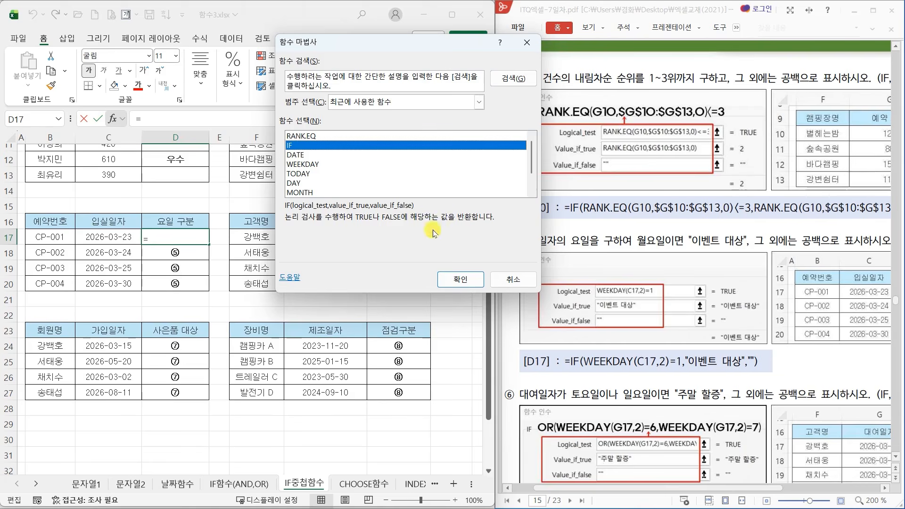
pyautogui.click(460, 279)
pyautogui.moveTo(359, 76); pyautogui.dragTo(283, 255)
pyautogui.click(109, 239)
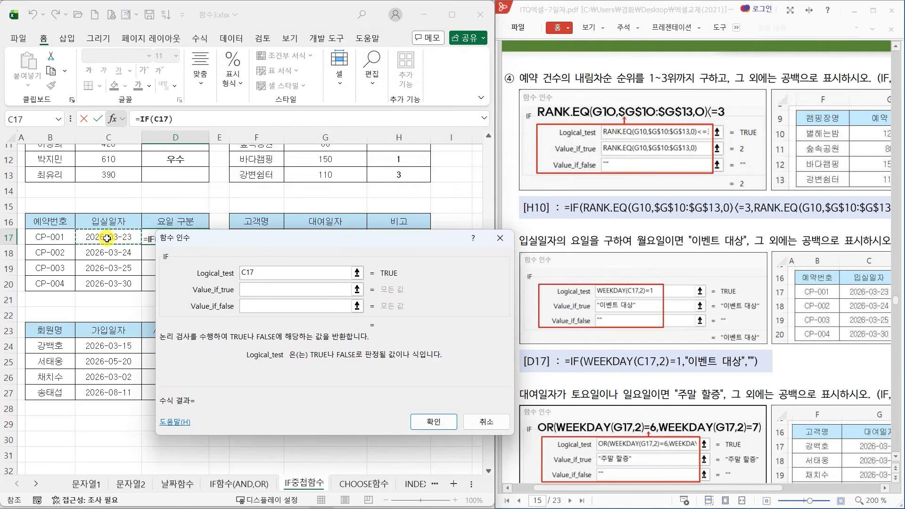
pyautogui.press('BackSpace')
pyautogui.press('BackSpace')
pyautogui.press('BackSpace')
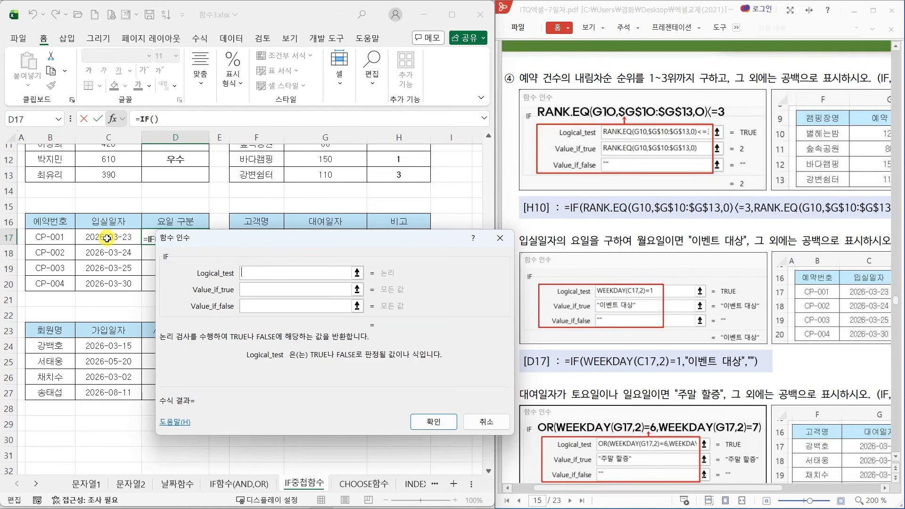
# - Set the IF's logical test to WEEKDAY(C17,2)=1 to check for a Monday 입실일자
pyautogui.write('WEEKD')
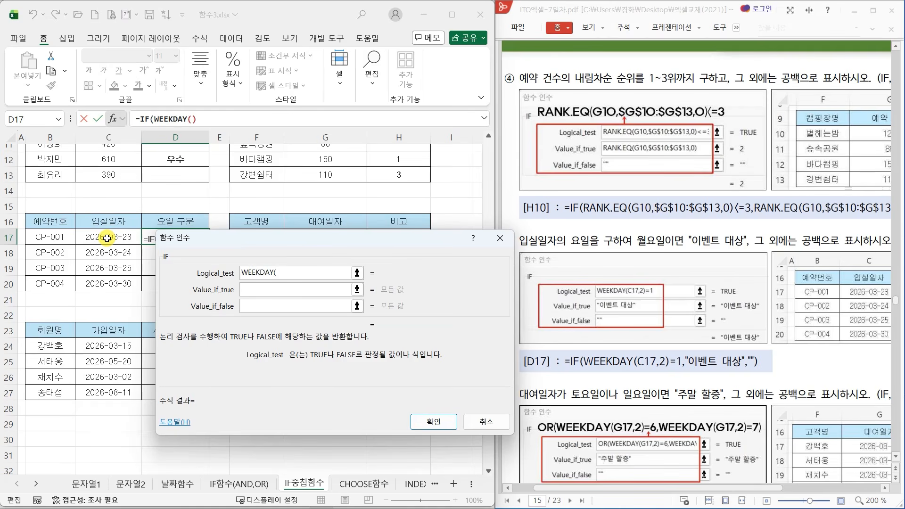
pyautogui.write('AY(')
pyautogui.click(108, 238)
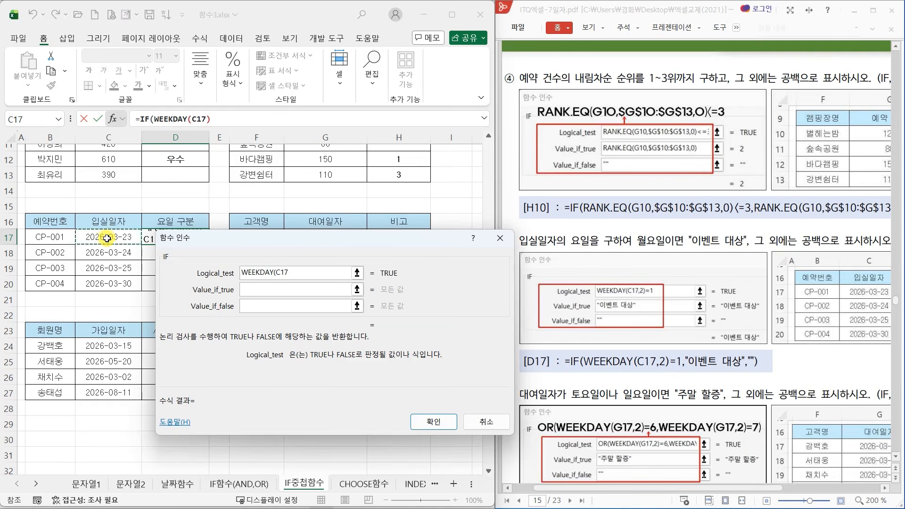
pyautogui.write(',2)=1')
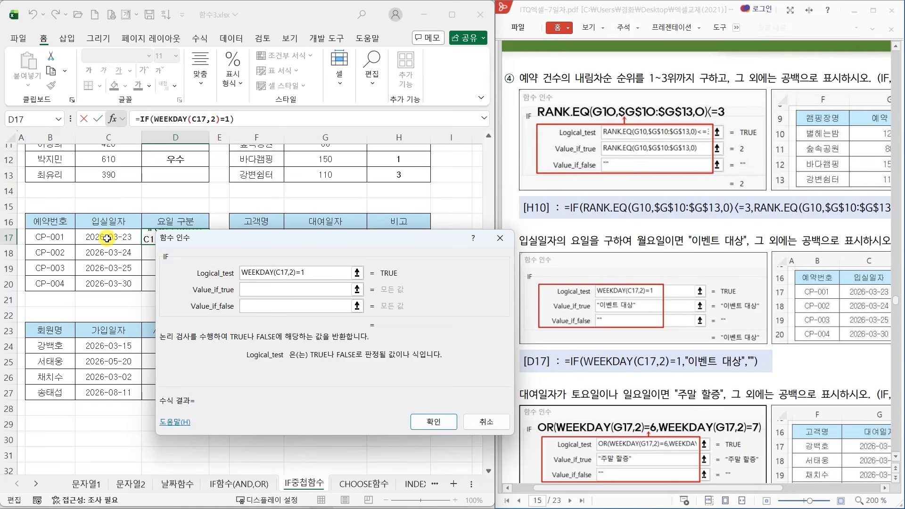
# - Set the IF's true value to "이벤트 대상" and its false value to ""
pyautogui.press('Tab')
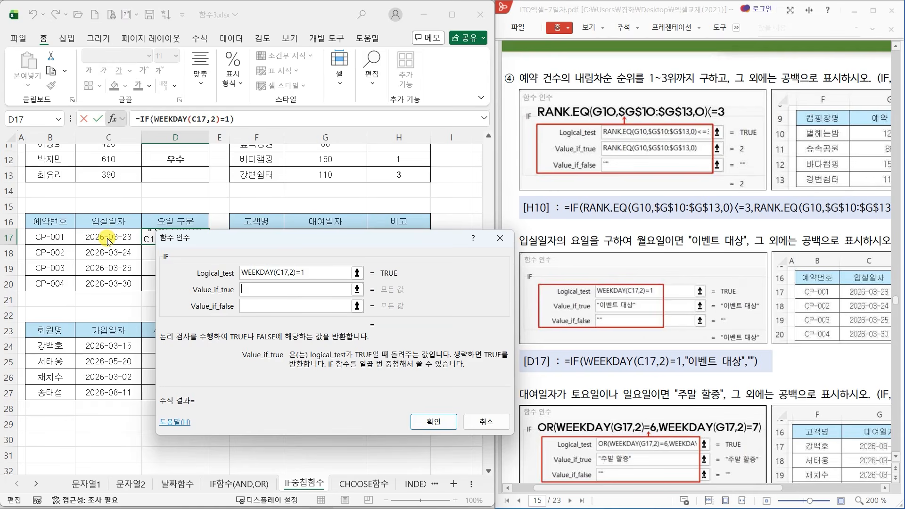
pyautogui.write('ㅇ')
pyautogui.write('ㅣ베')
pyautogui.write('ㄴ트 대상')
pyautogui.press('Tab')
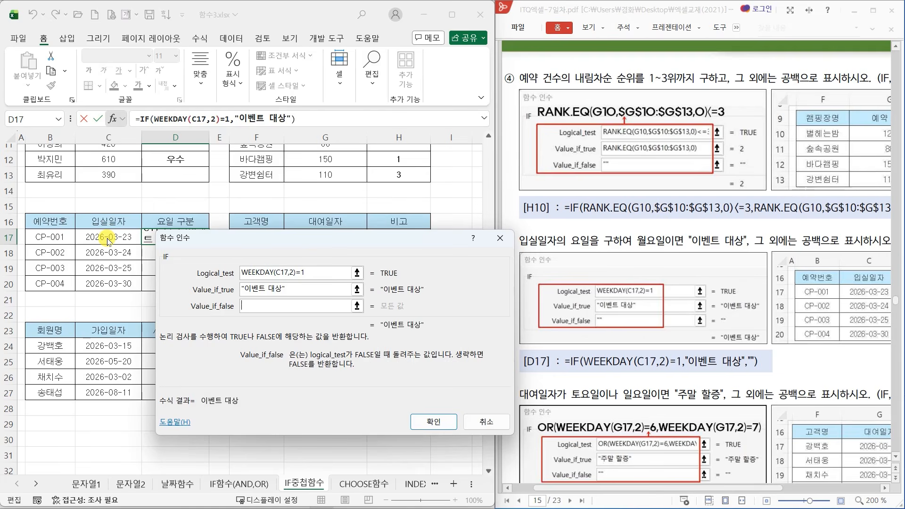
pyautogui.write('""')
# - Confirm the IF formula in D17 and fill it down through D20
pyautogui.moveTo(676, 372)
pyautogui.mouseDown()
pyautogui.moveTo(665, 348)
pyautogui.moveTo(683, 354)
pyautogui.mouseUp()
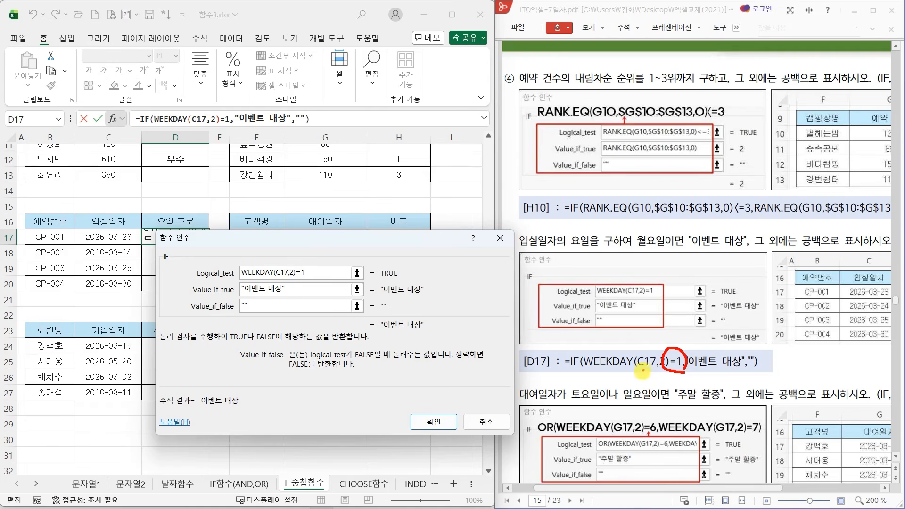
pyautogui.moveTo(613, 380); pyautogui.dragTo(631, 392)
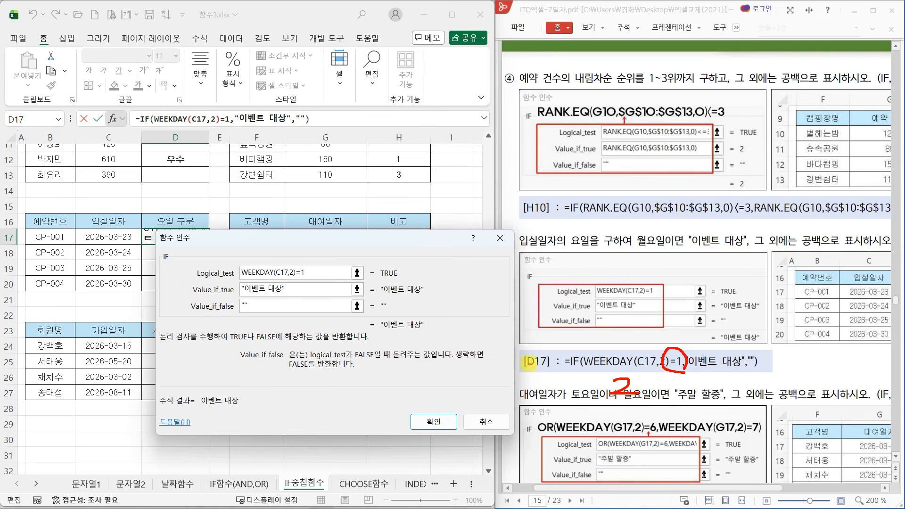
pyautogui.click(433, 421)
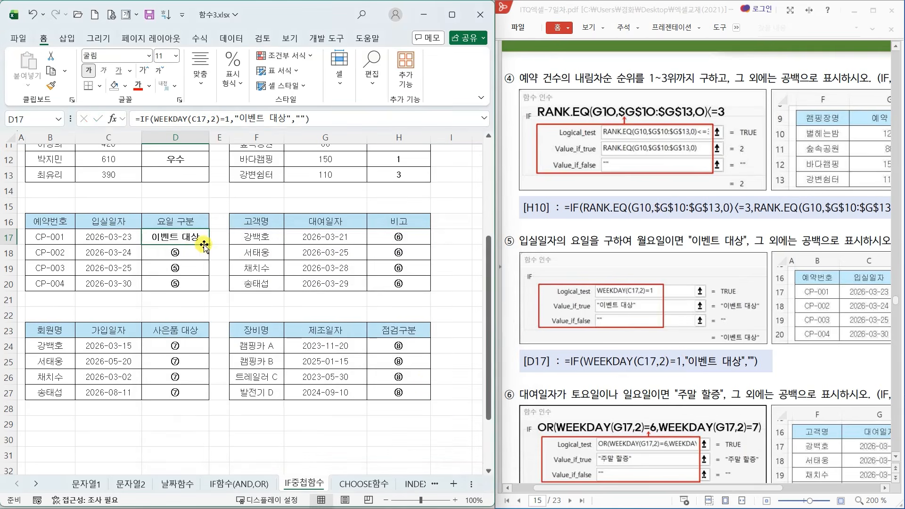
pyautogui.moveTo(209, 245); pyautogui.dragTo(210, 291)
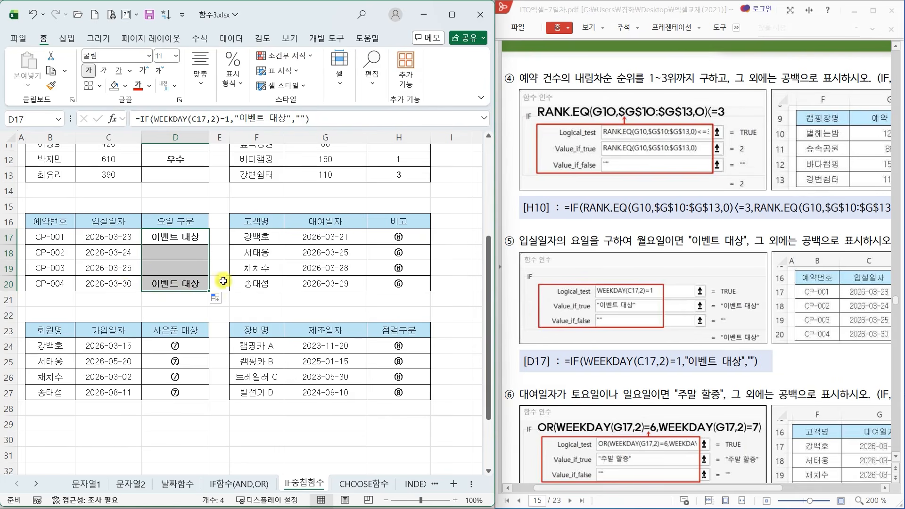
# - Select H17 and review the textbook's WEEKDAY option note, comparing the number for Monday under options 1 and 2
pyautogui.click(411, 240)
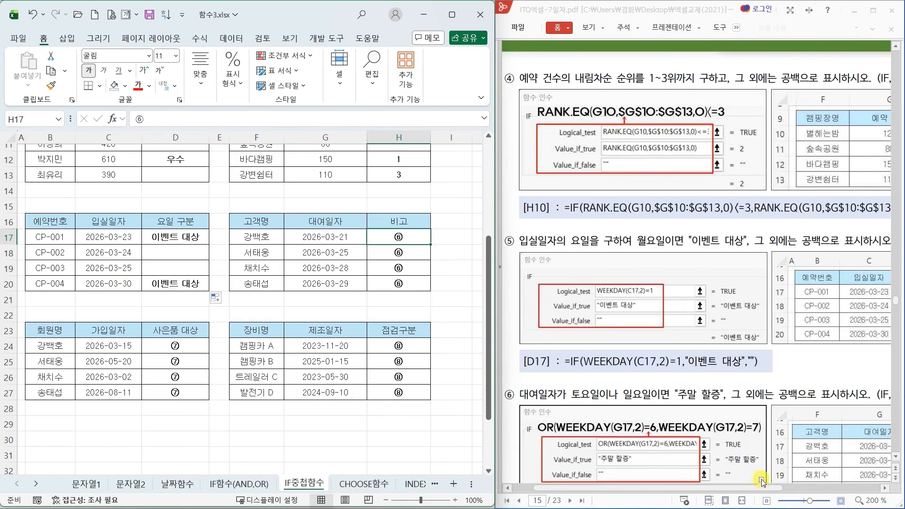
pyautogui.moveTo(753, 490)
pyautogui.mouseDown()
pyautogui.moveTo(842, 492)
pyautogui.moveTo(763, 489)
pyautogui.mouseUp()
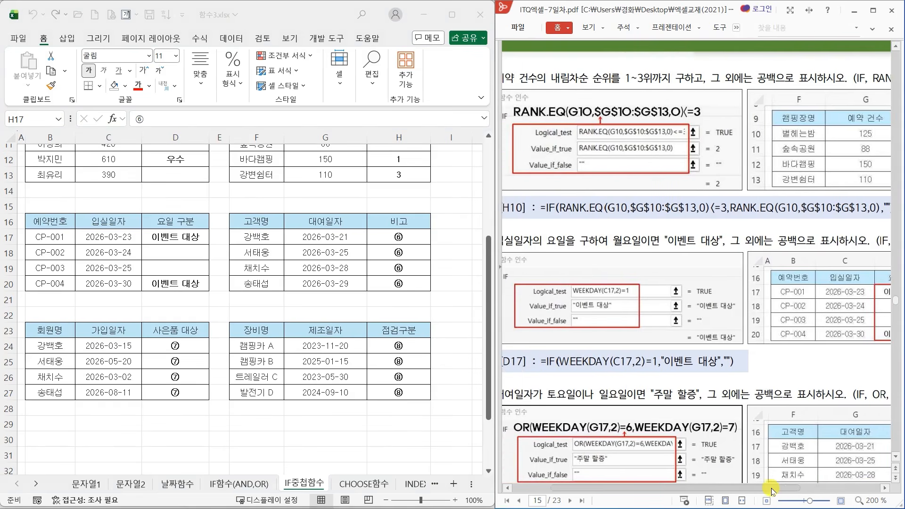
pyautogui.scroll(-3, 765, 423)
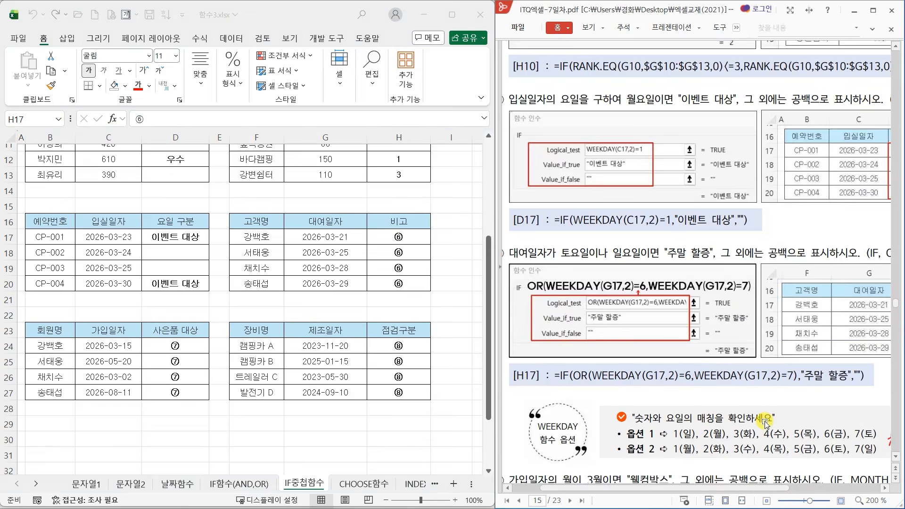
pyautogui.scroll(-1, 765, 423)
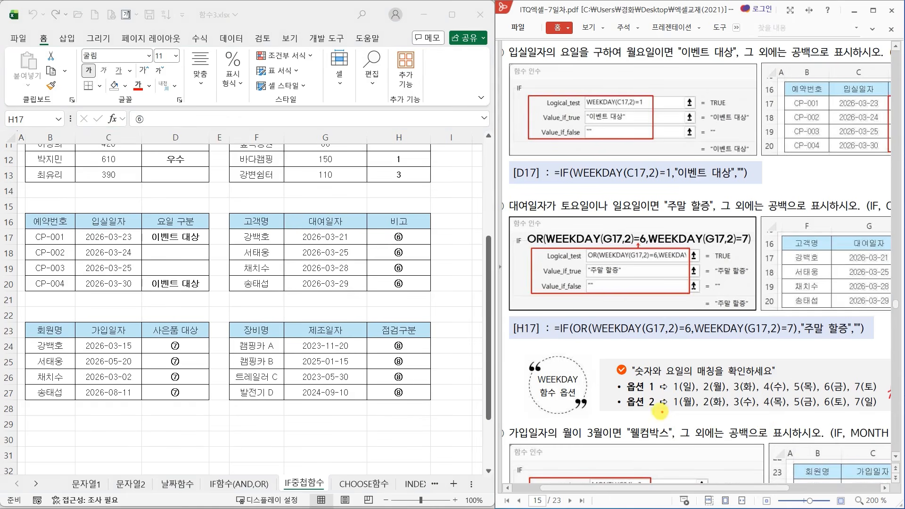
pyautogui.moveTo(658, 413)
pyautogui.mouseDown()
pyautogui.moveTo(627, 394)
pyautogui.moveTo(653, 414)
pyautogui.moveTo(692, 411)
pyautogui.mouseUp()
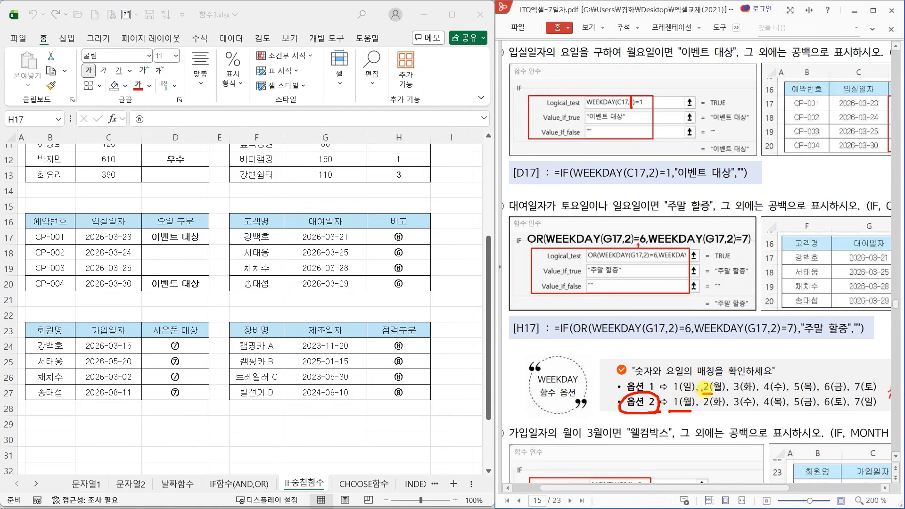
pyautogui.press('Escape')
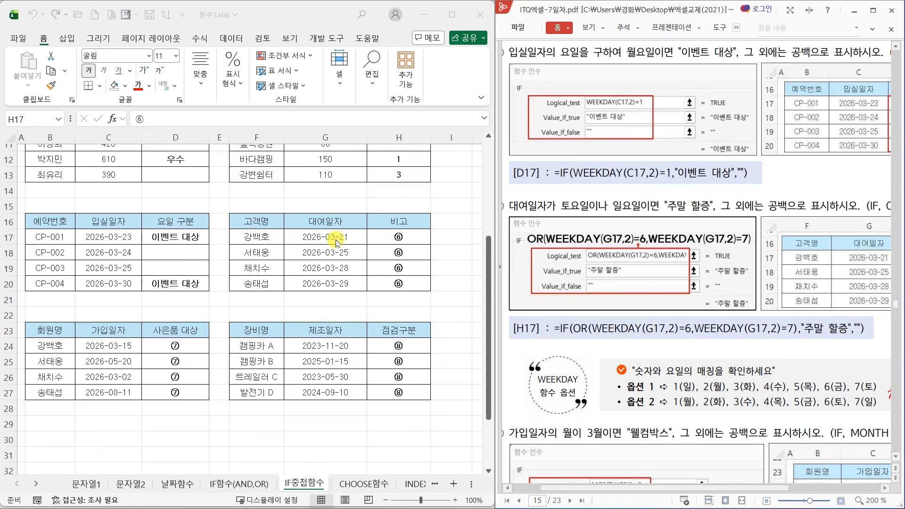
# - Read textbook problem ⑥ on marking Saturday or Sunday 대여일자 as "주말 할증", checking its OR and WEEKDAY test against the option note
pyautogui.hotkey('ctrl', '2')
pyautogui.moveTo(585, 214); pyautogui.dragTo(568, 214)
pyautogui.moveTo(634, 213); pyautogui.dragTo(616, 213)
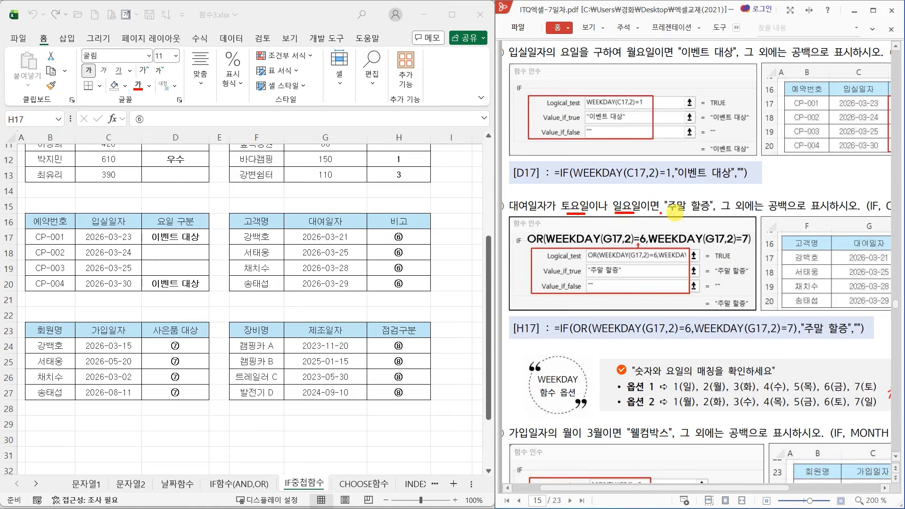
pyautogui.moveTo(675, 215)
pyautogui.mouseDown()
pyautogui.moveTo(660, 207)
pyautogui.moveTo(719, 191)
pyautogui.moveTo(712, 222)
pyautogui.moveTo(704, 220)
pyautogui.mouseUp()
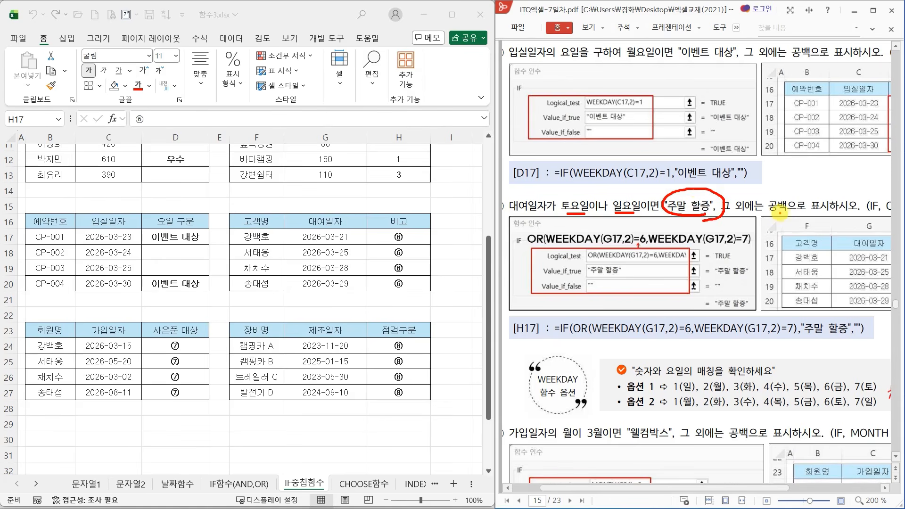
pyautogui.moveTo(780, 213)
pyautogui.mouseDown()
pyautogui.moveTo(761, 213)
pyautogui.moveTo(776, 188)
pyautogui.moveTo(789, 213)
pyautogui.mouseUp()
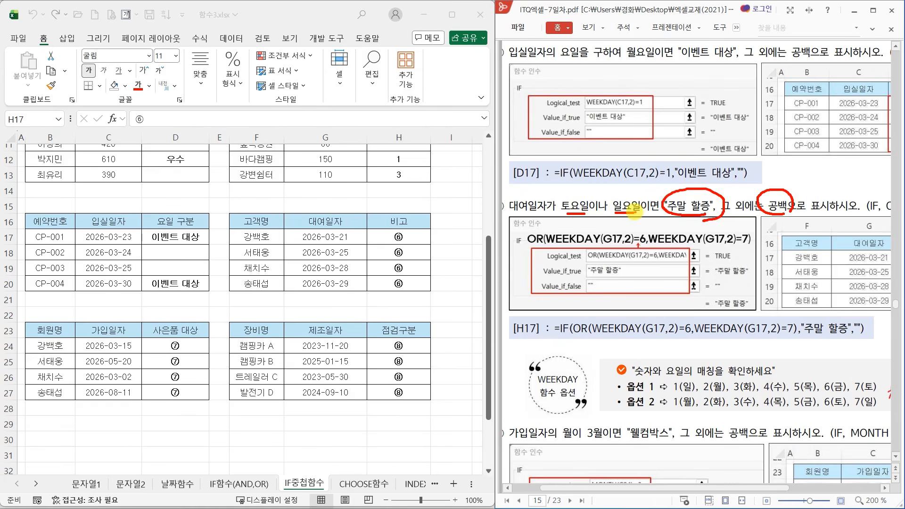
pyautogui.moveTo(659, 413)
pyautogui.mouseDown()
pyautogui.moveTo(618, 407)
pyautogui.moveTo(665, 392)
pyautogui.moveTo(653, 407)
pyautogui.moveTo(659, 400)
pyautogui.mouseUp()
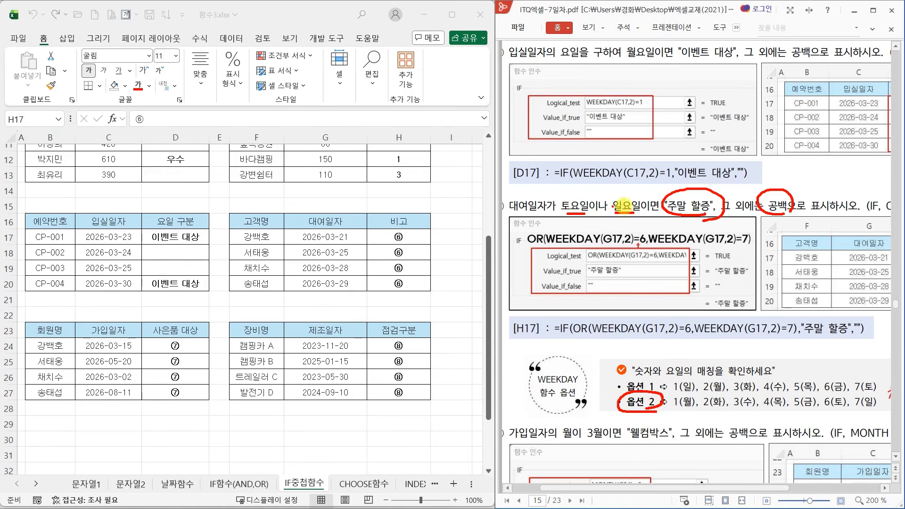
pyautogui.click(744, 313)
pyautogui.moveTo(824, 410); pyautogui.dragTo(835, 411)
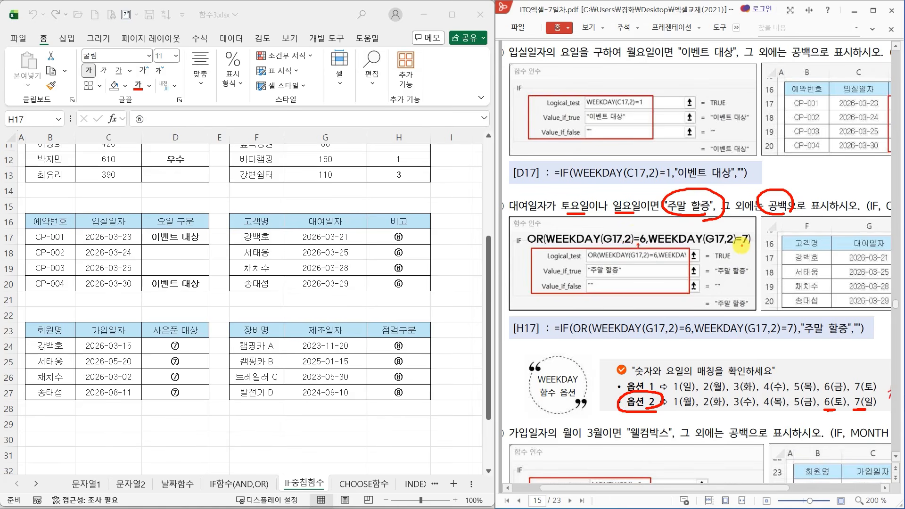
pyautogui.moveTo(646, 257); pyautogui.dragTo(643, 276)
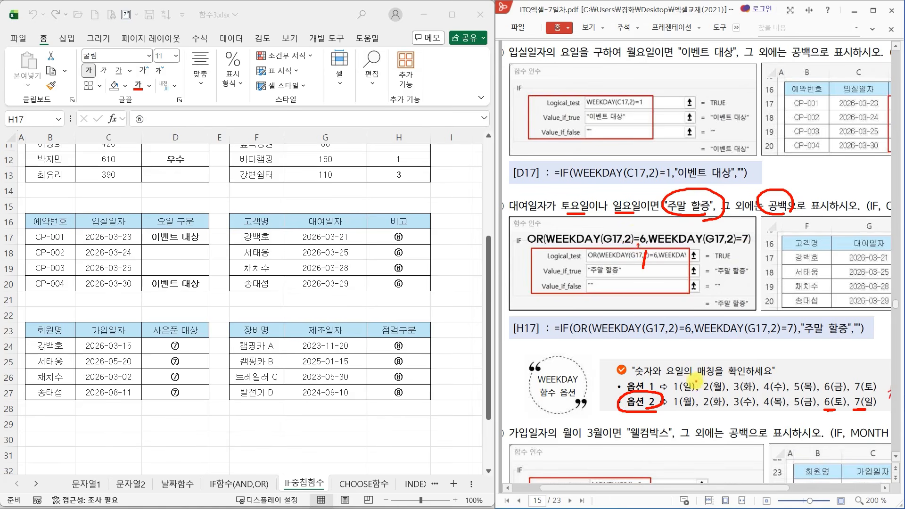
pyautogui.moveTo(690, 377)
pyautogui.mouseDown()
pyautogui.moveTo(670, 391)
pyautogui.moveTo(693, 396)
pyautogui.mouseUp()
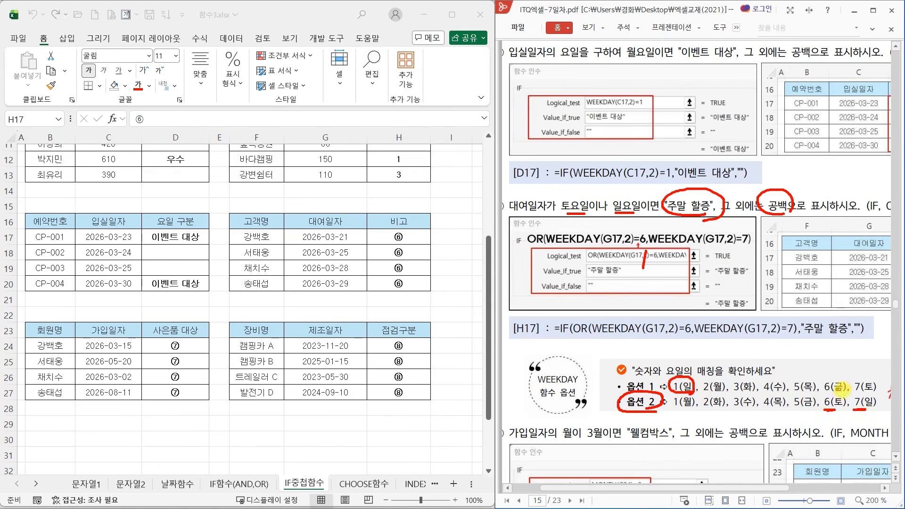
pyautogui.moveTo(865, 377); pyautogui.dragTo(869, 390)
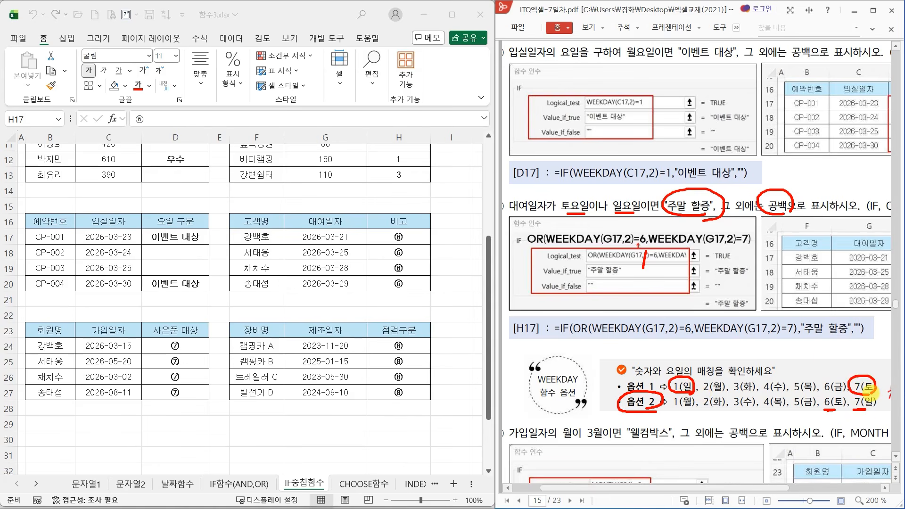
# - Start an IF function in H17 whose logical test is an OR with WEEKDAY(G17,2)=6 as its first condition
pyautogui.click(384, 237)
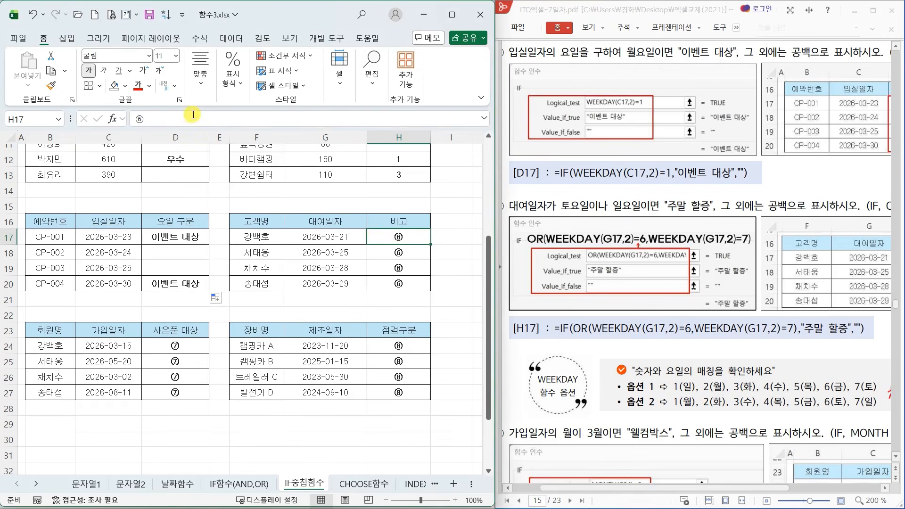
pyautogui.click(112, 118)
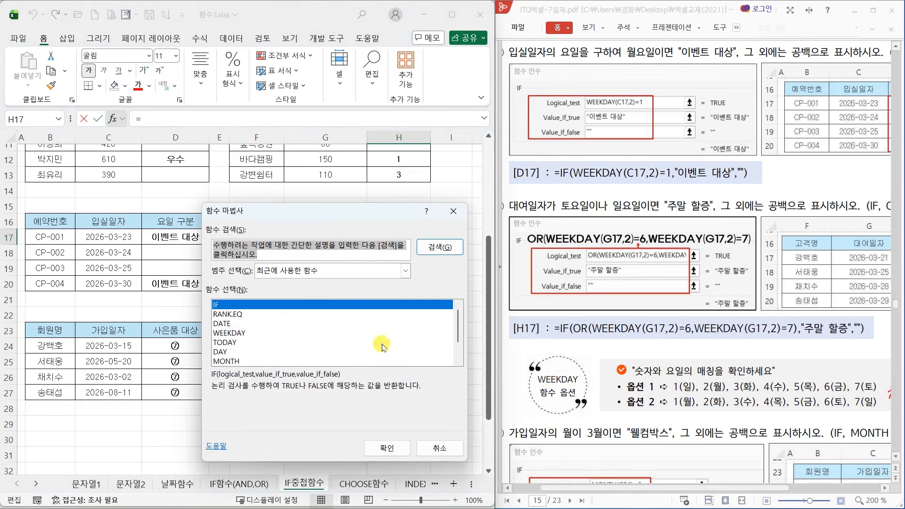
pyautogui.click(385, 447)
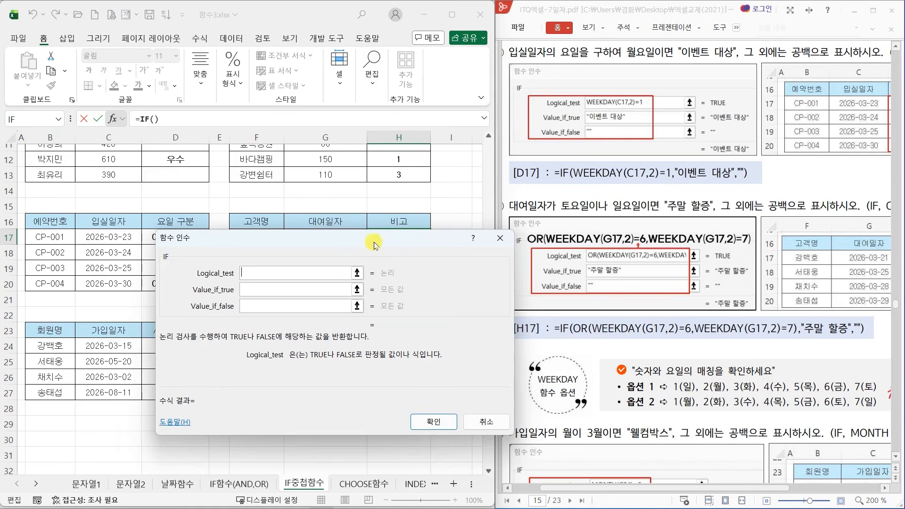
pyautogui.moveTo(375, 245); pyautogui.dragTo(350, 279)
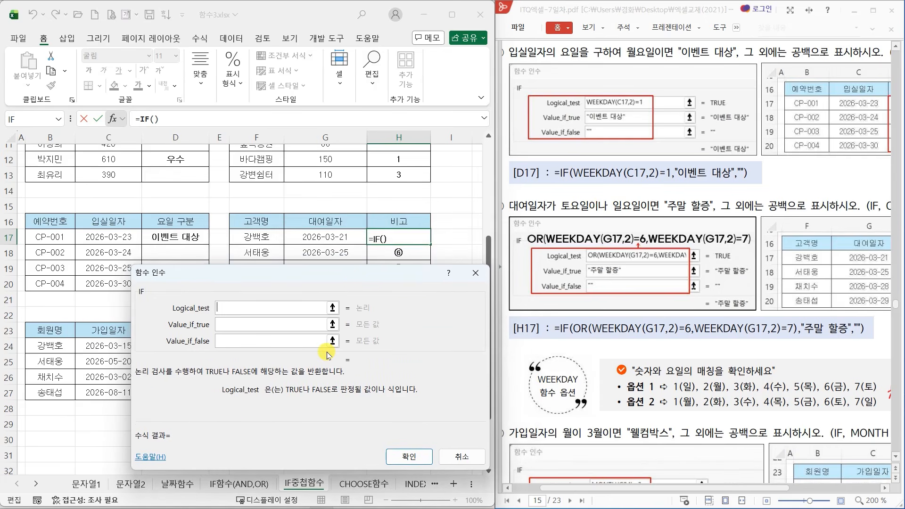
pyautogui.write('OR(WEE')
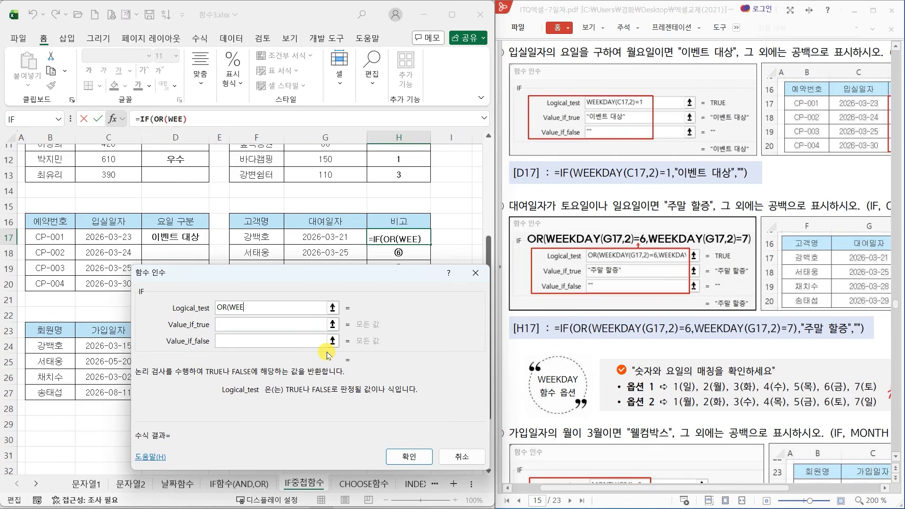
pyautogui.write('KDAY(')
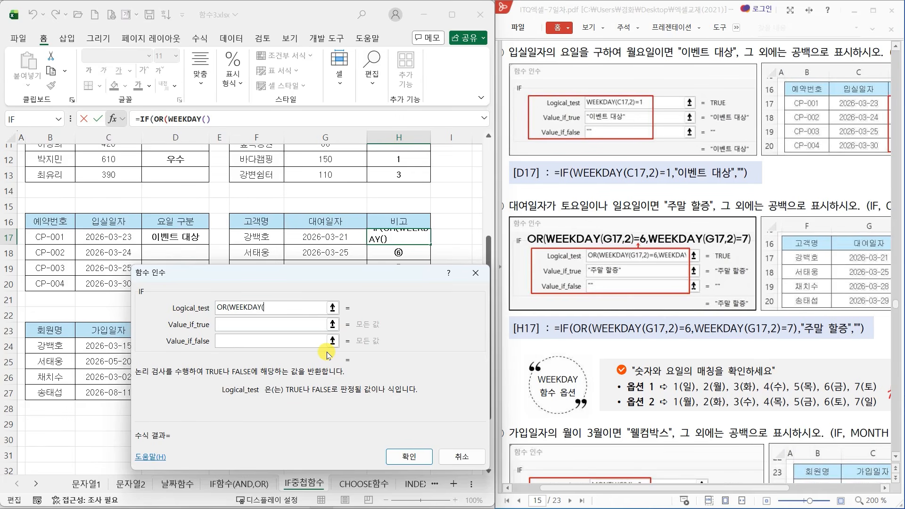
pyautogui.click(325, 238)
pyautogui.write(',2)=6,')
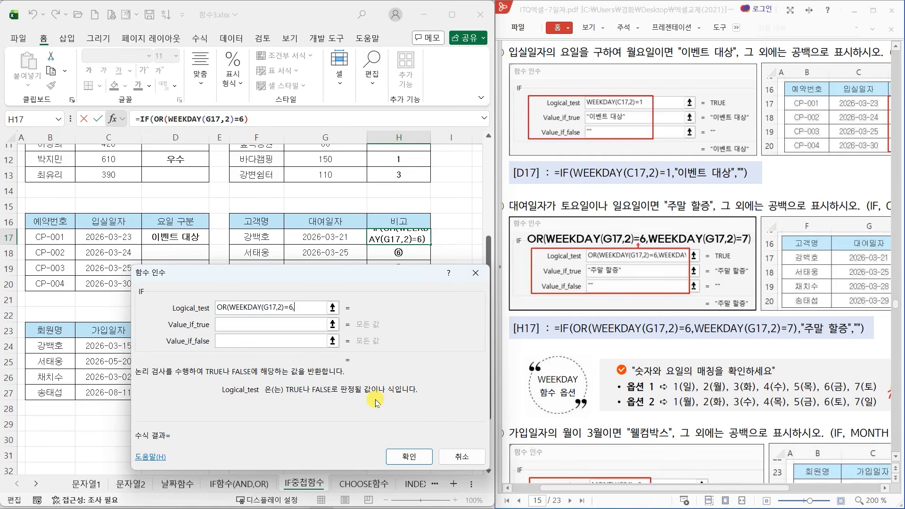
# - Complete the OR test with WEEKDAY(G17,2)=7 as its second condition
pyautogui.write('WEE')
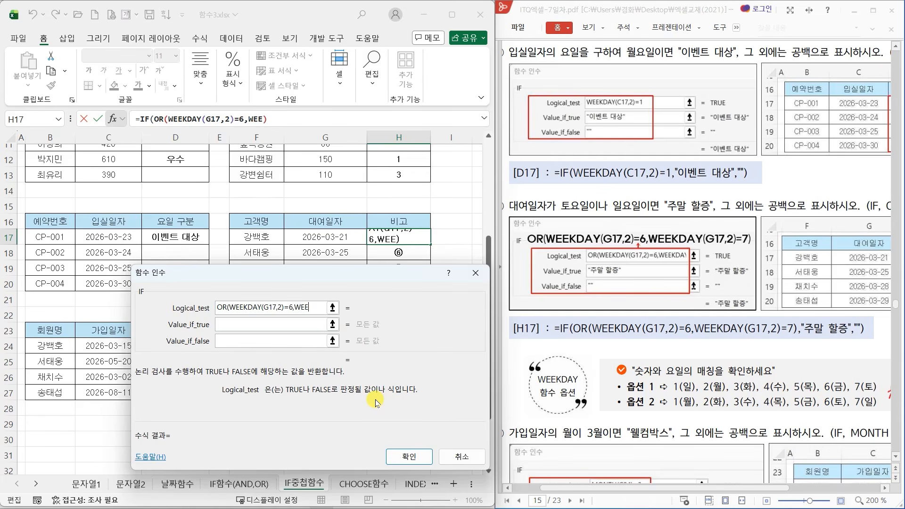
pyautogui.write('KDAY')
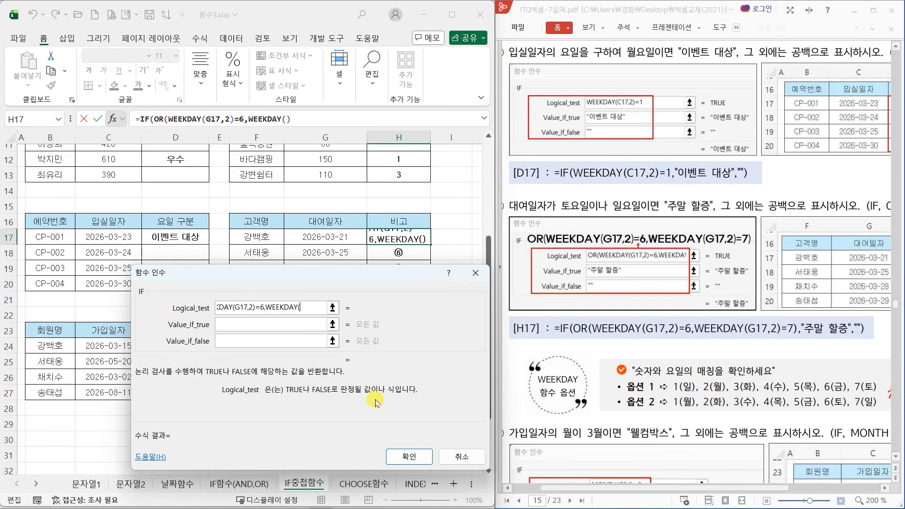
pyautogui.write('(')
pyautogui.click(336, 237)
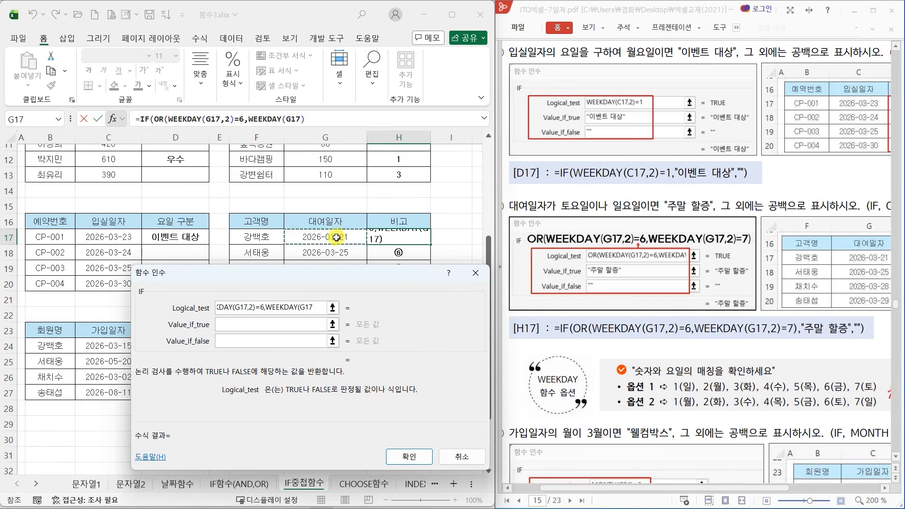
pyautogui.write(',2)=7))')
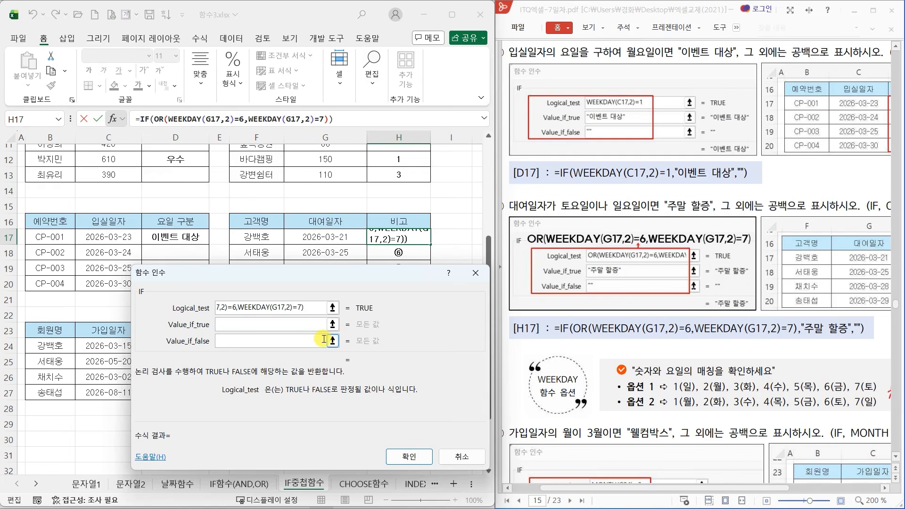
# - Make the IF return "주말 할증" when true and "" when false, and fill the formula from H17 down to H20
pyautogui.press('Tab')
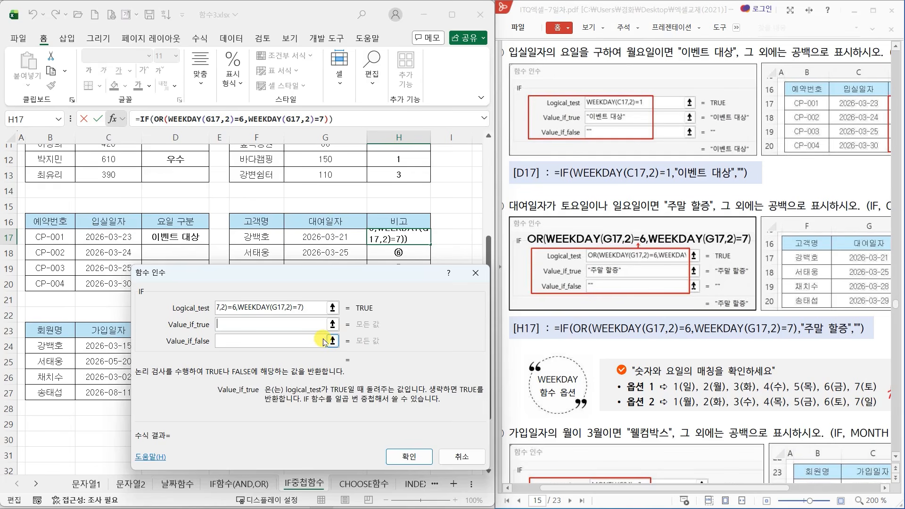
pyautogui.write('주말 할증')
pyautogui.press('Tab')
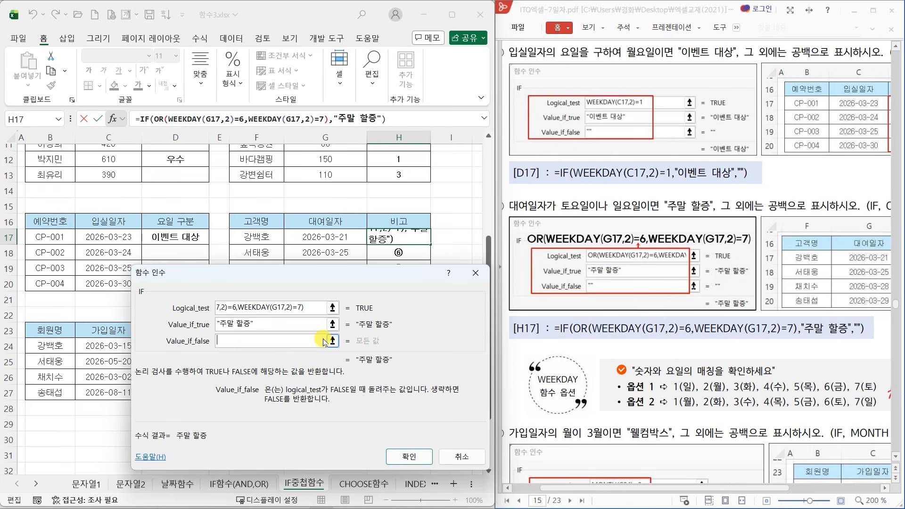
pyautogui.write('""')
pyautogui.click(417, 456)
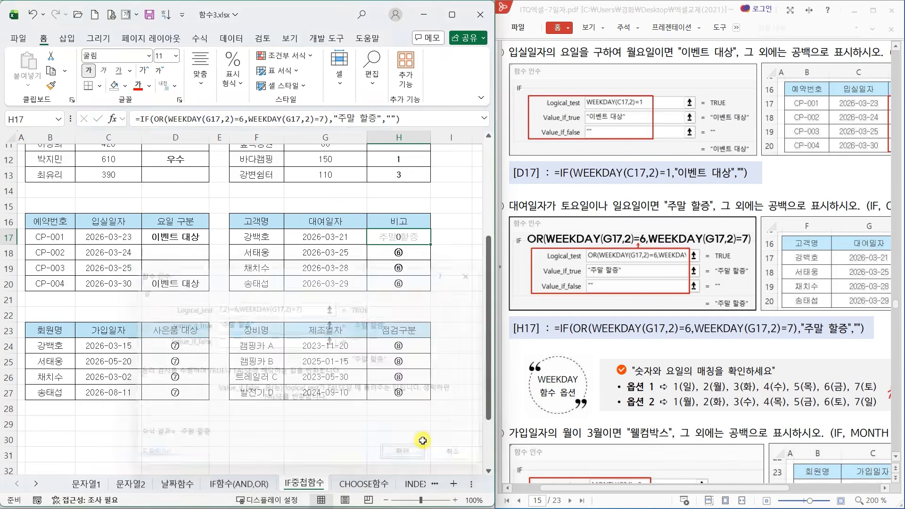
pyautogui.moveTo(432, 245); pyautogui.dragTo(438, 287)
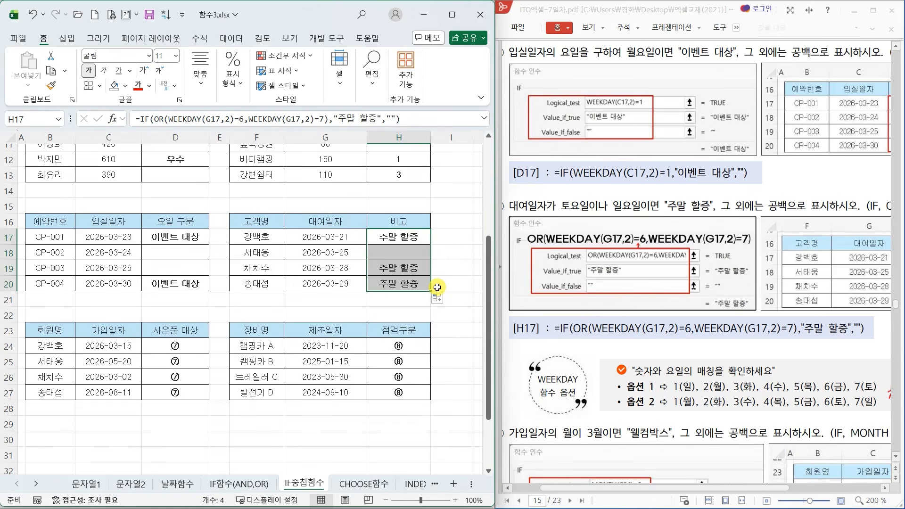
pyautogui.moveTo(724, 489)
pyautogui.mouseDown()
pyautogui.moveTo(804, 489)
pyautogui.moveTo(724, 494)
pyautogui.mouseUp()
pyautogui.scroll(-2, 729, 430)
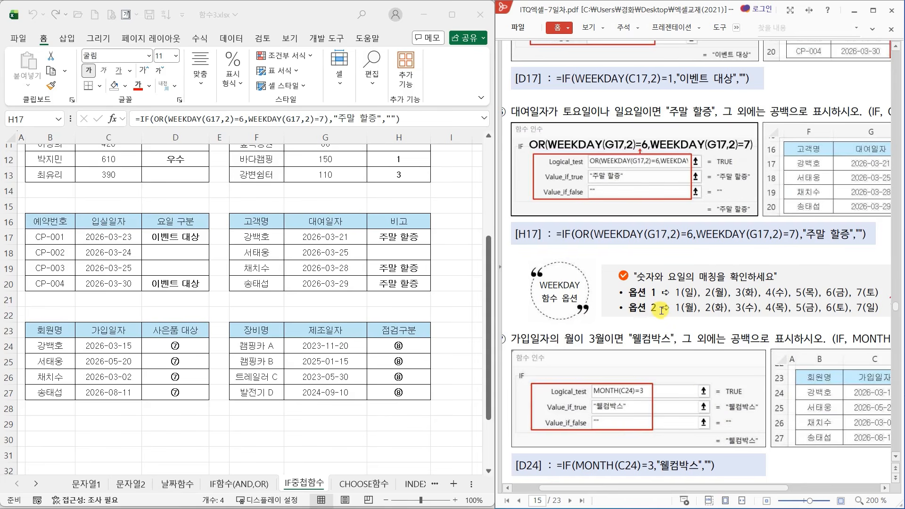
pyautogui.moveTo(624, 300); pyautogui.dragTo(878, 316)
pyautogui.moveTo(671, 251)
pyautogui.mouseDown()
pyautogui.moveTo(684, 246)
pyautogui.moveTo(672, 265)
pyautogui.moveTo(703, 263)
pyautogui.mouseUp()
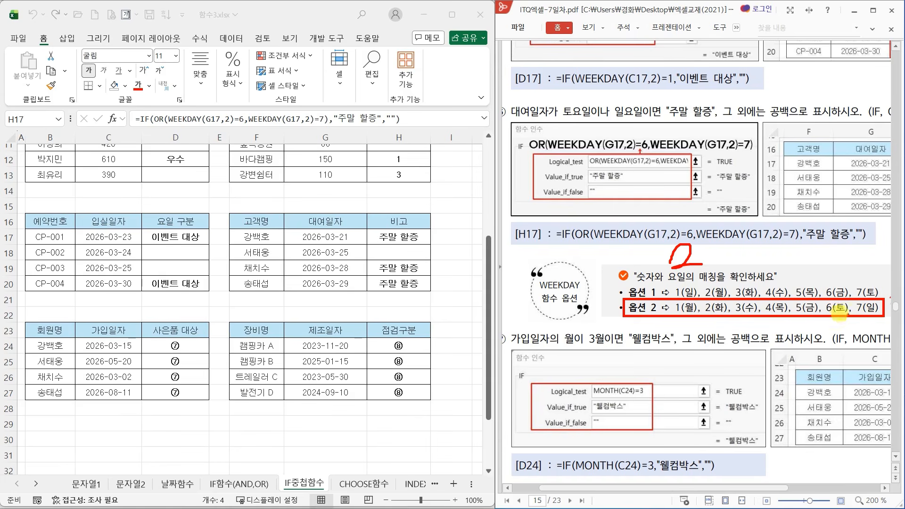
pyautogui.press('Escape')
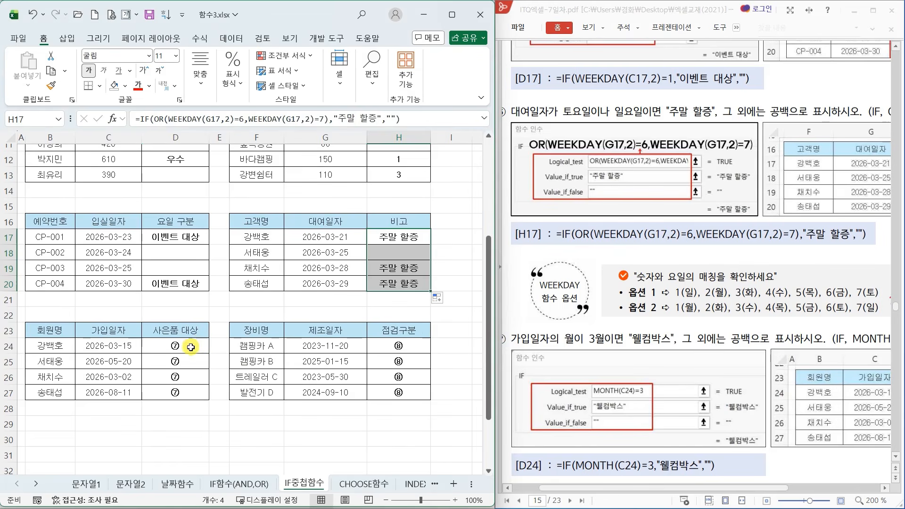
# - Start an IF function in D24 under 사은품 대상 with the logical test MONTH(C24)=3
pyautogui.click(182, 346)
pyautogui.scroll(-1, 279, 380)
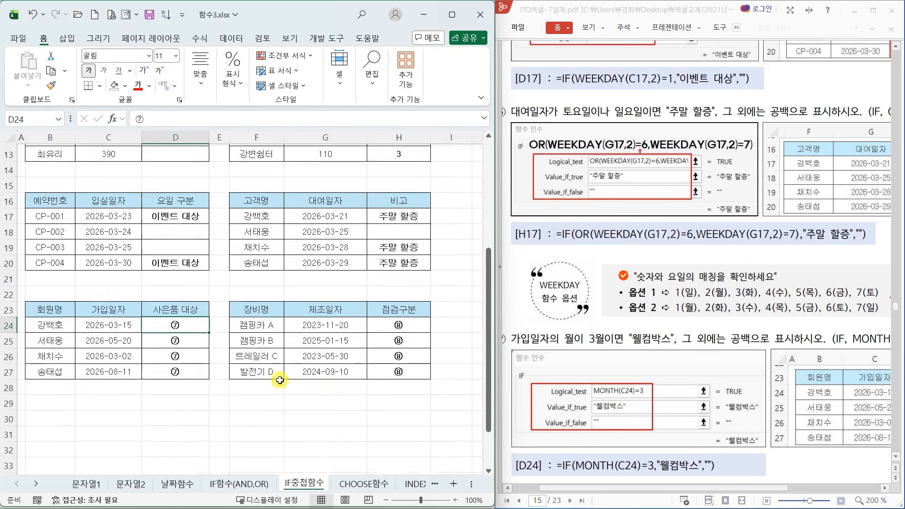
pyautogui.scroll(-1, 616, 383)
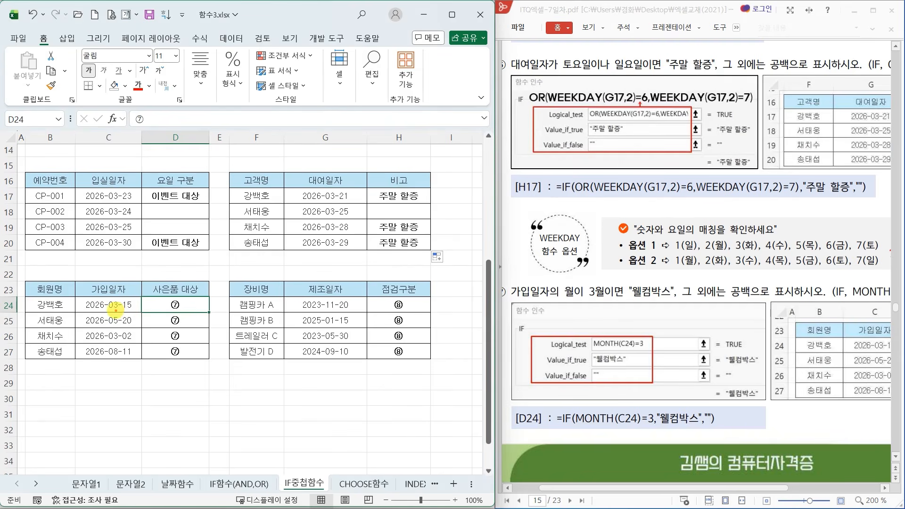
pyautogui.moveTo(118, 311); pyautogui.dragTo(103, 309)
pyautogui.moveTo(587, 401)
pyautogui.mouseDown()
pyautogui.moveTo(590, 410)
pyautogui.moveTo(616, 377)
pyautogui.mouseUp()
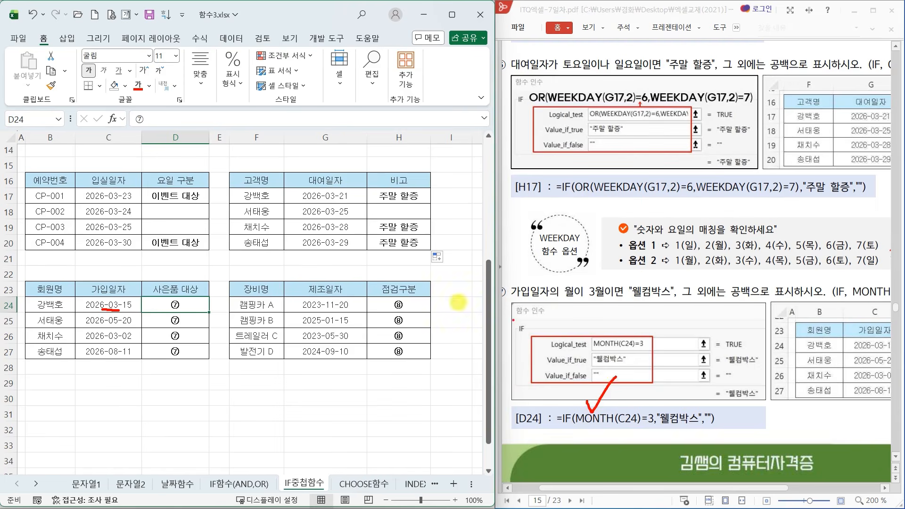
pyautogui.press('Escape')
pyautogui.click(113, 118)
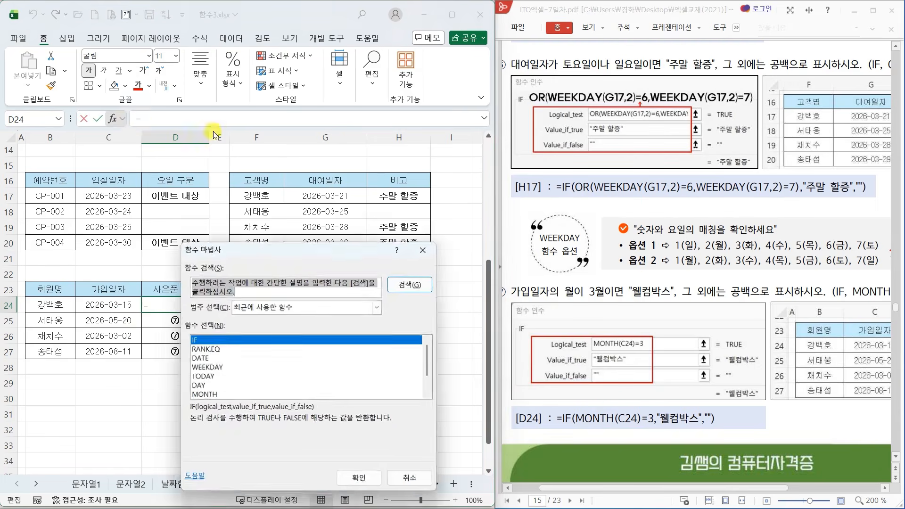
pyautogui.click(362, 483)
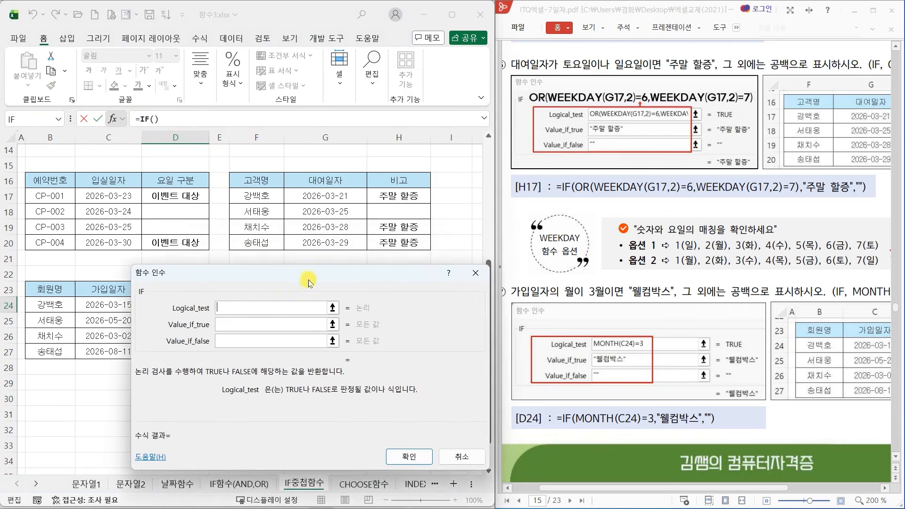
pyautogui.moveTo(382, 323); pyautogui.dragTo(266, 369)
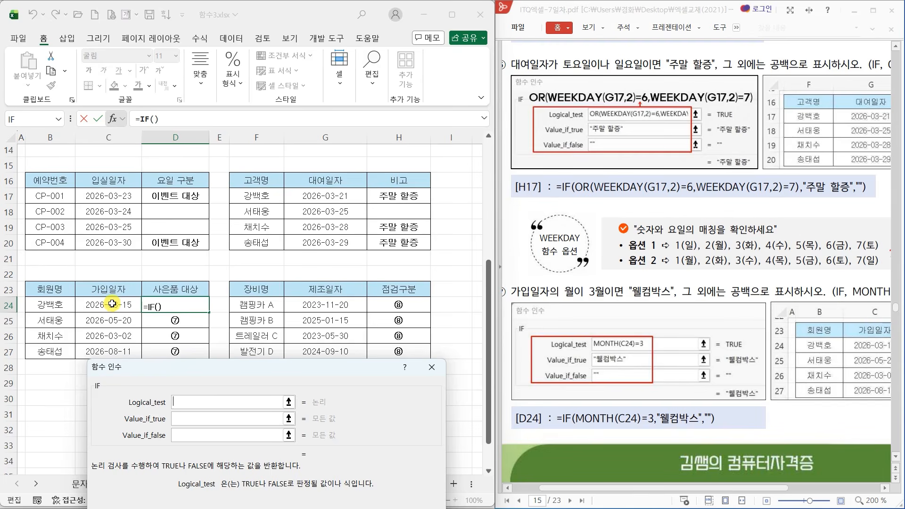
pyautogui.write('ㅡ')
pyautogui.write('MO')
pyautogui.write('NT')
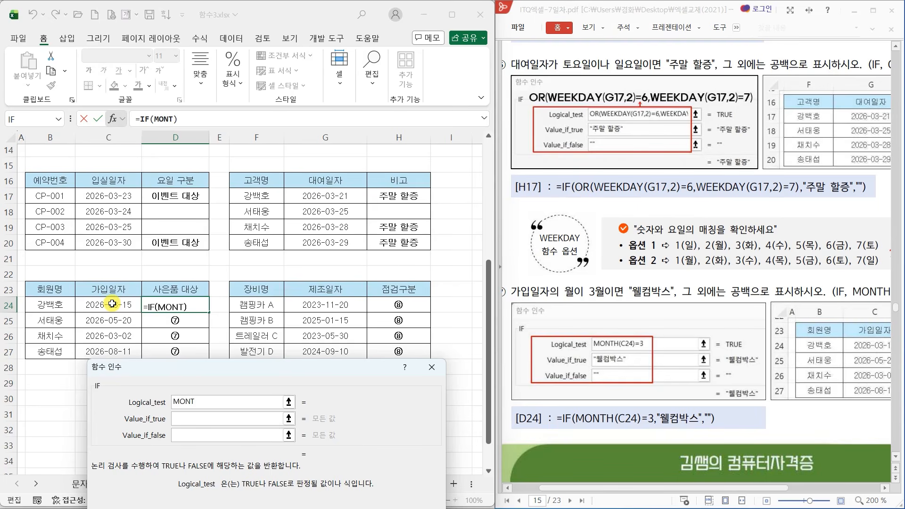
pyautogui.write('H(')
pyautogui.click(112, 304)
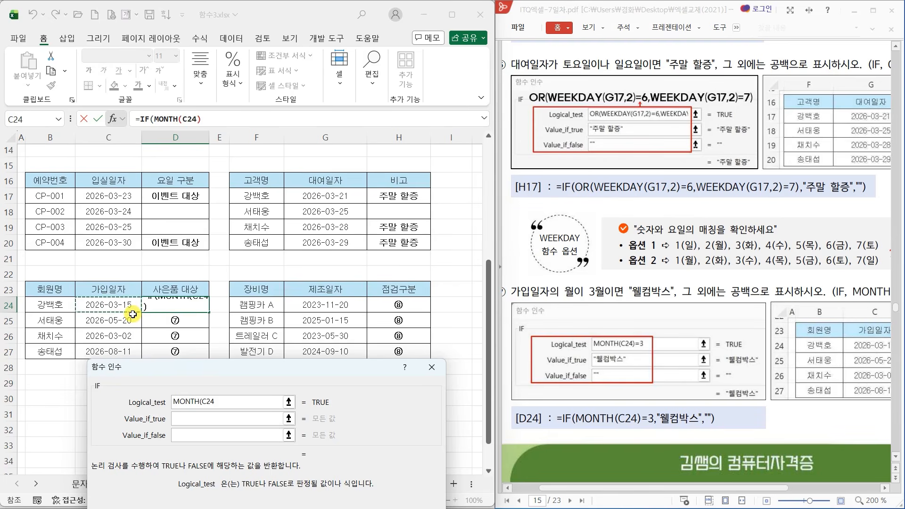
pyautogui.write(')=3')
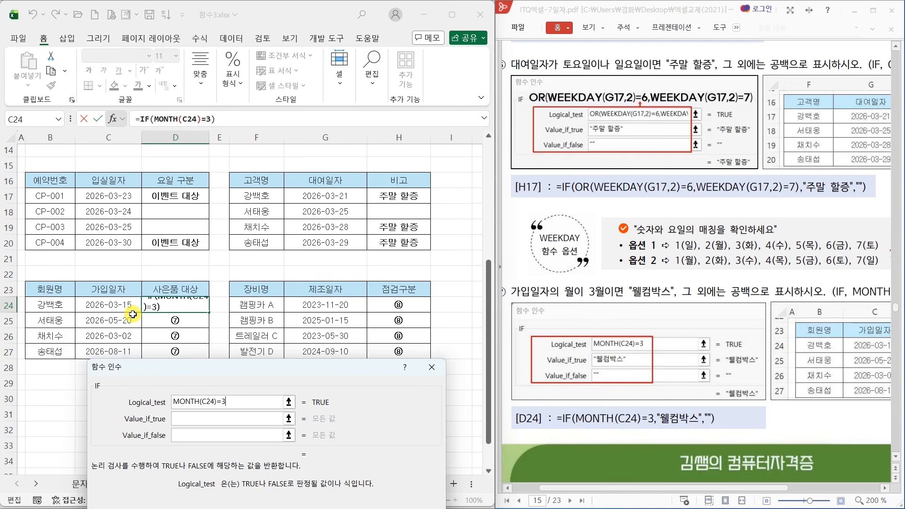
# - Make the IF return "웰컴박스" when true and "" when false, and fill the formula from D24 down to D27
pyautogui.press('Tab')
pyautogui.write('우')
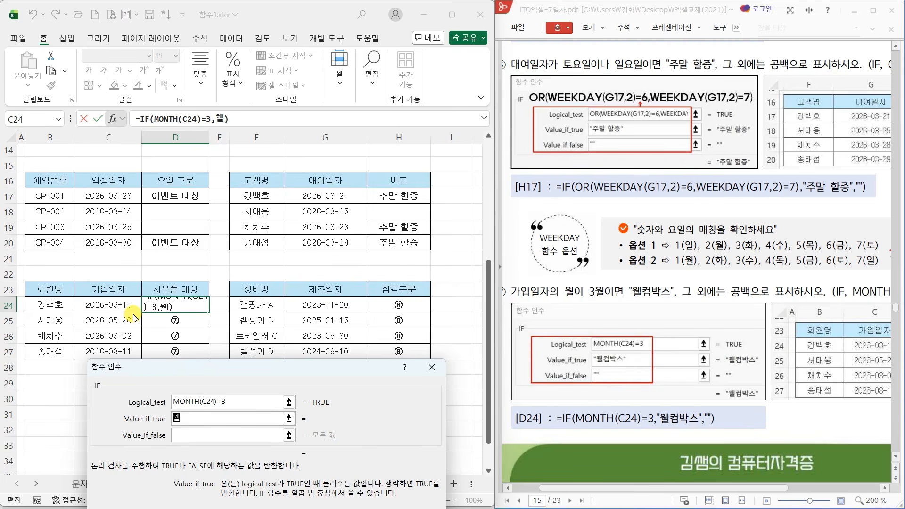
pyautogui.write('컴박스')
pyautogui.press('Tab')
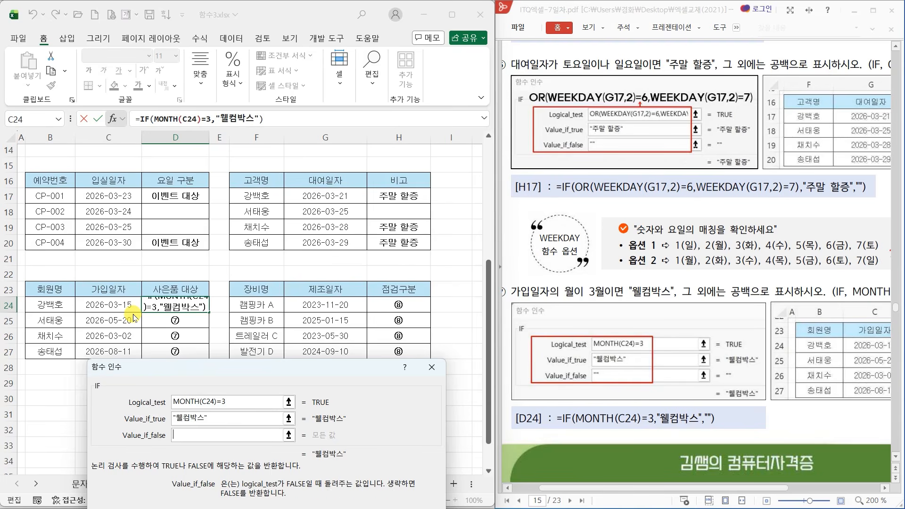
pyautogui.write('""')
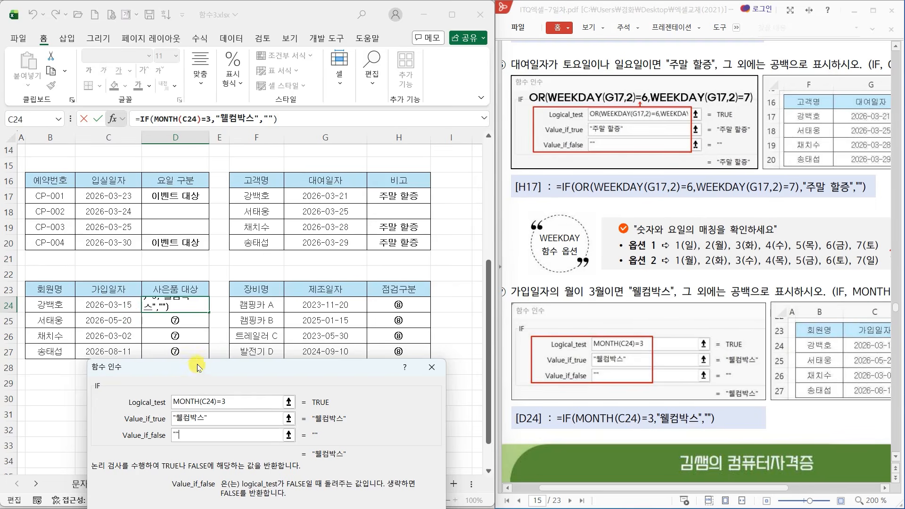
pyautogui.moveTo(225, 368); pyautogui.dragTo(212, 158)
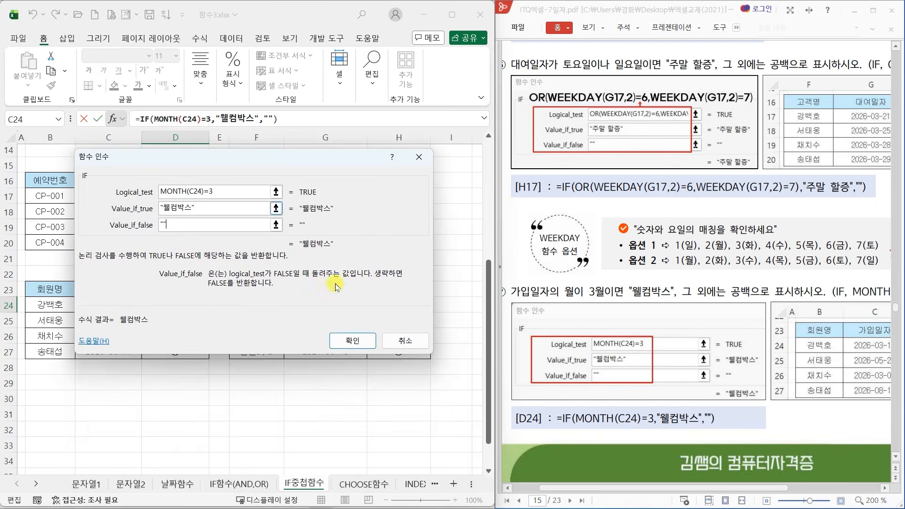
pyautogui.click(354, 342)
pyautogui.moveTo(209, 312); pyautogui.dragTo(213, 354)
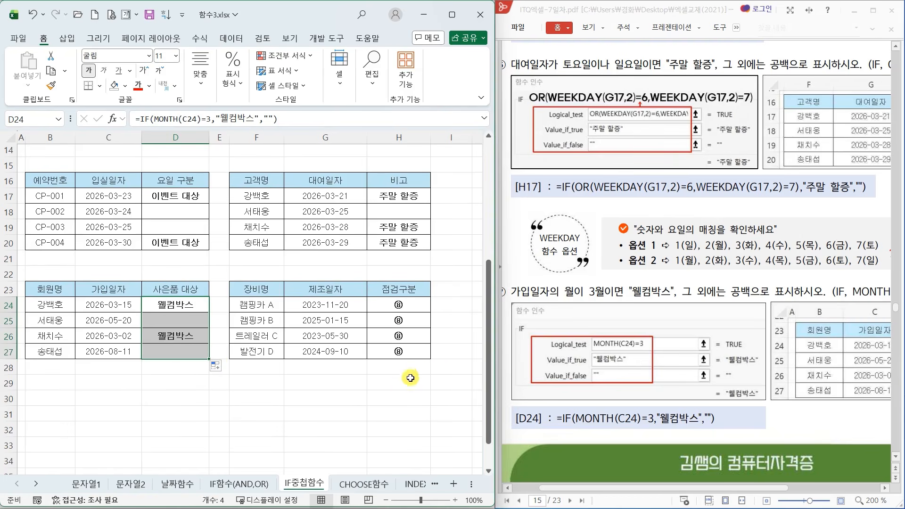
# - Start an IF function in H24 under 점검구분 with the logical test YEAR(G24)=2023
pyautogui.click(408, 306)
pyautogui.scroll(-5, 600, 379)
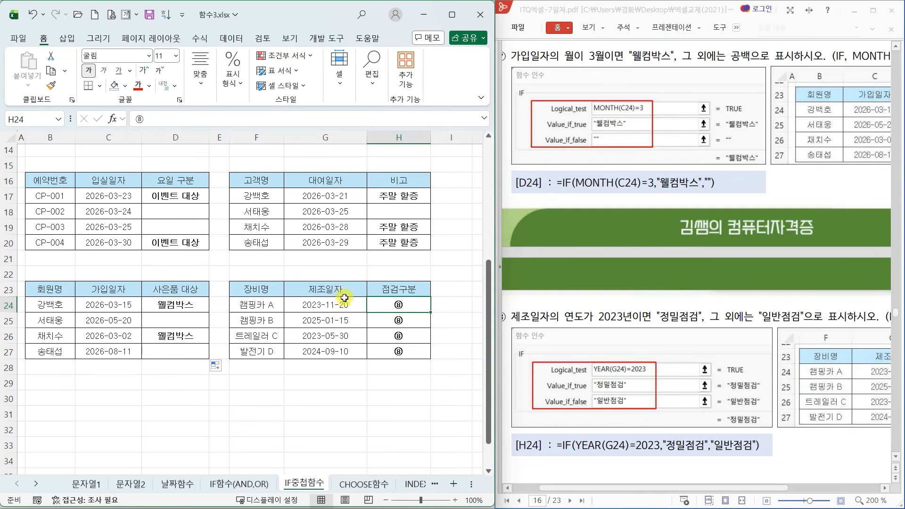
pyautogui.click(112, 118)
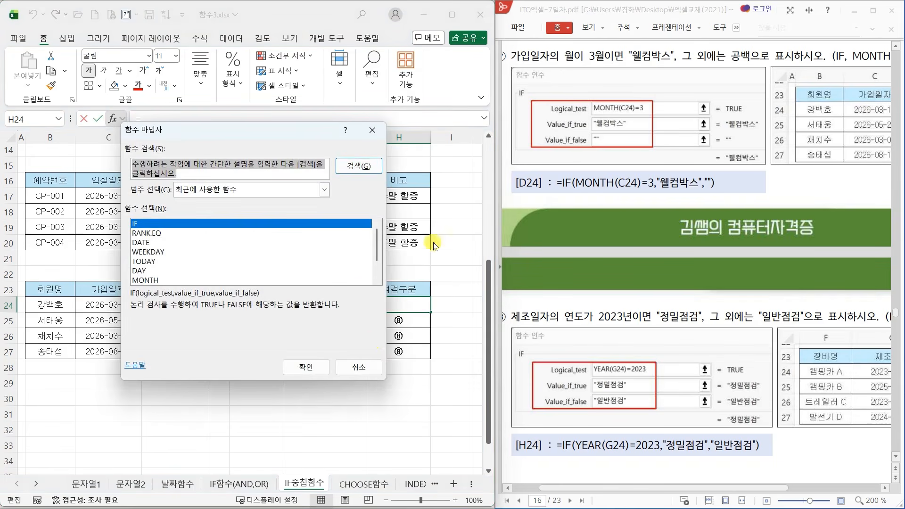
pyautogui.click(308, 367)
pyautogui.moveTo(315, 184); pyautogui.dragTo(362, 390)
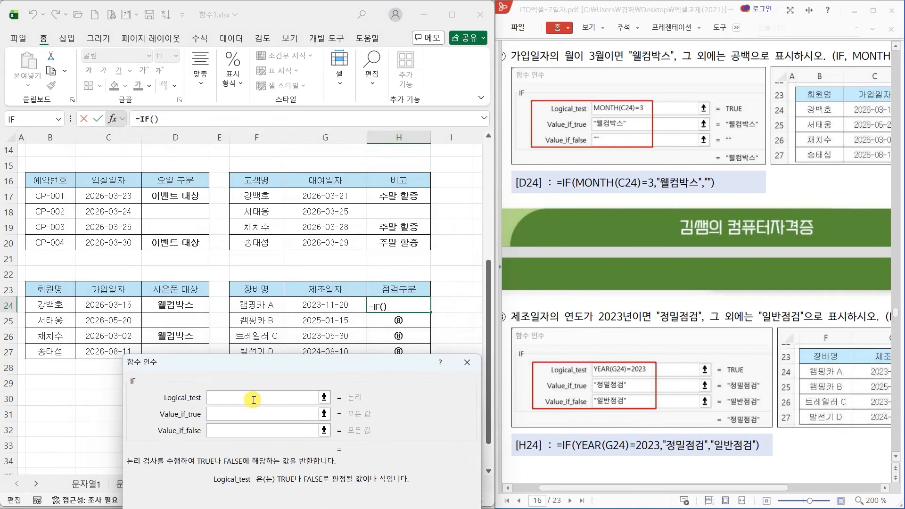
pyautogui.write('ㅛㄷ')
pyautogui.press('BackSpace')
pyautogui.press('BackSpace')
pyautogui.press('Hangul')
pyautogui.write('YEAR')
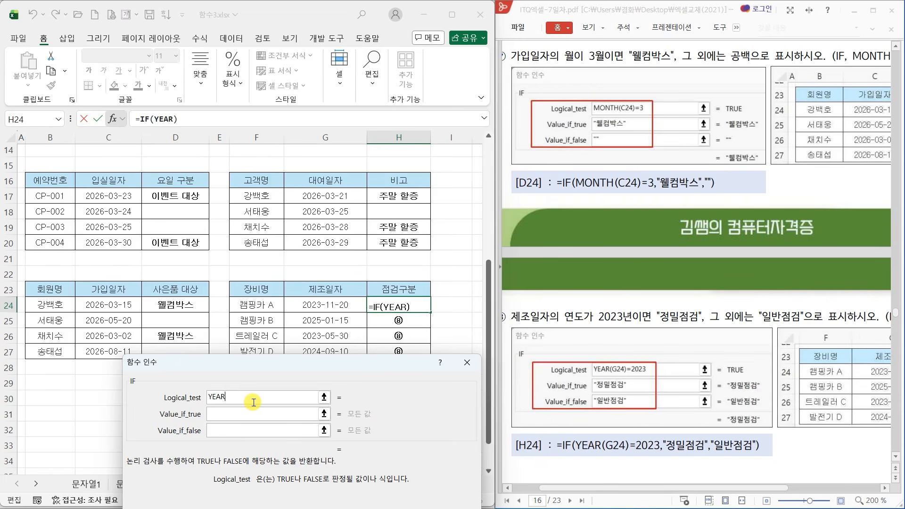
pyautogui.write('(')
pyautogui.click(328, 307)
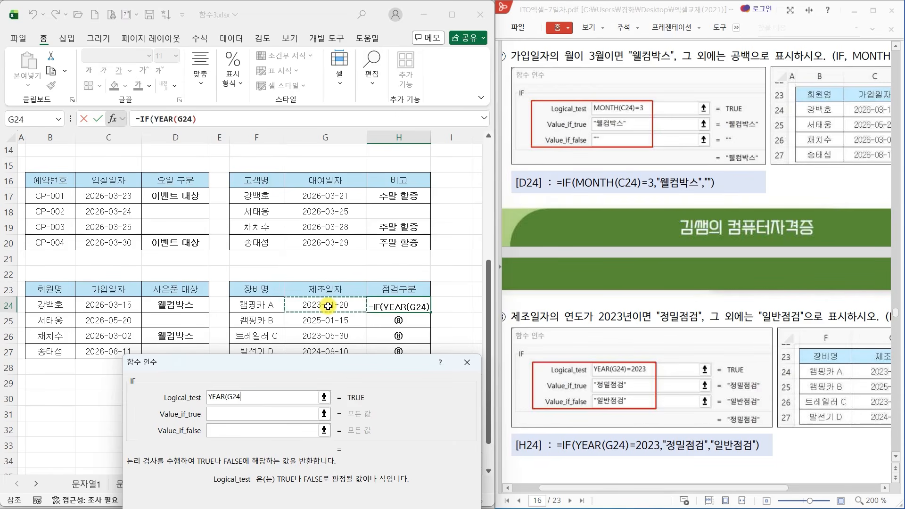
pyautogui.write(')=')
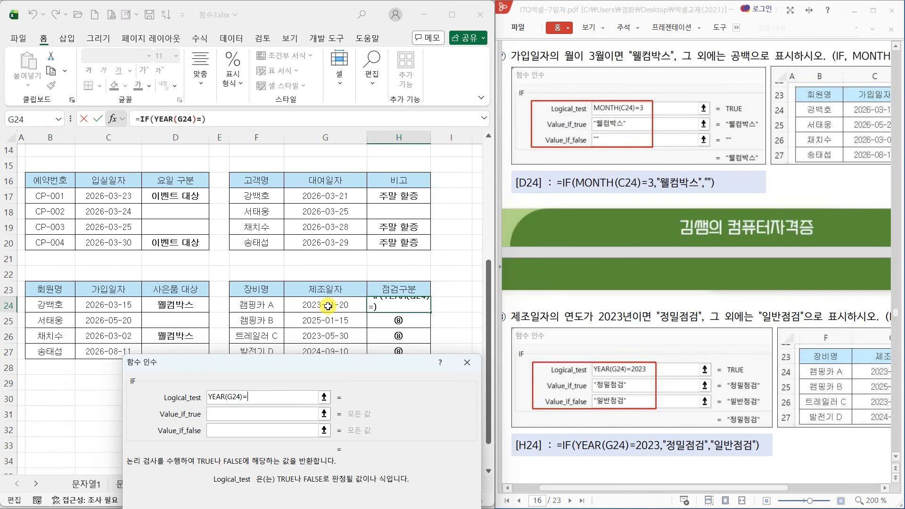
pyautogui.write('2023')
# - Make the IF return "정밀점검" when true and "일반점검" when false, and fill the formula from H24 down to H27
pyautogui.press('Tab')
pyautogui.write('정밀점ㄱ')
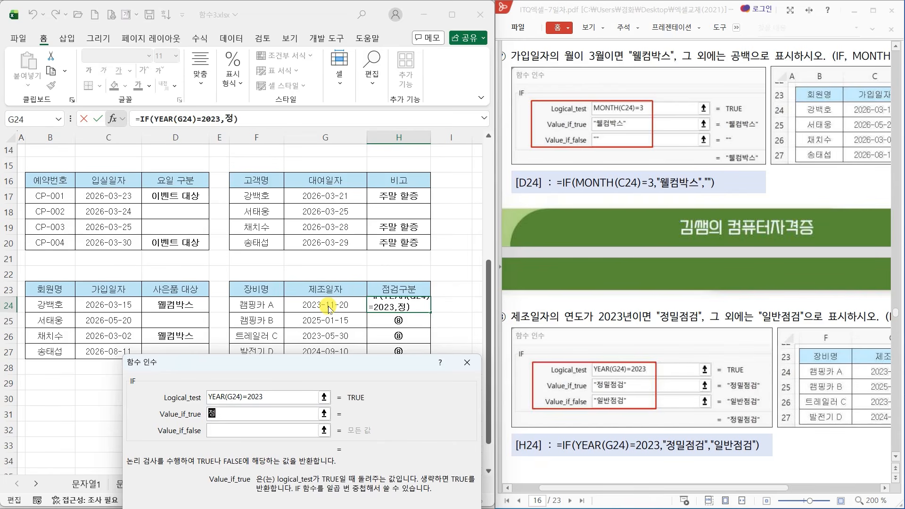
pyautogui.press('Tab')
pyautogui.write('이')
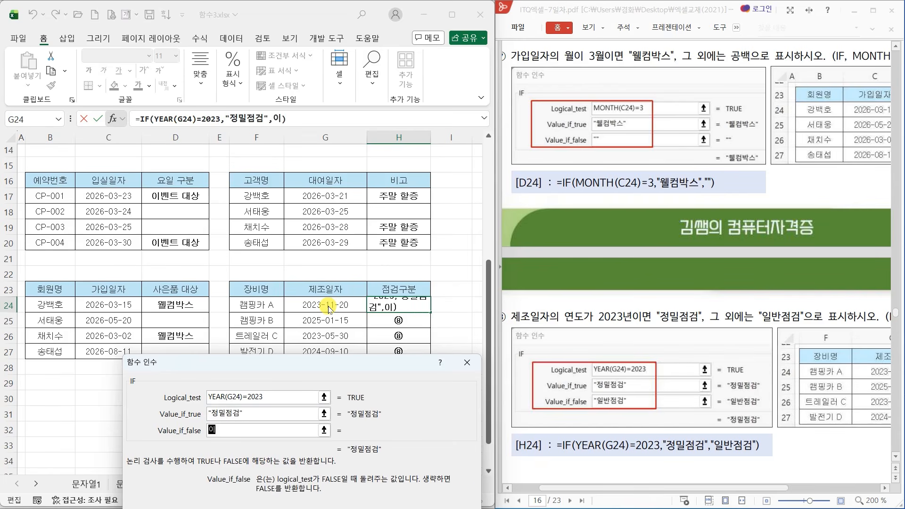
pyautogui.write('반점거')
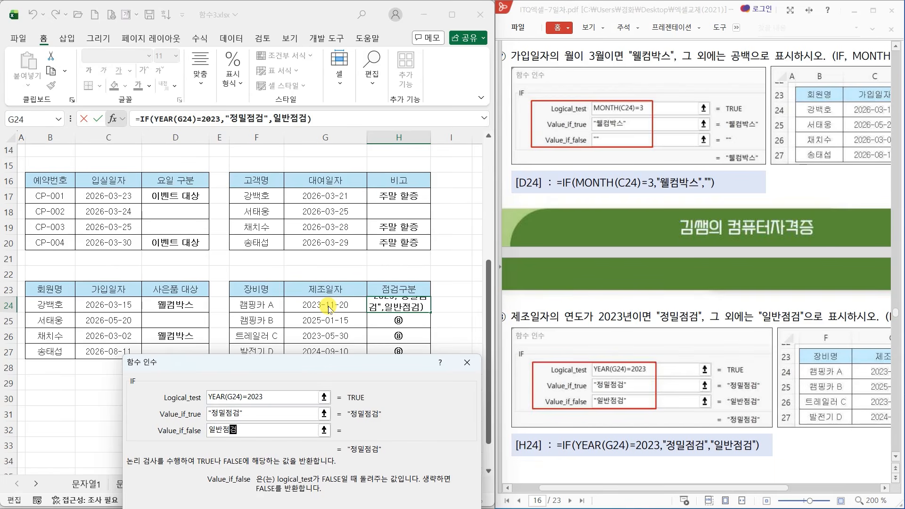
pyautogui.press('Tab')
pyautogui.moveTo(320, 369); pyautogui.dragTo(241, 250)
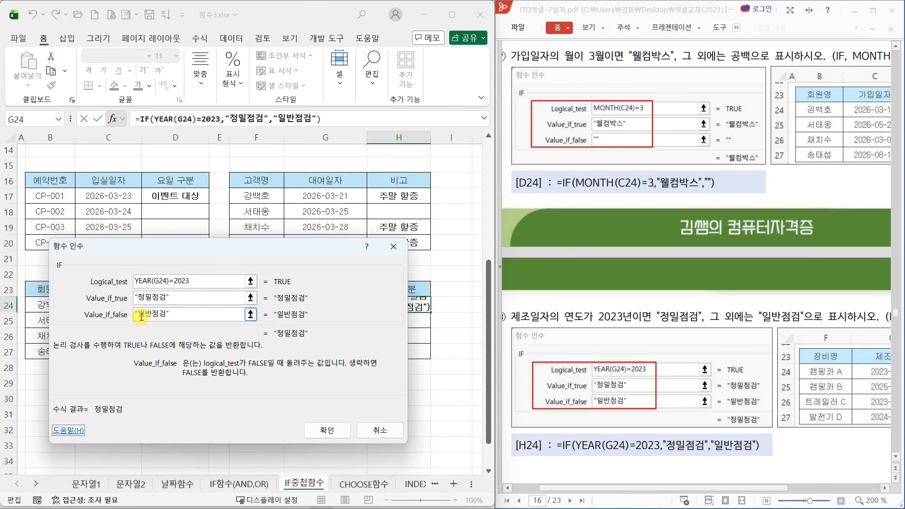
pyautogui.click(337, 430)
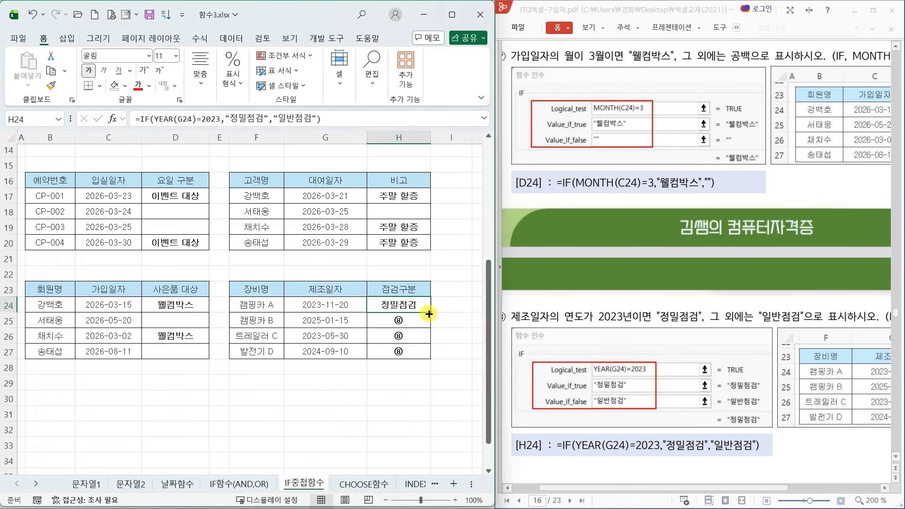
pyautogui.moveTo(431, 312); pyautogui.dragTo(433, 355)
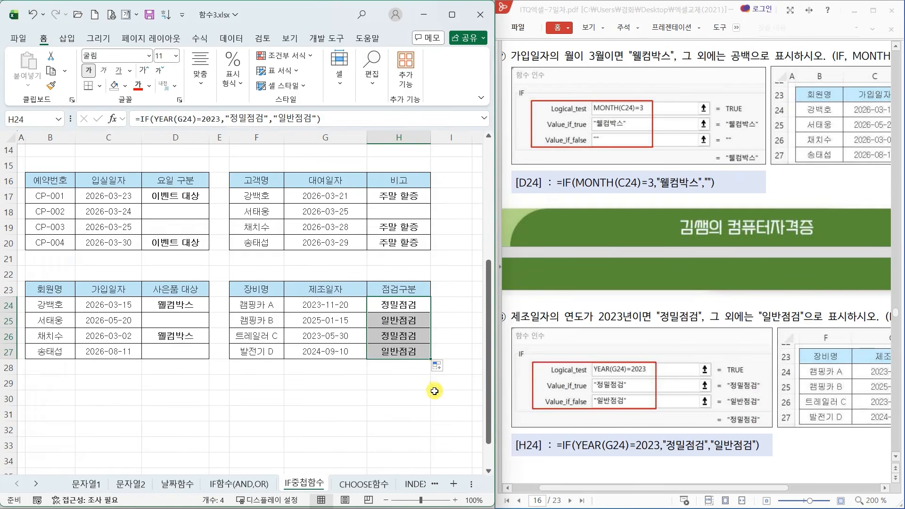
# - Go to the textbook's CHOOSE, INDEX, MATCH, VLOOKUP section and open the CHOOSE함수 sheet at cell D3 under 담당 지점
pyautogui.click(437, 396)
pyautogui.scroll(-1, 572, 383)
pyautogui.scroll(-7, 572, 383)
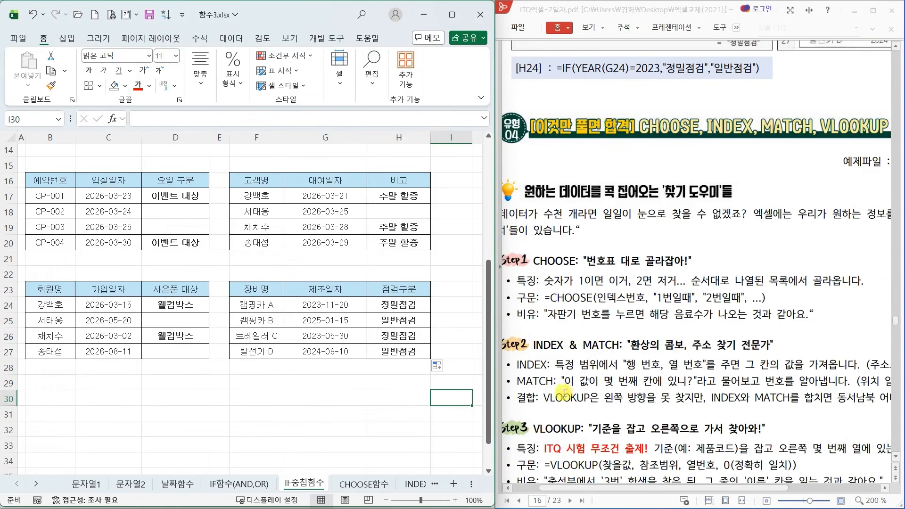
pyautogui.moveTo(207, 469)
pyautogui.mouseDown()
pyautogui.moveTo(238, 486)
pyautogui.moveTo(334, 503)
pyautogui.moveTo(331, 492)
pyautogui.mouseUp()
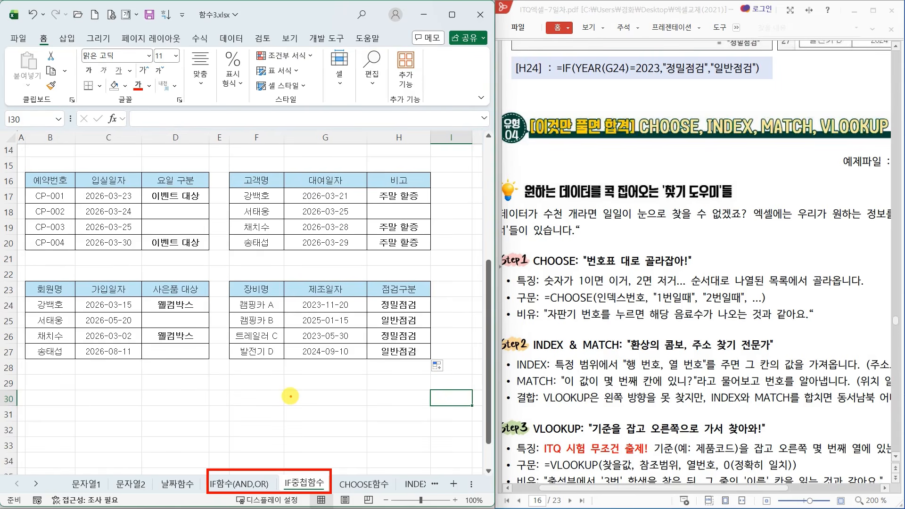
pyautogui.press('Escape')
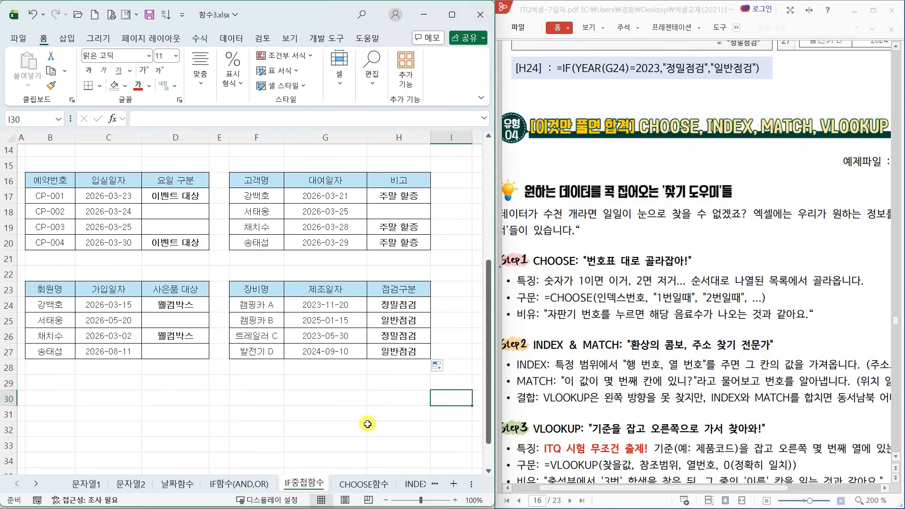
pyautogui.click(36, 485)
pyautogui.click(37, 485)
pyautogui.click(37, 485)
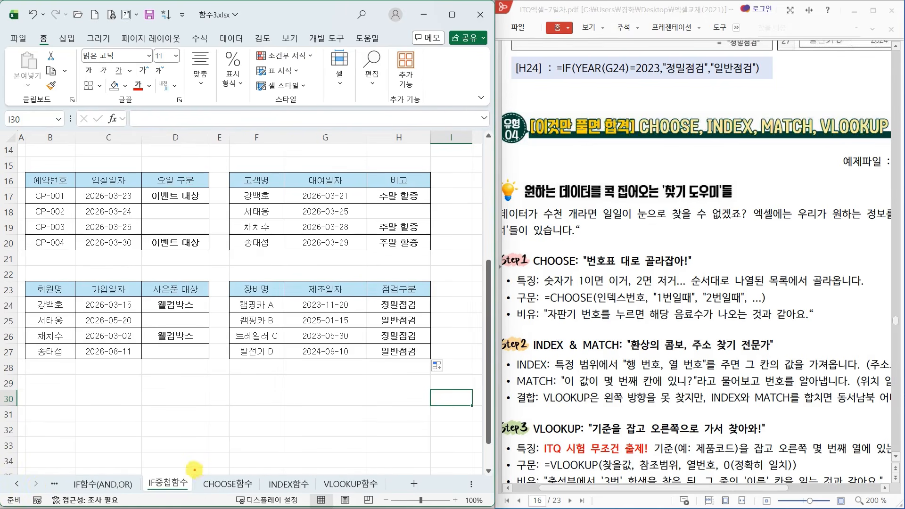
pyautogui.moveTo(193, 469); pyautogui.dragTo(390, 495)
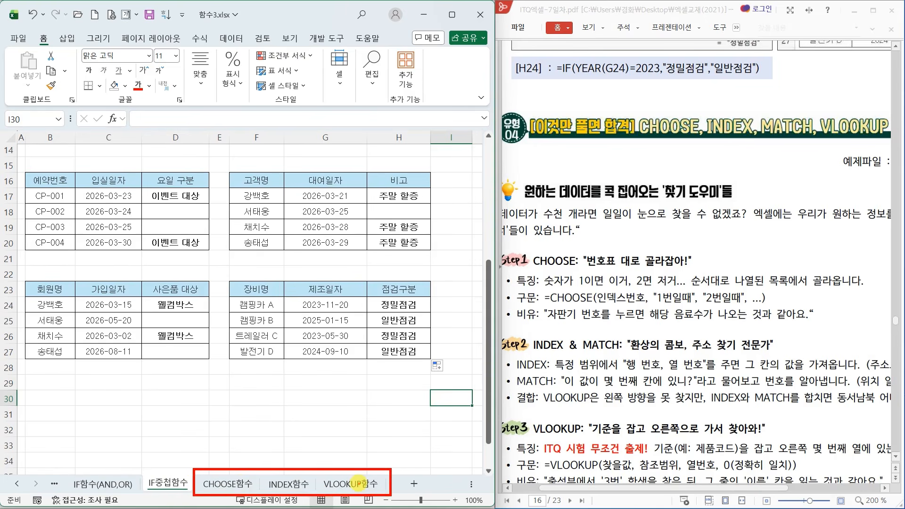
pyautogui.click(237, 486)
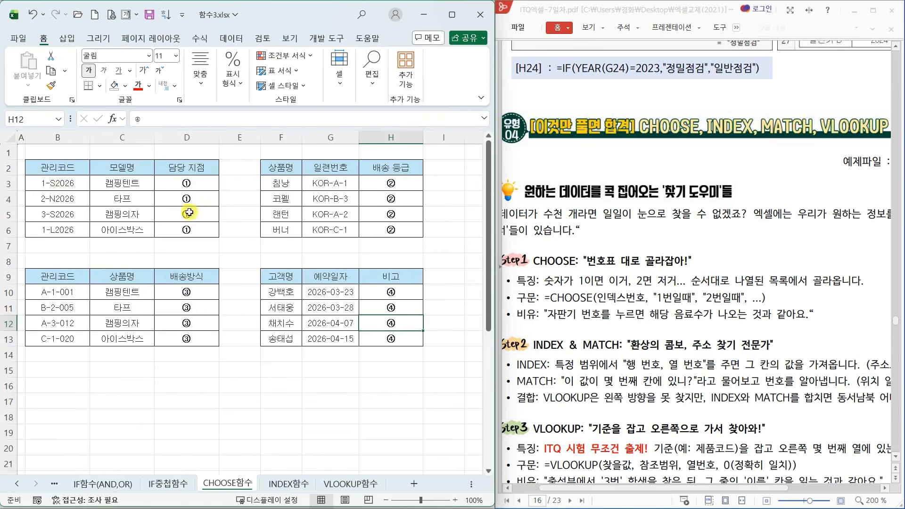
pyautogui.click(184, 186)
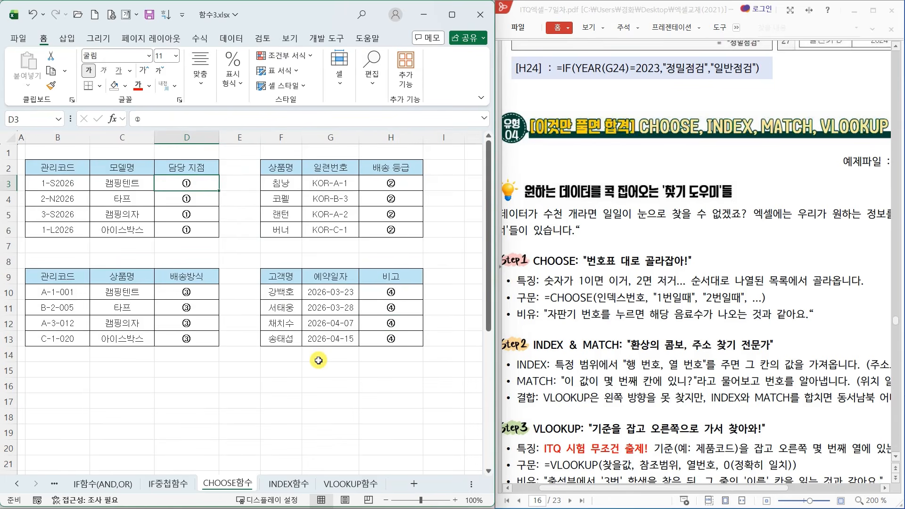
# - Read the textbook's explanations of the CHOOSE syntax and the INDEX & MATCH combination
pyautogui.moveTo(609, 489); pyautogui.dragTo(594, 492)
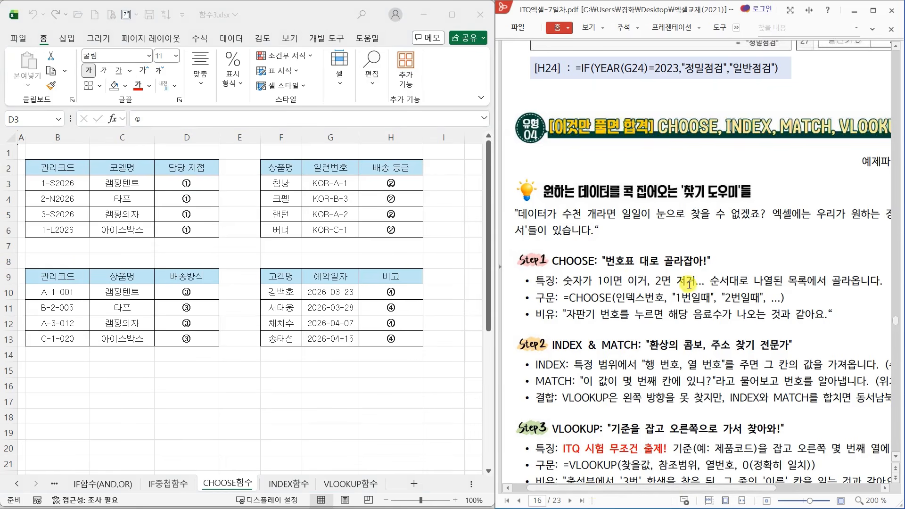
pyautogui.scroll(-1, 659, 343)
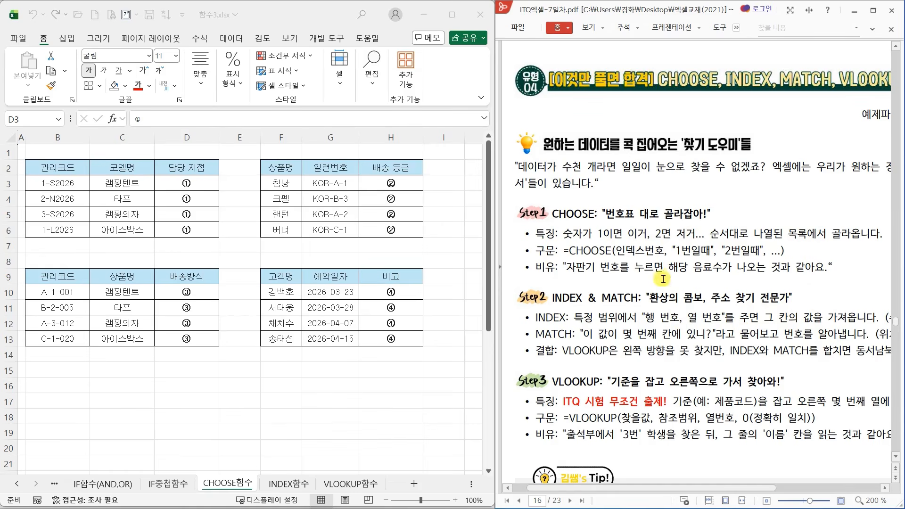
pyautogui.moveTo(650, 243)
pyautogui.mouseDown()
pyautogui.moveTo(653, 258)
pyautogui.moveTo(717, 257)
pyautogui.mouseUp()
pyautogui.moveTo(628, 222); pyautogui.dragTo(644, 237)
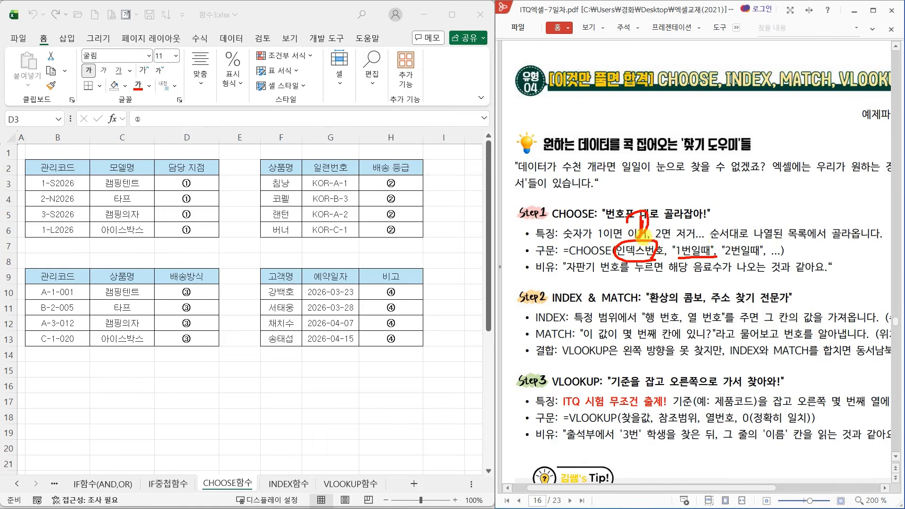
pyautogui.moveTo(726, 253); pyautogui.dragTo(760, 255)
pyautogui.moveTo(637, 223)
pyautogui.mouseDown()
pyautogui.moveTo(656, 227)
pyautogui.moveTo(652, 236)
pyautogui.mouseUp()
pyautogui.moveTo(777, 256); pyautogui.dragTo(819, 256)
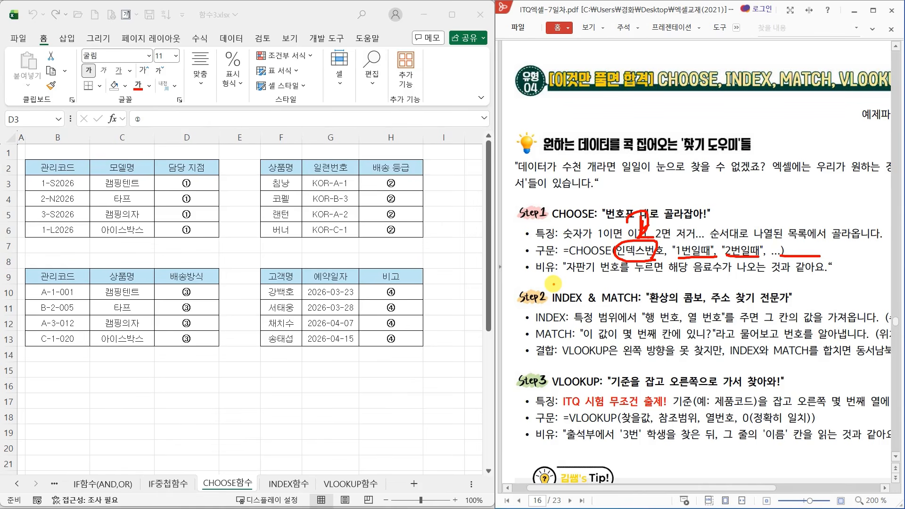
pyautogui.moveTo(549, 305)
pyautogui.mouseDown()
pyautogui.moveTo(645, 304)
pyautogui.moveTo(560, 278)
pyautogui.moveTo(542, 309)
pyautogui.moveTo(636, 306)
pyautogui.mouseUp()
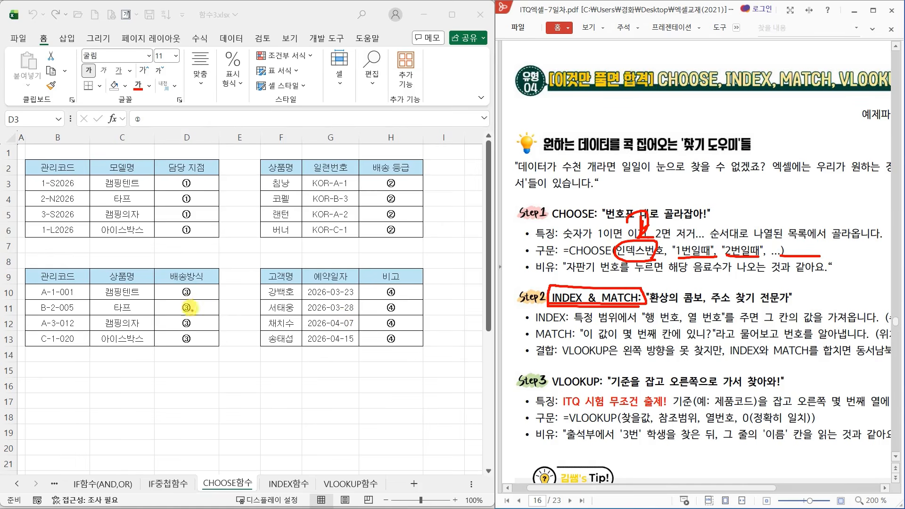
pyautogui.moveTo(257, 285); pyautogui.dragTo(362, 343)
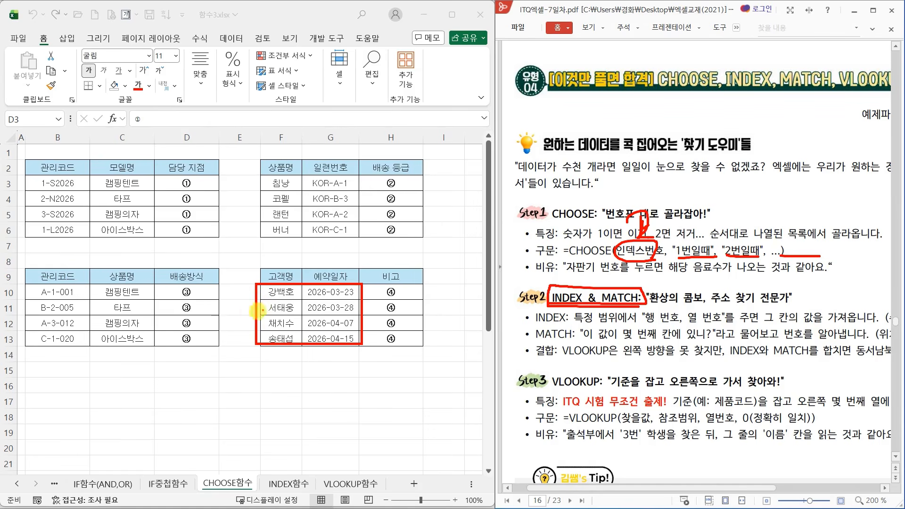
pyautogui.moveTo(279, 386)
pyautogui.mouseDown()
pyautogui.moveTo(266, 373)
pyautogui.moveTo(264, 402)
pyautogui.moveTo(306, 376)
pyautogui.moveTo(312, 385)
pyautogui.mouseUp()
pyautogui.moveTo(304, 387)
pyautogui.mouseDown()
pyautogui.moveTo(319, 396)
pyautogui.moveTo(330, 389)
pyautogui.mouseUp()
pyautogui.moveTo(336, 374); pyautogui.dragTo(336, 406)
pyautogui.moveTo(364, 377)
pyautogui.mouseDown()
pyautogui.moveTo(373, 396)
pyautogui.moveTo(393, 399)
pyautogui.mouseUp()
pyautogui.moveTo(418, 365)
pyautogui.mouseDown()
pyautogui.moveTo(405, 373)
pyautogui.moveTo(410, 384)
pyautogui.moveTo(433, 367)
pyautogui.moveTo(436, 386)
pyautogui.mouseUp()
pyautogui.moveTo(410, 385); pyautogui.dragTo(442, 409)
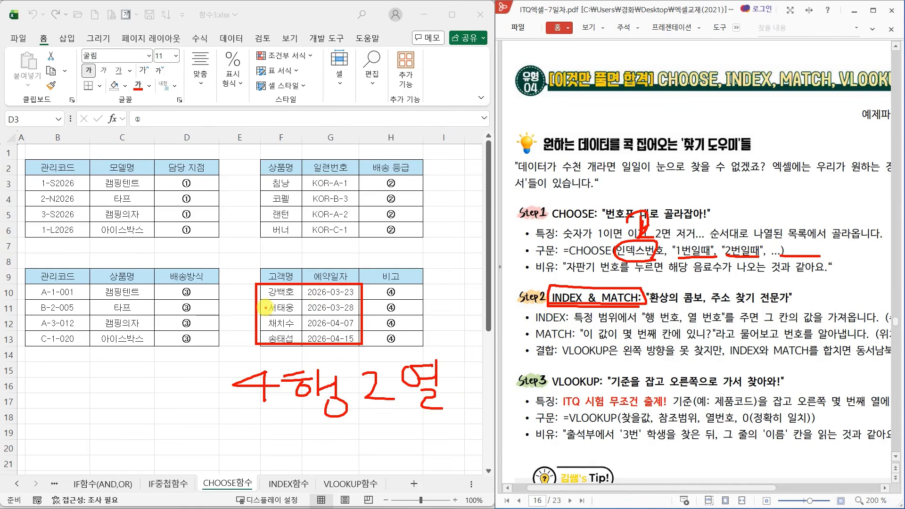
pyautogui.moveTo(297, 432); pyautogui.dragTo(324, 453)
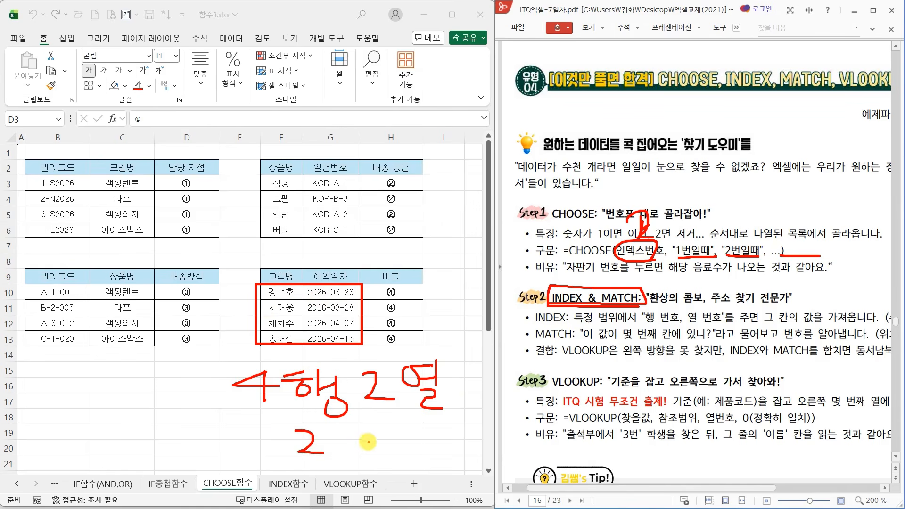
pyautogui.moveTo(380, 426); pyautogui.dragTo(377, 455)
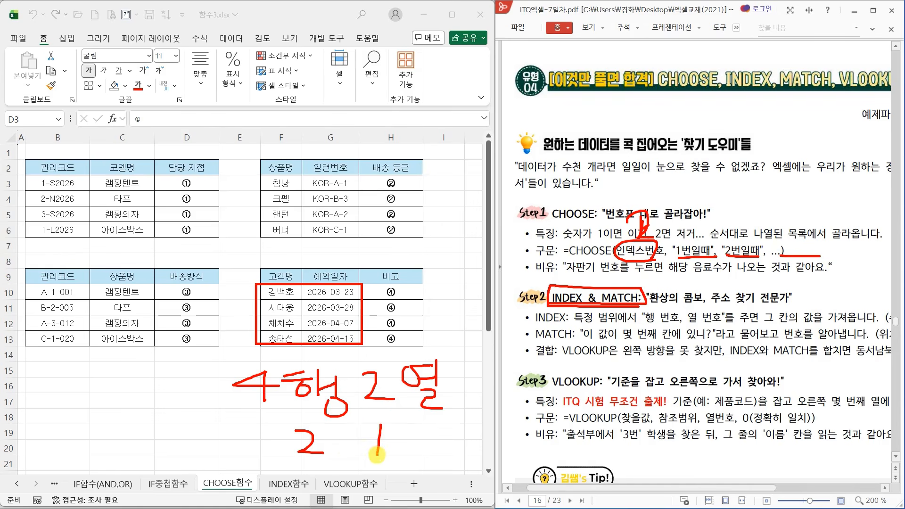
pyautogui.moveTo(242, 291)
pyautogui.mouseDown()
pyautogui.moveTo(276, 316)
pyautogui.moveTo(296, 302)
pyautogui.mouseUp()
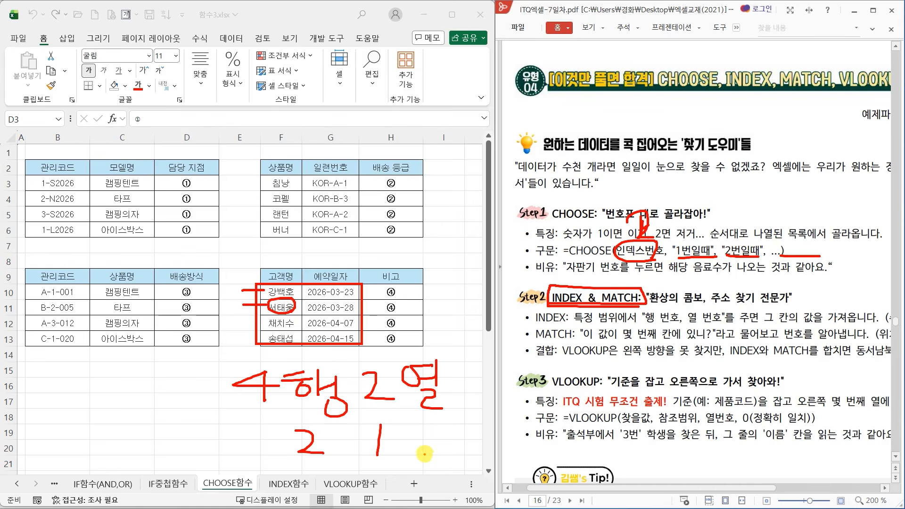
pyautogui.moveTo(336, 458)
pyautogui.mouseDown()
pyautogui.moveTo(302, 427)
pyautogui.moveTo(315, 451)
pyautogui.mouseUp()
pyautogui.moveTo(375, 425)
pyautogui.mouseDown()
pyautogui.moveTo(366, 453)
pyautogui.moveTo(387, 452)
pyautogui.mouseUp()
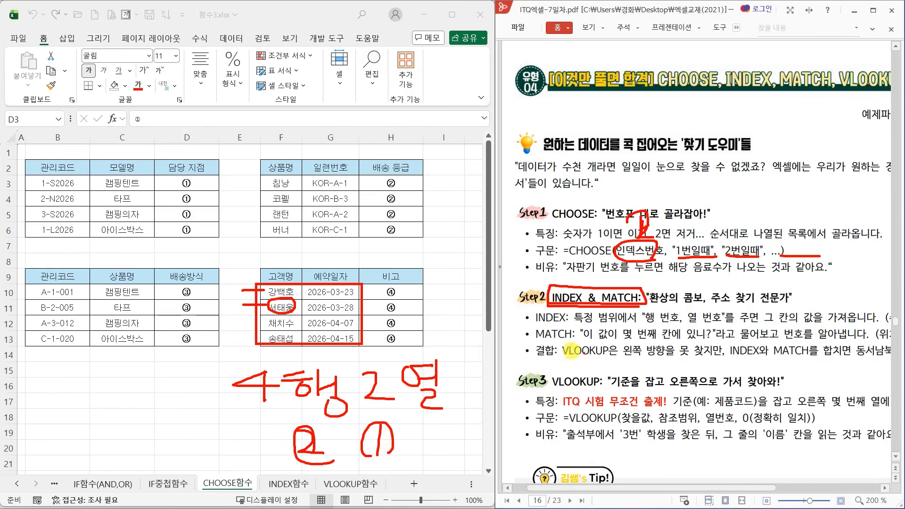
pyautogui.moveTo(580, 341)
pyautogui.mouseDown()
pyautogui.moveTo(524, 344)
pyautogui.moveTo(616, 339)
pyautogui.mouseUp()
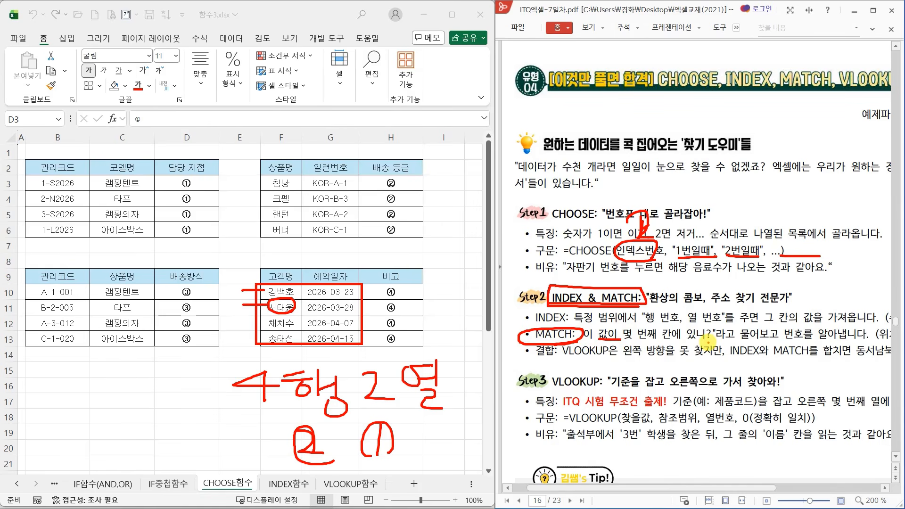
pyautogui.press('Escape')
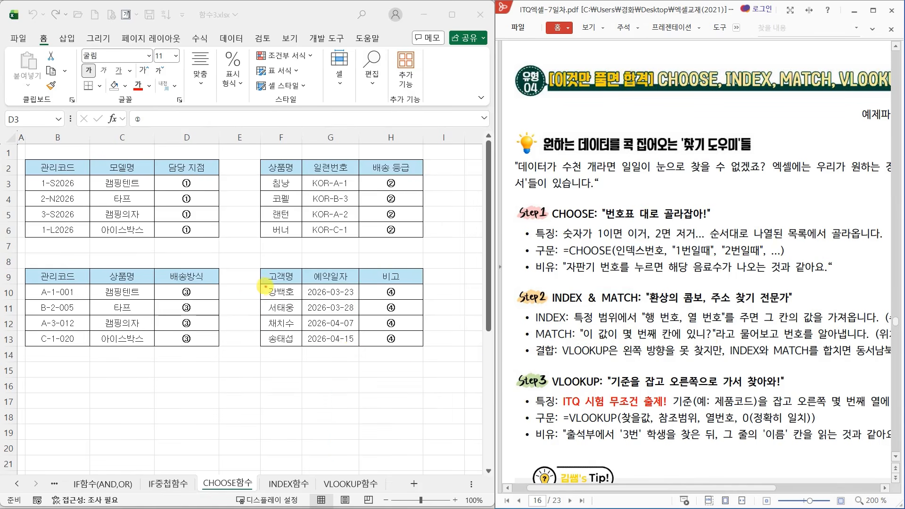
pyautogui.moveTo(262, 285)
pyautogui.mouseDown()
pyautogui.moveTo(304, 302)
pyautogui.moveTo(304, 346)
pyautogui.mouseUp()
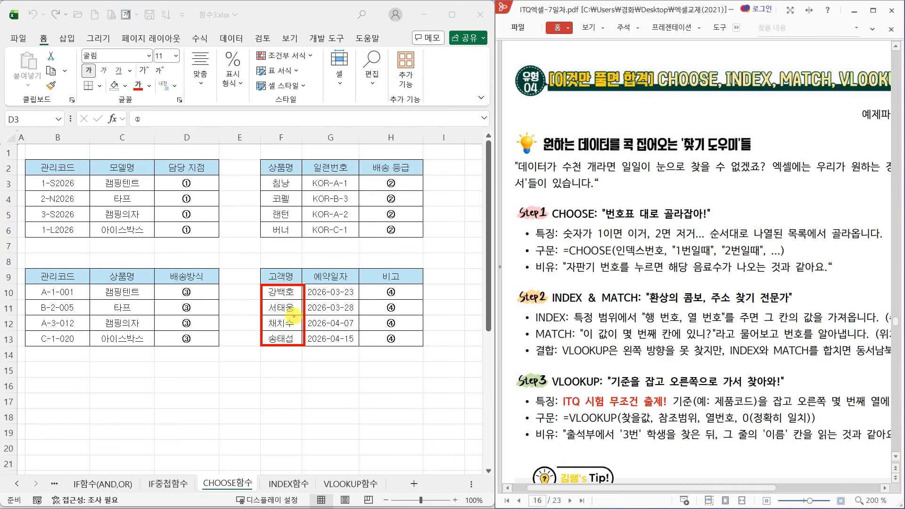
pyautogui.moveTo(276, 302)
pyautogui.mouseDown()
pyautogui.moveTo(281, 312)
pyautogui.moveTo(288, 304)
pyautogui.moveTo(261, 340)
pyautogui.moveTo(298, 355)
pyautogui.moveTo(301, 286)
pyautogui.mouseUp()
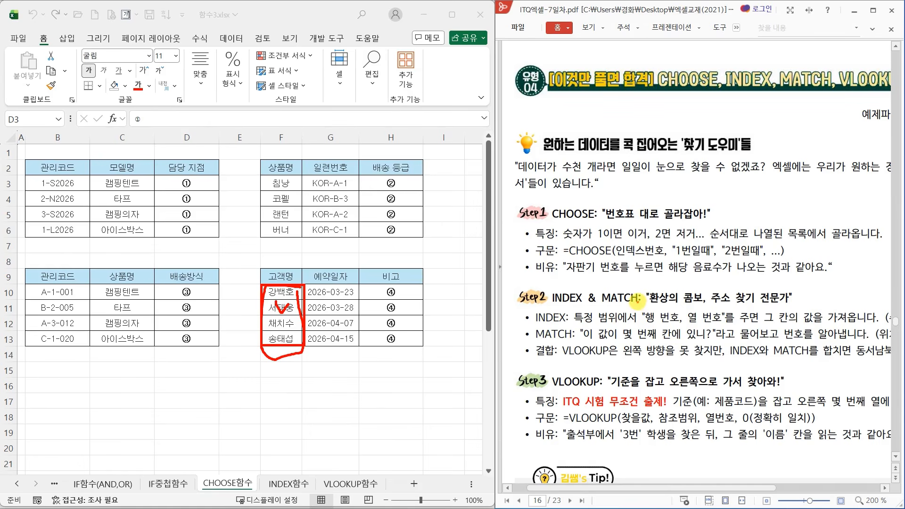
pyautogui.moveTo(638, 298)
pyautogui.mouseDown()
pyautogui.moveTo(553, 295)
pyautogui.moveTo(636, 290)
pyautogui.moveTo(628, 312)
pyautogui.mouseUp()
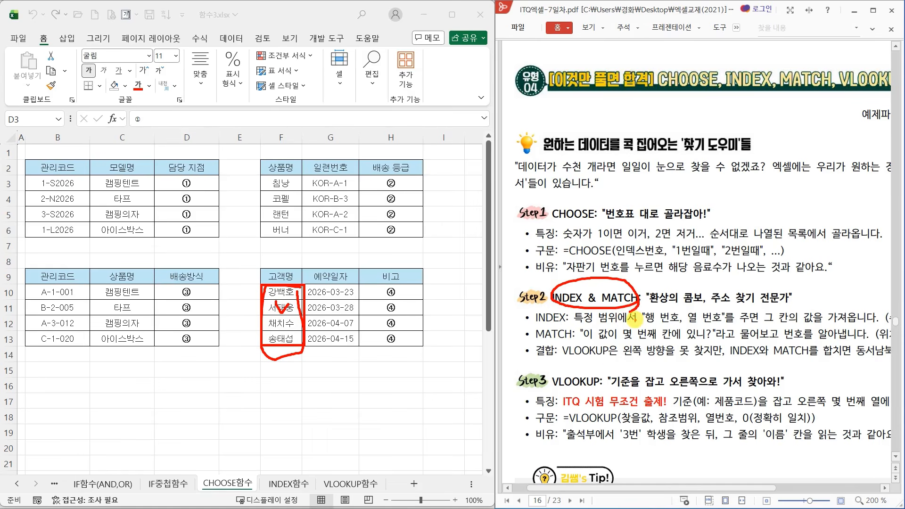
# - Read the textbook's VLOOKUP explanation, including its exam note, syntax and the tip below it
pyautogui.press('Escape')
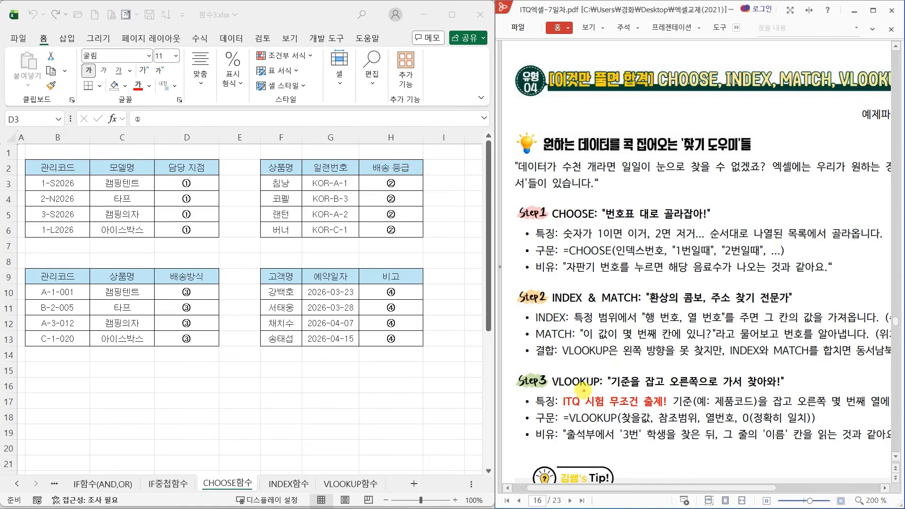
pyautogui.moveTo(558, 392)
pyautogui.mouseDown()
pyautogui.moveTo(615, 409)
pyautogui.moveTo(671, 410)
pyautogui.mouseUp()
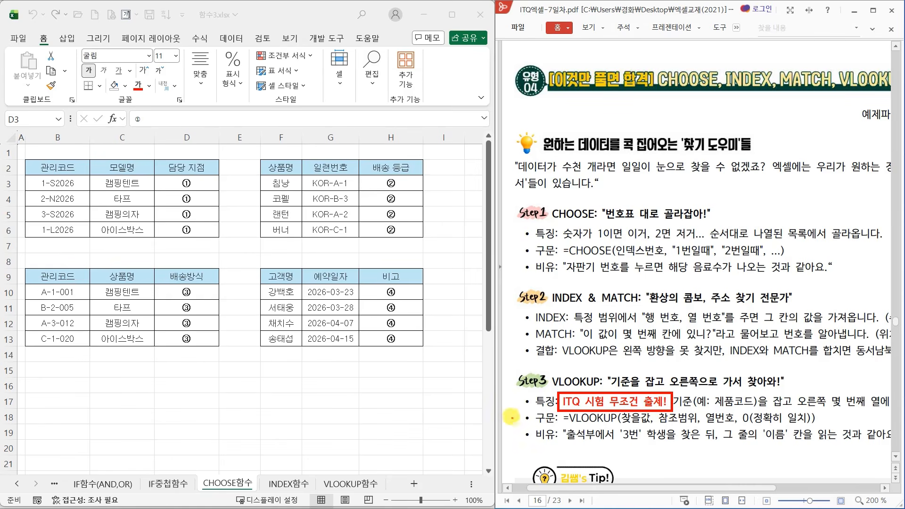
pyautogui.moveTo(486, 399)
pyautogui.mouseDown()
pyautogui.moveTo(469, 429)
pyautogui.moveTo(449, 426)
pyautogui.moveTo(495, 425)
pyautogui.moveTo(525, 401)
pyautogui.moveTo(513, 427)
pyautogui.moveTo(544, 439)
pyautogui.mouseUp()
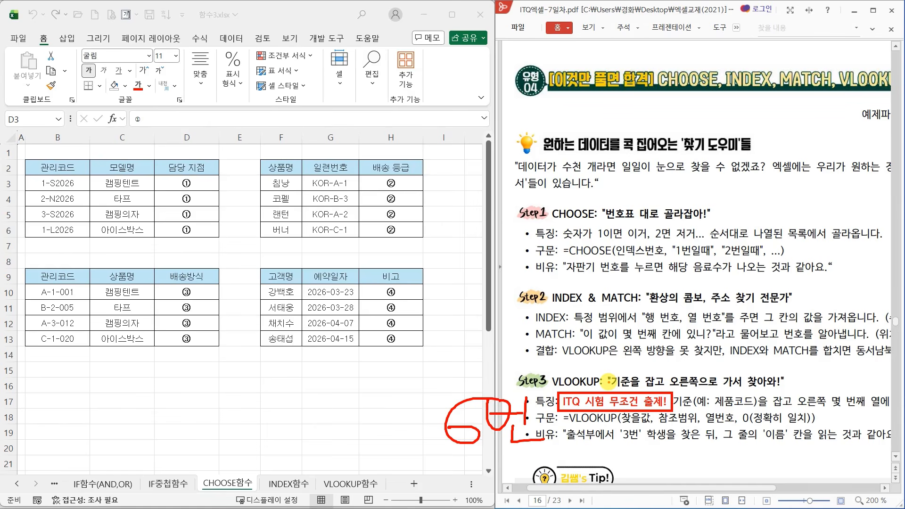
pyautogui.press('Escape')
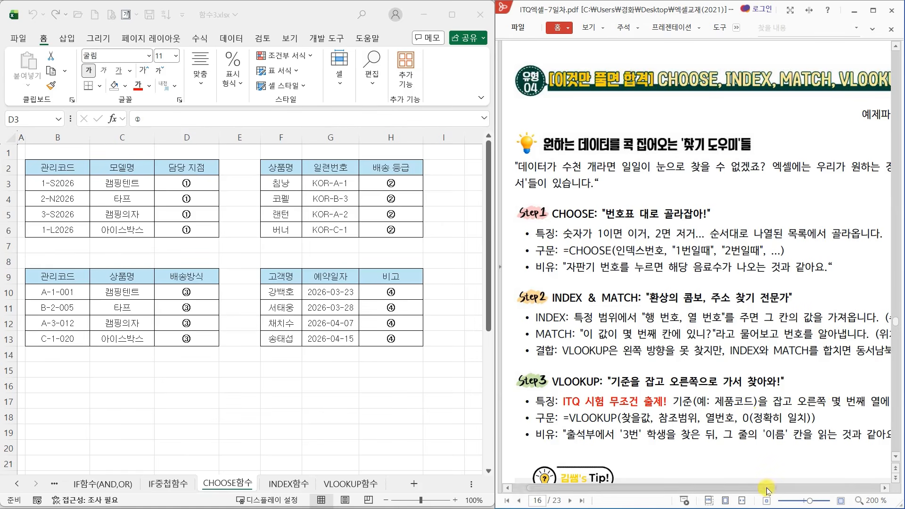
pyautogui.moveTo(768, 488)
pyautogui.mouseDown()
pyautogui.moveTo(819, 485)
pyautogui.moveTo(775, 486)
pyautogui.mouseUp()
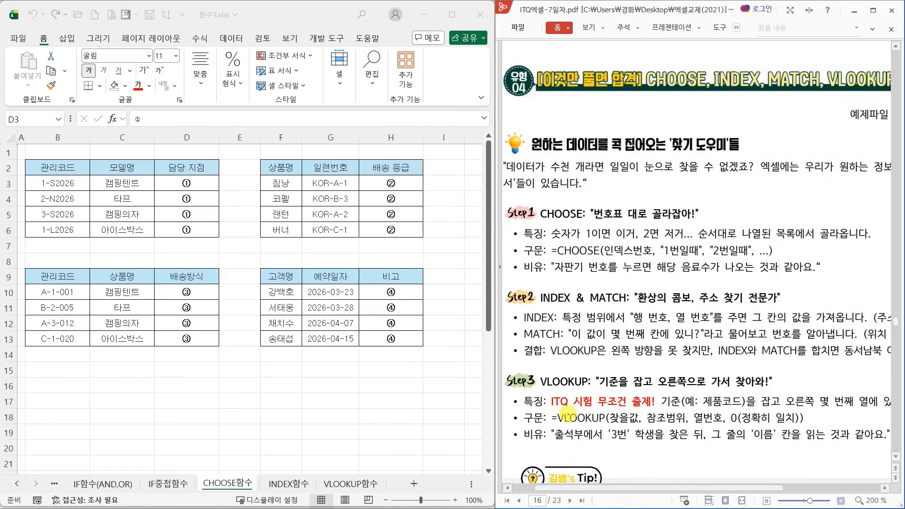
pyautogui.moveTo(548, 408)
pyautogui.mouseDown()
pyautogui.moveTo(683, 429)
pyautogui.moveTo(807, 427)
pyautogui.mouseUp()
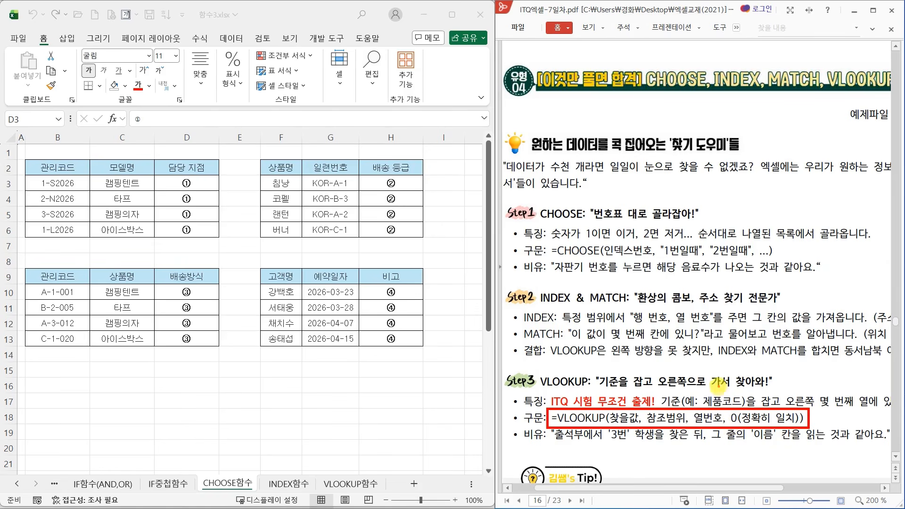
pyautogui.scroll(-4, 673, 389)
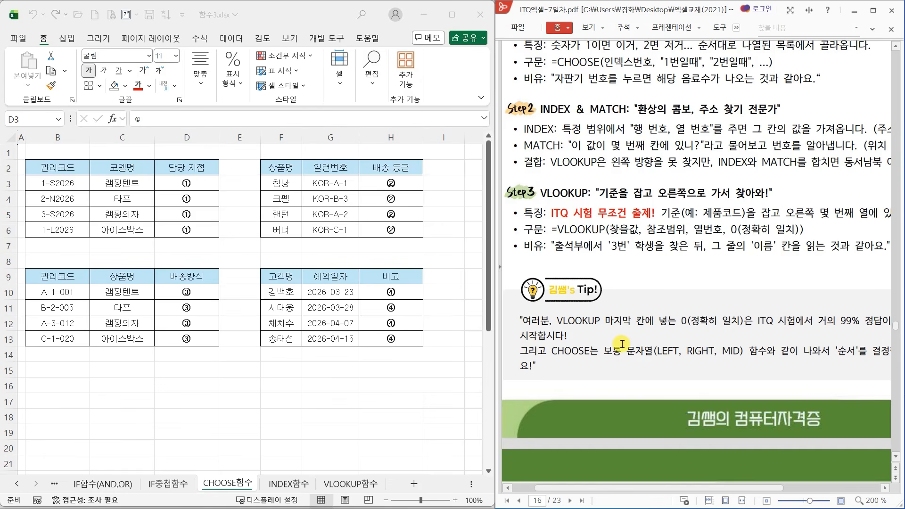
# - Study the textbook's CHOOSE argument diagram and the first exercise on the first character of 관리코드, comparing it with the CHOOSE함수 sheet
pyautogui.scroll(-7, 613, 342)
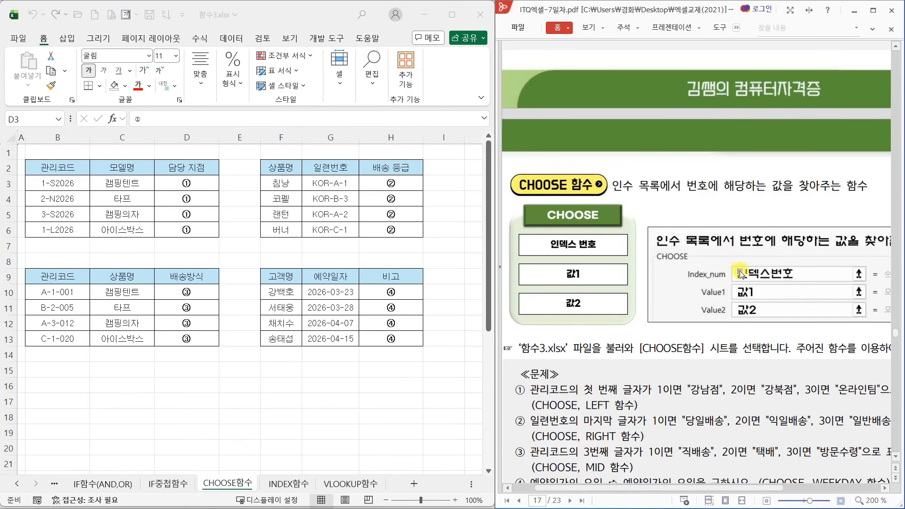
pyautogui.moveTo(730, 263)
pyautogui.mouseDown()
pyautogui.moveTo(800, 282)
pyautogui.moveTo(813, 276)
pyautogui.moveTo(773, 296)
pyautogui.mouseUp()
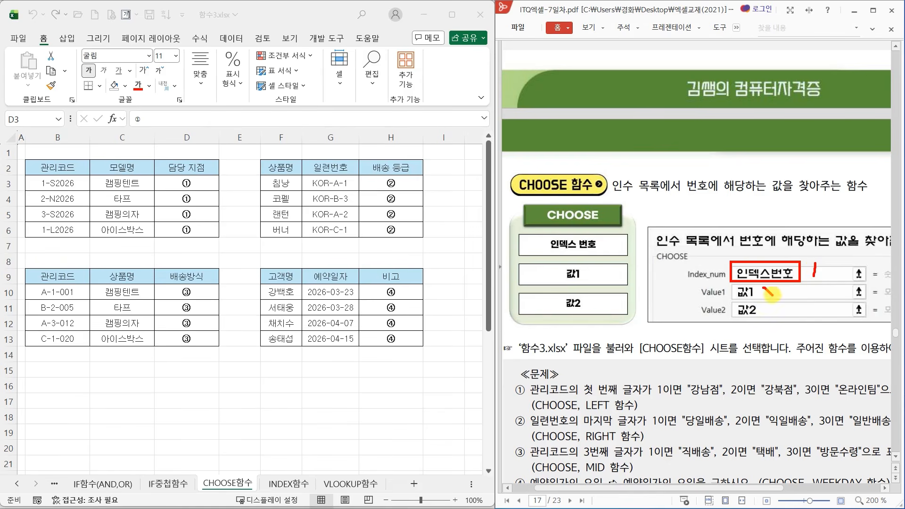
pyautogui.moveTo(823, 261); pyautogui.dragTo(853, 272)
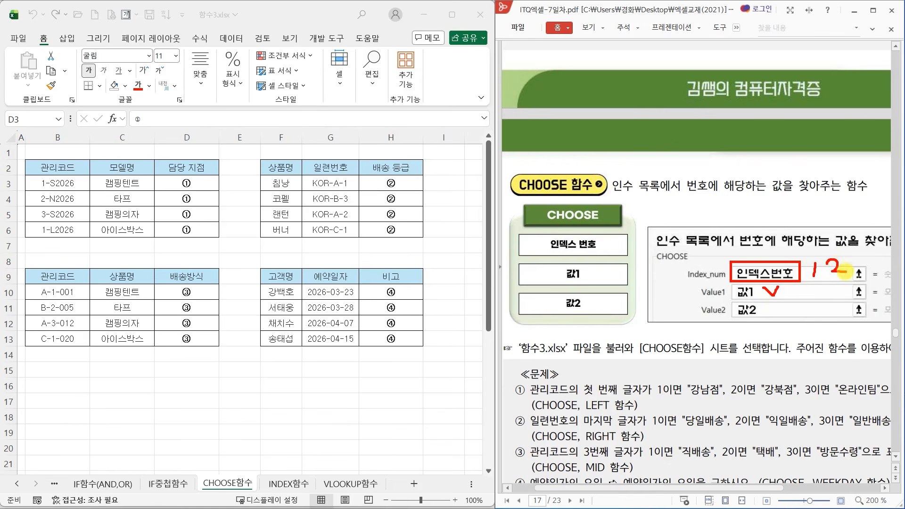
pyautogui.moveTo(766, 305); pyautogui.dragTo(779, 310)
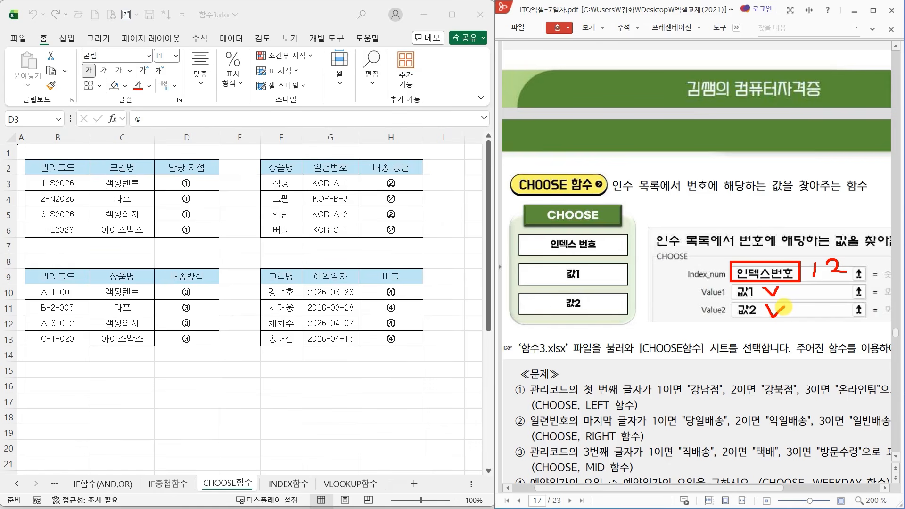
pyautogui.scroll(-6, 617, 283)
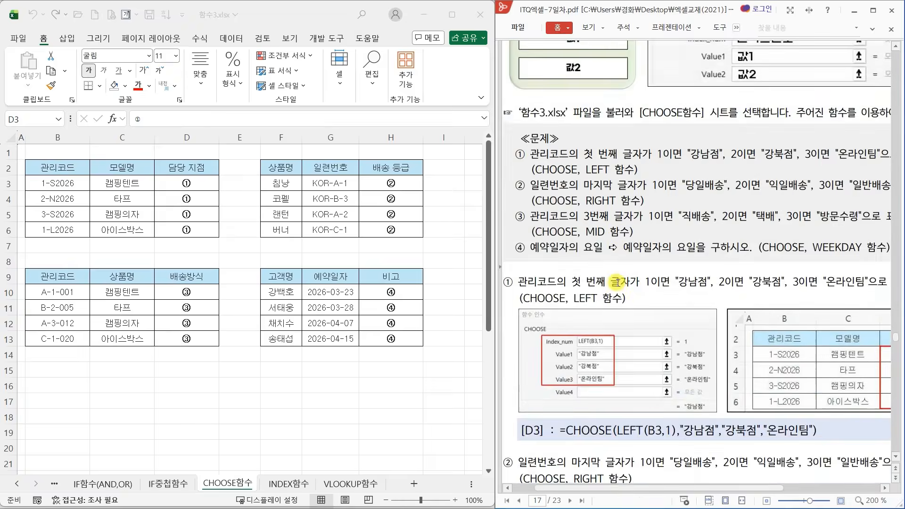
pyautogui.scroll(-1, 617, 282)
pyautogui.scroll(-1, 617, 285)
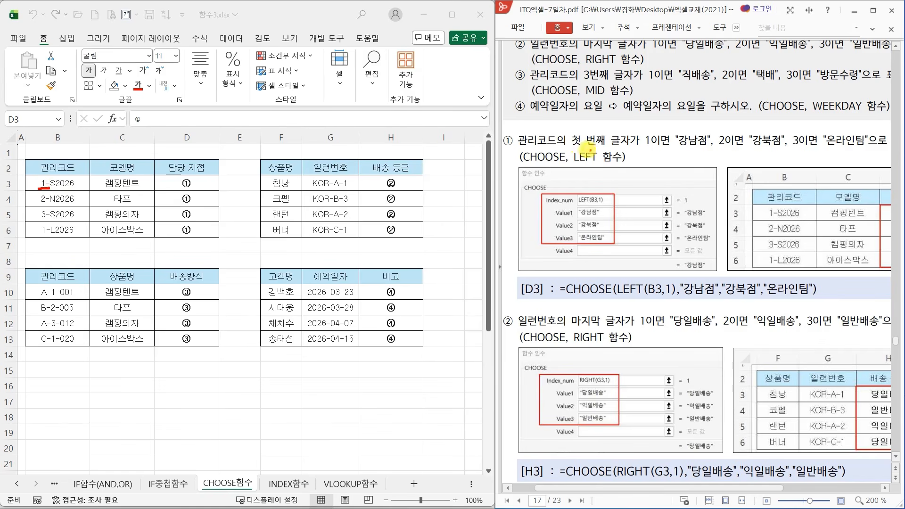
pyautogui.moveTo(682, 122)
pyautogui.mouseDown()
pyautogui.moveTo(702, 113)
pyautogui.moveTo(761, 132)
pyautogui.moveTo(773, 114)
pyautogui.mouseUp()
pyautogui.moveTo(835, 124)
pyautogui.mouseDown()
pyautogui.moveTo(843, 133)
pyautogui.moveTo(865, 119)
pyautogui.mouseUp()
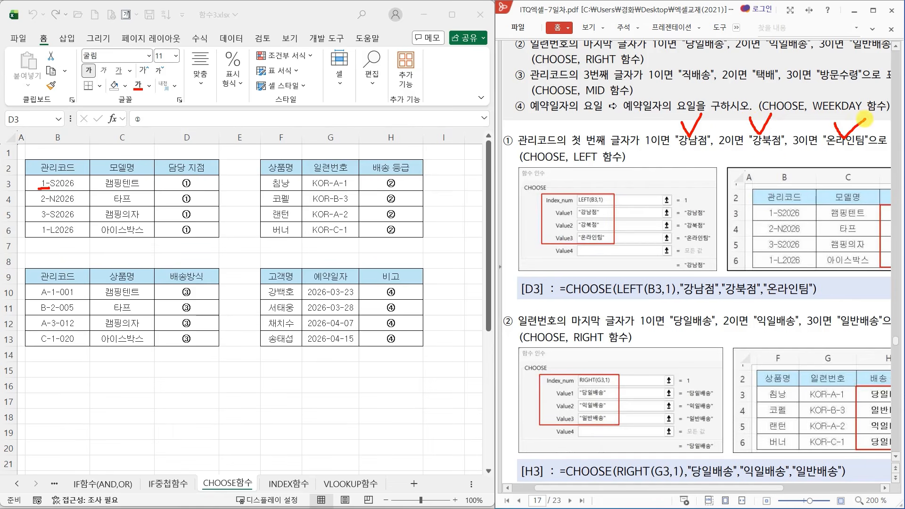
pyautogui.moveTo(609, 146); pyautogui.dragTo(572, 144)
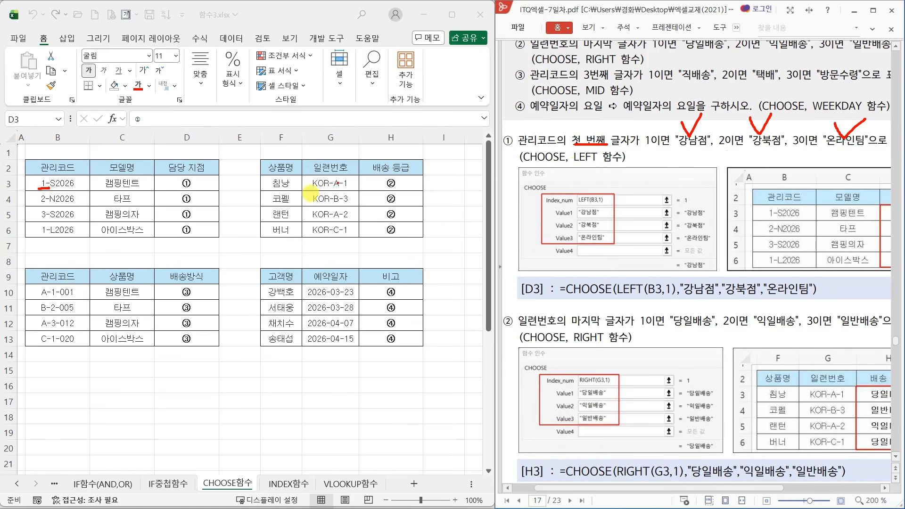
pyautogui.press('Escape')
# - Insert a CHOOSE function in cell D3 under 담당 지점
pyautogui.click(171, 181)
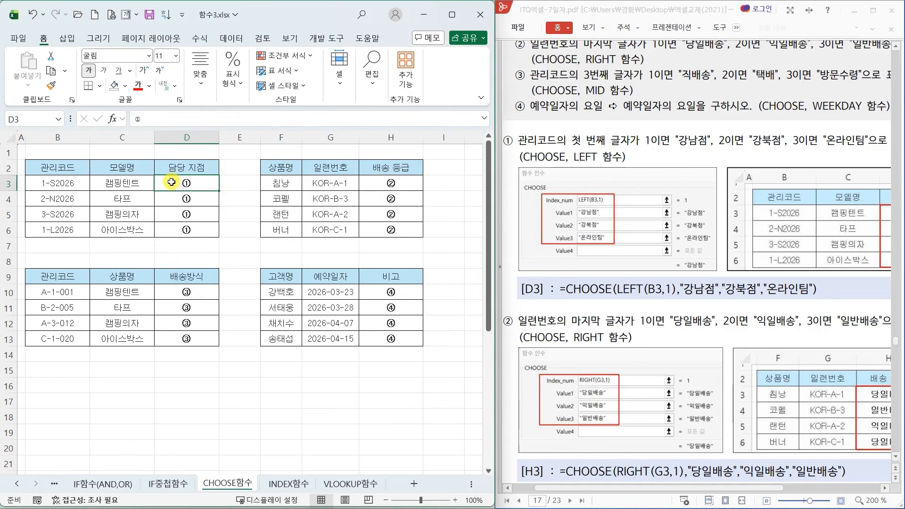
pyautogui.click(113, 119)
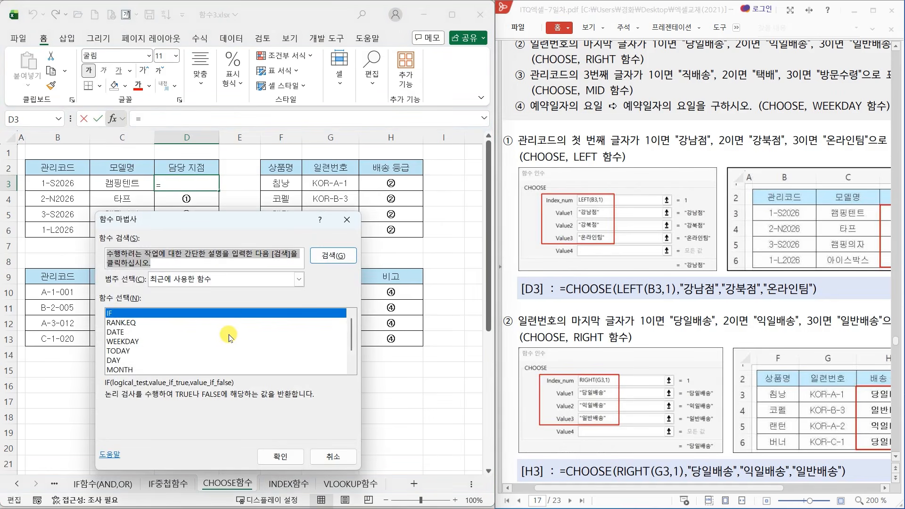
pyautogui.scroll(-1, 231, 338)
pyautogui.write('CHO')
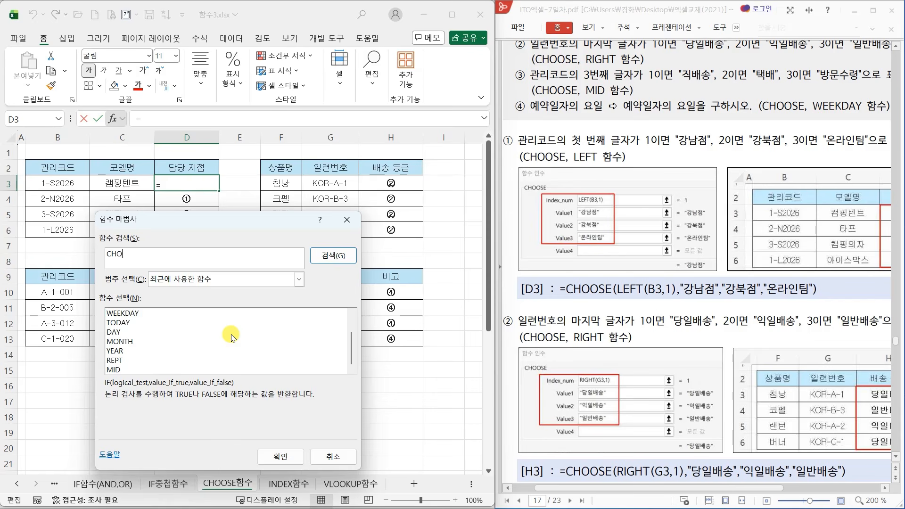
pyautogui.press('Return')
pyautogui.click(282, 458)
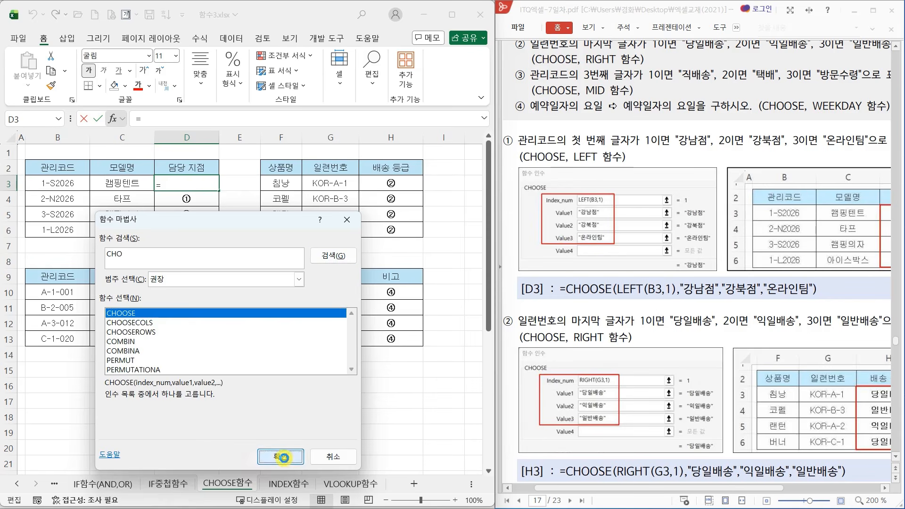
pyautogui.moveTo(252, 232); pyautogui.dragTo(438, 154)
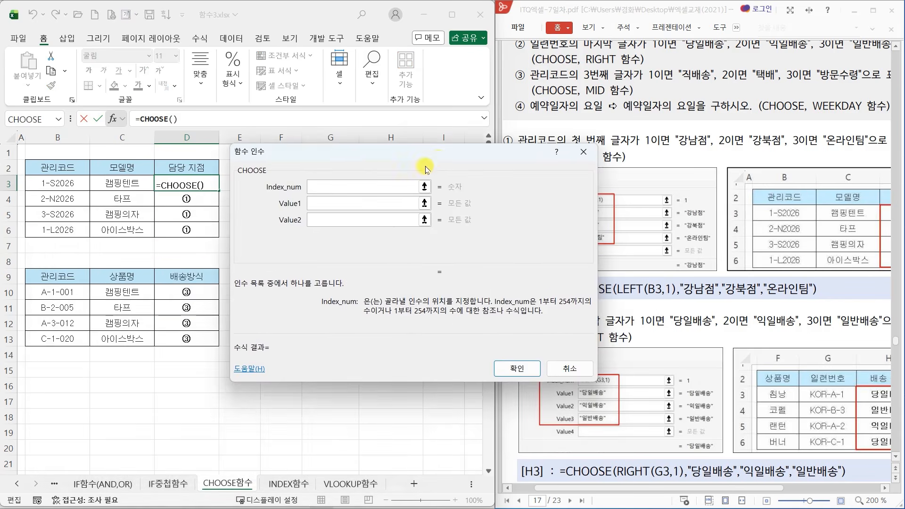
# - Set the CHOOSE index number to LEFT(B3,1), taking the first character of the 관리코드
pyautogui.scroll(5, 716, 333)
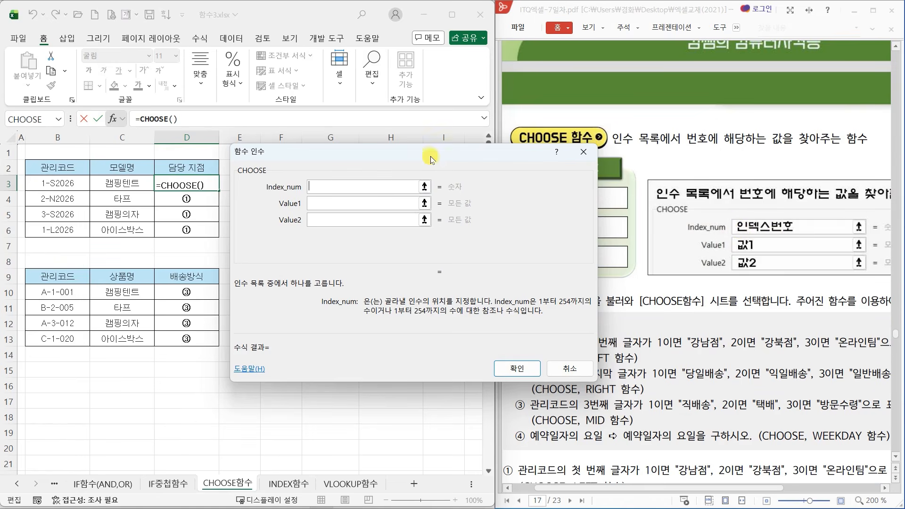
pyautogui.moveTo(429, 156); pyautogui.dragTo(371, 182)
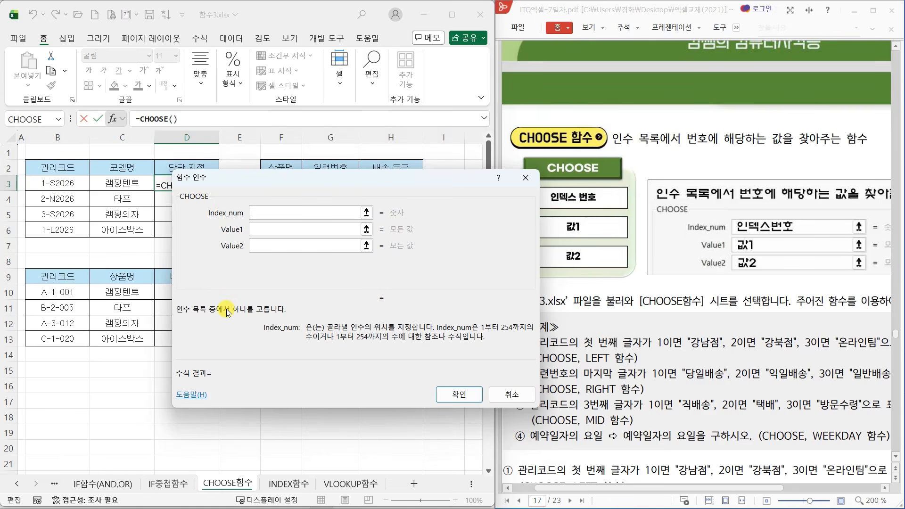
pyautogui.write('LWF')
pyautogui.click(38, 182)
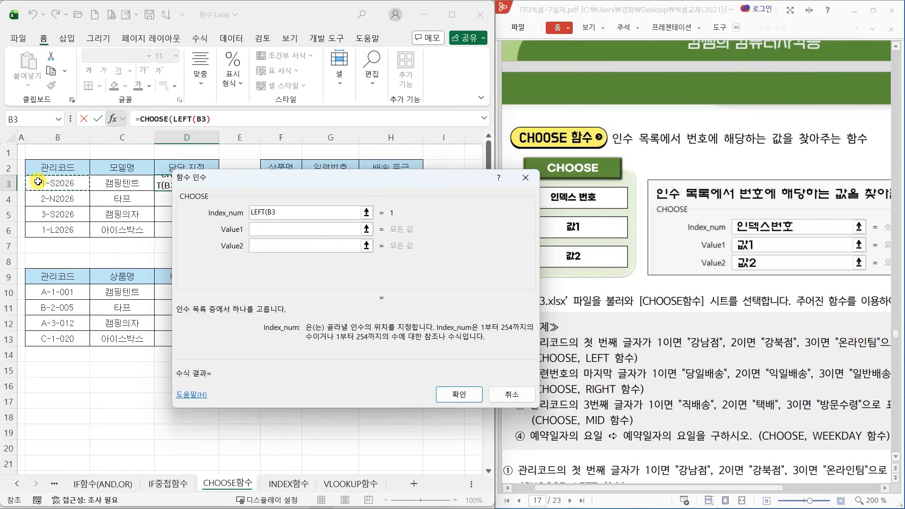
pyautogui.write(',1')
# - Enter "강남점", "강북점" and "온라인팀" as the first three CHOOSE values
pyautogui.click(273, 231)
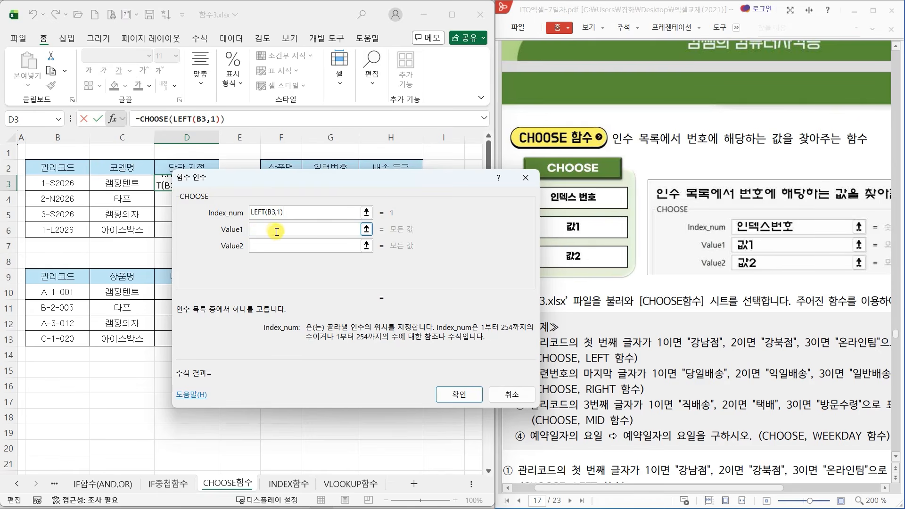
pyautogui.click(276, 230)
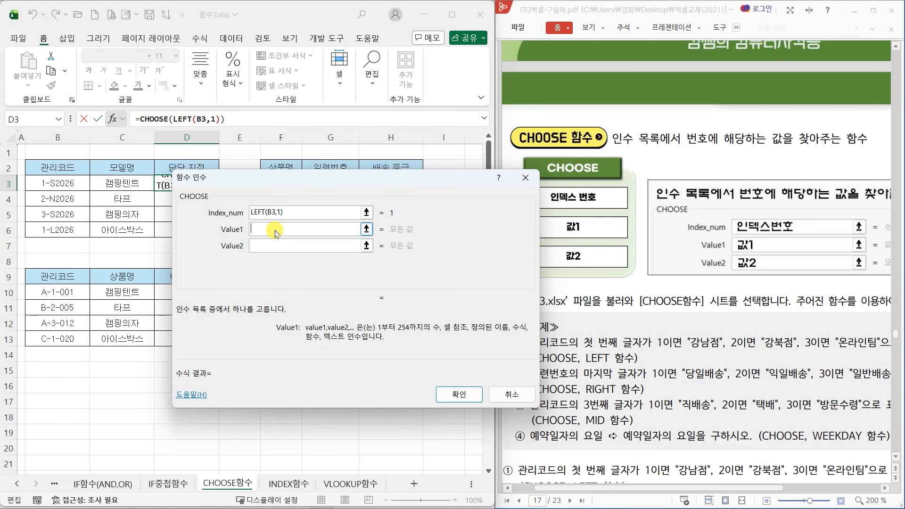
pyautogui.write('강ㅇ남저')
pyautogui.press('Tab')
pyautogui.write('강북ㅈ')
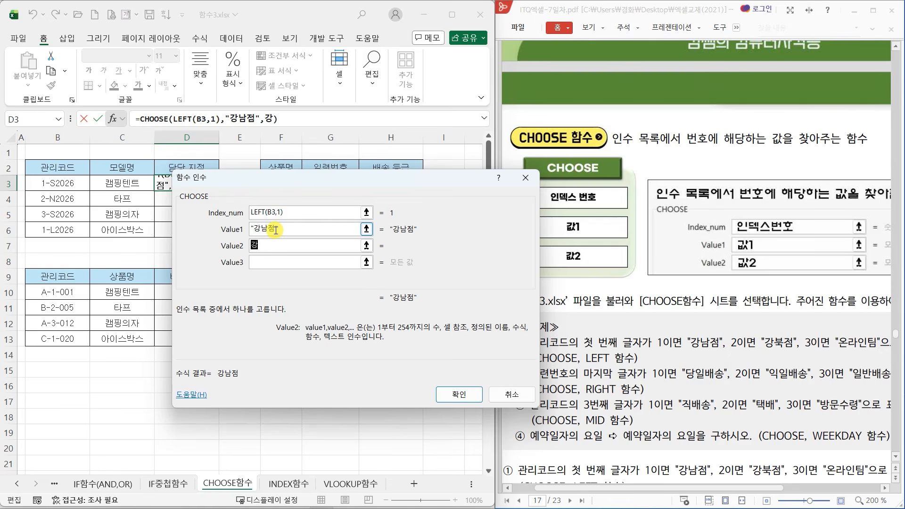
pyautogui.press('Tab')
pyautogui.write('온')
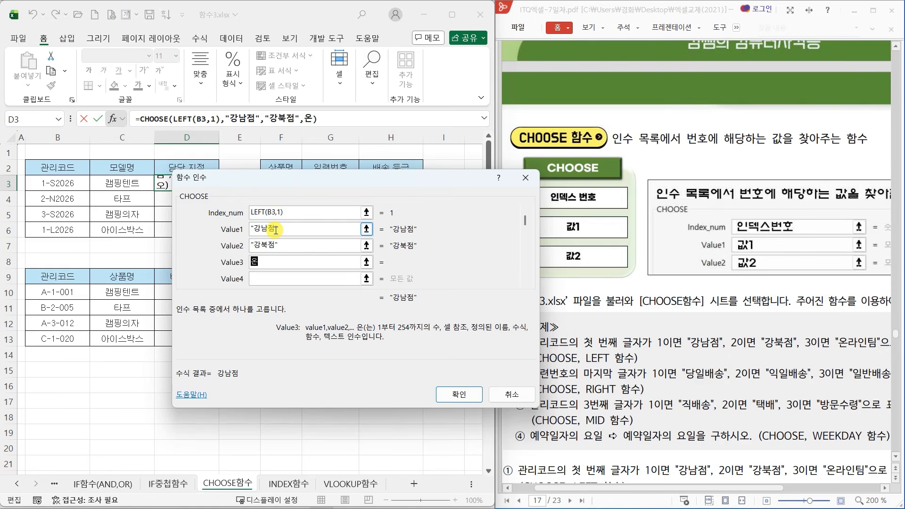
pyautogui.write('라인팀')
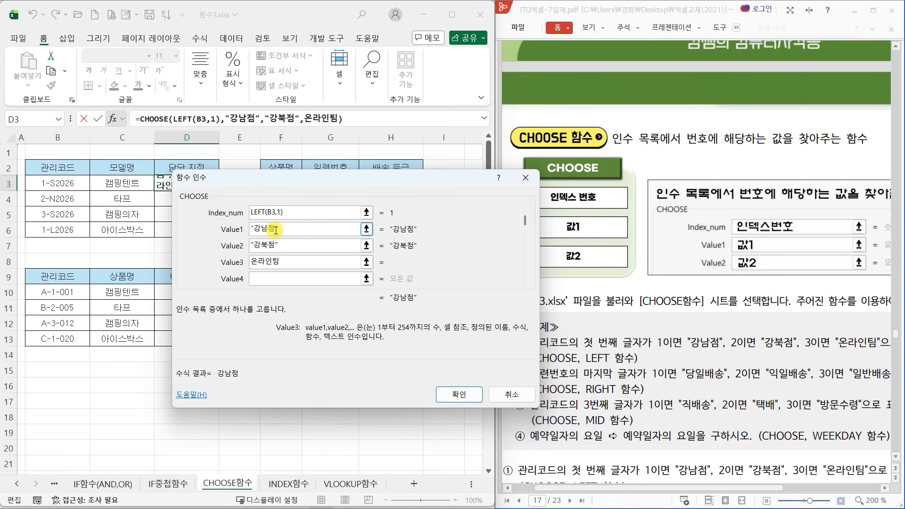
pyautogui.press('Tab')
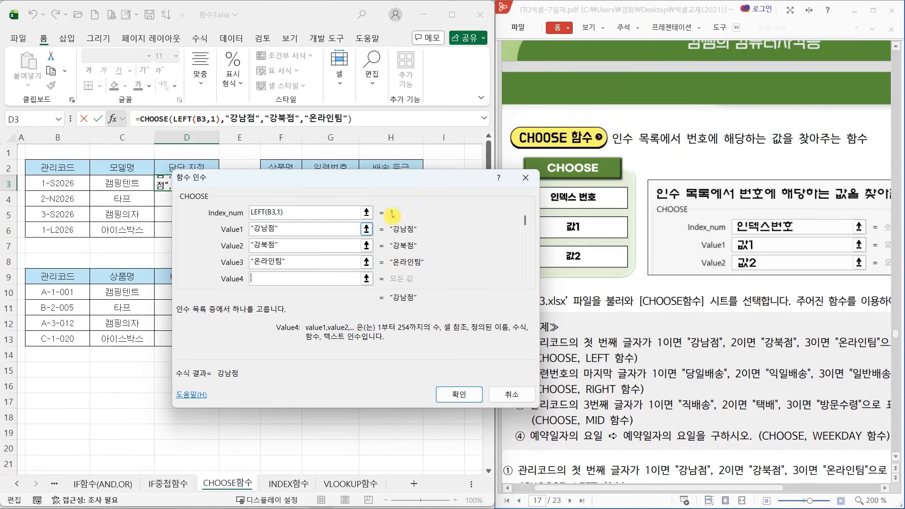
# - Check the CHOOSE arguments, accept the formula in D3 and fill it down to D6
pyautogui.moveTo(392, 215)
pyautogui.mouseDown()
pyautogui.moveTo(402, 213)
pyautogui.moveTo(217, 212)
pyautogui.moveTo(254, 228)
pyautogui.moveTo(241, 235)
pyautogui.mouseUp()
pyautogui.moveTo(408, 309)
pyautogui.mouseDown()
pyautogui.moveTo(430, 311)
pyautogui.moveTo(356, 296)
pyautogui.moveTo(411, 314)
pyautogui.mouseUp()
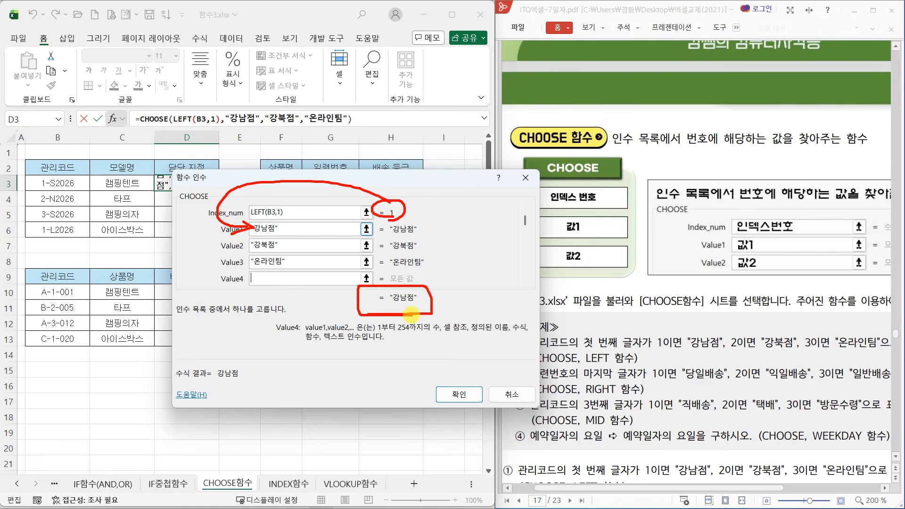
pyautogui.click(460, 395)
pyautogui.moveTo(218, 190); pyautogui.dragTo(219, 236)
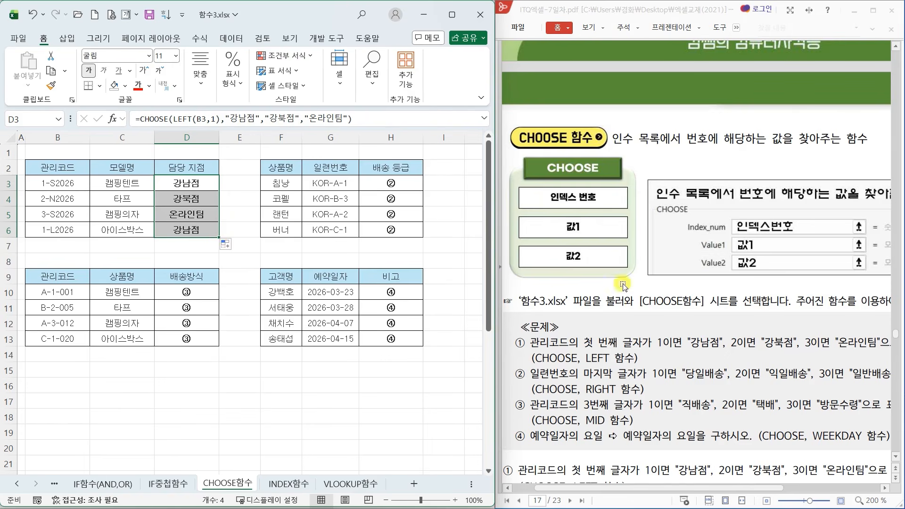
# - Insert a CHOOSE function in cell H3 under 배송 등급
pyautogui.scroll(-1, 660, 330)
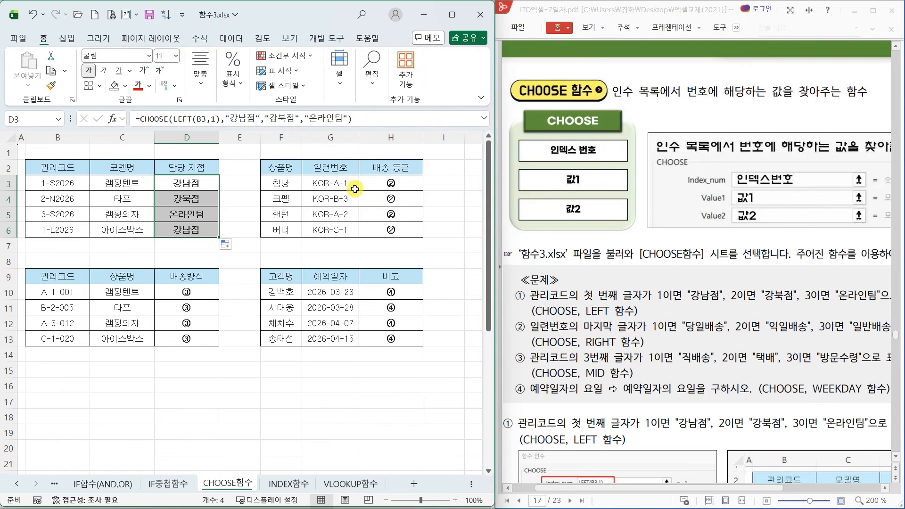
pyautogui.moveTo(353, 189)
pyautogui.mouseDown()
pyautogui.moveTo(339, 189)
pyautogui.moveTo(338, 238)
pyautogui.mouseUp()
pyautogui.moveTo(618, 342)
pyautogui.mouseDown()
pyautogui.moveTo(583, 356)
pyautogui.moveTo(613, 334)
pyautogui.mouseUp()
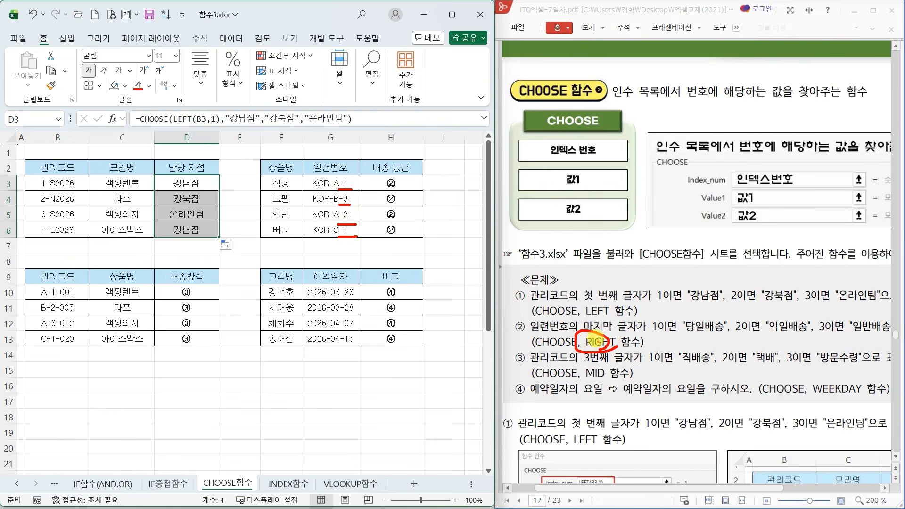
pyautogui.press('Escape')
pyautogui.click(379, 181)
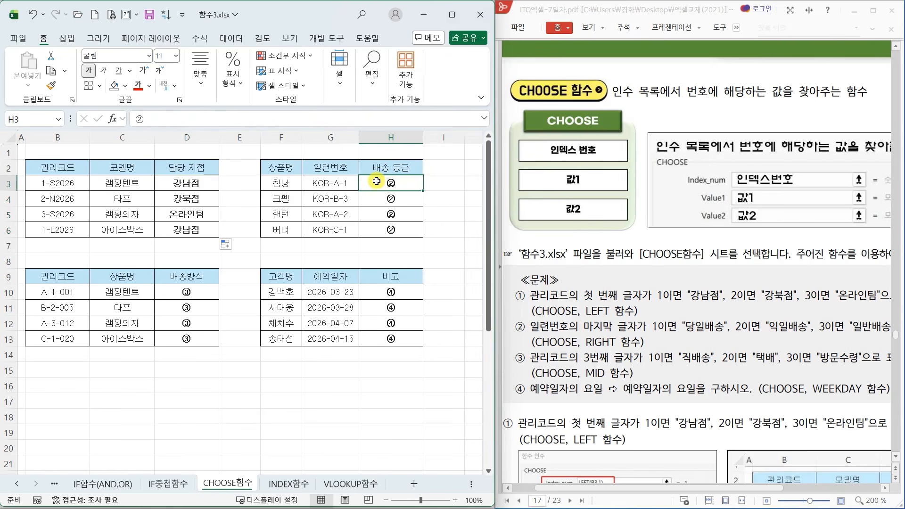
pyautogui.click(122, 124)
pyautogui.click(401, 411)
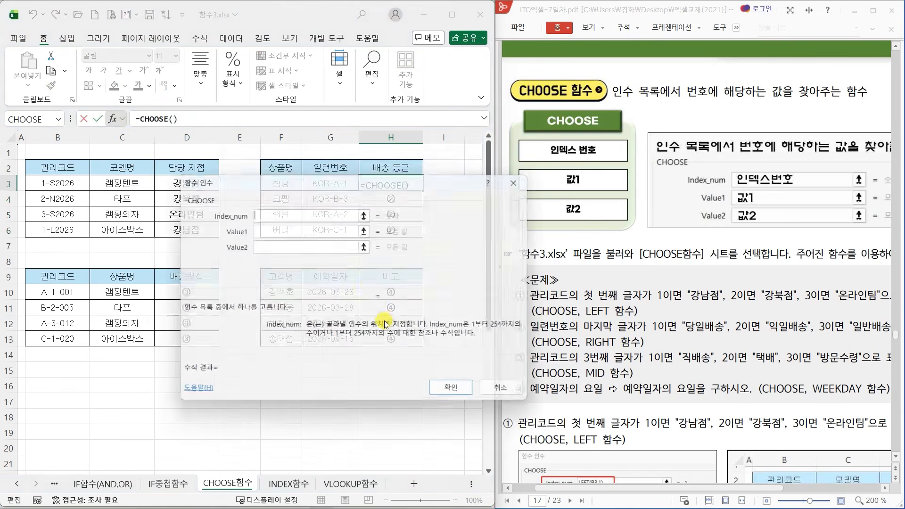
pyautogui.moveTo(404, 178); pyautogui.dragTo(311, 233)
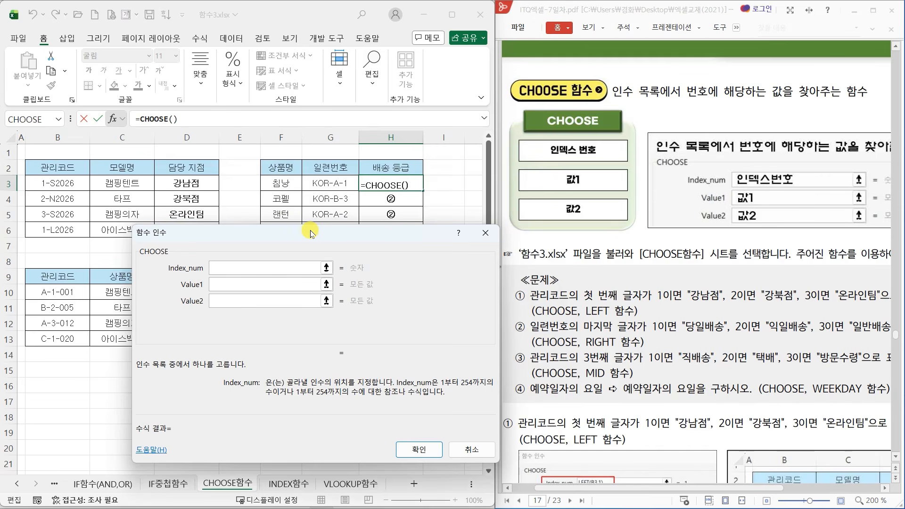
# - Set the CHOOSE index number to RIGHT(G3,1), taking the last character of the 일련번호
pyautogui.write('RIGHT')
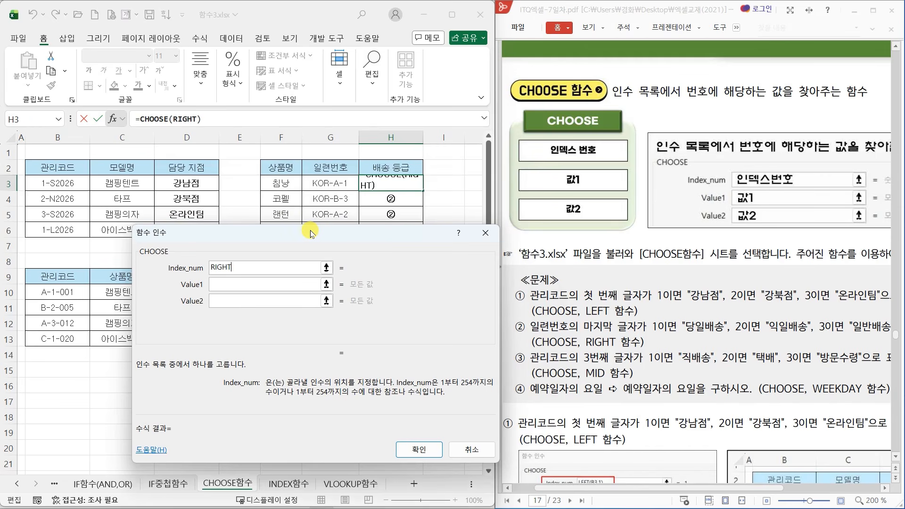
pyautogui.write('(')
pyautogui.click(338, 183)
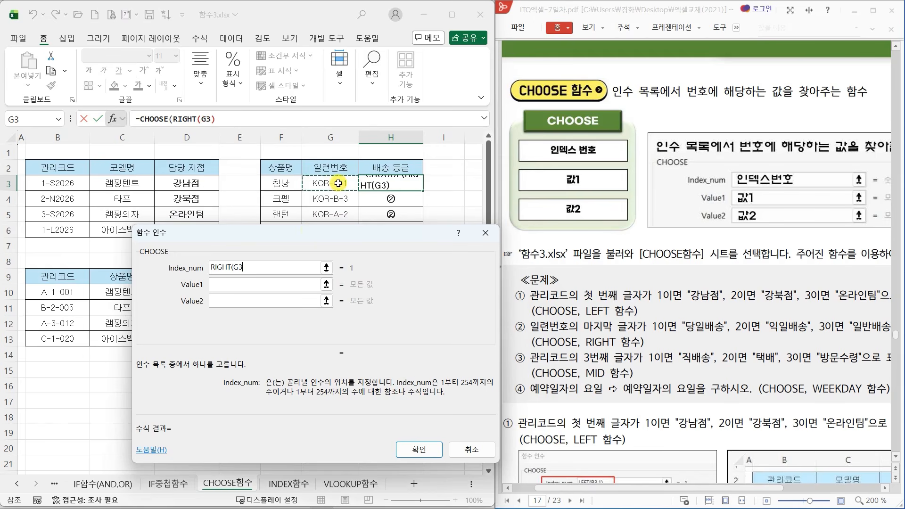
pyautogui.write(',1')
pyautogui.press('Tab')
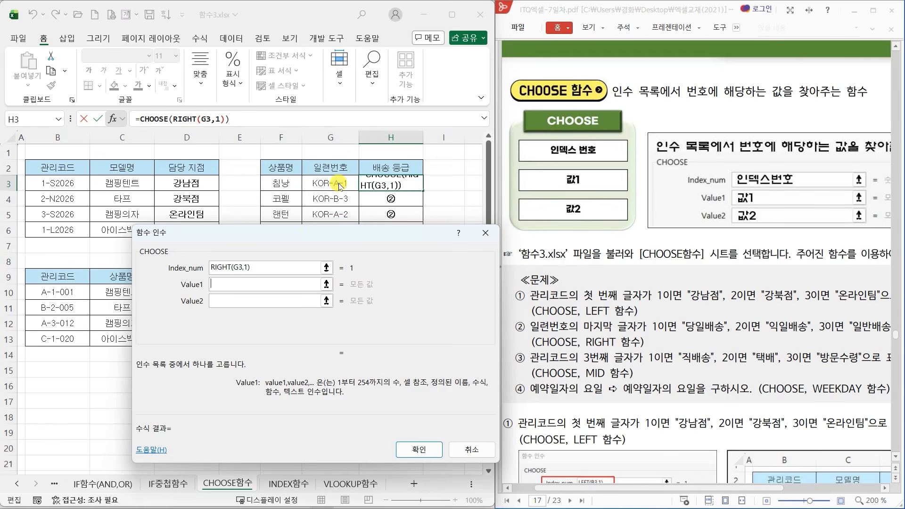
# - Enter "당일배송", "익일배송" and "일반배송" as the CHOOSE values, then accept the formula and fill it down to H6
pyautogui.write('당일배송')
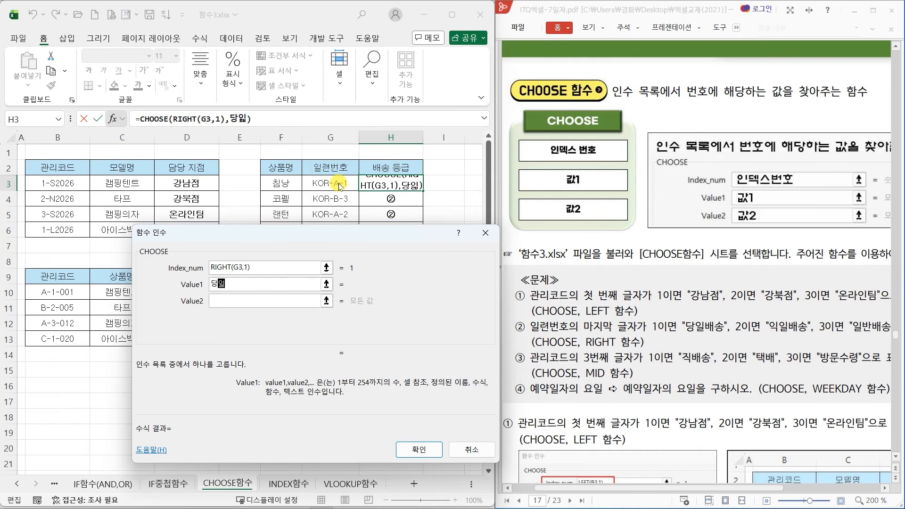
pyautogui.press('Tab')
pyautogui.write('익일배소')
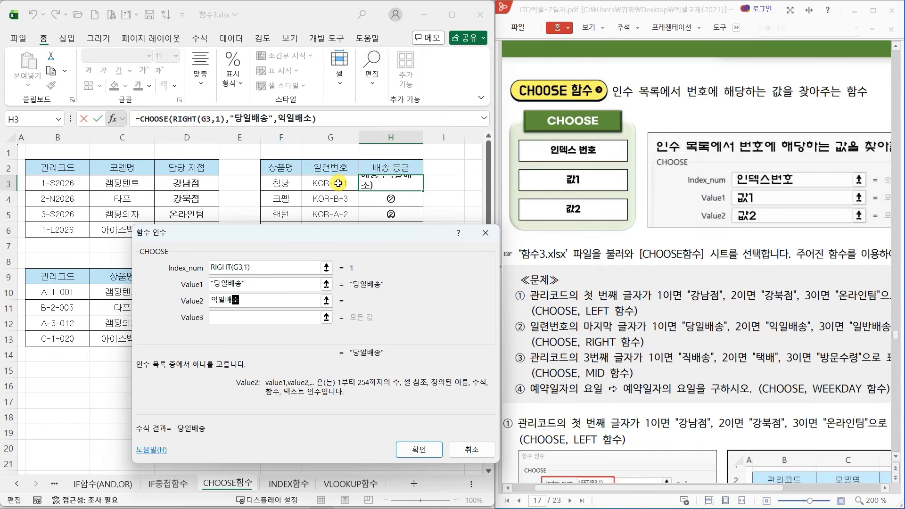
pyautogui.press('Tab')
pyautogui.write('일반배송')
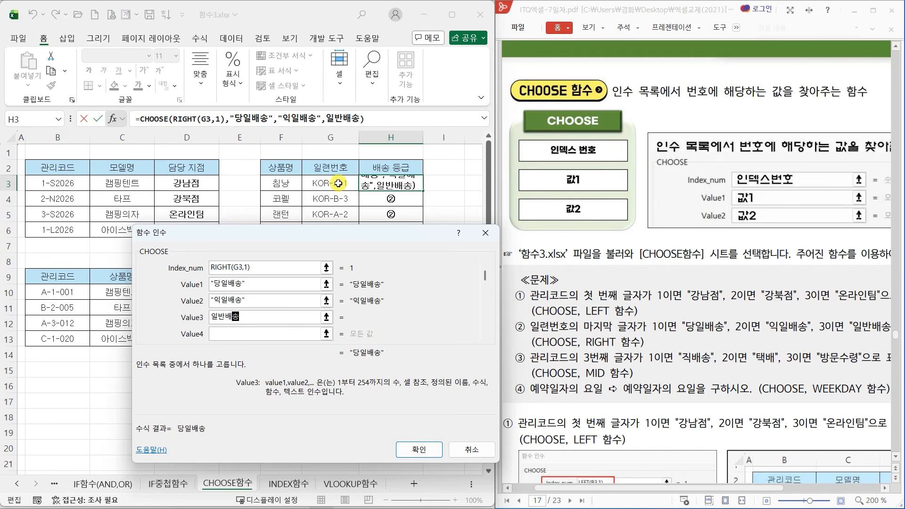
pyautogui.press('Tab')
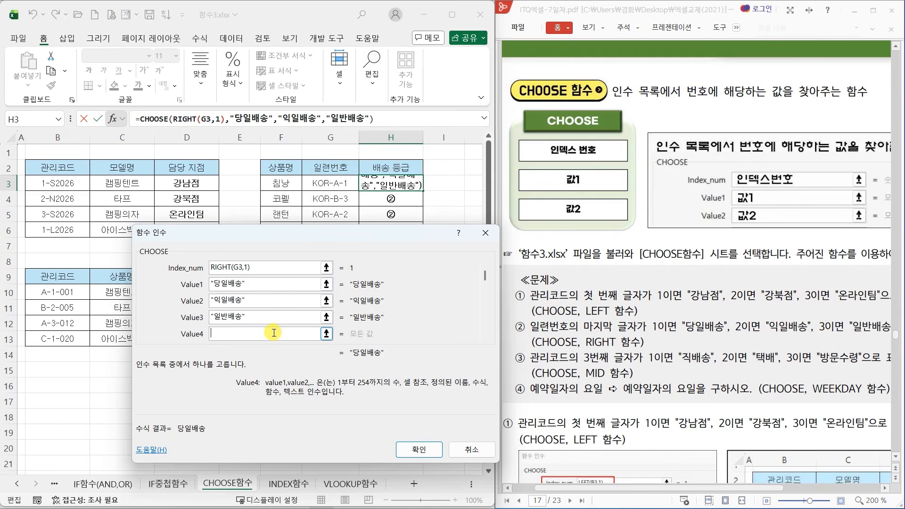
pyautogui.click(430, 448)
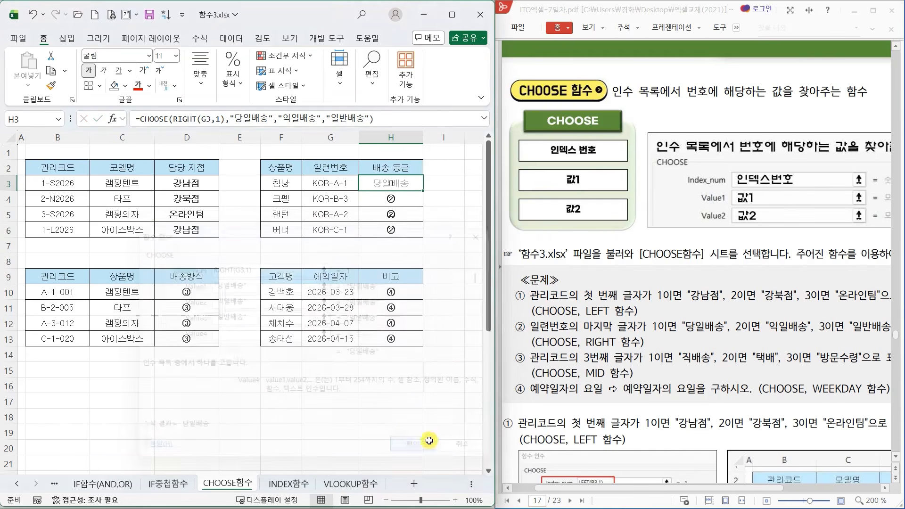
pyautogui.moveTo(423, 191); pyautogui.dragTo(423, 234)
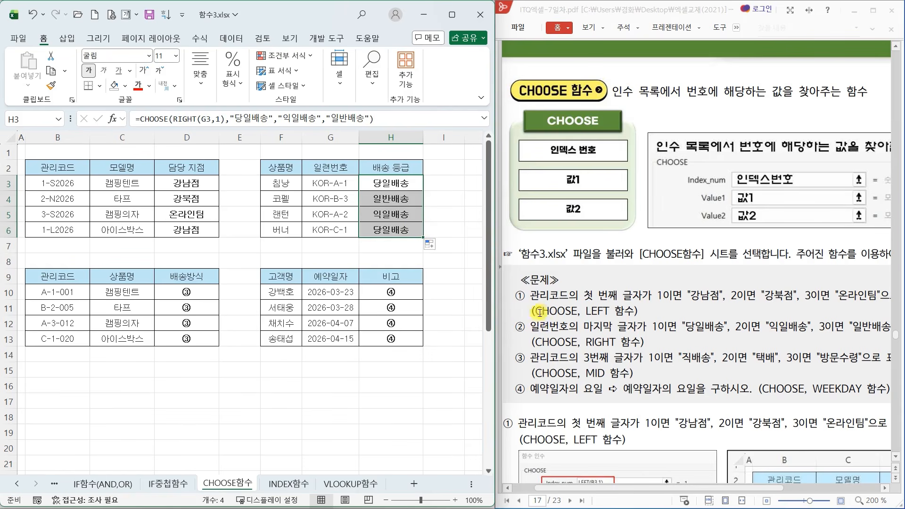
# - Insert a CHOOSE function in cell D10 under 배송방식
pyautogui.click(203, 294)
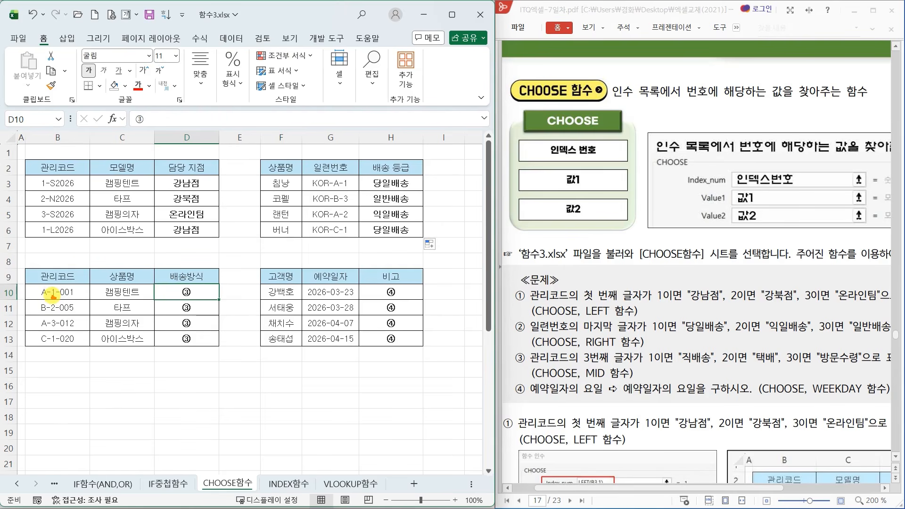
pyautogui.moveTo(606, 380); pyautogui.dragTo(595, 371)
pyautogui.moveTo(133, 357); pyautogui.dragTo(194, 391)
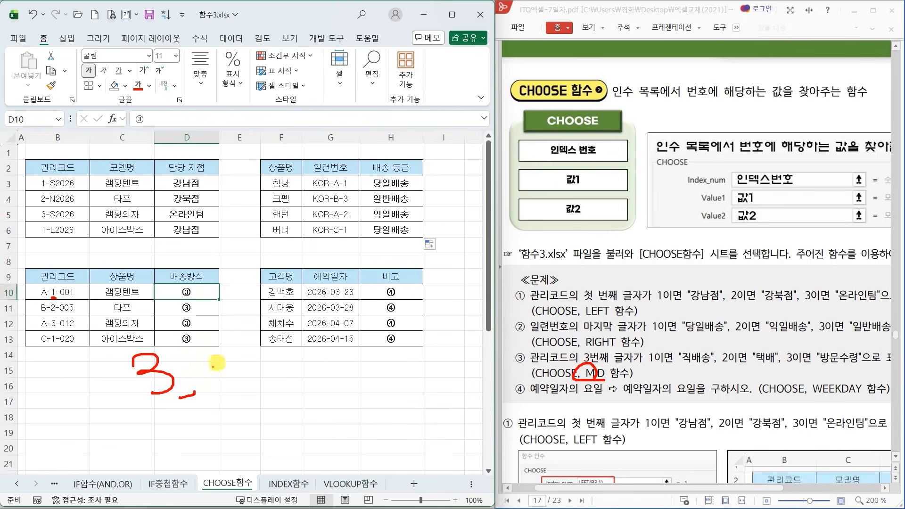
pyautogui.moveTo(220, 352); pyautogui.dragTo(219, 404)
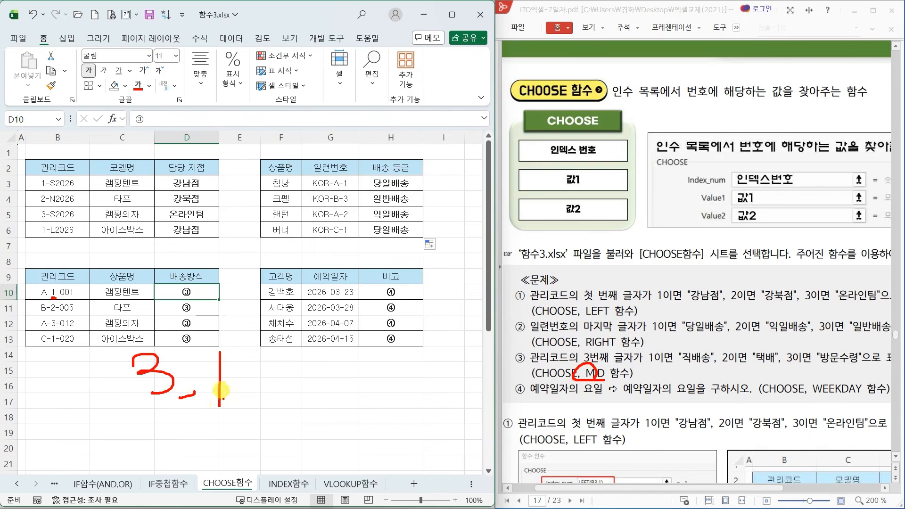
pyautogui.press('Escape')
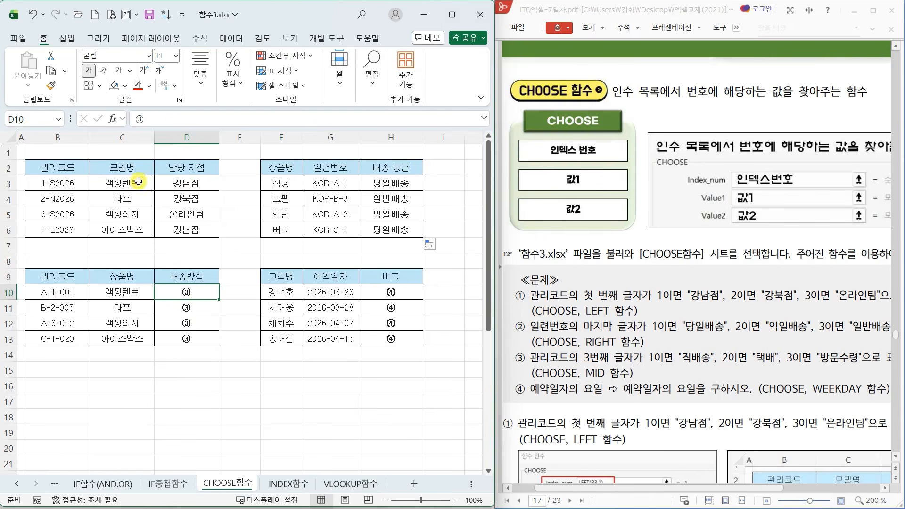
pyautogui.click(112, 119)
pyautogui.click(367, 457)
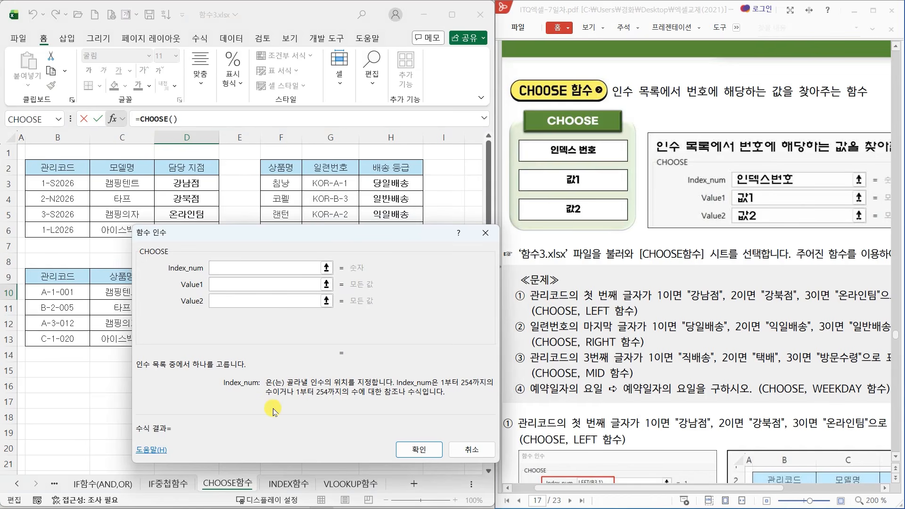
# - Set the CHOOSE index number to MID(B10,3,1), taking the third character of the 관리코드
pyautogui.write('MID(')
pyautogui.click(69, 293)
pyautogui.write(',3,1)')
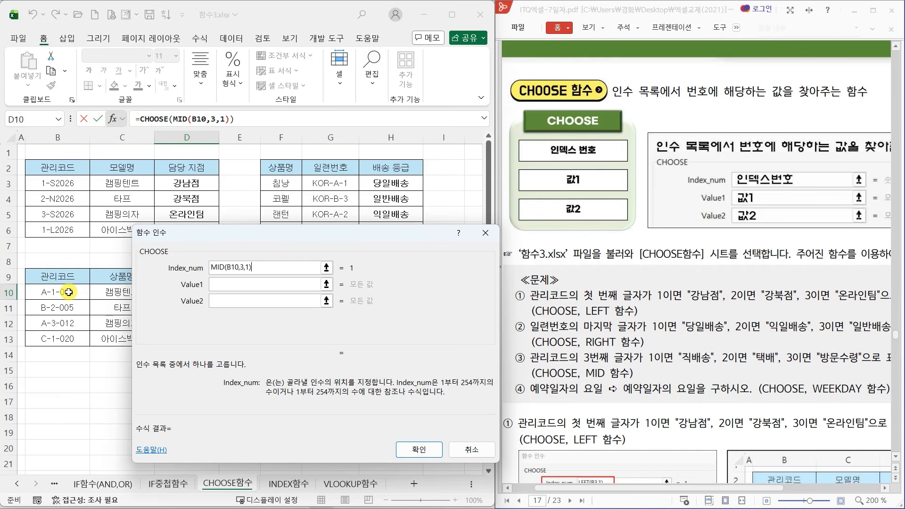
pyautogui.press('Tab')
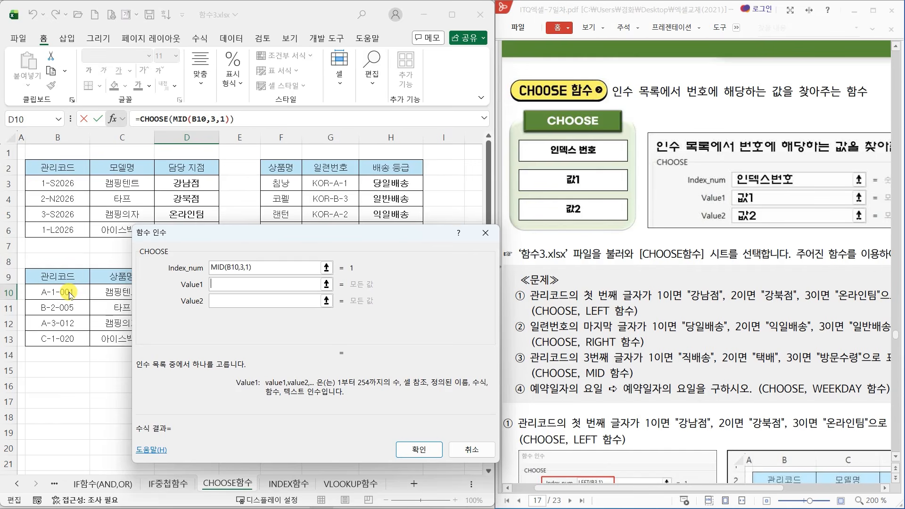
# - Enter "직배송", "택배" and "방문수령" as the CHOOSE values, then accept the formula and fill it down to D13
pyautogui.write('직배송')
pyautogui.press('Tab')
pyautogui.write('택')
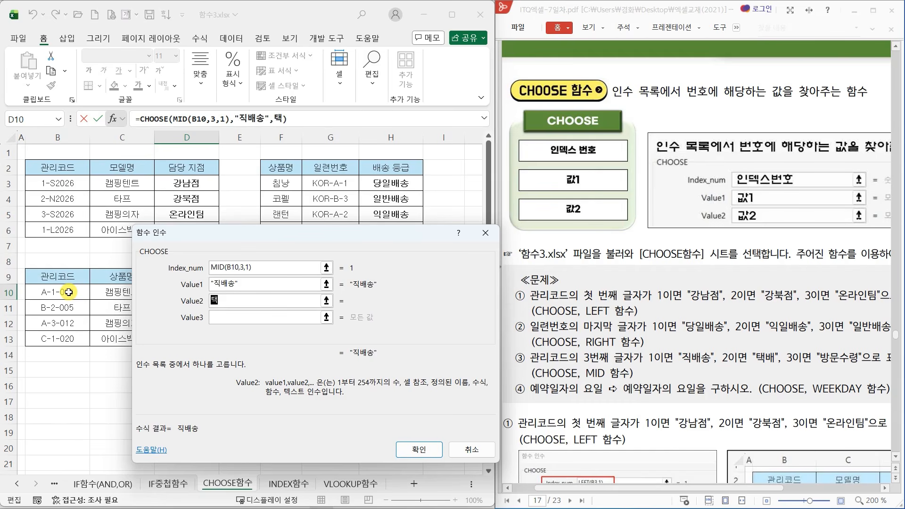
pyautogui.write('배')
pyautogui.press('Tab')
pyautogui.write('방문수령')
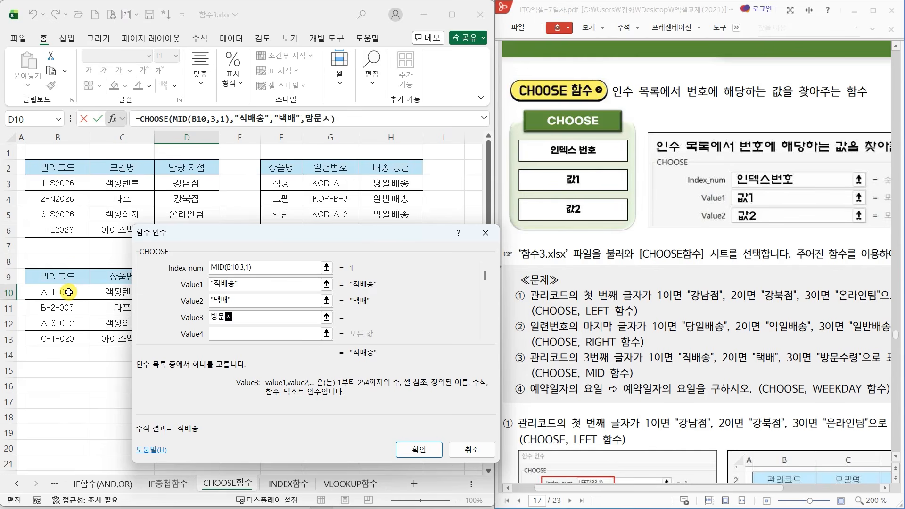
pyautogui.press('Tab')
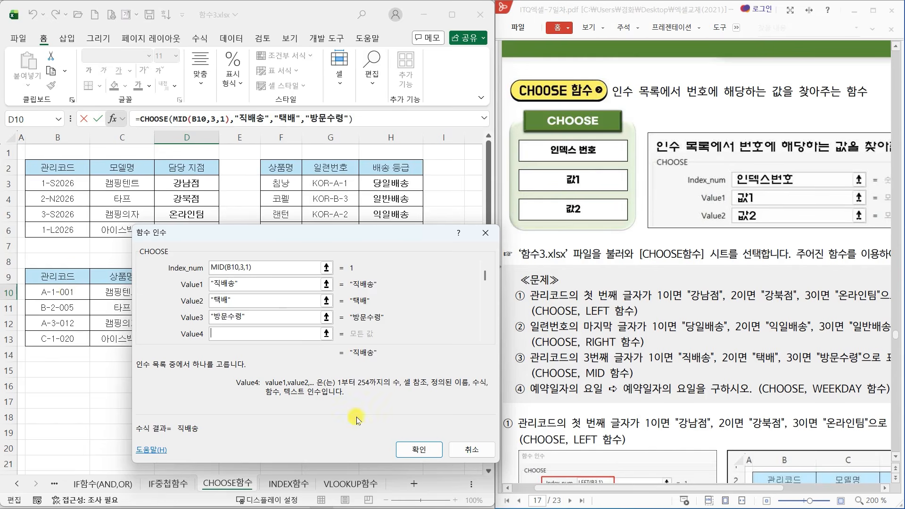
pyautogui.click(419, 449)
pyautogui.moveTo(219, 301); pyautogui.dragTo(219, 346)
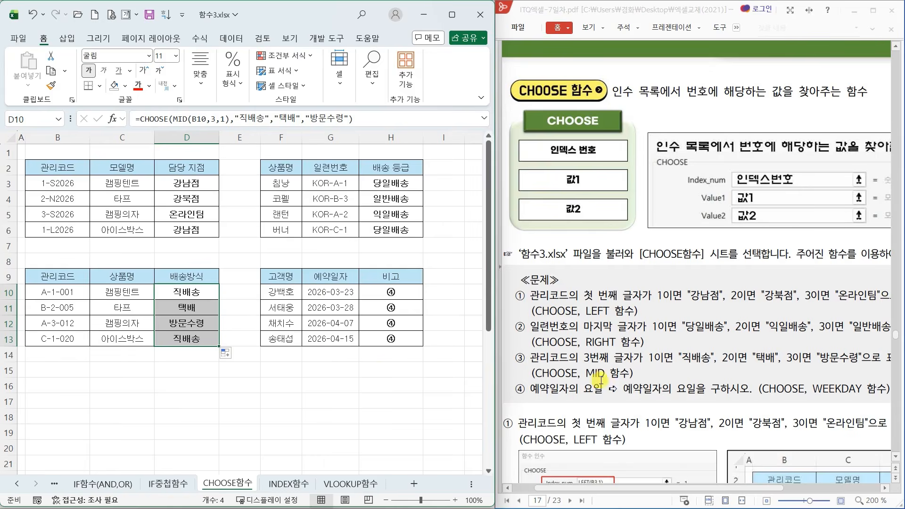
# - Check question ④ in the textbook and insert a CHOOSE function in cell H10 under 비고
pyautogui.scroll(-1, 602, 379)
pyautogui.scroll(-1, 604, 377)
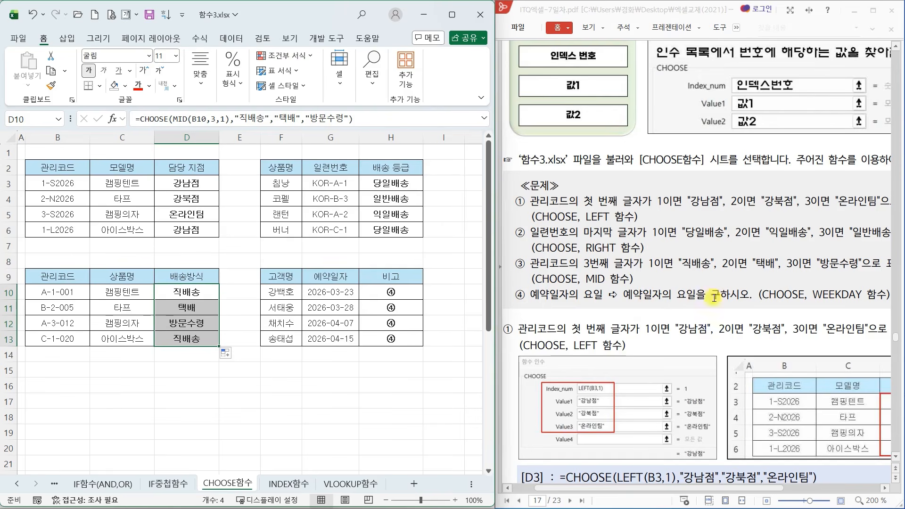
pyautogui.moveTo(737, 488); pyautogui.dragTo(792, 486)
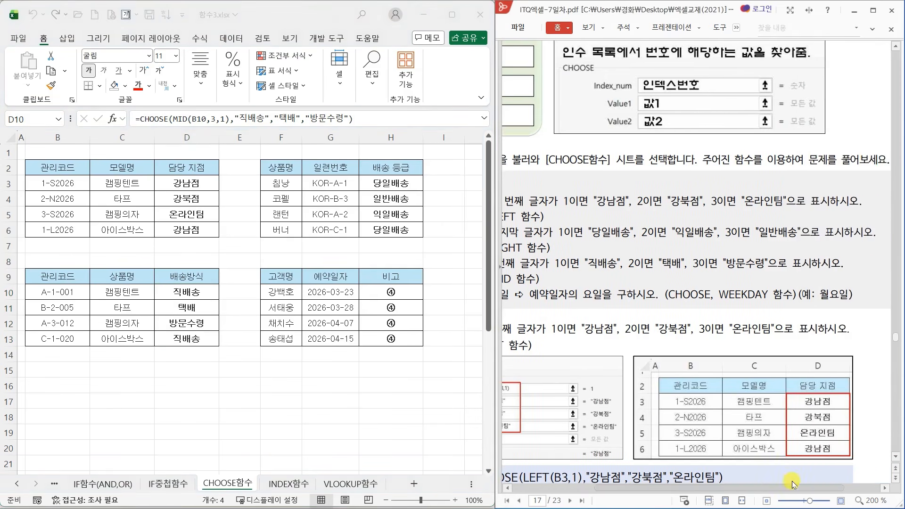
pyautogui.moveTo(851, 302)
pyautogui.mouseDown()
pyautogui.moveTo(778, 302)
pyautogui.moveTo(863, 306)
pyautogui.moveTo(849, 313)
pyautogui.mouseUp()
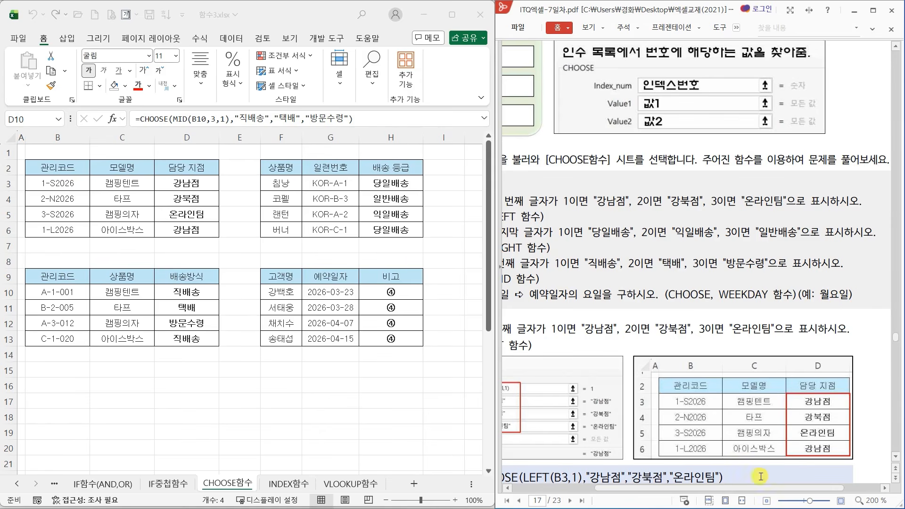
pyautogui.moveTo(755, 489); pyautogui.dragTo(706, 491)
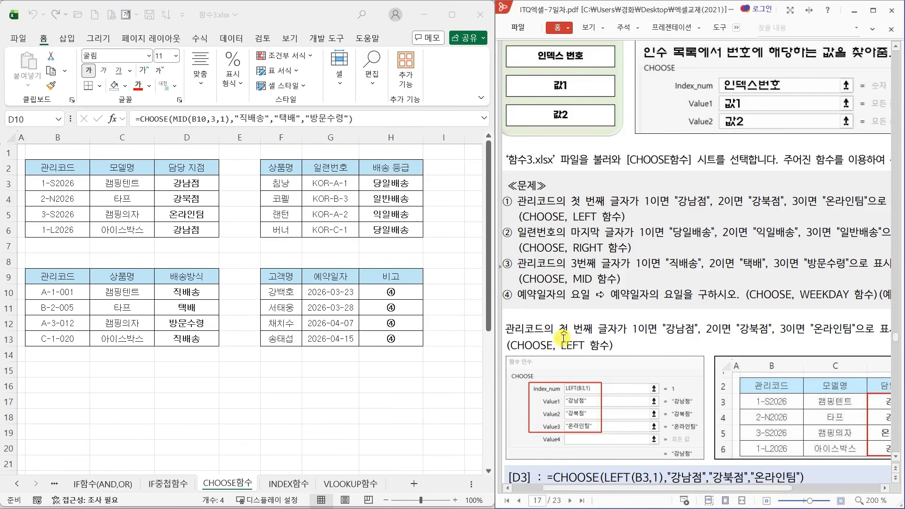
pyautogui.click(406, 292)
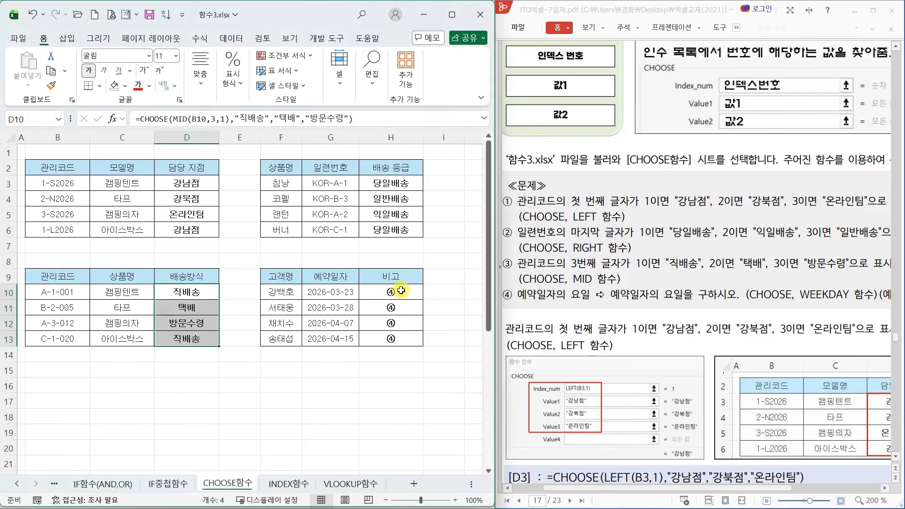
pyautogui.click(113, 119)
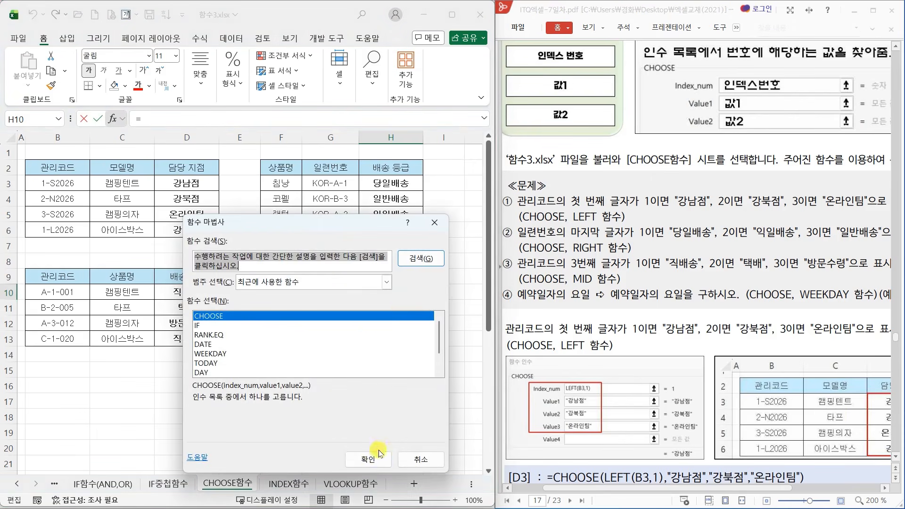
pyautogui.click(369, 459)
pyautogui.moveTo(361, 305); pyautogui.dragTo(396, 340)
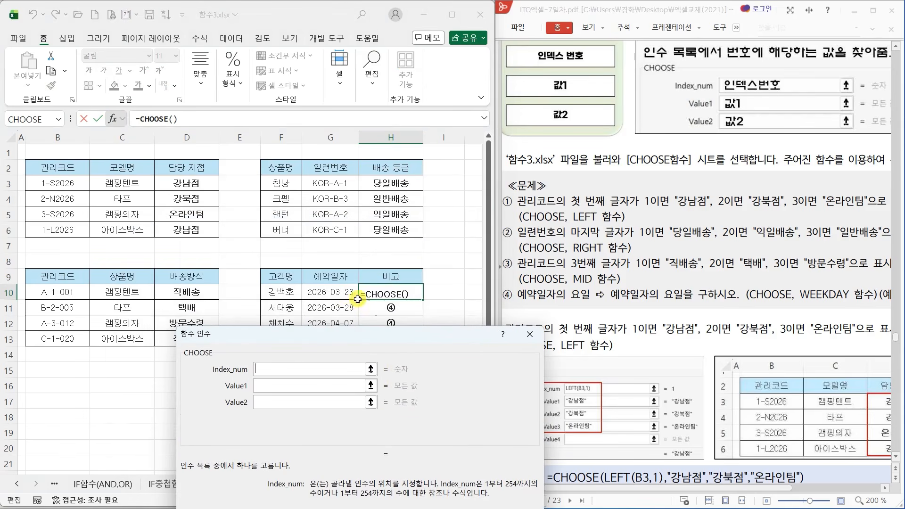
pyautogui.click(344, 293)
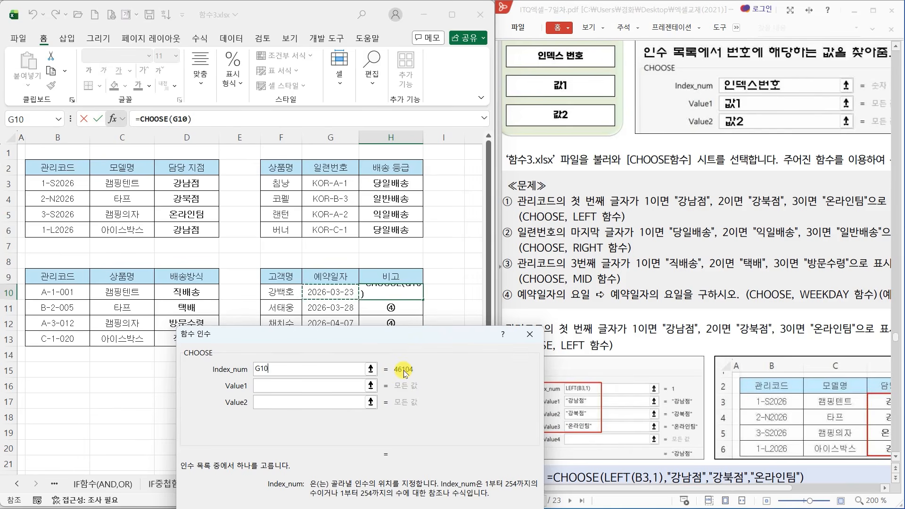
pyautogui.press('BackSpace')
pyautogui.press('BackSpace')
pyautogui.press('BackSpace')
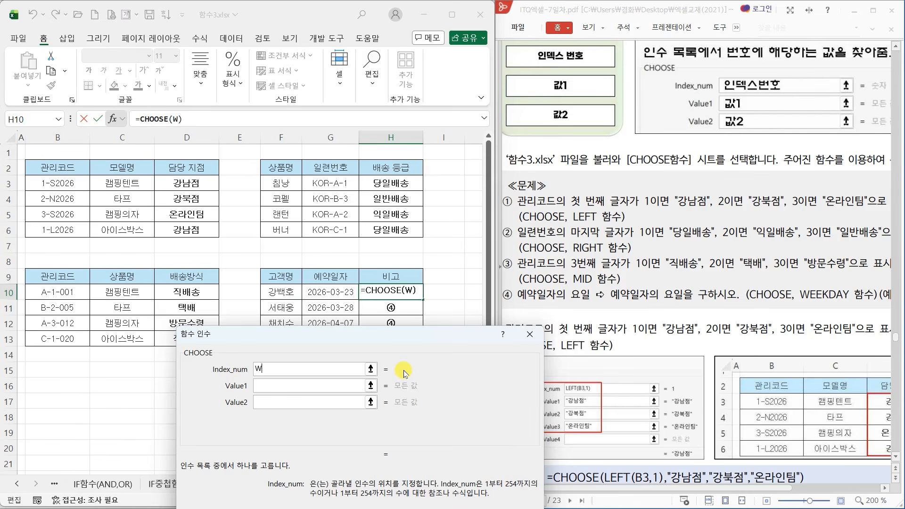
# - Set the CHOOSE index number to WEEKDAY(G10,2), using the 예약일자 with return type 2
pyautogui.write('WEE')
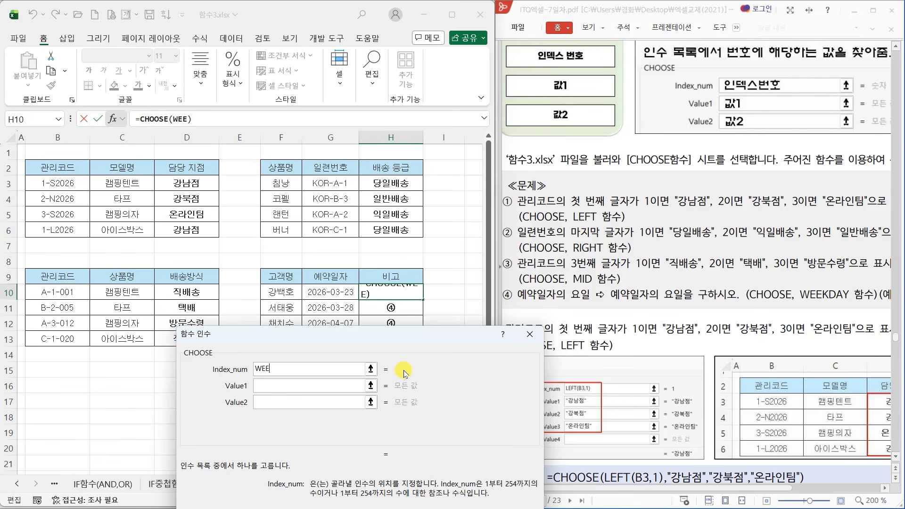
pyautogui.write('KDAY(')
pyautogui.click(345, 298)
pyautogui.write(',')
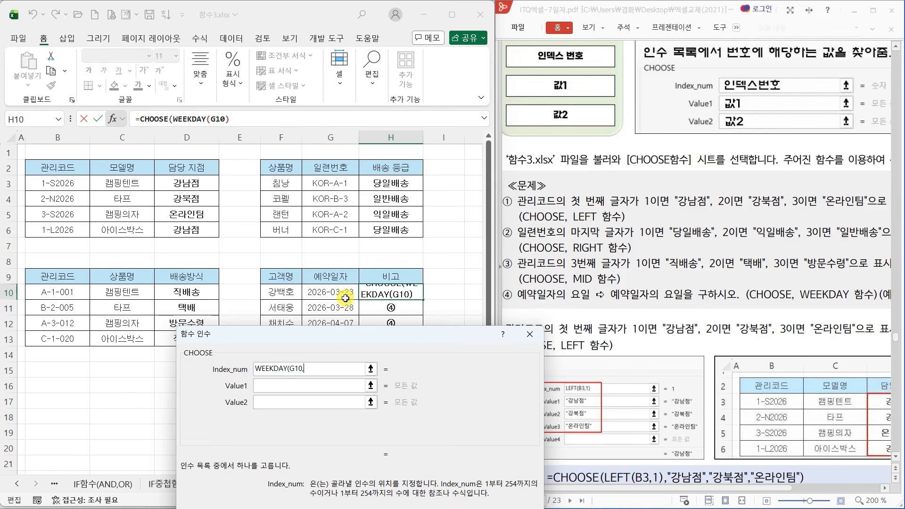
pyautogui.write('2)')
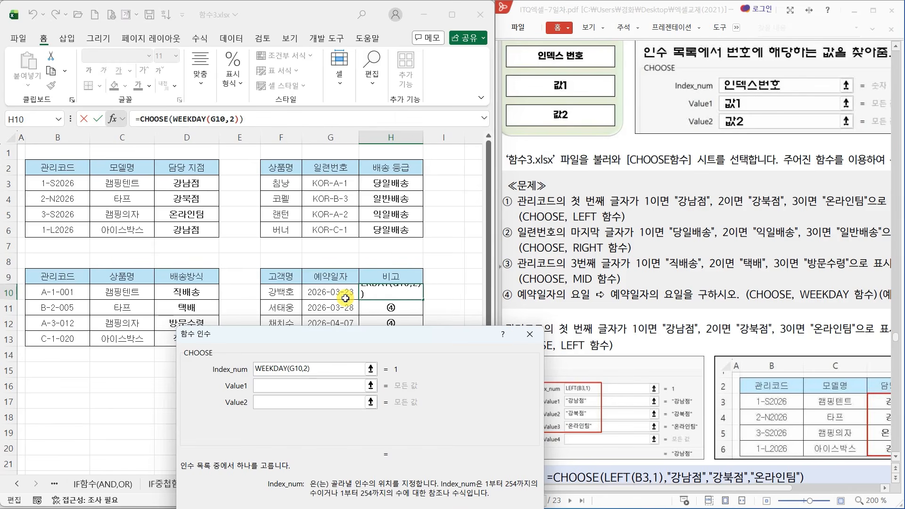
# - Enter "월요일", "화요일" and "수요일" as the first three CHOOSE values
pyautogui.press('Tab')
pyautogui.write('우')
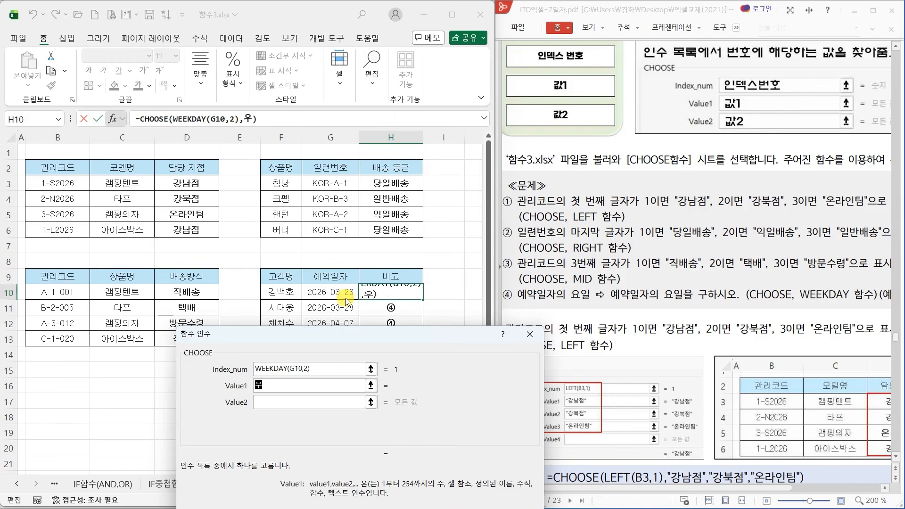
pyautogui.write('요일')
pyautogui.press('Tab')
pyautogui.write('화')
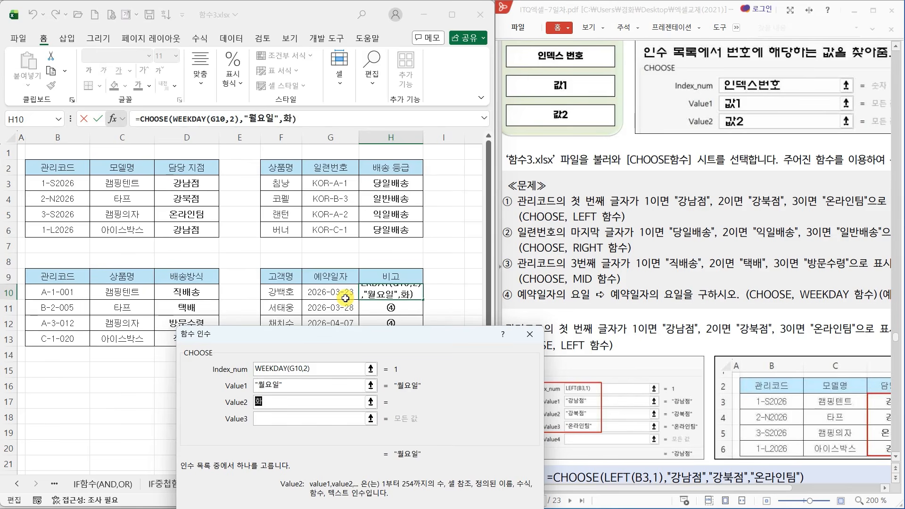
pyautogui.write('요이일')
pyautogui.press('Tab')
pyautogui.write('수요일')
pyautogui.press('Tab')
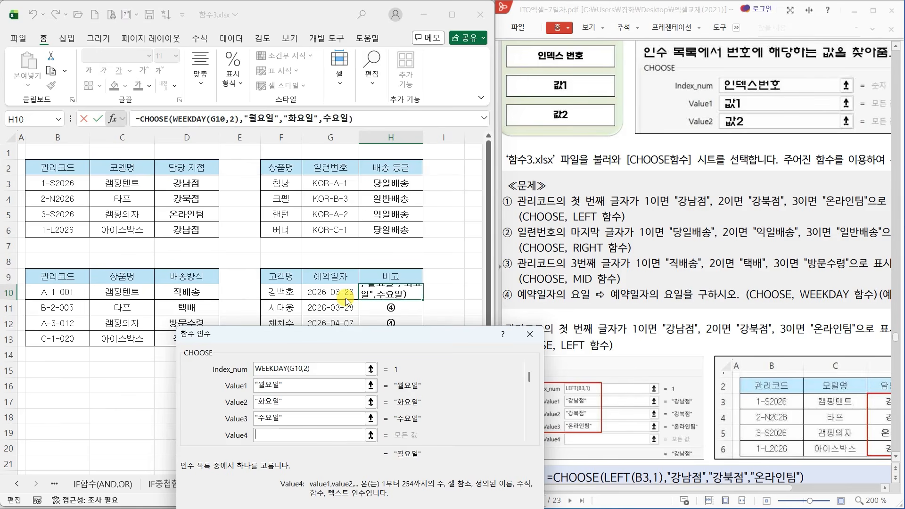
# - Enter "목요일", "금요일", "토요일" and "일요일" as CHOOSE values 4 to 7
pyautogui.write('목')
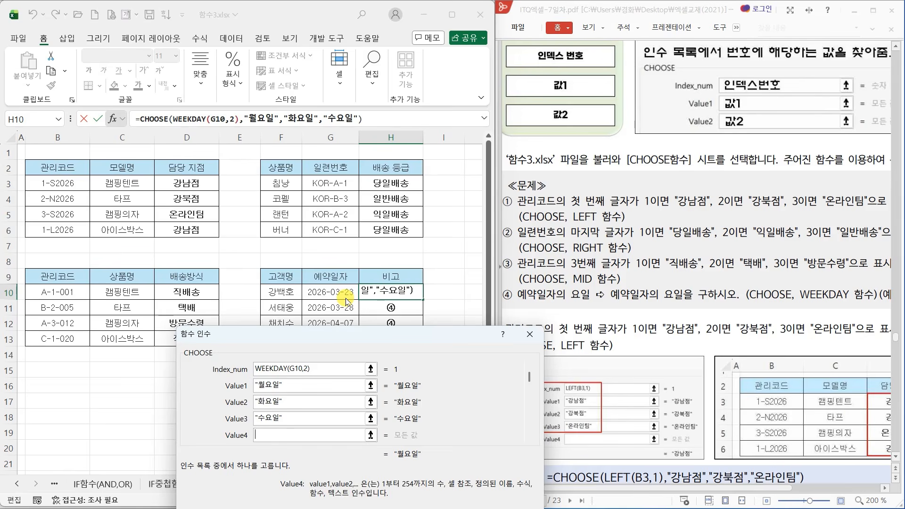
pyautogui.press('BackSpace')
pyautogui.write('ㄱ요일')
pyautogui.press('Tab')
pyautogui.write('금요')
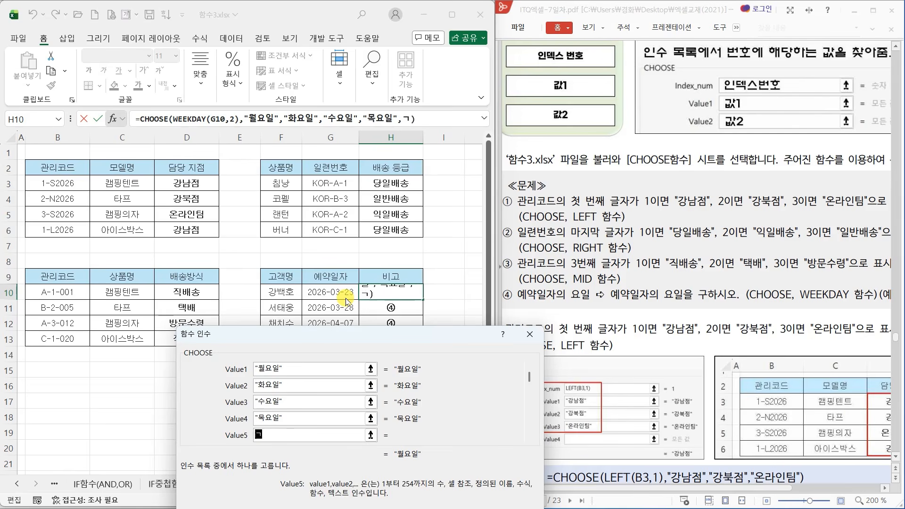
pyautogui.write('일')
pyautogui.press('Tab')
pyautogui.write('토요일')
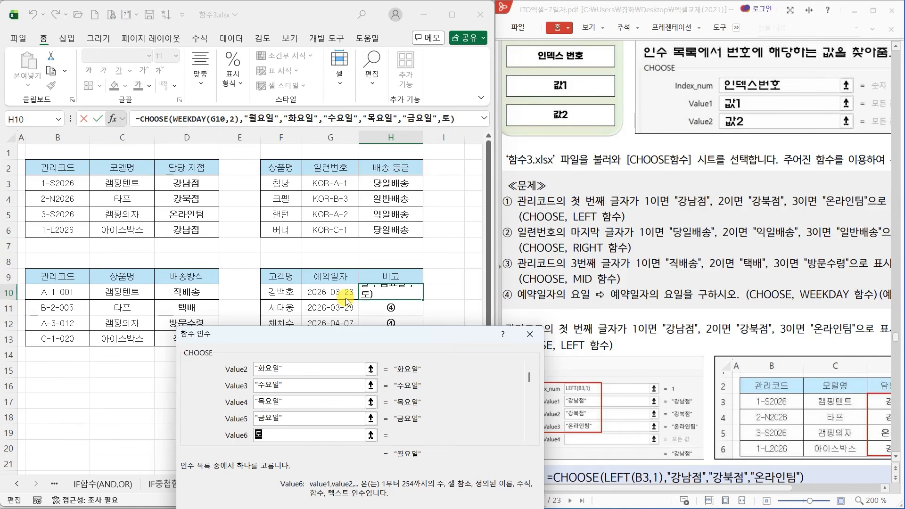
pyautogui.press('Tab')
pyautogui.write('일')
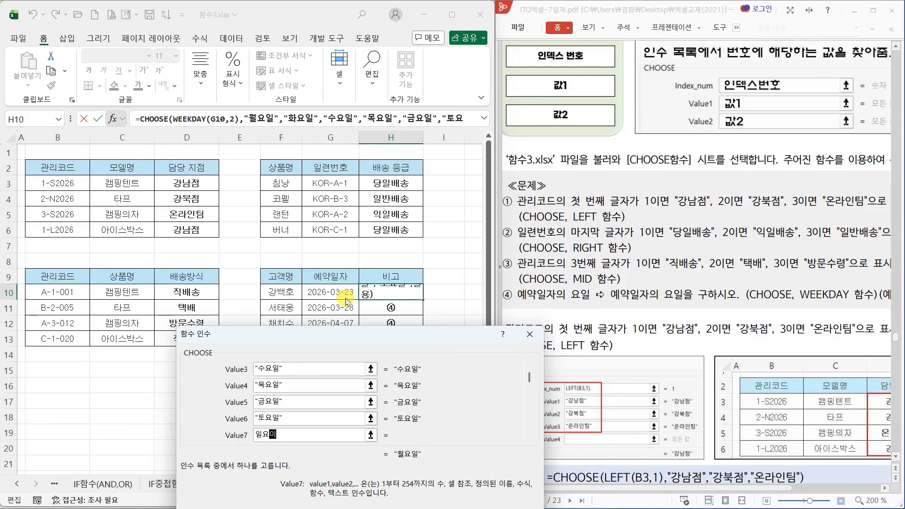
pyautogui.write('요일')
pyautogui.press('Tab')
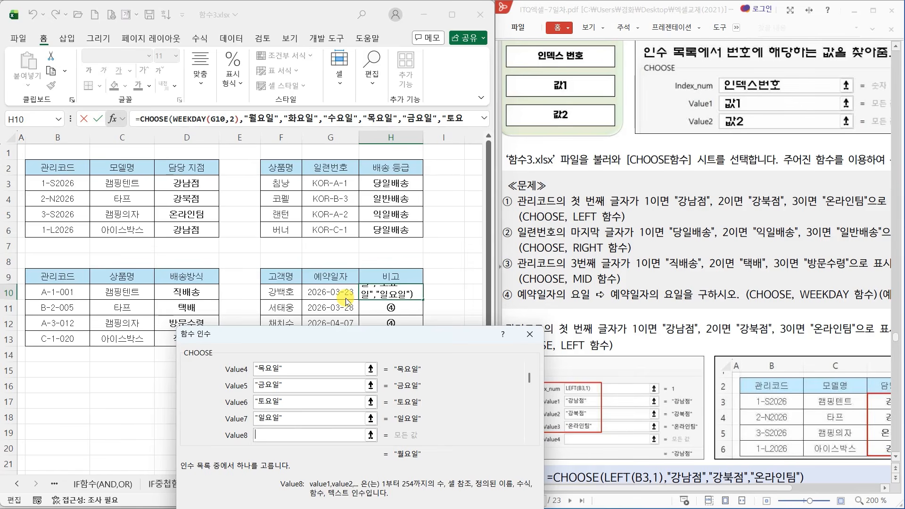
# - Accept the weekday formula in H10 and fill it down to H13
pyautogui.moveTo(366, 335); pyautogui.dragTo(275, 191)
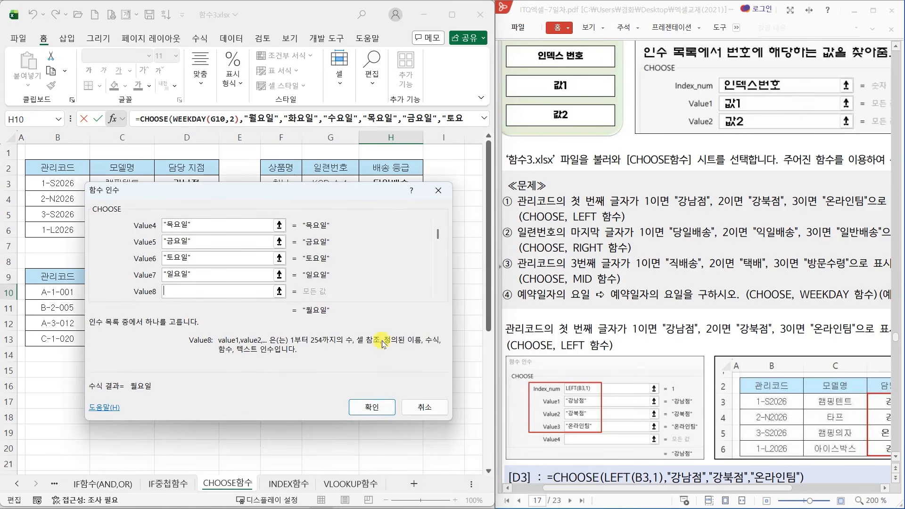
pyautogui.click(372, 407)
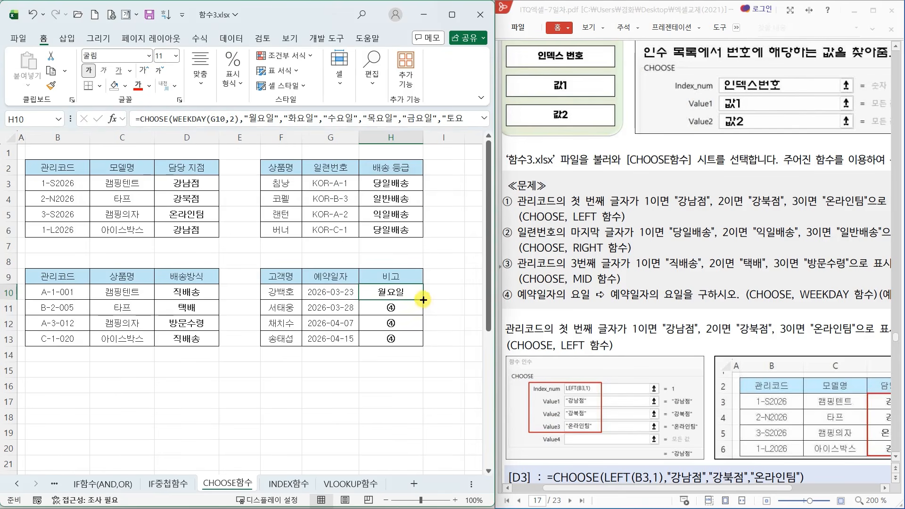
pyautogui.moveTo(422, 300); pyautogui.dragTo(424, 341)
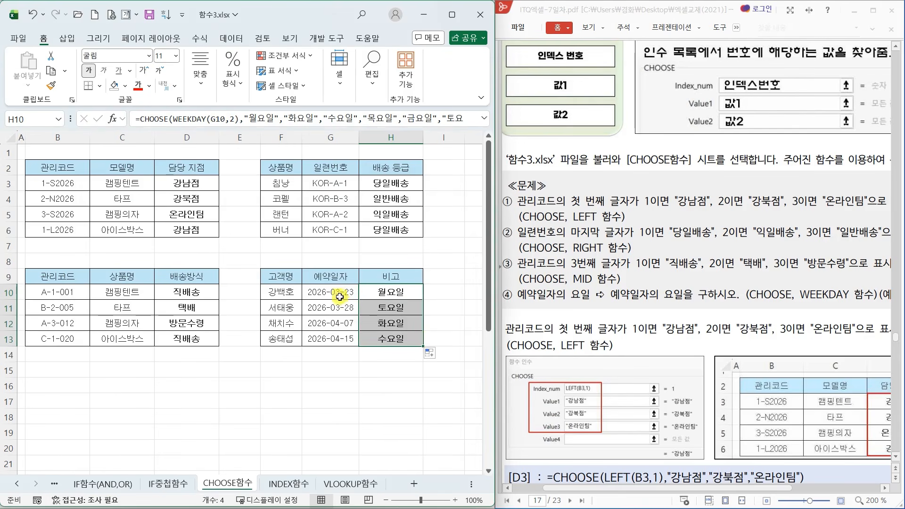
pyautogui.click(398, 297)
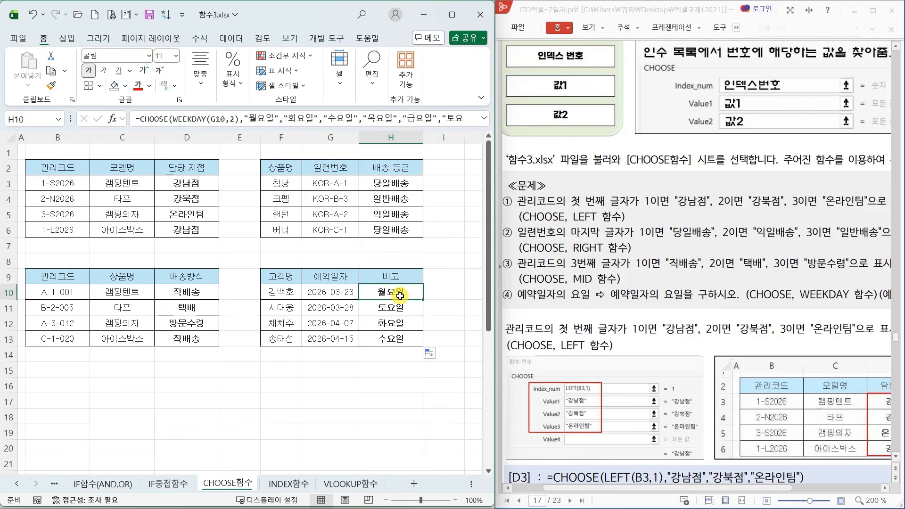
pyautogui.click(351, 312)
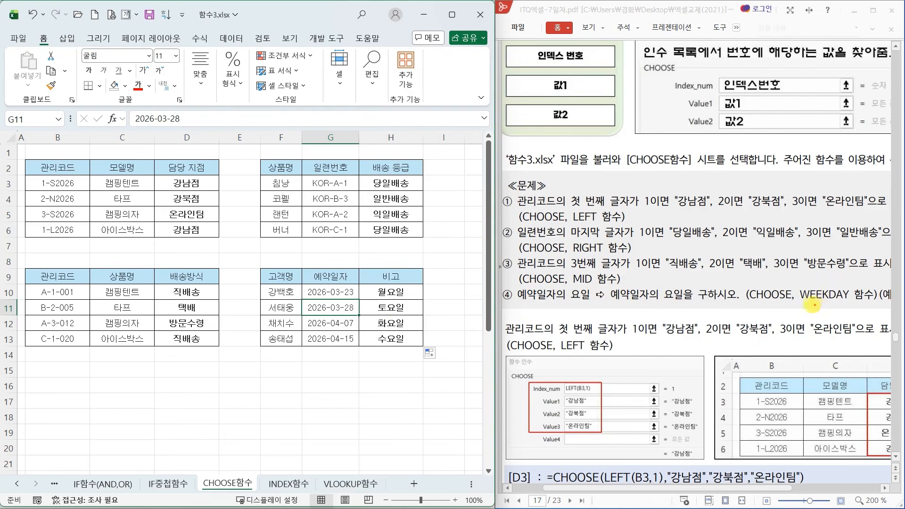
# - Review the textbook's answer for question ④ and its note on WEEKDAY option 2 numbering
pyautogui.moveTo(814, 309)
pyautogui.mouseDown()
pyautogui.moveTo(830, 305)
pyautogui.moveTo(821, 326)
pyautogui.moveTo(850, 324)
pyautogui.mouseUp()
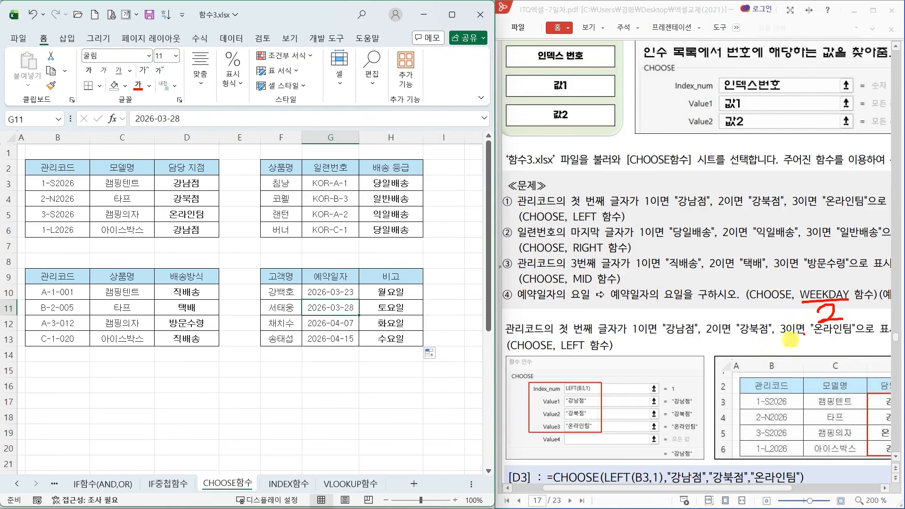
pyautogui.moveTo(731, 336)
pyautogui.mouseDown()
pyautogui.moveTo(725, 358)
pyautogui.moveTo(760, 355)
pyautogui.mouseUp()
pyautogui.moveTo(783, 328)
pyautogui.mouseDown()
pyautogui.moveTo(796, 342)
pyautogui.moveTo(787, 351)
pyautogui.moveTo(804, 340)
pyautogui.moveTo(819, 373)
pyautogui.mouseUp()
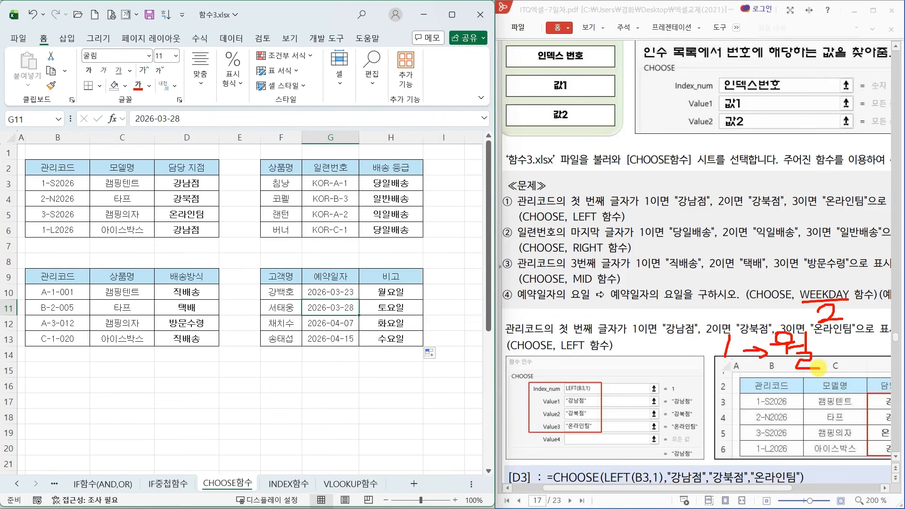
pyautogui.scroll(-15, 726, 375)
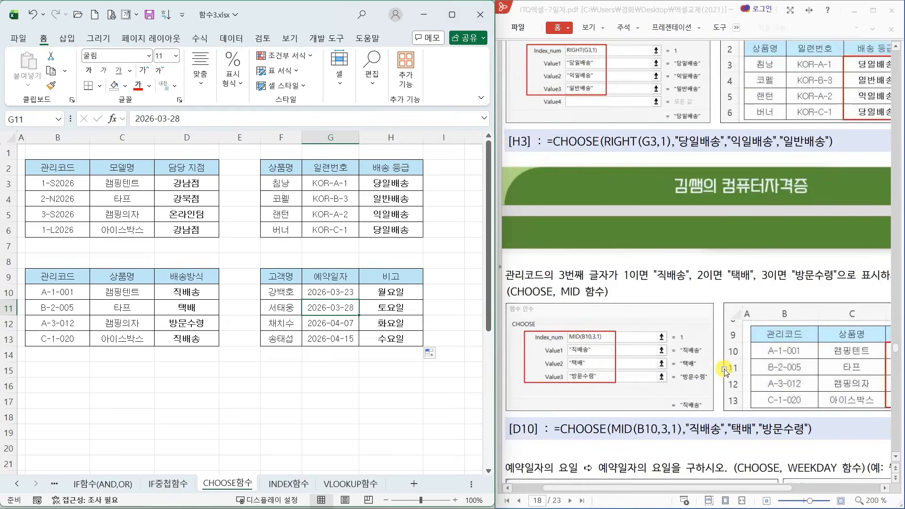
pyautogui.scroll(-4, 726, 374)
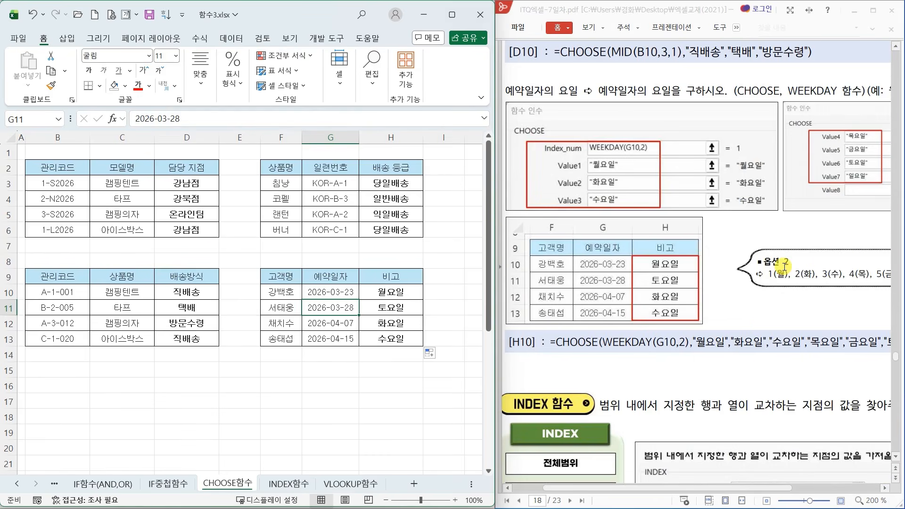
pyautogui.moveTo(796, 263)
pyautogui.mouseDown()
pyautogui.moveTo(754, 269)
pyautogui.moveTo(787, 284)
pyautogui.mouseUp()
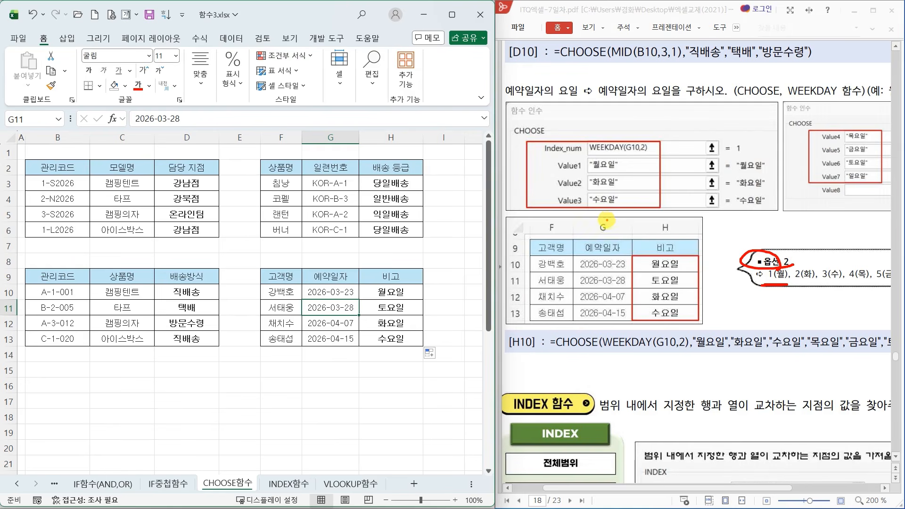
# - Open the INDEX함수 sheet and review the INDEX arguments Array, Row_num and Column_num in the textbook
pyautogui.scroll(-5, 630, 324)
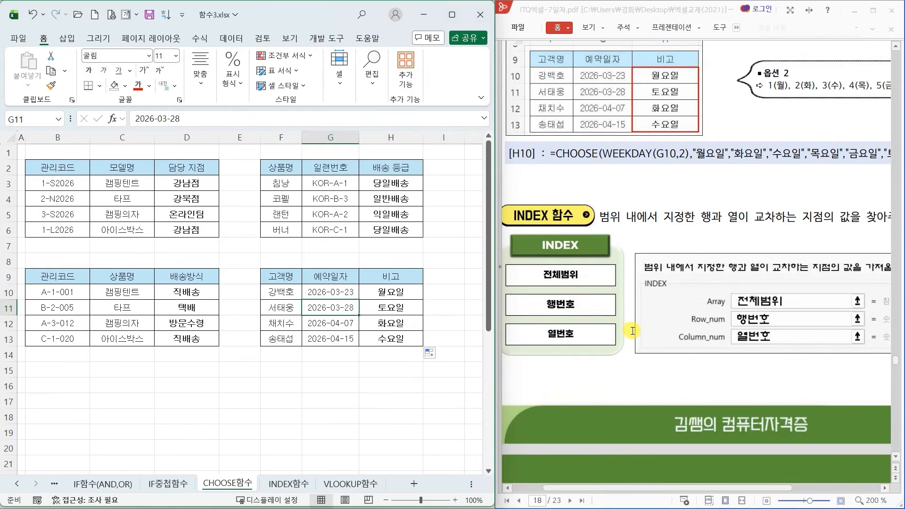
pyautogui.click(285, 484)
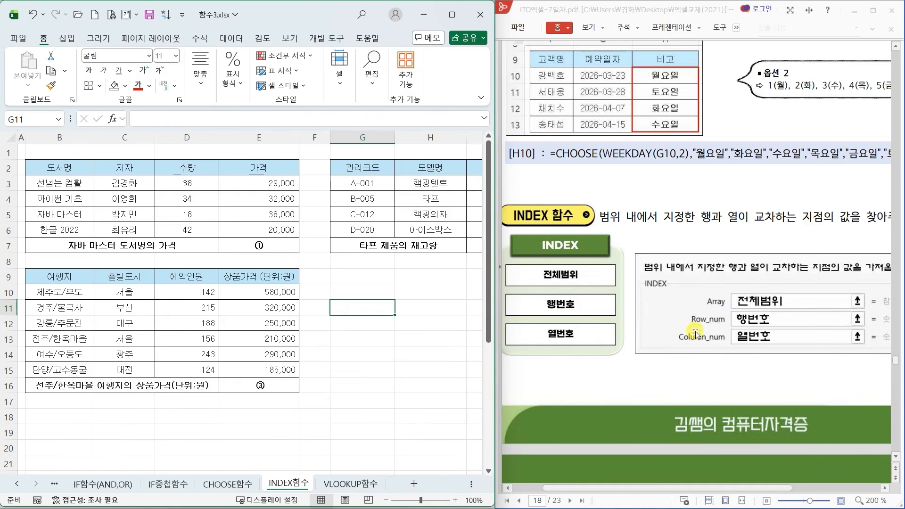
pyautogui.moveTo(723, 311)
pyautogui.mouseDown()
pyautogui.moveTo(693, 297)
pyautogui.moveTo(728, 295)
pyautogui.moveTo(724, 312)
pyautogui.moveTo(781, 310)
pyautogui.mouseUp()
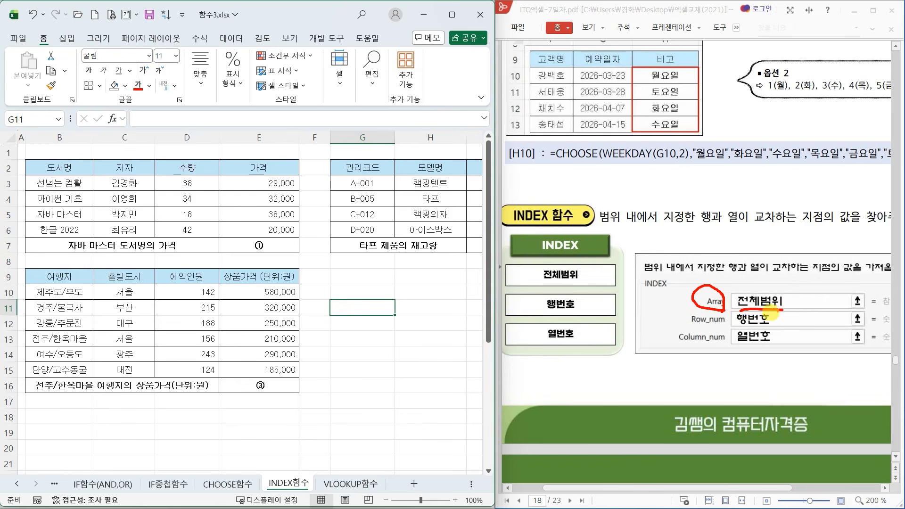
pyautogui.moveTo(692, 324)
pyautogui.mouseDown()
pyautogui.moveTo(707, 324)
pyautogui.moveTo(706, 345)
pyautogui.moveTo(758, 348)
pyautogui.moveTo(778, 326)
pyautogui.moveTo(786, 343)
pyautogui.mouseUp()
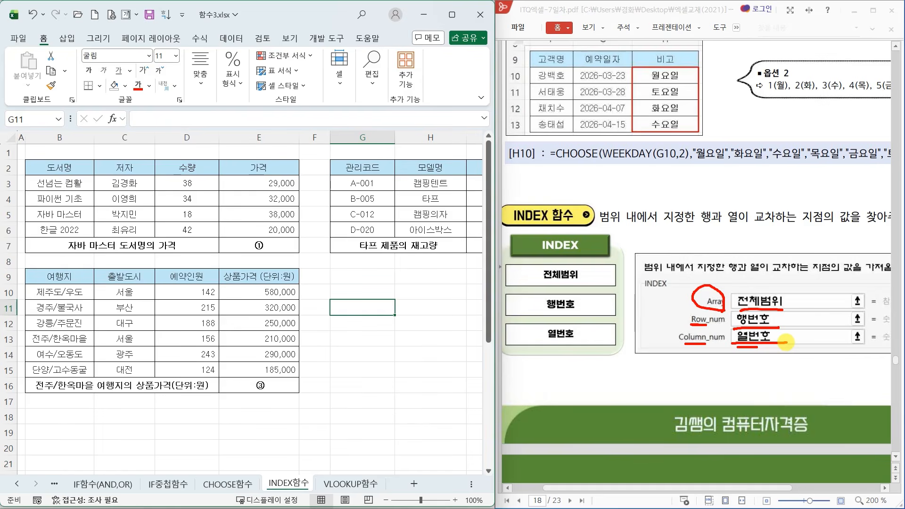
pyautogui.scroll(-6, 679, 333)
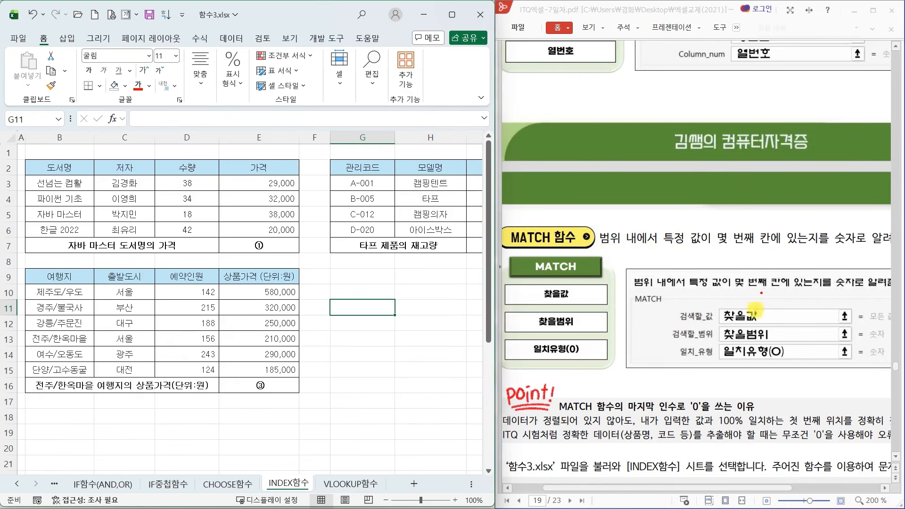
# - Study the MATCH arguments in the textbook and the note on using 0 as the match type
pyautogui.moveTo(755, 317); pyautogui.dragTo(759, 305)
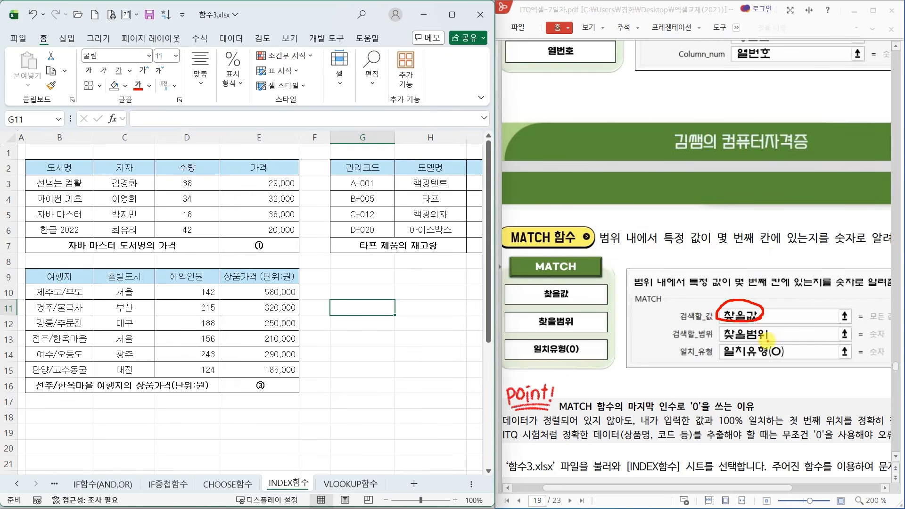
pyautogui.moveTo(768, 336); pyautogui.dragTo(773, 329)
pyautogui.moveTo(785, 363)
pyautogui.mouseDown()
pyautogui.moveTo(725, 369)
pyautogui.moveTo(792, 350)
pyautogui.moveTo(790, 361)
pyautogui.mouseUp()
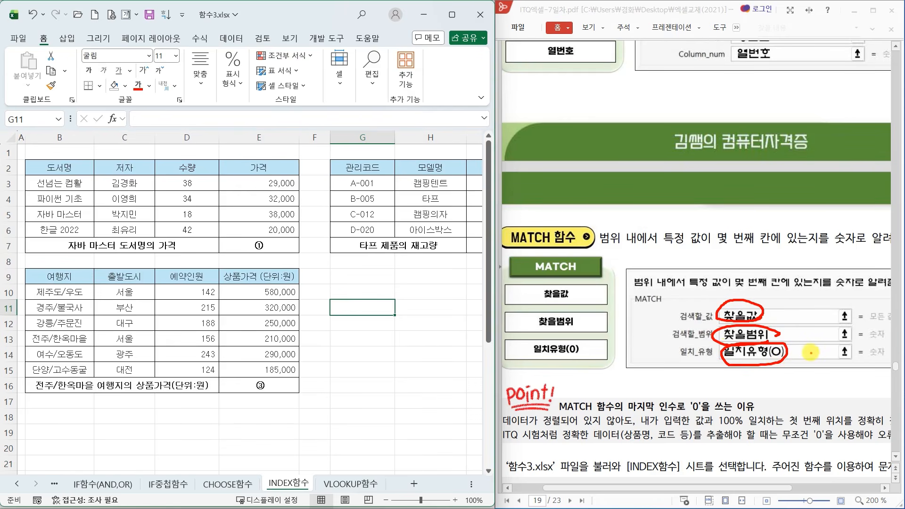
pyautogui.moveTo(810, 352)
pyautogui.mouseDown()
pyautogui.moveTo(806, 362)
pyautogui.moveTo(812, 355)
pyautogui.mouseUp()
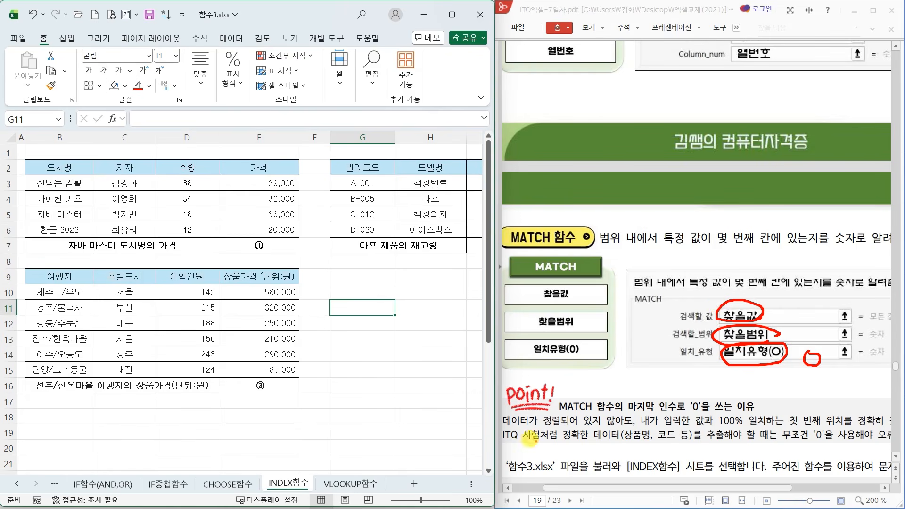
pyautogui.moveTo(495, 430); pyautogui.dragTo(837, 443)
pyautogui.moveTo(813, 410)
pyautogui.mouseDown()
pyautogui.moveTo(821, 424)
pyautogui.moveTo(835, 398)
pyautogui.mouseUp()
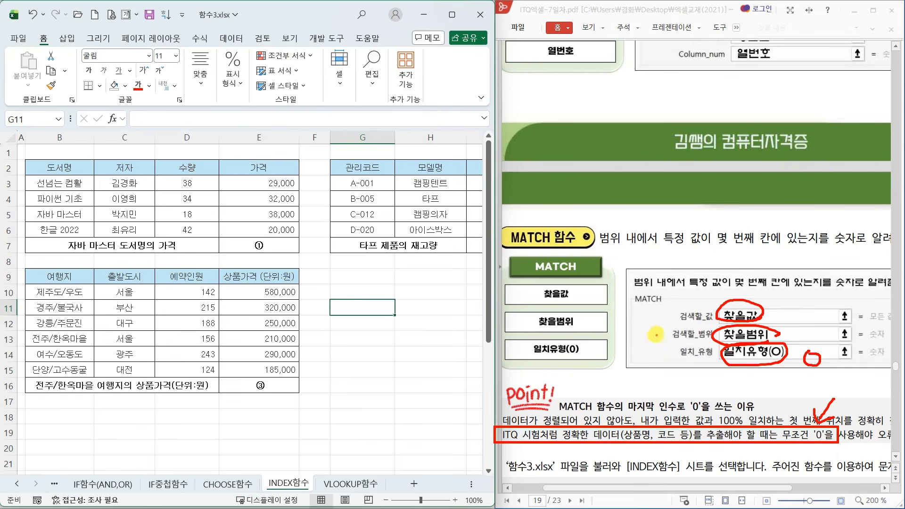
pyautogui.press('Escape')
# - Read question ① and its INDEX example in the textbook, and select cell E7 for the 자바 마스터 price
pyautogui.scroll(-2, 662, 370)
pyautogui.scroll(-2, 663, 371)
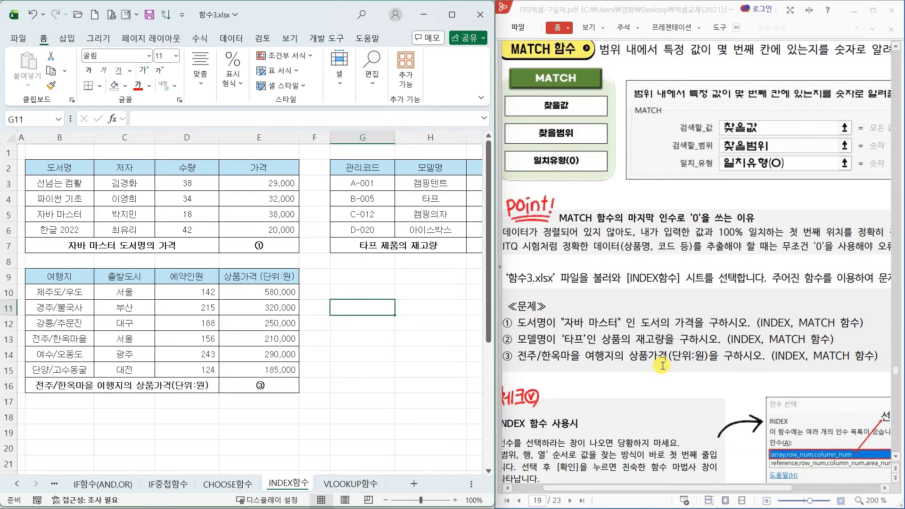
pyautogui.scroll(-1, 653, 297)
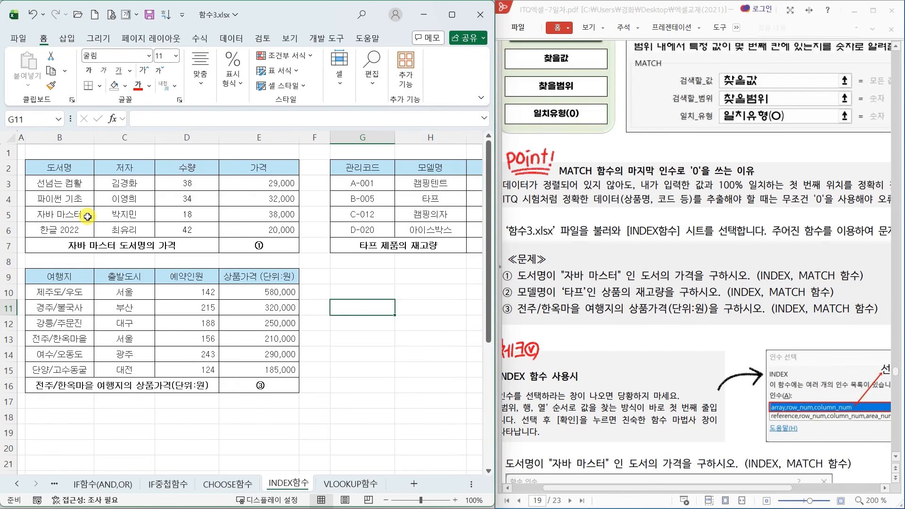
pyautogui.moveTo(80, 210)
pyautogui.mouseDown()
pyautogui.moveTo(39, 217)
pyautogui.moveTo(75, 227)
pyautogui.moveTo(184, 197)
pyautogui.moveTo(285, 220)
pyautogui.moveTo(300, 213)
pyautogui.mouseUp()
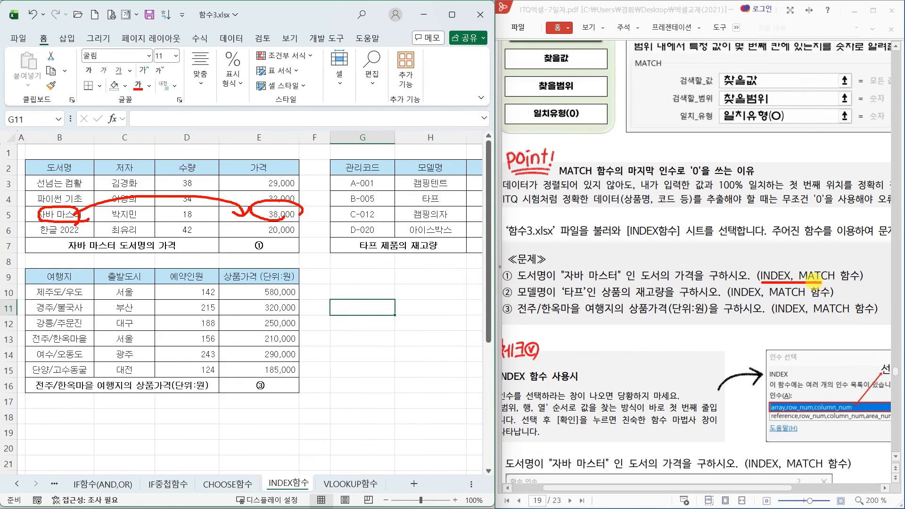
pyautogui.press('Escape')
pyautogui.scroll(-2, 618, 349)
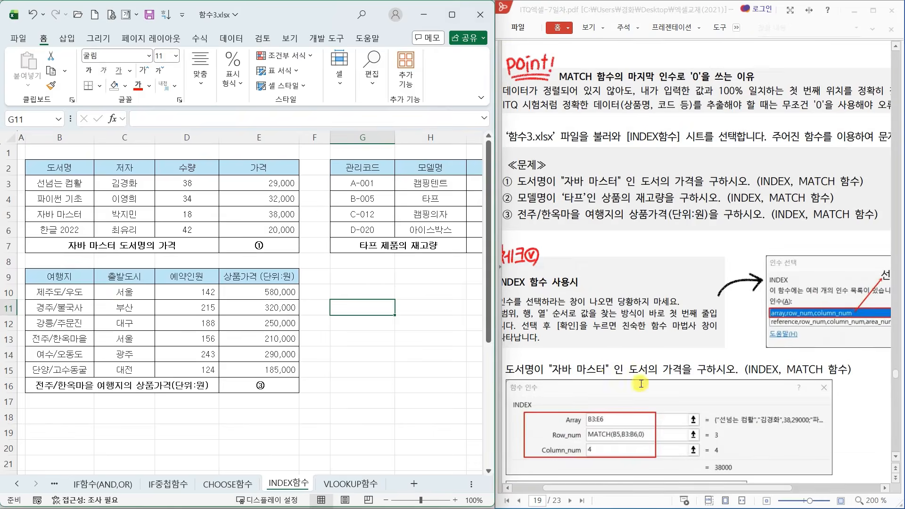
pyautogui.moveTo(648, 484); pyautogui.dragTo(628, 477)
pyautogui.click(258, 247)
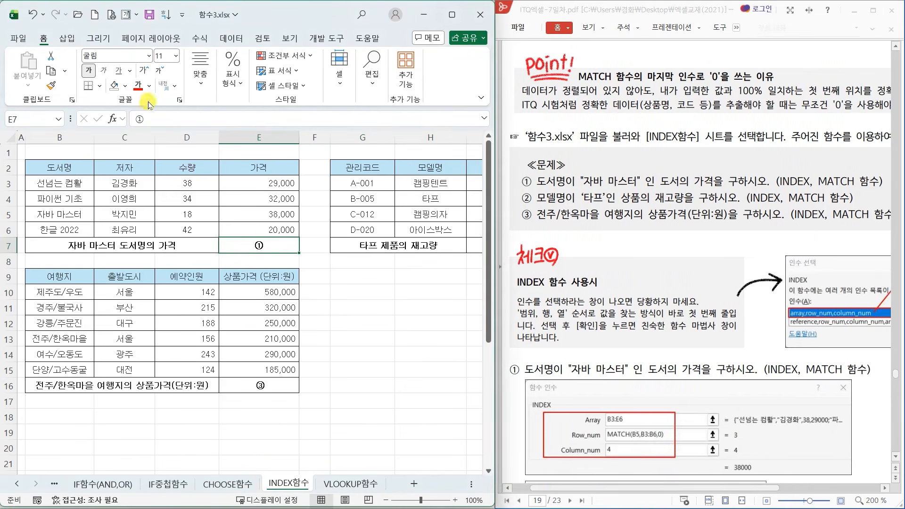
# - Start an INDEX function in E7 using the array,row_num,column_num form, with B3:E6 as the Array
pyautogui.click(113, 119)
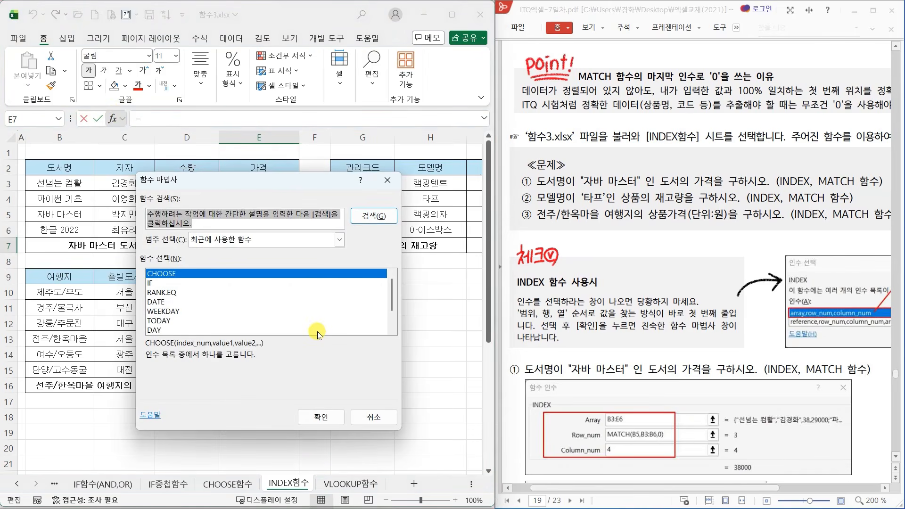
pyautogui.write('INDE')
pyautogui.press('Return')
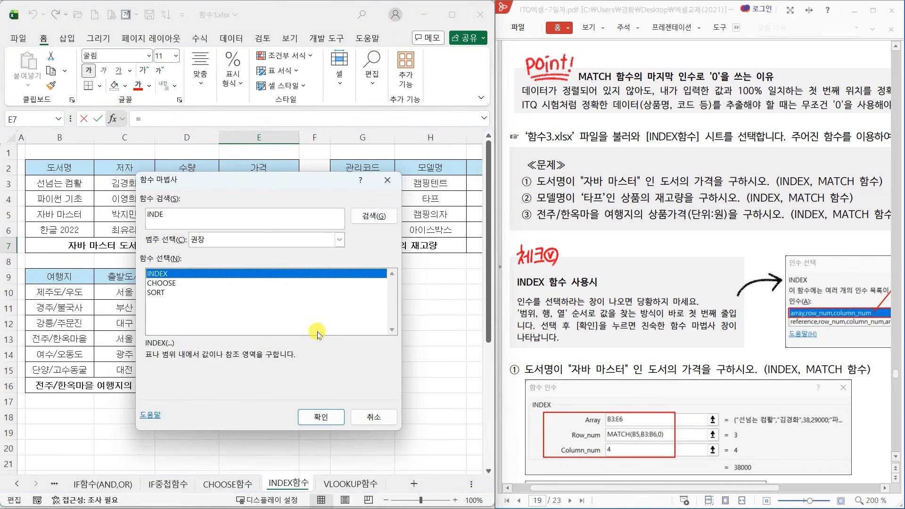
pyautogui.click(320, 417)
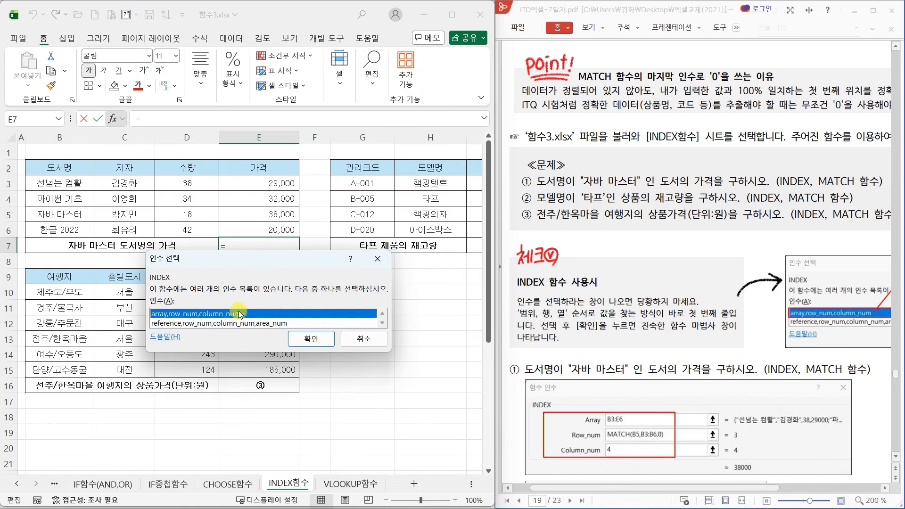
pyautogui.click(310, 338)
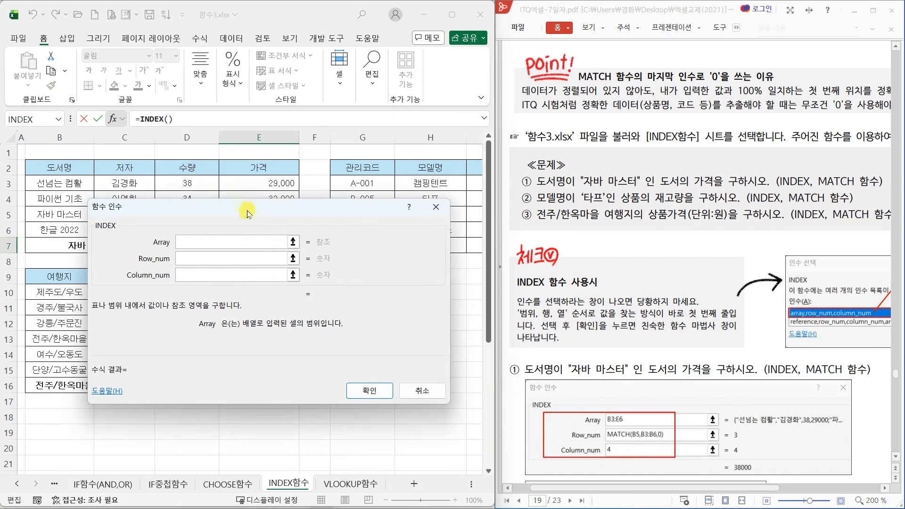
pyautogui.moveTo(246, 206); pyautogui.dragTo(471, 132)
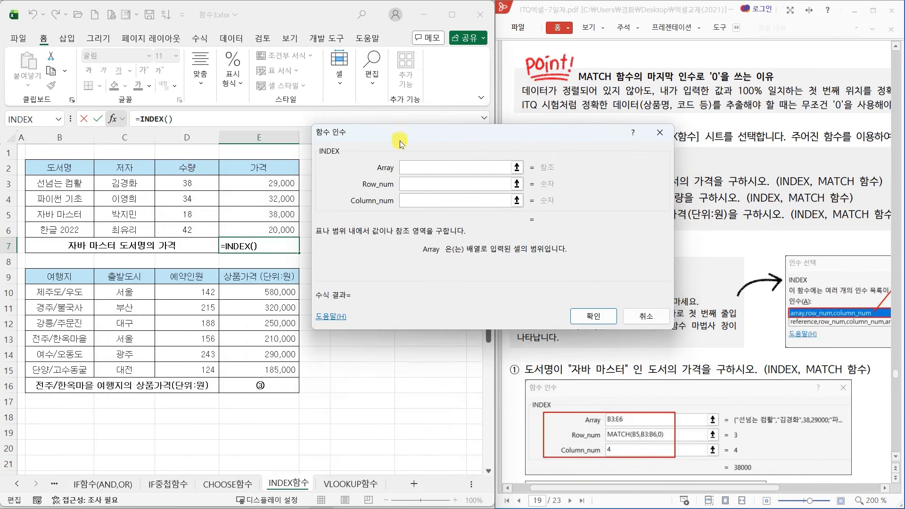
pyautogui.moveTo(400, 141); pyautogui.dragTo(398, 110)
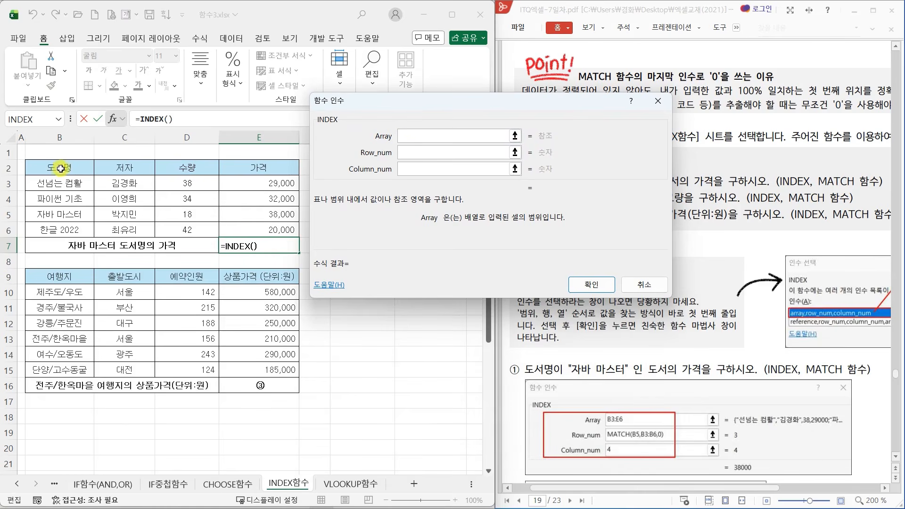
pyautogui.moveTo(45, 181); pyautogui.dragTo(257, 225)
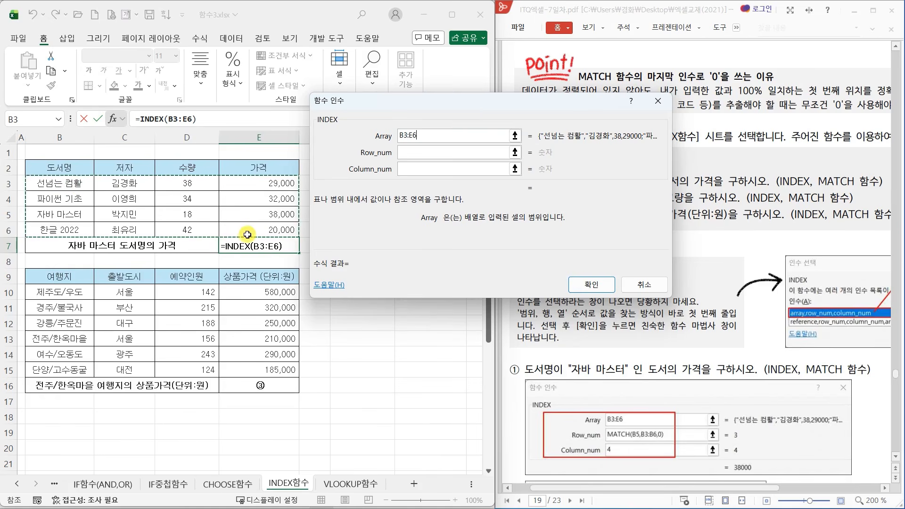
# - Set Row_num to MATCH(B5,B3:B6,0) to find the row of 자바 마스터 among the book titles
pyautogui.click(411, 151)
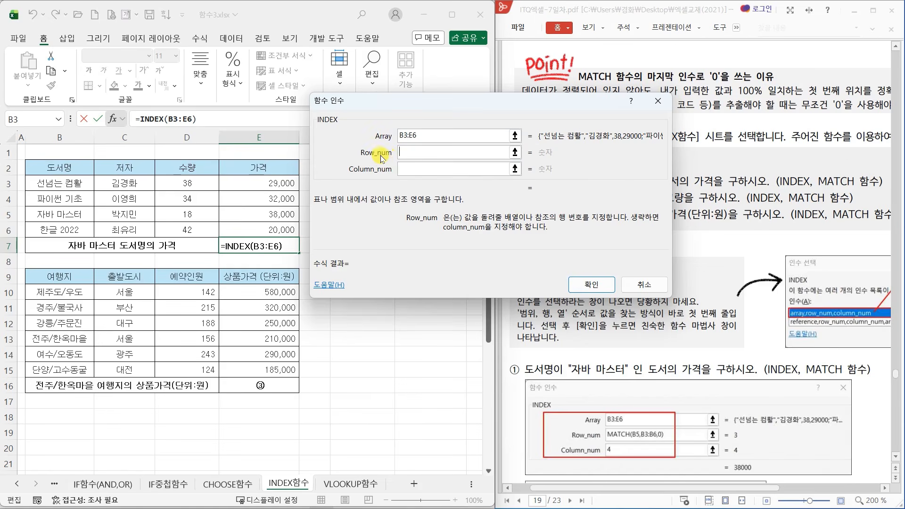
pyautogui.click(59, 216)
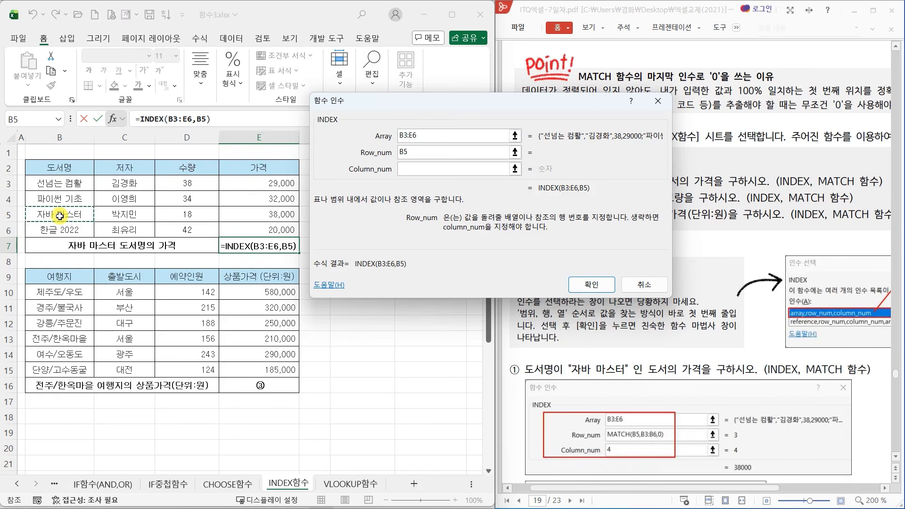
pyautogui.click(354, 231)
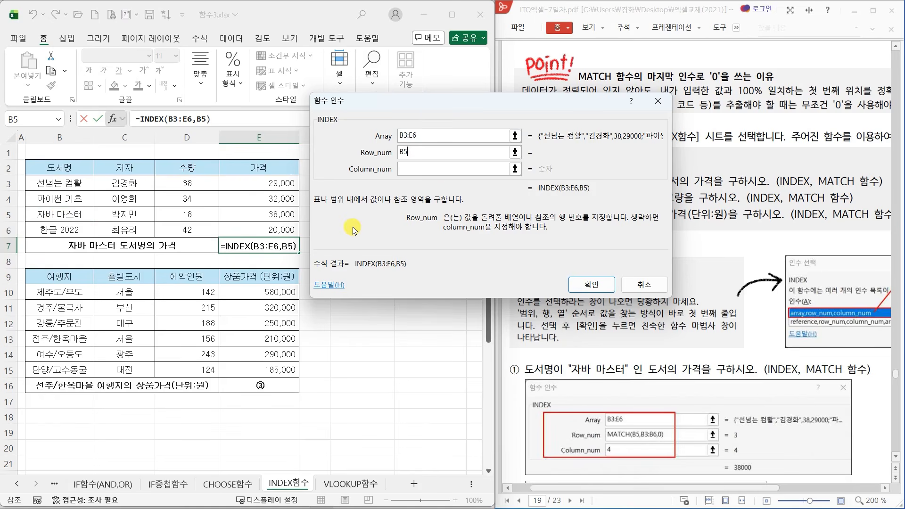
pyautogui.press('BackSpace')
pyautogui.press('BackSpace')
pyautogui.write('MATCH')
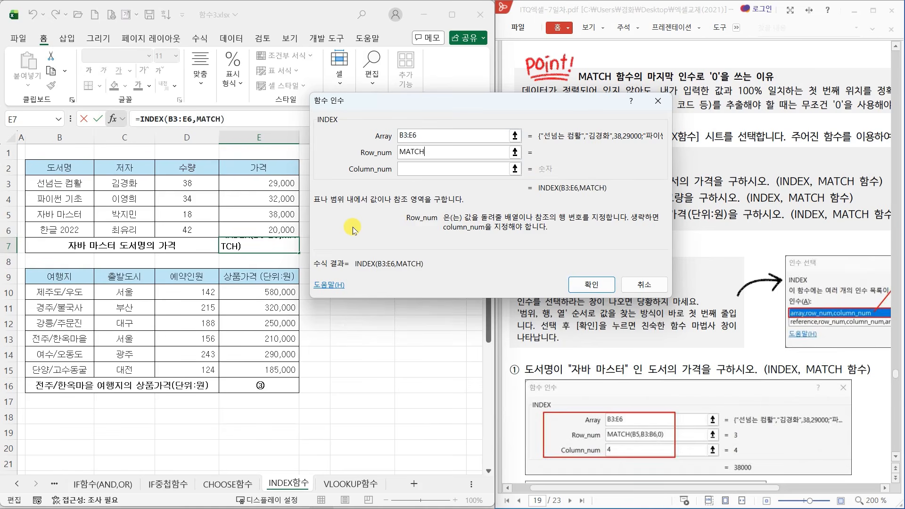
pyautogui.write('(')
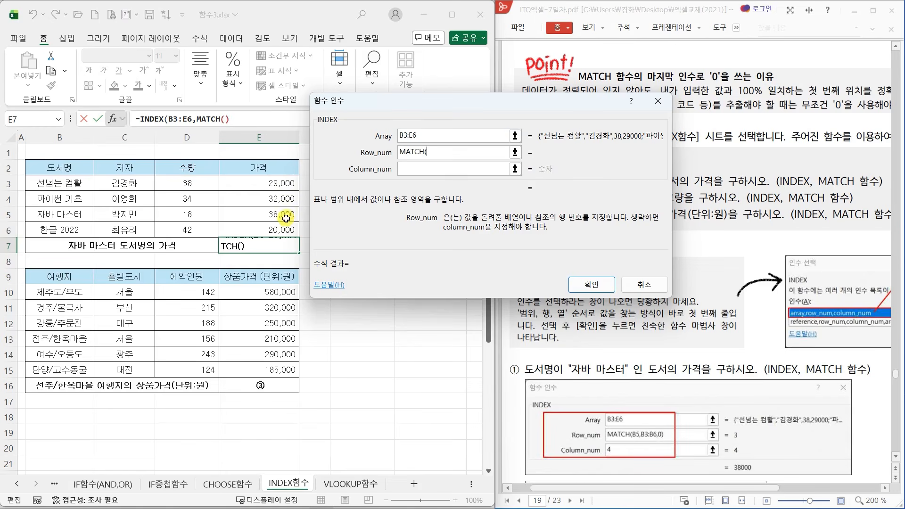
pyautogui.click(88, 217)
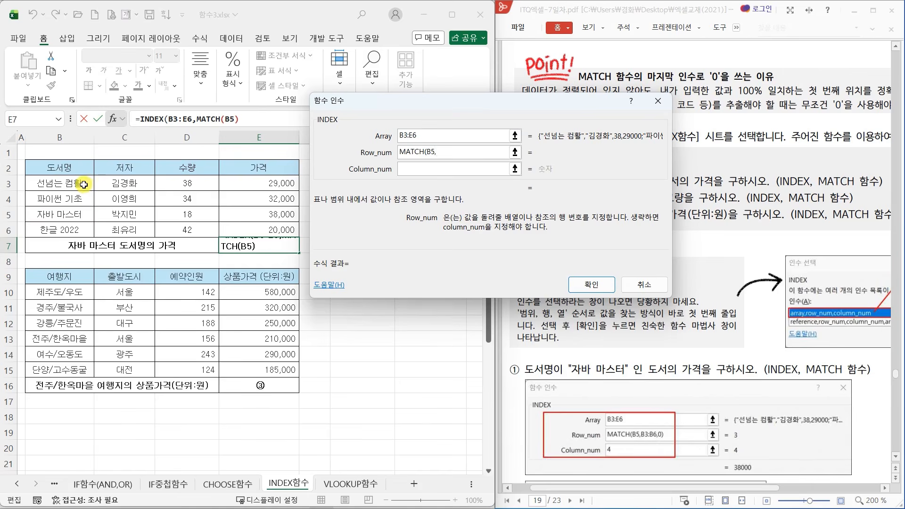
pyautogui.moveTo(84, 185); pyautogui.dragTo(83, 233)
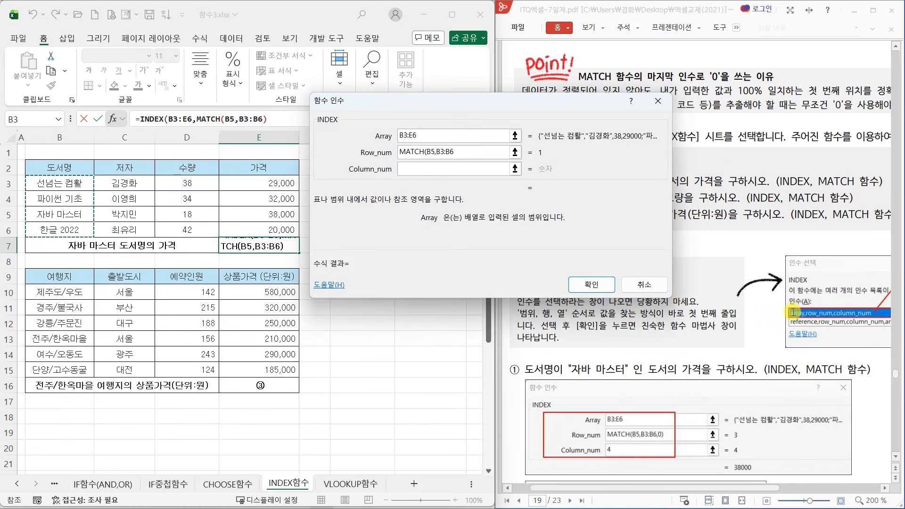
pyautogui.scroll(2, 794, 312)
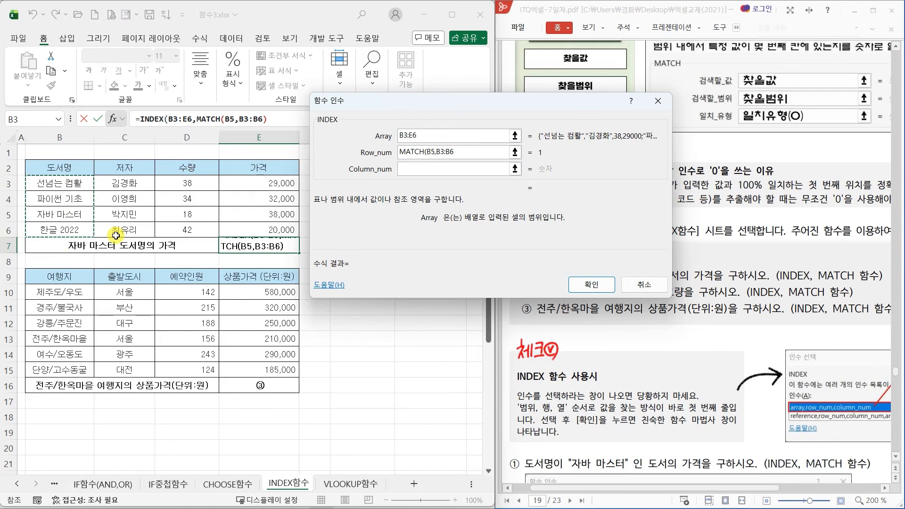
pyautogui.write(',')
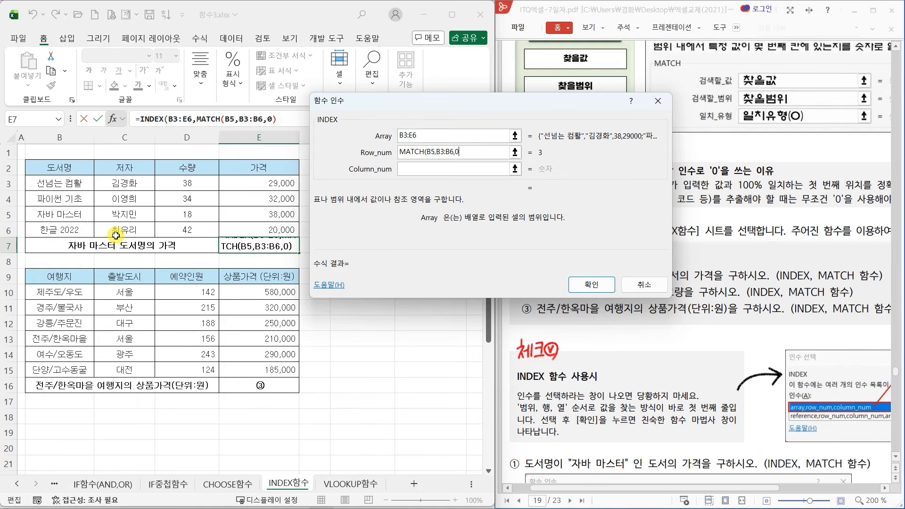
pyautogui.write('0)')
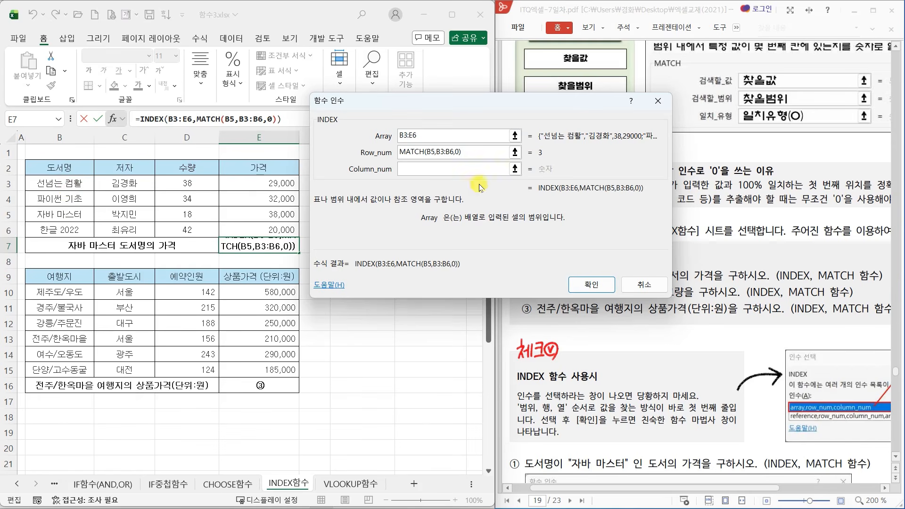
# - Set Column_num to 4 for the 가격 column and complete the INDEX formula in E7
pyautogui.click(418, 171)
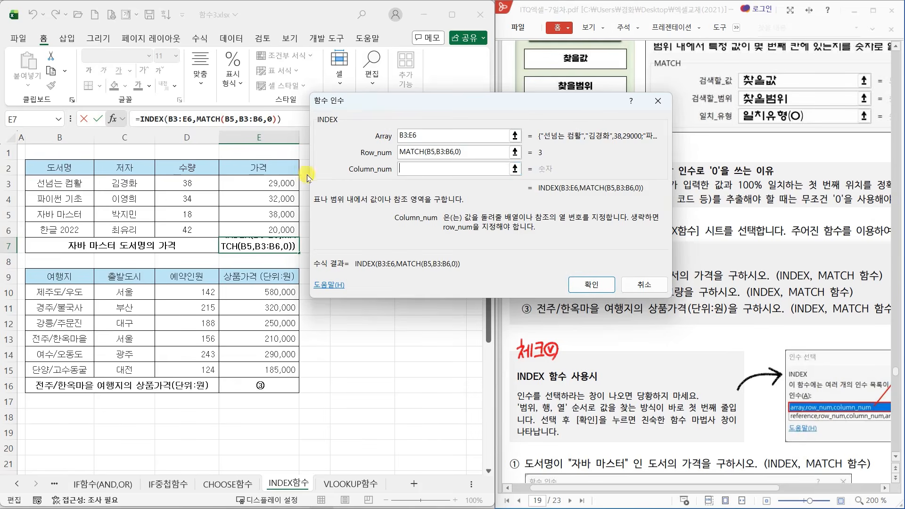
pyautogui.moveTo(24, 176)
pyautogui.mouseDown()
pyautogui.moveTo(101, 183)
pyautogui.moveTo(297, 236)
pyautogui.mouseUp()
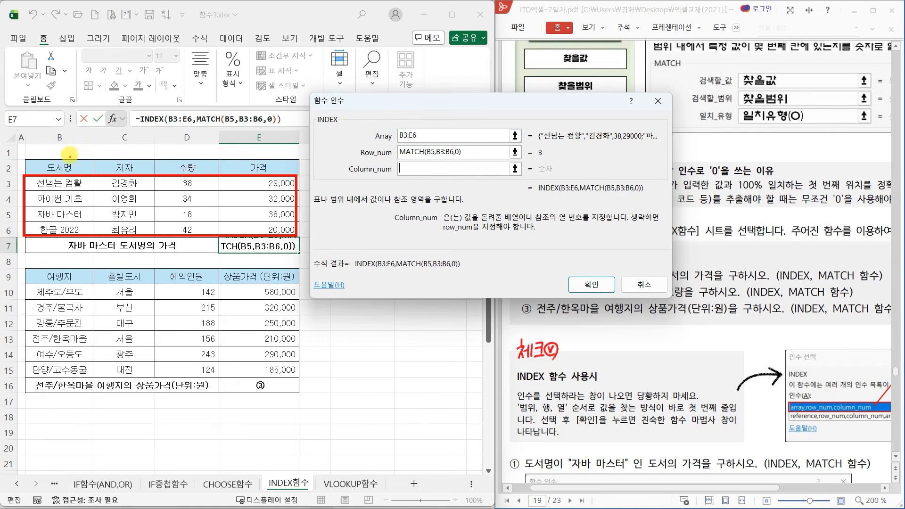
pyautogui.moveTo(70, 152); pyautogui.dragTo(67, 190)
pyautogui.moveTo(121, 176); pyautogui.dragTo(180, 186)
pyautogui.moveTo(267, 149); pyautogui.dragTo(261, 188)
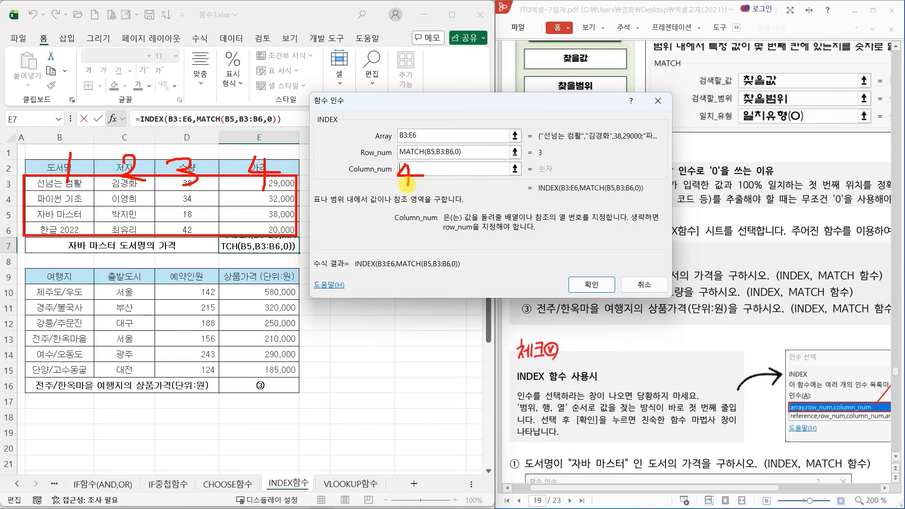
pyautogui.press('Escape')
pyautogui.click(422, 169)
pyautogui.write('4')
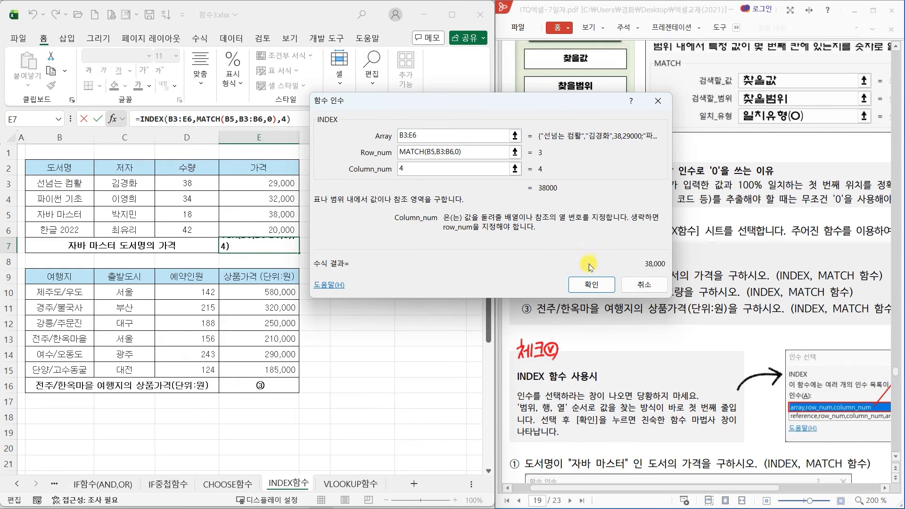
pyautogui.click(592, 284)
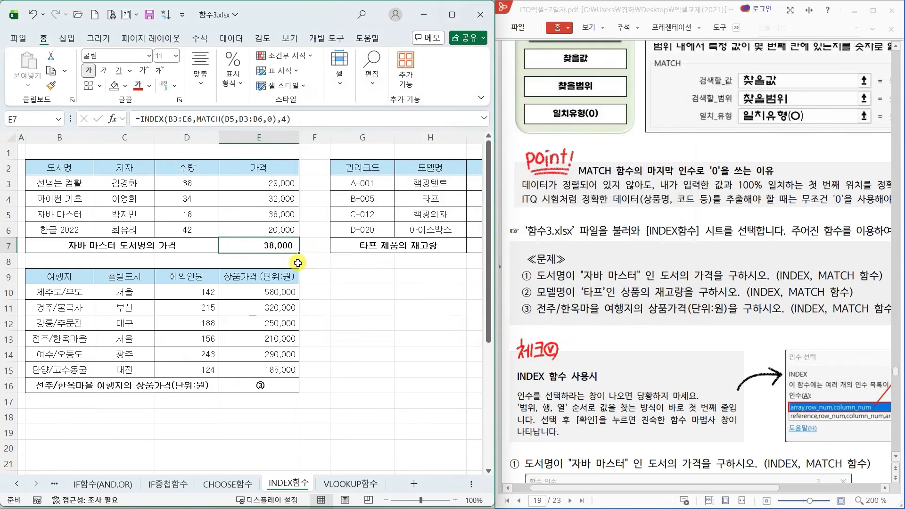
# - Start an array-form INDEX function in E8 with only the price range E3:E6 as Array and 1 as Column_num
pyautogui.click(271, 260)
pyautogui.click(112, 118)
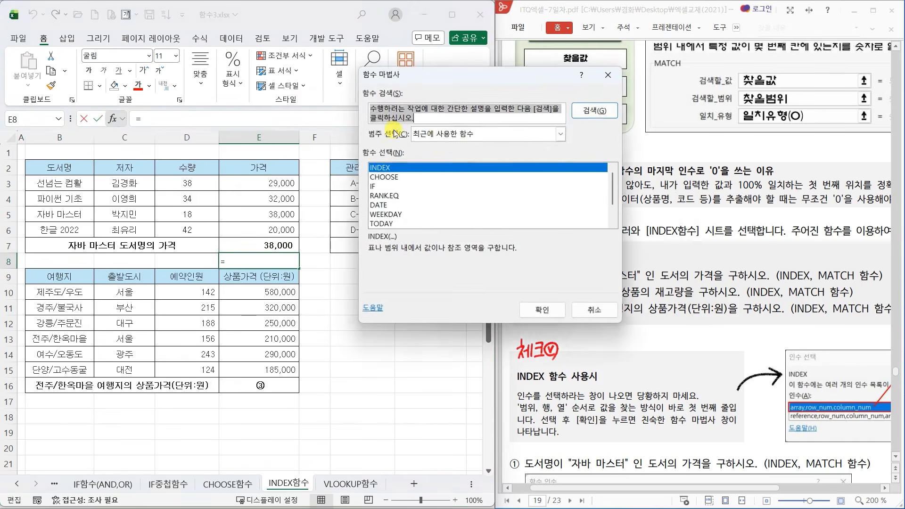
pyautogui.click(541, 310)
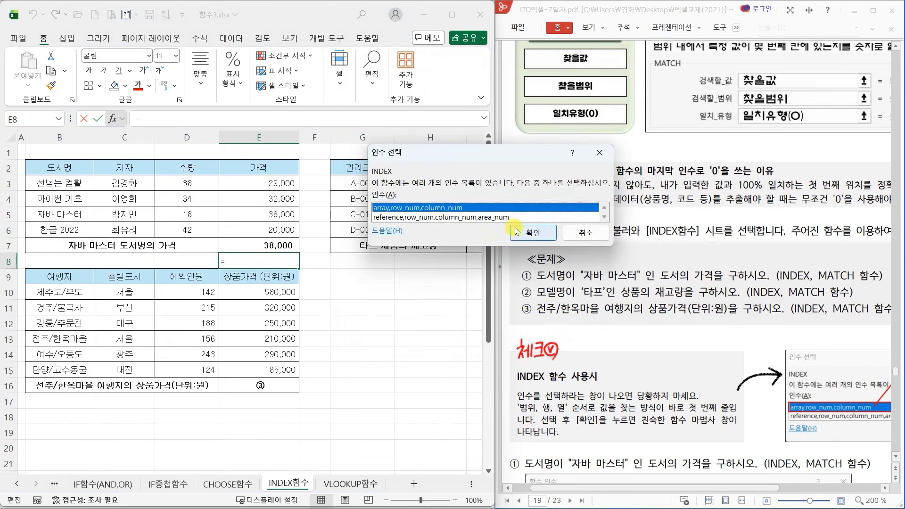
pyautogui.click(518, 231)
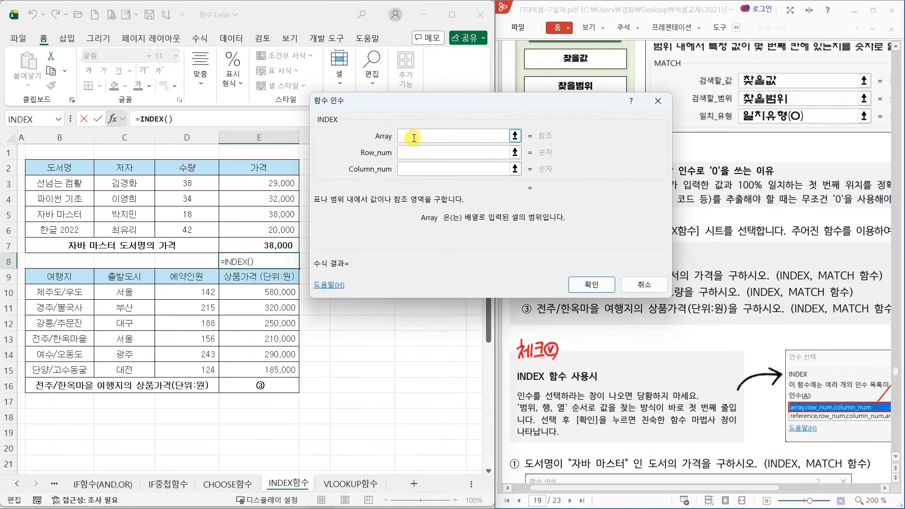
pyautogui.moveTo(284, 183); pyautogui.dragTo(276, 225)
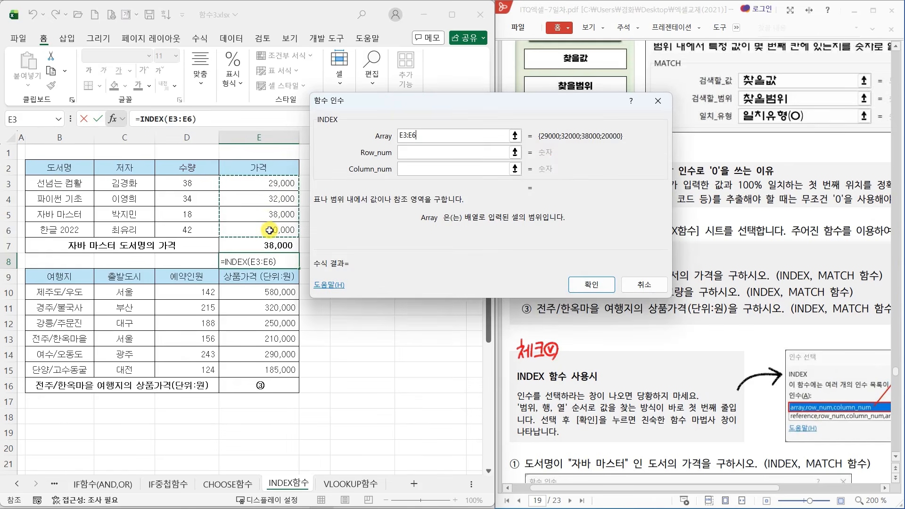
pyautogui.click(411, 168)
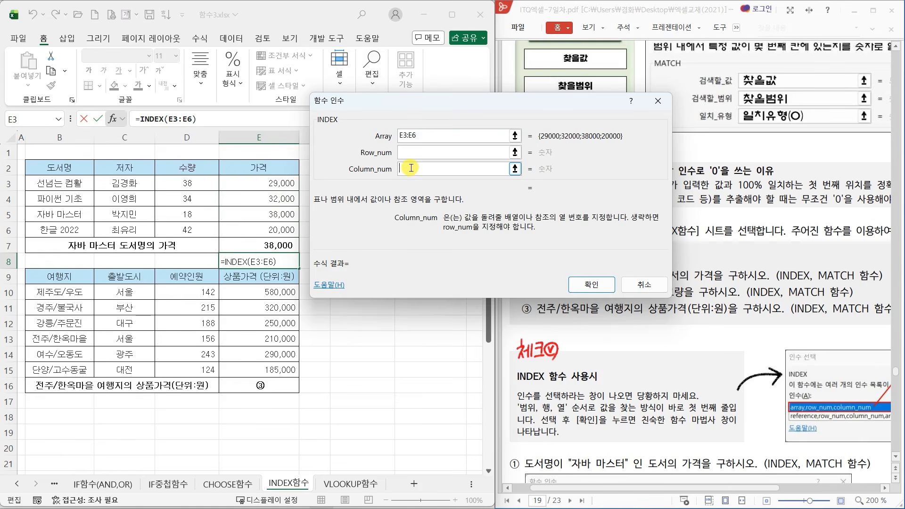
pyautogui.write('1')
# - Complete the trial INDEX formula in E8 with MATCH(B5,B3:B6,0) as Row_num, and clear the cell
pyautogui.click(413, 151)
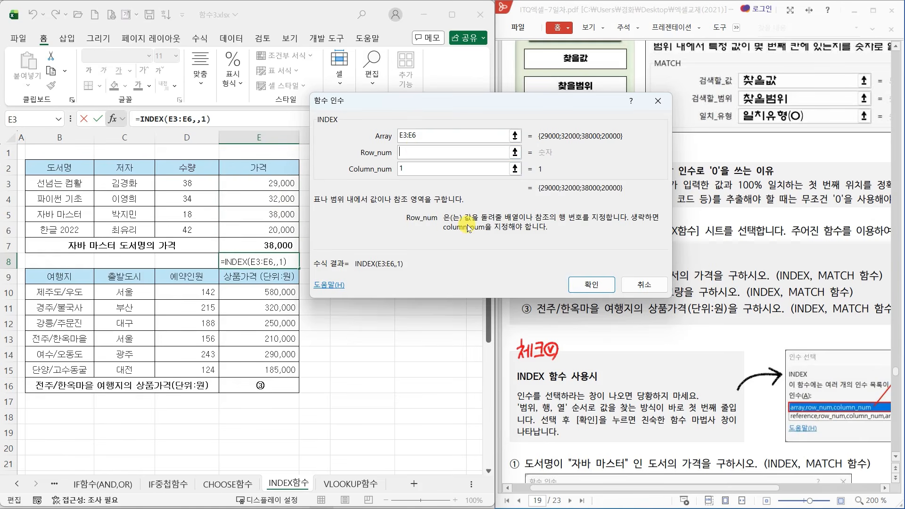
pyautogui.write('MATCH')
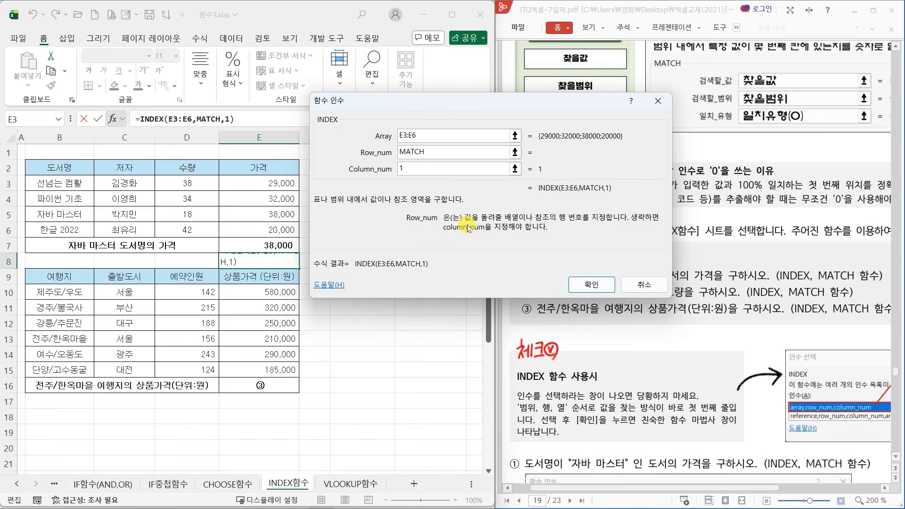
pyautogui.write('(')
pyautogui.click(59, 220)
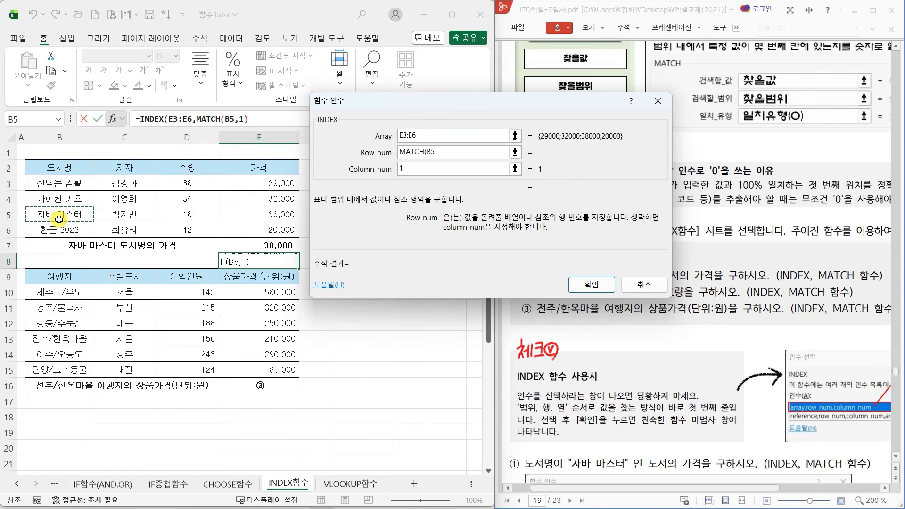
pyautogui.write(',')
pyautogui.moveTo(60, 183); pyautogui.dragTo(62, 229)
pyautogui.write(',')
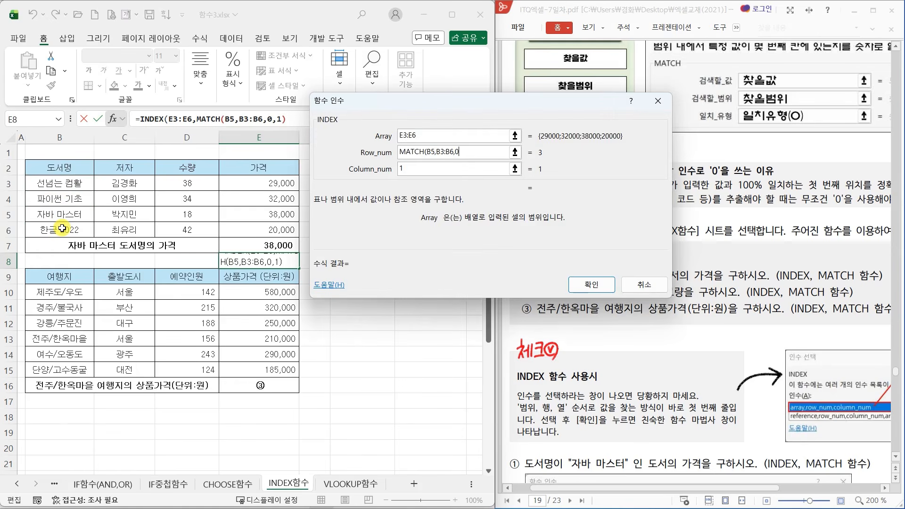
pyautogui.write('0)')
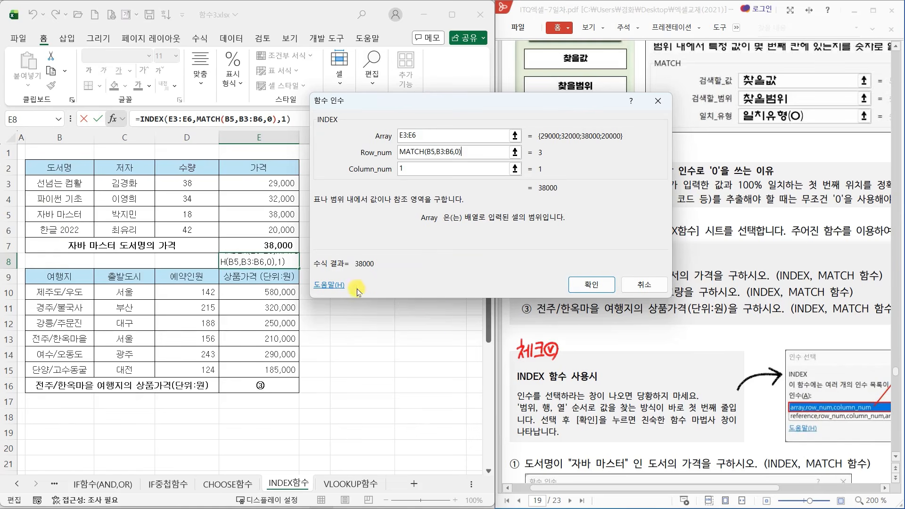
pyautogui.click(590, 285)
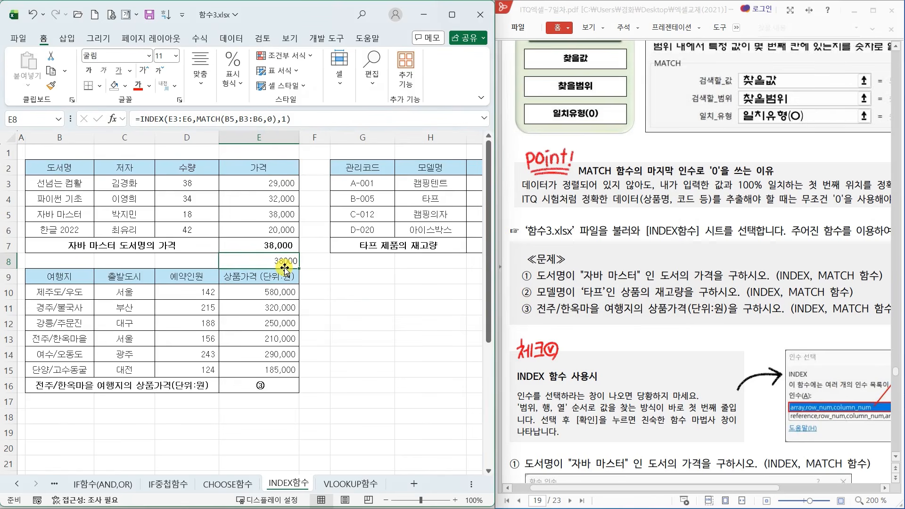
pyautogui.press('Delete')
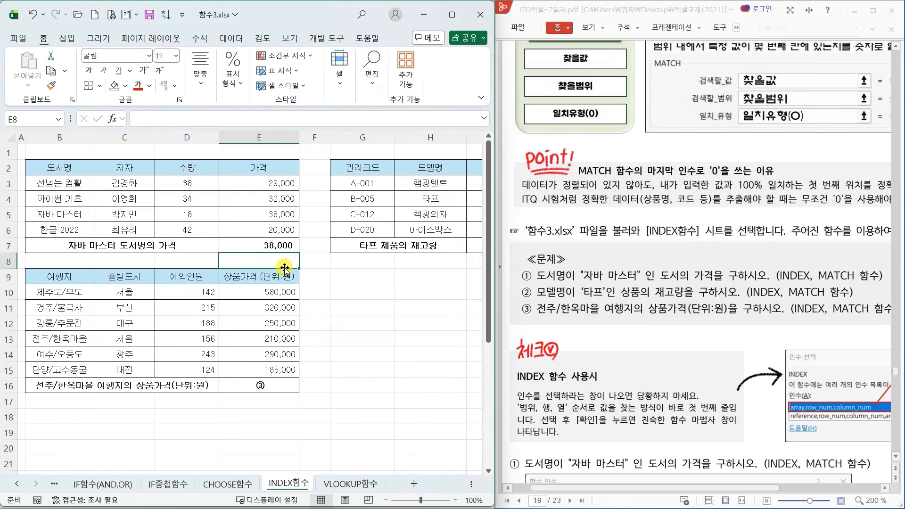
# - Review the Array, Row_num and Column_num arguments of the INDEX formula in E7
pyautogui.click(250, 246)
pyautogui.click(176, 119)
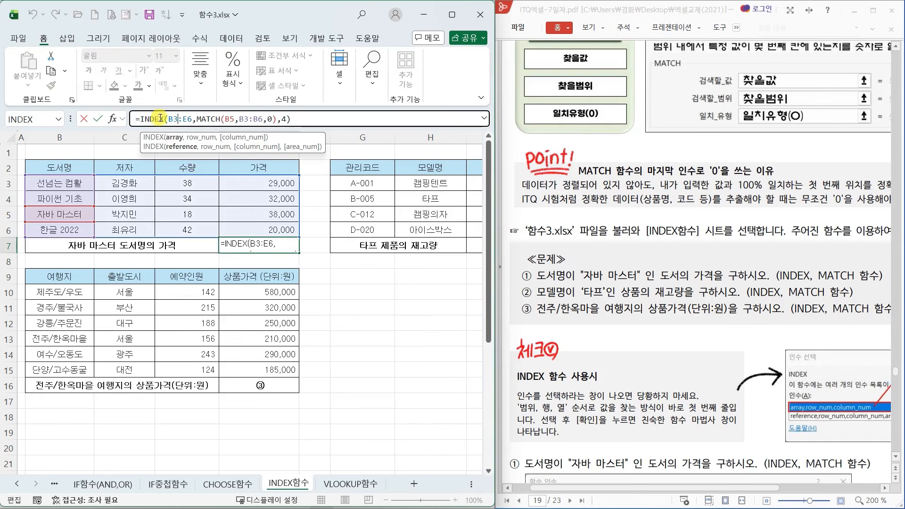
pyautogui.click(112, 119)
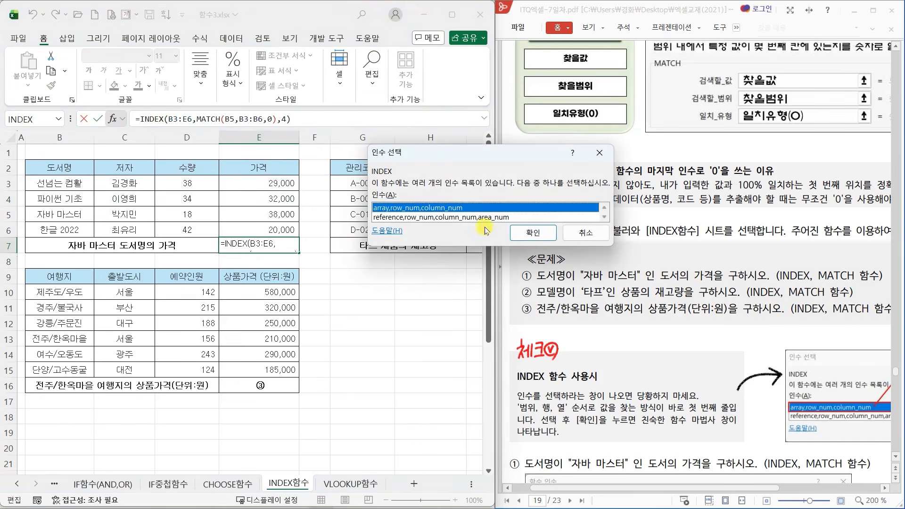
pyautogui.click(533, 233)
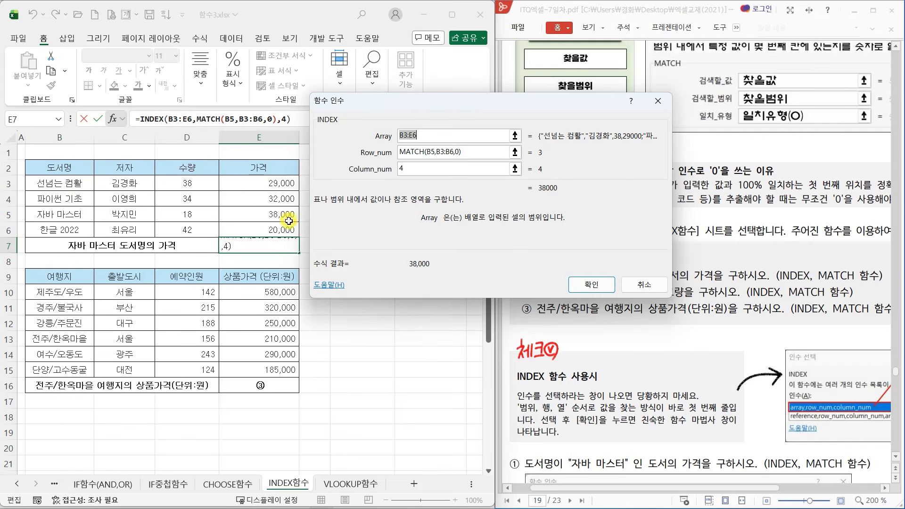
pyautogui.click(592, 284)
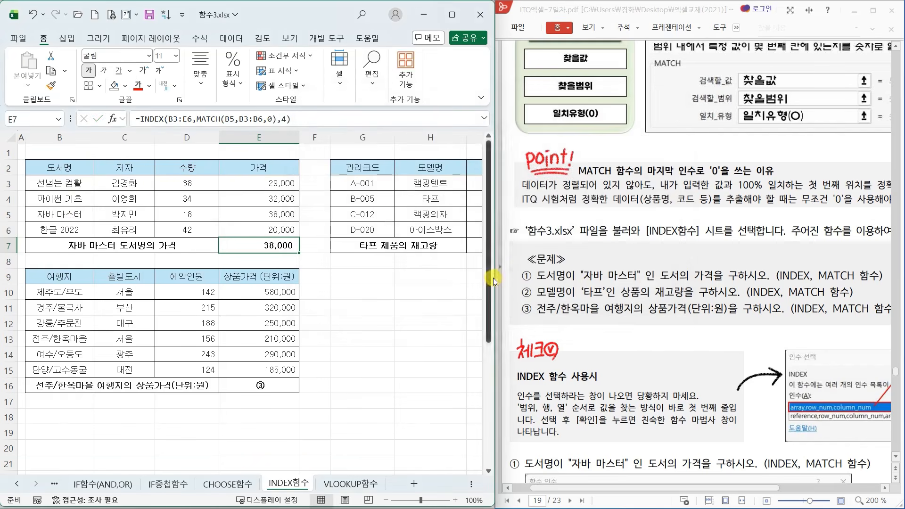
# - Start an array-form INDEX function in I7 for the stock quantity of the 타프 product
pyautogui.click(397, 232)
pyautogui.press('Right')
pyautogui.press('Right')
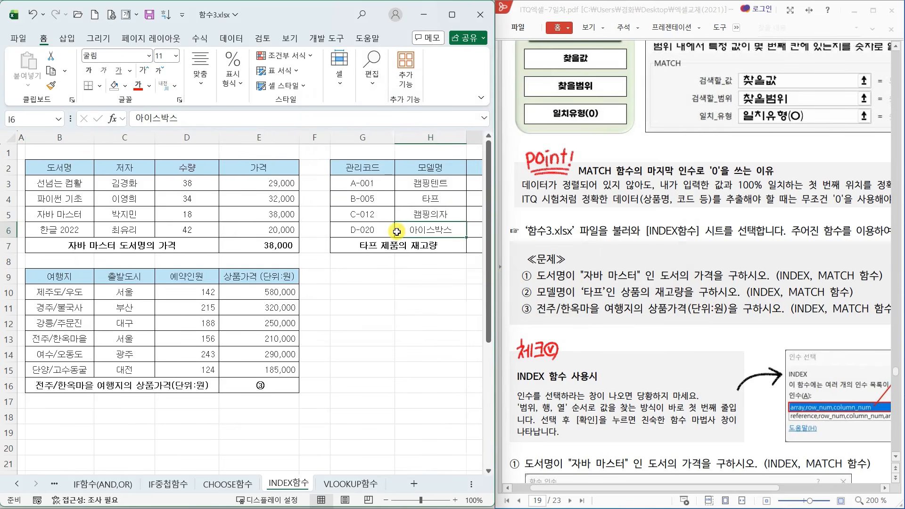
pyautogui.click(368, 248)
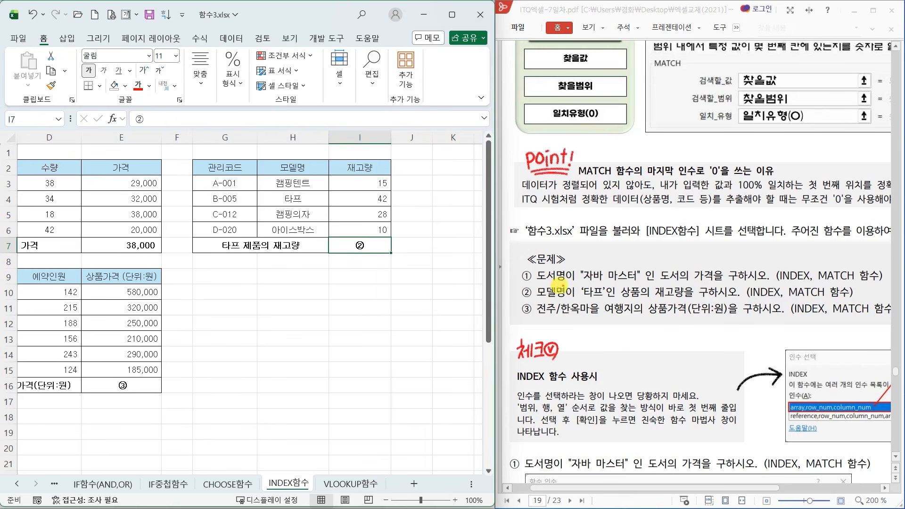
pyautogui.moveTo(536, 284)
pyautogui.mouseDown()
pyautogui.moveTo(619, 306)
pyautogui.moveTo(690, 296)
pyautogui.mouseUp()
pyautogui.moveTo(303, 192)
pyautogui.mouseDown()
pyautogui.moveTo(279, 197)
pyautogui.moveTo(302, 204)
pyautogui.moveTo(308, 194)
pyautogui.mouseUp()
pyautogui.moveTo(376, 202); pyautogui.dragTo(398, 198)
pyautogui.moveTo(379, 240)
pyautogui.mouseDown()
pyautogui.moveTo(370, 247)
pyautogui.moveTo(389, 252)
pyautogui.moveTo(380, 268)
pyautogui.moveTo(426, 268)
pyautogui.mouseUp()
pyautogui.press('Escape')
pyautogui.click(112, 119)
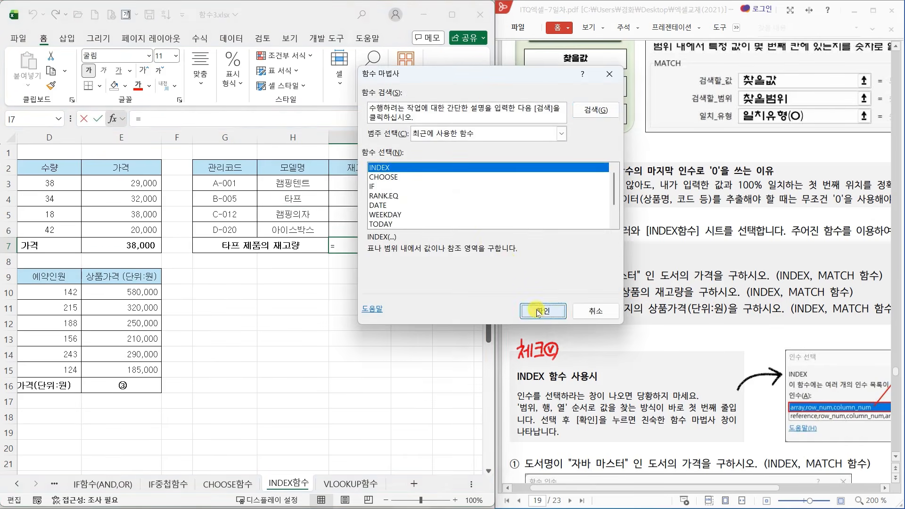
pyautogui.click(542, 310)
pyautogui.click(533, 236)
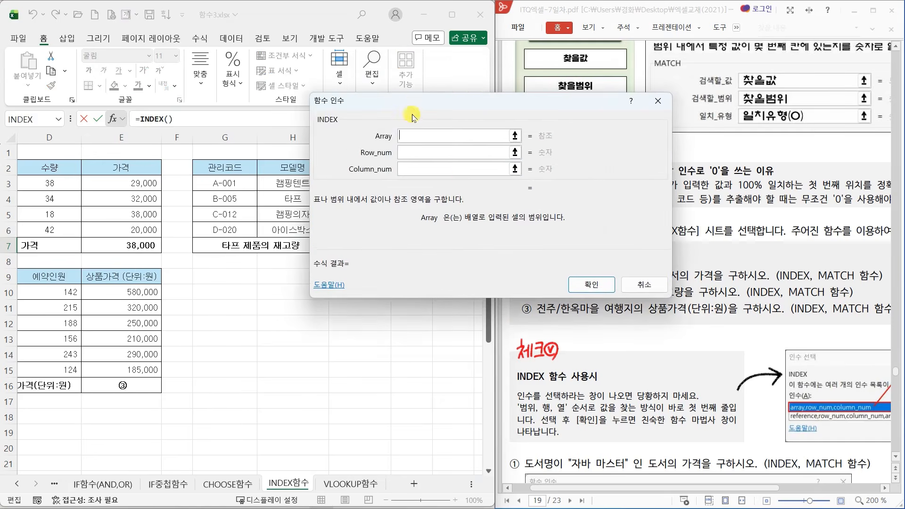
# - Set Array to the model name and stock range H3:I6 and Column_num to 2 for the 재고량 column
pyautogui.moveTo(411, 98); pyautogui.dragTo(510, 144)
pyautogui.moveTo(289, 183); pyautogui.dragTo(354, 231)
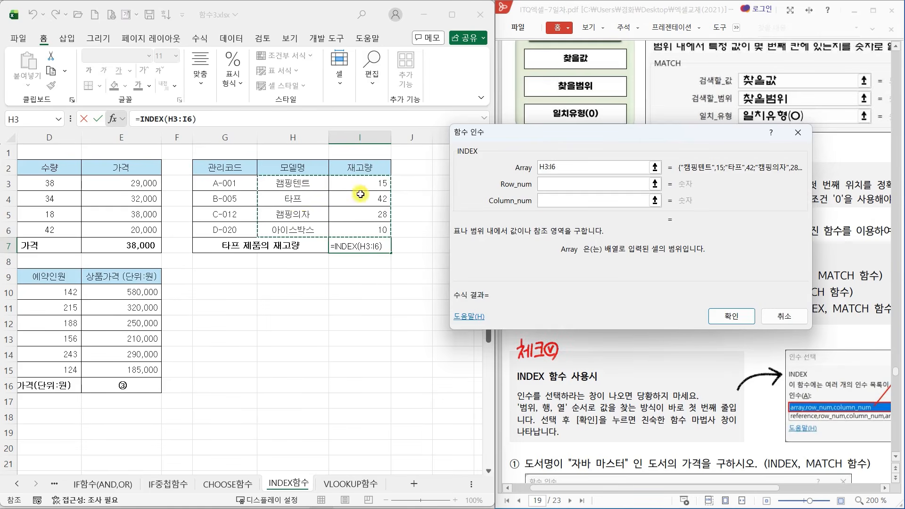
pyautogui.click(546, 202)
pyautogui.write('2')
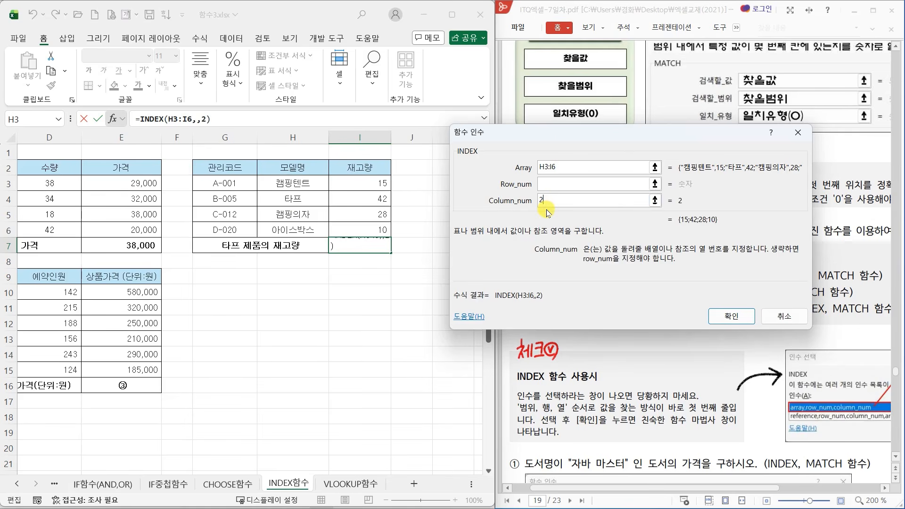
# - Set Row_num to MATCH(H4,H3:H6,0) to find the row of 타프, and complete the INDEX formula in I7
pyautogui.click(562, 186)
pyautogui.write('M')
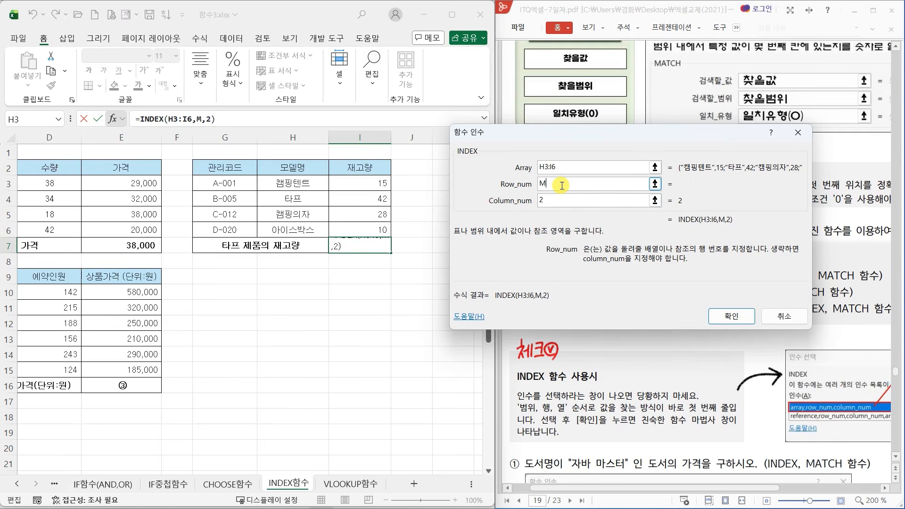
pyautogui.write('ATCH')
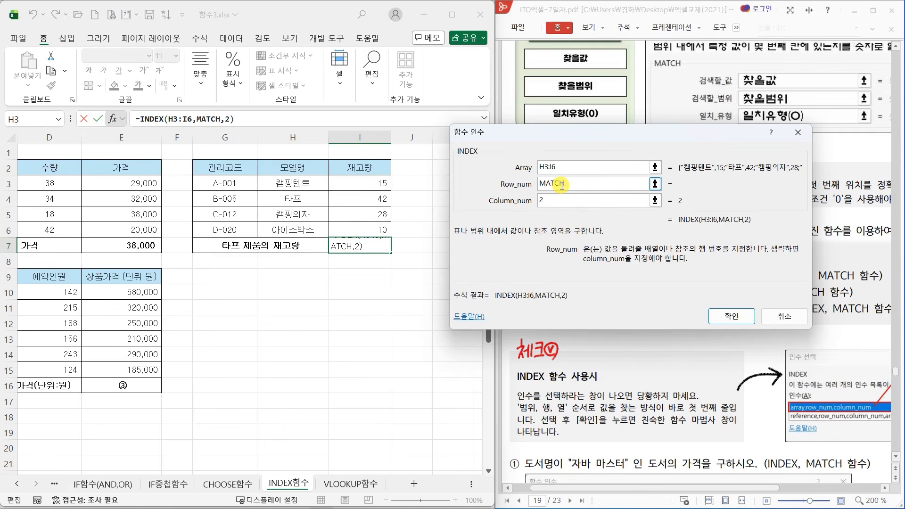
pyautogui.write('(')
pyautogui.click(293, 198)
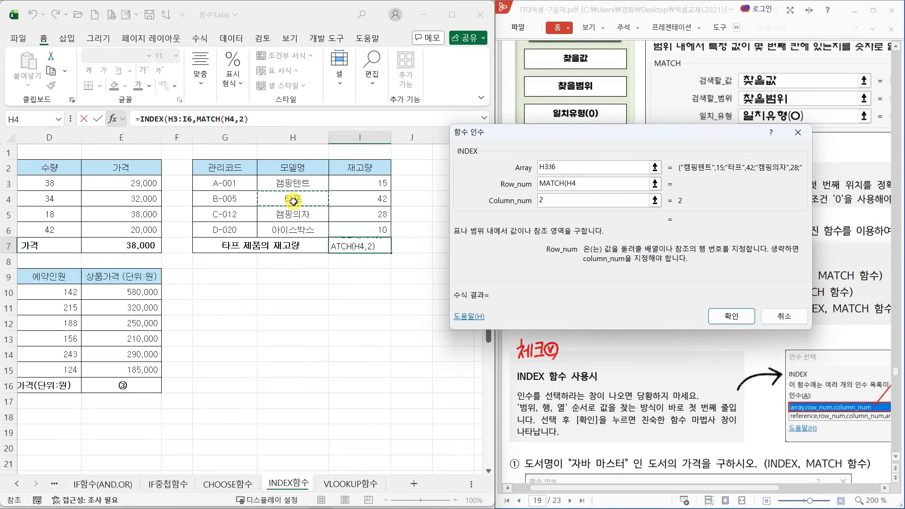
pyautogui.write(',')
pyautogui.moveTo(300, 186); pyautogui.dragTo(303, 227)
pyautogui.write(',0')
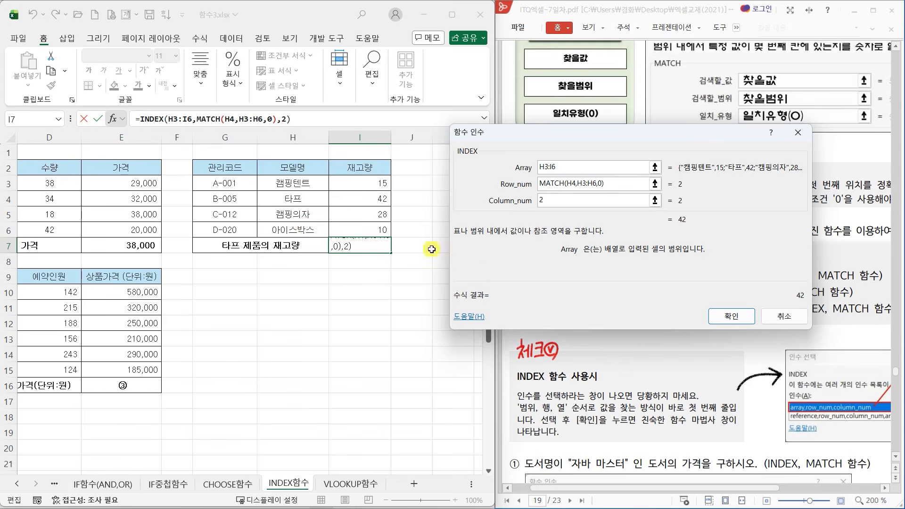
pyautogui.click(726, 316)
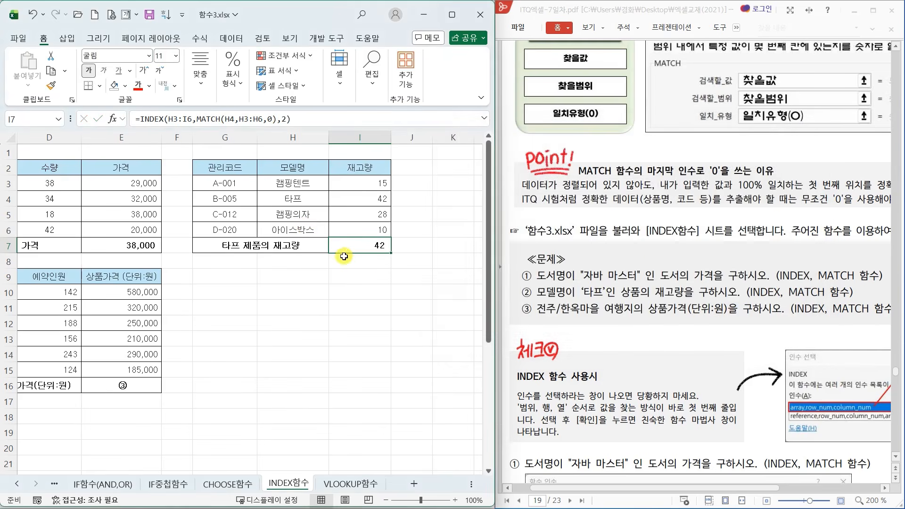
# - Start an array-form INDEX function in E16 for the product price of the 전주/한옥마을 destination, following textbook problem 3
pyautogui.scroll(-7, 731, 312)
pyautogui.scroll(-8, 707, 343)
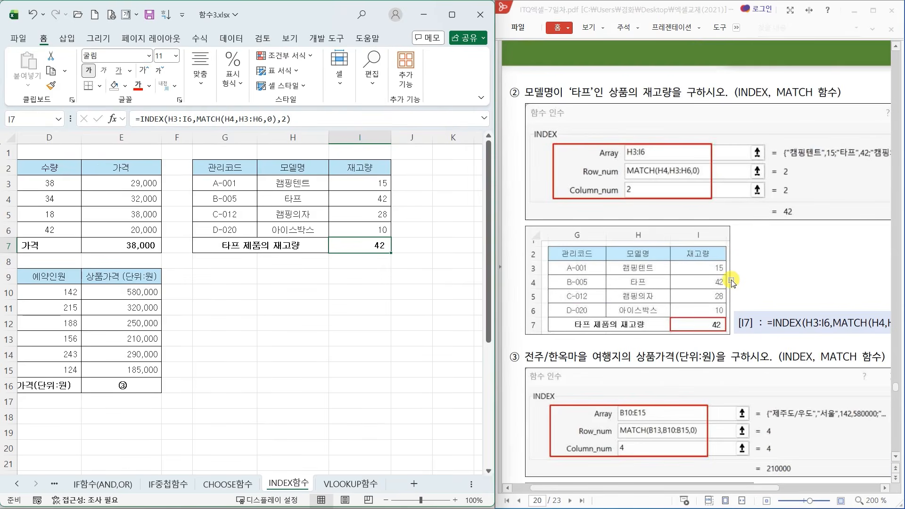
pyautogui.scroll(-3, 645, 323)
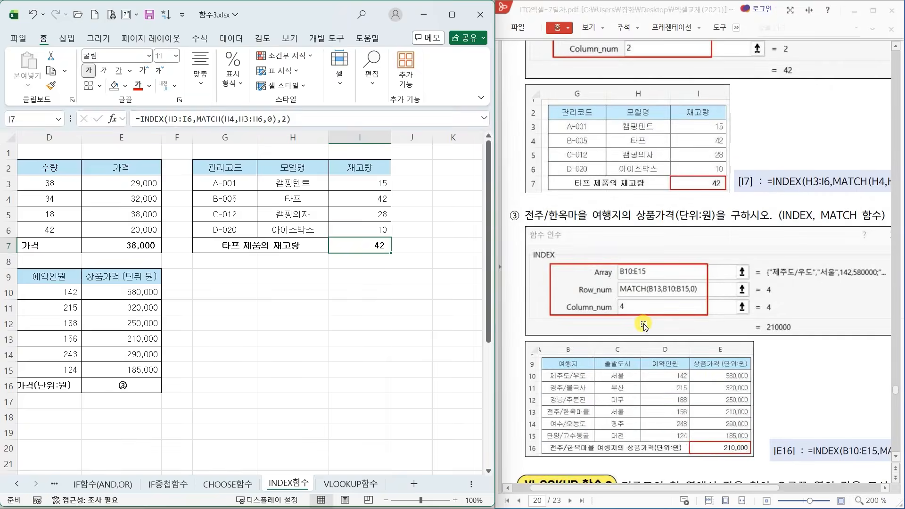
pyautogui.click(120, 385)
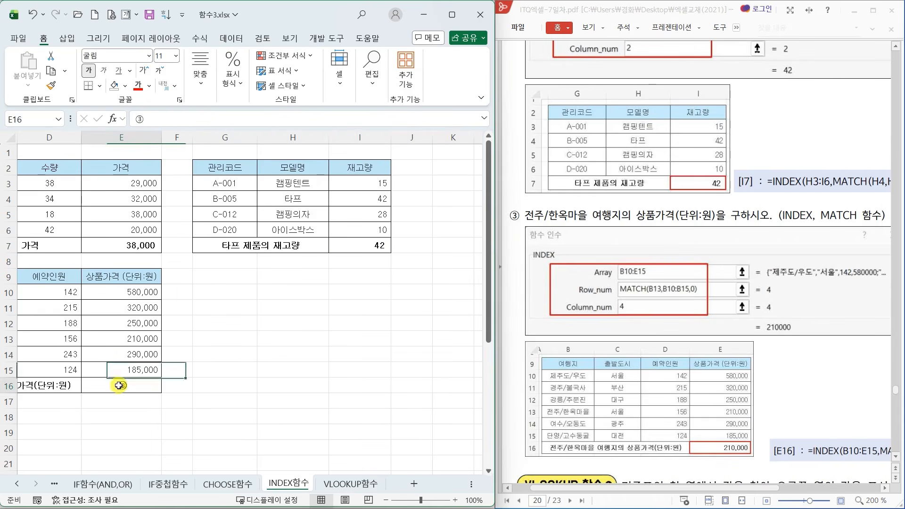
pyautogui.hscroll(-2, 160, 415)
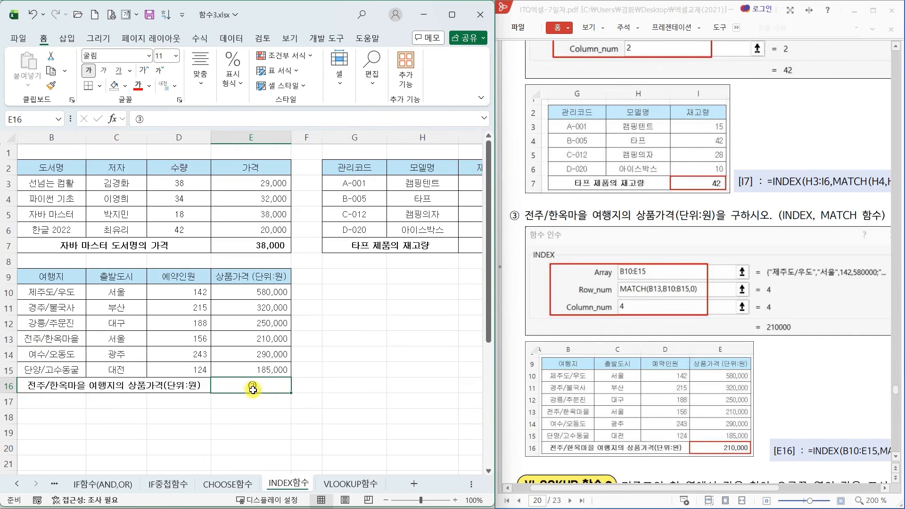
pyautogui.click(113, 119)
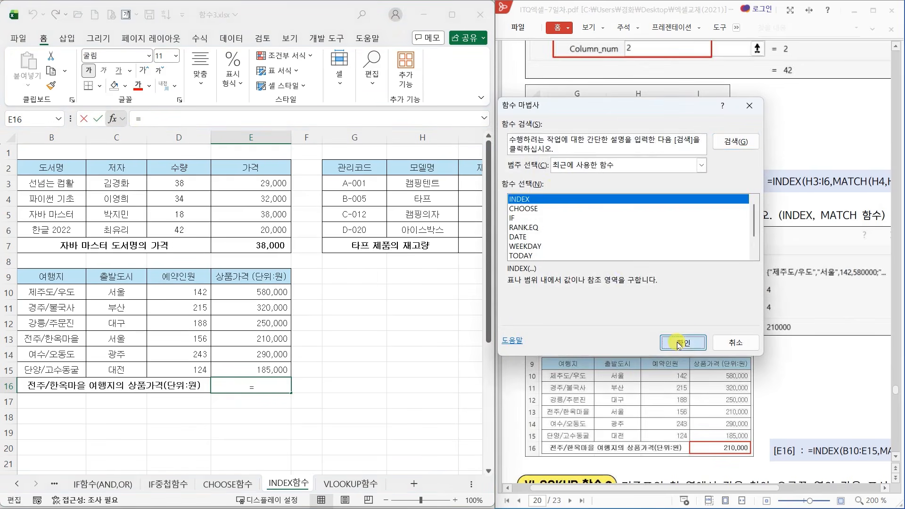
pyautogui.click(679, 344)
pyautogui.click(672, 269)
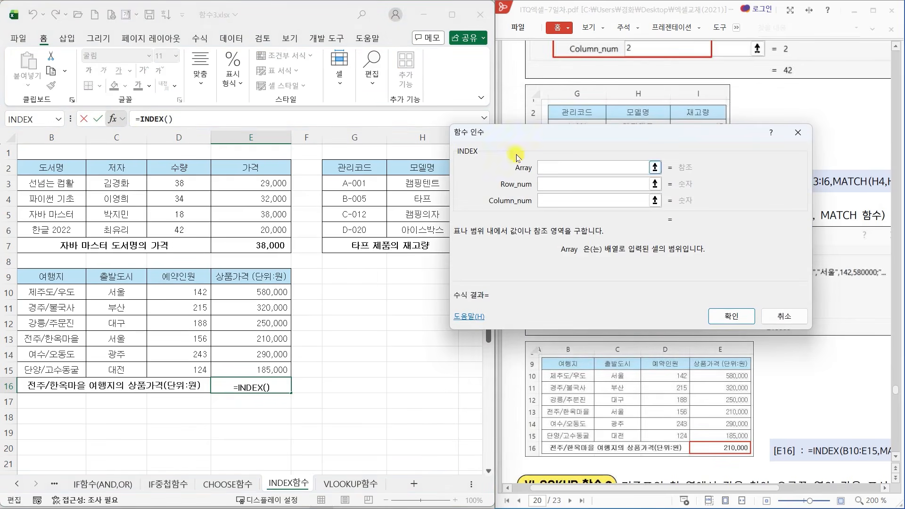
# - Set Array to the travel table range B10:E15 and Column_num to 4 for the 상품가격 column
pyautogui.moveTo(497, 132); pyautogui.dragTo(377, 128)
pyautogui.moveTo(41, 292); pyautogui.dragTo(250, 367)
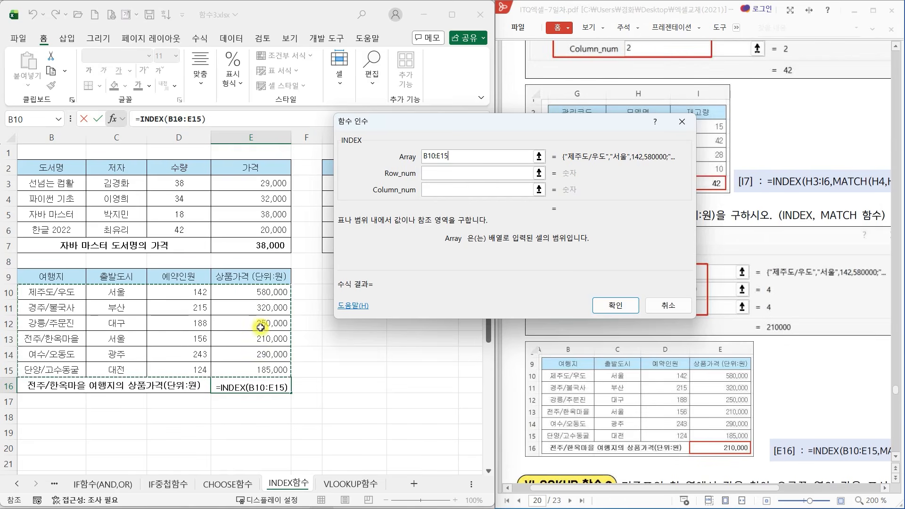
pyautogui.click(436, 190)
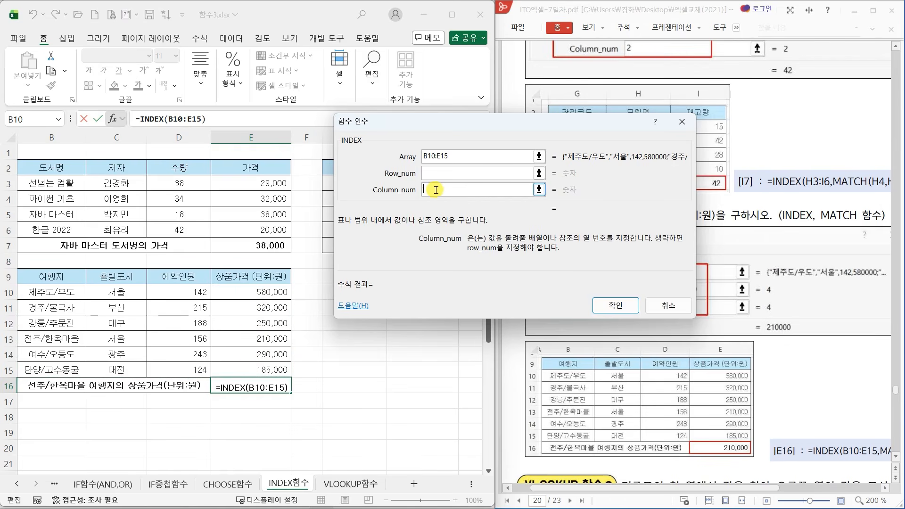
pyautogui.write('4')
# - Set Row_num to MATCH(B13,B10:B15,0) to find the row of 전주/한옥마을, and complete the INDEX formula in E16
pyautogui.click(432, 173)
pyautogui.moveTo(409, 128); pyautogui.dragTo(380, 224)
pyautogui.write('MATCH')
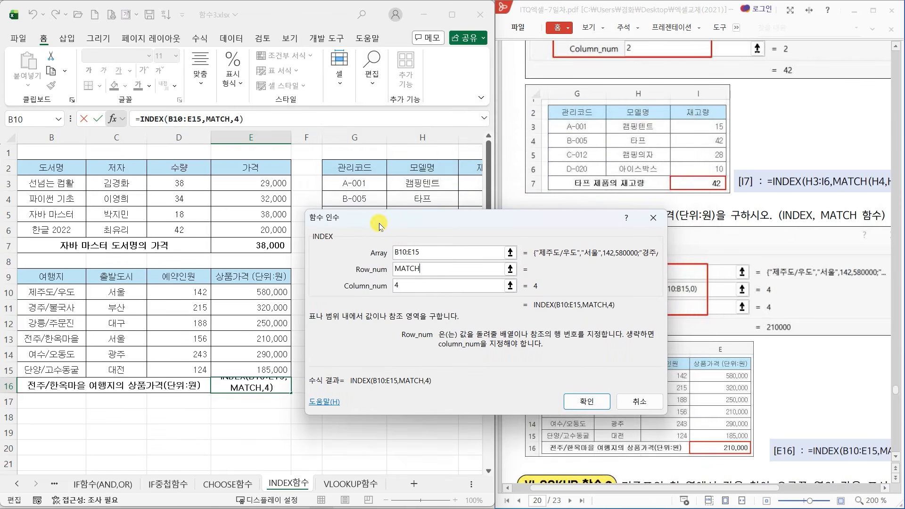
pyautogui.write('(')
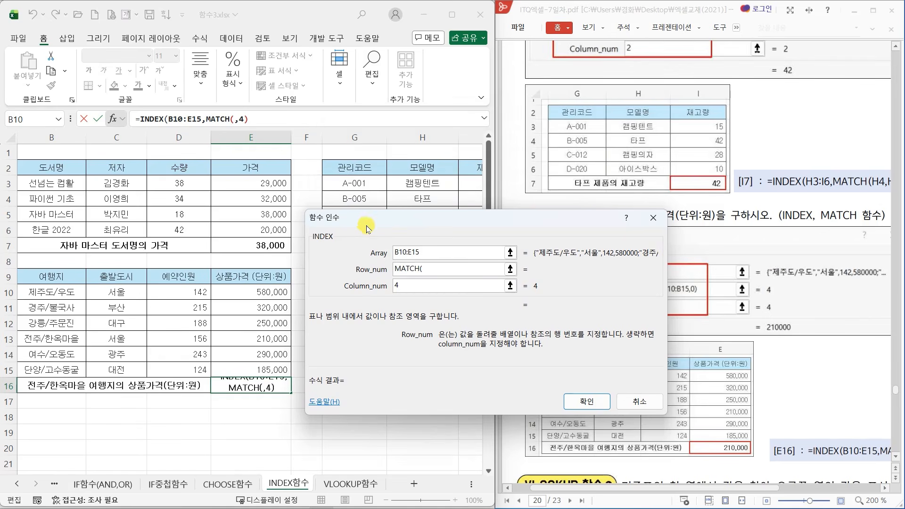
pyautogui.click(69, 339)
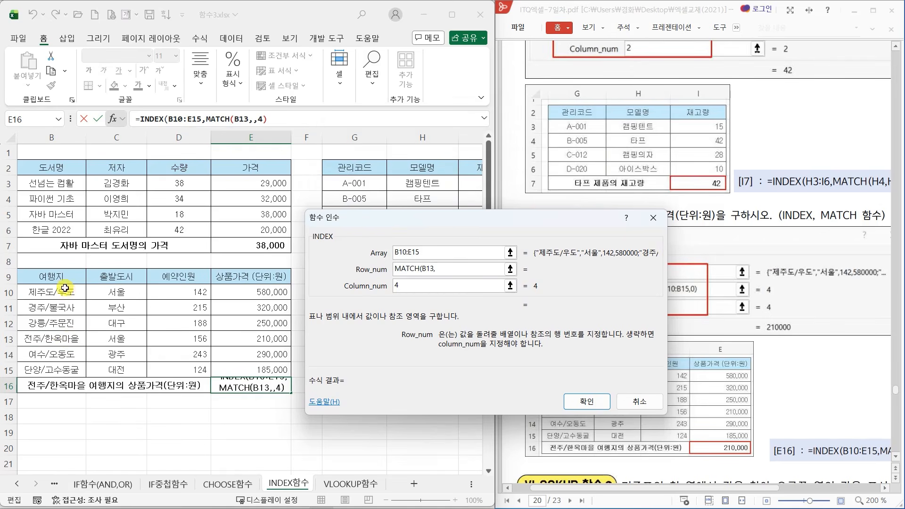
pyautogui.moveTo(66, 290); pyautogui.dragTo(66, 367)
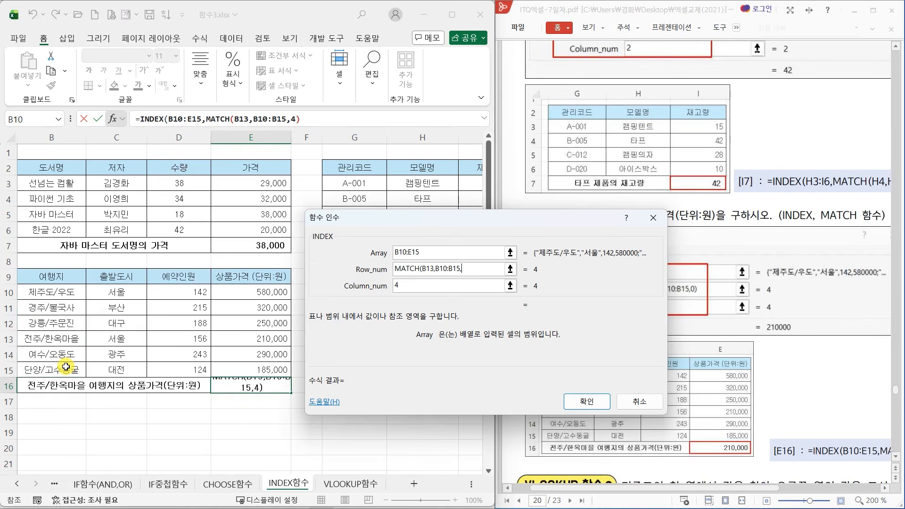
pyautogui.write(',0)')
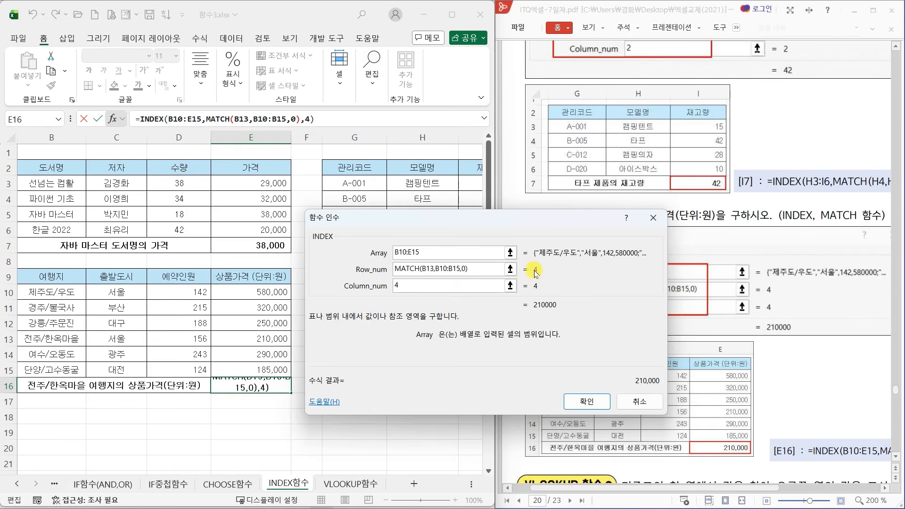
pyautogui.click(597, 399)
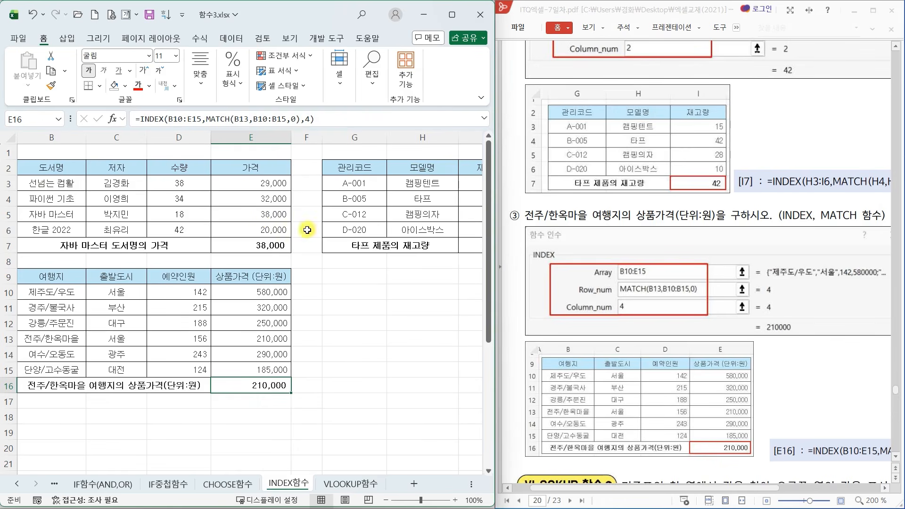
# - Show the VLOOKUP section of the PDF textbook and open the VLOOKUP함수 sheet in the workbook
pyautogui.scroll(-2, 635, 346)
pyautogui.scroll(-2, 635, 346)
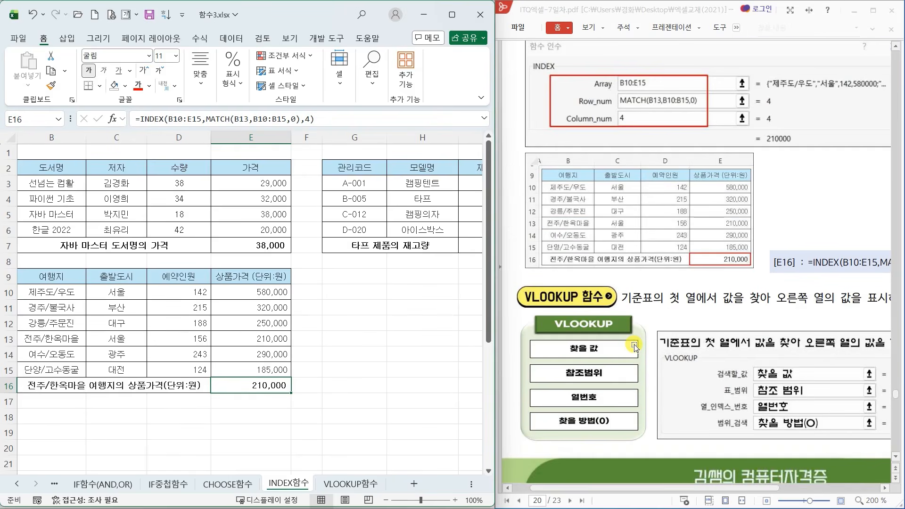
pyautogui.click(350, 484)
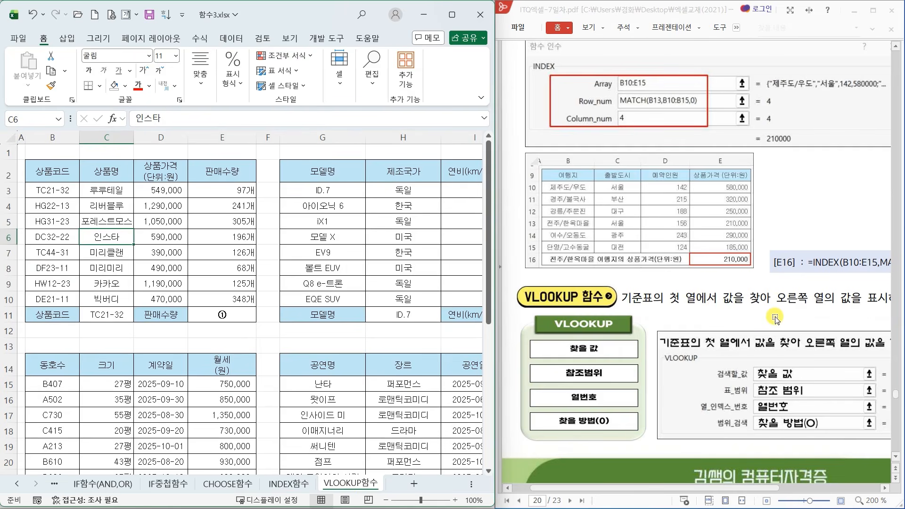
# - Examine the textbook's VLOOKUP arguments, especially 범위_검색, and the explanation for using 0 as the last argument
pyautogui.scroll(-3, 775, 319)
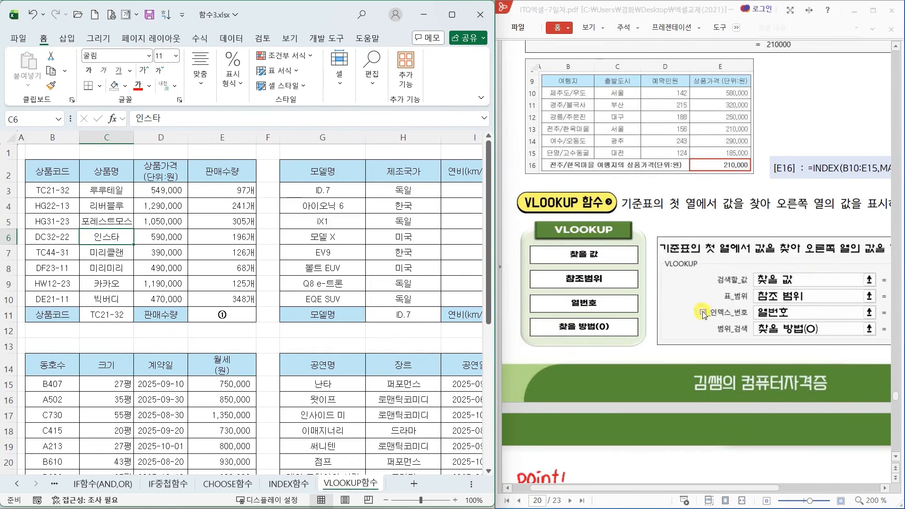
pyautogui.scroll(-5, 702, 315)
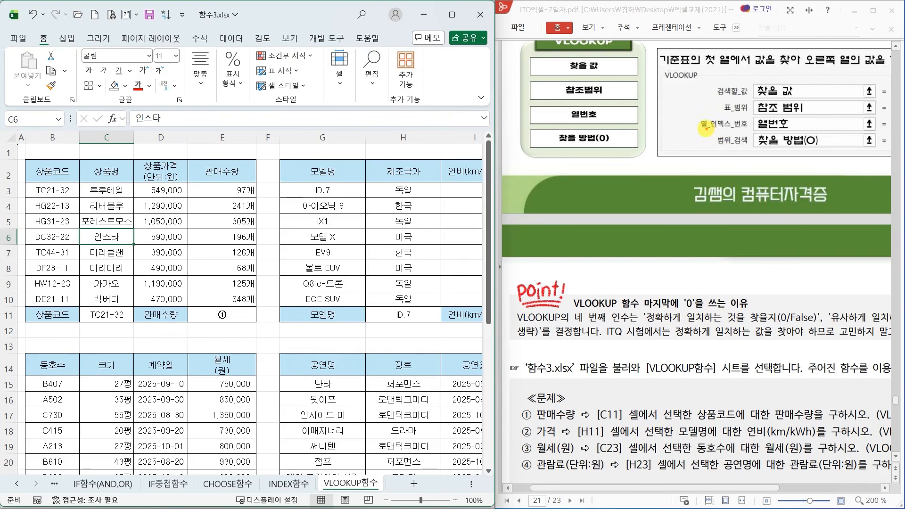
pyautogui.moveTo(706, 126); pyautogui.dragTo(825, 152)
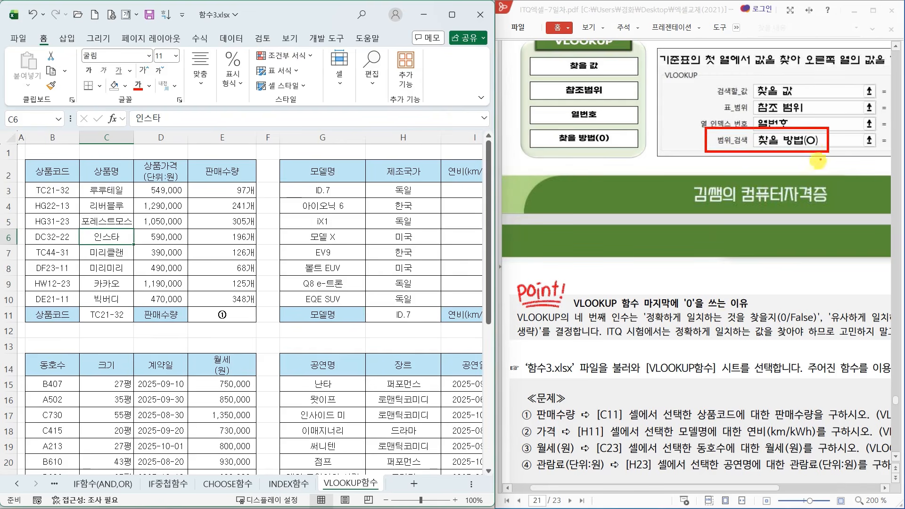
pyautogui.moveTo(809, 193); pyautogui.dragTo(805, 151)
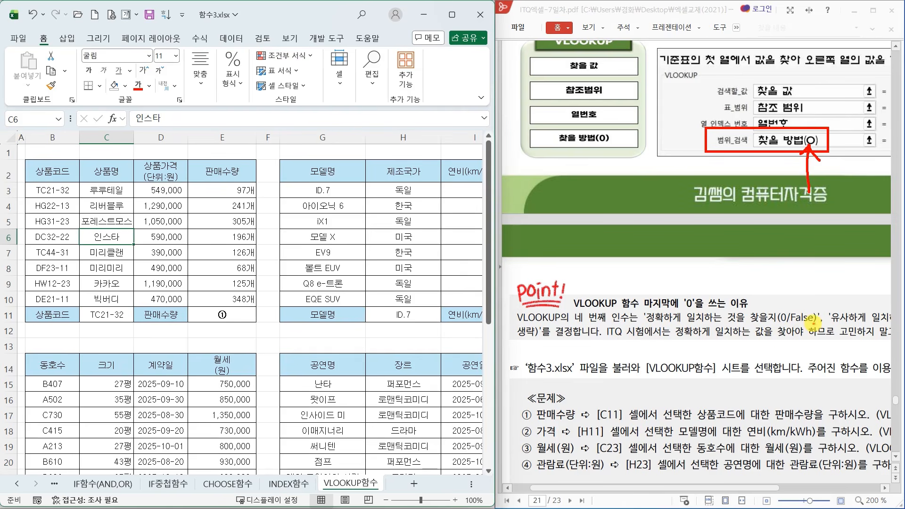
# - Examine the textbook's first VLOOKUP problem alongside the product table, relating the product code in C11 to the 판매수량 column
pyautogui.moveTo(815, 324)
pyautogui.mouseDown()
pyautogui.moveTo(760, 333)
pyautogui.moveTo(821, 304)
pyautogui.moveTo(818, 322)
pyautogui.mouseUp()
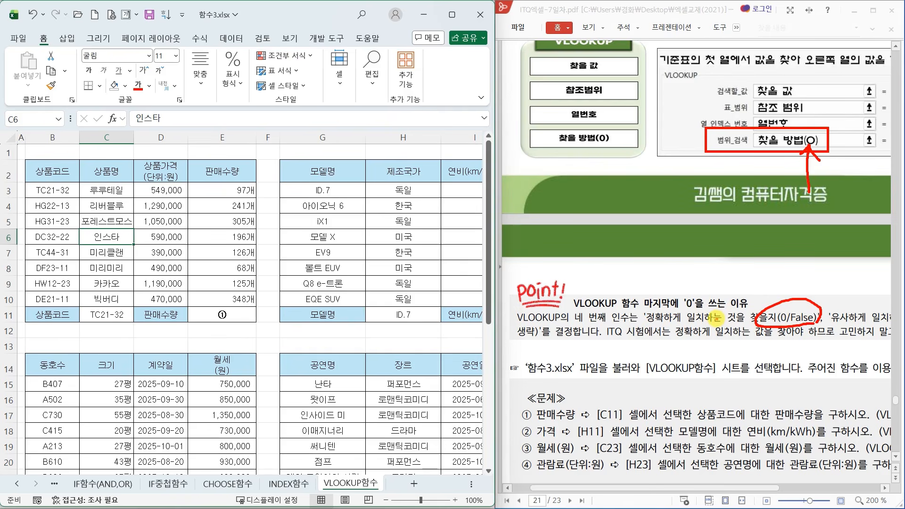
pyautogui.click(214, 316)
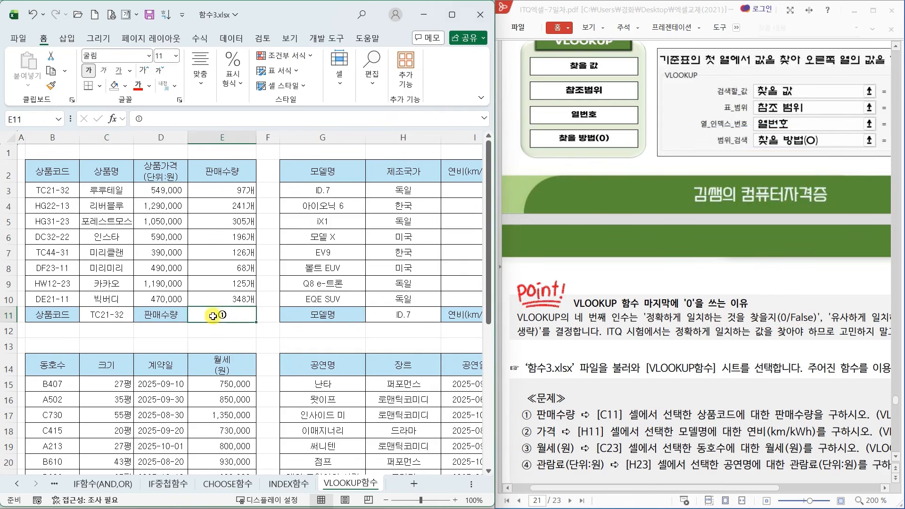
pyautogui.scroll(-2, 598, 375)
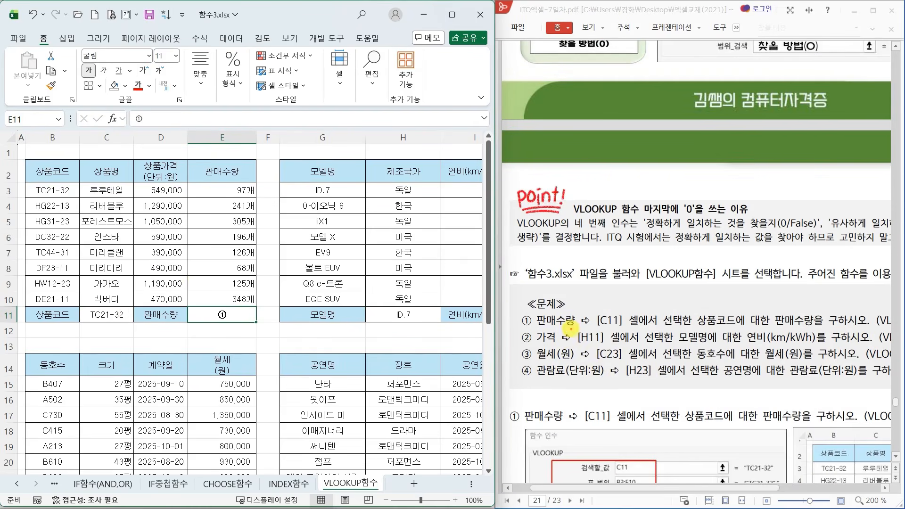
pyautogui.moveTo(570, 325)
pyautogui.mouseDown()
pyautogui.moveTo(540, 305)
pyautogui.moveTo(577, 325)
pyautogui.mouseUp()
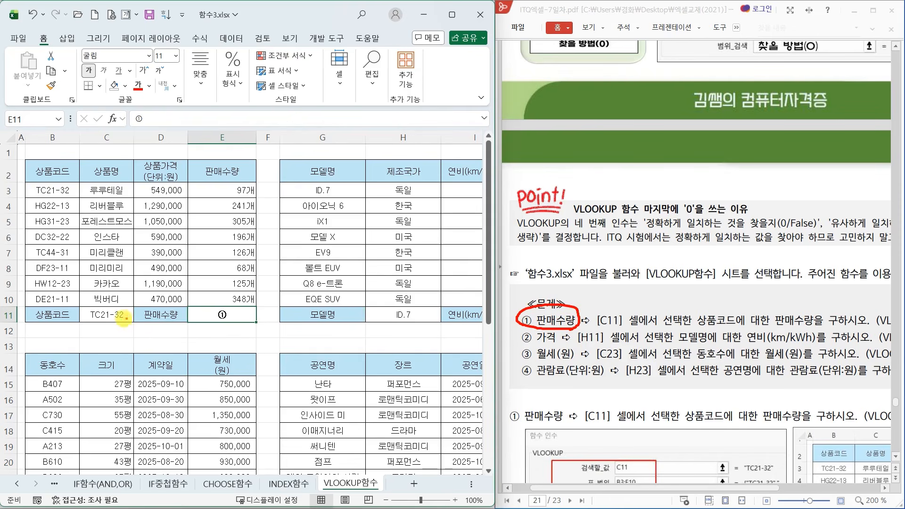
pyautogui.moveTo(126, 316)
pyautogui.mouseDown()
pyautogui.moveTo(134, 305)
pyautogui.moveTo(137, 317)
pyautogui.moveTo(127, 320)
pyautogui.mouseUp()
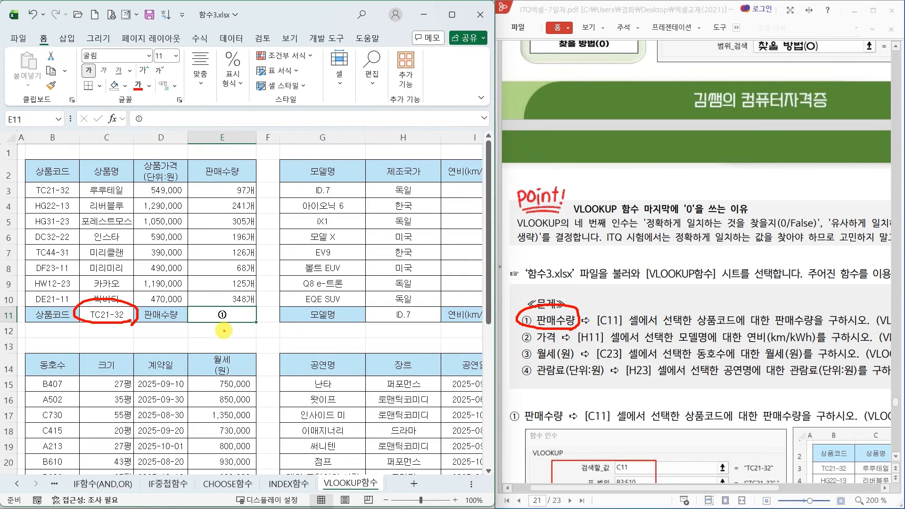
pyautogui.moveTo(74, 213)
pyautogui.mouseDown()
pyautogui.moveTo(30, 201)
pyautogui.moveTo(193, 198)
pyautogui.moveTo(212, 207)
pyautogui.moveTo(216, 197)
pyautogui.mouseUp()
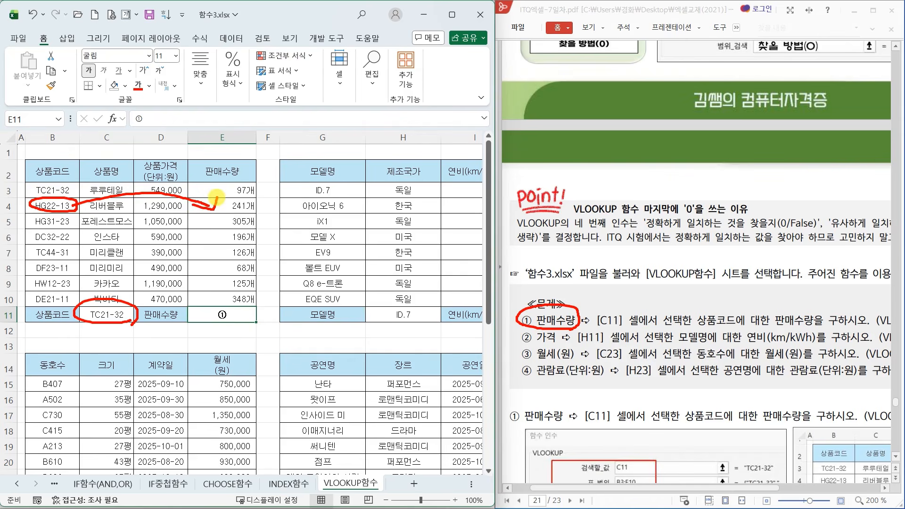
pyautogui.moveTo(70, 250)
pyautogui.mouseDown()
pyautogui.moveTo(59, 264)
pyautogui.moveTo(26, 260)
pyautogui.moveTo(66, 243)
pyautogui.moveTo(56, 252)
pyautogui.moveTo(189, 248)
pyautogui.moveTo(207, 255)
pyautogui.moveTo(191, 260)
pyautogui.mouseUp()
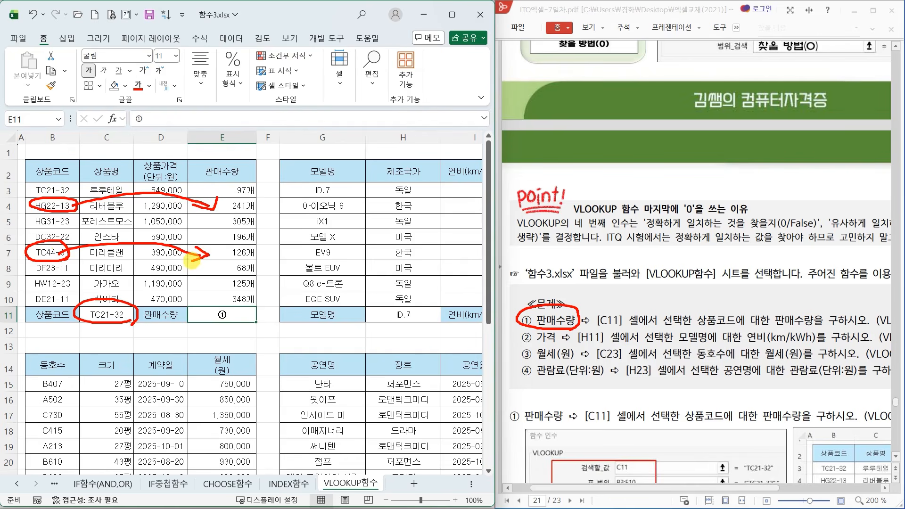
pyautogui.press('Escape')
# - Change the product code in C11 to HG31-23 and set it back to TC21-32
pyautogui.click(105, 316)
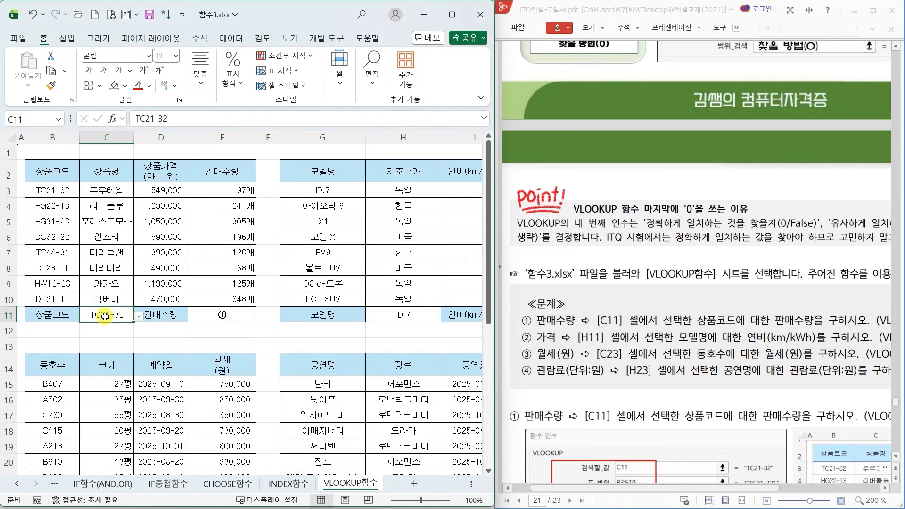
pyautogui.click(138, 317)
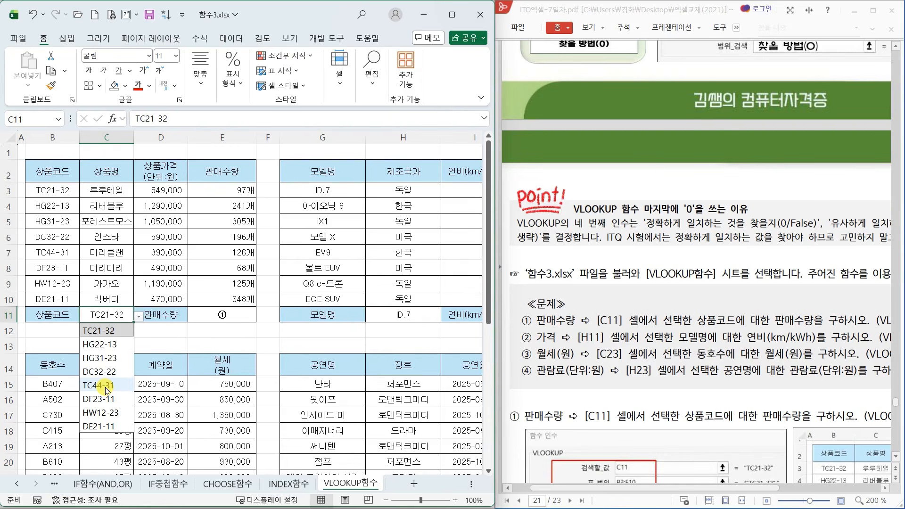
pyautogui.click(107, 358)
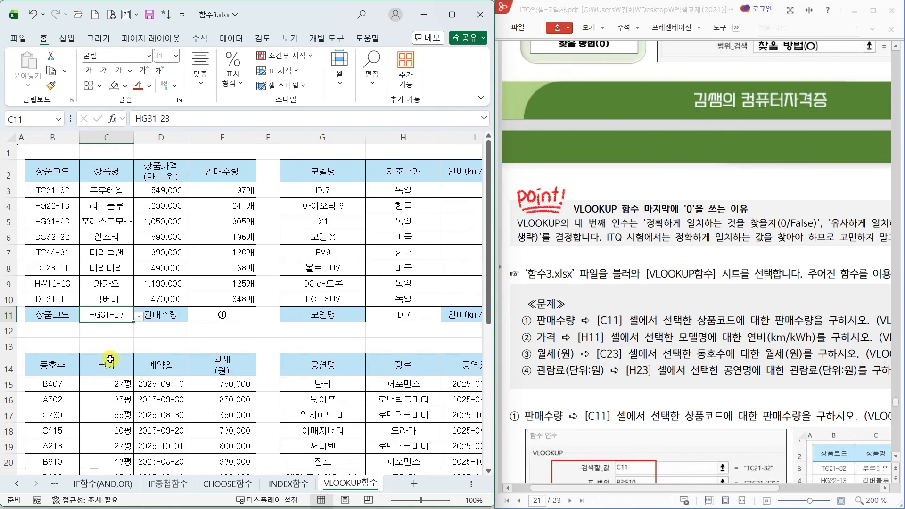
pyautogui.click(139, 316)
pyautogui.click(107, 330)
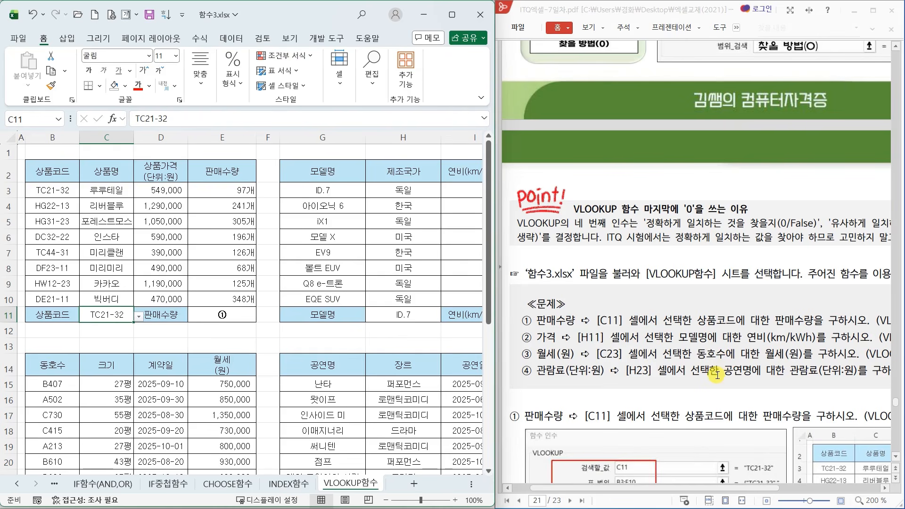
# - Insert a VLOOKUP function in E11 for 판매수량 and set its lookup value to C11
pyautogui.click(225, 315)
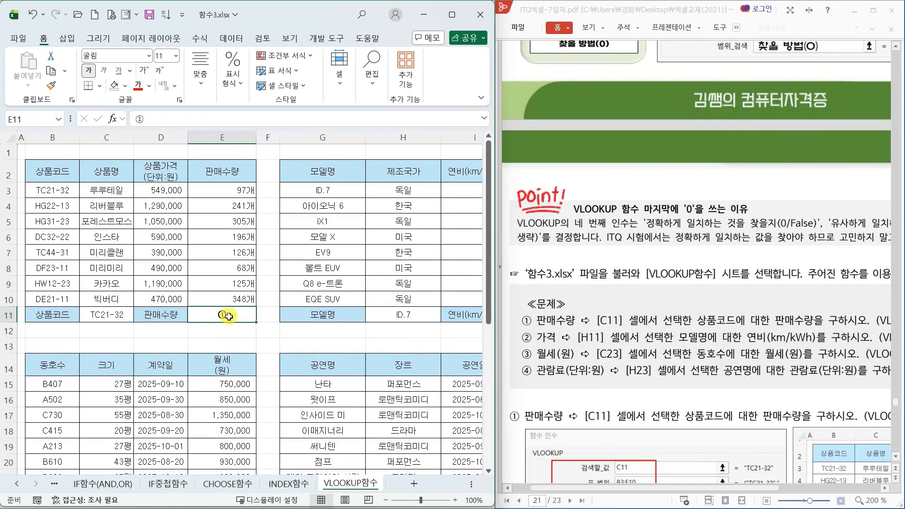
pyautogui.click(111, 118)
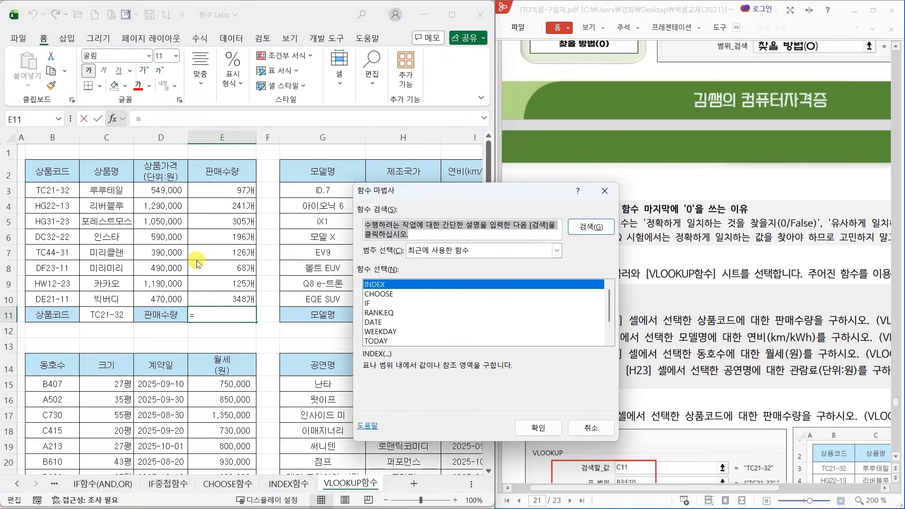
pyautogui.write('VL')
pyautogui.press('Return')
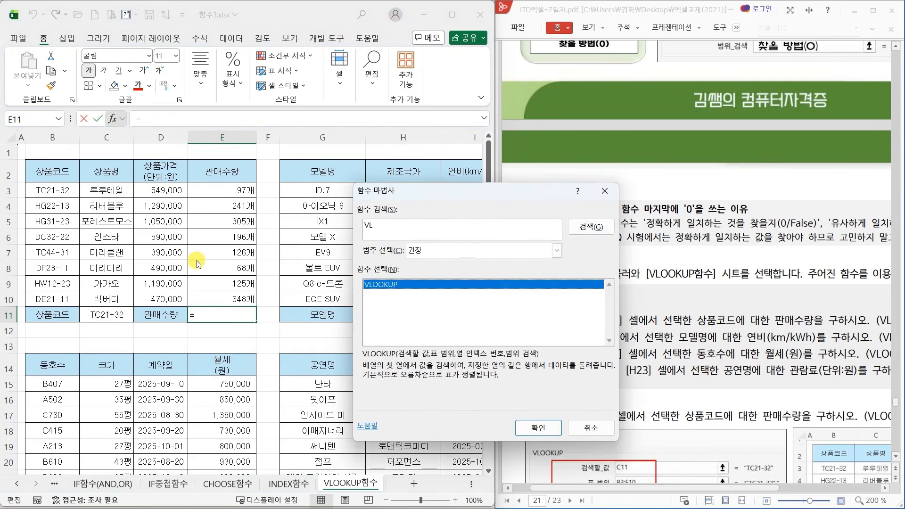
pyautogui.click(533, 426)
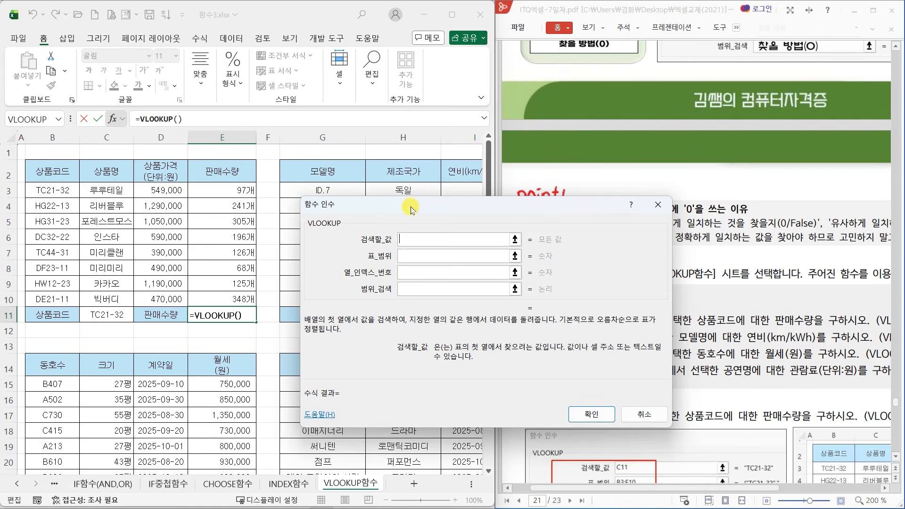
pyautogui.moveTo(411, 210); pyautogui.dragTo(308, 87)
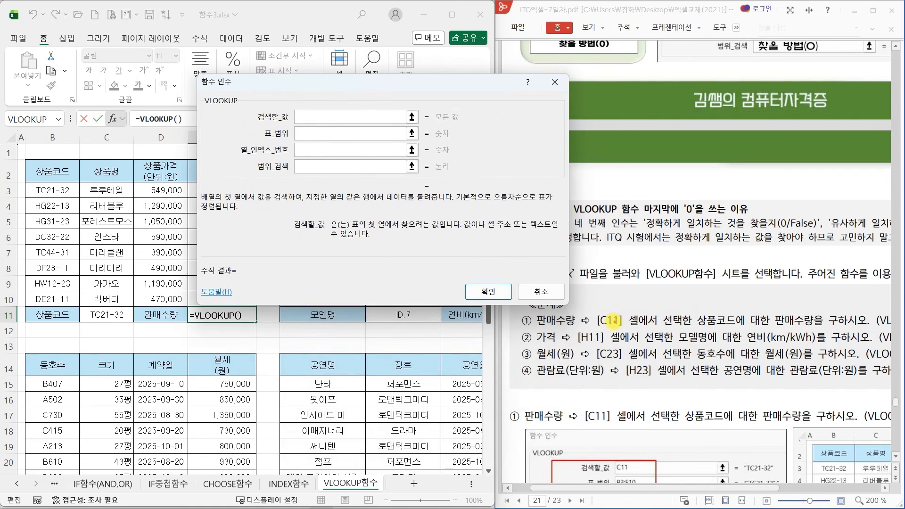
pyautogui.moveTo(604, 325); pyautogui.dragTo(617, 309)
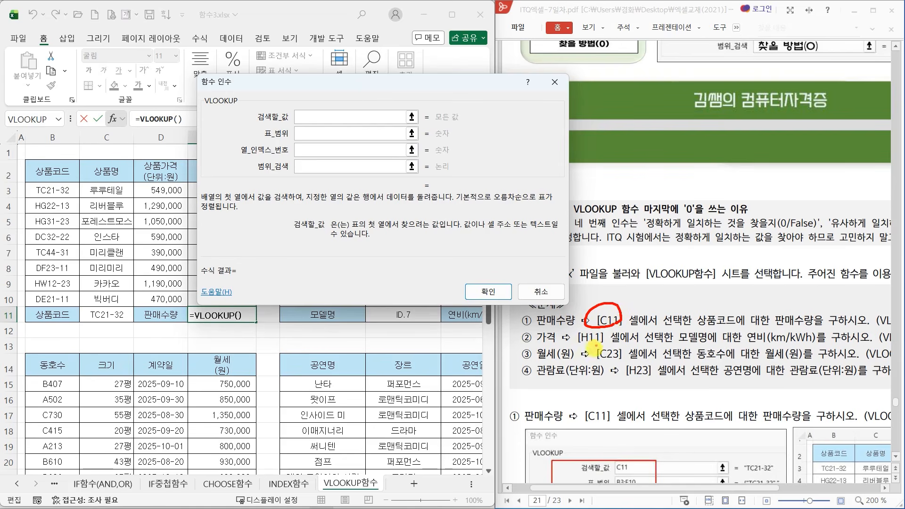
pyautogui.moveTo(595, 347); pyautogui.dragTo(646, 371)
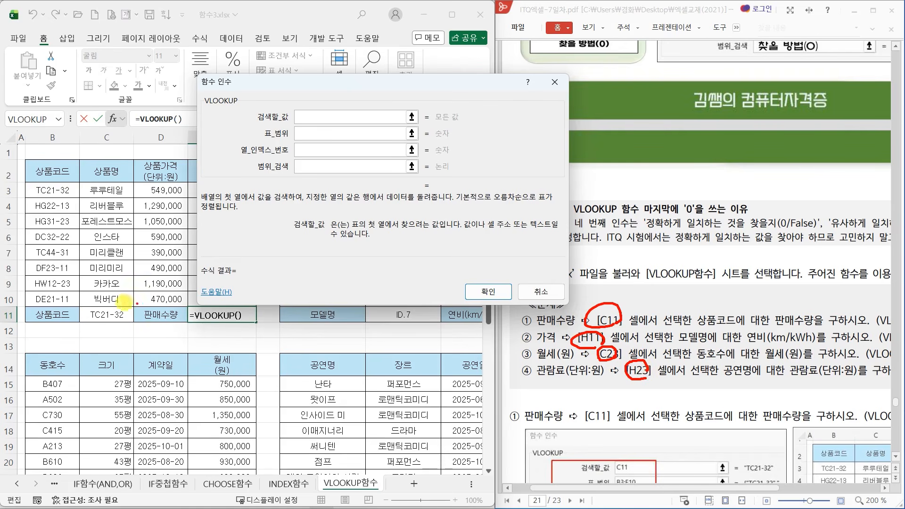
pyautogui.click(106, 315)
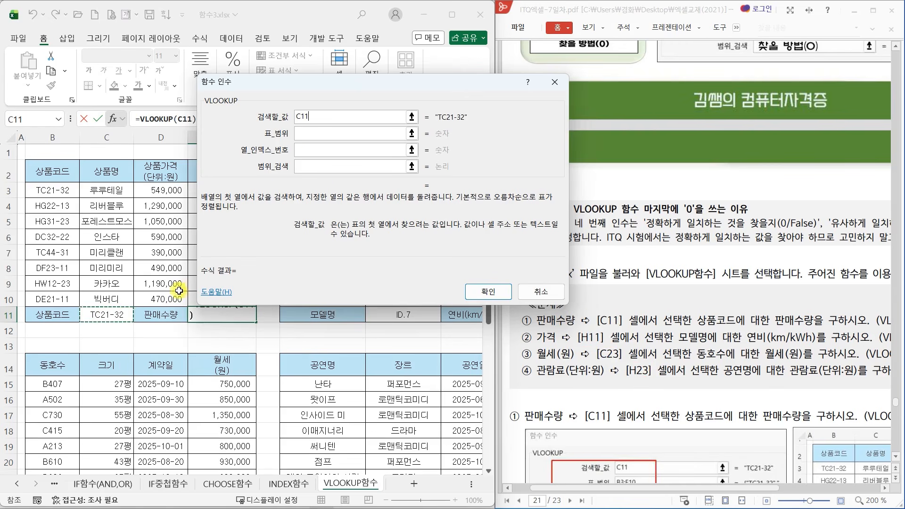
# - Set the VLOOKUP table range to B3:E10 and the column index number to 4 for the 판매수량 column
pyautogui.click(313, 133)
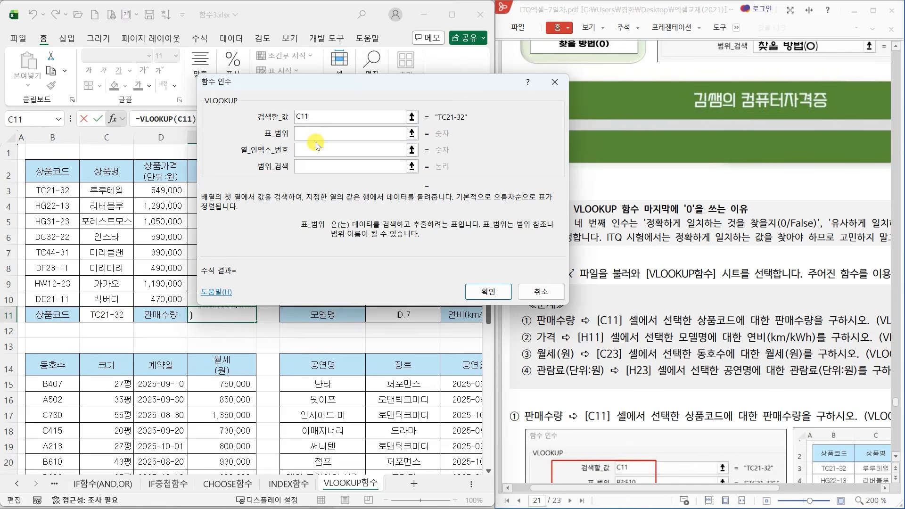
pyautogui.moveTo(692, 312)
pyautogui.mouseDown()
pyautogui.moveTo(746, 326)
pyautogui.moveTo(818, 326)
pyautogui.mouseUp()
pyautogui.moveTo(353, 83); pyautogui.dragTo(428, 72)
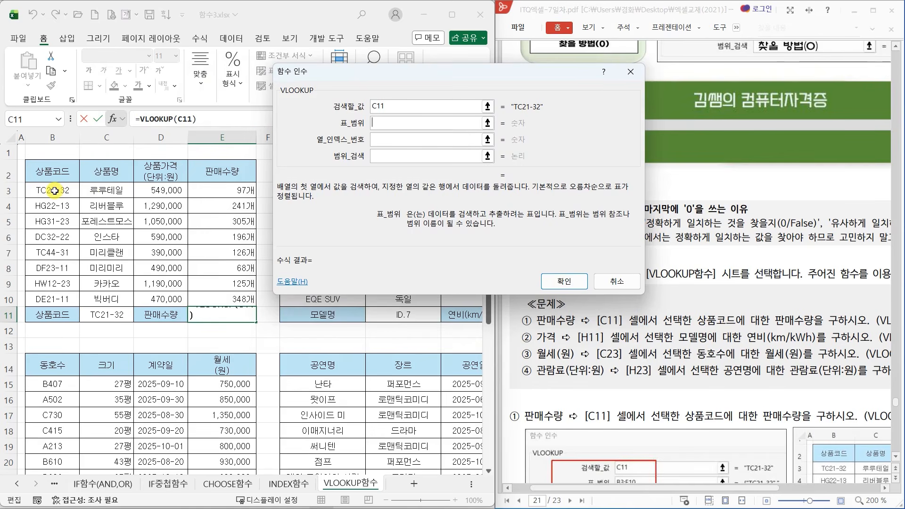
pyautogui.moveTo(54, 190); pyautogui.dragTo(232, 299)
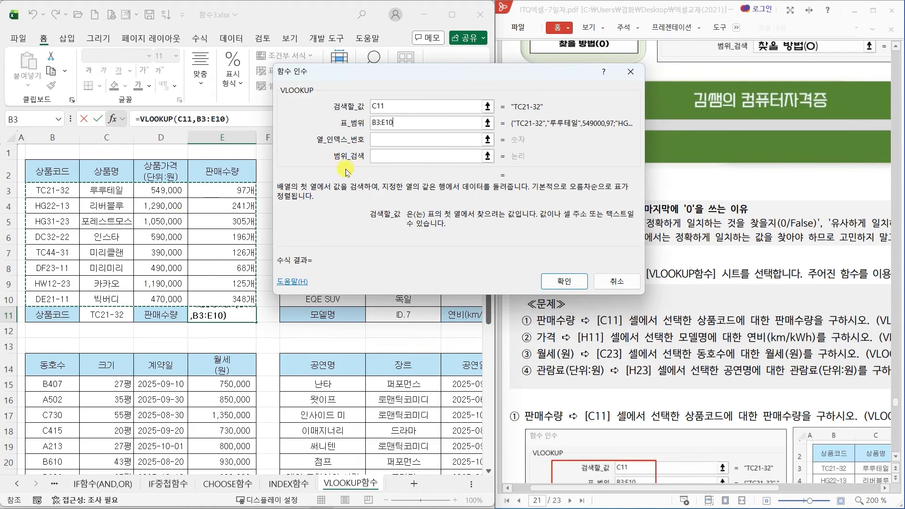
pyautogui.click(380, 141)
pyautogui.write('4')
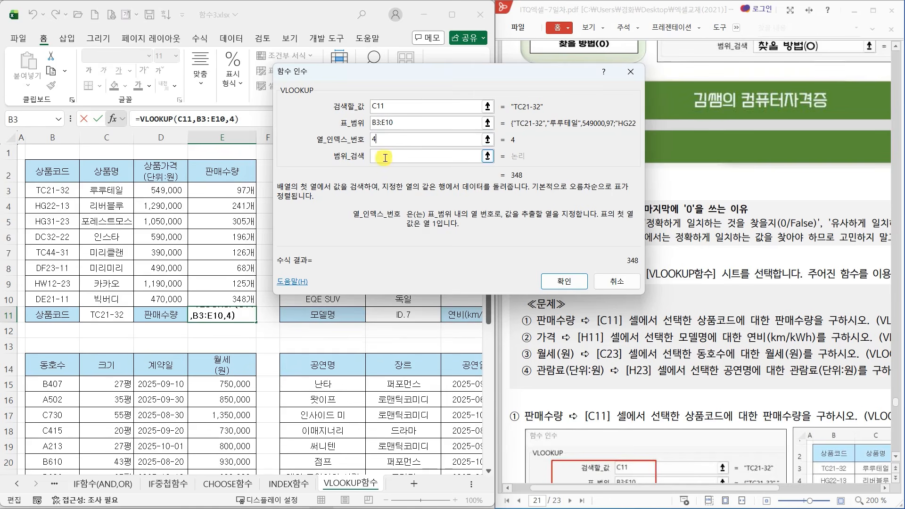
# - Set 범위_검색 to 0 for an exact match and complete the VLOOKUP formula in E11
pyautogui.click(384, 155)
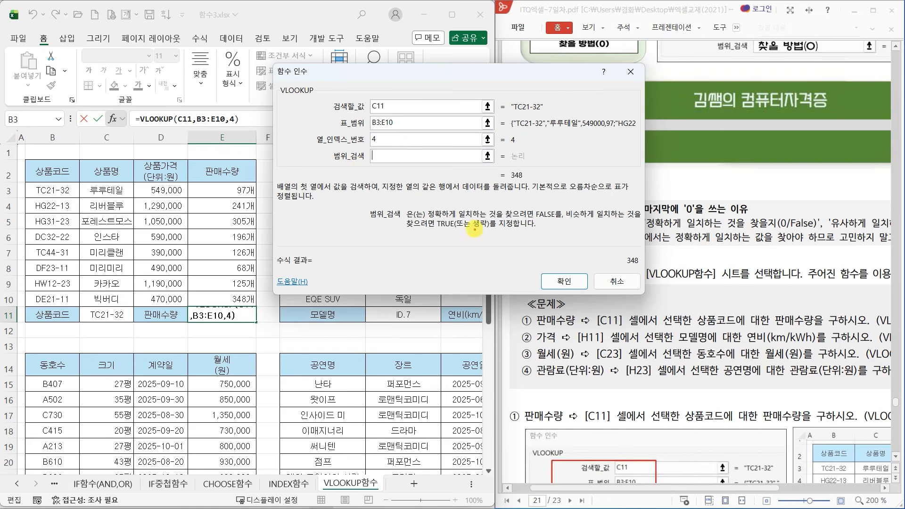
pyautogui.moveTo(370, 218)
pyautogui.mouseDown()
pyautogui.moveTo(415, 208)
pyautogui.moveTo(387, 222)
pyautogui.moveTo(623, 217)
pyautogui.mouseUp()
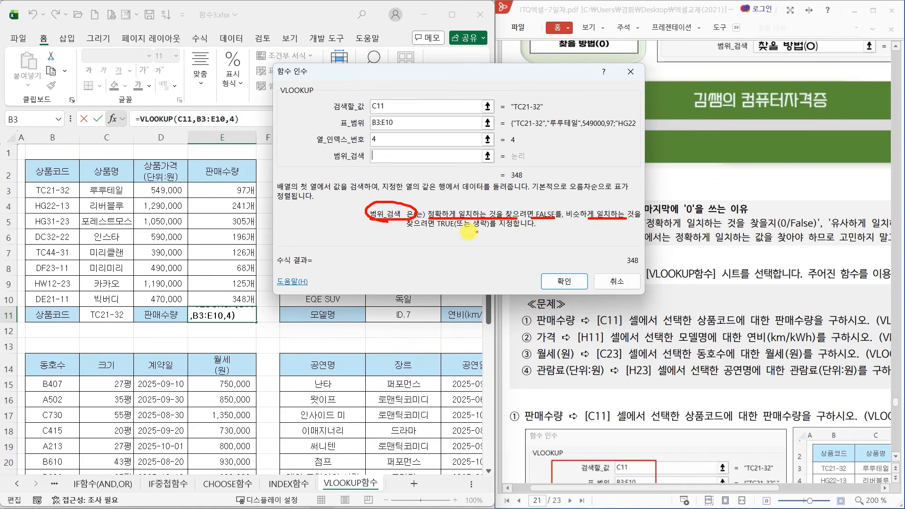
pyautogui.moveTo(418, 230); pyautogui.dragTo(478, 229)
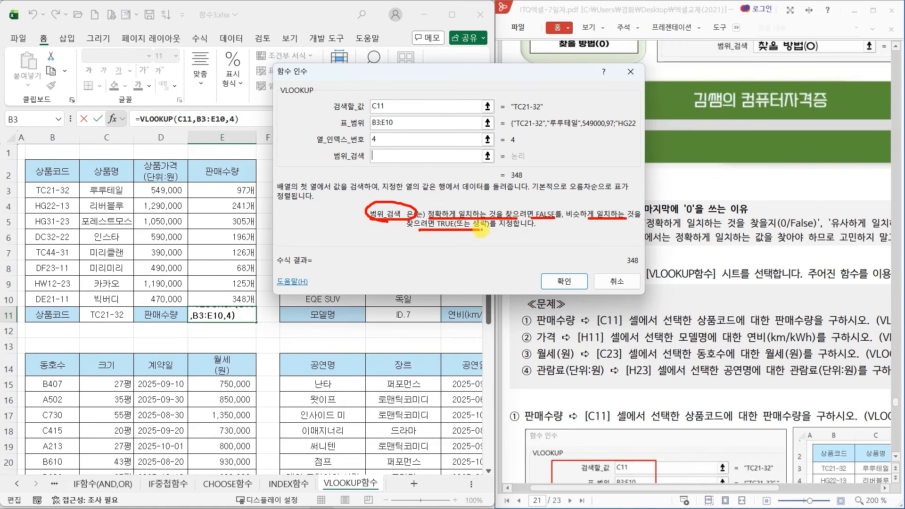
pyautogui.moveTo(557, 210)
pyautogui.mouseDown()
pyautogui.moveTo(524, 208)
pyautogui.moveTo(552, 217)
pyautogui.mouseUp()
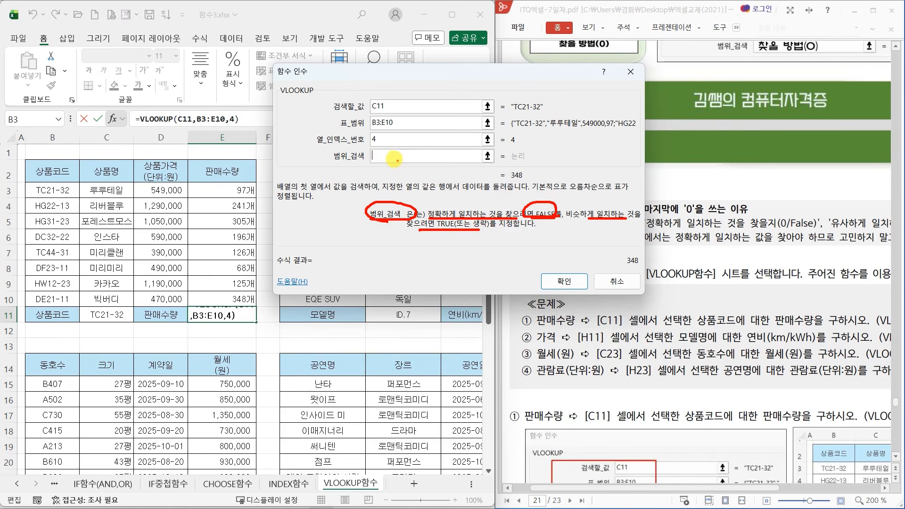
pyautogui.press('Escape')
pyautogui.write('0')
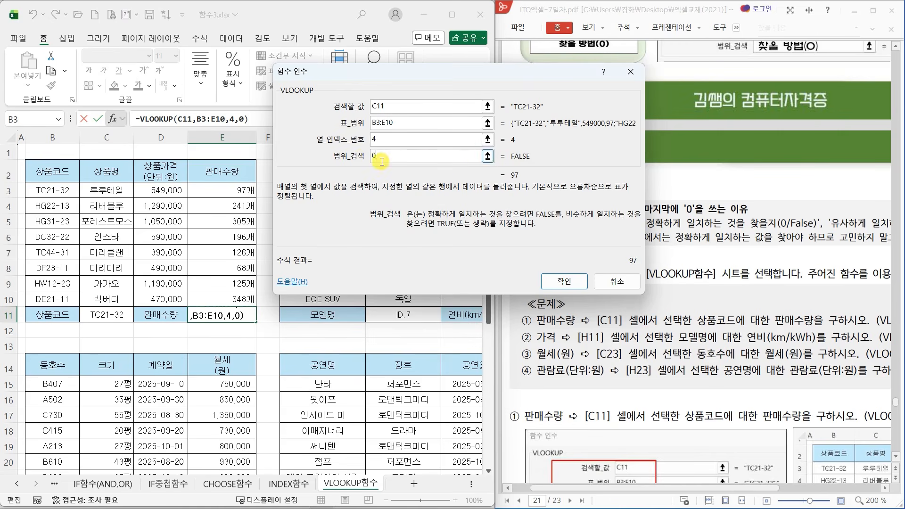
pyautogui.click(549, 281)
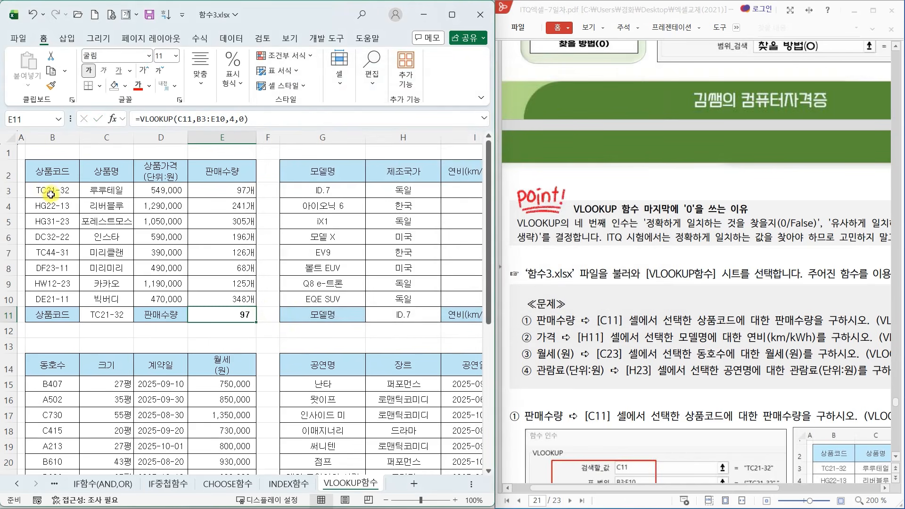
# - Test the E11 formula by changing the product code in C11 to DC32-22, HG31-23 and back to TC21-32
pyautogui.click(110, 315)
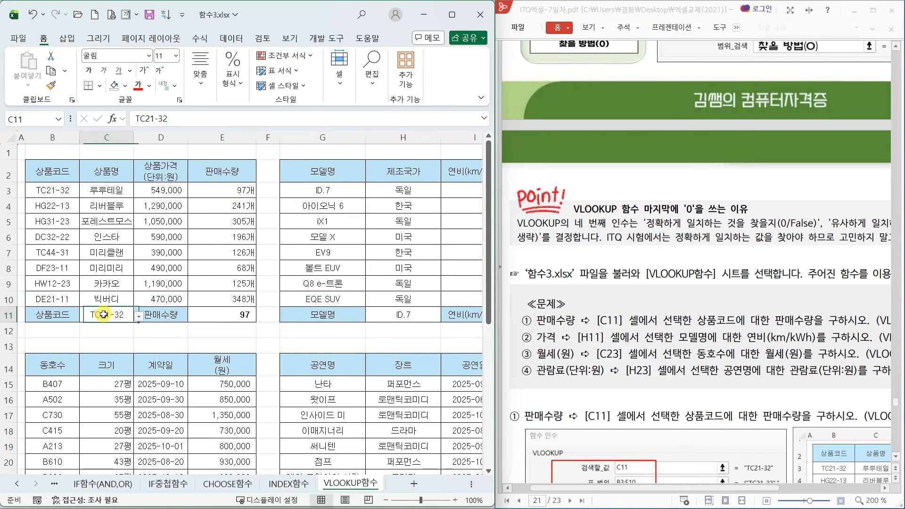
pyautogui.click(139, 316)
pyautogui.click(114, 371)
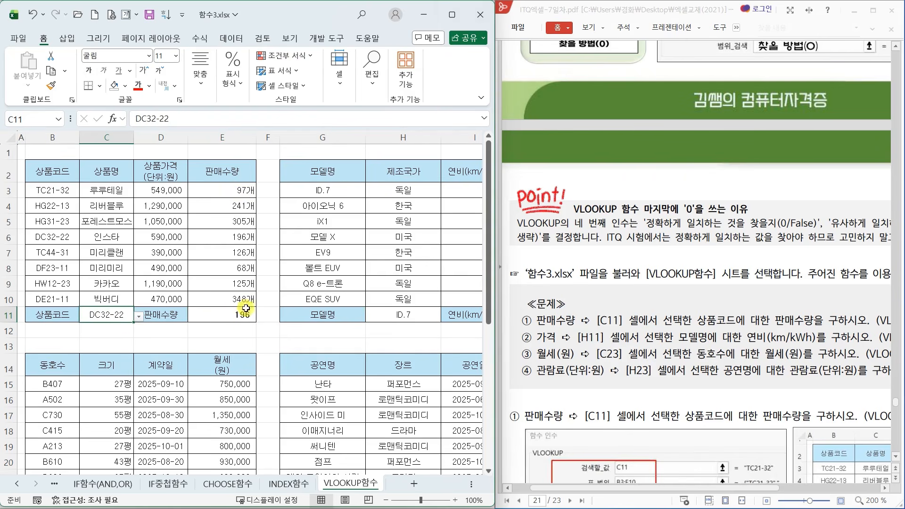
pyautogui.click(139, 317)
pyautogui.click(112, 359)
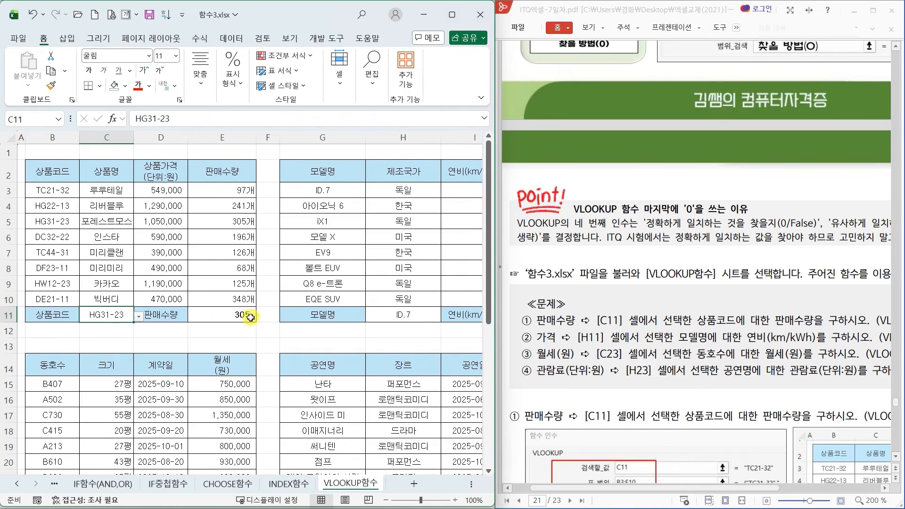
pyautogui.click(139, 316)
pyautogui.click(106, 330)
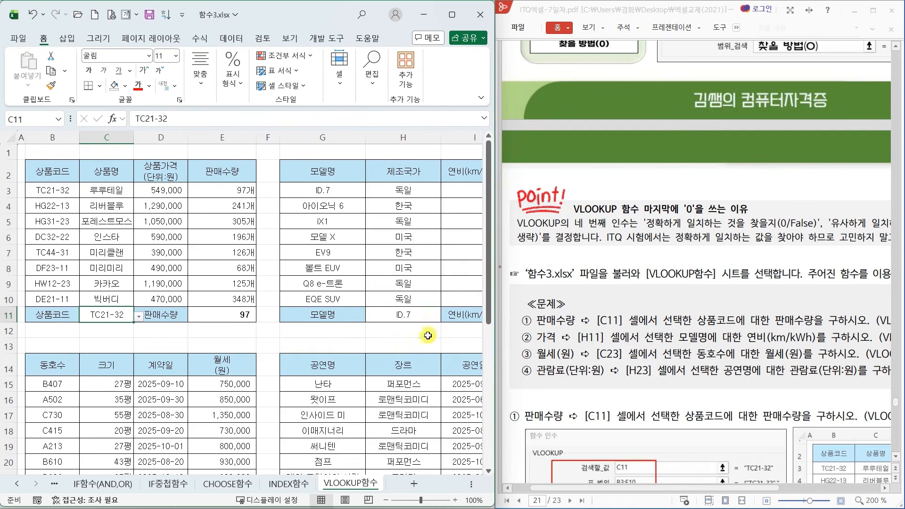
# - Replace the label in I11 beside the model name selection with 가격
pyautogui.click(458, 318)
pyautogui.press('Right')
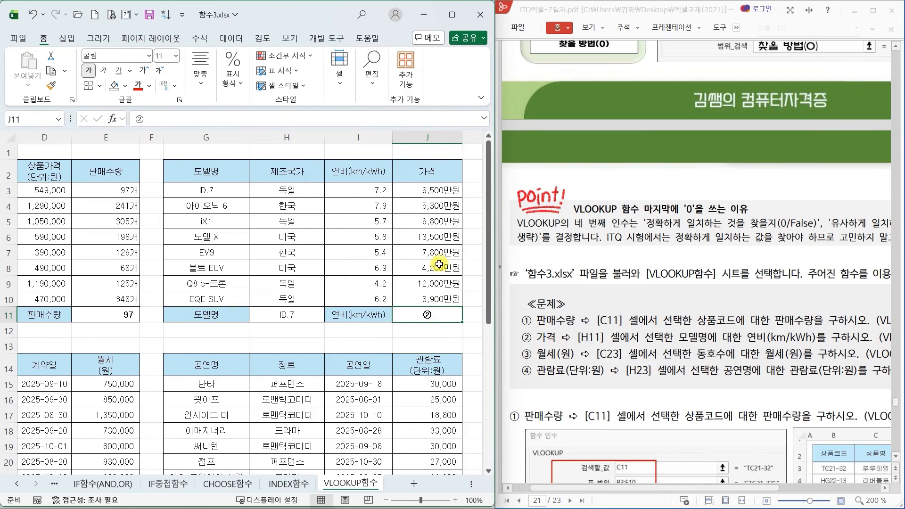
pyautogui.click(371, 315)
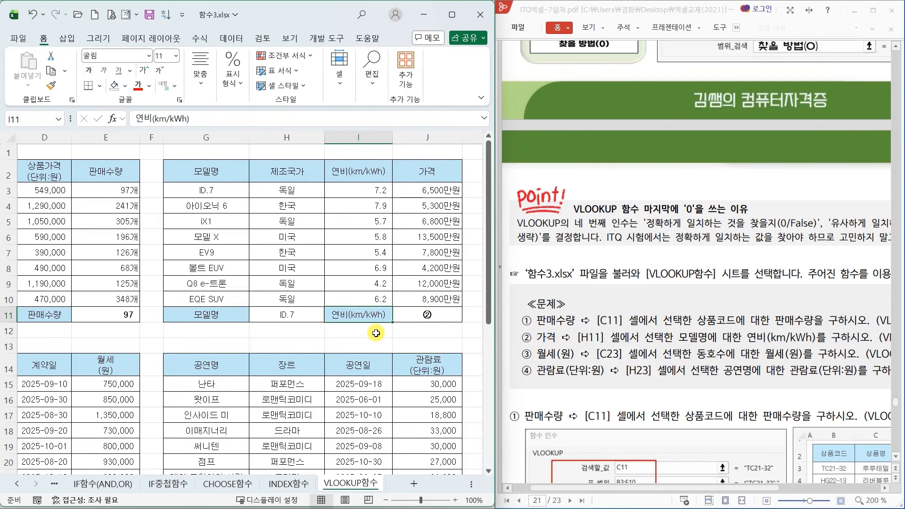
pyautogui.write('RKR')
pyautogui.write('ㄱ')
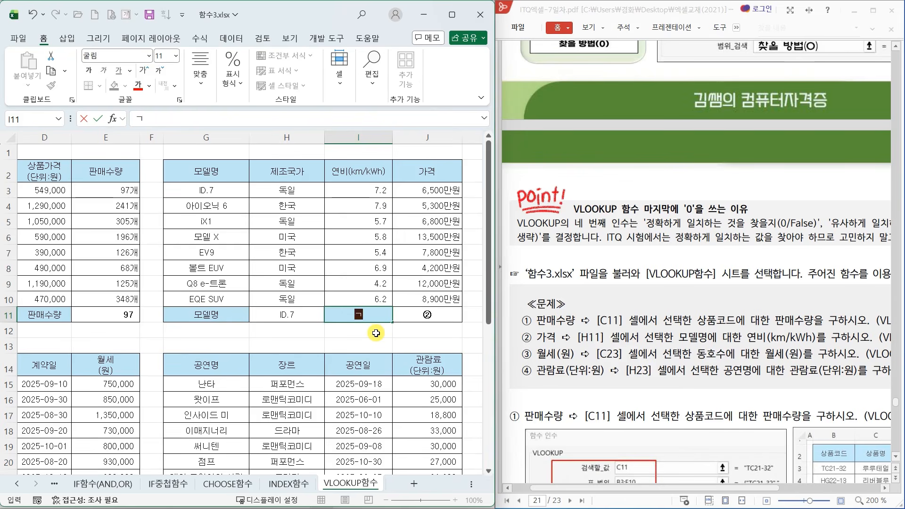
pyautogui.press('Return')
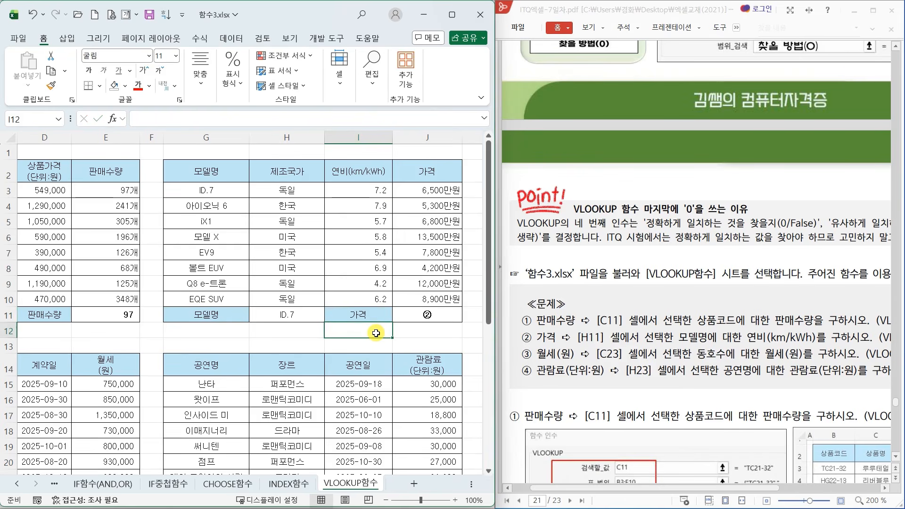
# - Copy 연비(km/kWh) from problem ② in the PDF textbook and put it back as the label in I11
pyautogui.click(450, 314)
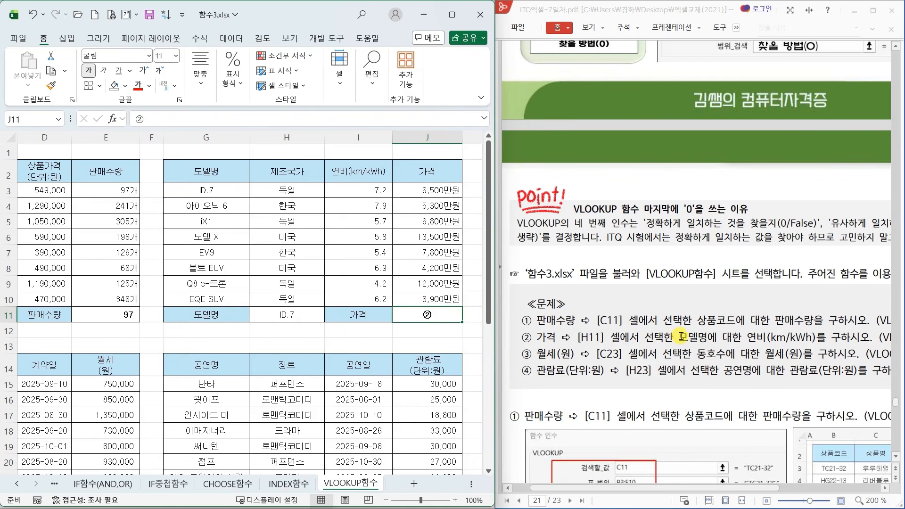
pyautogui.moveTo(748, 336); pyautogui.dragTo(815, 336)
pyautogui.hotkey('ctrl', 'c')
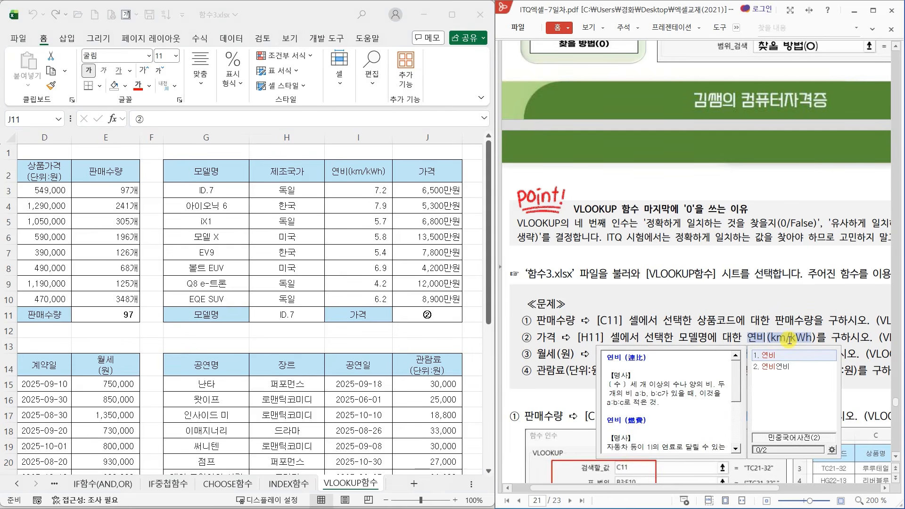
pyautogui.click(370, 314)
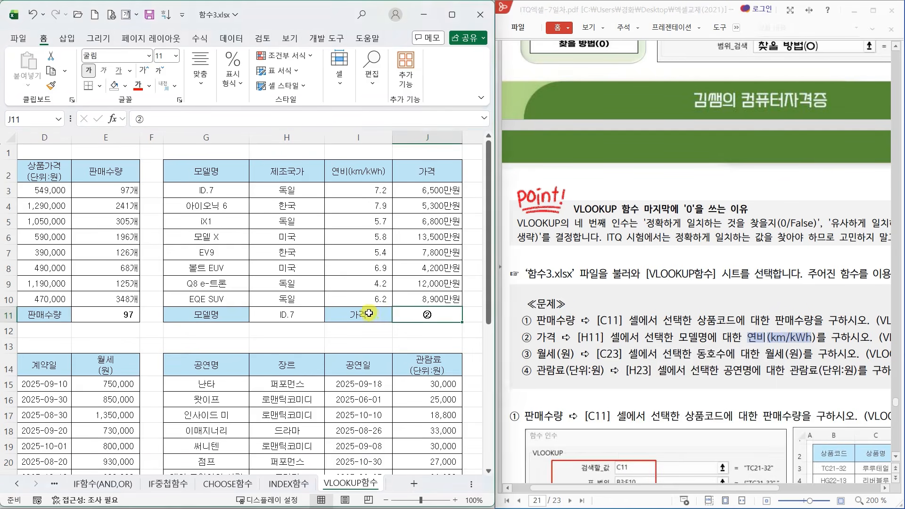
pyautogui.click(373, 315)
pyautogui.hotkey('ctrl', 'v')
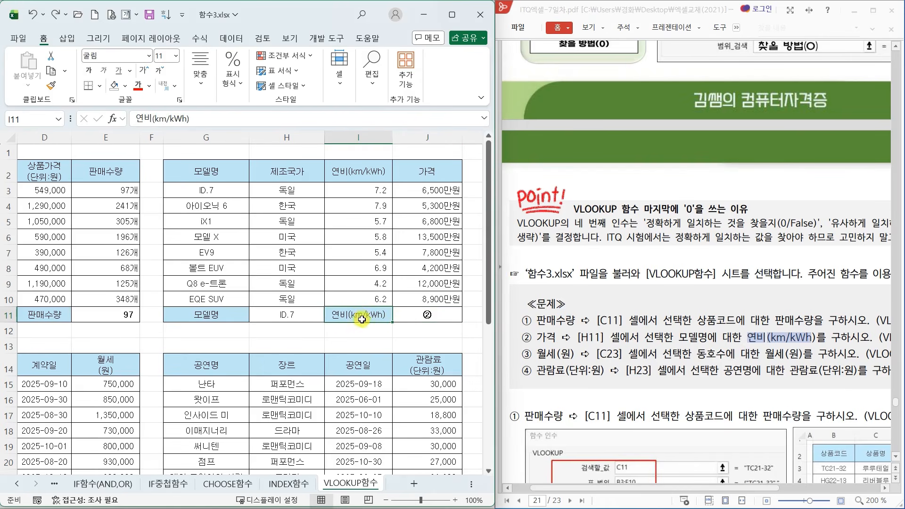
pyautogui.click(773, 335)
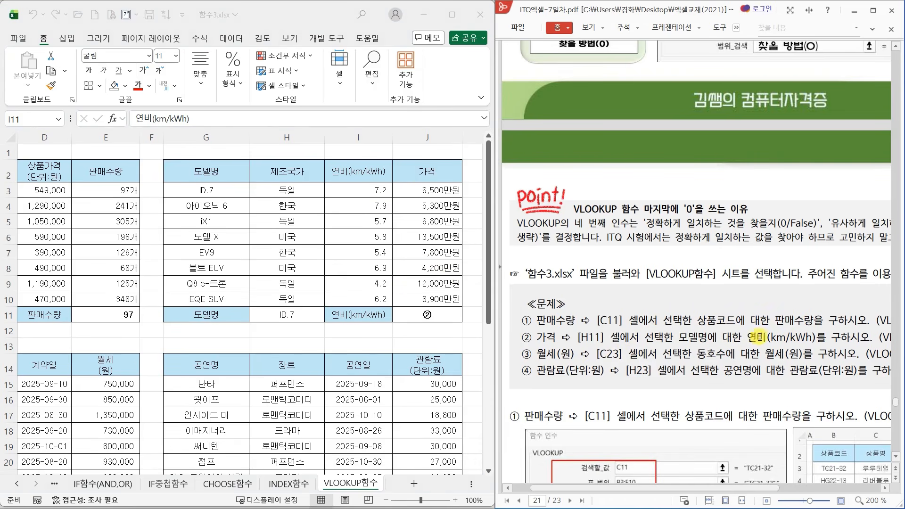
# - Insert a VLOOKUP function in I11 and set its lookup value to H11
pyautogui.click(439, 316)
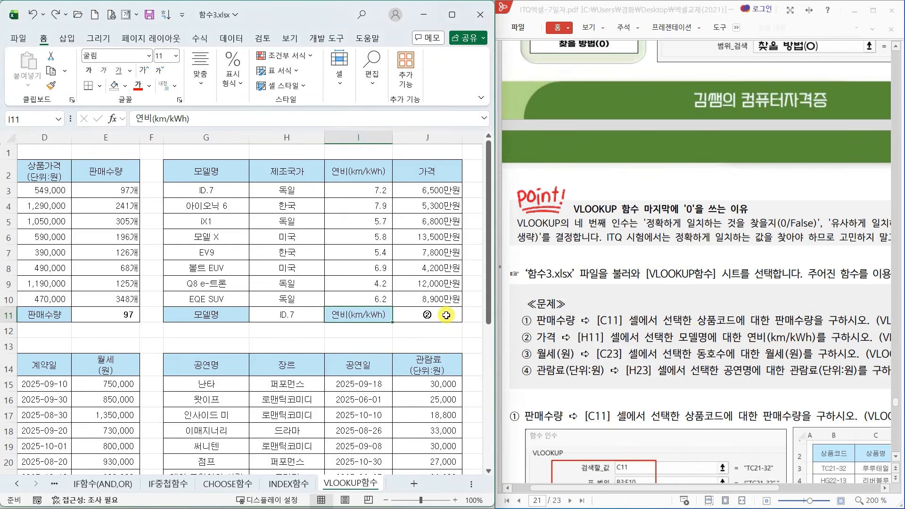
pyautogui.click(112, 118)
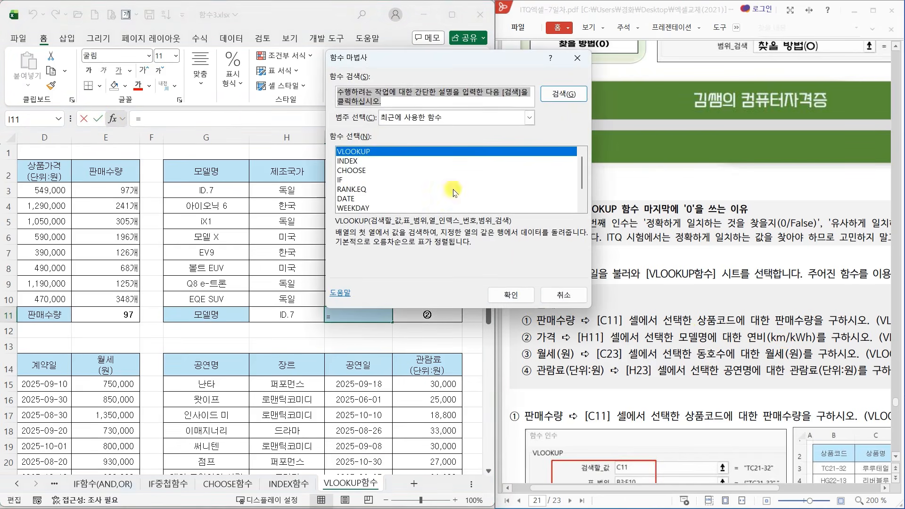
pyautogui.click(525, 296)
pyautogui.moveTo(386, 56); pyautogui.dragTo(493, 59)
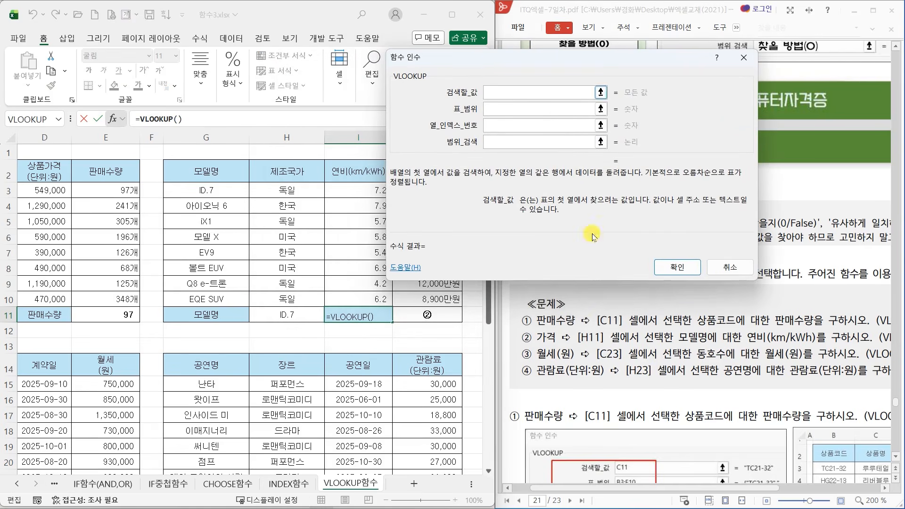
pyautogui.click(281, 313)
pyautogui.click(488, 109)
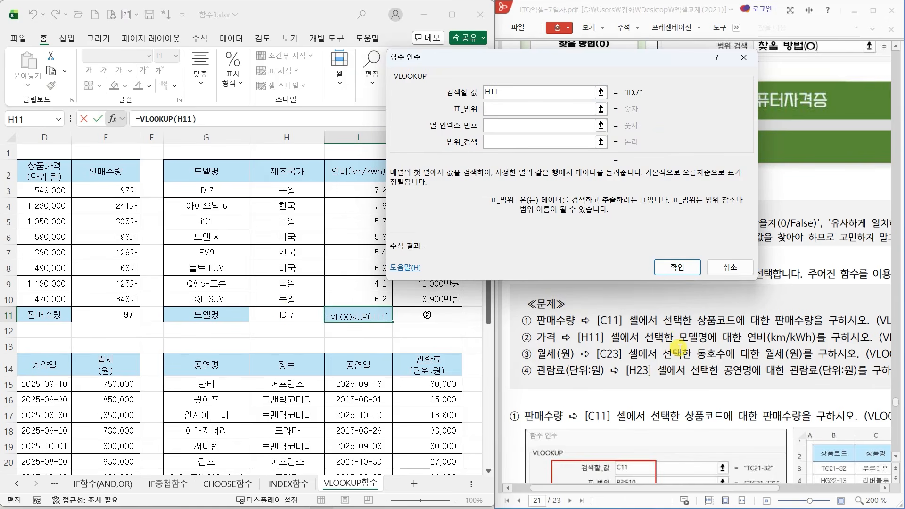
# - Complete the I11 VLOOKUP with table range G3:I10, column index number 3 and 범위_검색 0
pyautogui.moveTo(674, 330); pyautogui.dragTo(810, 348)
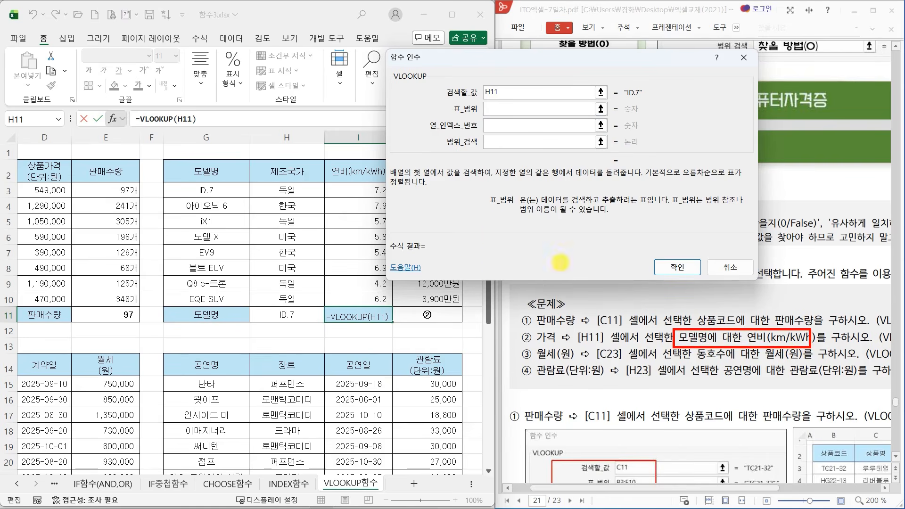
pyautogui.moveTo(201, 191)
pyautogui.mouseDown()
pyautogui.moveTo(344, 236)
pyautogui.moveTo(349, 291)
pyautogui.mouseUp()
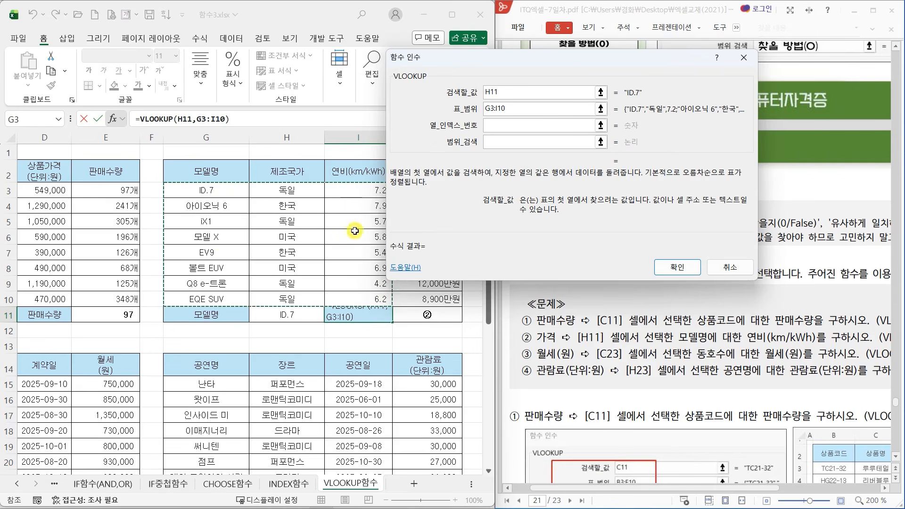
pyautogui.click(495, 126)
pyautogui.write('3')
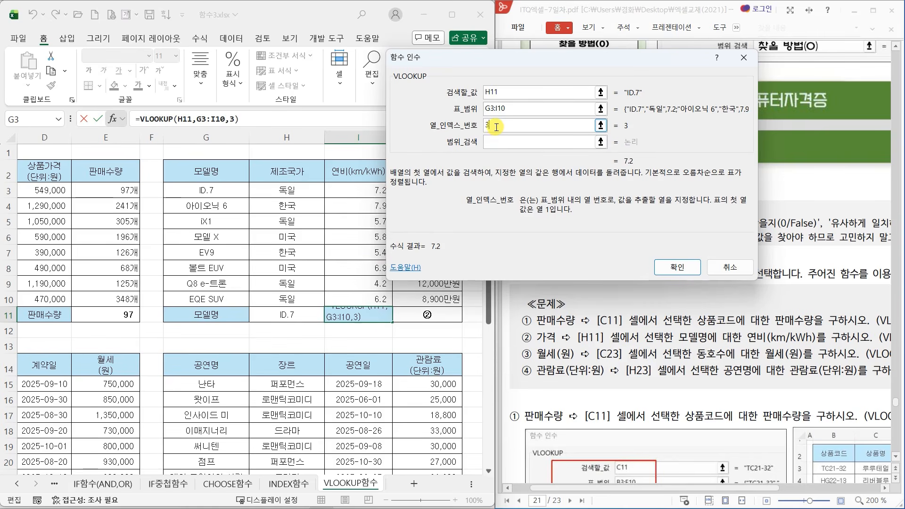
pyautogui.click(500, 140)
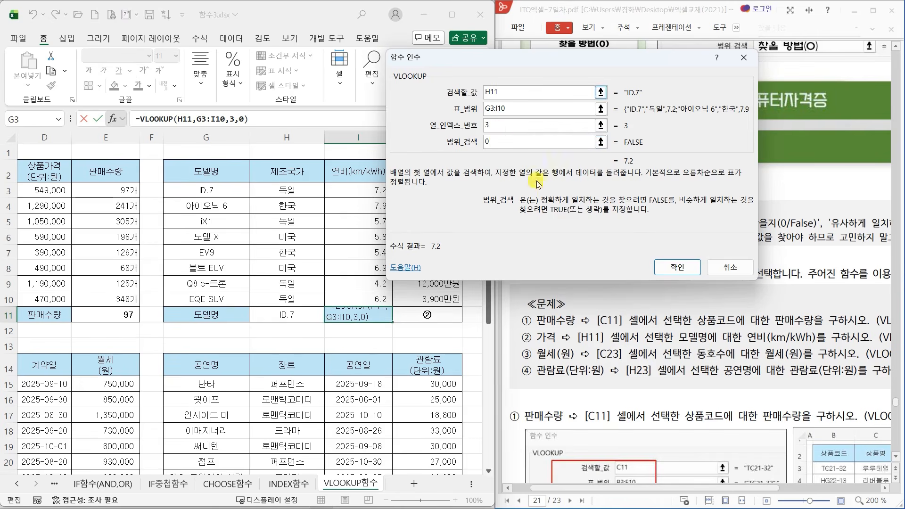
pyautogui.click(655, 266)
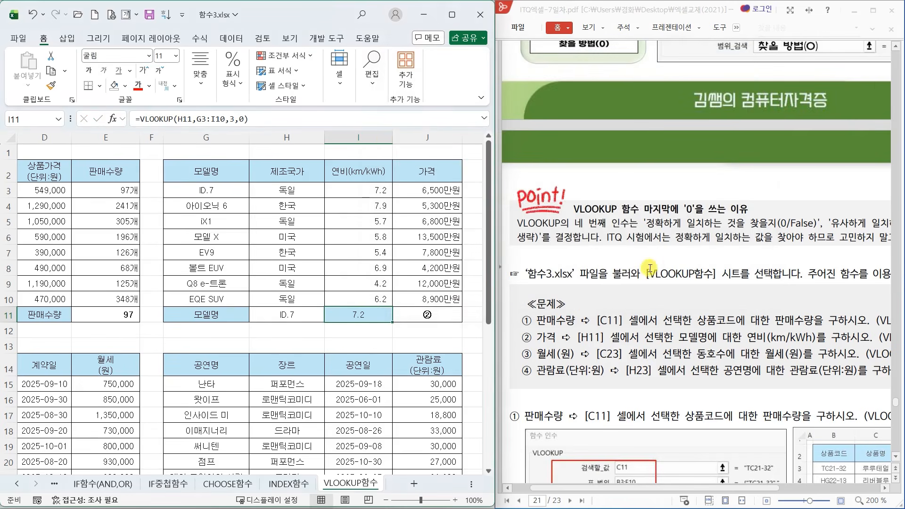
# - Undo the VLOOKUP formula entered over the 연비(km/kWh) label in I11
pyautogui.click(416, 315)
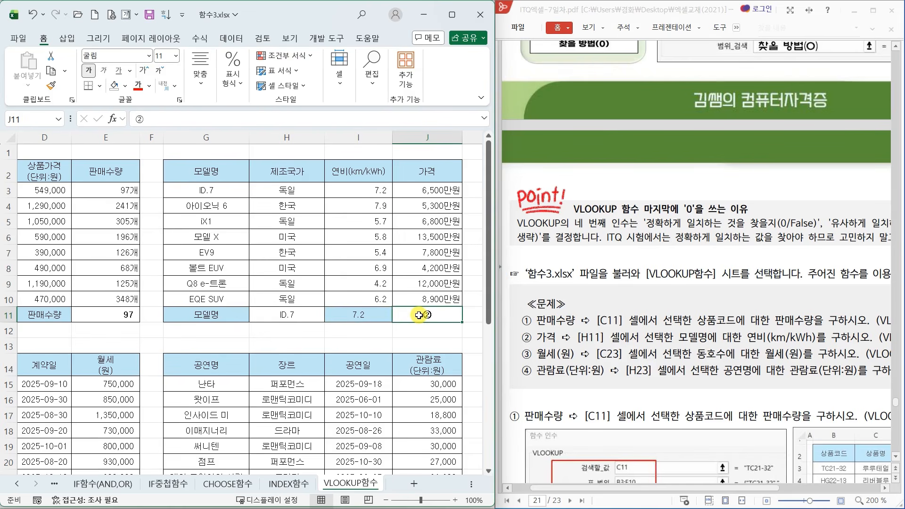
pyautogui.hotkey('ctrl', 'z')
# - Insert a VLOOKUP function in J11 with H11 as the lookup value and G3:I10 as the table range
pyautogui.click(421, 316)
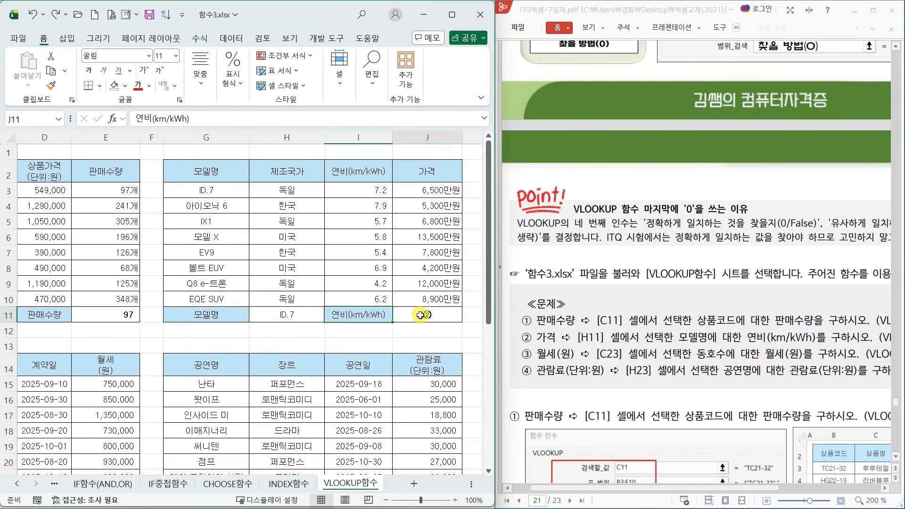
pyautogui.click(112, 119)
pyautogui.click(621, 283)
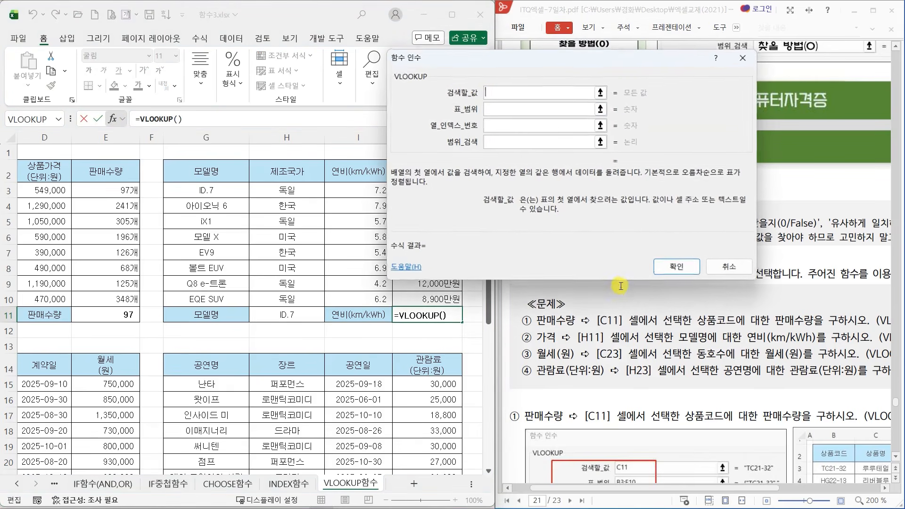
pyautogui.click(297, 315)
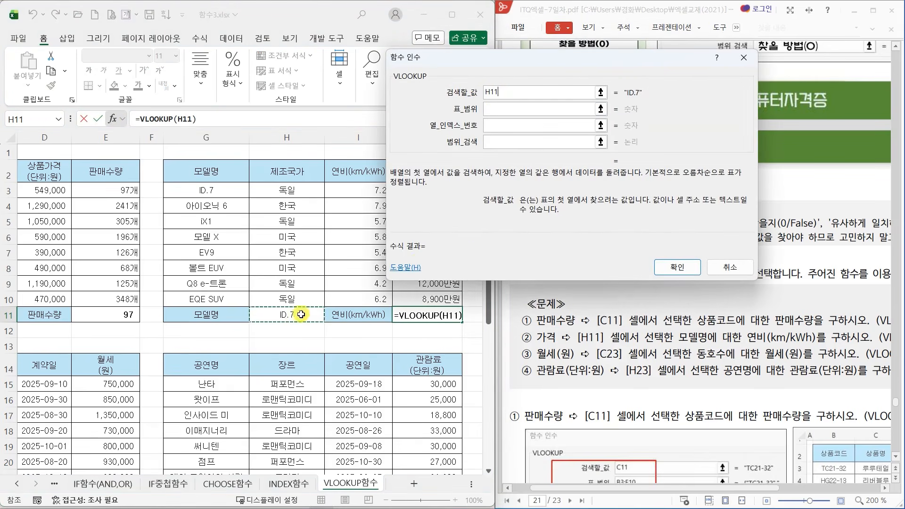
pyautogui.click(509, 110)
pyautogui.moveTo(206, 190); pyautogui.dragTo(359, 299)
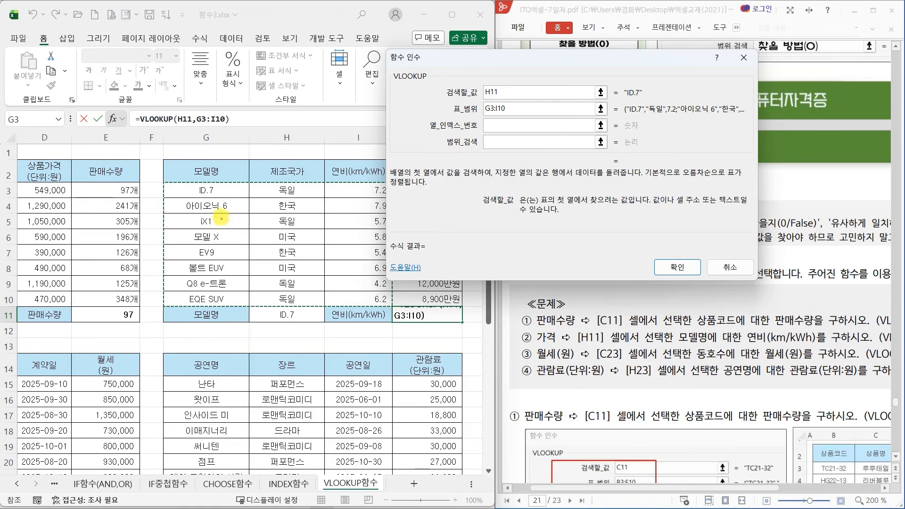
# - Set the column index number to 3 for 연비 and 범위_검색 to 0, and complete the VLOOKUP formula in J11
pyautogui.moveTo(221, 212); pyautogui.dragTo(213, 236)
pyautogui.moveTo(329, 214)
pyautogui.mouseDown()
pyautogui.moveTo(353, 236)
pyautogui.moveTo(330, 244)
pyautogui.mouseUp()
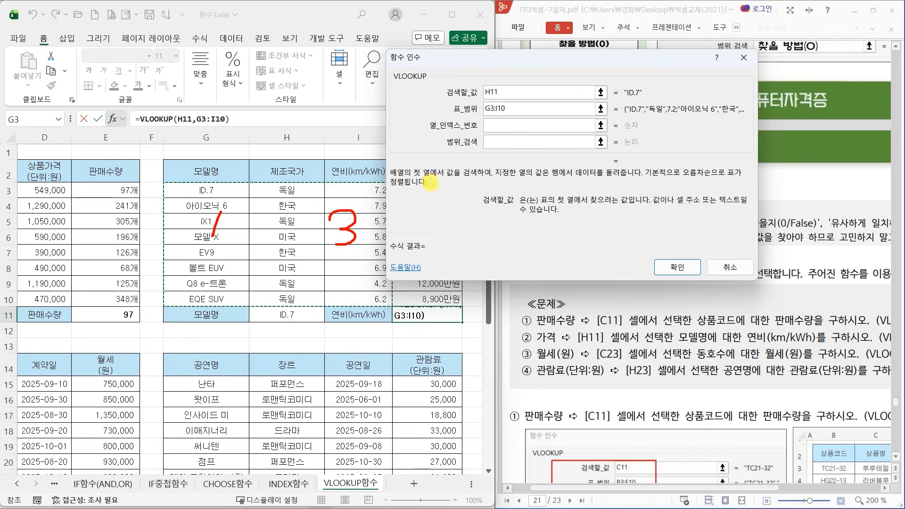
pyautogui.moveTo(490, 124); pyautogui.dragTo(483, 131)
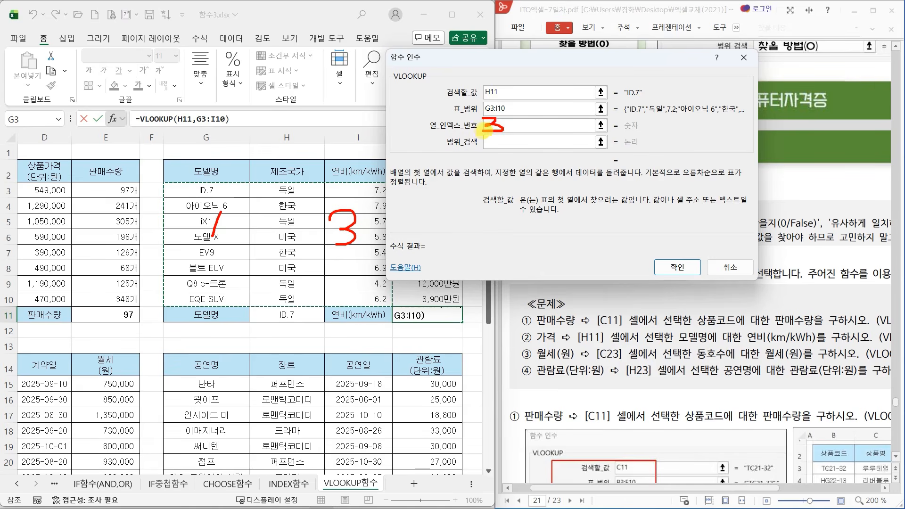
pyautogui.press('Escape')
pyautogui.click(507, 125)
pyautogui.write('3')
pyautogui.click(508, 139)
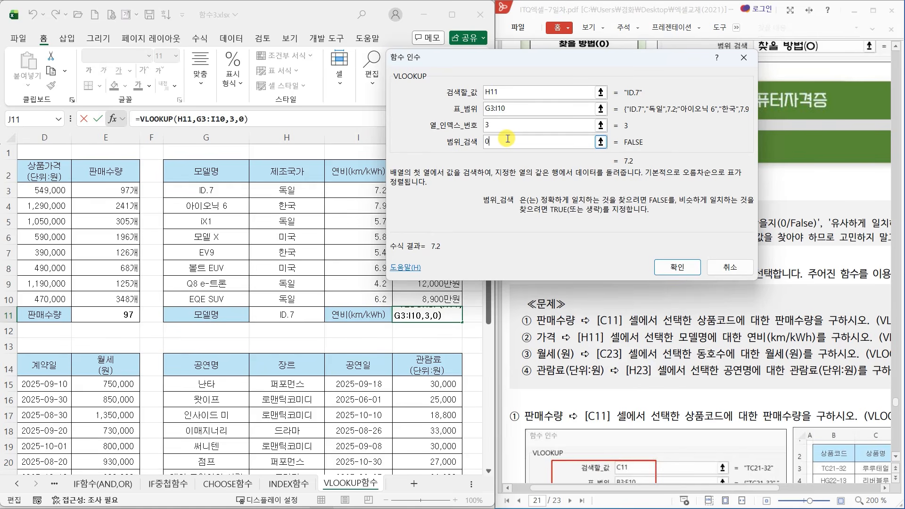
pyautogui.click(678, 267)
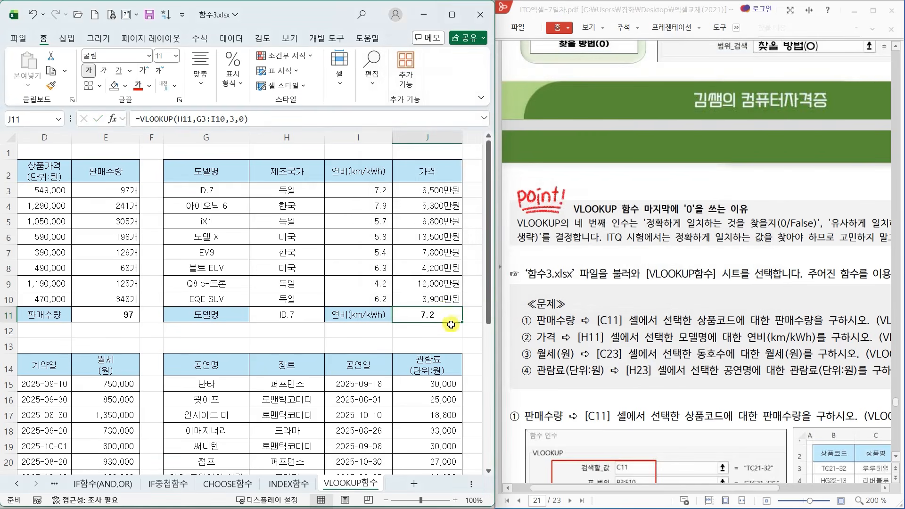
# - Test the J11 formula by changing the model name in H11 to iX1, EV9 and back to ID.7
pyautogui.click(317, 320)
pyautogui.click(329, 316)
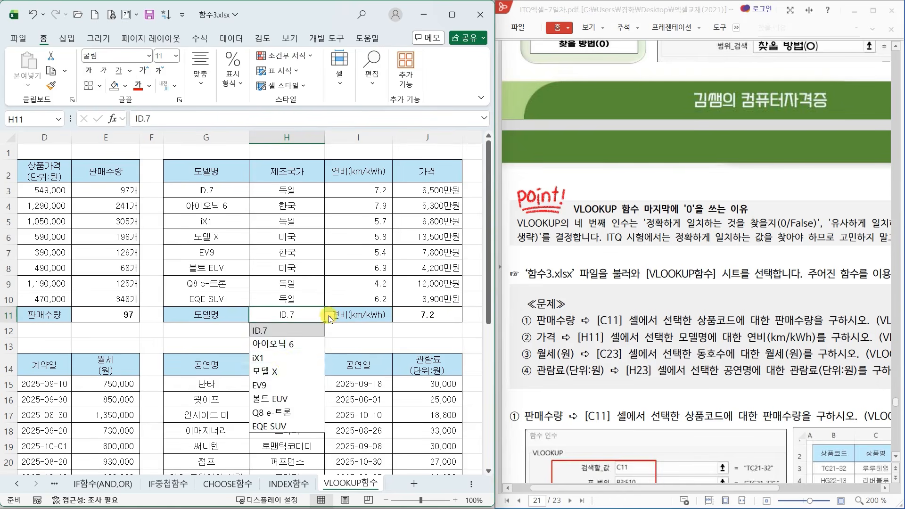
pyautogui.click(280, 362)
pyautogui.click(329, 316)
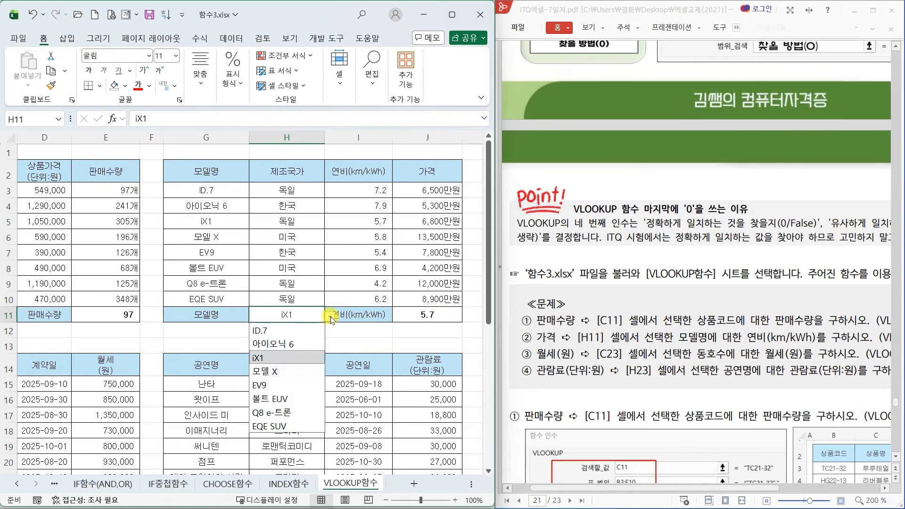
pyautogui.click(298, 385)
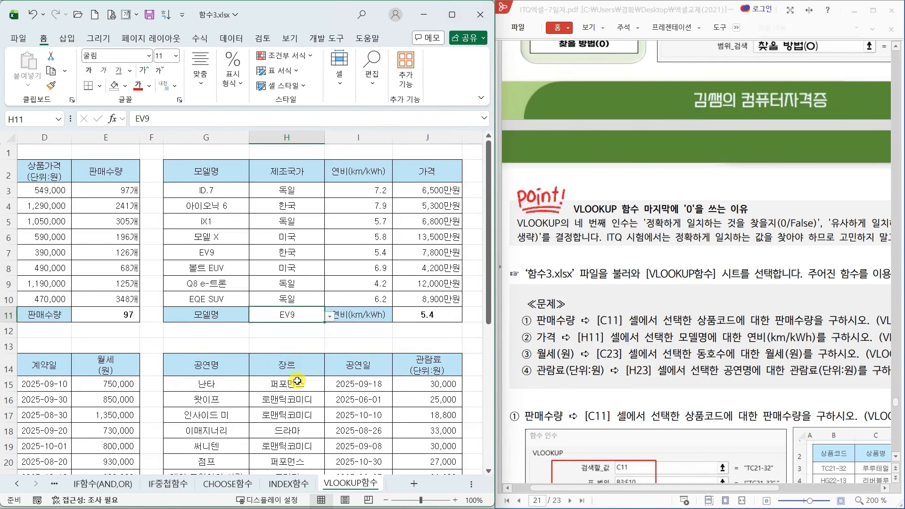
pyautogui.click(330, 316)
pyautogui.click(285, 328)
# - Insert a VLOOKUP function in E23 for 월세(원), with C23 as the lookup value
pyautogui.scroll(-2, 292, 391)
pyautogui.click(113, 447)
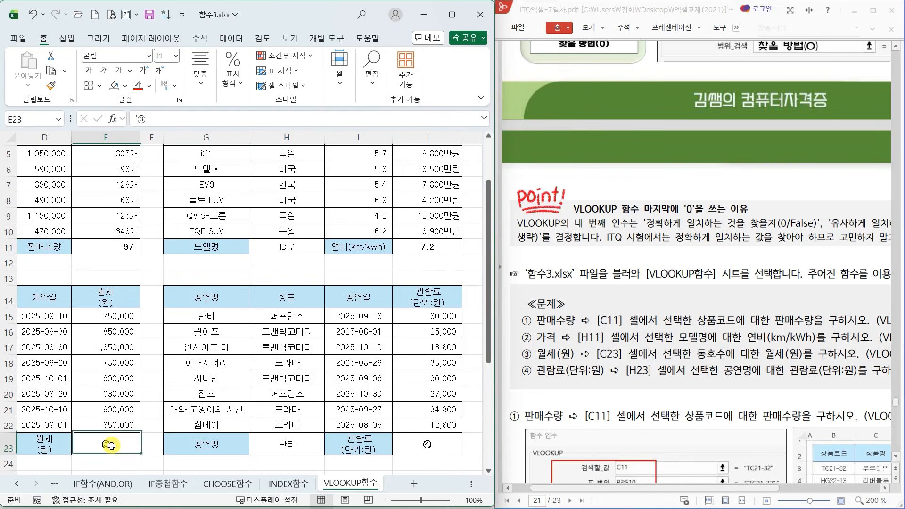
pyautogui.press('Home')
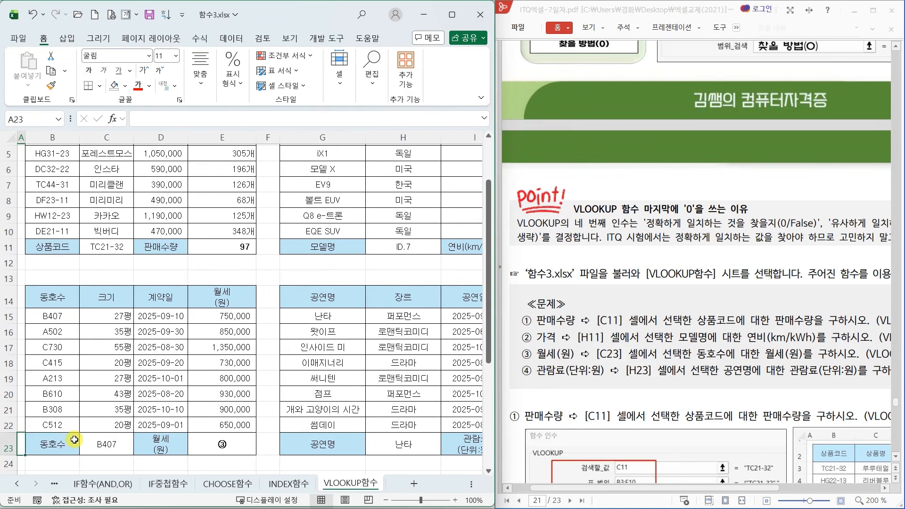
pyautogui.click(221, 441)
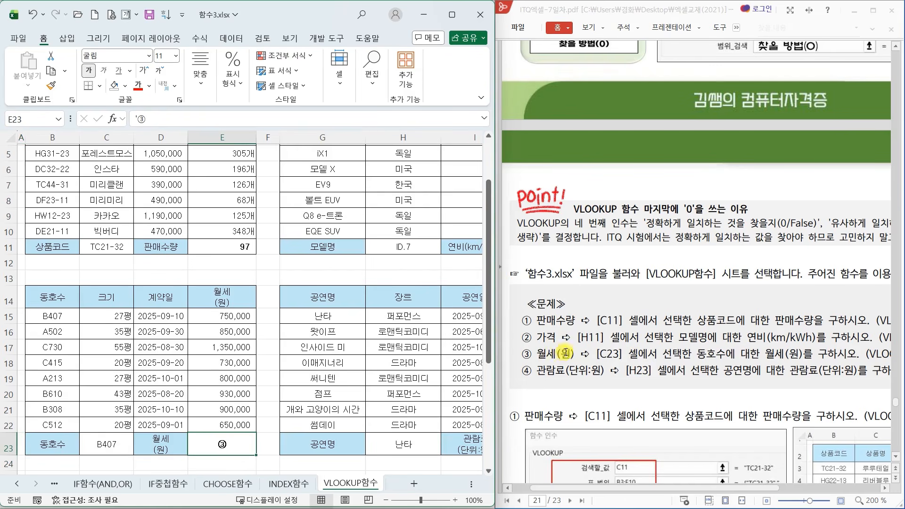
pyautogui.click(99, 451)
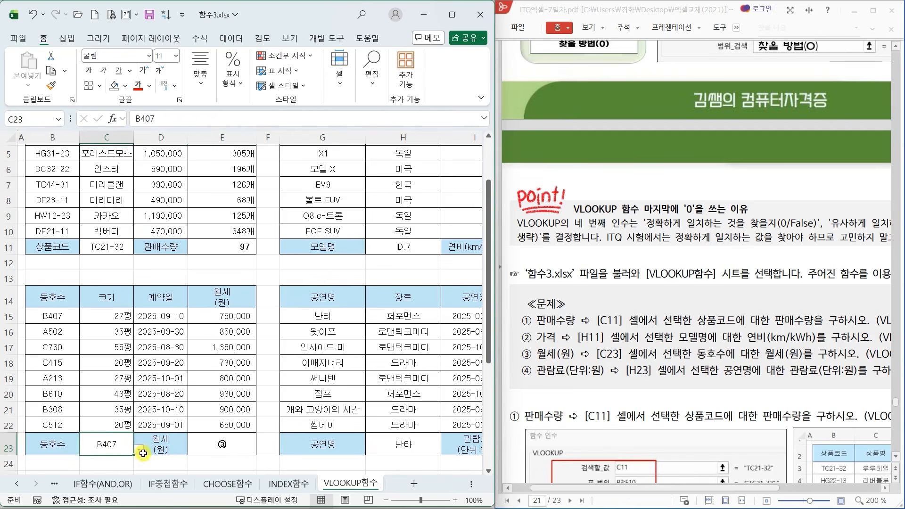
pyautogui.click(237, 442)
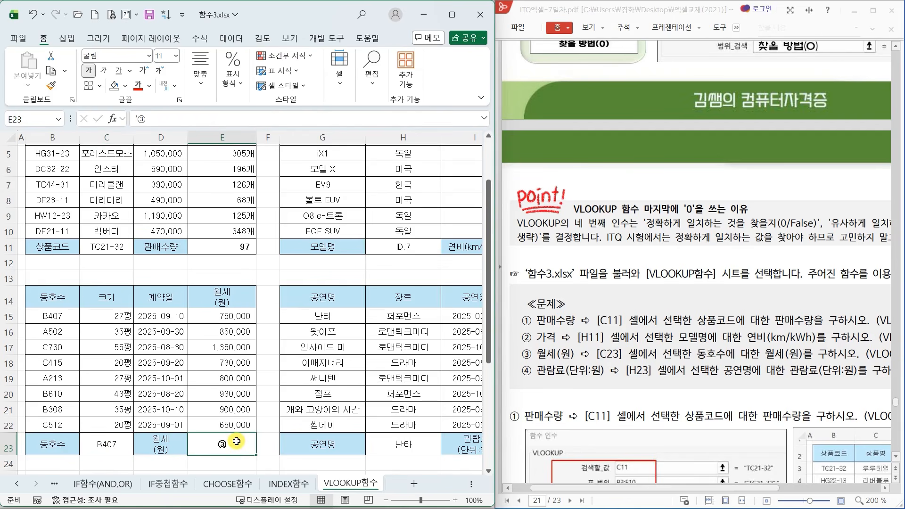
pyautogui.scroll(-2, 236, 442)
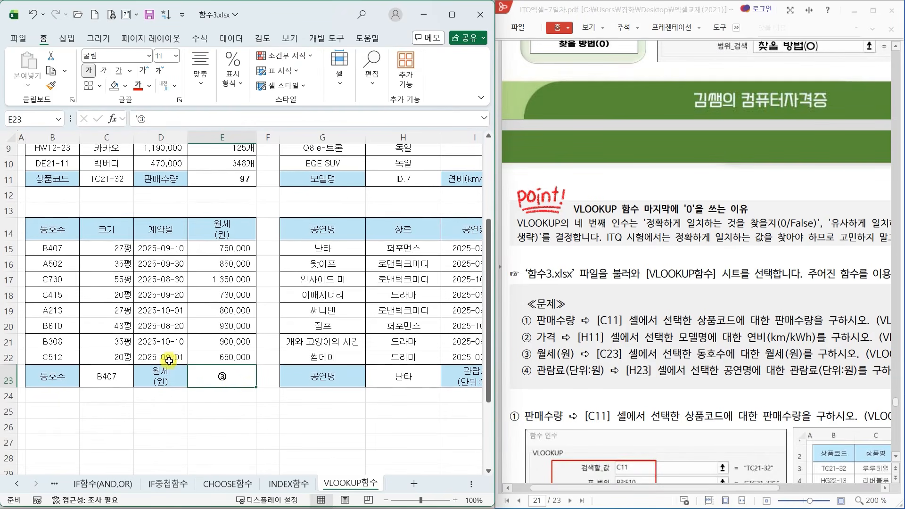
pyautogui.click(160, 377)
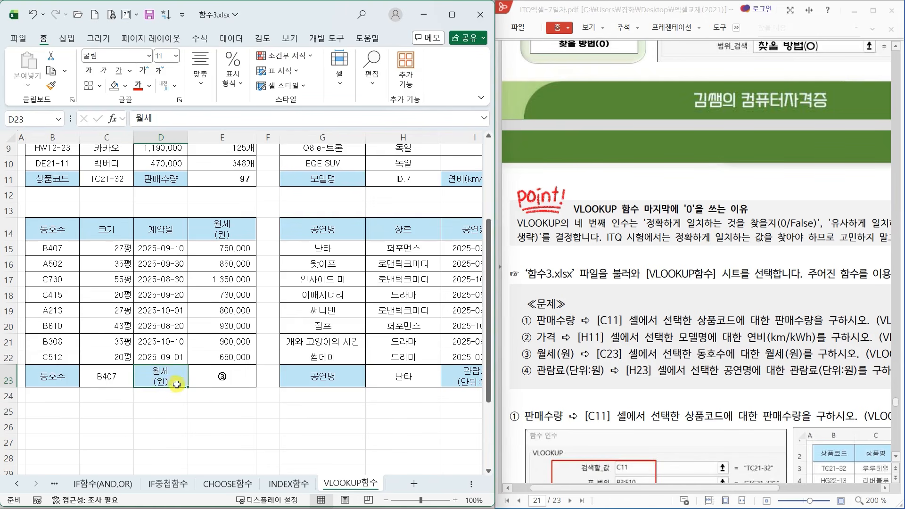
pyautogui.click(227, 378)
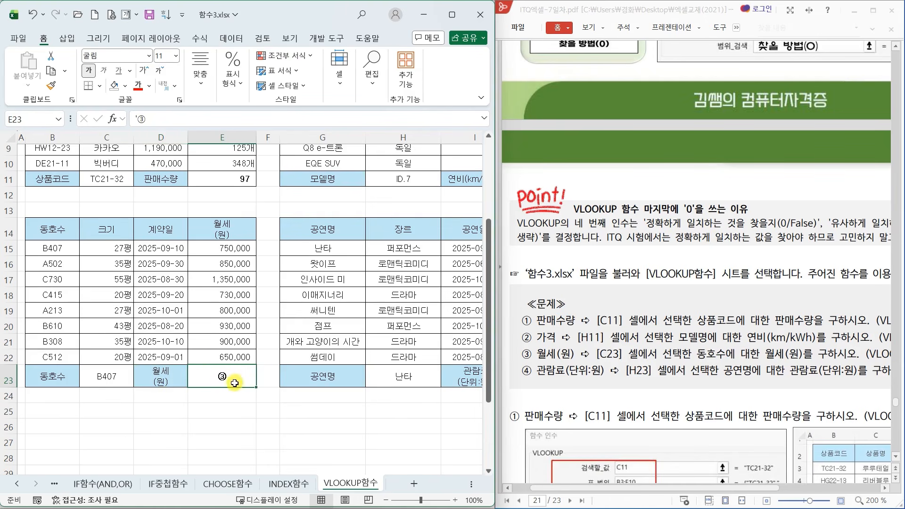
pyautogui.click(113, 118)
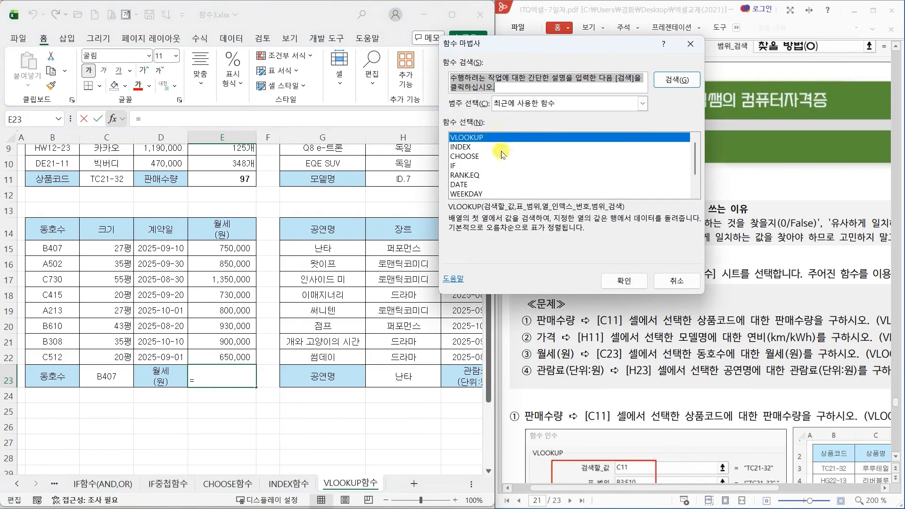
pyautogui.click(624, 281)
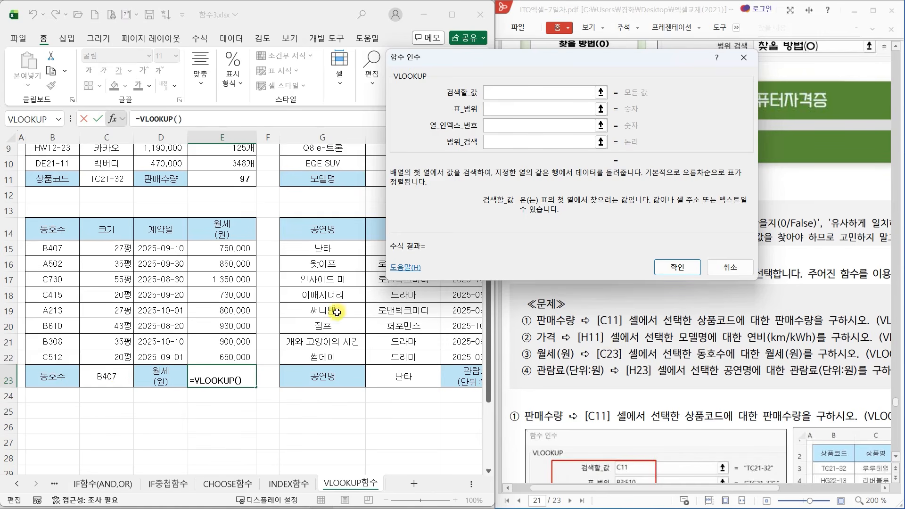
pyautogui.click(107, 376)
# - Set the table range to B15:E22, the column index number to 4 and 범위_검색 to 0, and complete the E23 formula
pyautogui.click(507, 112)
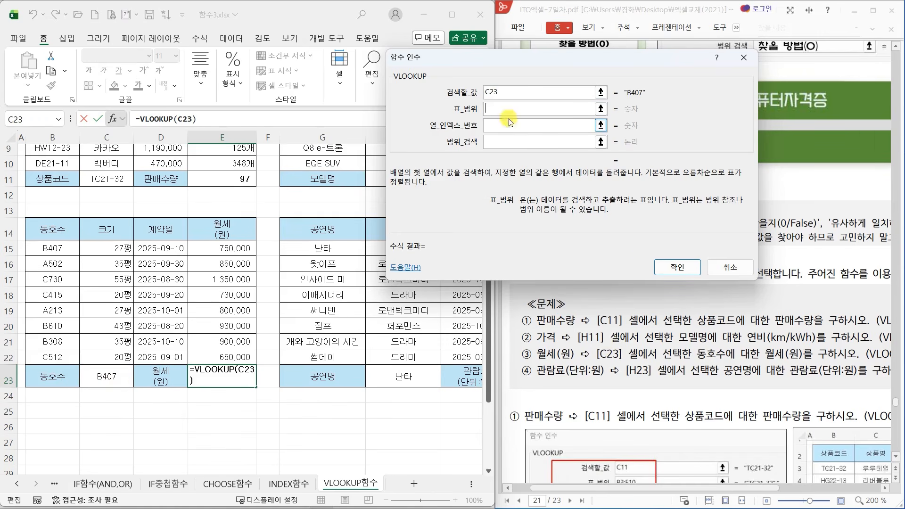
pyautogui.moveTo(692, 347); pyautogui.dragTo(817, 362)
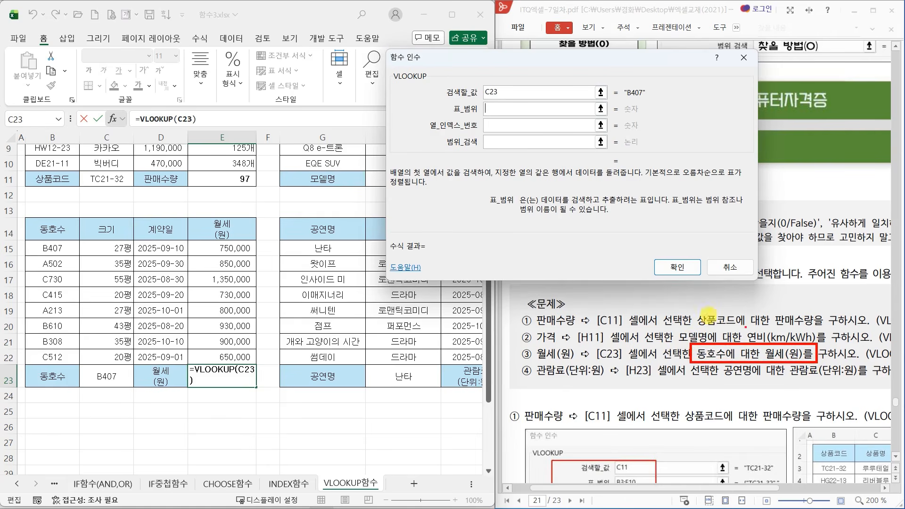
pyautogui.moveTo(47, 247); pyautogui.dragTo(217, 357)
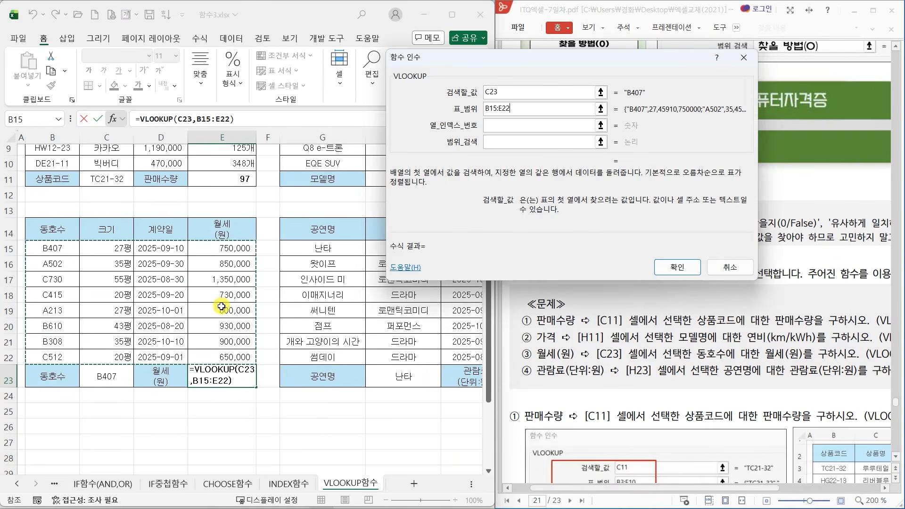
pyautogui.click(493, 125)
pyautogui.write('4')
pyautogui.click(497, 143)
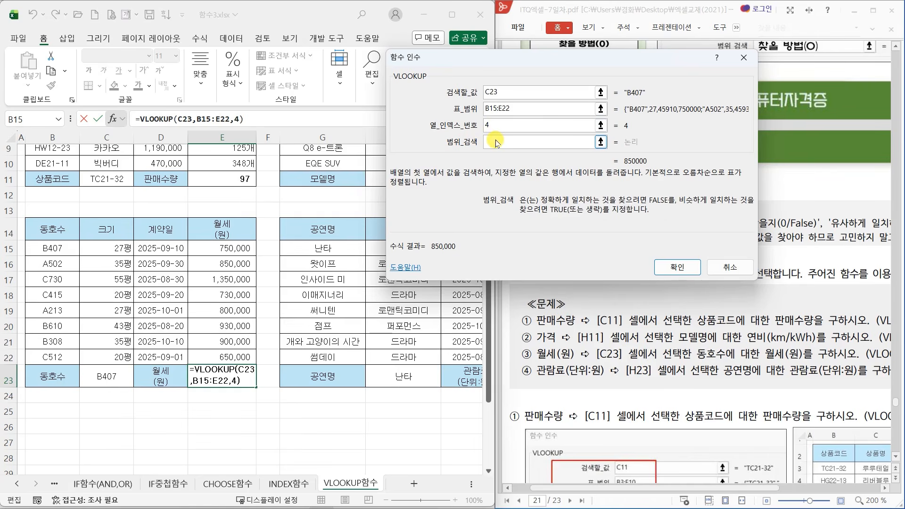
pyautogui.write('0')
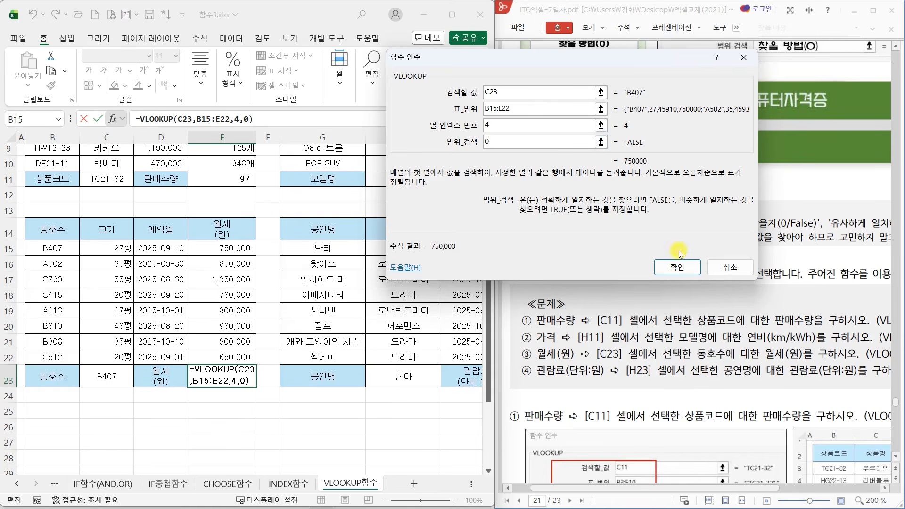
pyautogui.click(678, 267)
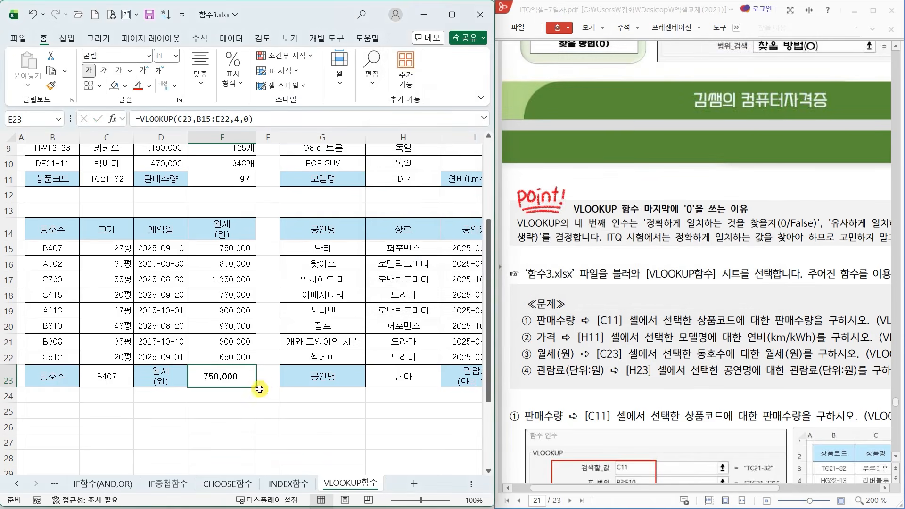
# - Test the E23 formula by changing the 동호수 in C23 to C730 and back to B407
pyautogui.click(122, 384)
pyautogui.click(139, 382)
pyautogui.click(100, 424)
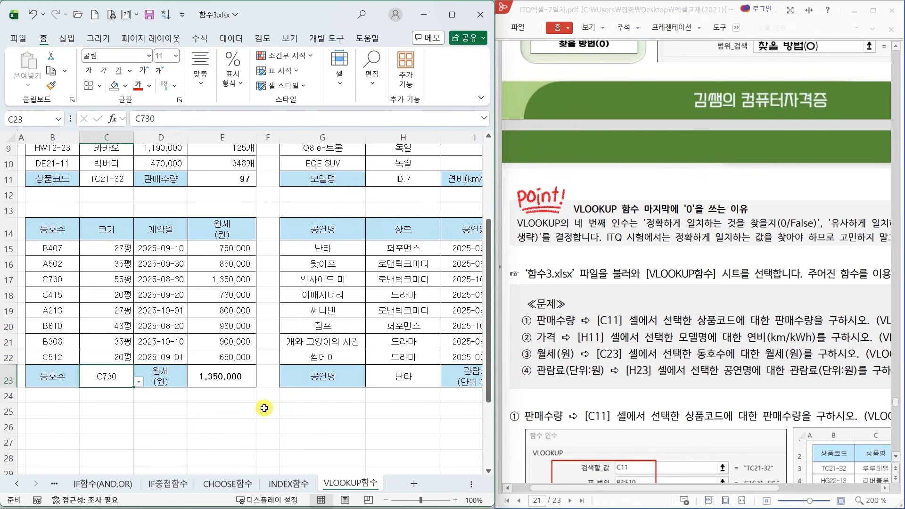
pyautogui.click(139, 382)
pyautogui.click(108, 395)
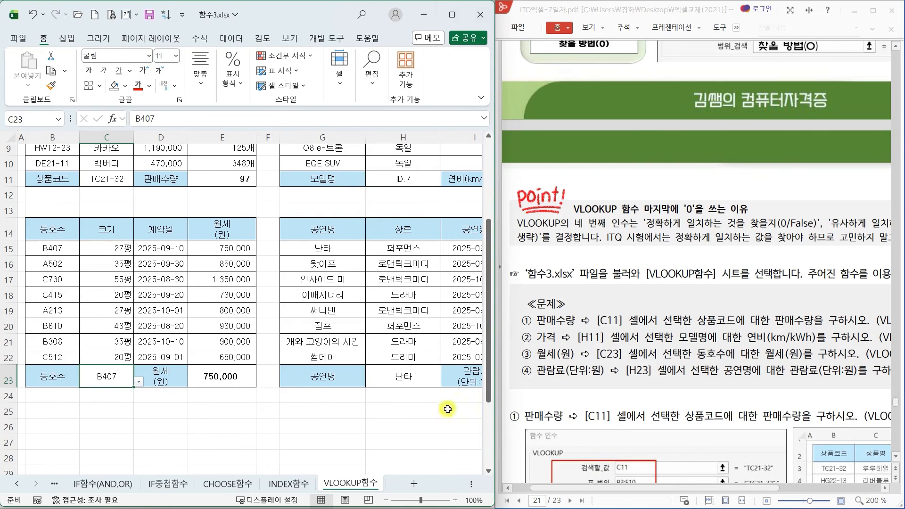
# - Insert a VLOOKUP function in J23 for 관람료(단위:원), with H23 as the lookup value
pyautogui.click(452, 380)
pyautogui.press('Right')
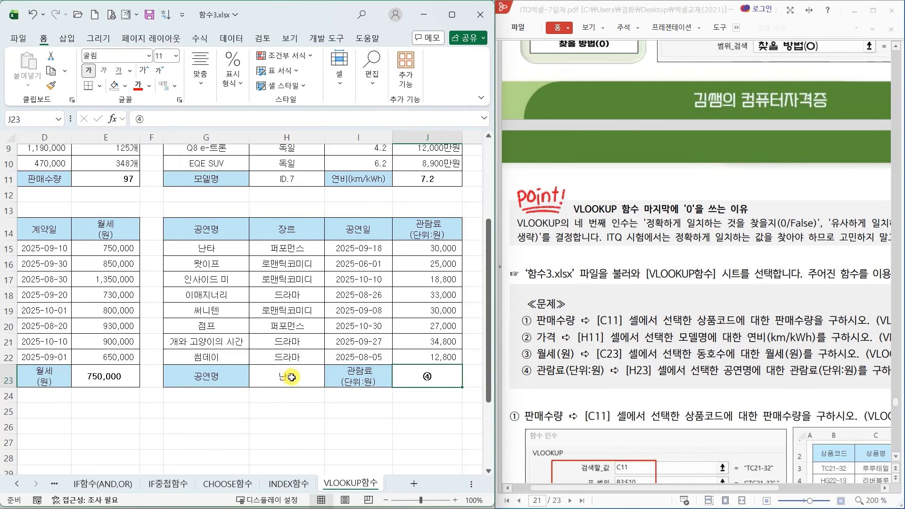
pyautogui.moveTo(714, 361); pyautogui.dragTo(866, 380)
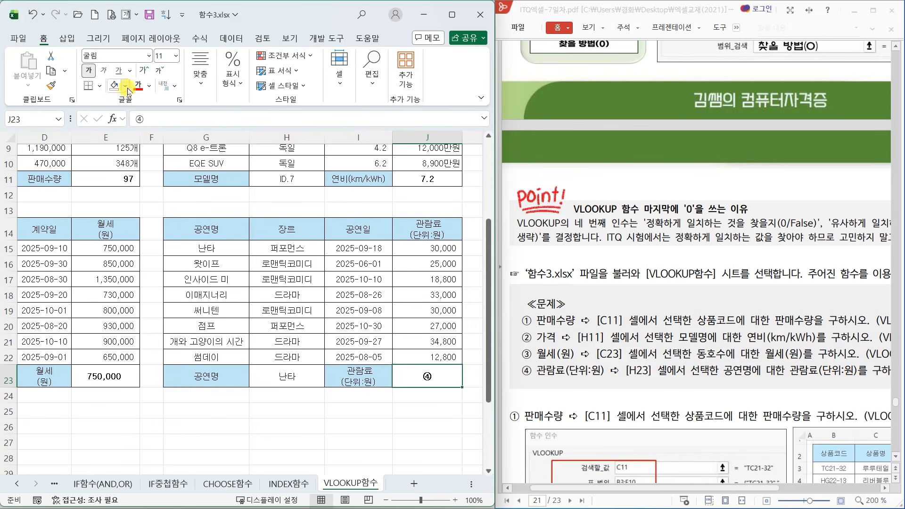
pyautogui.click(114, 119)
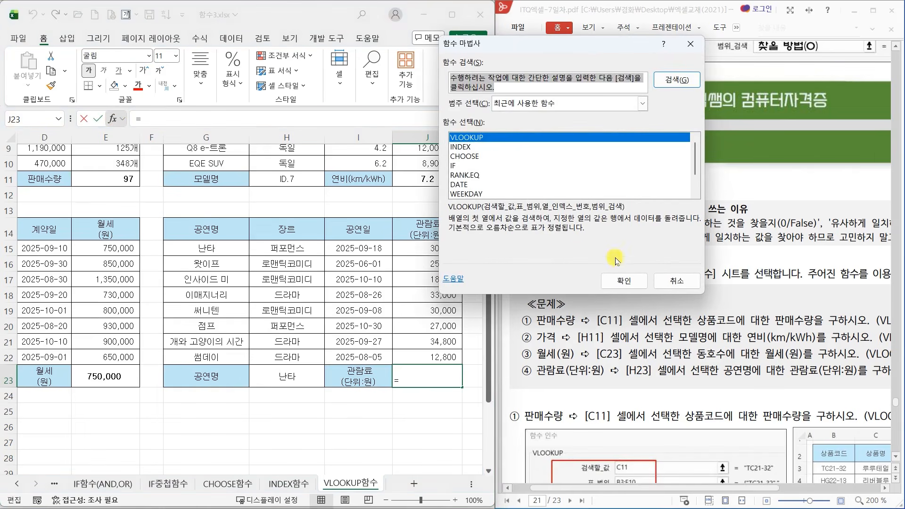
pyautogui.click(626, 280)
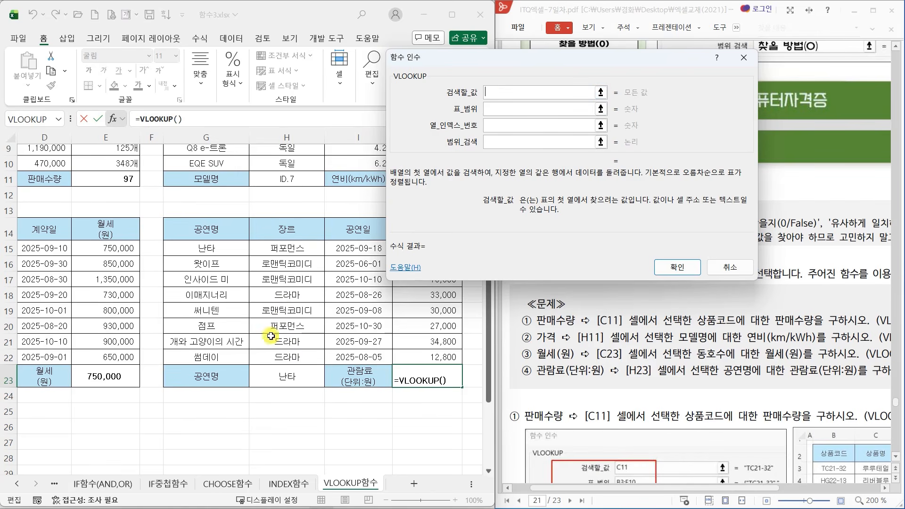
pyautogui.click(277, 377)
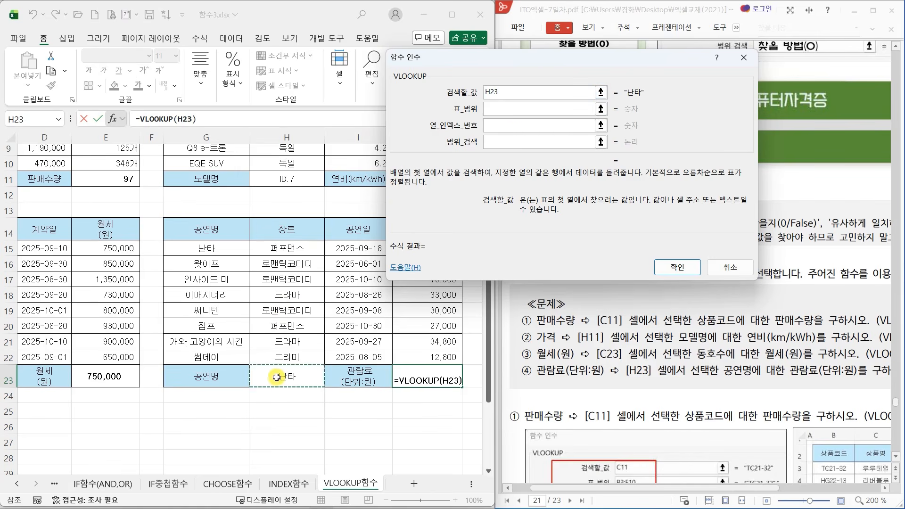
# - Set the table range to G15:J22, the column index number to 4 and 범위_검색 to 0, and complete the J23 formula
pyautogui.click(515, 111)
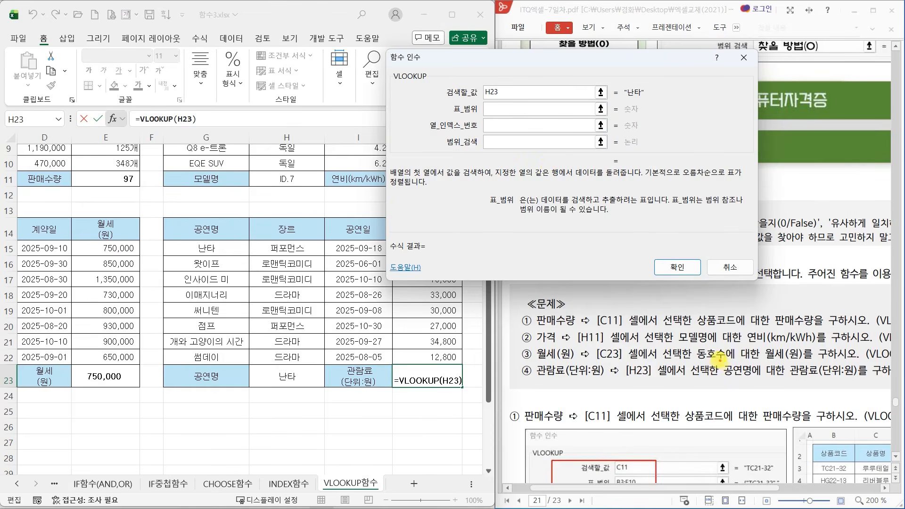
pyautogui.moveTo(718, 358); pyautogui.dragTo(867, 380)
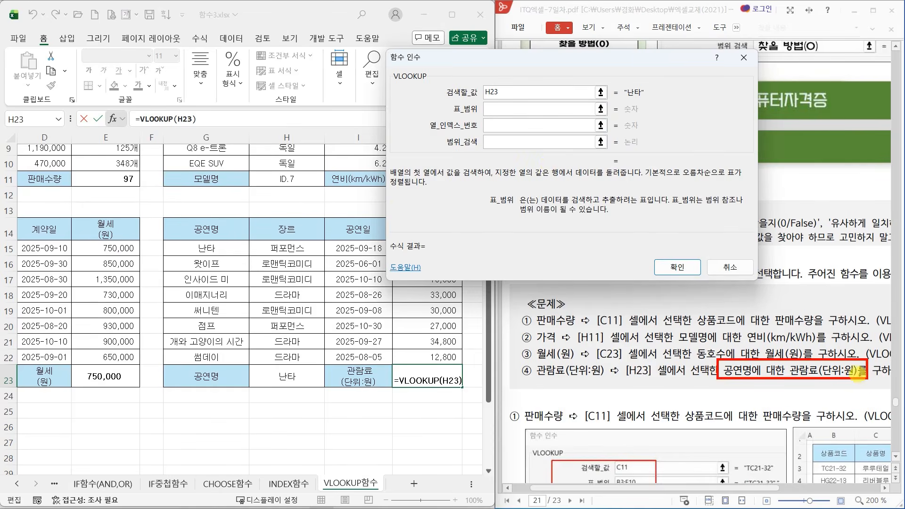
pyautogui.moveTo(216, 251); pyautogui.dragTo(415, 351)
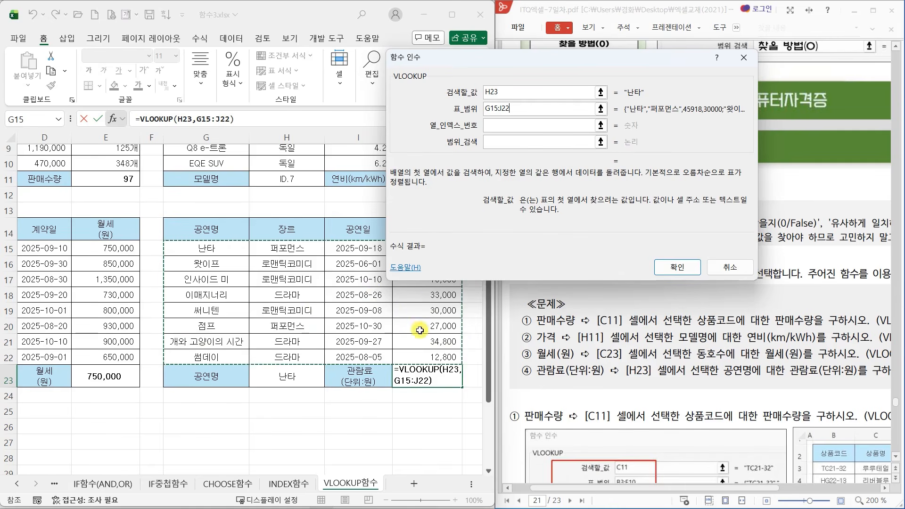
pyautogui.click(491, 129)
pyautogui.write('4')
pyautogui.click(504, 138)
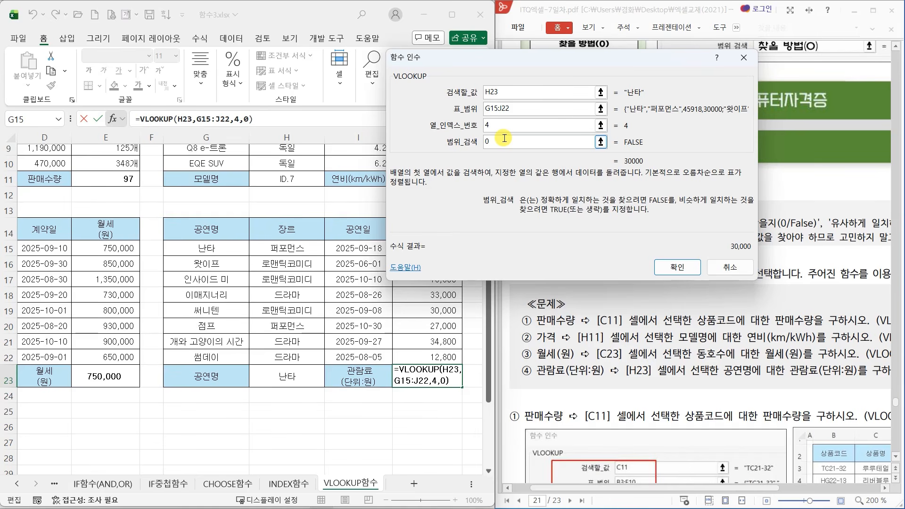
pyautogui.write('0')
pyautogui.click(677, 267)
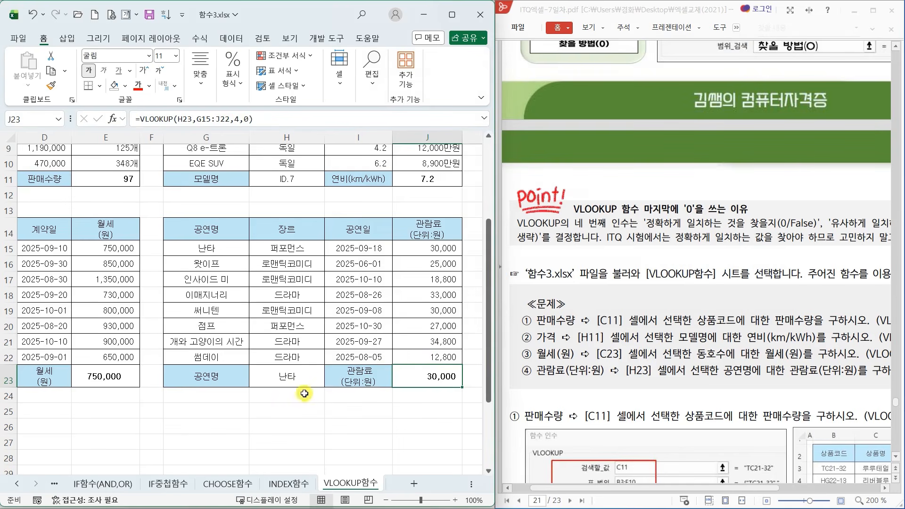
# - Test the J23 formula by changing the 공연명 in H23 to 인사이드 미 and back to 난타
pyautogui.click(304, 379)
pyautogui.click(330, 382)
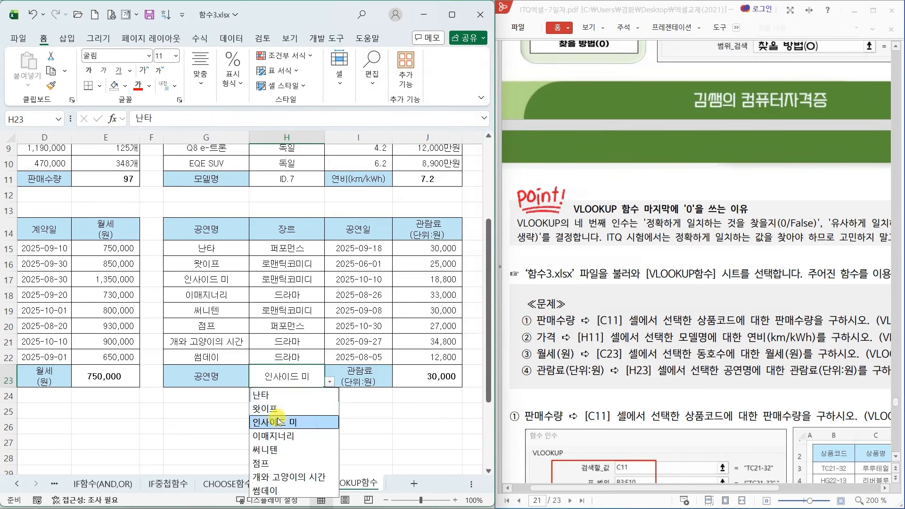
pyautogui.click(301, 421)
pyautogui.click(330, 382)
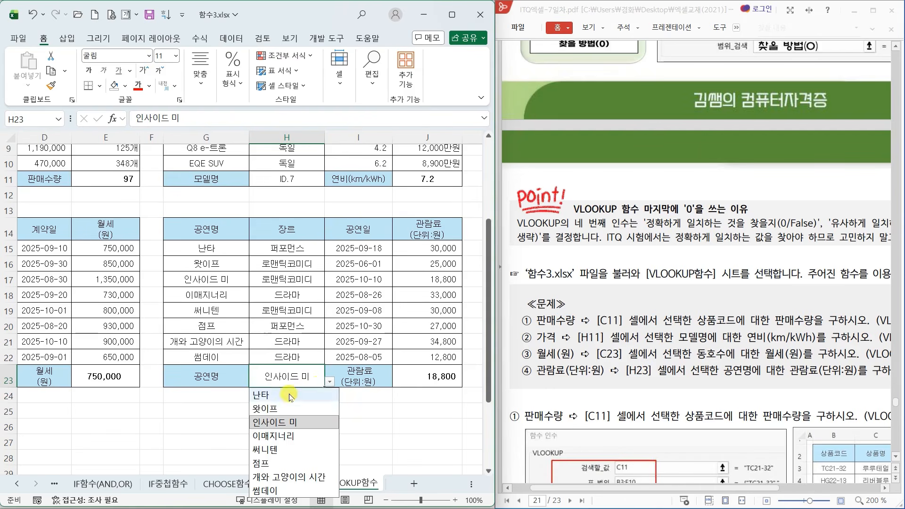
pyautogui.click(282, 396)
# - Review the PDF textbook's solutions to the four VLOOKUP problems, down to the tip that follows them
pyautogui.click(276, 326)
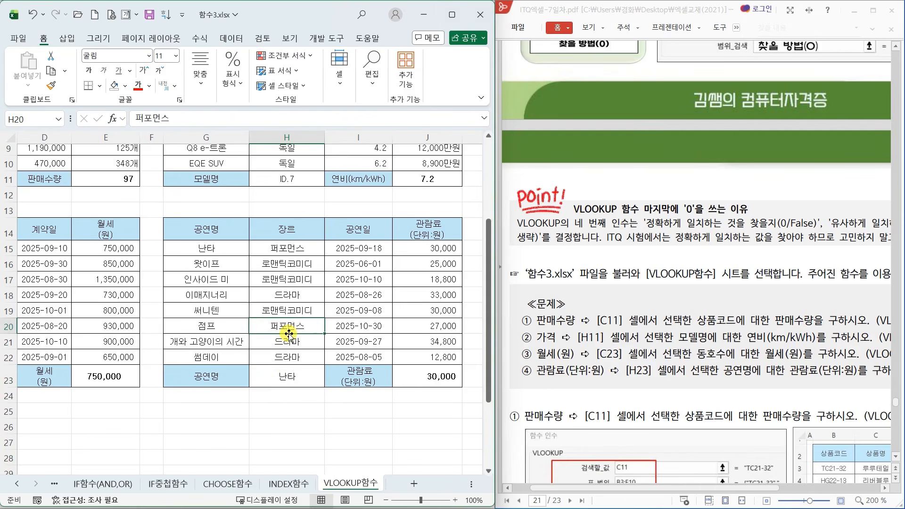
pyautogui.scroll(2, 286, 330)
pyautogui.scroll(2, 289, 336)
pyautogui.scroll(-5, 620, 344)
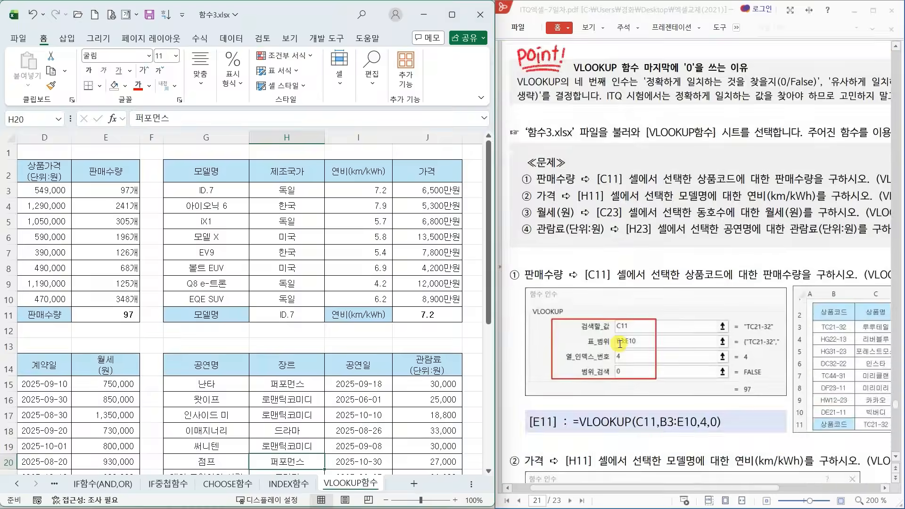
pyautogui.scroll(-9, 620, 344)
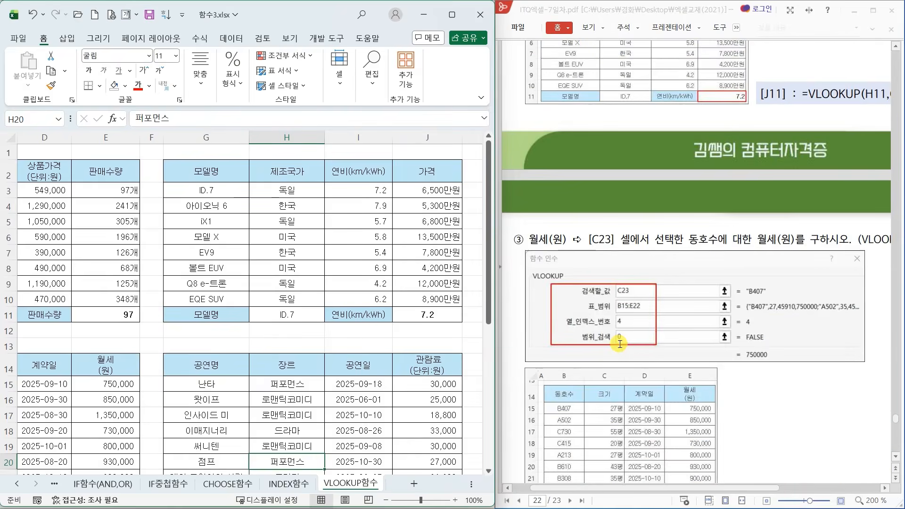
pyautogui.scroll(-2, 620, 344)
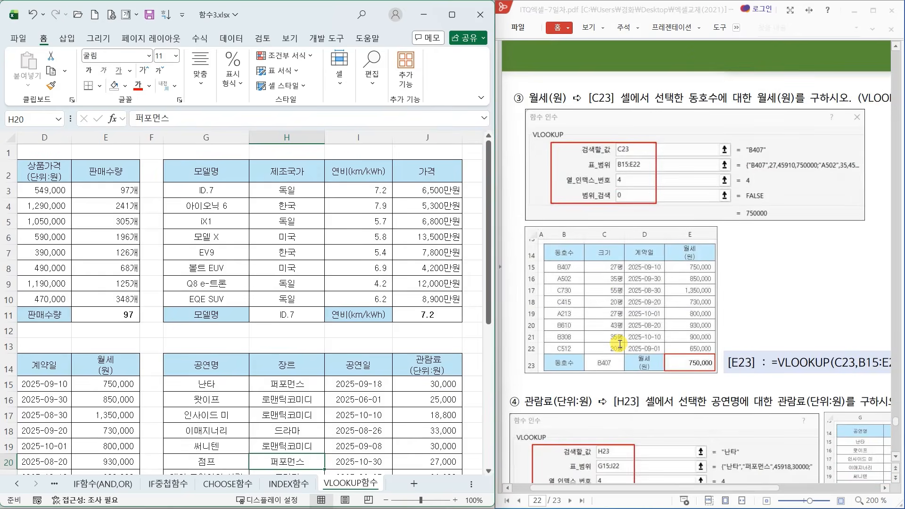
pyautogui.scroll(-7, 620, 344)
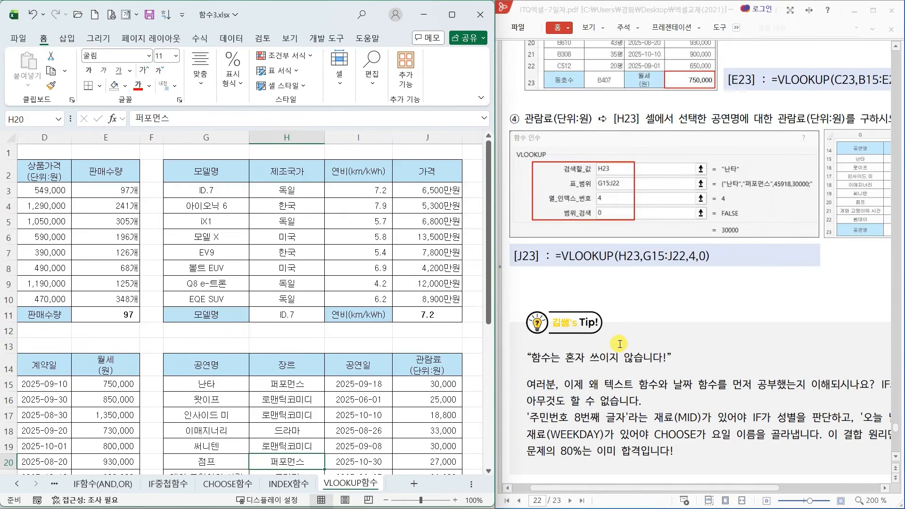